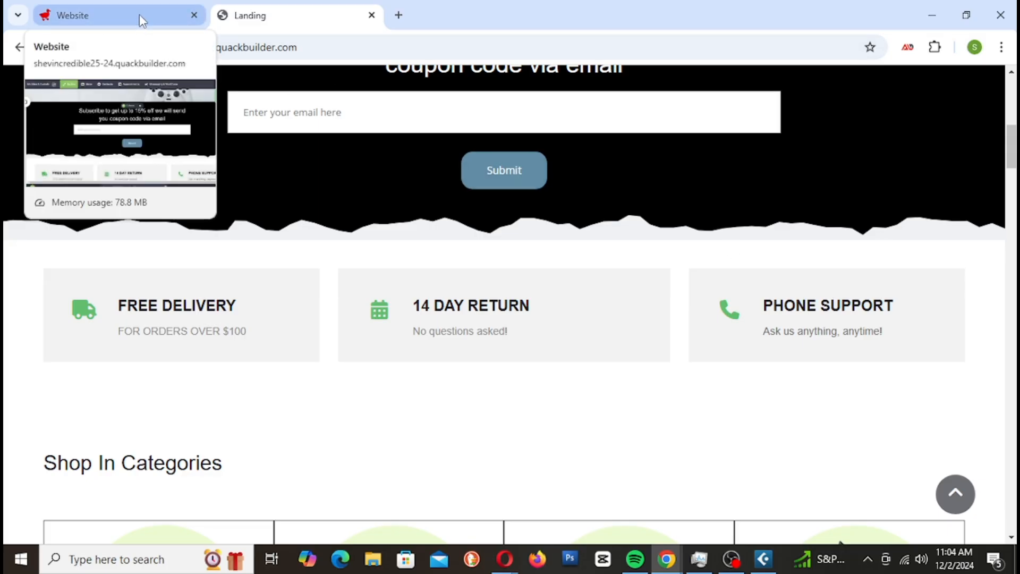
# Examine the landing page's service banners, Shop In Categories grid and Best Deals products, returning to the site header
pyautogui.scroll(-3, 873, 350)
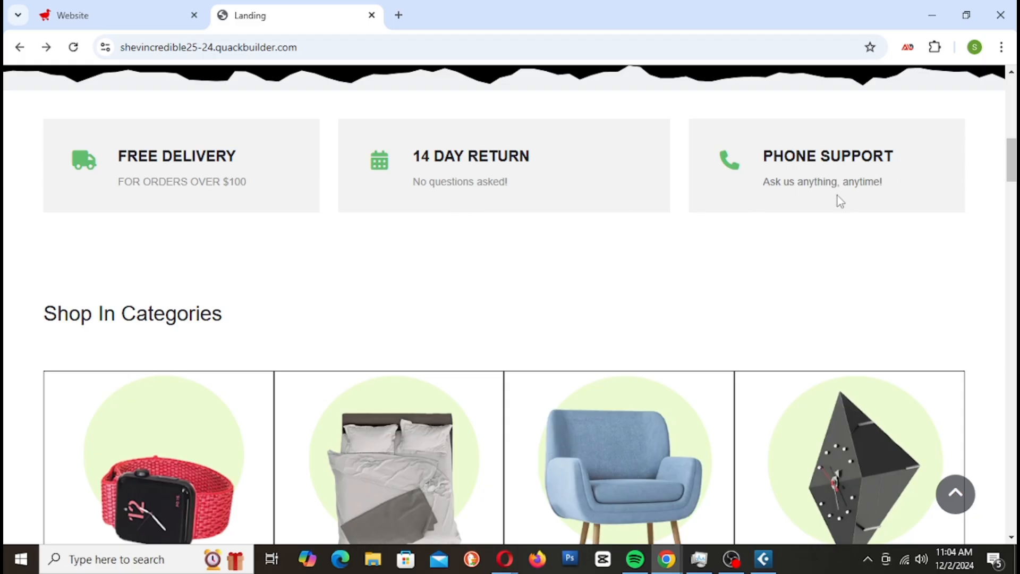
pyautogui.scroll(2, 730, 238)
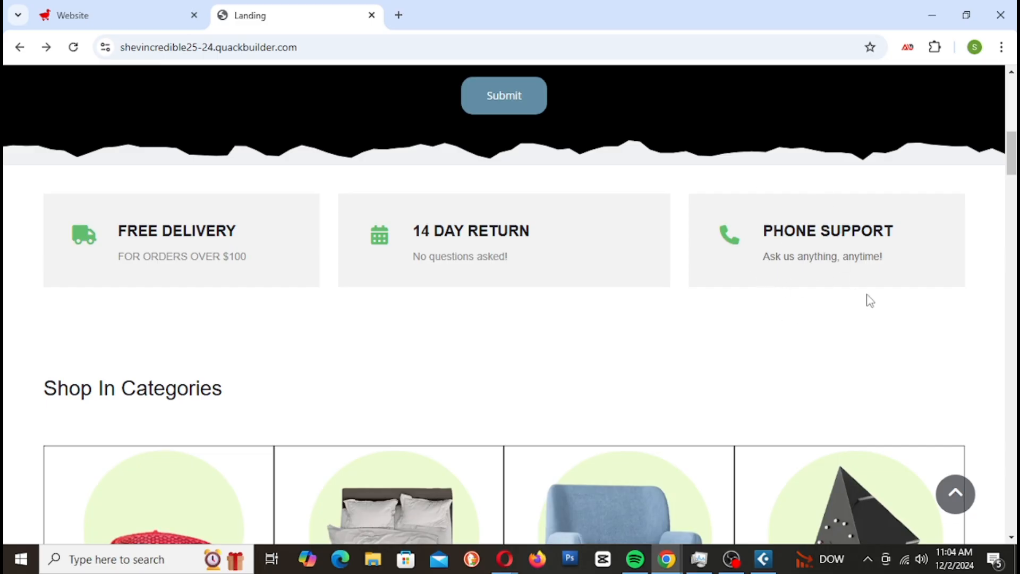
pyautogui.scroll(-7, 836, 321)
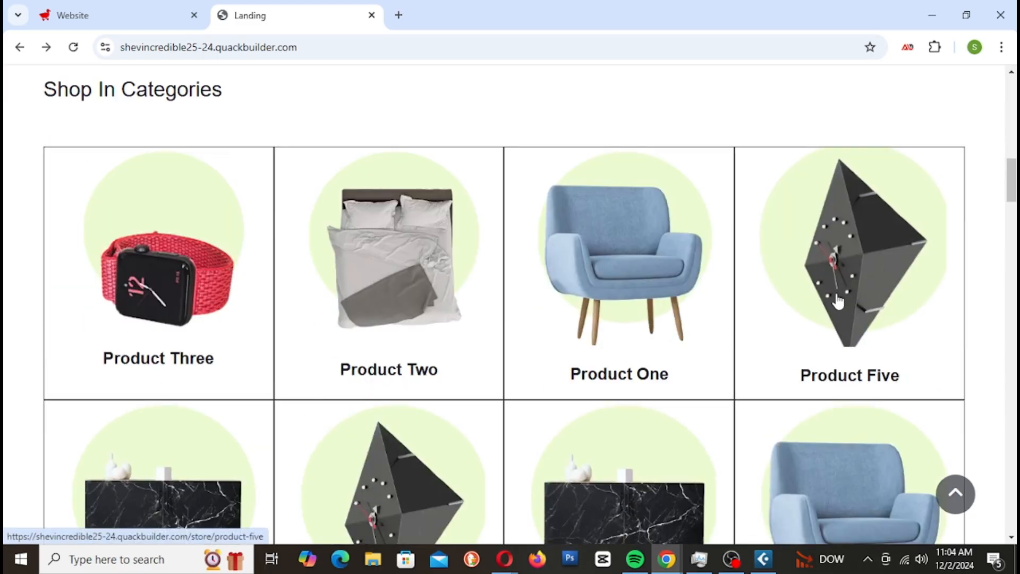
pyautogui.scroll(-15, 842, 300)
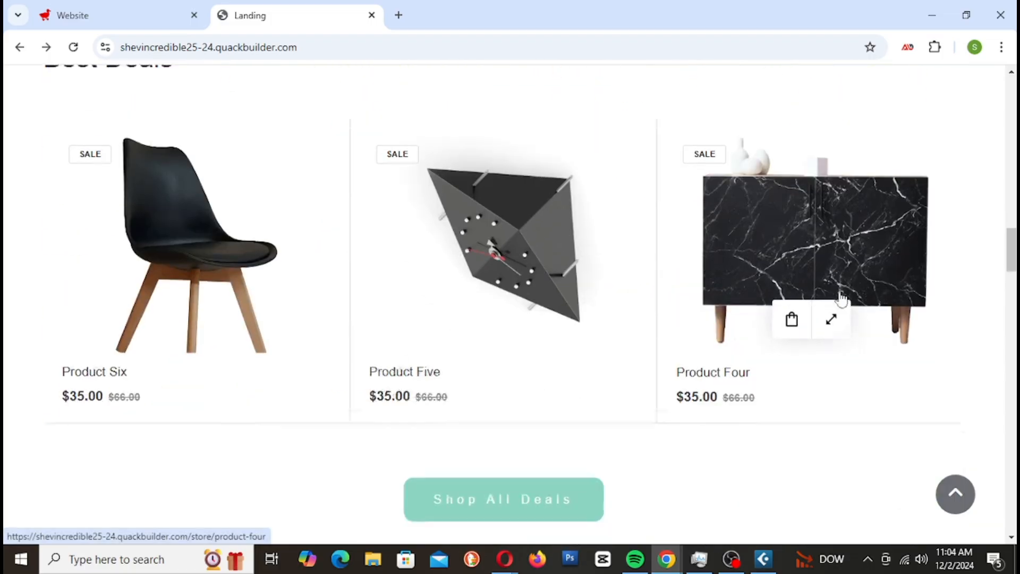
pyautogui.scroll(-5, 841, 283)
pyautogui.scroll(18, 841, 283)
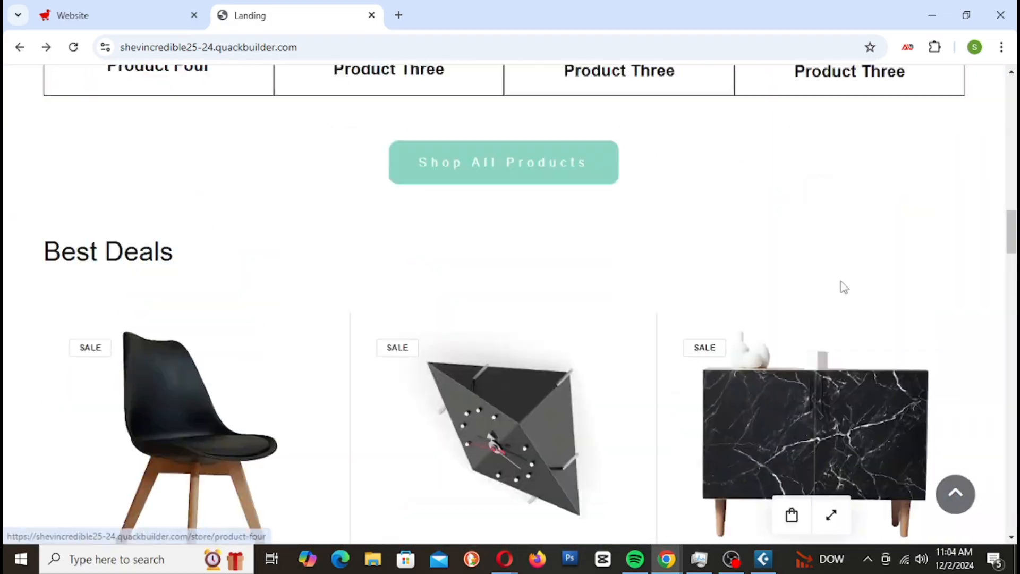
pyautogui.scroll(6, 844, 286)
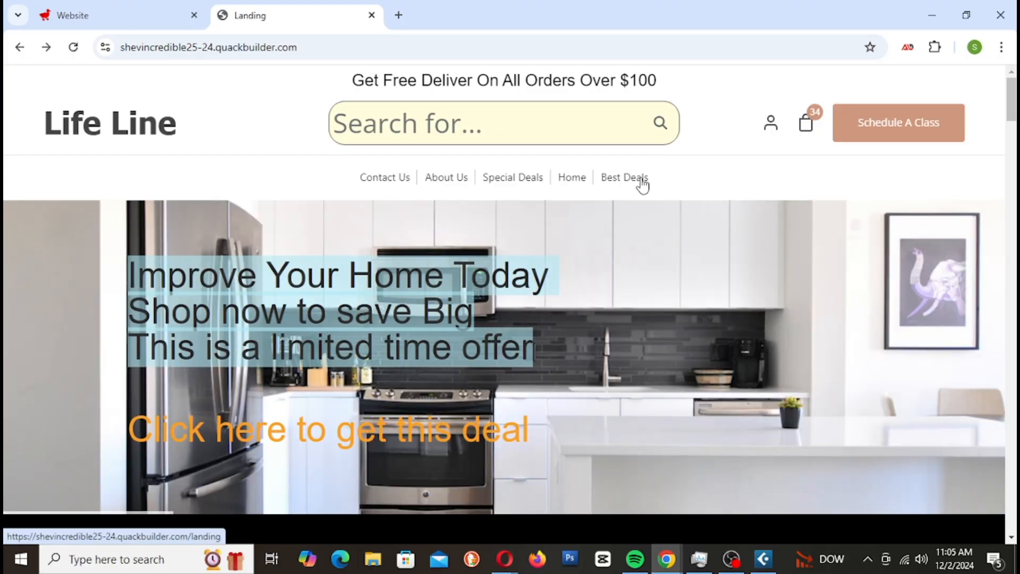
# Follow the Best Deals link in the site navigation and look over the page it loads
pyautogui.click(628, 181)
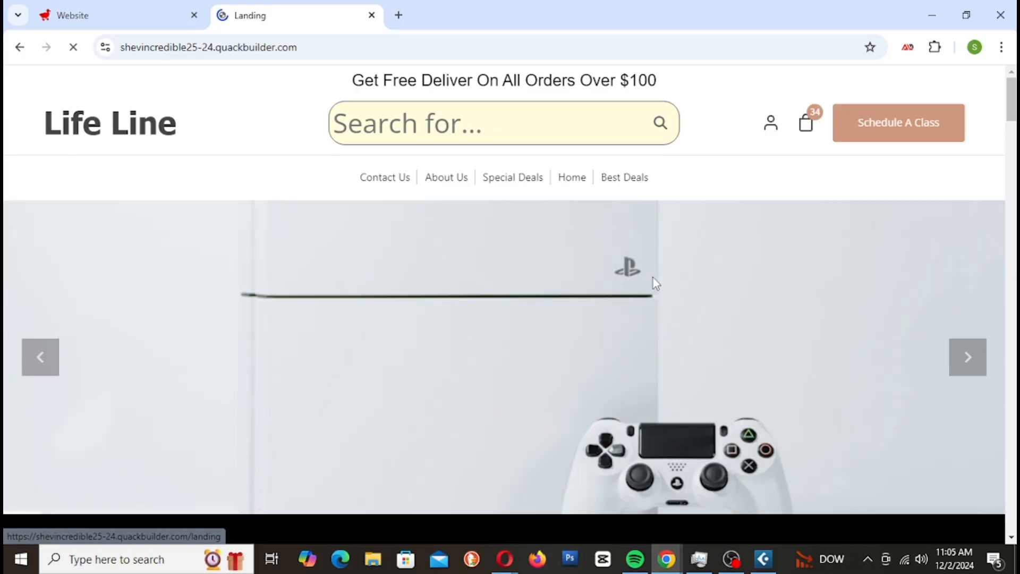
pyautogui.scroll(-10, 661, 274)
pyautogui.scroll(9, 668, 271)
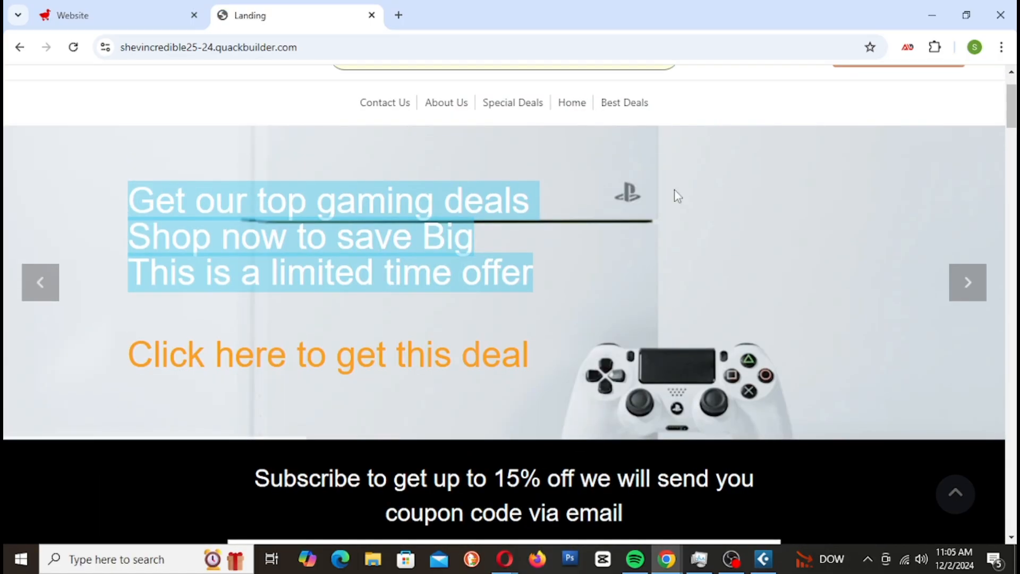
pyautogui.scroll(1, 713, 353)
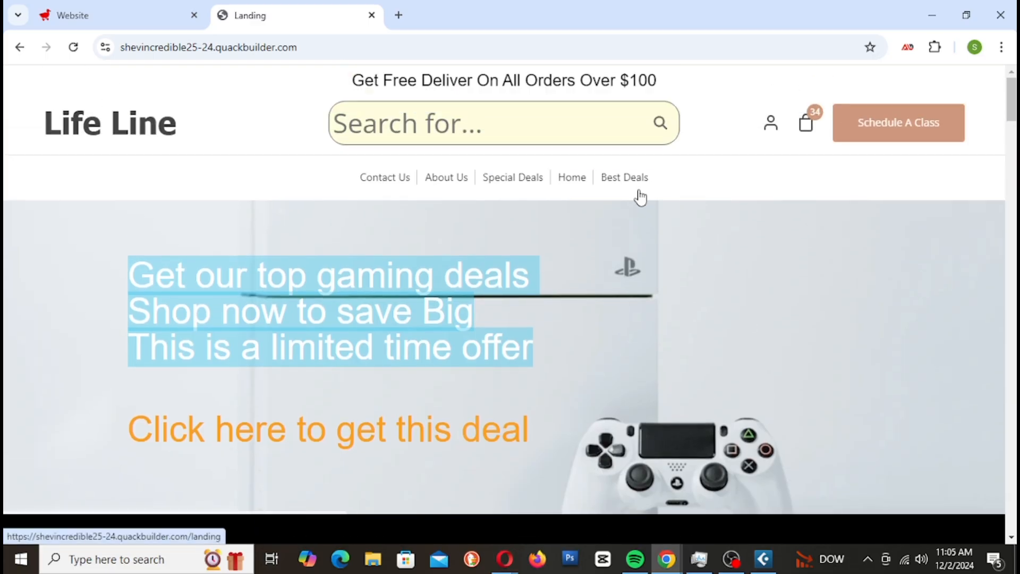
# Open the site's Home page and review its hero section, product category cards and Most Popular Items
pyautogui.click(566, 183)
pyautogui.scroll(-5, 785, 293)
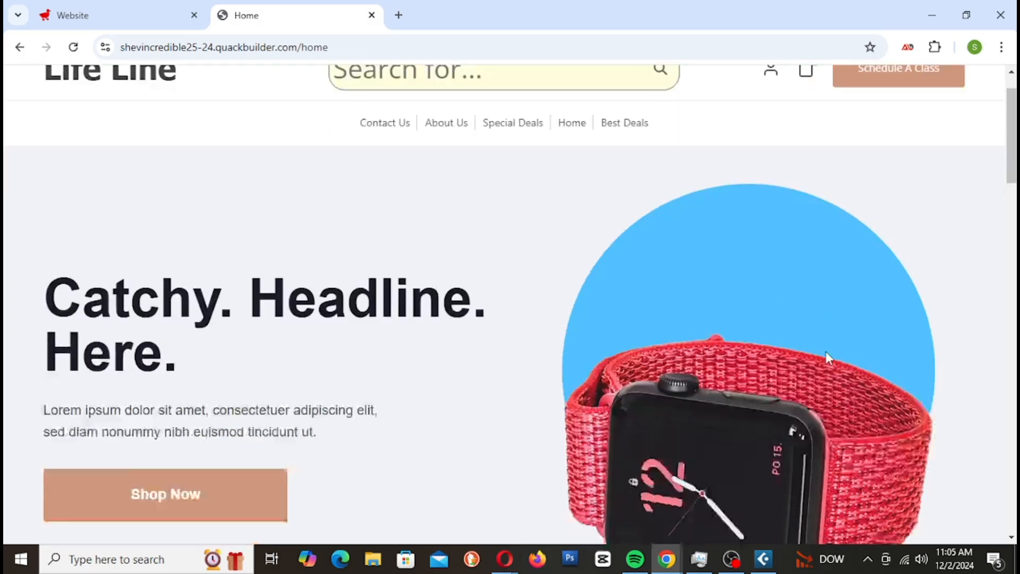
pyautogui.scroll(3, 597, 300)
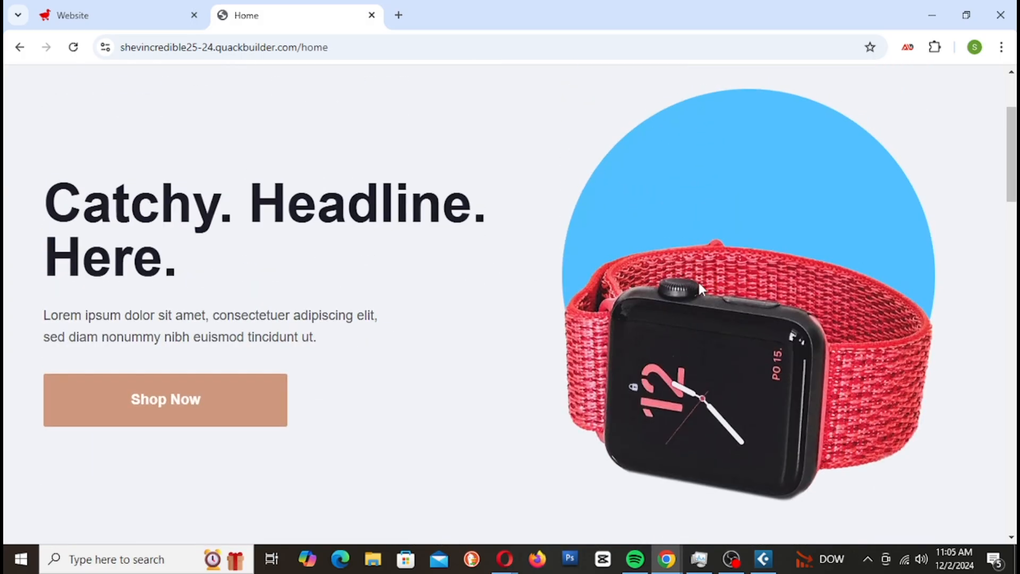
pyautogui.moveTo(697, 351); pyautogui.dragTo(433, 237)
pyautogui.scroll(-3, 180, 220)
pyautogui.scroll(-7, 176, 219)
pyautogui.scroll(5, 177, 219)
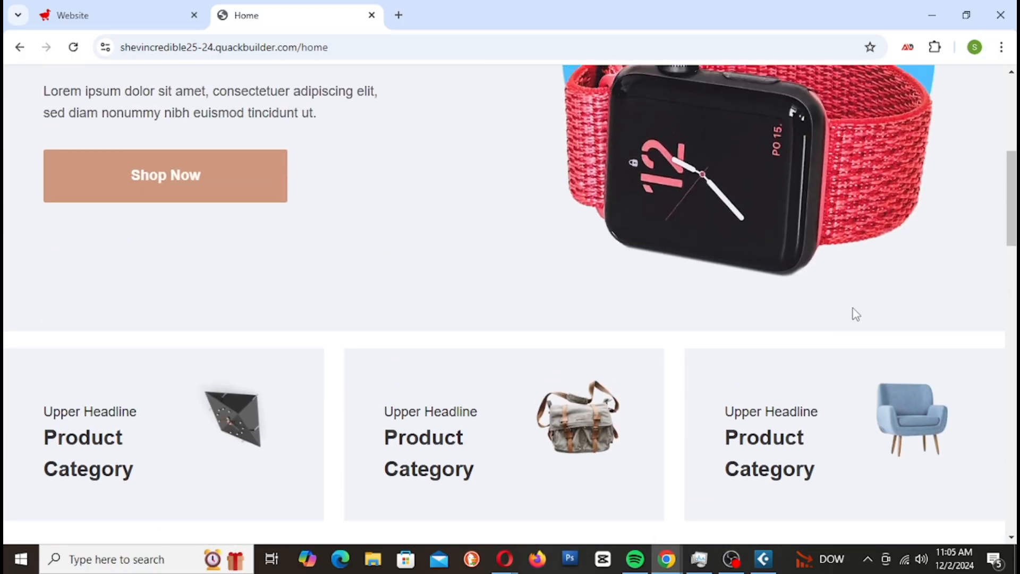
pyautogui.scroll(4, 811, 275)
pyautogui.scroll(-3, 628, 293)
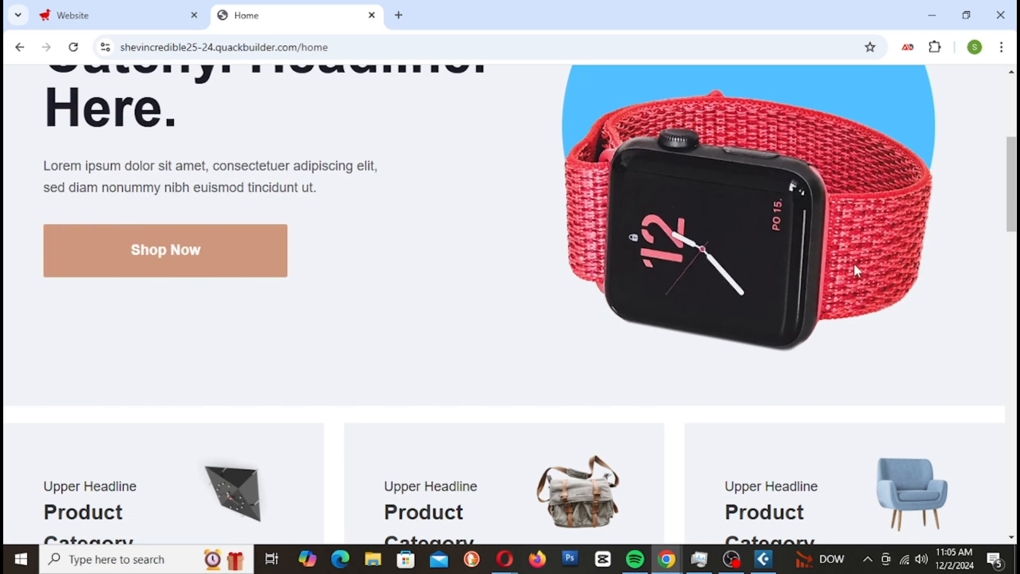
pyautogui.scroll(-3, 855, 266)
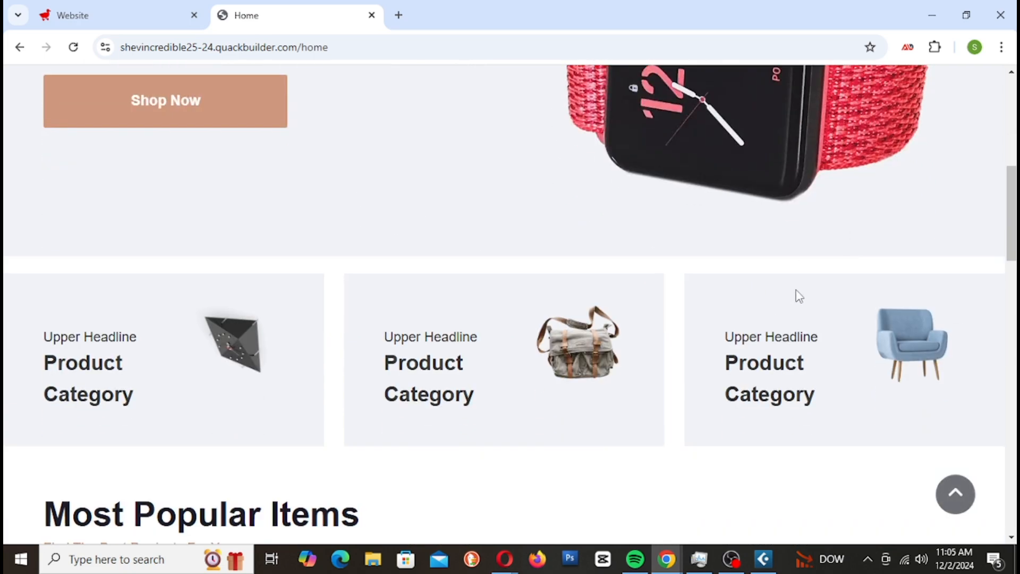
pyautogui.scroll(-3, 772, 200)
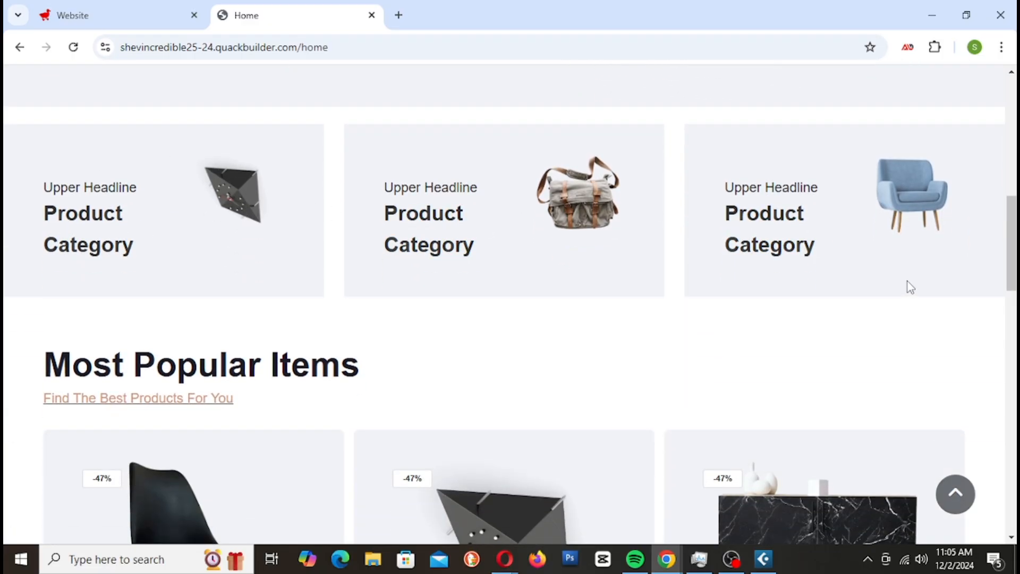
pyautogui.scroll(-4, 908, 282)
# Open the enlarged preview of Product Six under Most Popular Items and close it again
pyautogui.moveTo(94, 387)
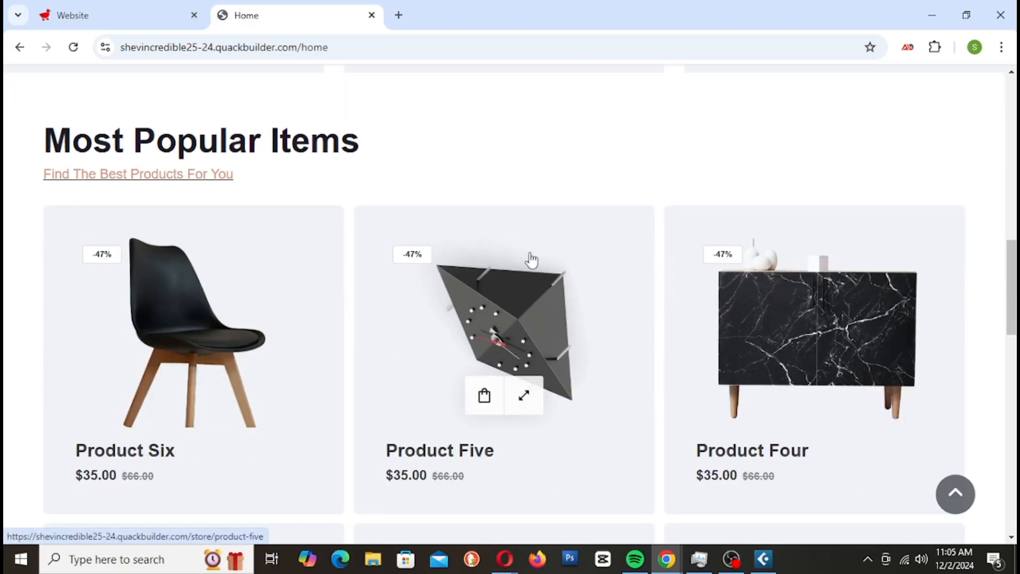
pyautogui.moveTo(163, 393)
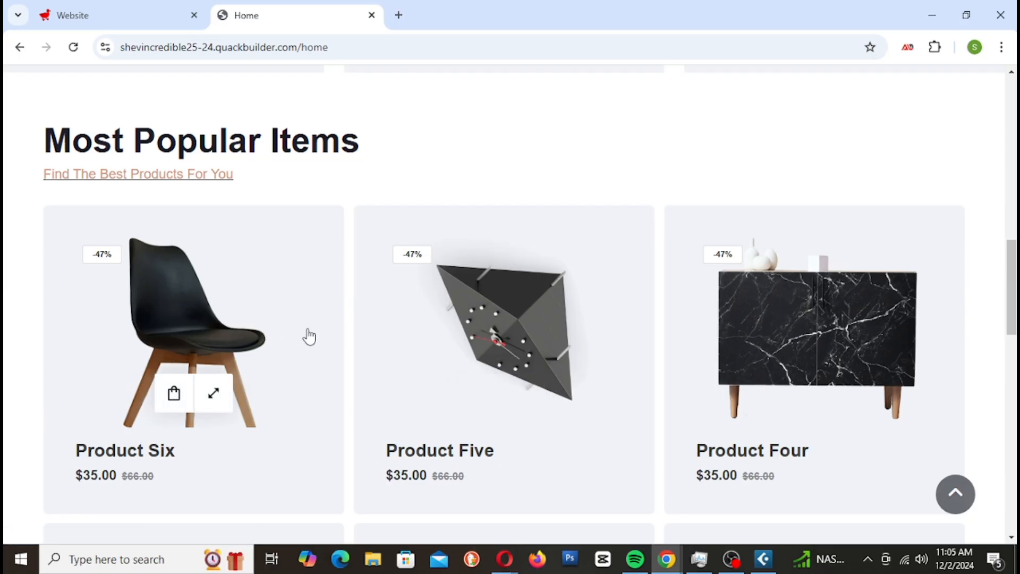
pyautogui.click(214, 393)
pyautogui.click(844, 151)
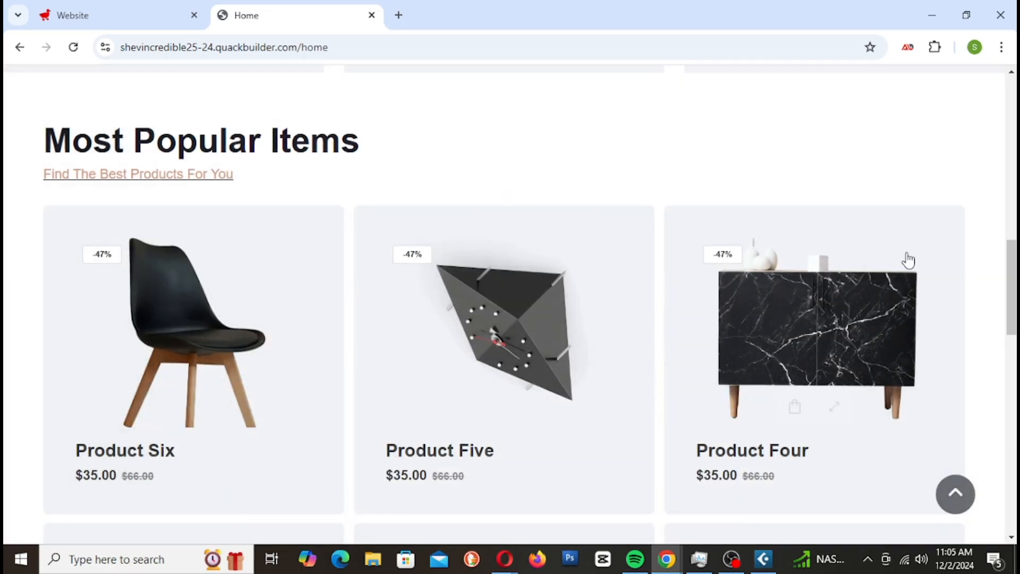
# Look over the rest of the Home page down to the Frequently Asked Questions, and return to examine the hero section and category cards
pyautogui.scroll(-15, 906, 262)
pyautogui.scroll(10, 907, 265)
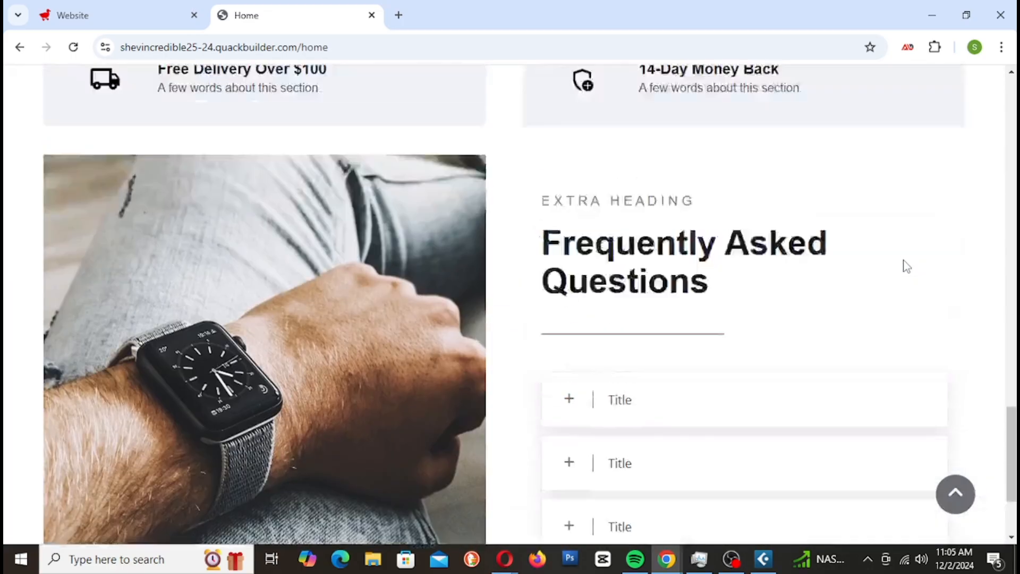
pyautogui.scroll(8, 908, 275)
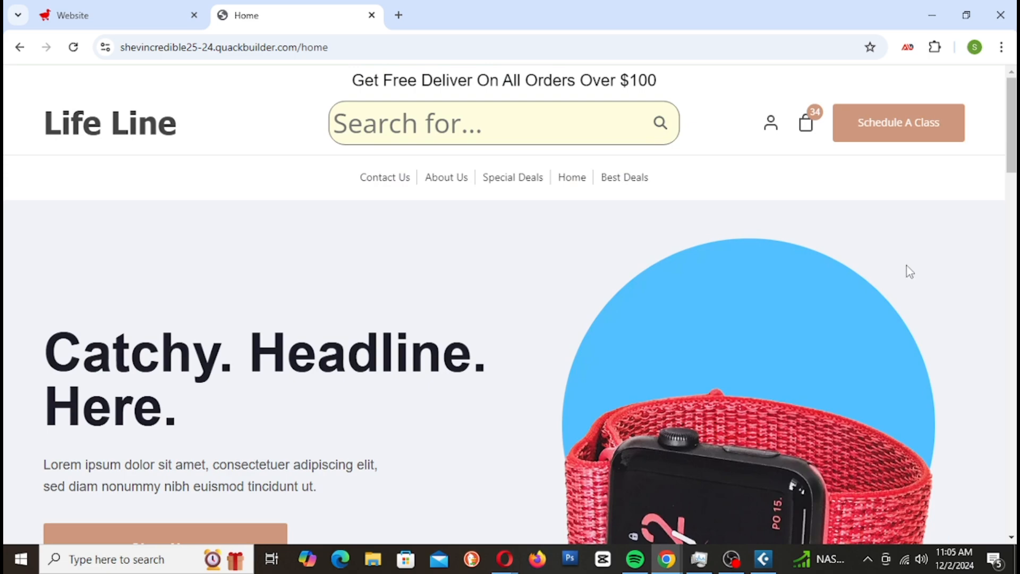
pyautogui.scroll(-1, 907, 266)
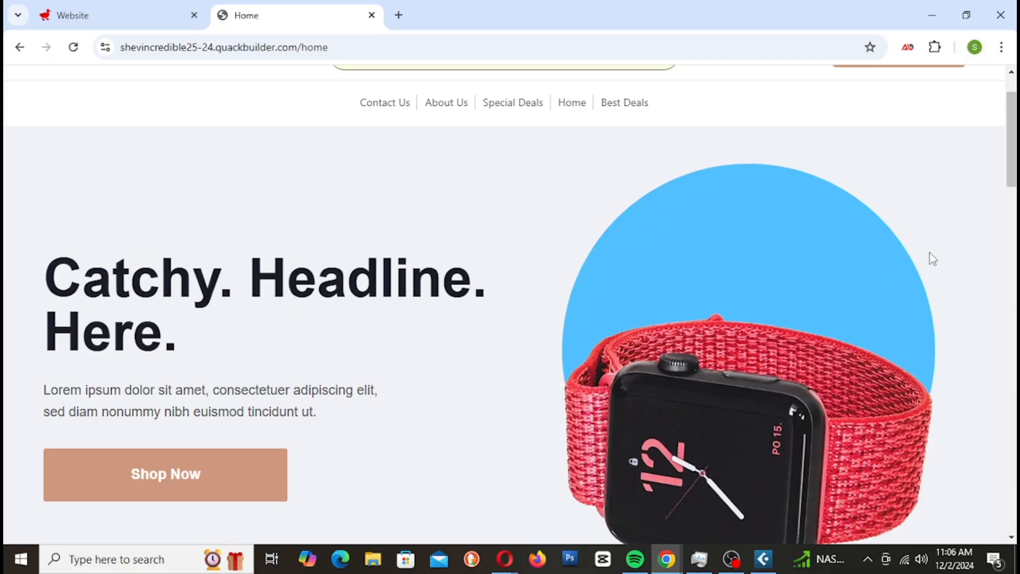
pyautogui.scroll(-1, 856, 226)
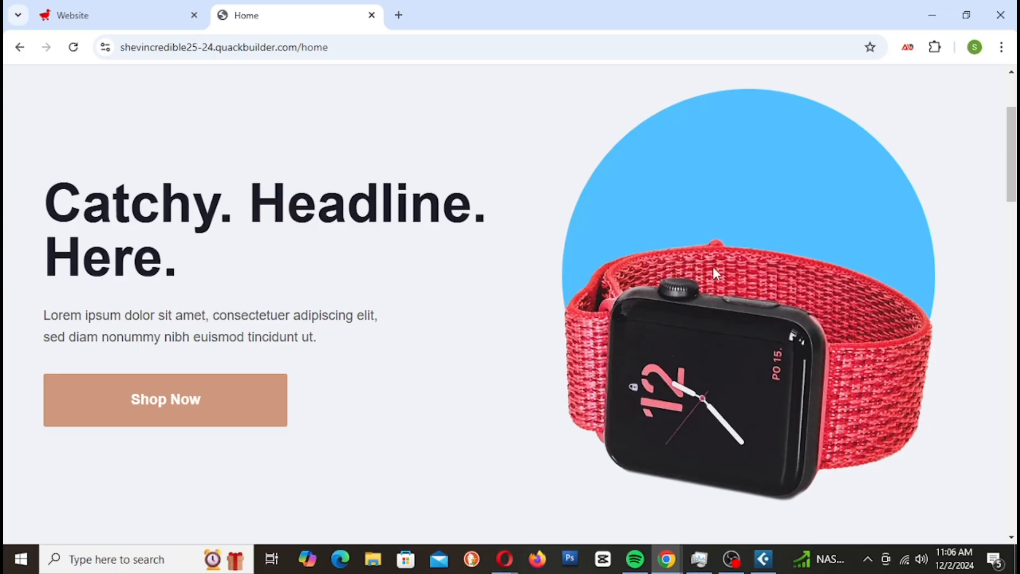
pyautogui.scroll(2, 713, 268)
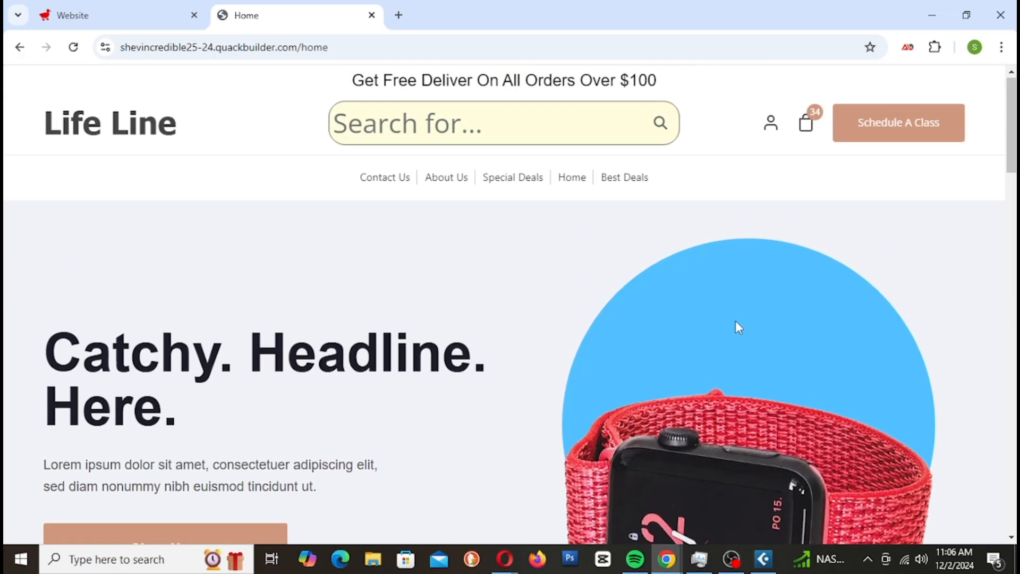
pyautogui.scroll(-2, 738, 321)
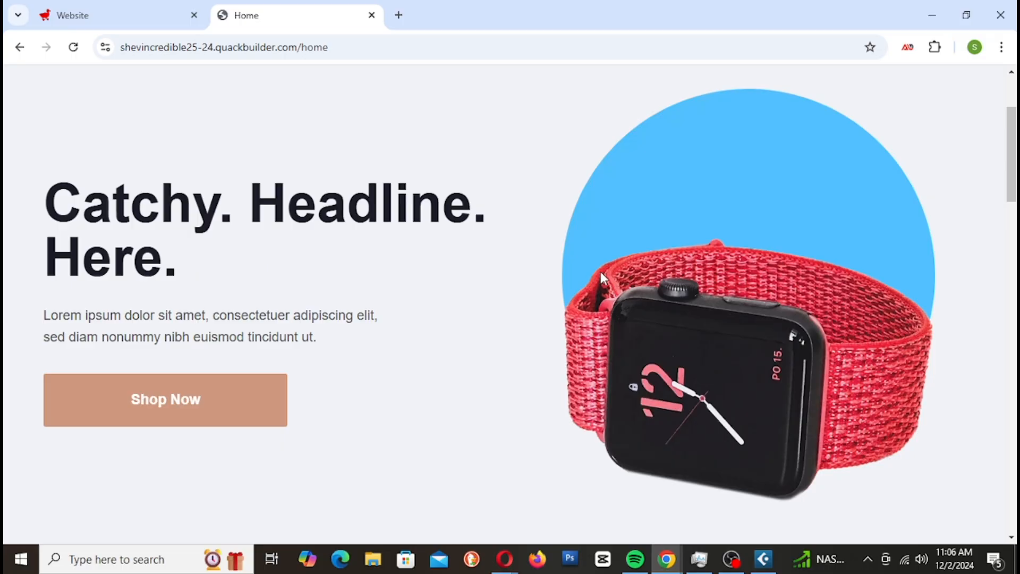
pyautogui.scroll(-3, 597, 248)
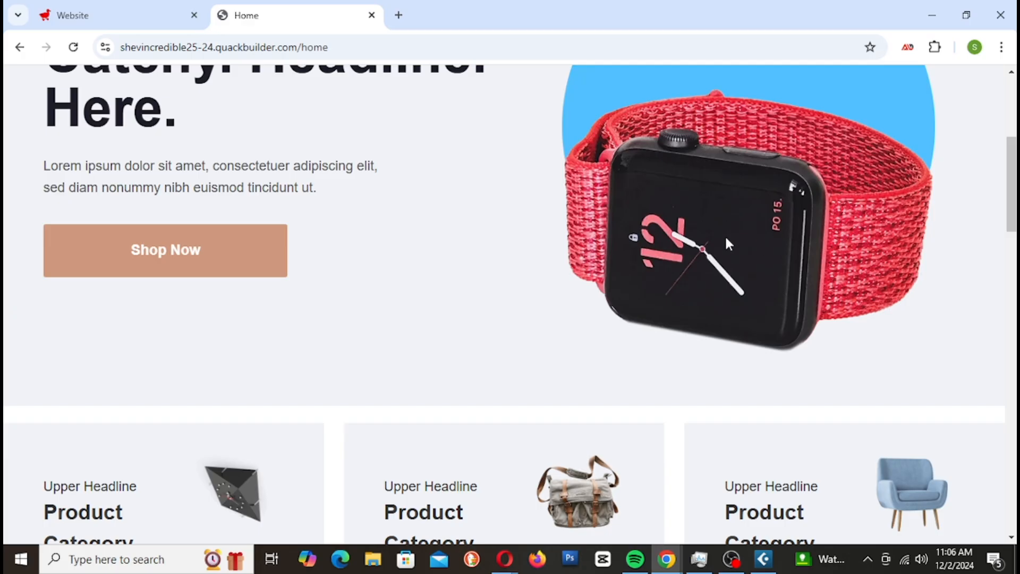
pyautogui.scroll(-3, 729, 234)
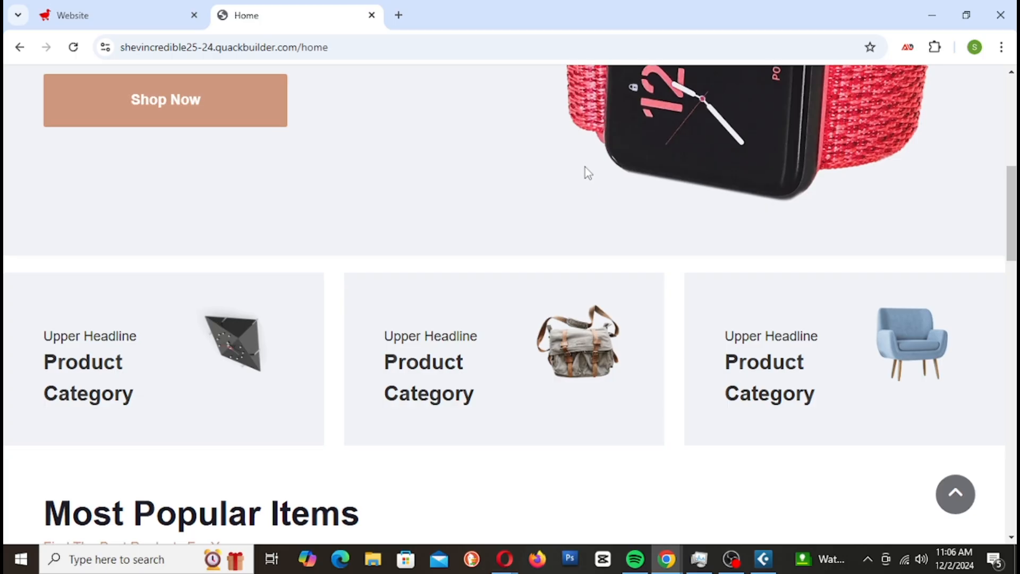
pyautogui.scroll(-4, 584, 170)
pyautogui.scroll(10, 583, 177)
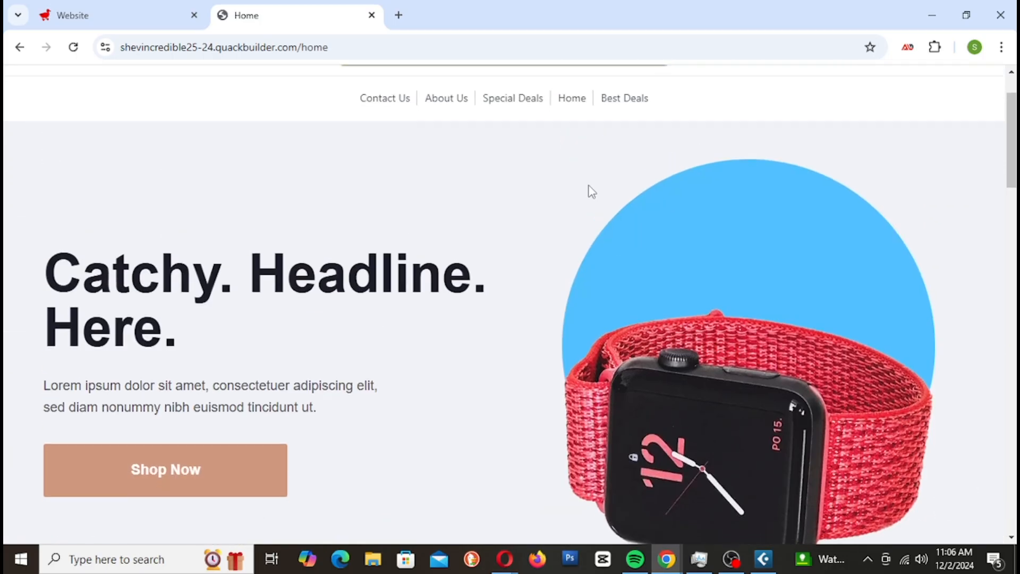
# Review the Home page from the hero section to the Frequently Asked Questions and expand the first question
pyautogui.scroll(-1, 590, 187)
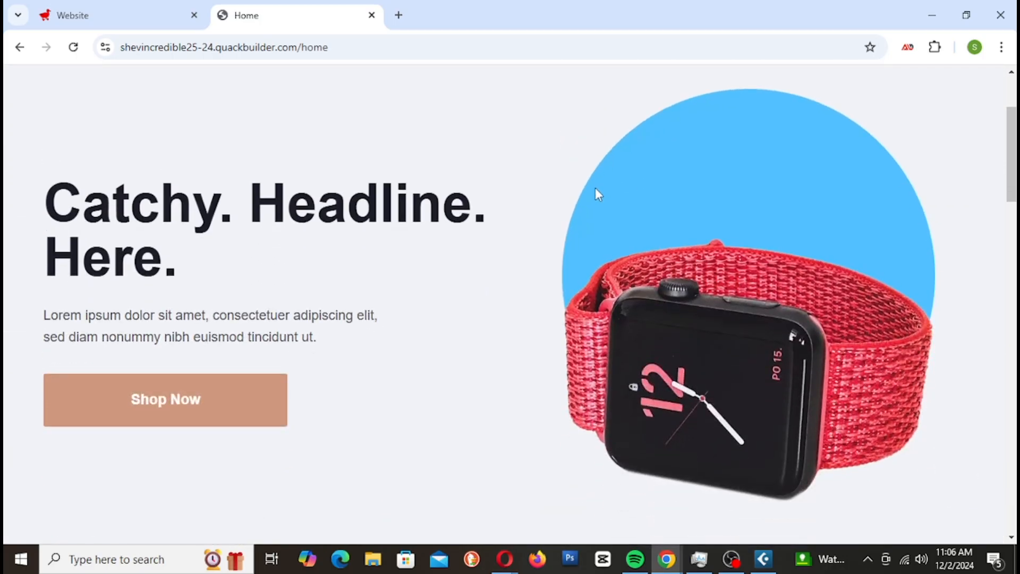
pyautogui.scroll(-3, 595, 178)
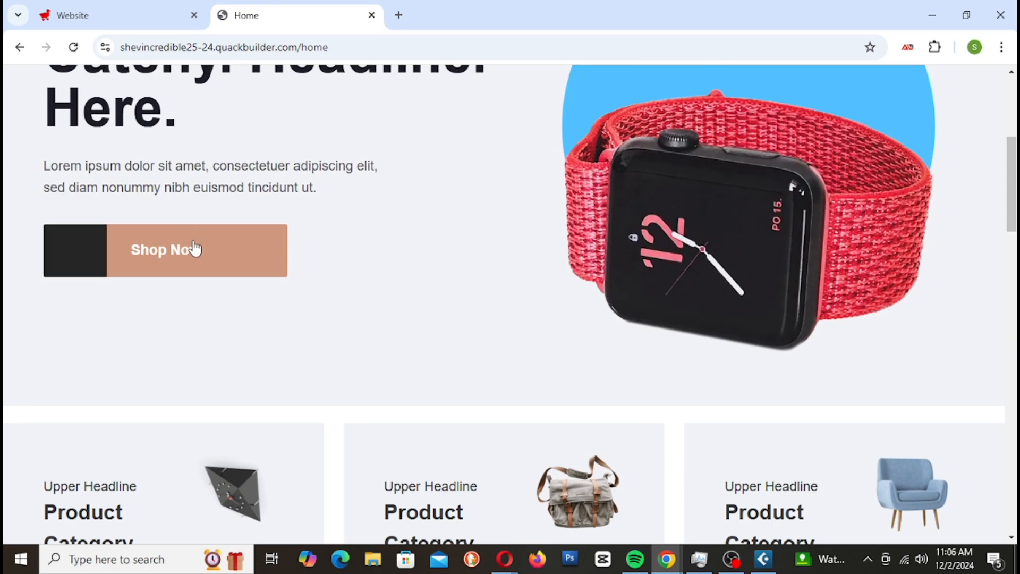
pyautogui.scroll(-4, 383, 228)
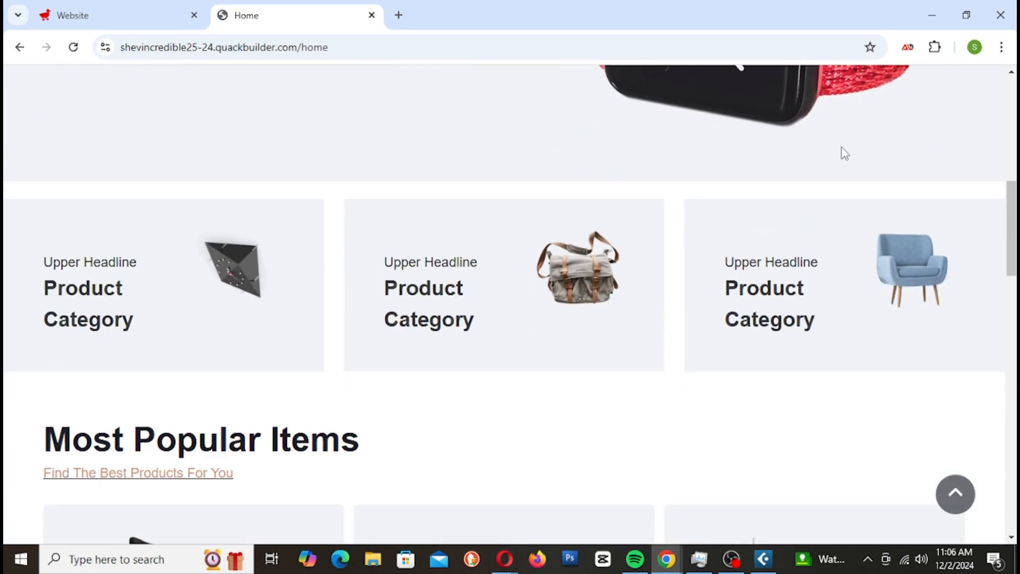
pyautogui.scroll(-5, 843, 154)
pyautogui.scroll(4, 839, 153)
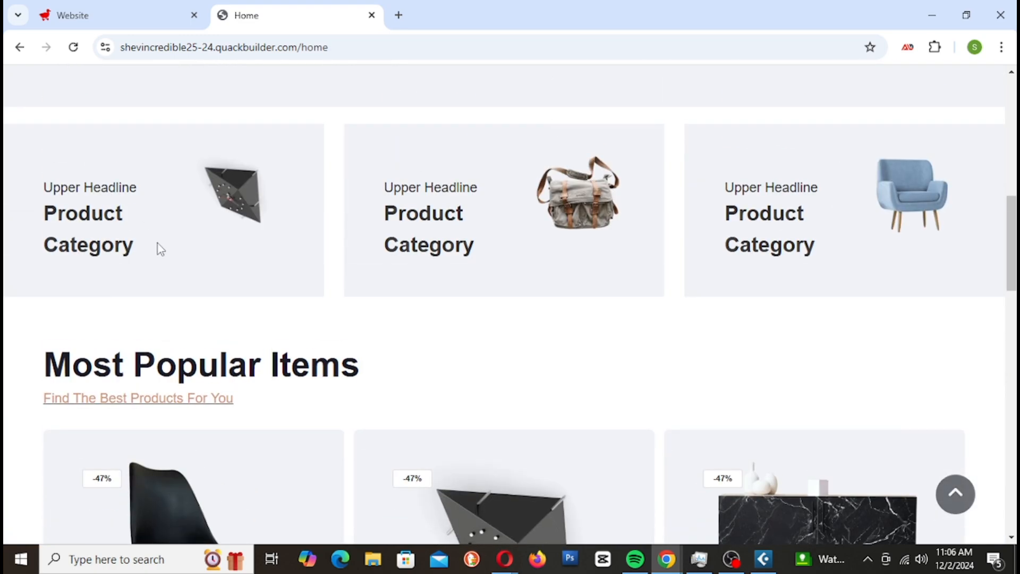
pyautogui.scroll(-4, 444, 269)
pyautogui.scroll(-8, 622, 282)
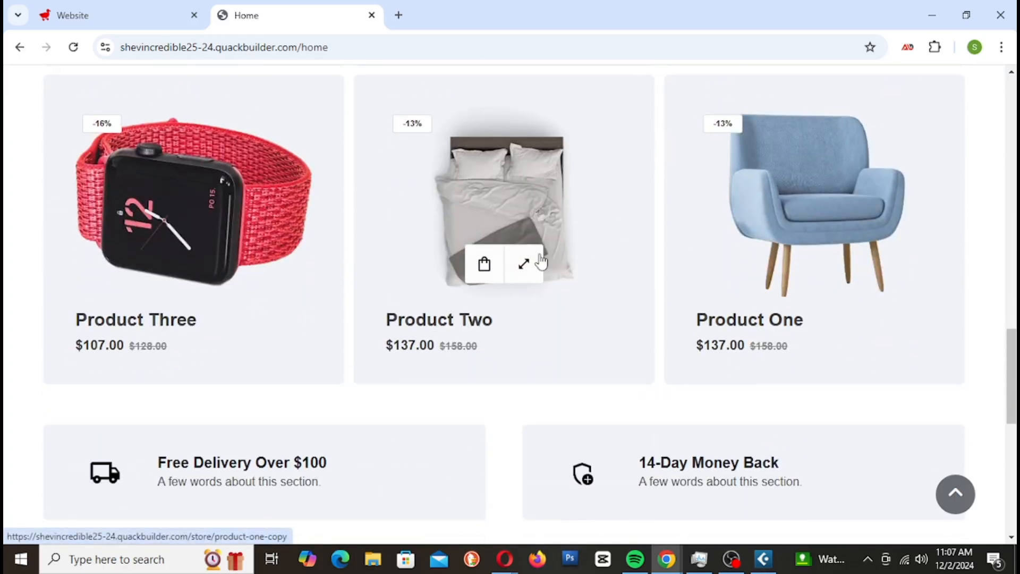
pyautogui.scroll(-8, 541, 260)
pyautogui.scroll(-1, 745, 236)
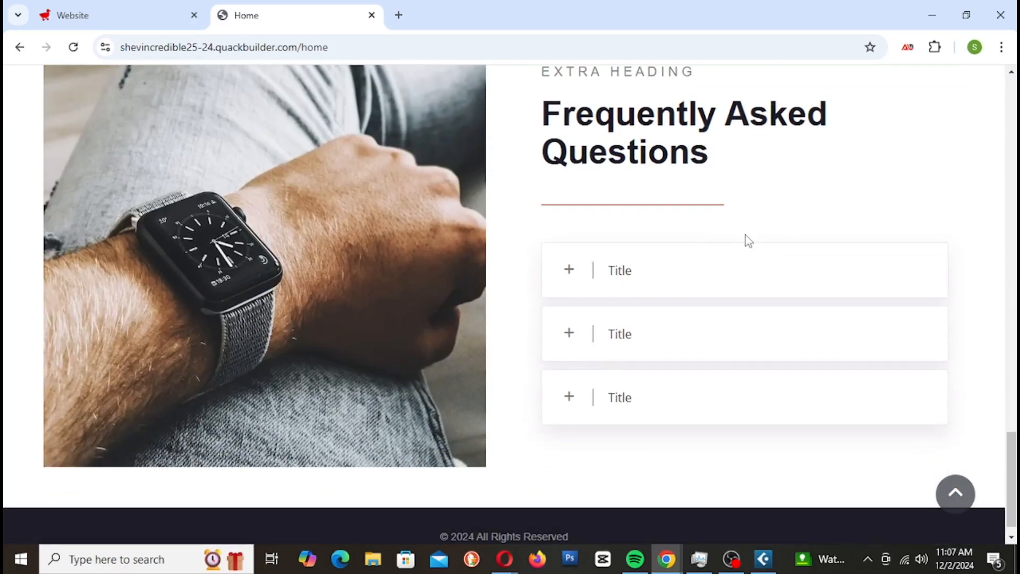
pyautogui.scroll(1, 409, 186)
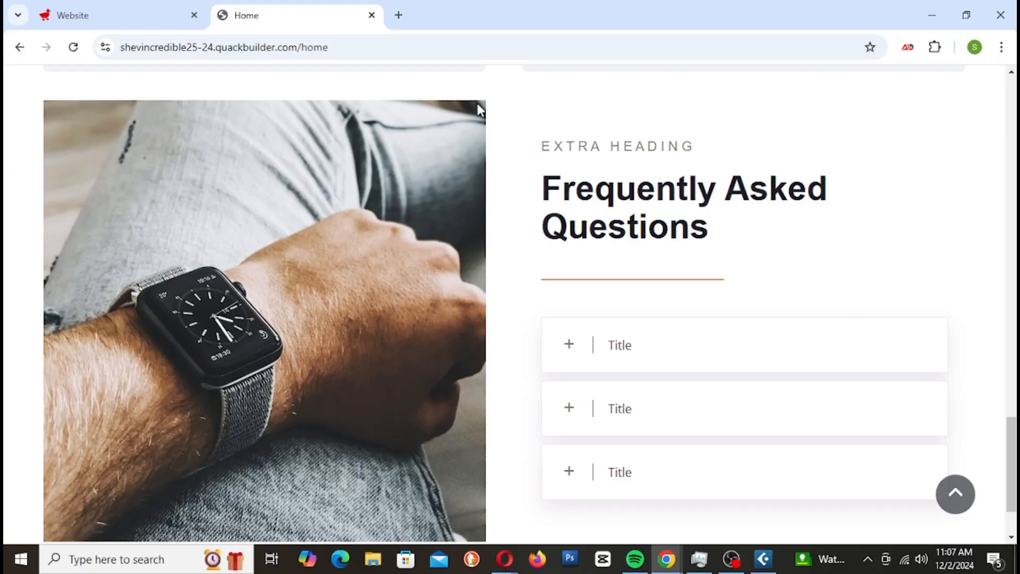
pyautogui.click(694, 340)
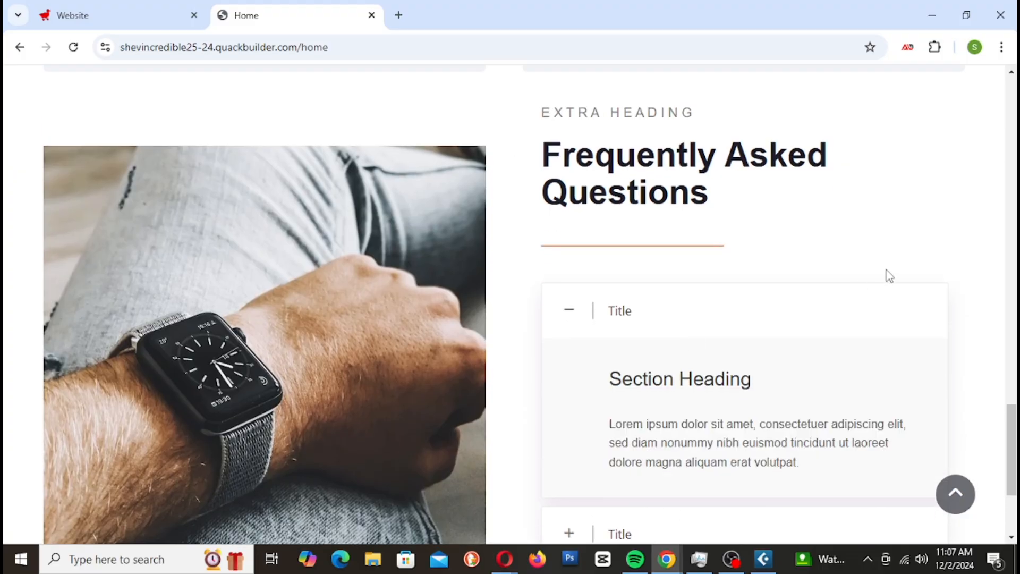
# Expand the second and third Frequently Asked Questions entries on the Home page, and collapse the third again
pyautogui.scroll(-1, 619, 321)
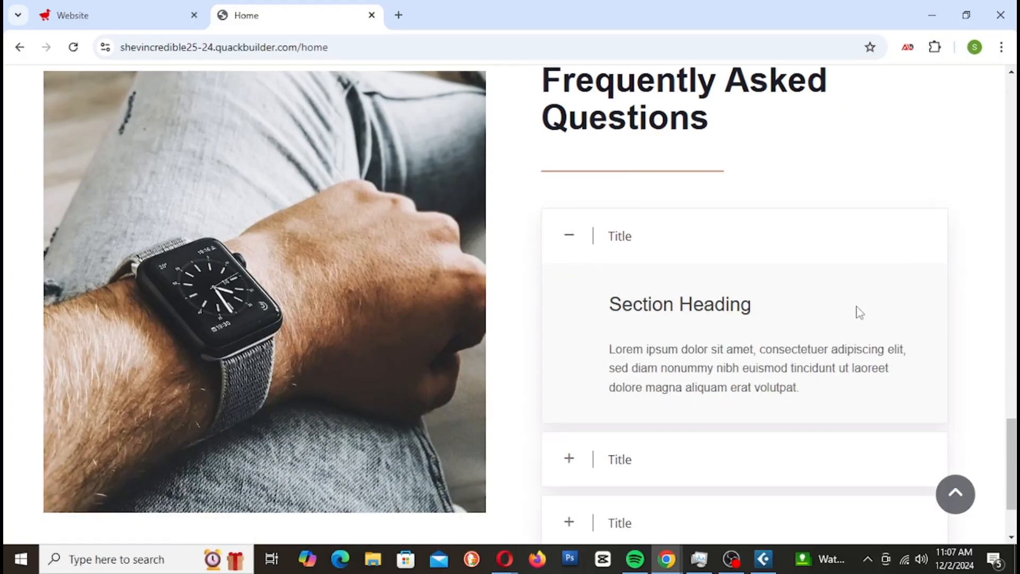
pyautogui.scroll(-2, 860, 313)
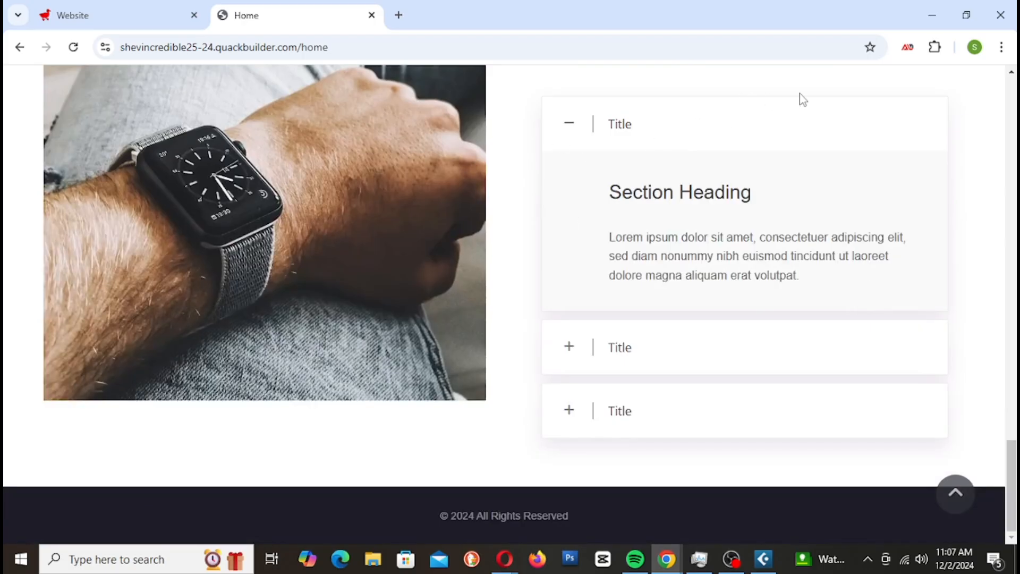
pyautogui.click(652, 346)
pyautogui.click(670, 427)
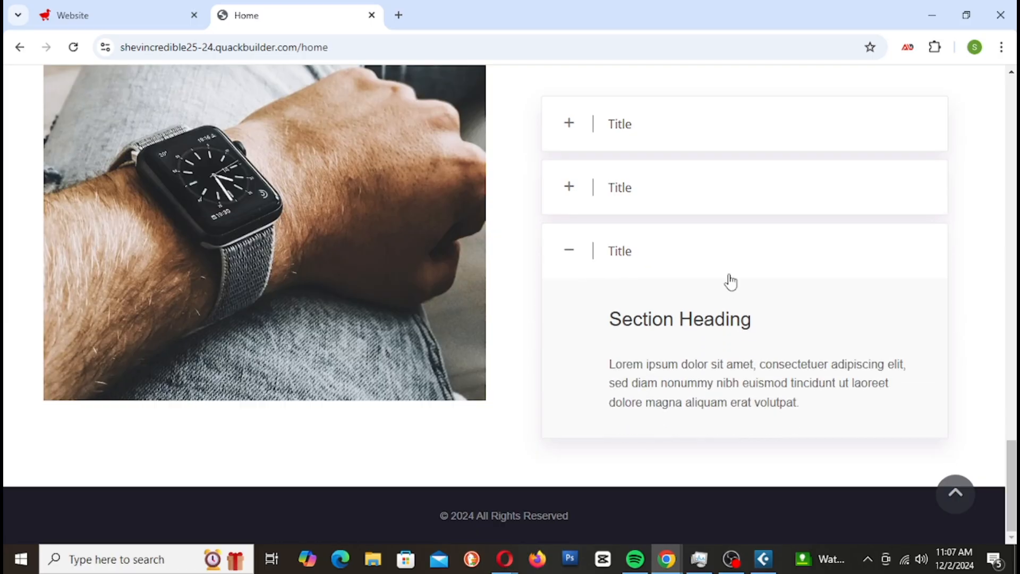
pyautogui.click(836, 254)
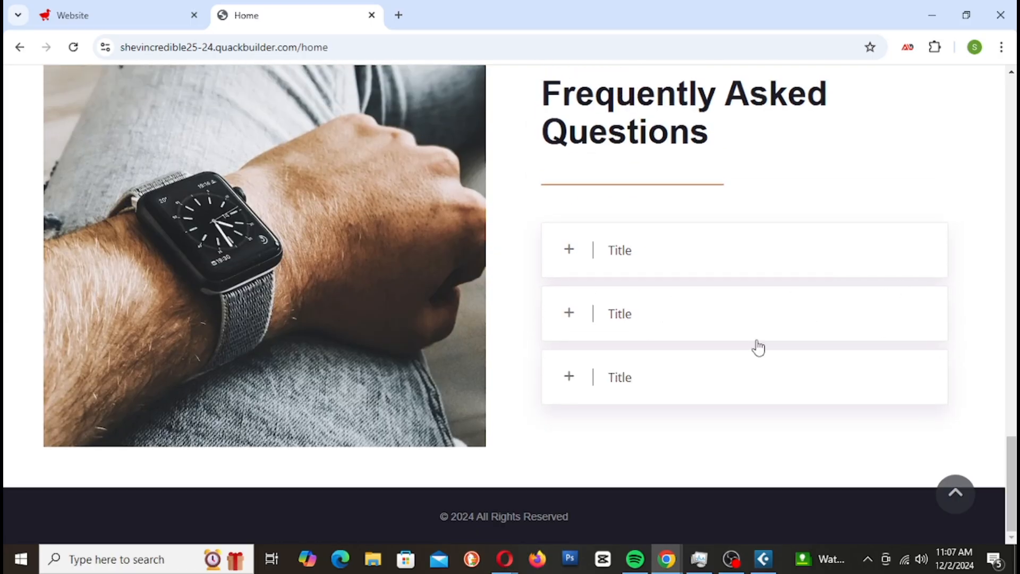
pyautogui.scroll(2, 754, 285)
pyautogui.scroll(-2, 757, 286)
# Open the Special Deals page from the site navigation and look over its Limited Time Deals cards down to the footer
pyautogui.scroll(20, 892, 312)
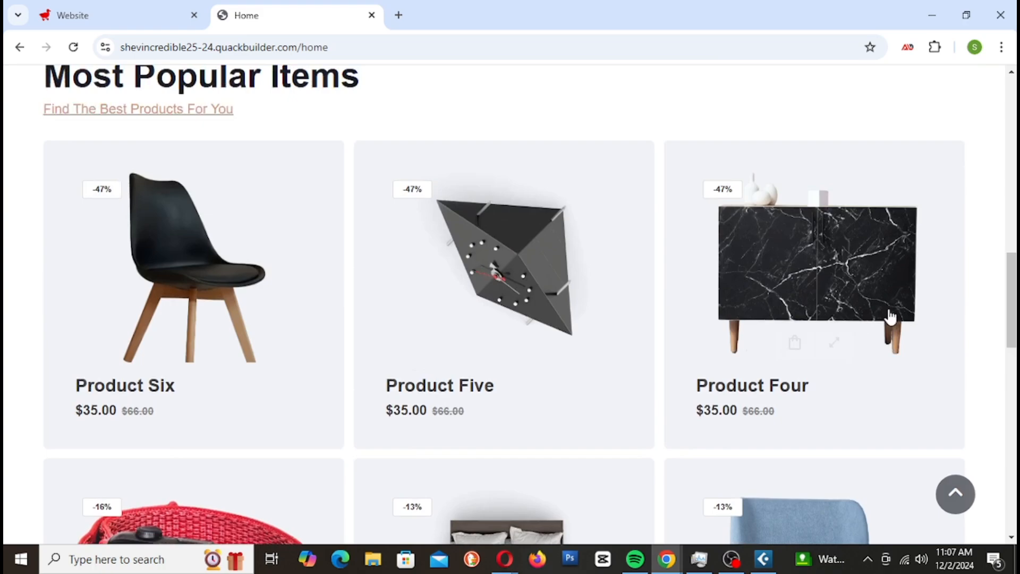
pyautogui.scroll(10, 882, 314)
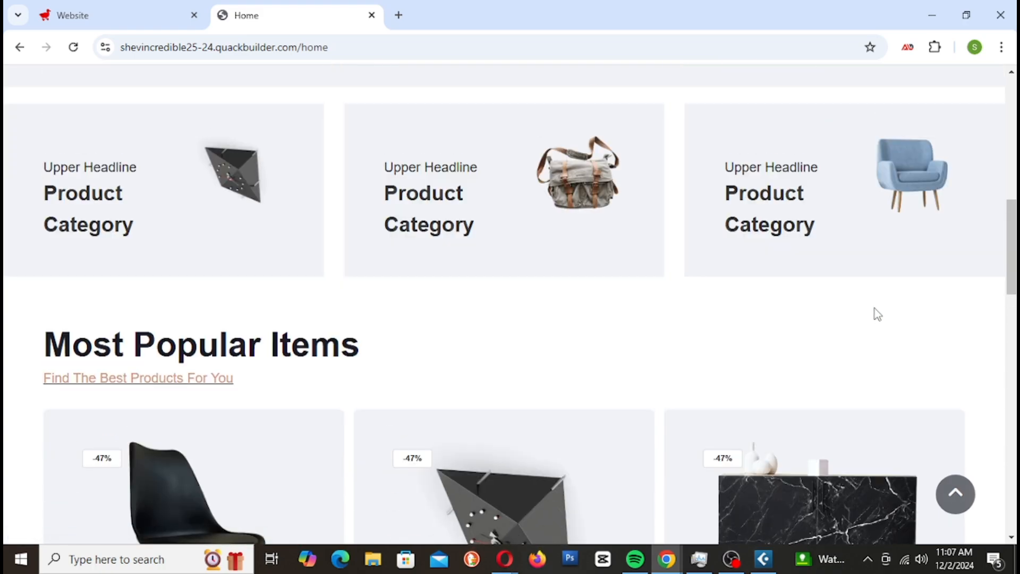
pyautogui.scroll(6, 858, 318)
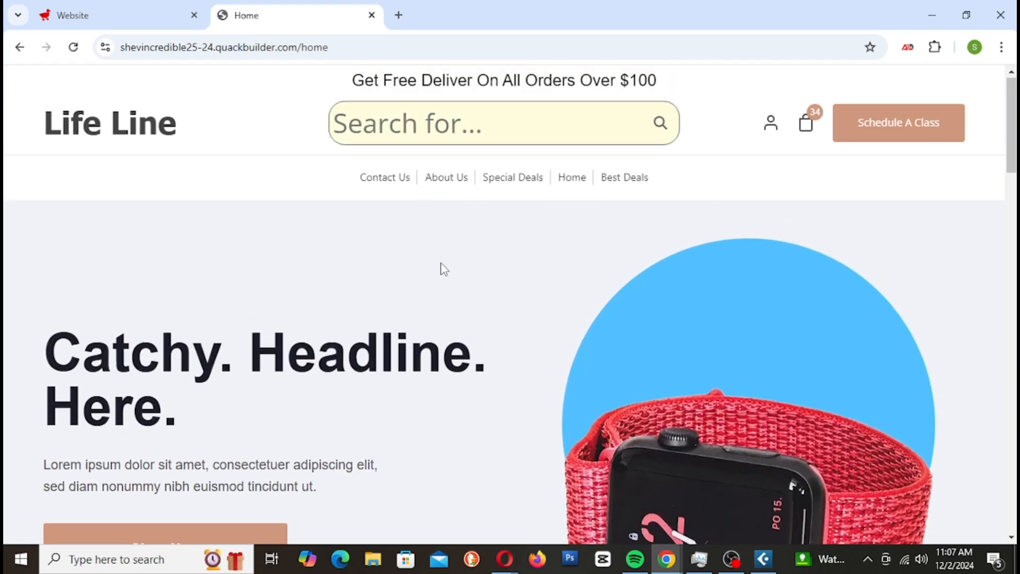
pyautogui.click(571, 180)
pyautogui.click(510, 181)
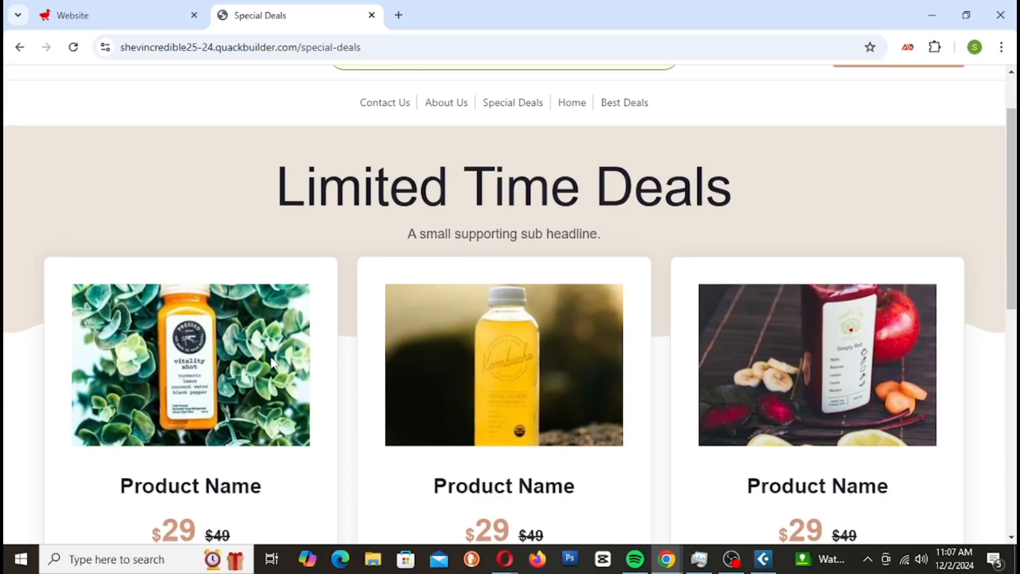
pyautogui.scroll(-4, 685, 371)
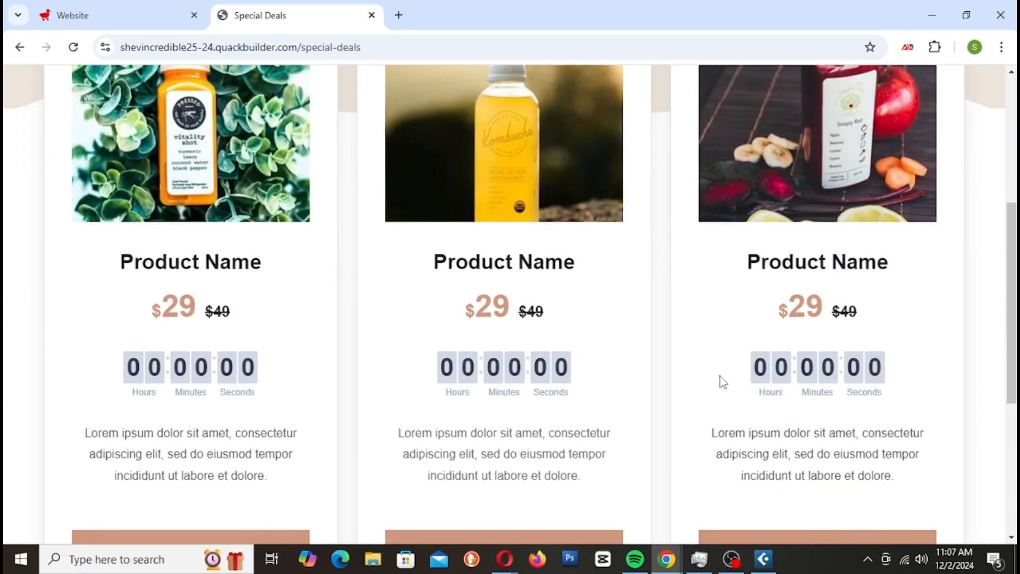
pyautogui.scroll(-5, 722, 382)
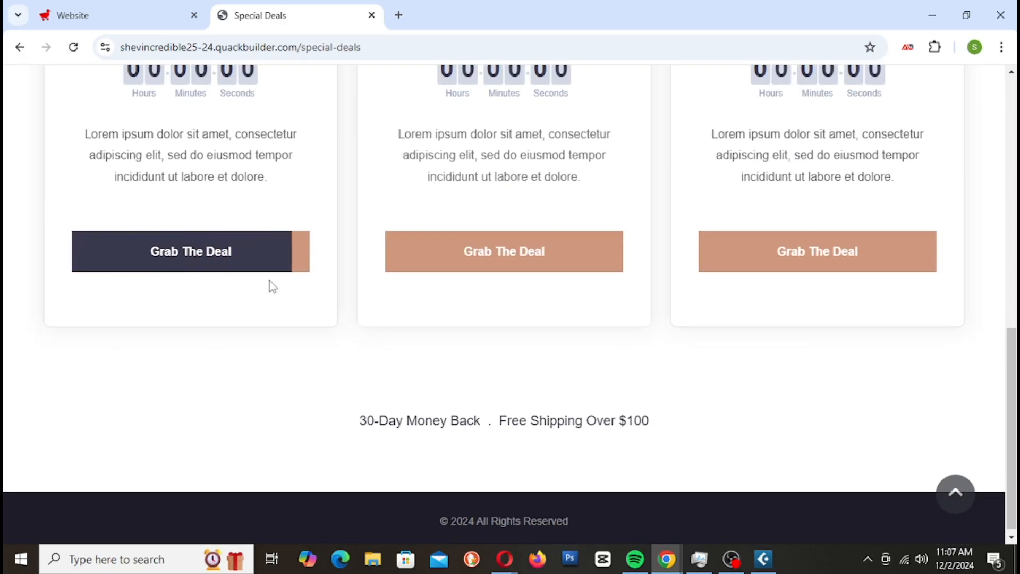
pyautogui.scroll(9, 601, 324)
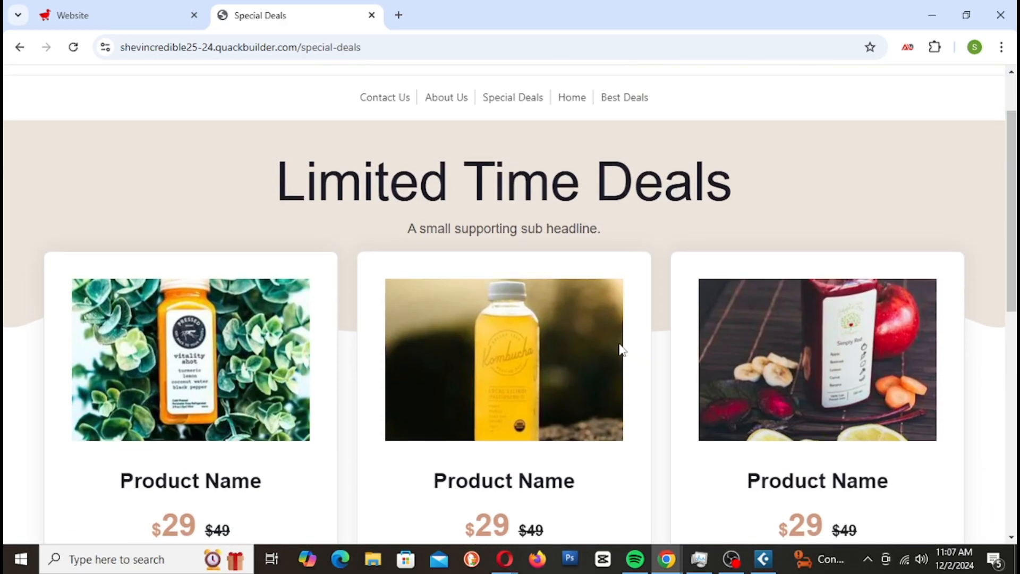
# Examine the headline, product images, prices, countdown timers and Grab The Deal buttons of the three Limited Time Deals cards
pyautogui.scroll(-1, 631, 328)
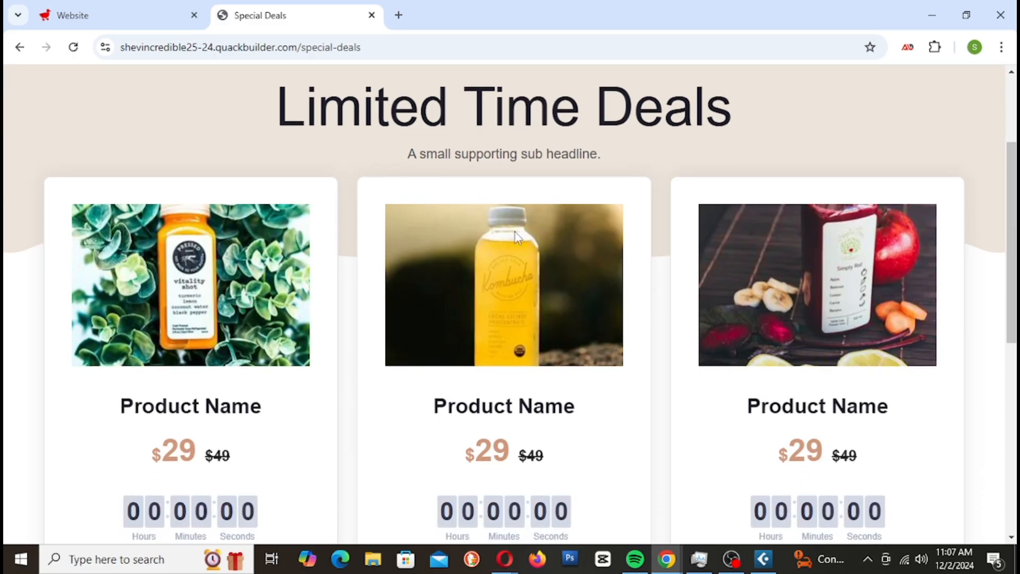
pyautogui.scroll(2, 452, 216)
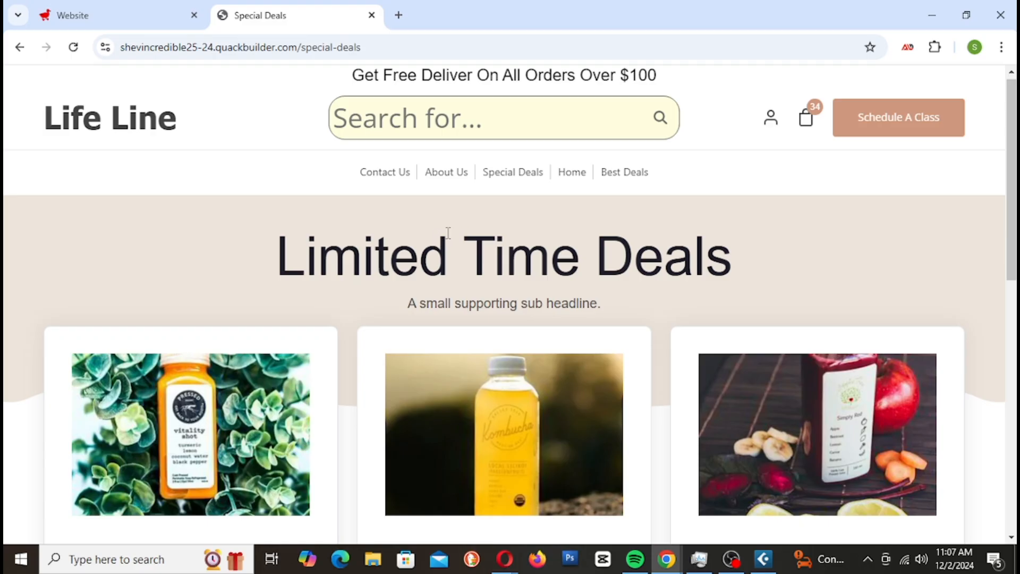
pyautogui.scroll(-2, 448, 233)
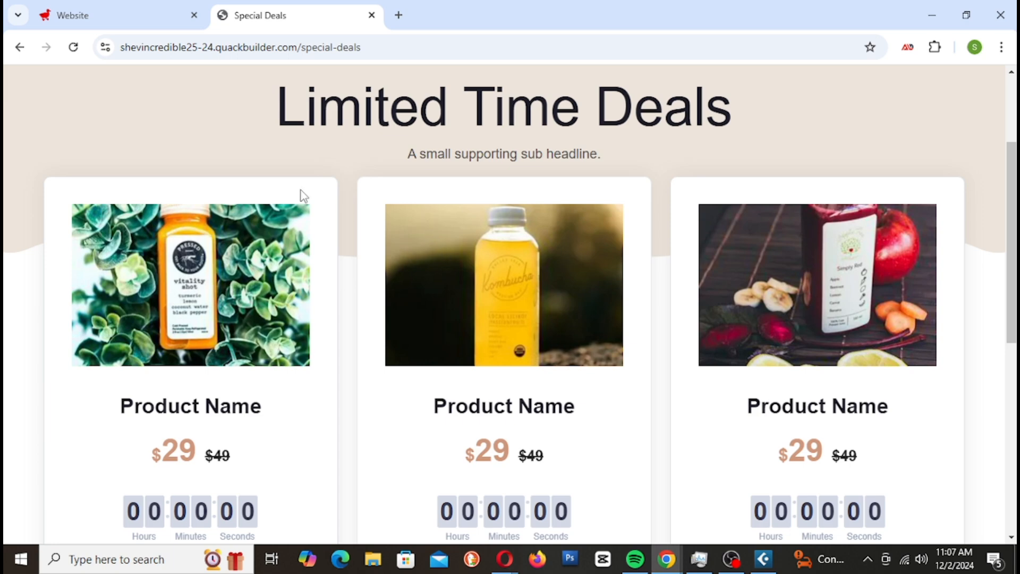
pyautogui.scroll(-1, 573, 303)
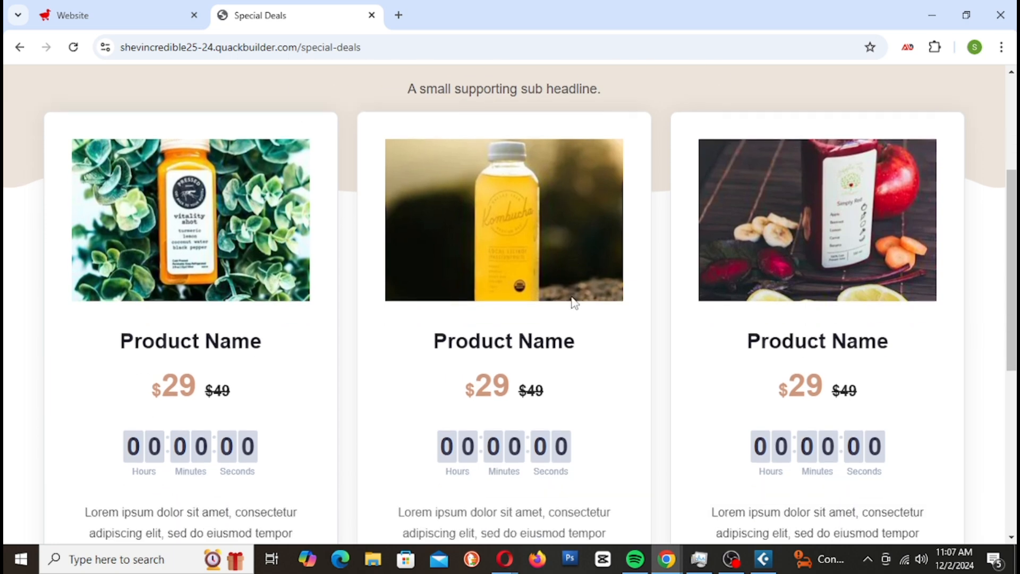
pyautogui.scroll(-1, 507, 345)
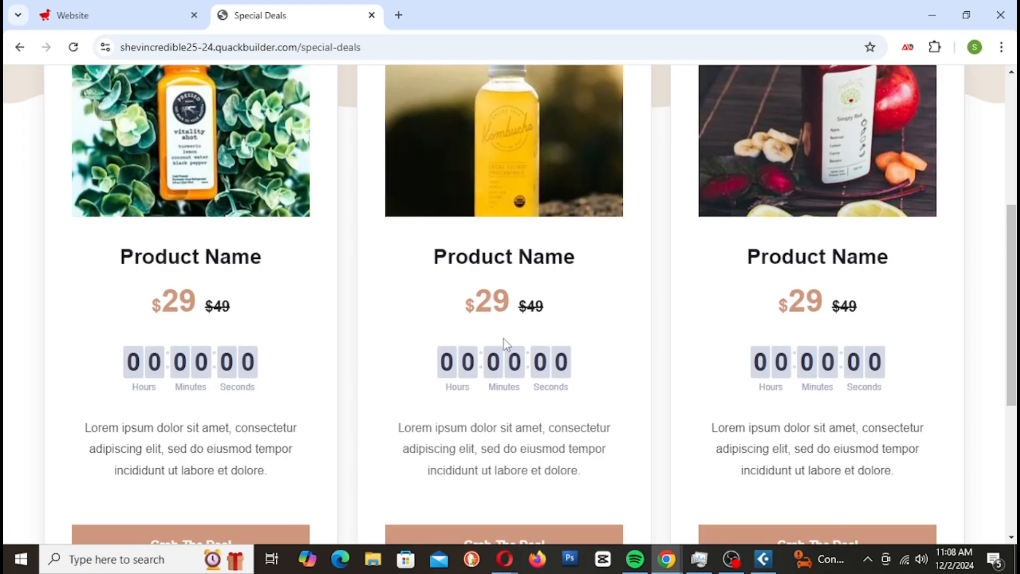
pyautogui.scroll(-1, 802, 307)
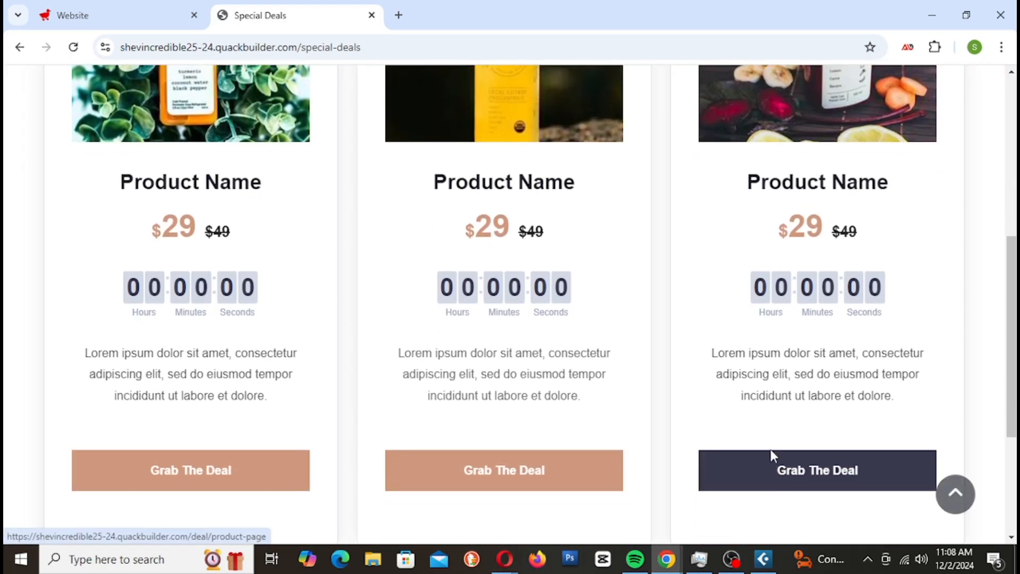
pyautogui.scroll(-3, 769, 361)
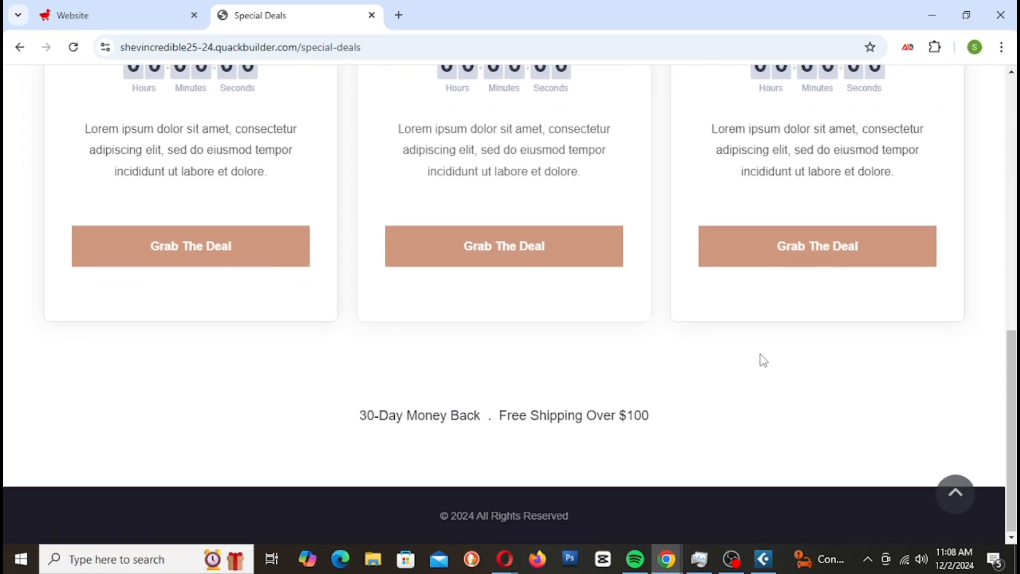
# Test the middle deal's Grab The Deal link to its product page, and return to the Special Deals page
pyautogui.scroll(5, 758, 374)
pyautogui.scroll(-2, 761, 364)
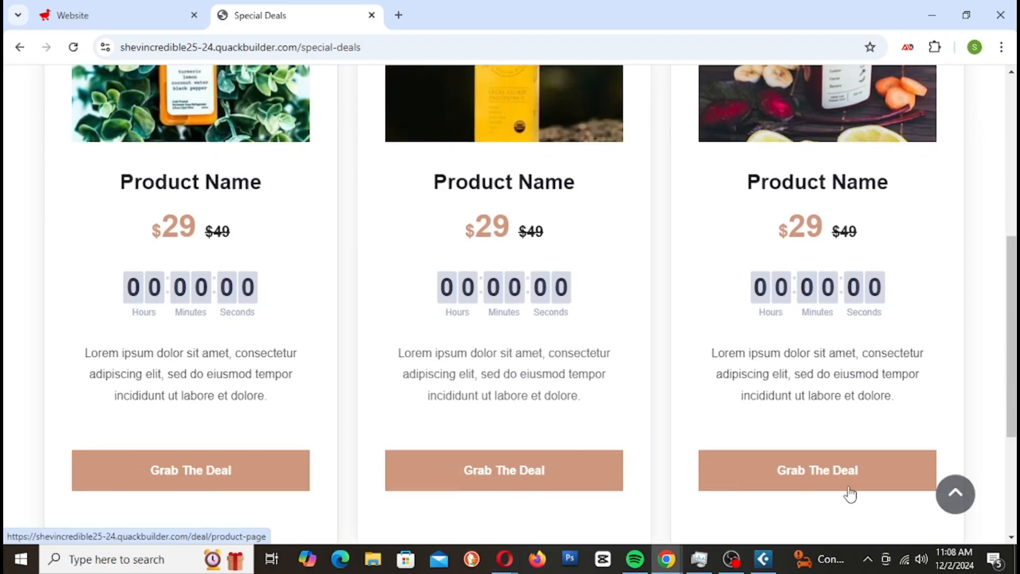
pyautogui.click(503, 486)
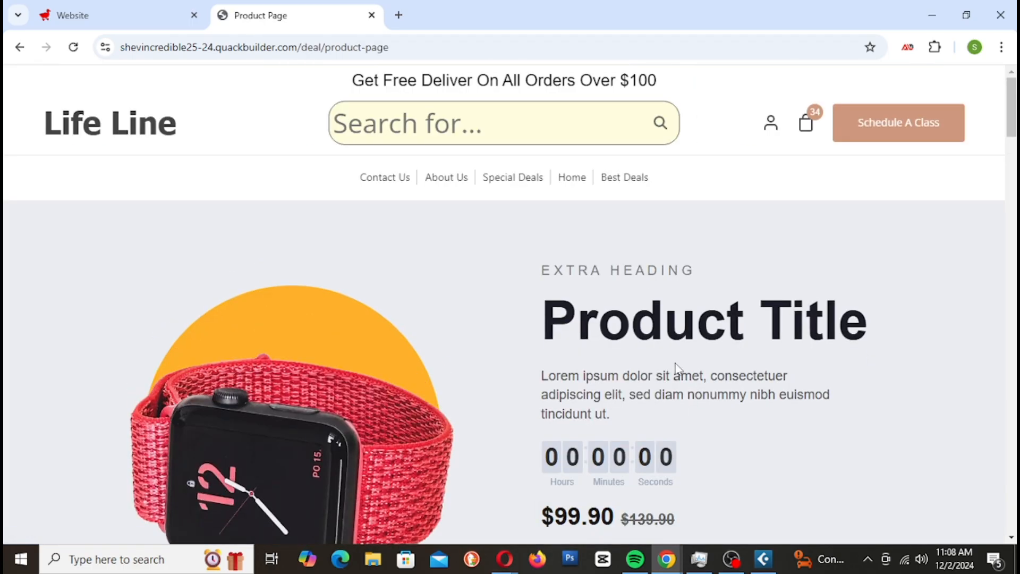
pyautogui.hotkey('alt', 'Left')
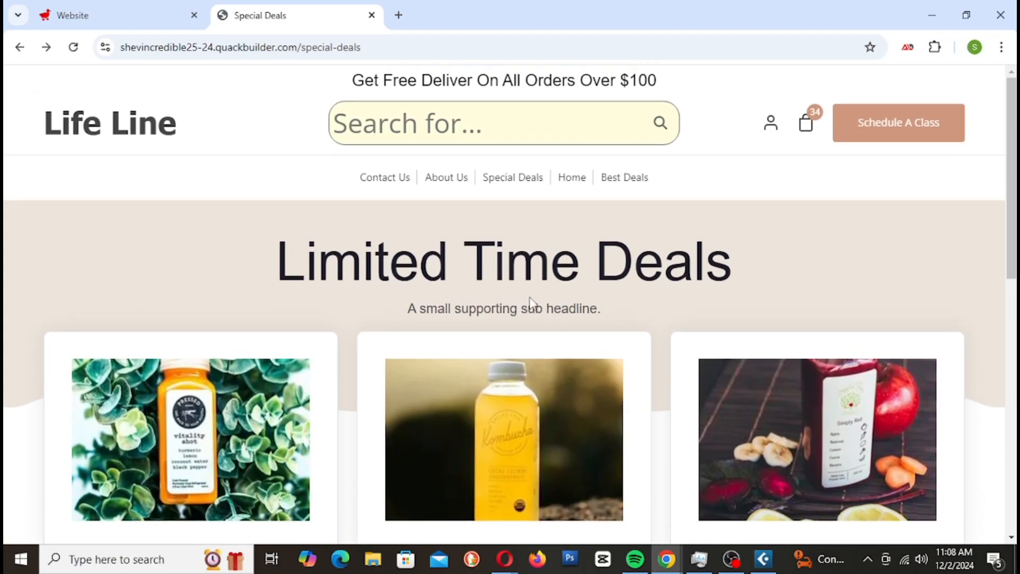
# Open the About Us page, review it down to the Latest News blog posts, and return to Special Deals
pyautogui.click(447, 183)
pyautogui.scroll(-15, 504, 291)
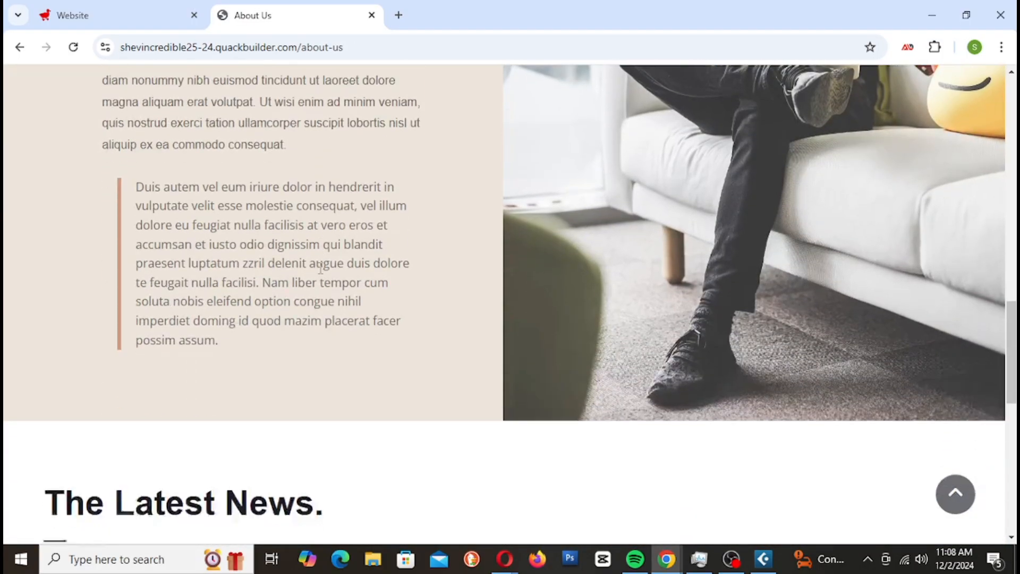
pyautogui.scroll(-10, 321, 267)
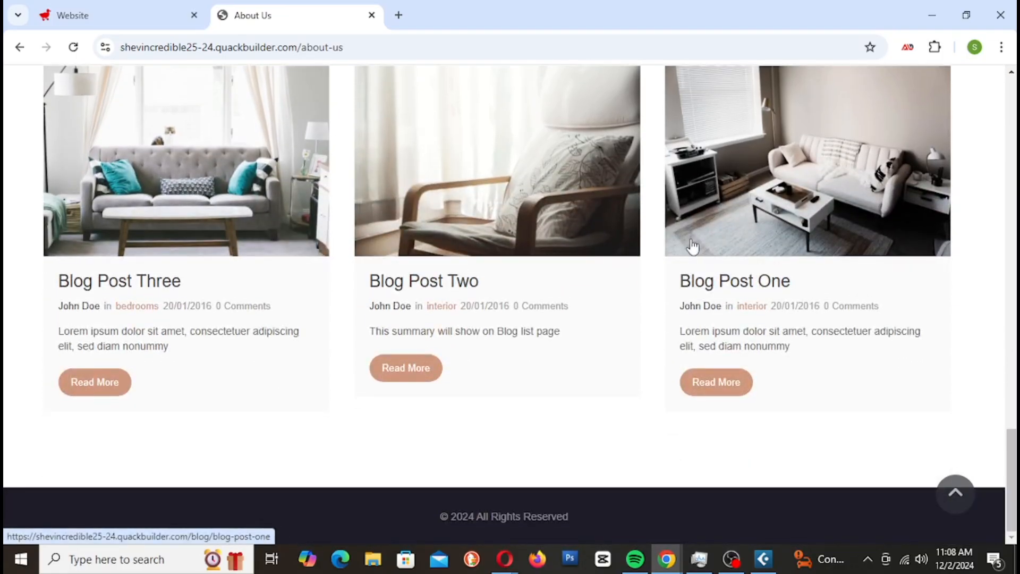
pyautogui.scroll(5, 531, 250)
pyautogui.hotkey('alt', 'Left')
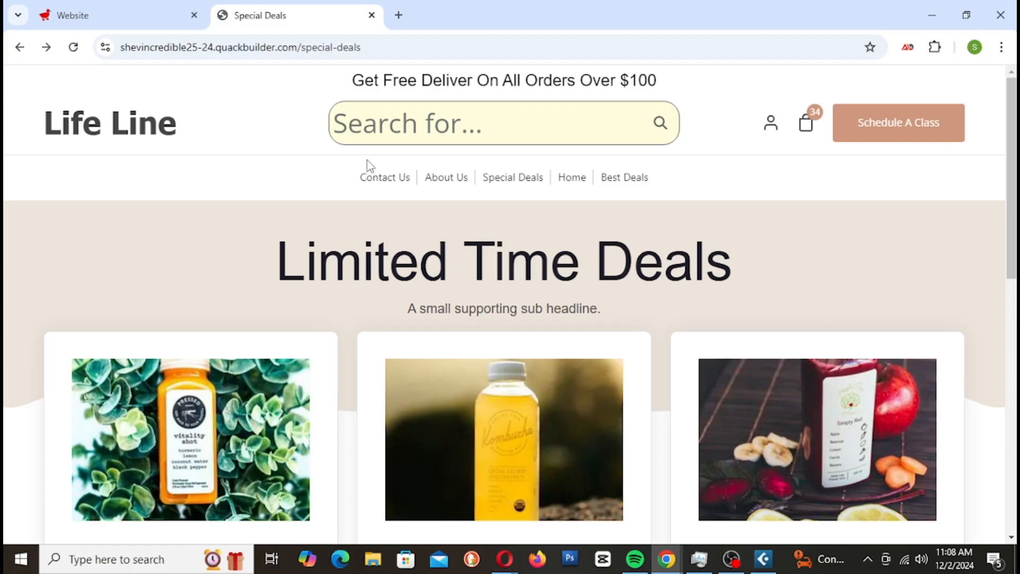
# Open the Contact Us page and review its Get In Touch heading and contact form
pyautogui.click(380, 189)
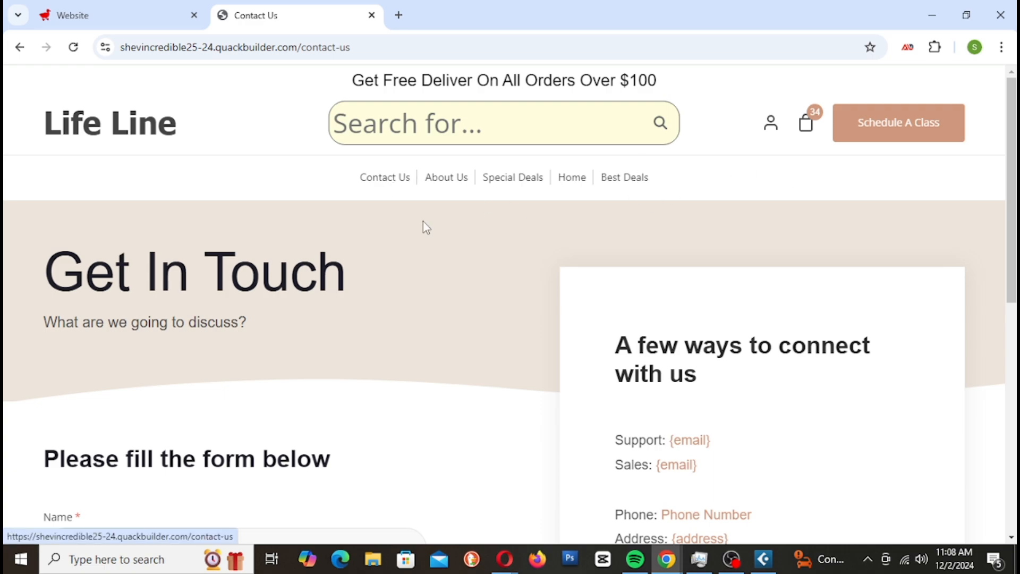
pyautogui.scroll(-1, 479, 231)
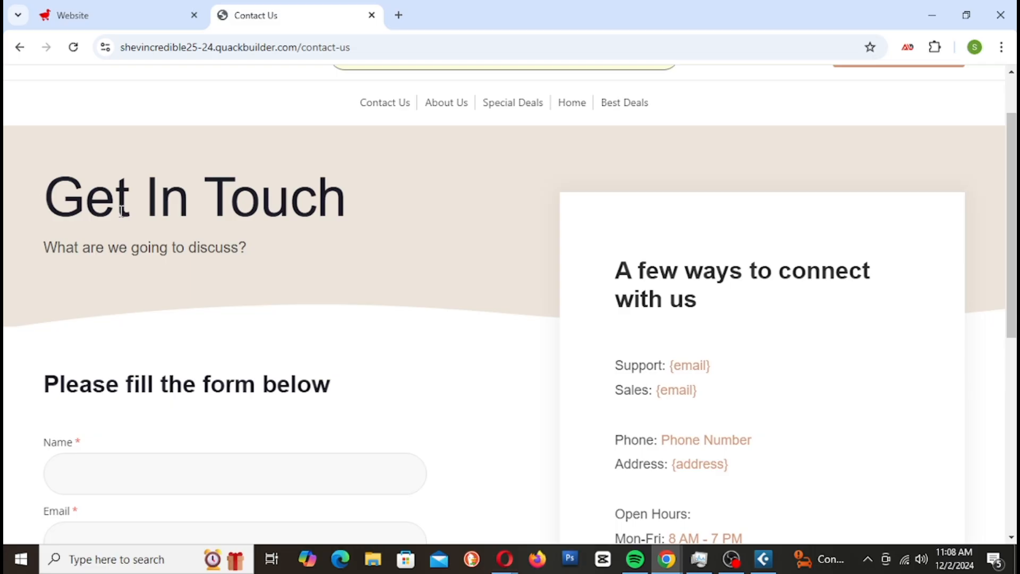
pyautogui.scroll(-5, 330, 256)
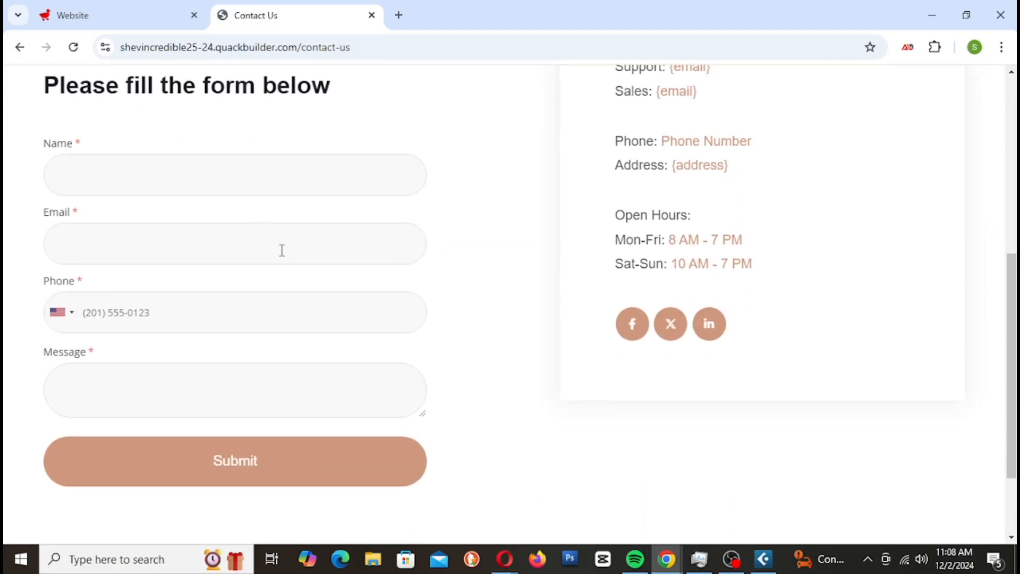
# Browse the country code list of the contact form's Phone field and close it without choosing a country
pyautogui.click(63, 313)
pyautogui.scroll(-3, 159, 444)
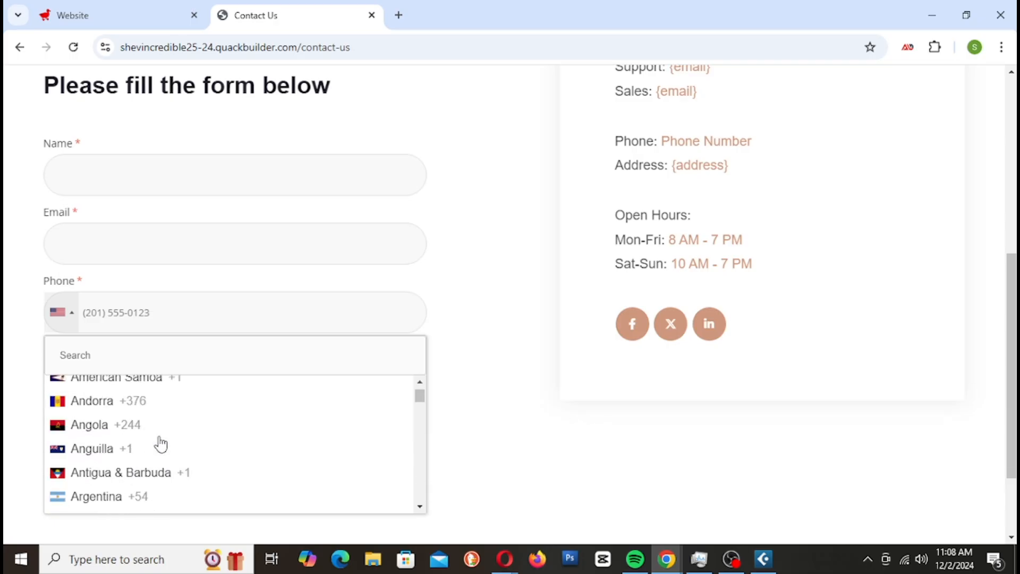
pyautogui.scroll(-3, 237, 444)
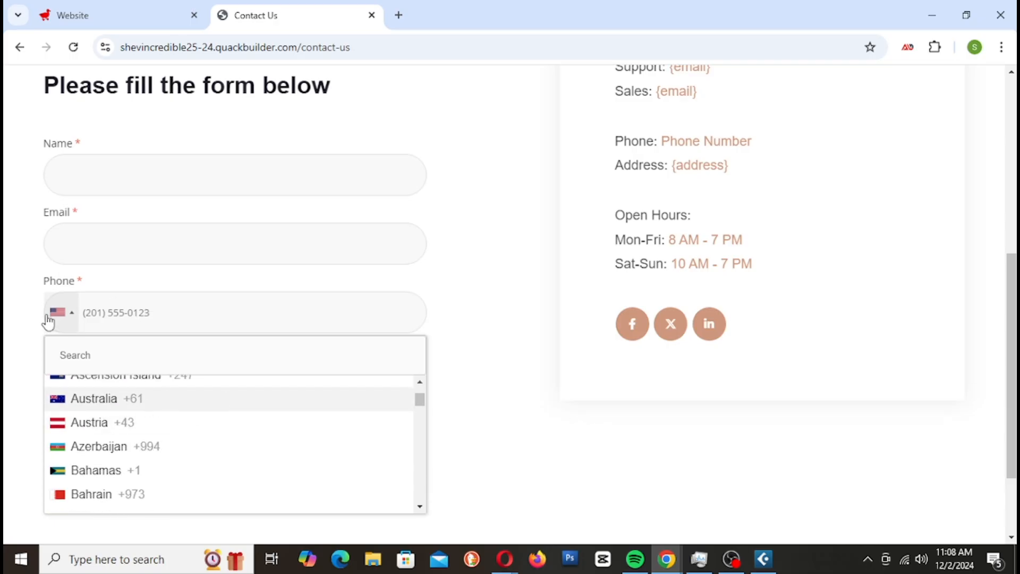
pyautogui.scroll(-3, 300, 458)
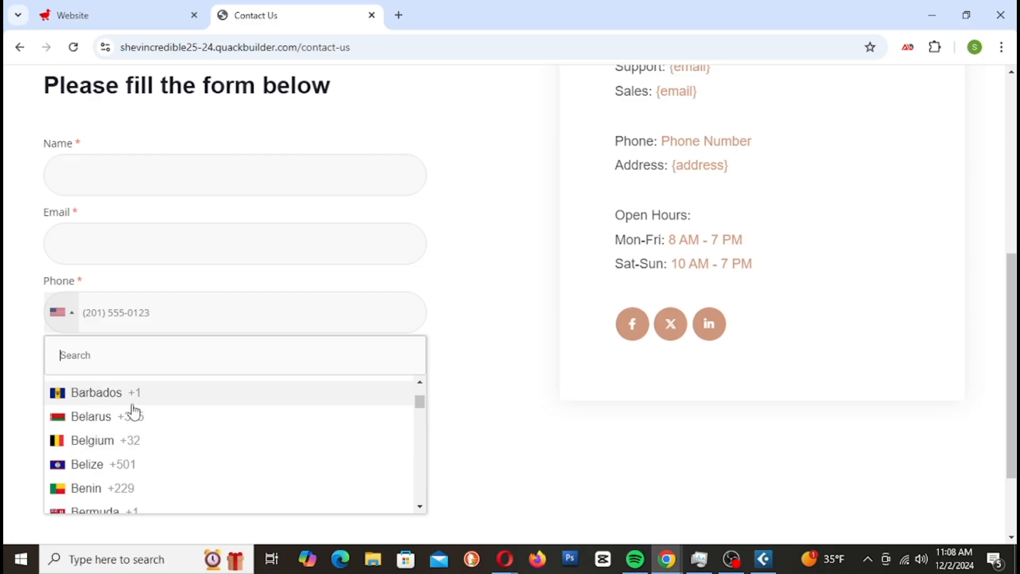
pyautogui.click(7, 317)
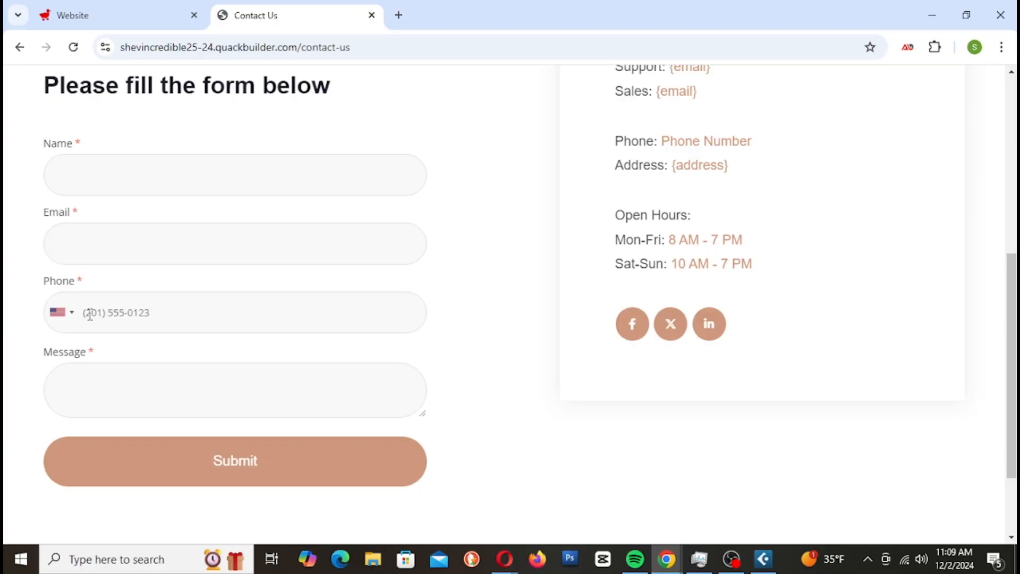
# Reopen the Phone field's country code list, look through its first entries, and close it again
pyautogui.scroll(1, 279, 254)
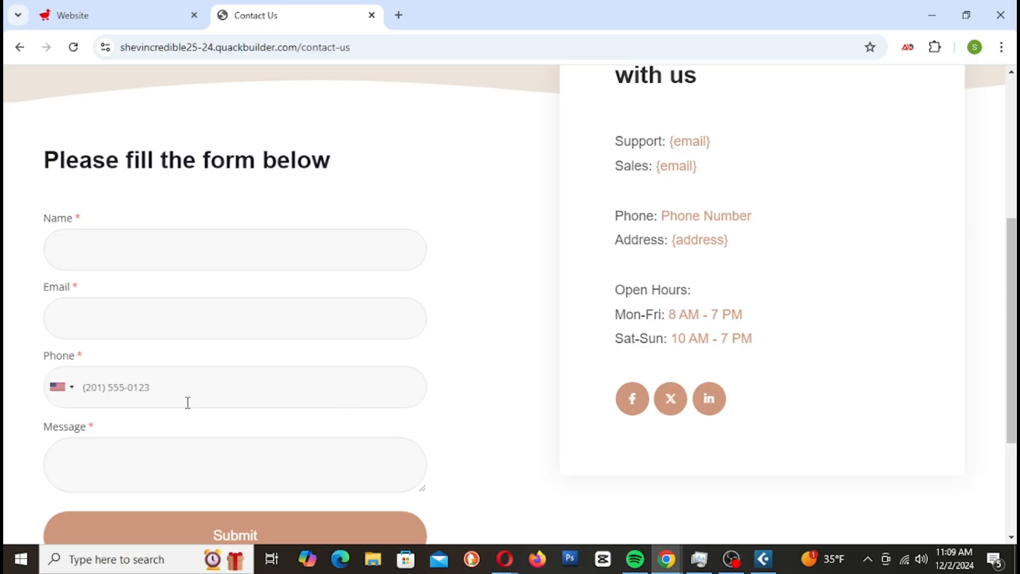
pyautogui.click(60, 403)
pyautogui.scroll(-3, 126, 503)
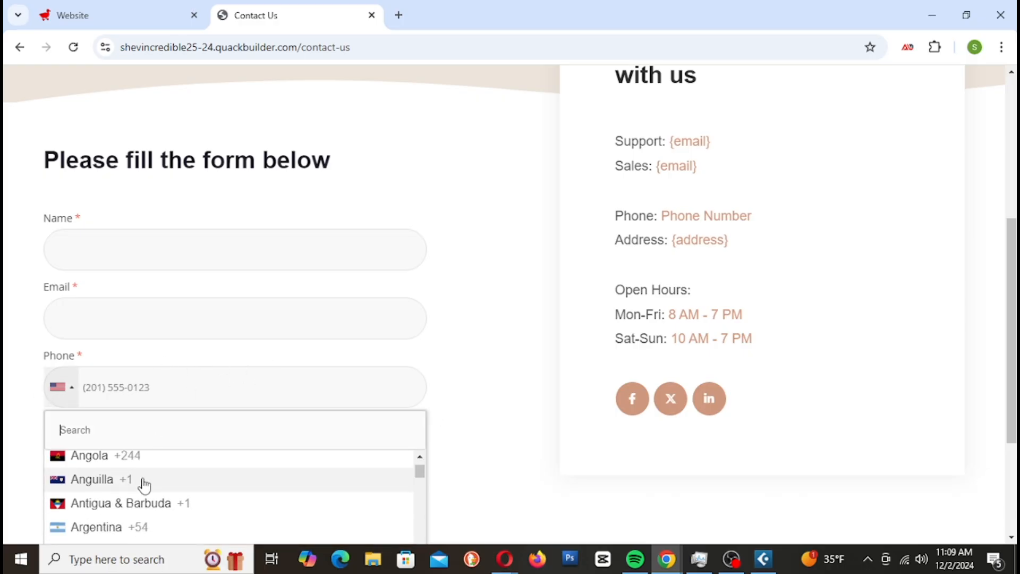
pyautogui.click(501, 360)
# Examine the contact details and open hours under A few ways to connect with us on the Contact Us page
pyautogui.scroll(2, 405, 384)
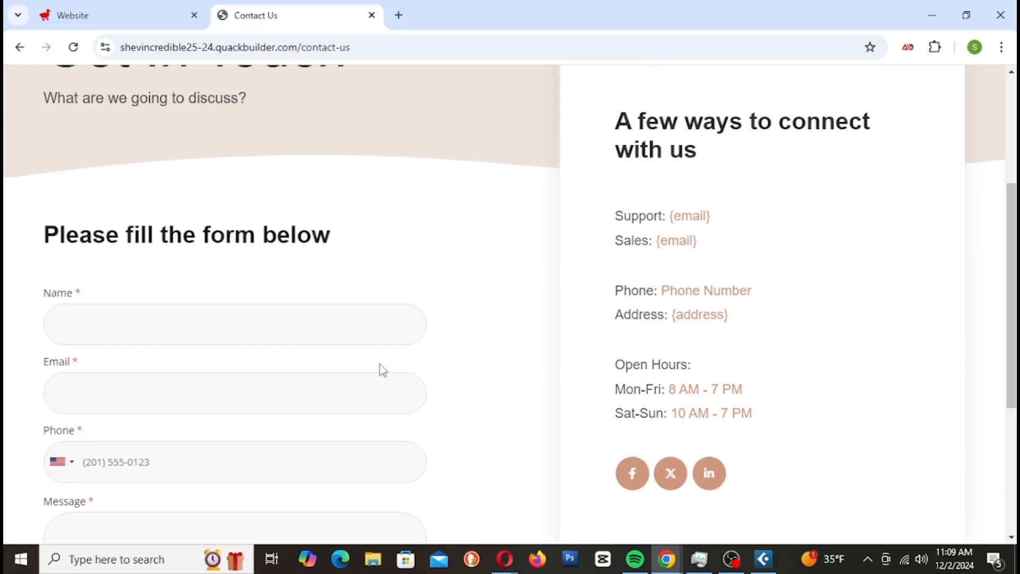
pyautogui.scroll(3, 751, 335)
pyautogui.scroll(-1, 797, 275)
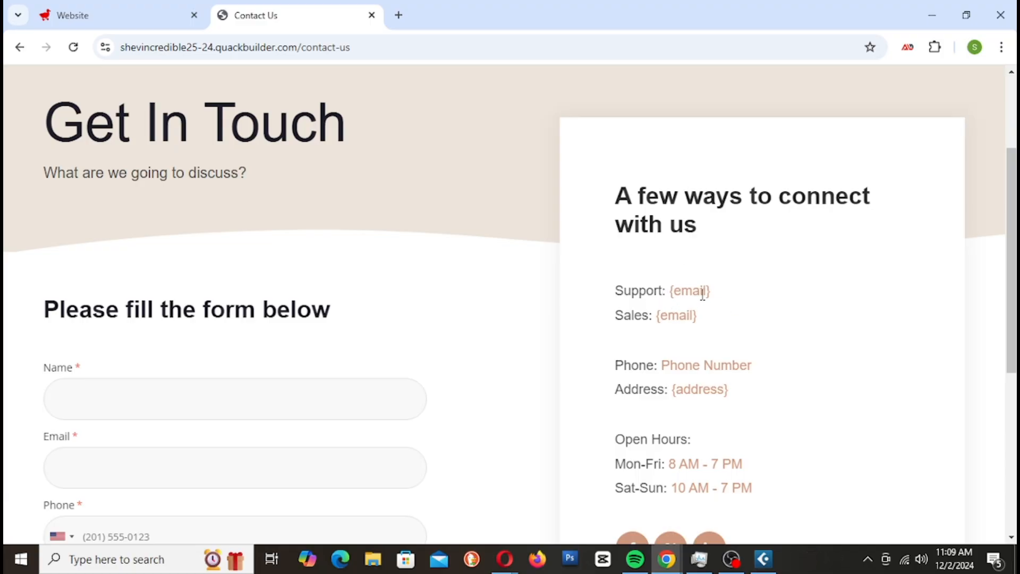
# Highlight the Support and Sales email lines under A few ways to connect with us, and clear the selection
pyautogui.moveTo(669, 294); pyautogui.dragTo(744, 287)
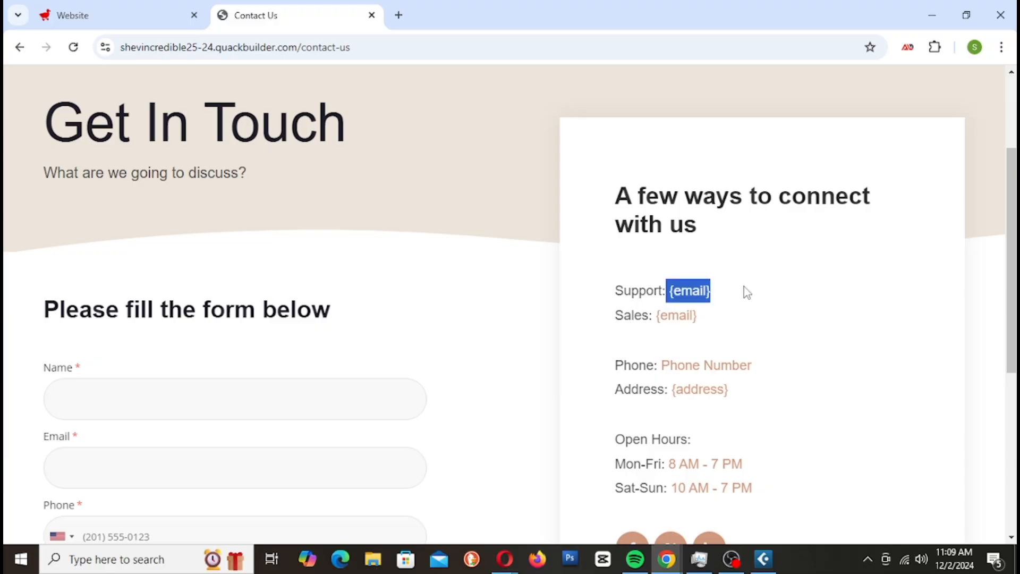
pyautogui.click(747, 289)
pyautogui.moveTo(657, 320); pyautogui.dragTo(725, 317)
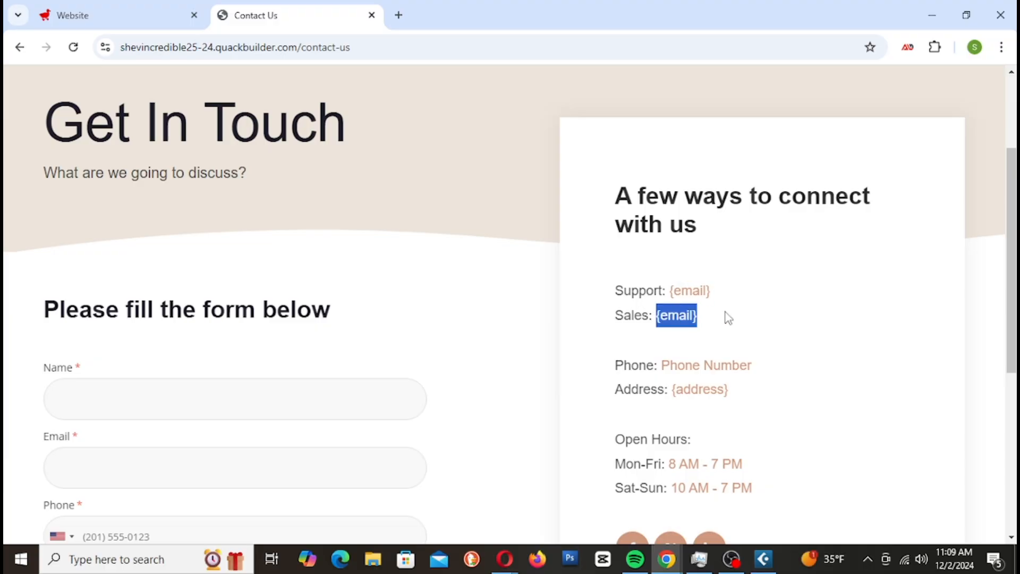
pyautogui.click(685, 319)
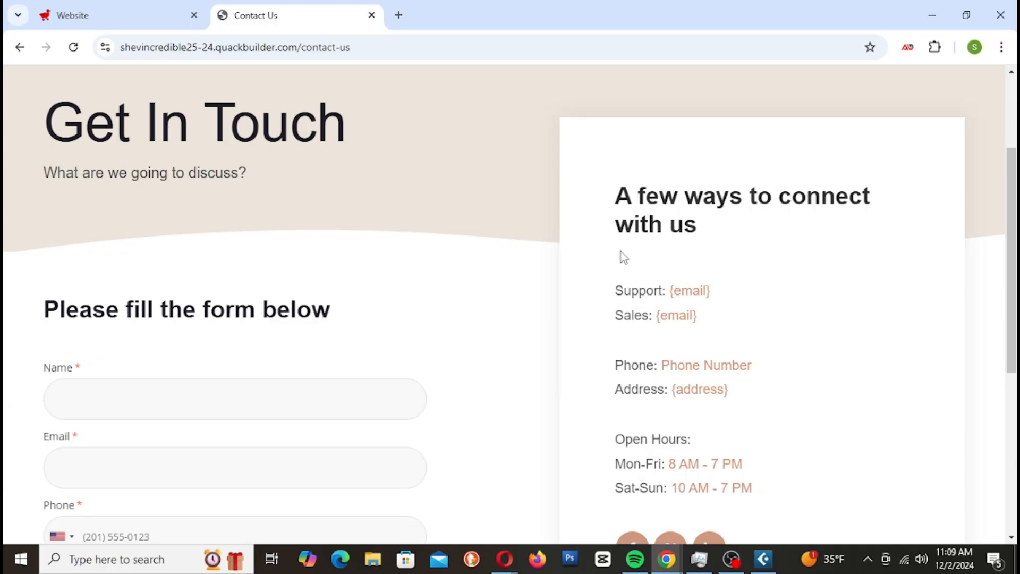
pyautogui.moveTo(612, 287); pyautogui.dragTo(705, 330)
pyautogui.click(725, 335)
pyautogui.moveTo(615, 289); pyautogui.dragTo(696, 317)
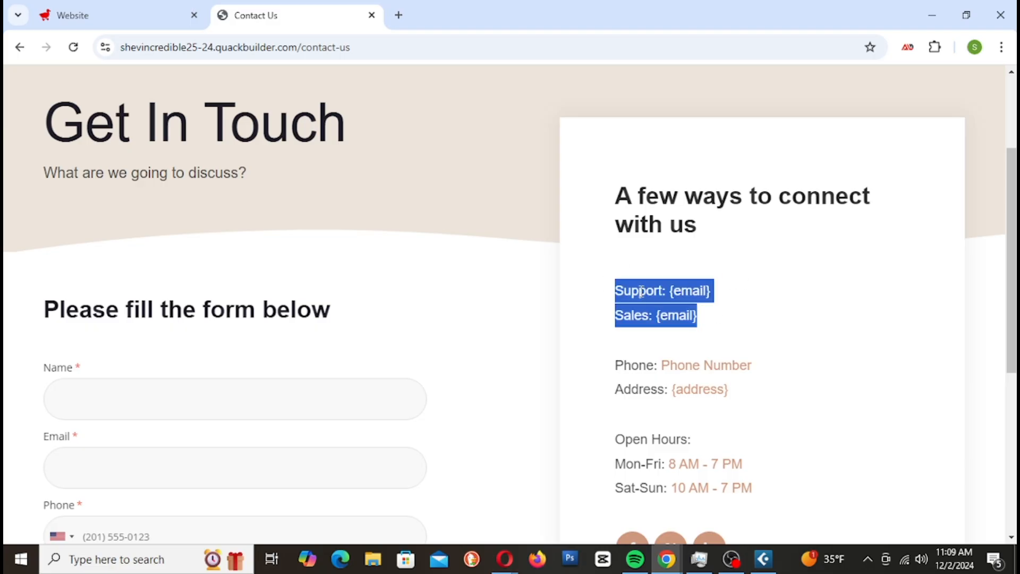
pyautogui.moveTo(645, 298); pyautogui.dragTo(837, 282)
pyautogui.click(845, 316)
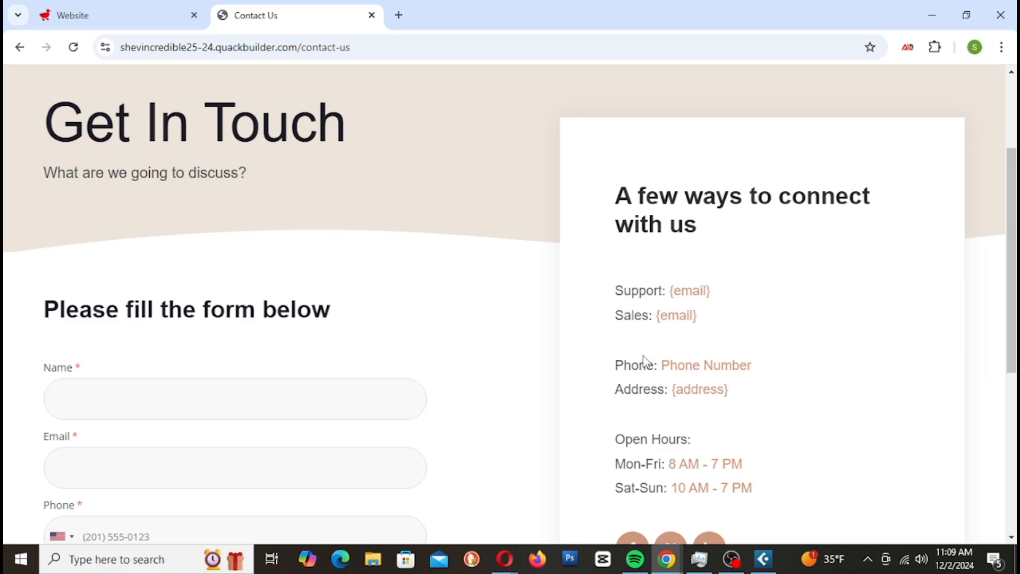
# Examine the Open Hours block and the social links below it on the Contact Us page
pyautogui.scroll(-1, 801, 360)
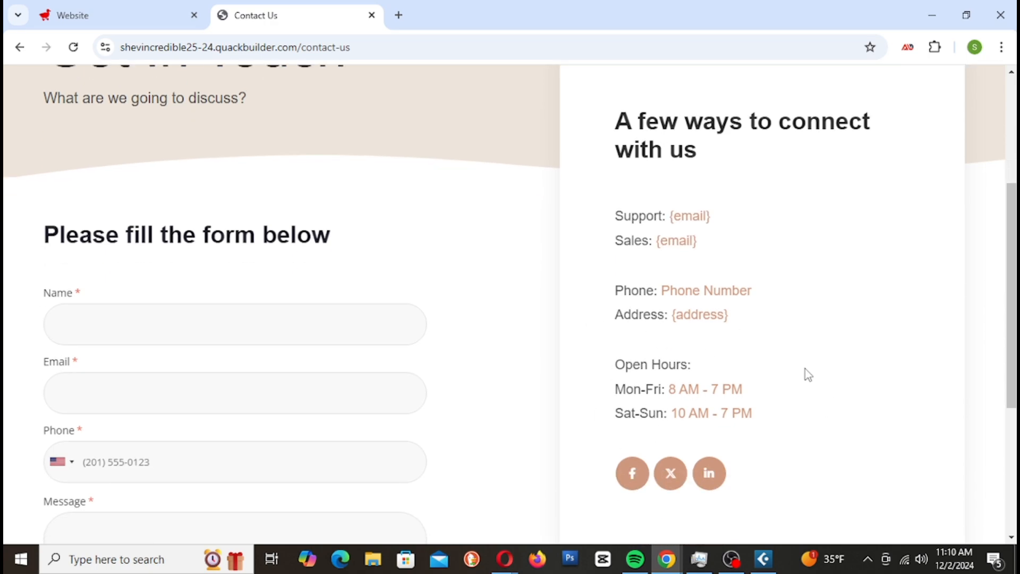
pyautogui.scroll(1, 688, 360)
pyautogui.scroll(-1, 670, 420)
pyautogui.moveTo(615, 366); pyautogui.dragTo(770, 415)
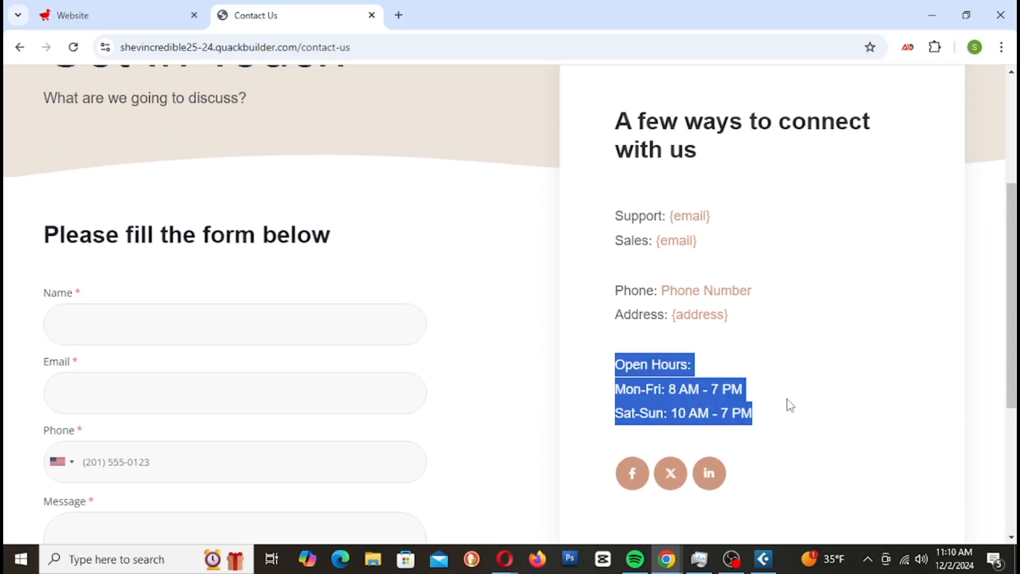
pyautogui.click(819, 395)
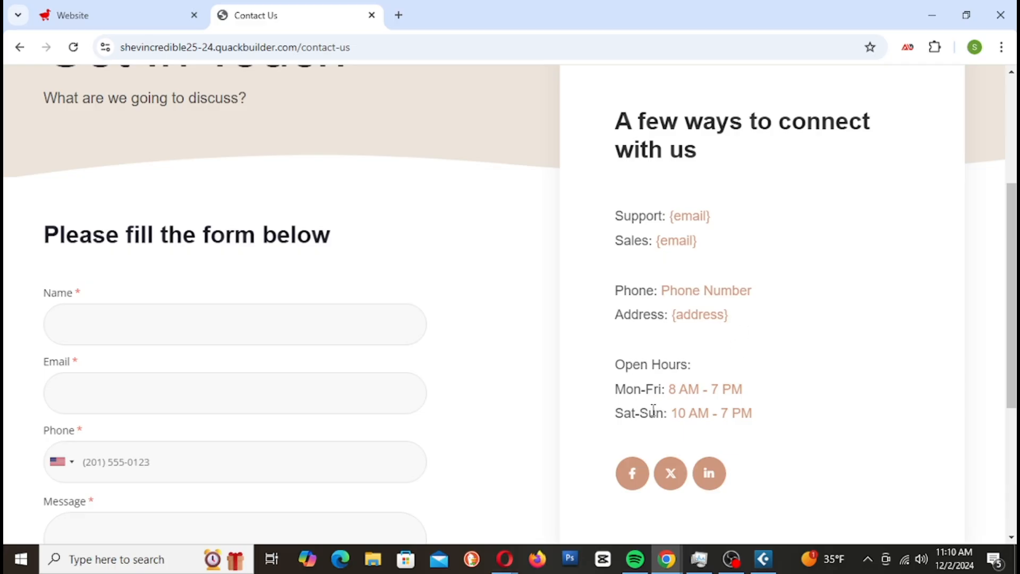
pyautogui.scroll(-1, 660, 415)
pyautogui.scroll(5, 665, 413)
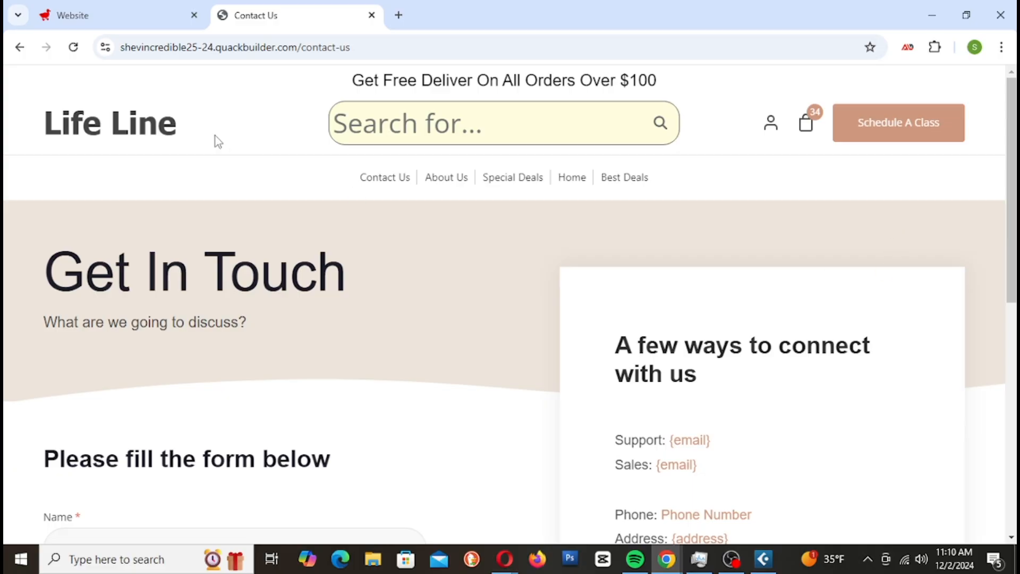
# Review the store's Home page from its headline to its product grid, and return to the Best Deals landing page
pyautogui.click(159, 134)
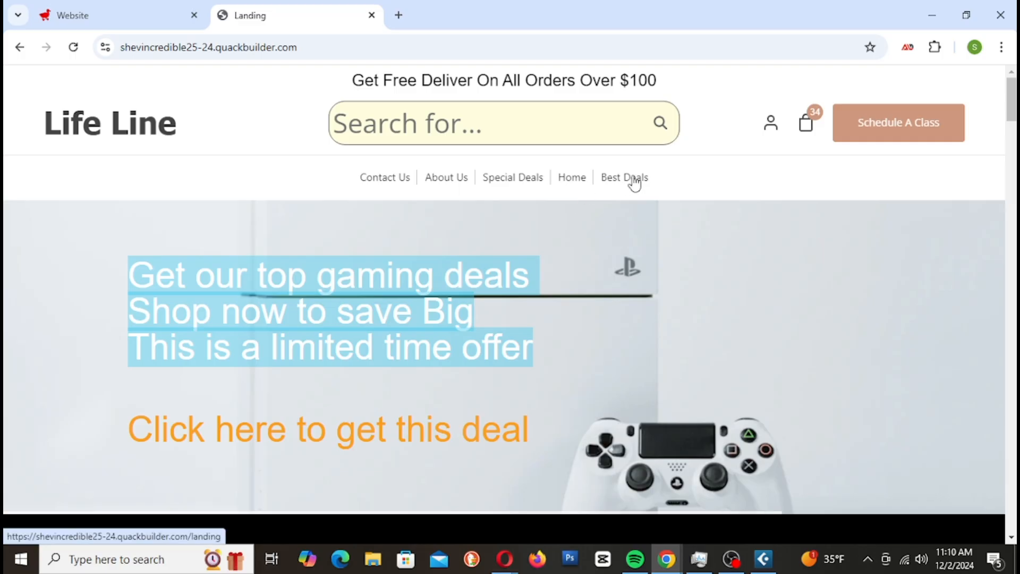
pyautogui.click(572, 190)
pyautogui.scroll(-5, 581, 321)
pyautogui.scroll(5, 581, 321)
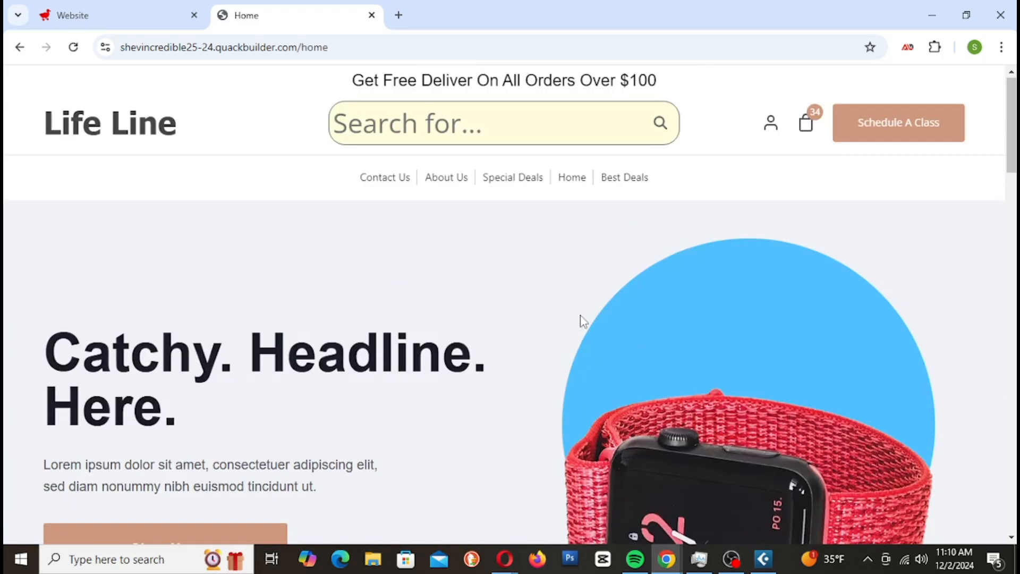
pyautogui.scroll(-4, 581, 321)
pyautogui.scroll(4, 579, 315)
pyautogui.scroll(-20, 697, 391)
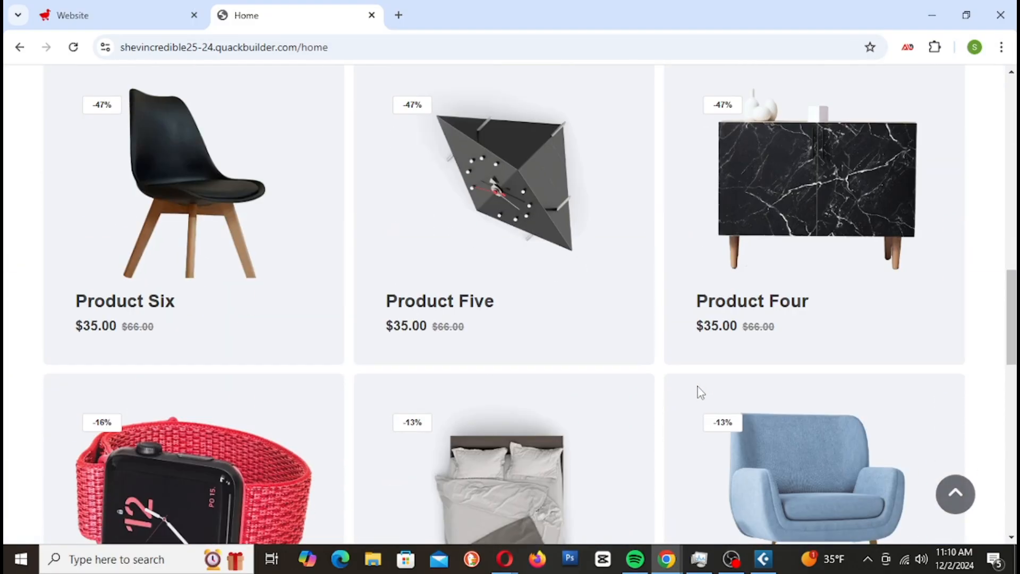
pyautogui.scroll(20, 697, 387)
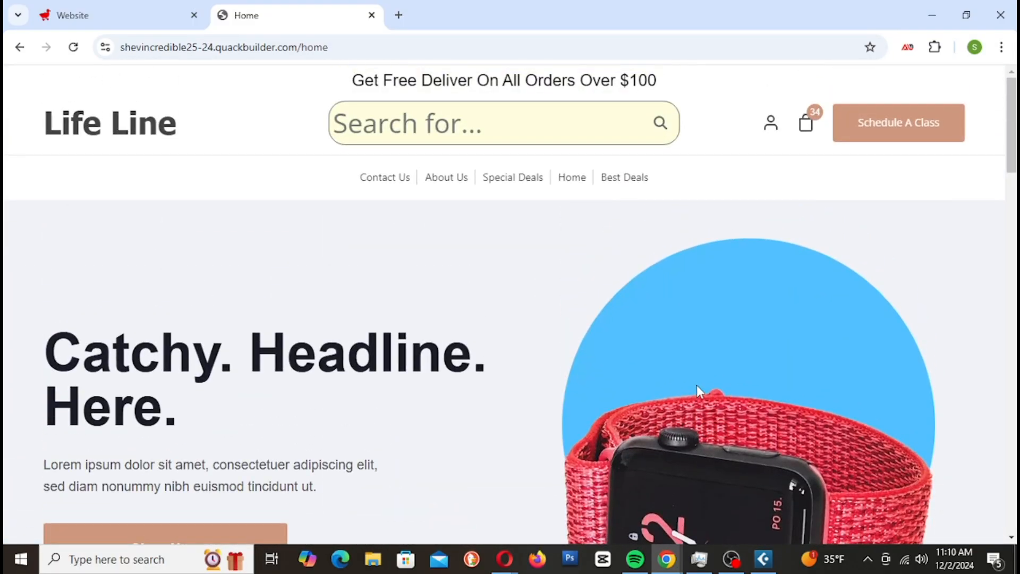
pyautogui.scroll(-2, 642, 446)
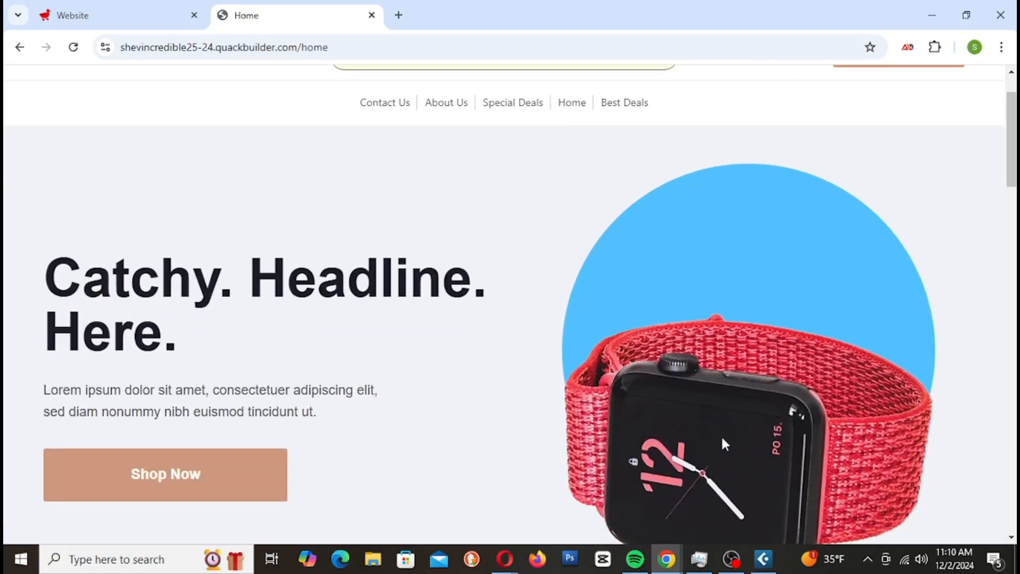
pyautogui.click(611, 104)
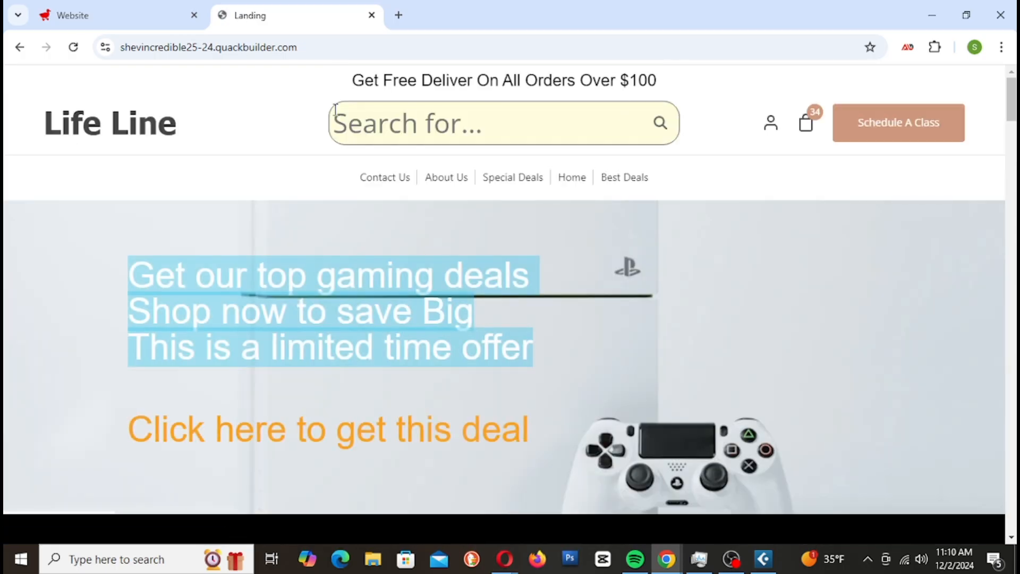
# Switch to the Quack Builder website editor, look over the header menu's item list, and close it
pyautogui.click(128, 20)
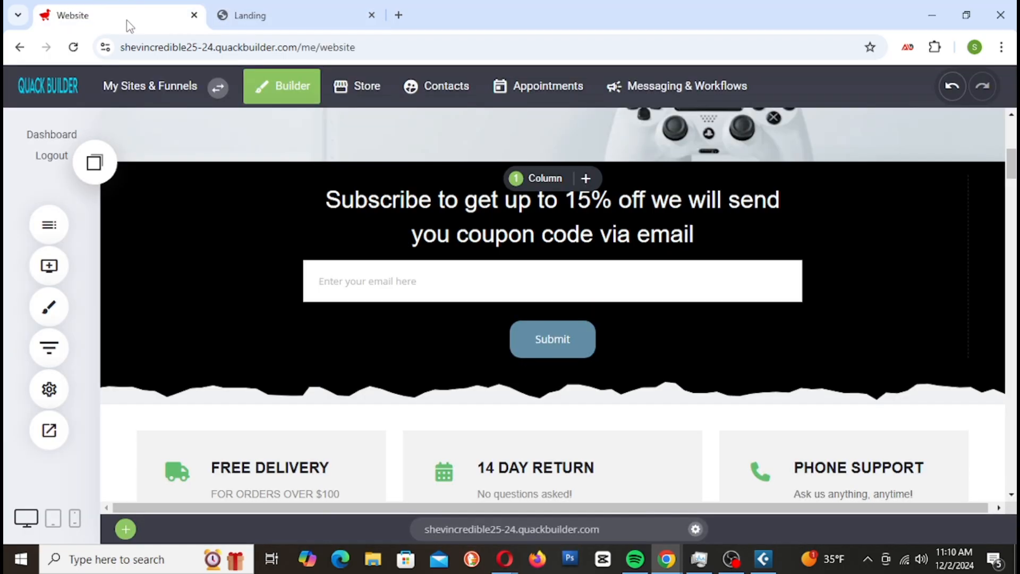
pyautogui.scroll(10, 699, 278)
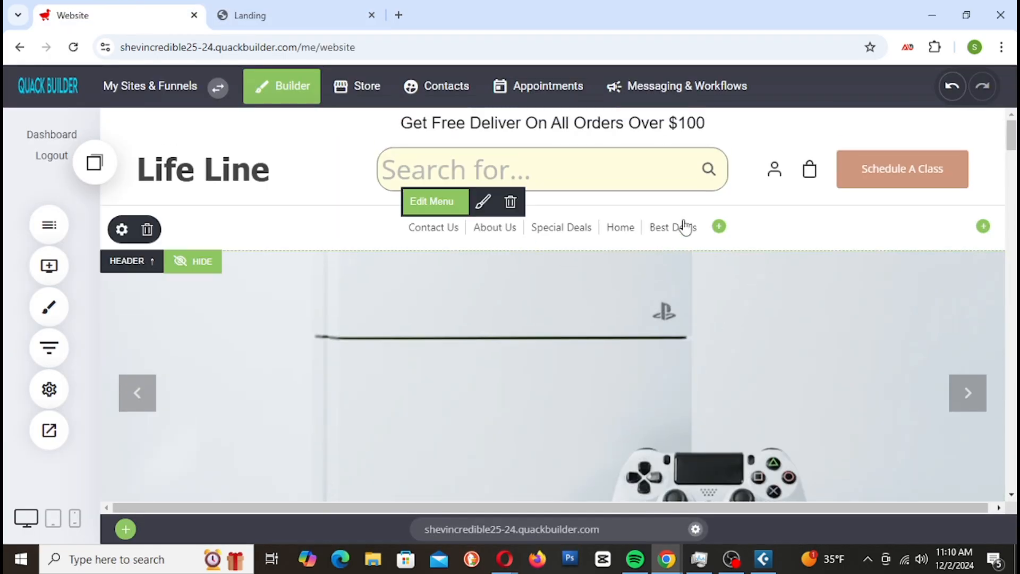
pyautogui.click(442, 211)
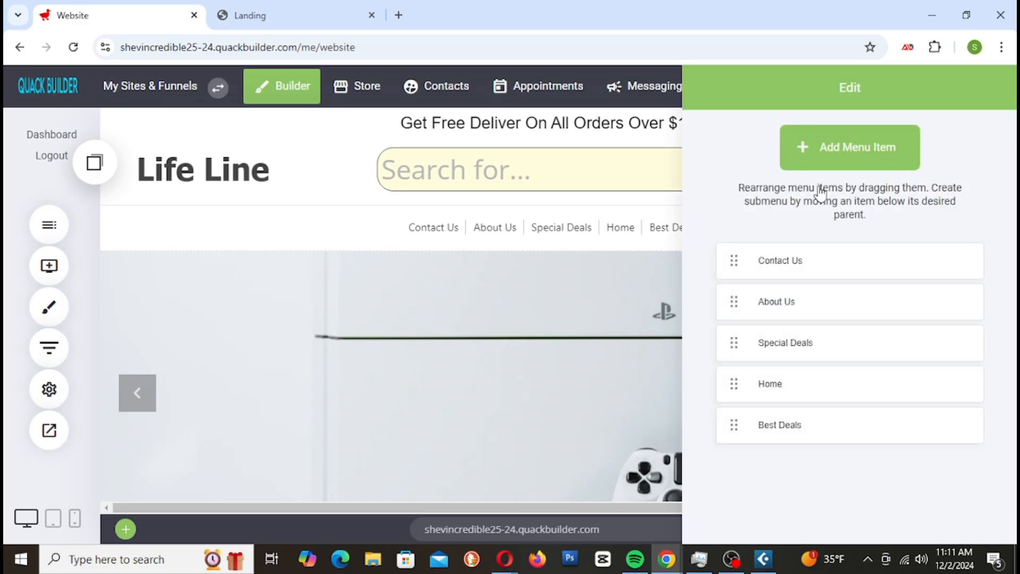
pyautogui.click(594, 283)
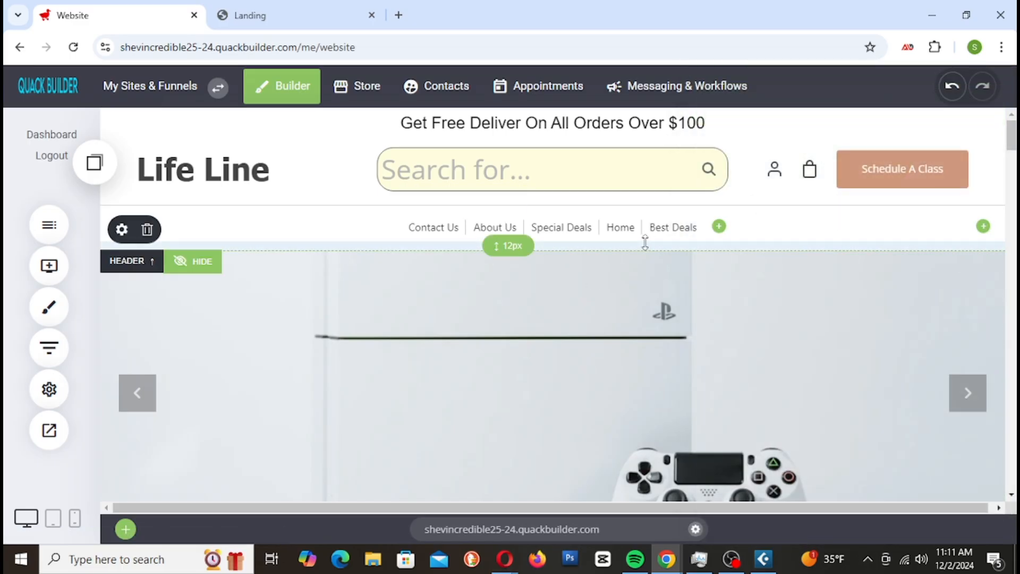
pyautogui.click(420, 209)
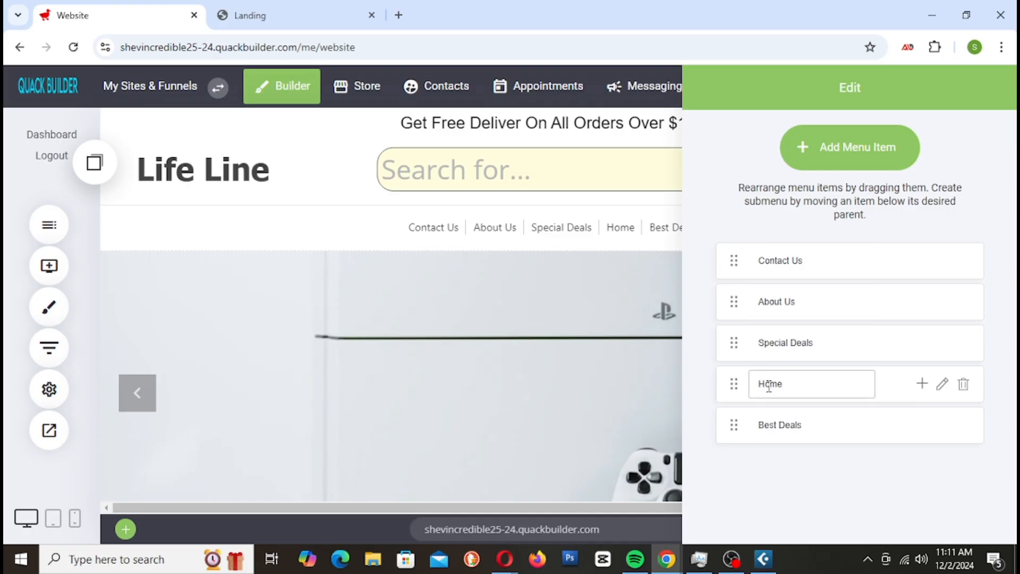
pyautogui.click(579, 173)
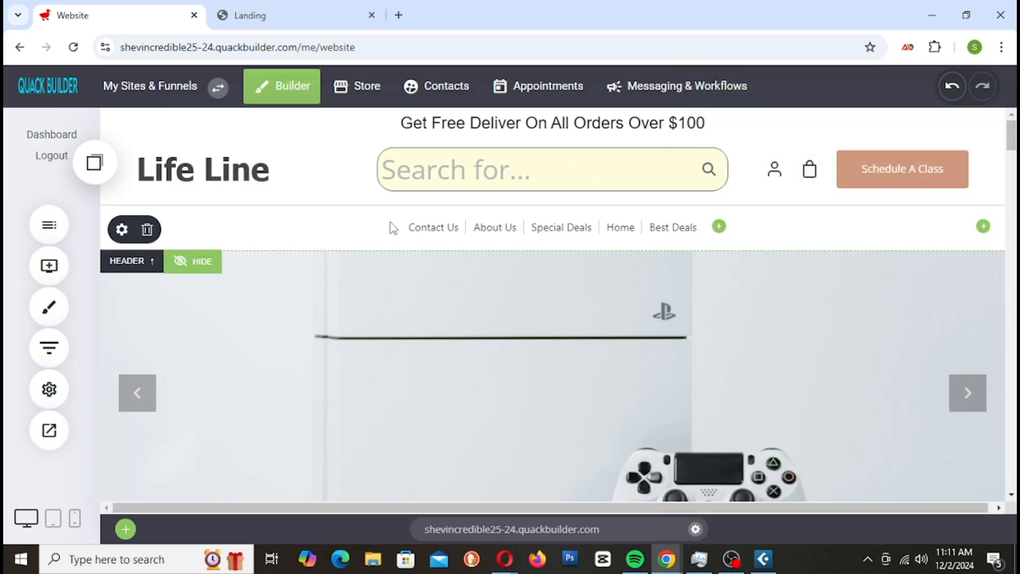
# Try the Vertical and Burger layouts for the header menu and restore the Horizontal layout
pyautogui.moveTo(470, 225)
pyautogui.click(484, 203)
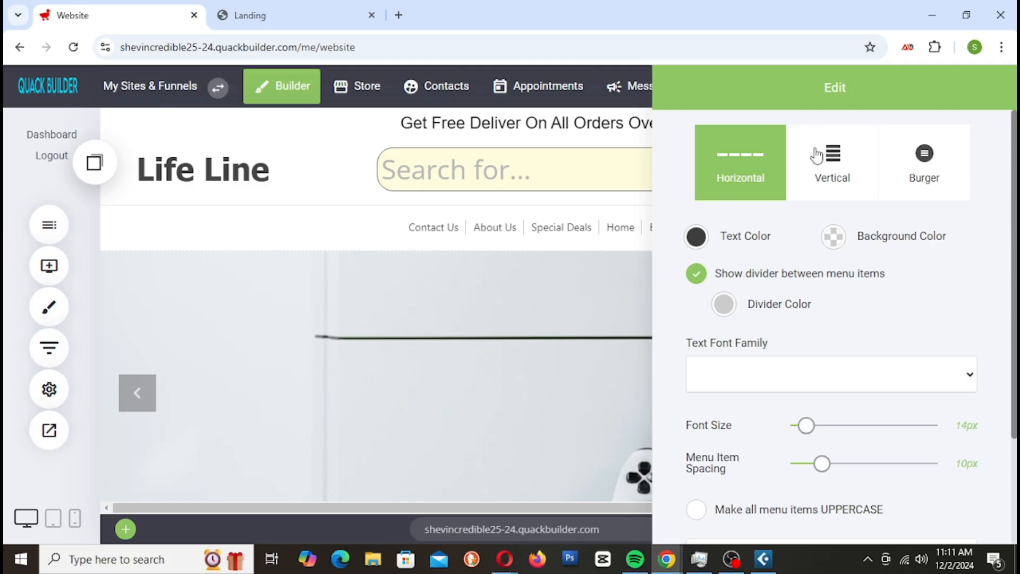
pyautogui.click(827, 173)
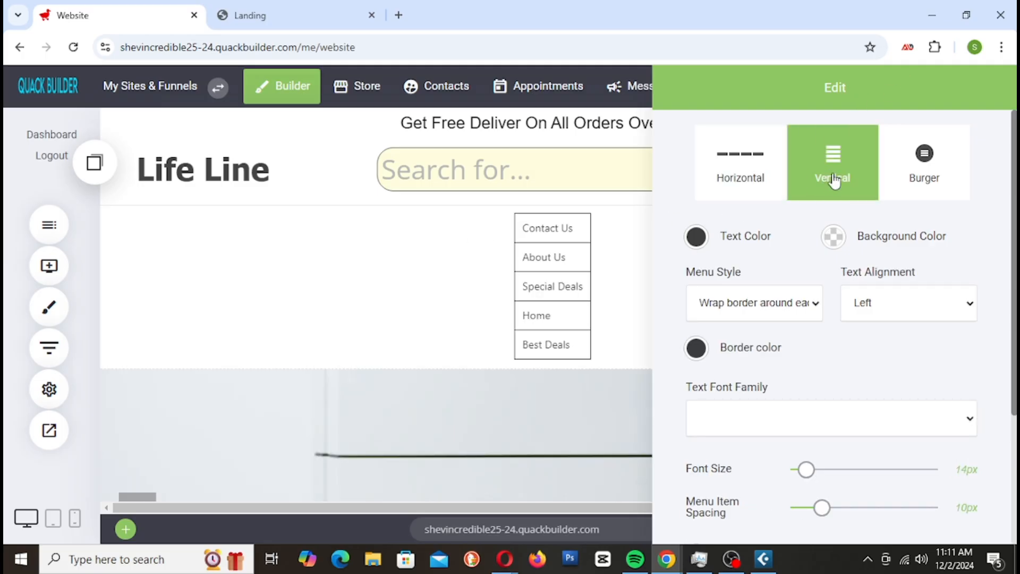
pyautogui.click(927, 170)
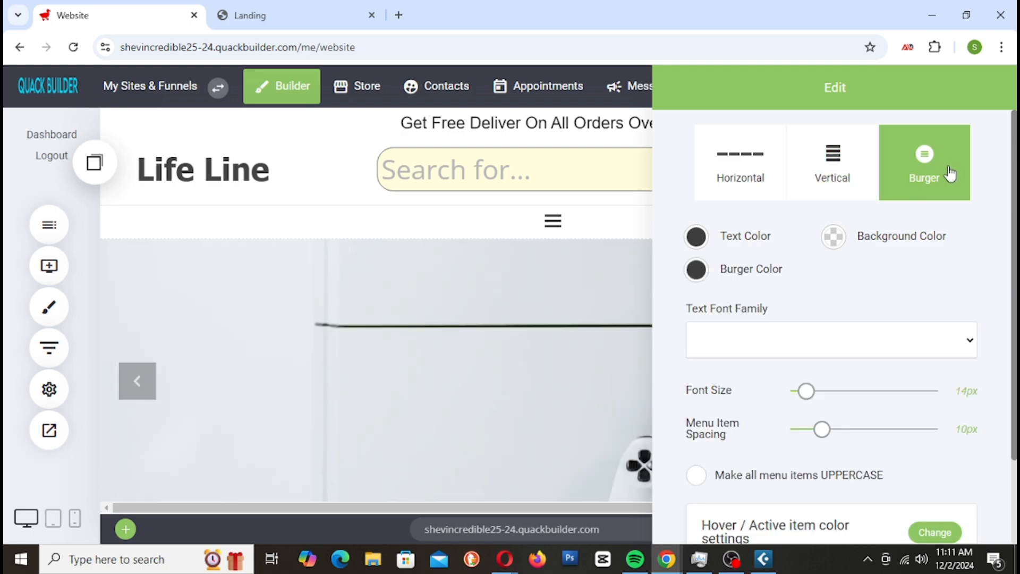
pyautogui.click(744, 182)
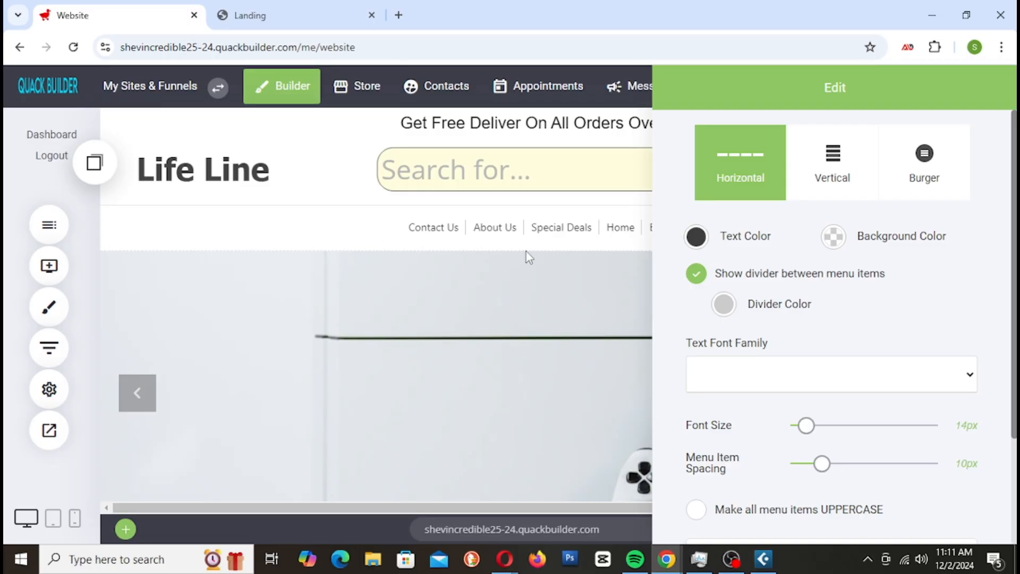
# Set the header menu's font size to 21px and save the website
pyautogui.click(316, 19)
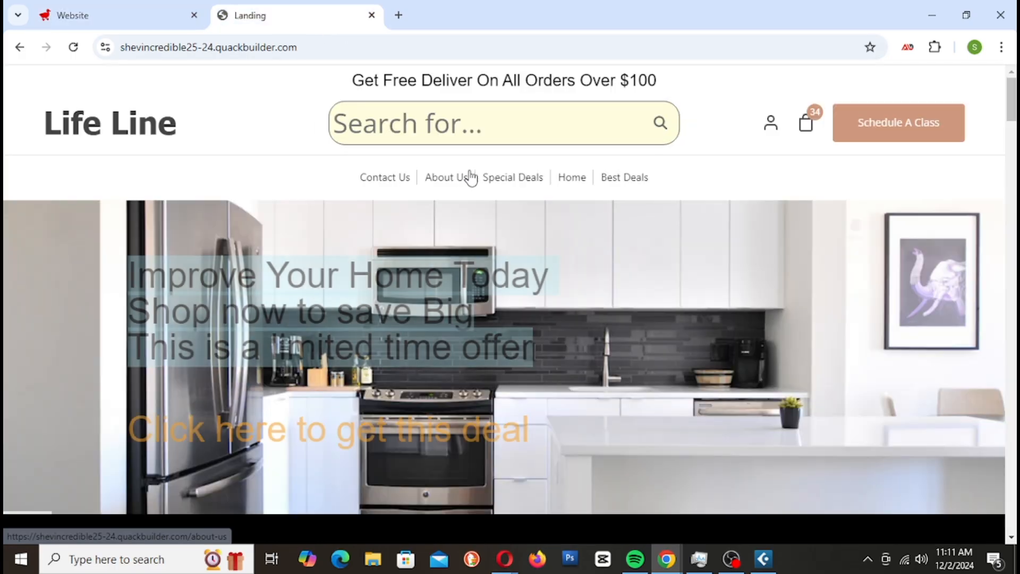
pyautogui.click(154, 17)
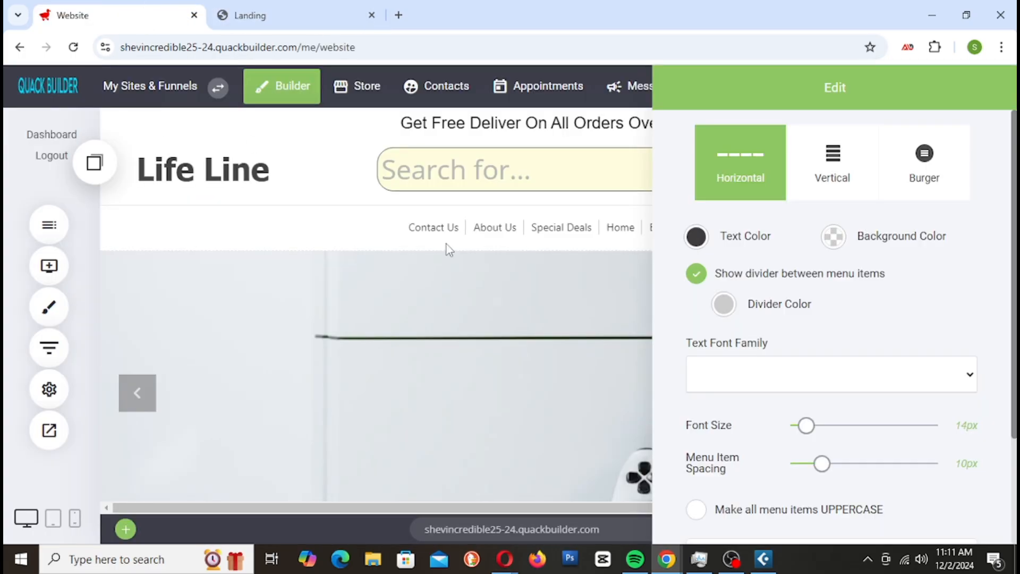
pyautogui.click(818, 425)
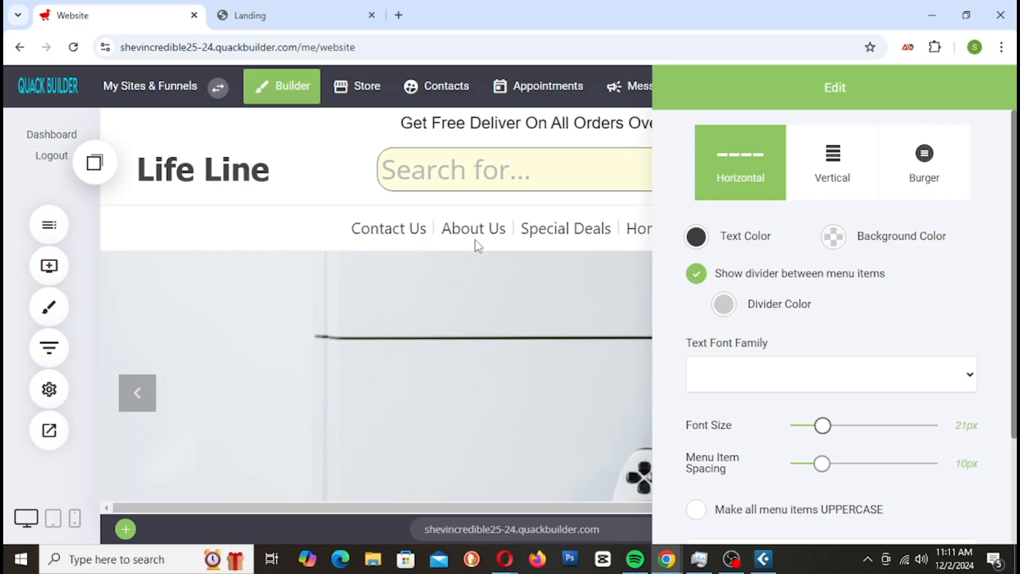
pyautogui.click(696, 238)
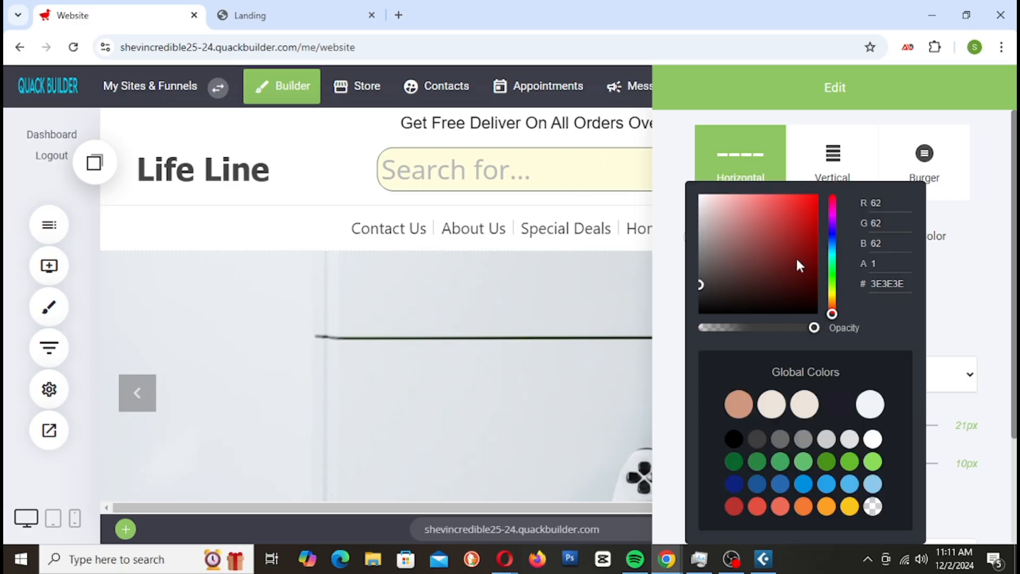
pyautogui.click(668, 164)
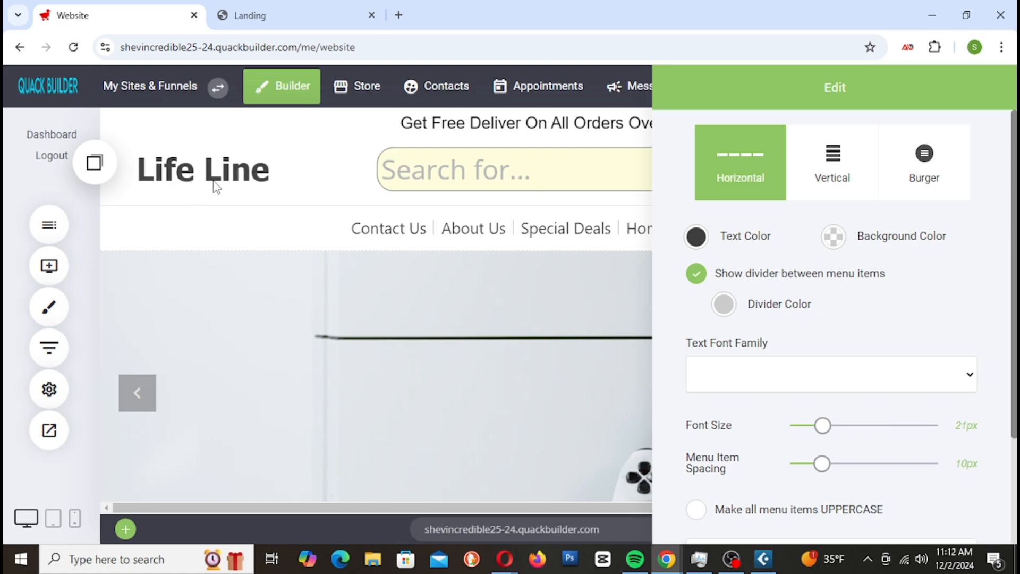
pyautogui.click(434, 341)
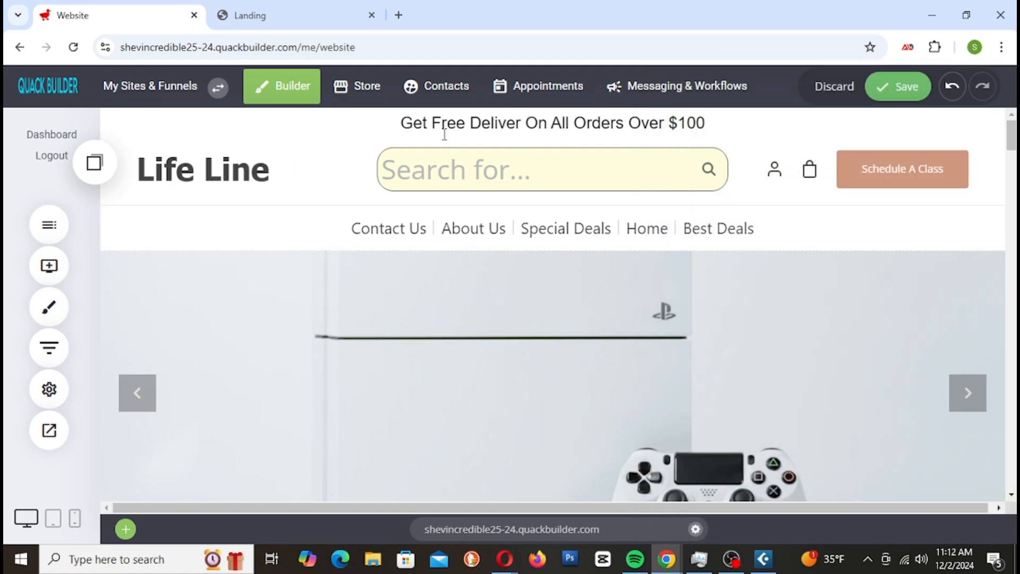
pyautogui.click(907, 86)
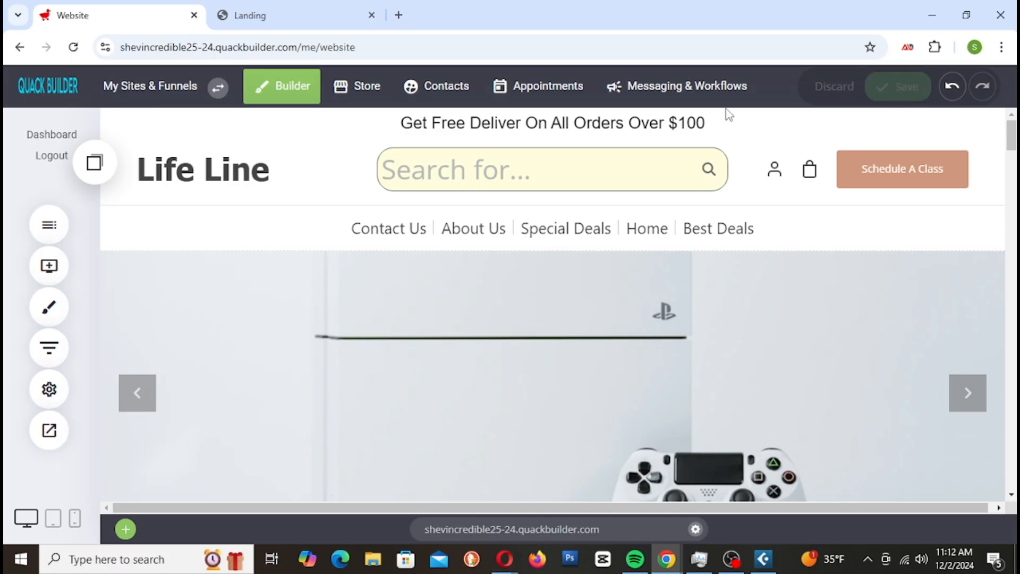
# Look over the landing page in the builder and switch to the published store's Landing page
pyautogui.scroll(-10, 597, 319)
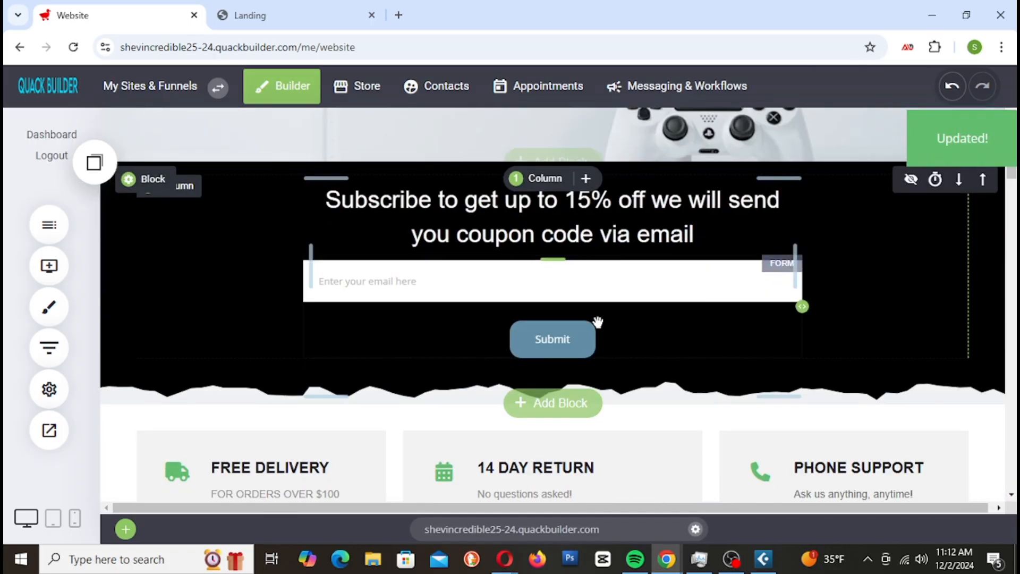
pyautogui.scroll(12, 597, 319)
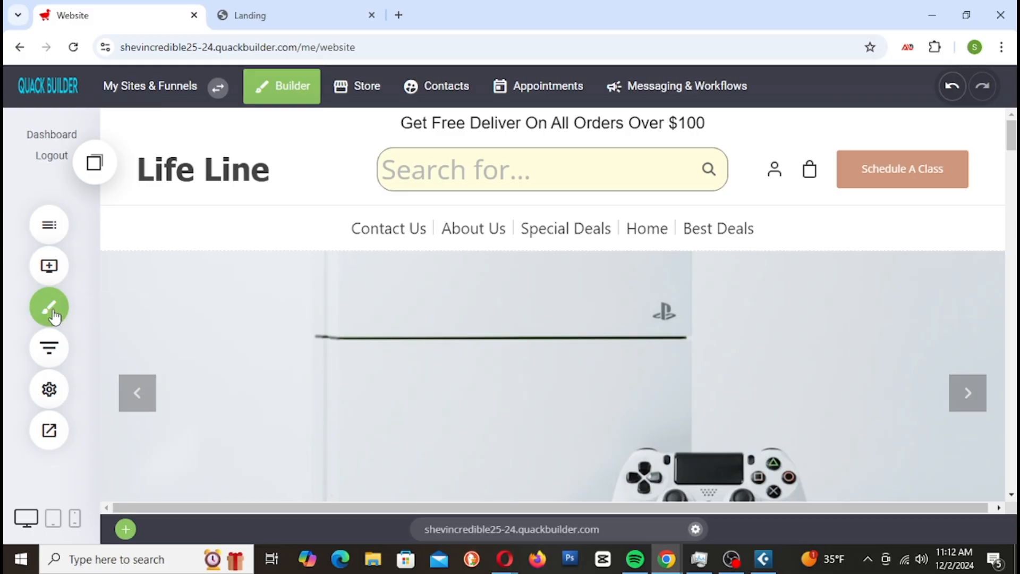
pyautogui.click(315, 7)
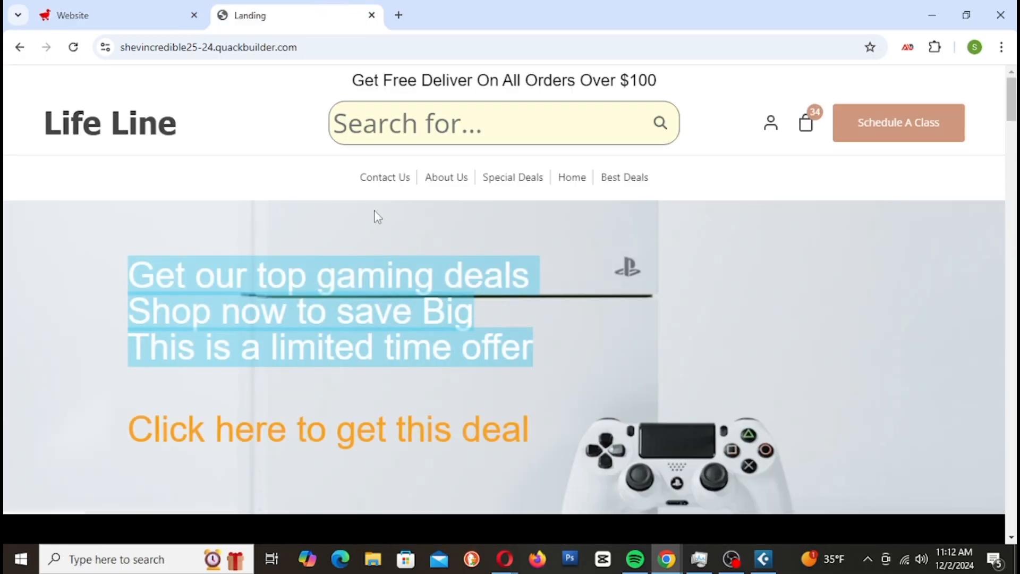
# Reload the published Landing page and look over the header menu, product categories and Best Deals sections
pyautogui.click(74, 48)
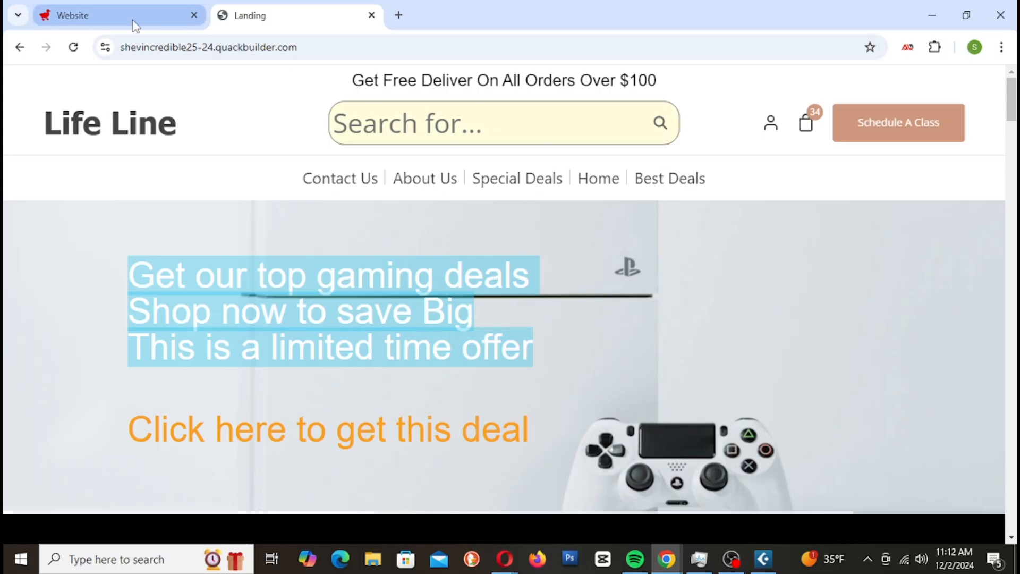
pyautogui.scroll(-8, 572, 335)
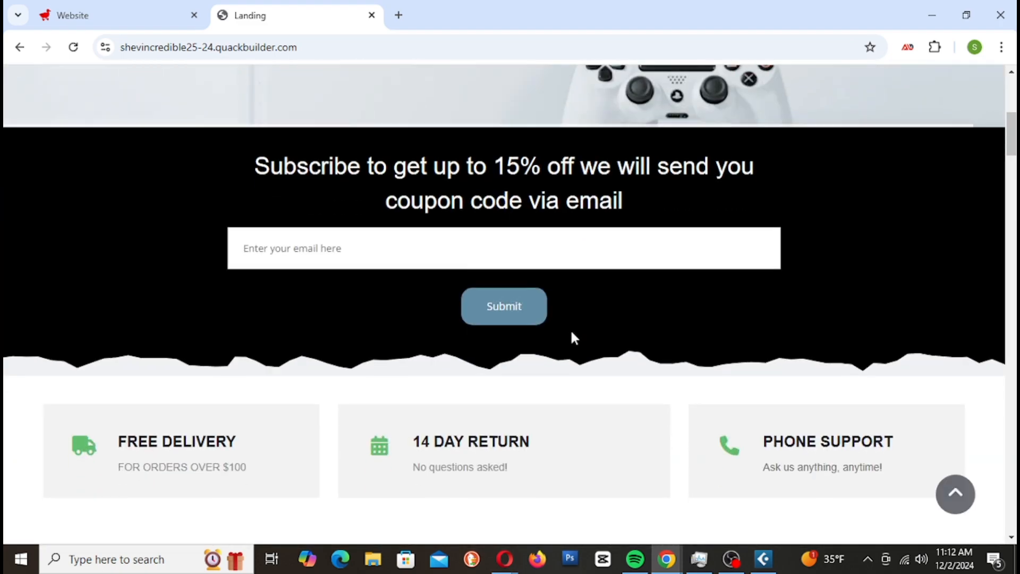
pyautogui.scroll(-15, 573, 338)
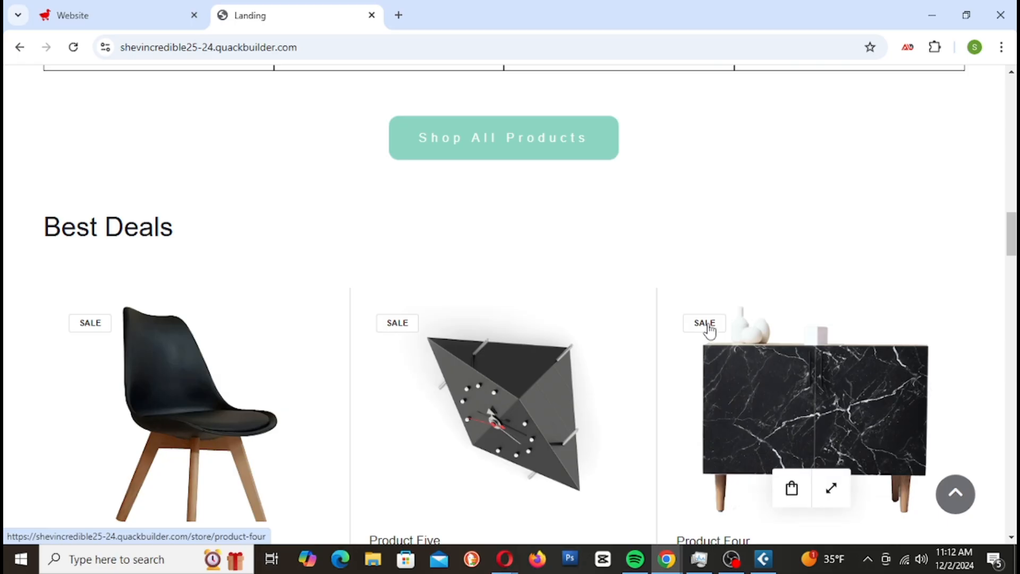
pyautogui.scroll(4, 674, 270)
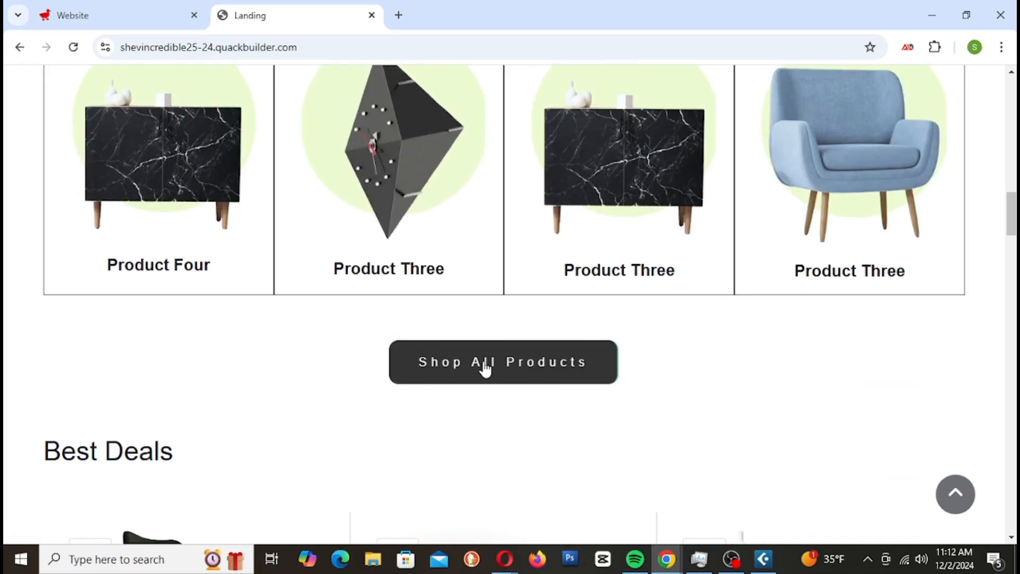
pyautogui.scroll(15, 675, 414)
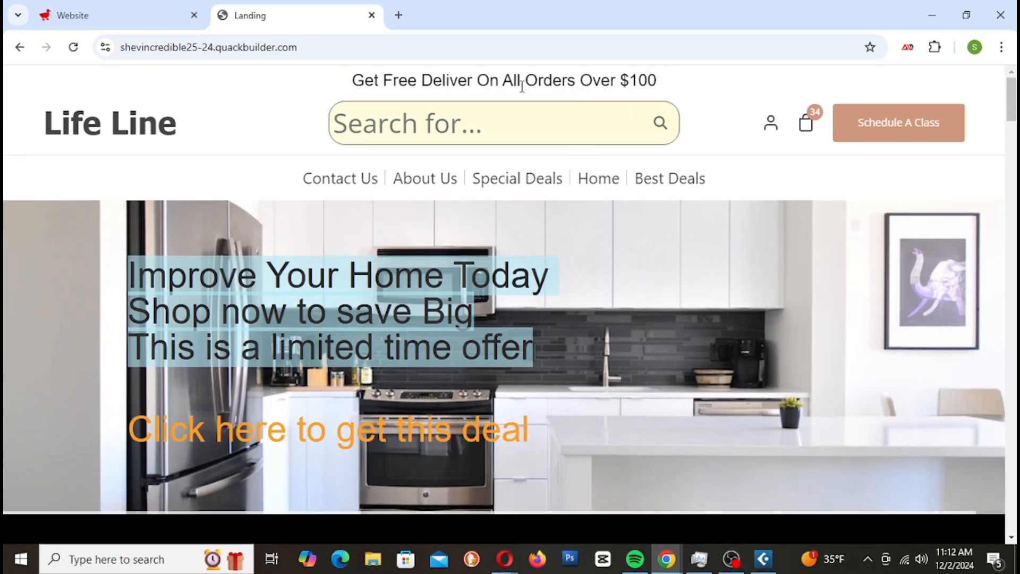
# In the website editor, open the header menu's Hover / Active item color settings and compare with the published menu
pyautogui.click(173, 24)
pyautogui.moveTo(403, 230)
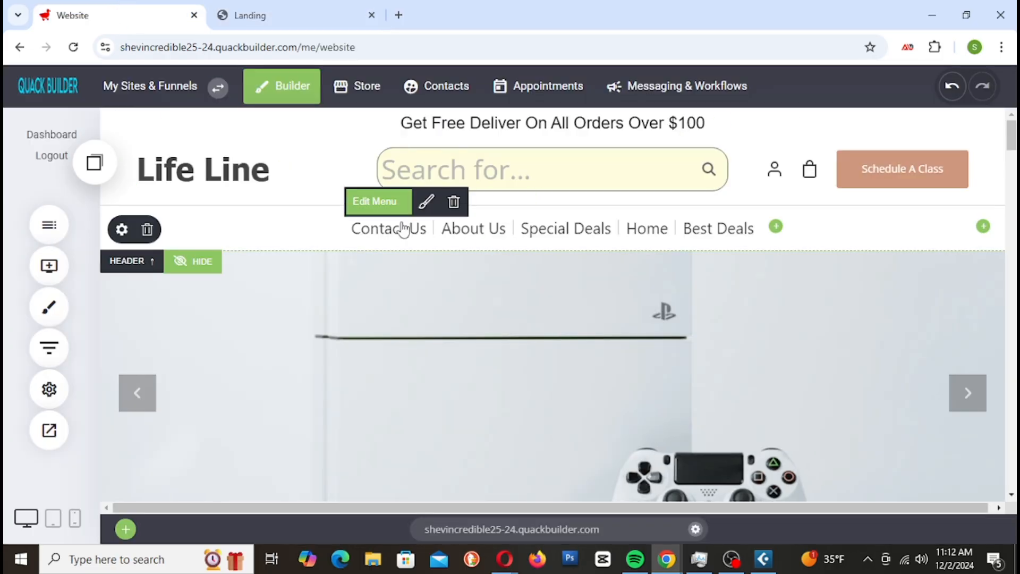
pyautogui.click(424, 210)
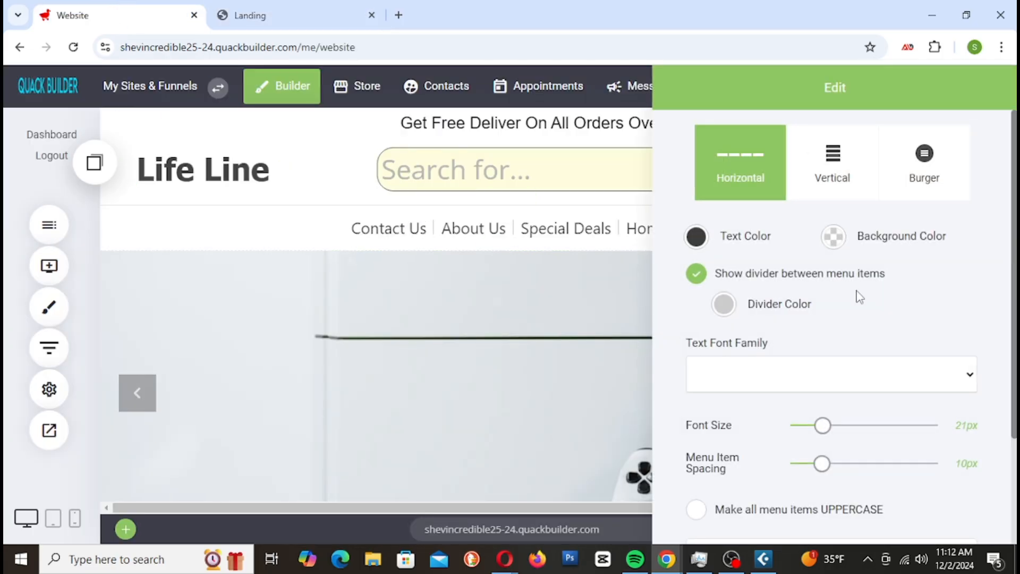
pyautogui.scroll(-3, 875, 292)
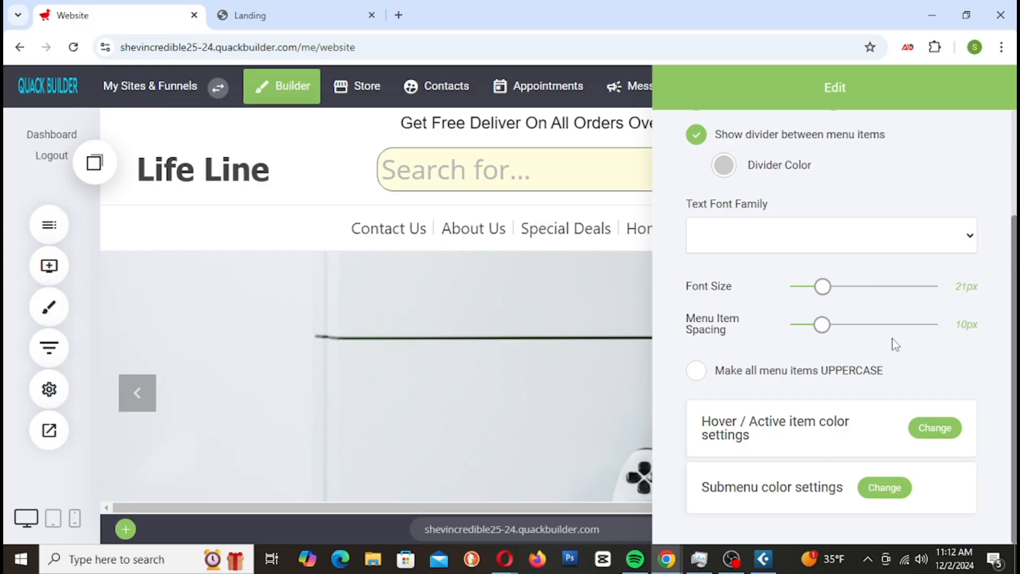
pyautogui.click(882, 369)
pyautogui.click(932, 433)
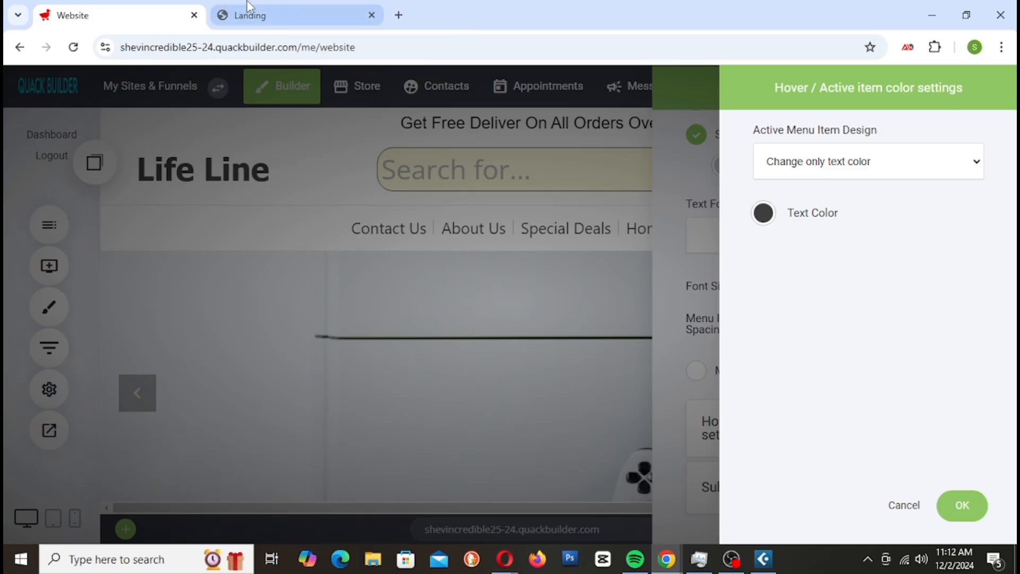
pyautogui.click(270, 8)
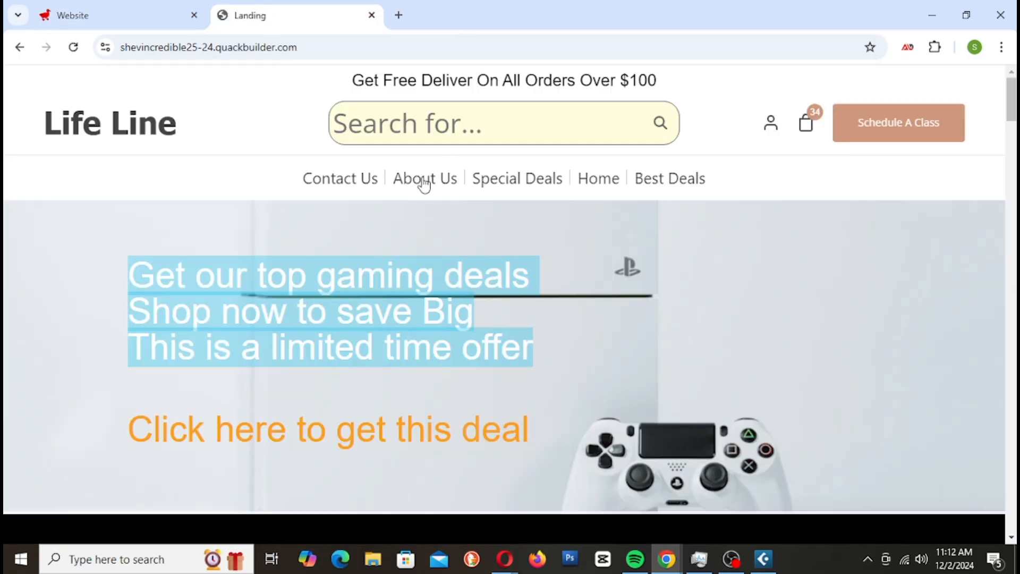
pyautogui.click(149, 30)
# Set the header menu's hover and active text color to the global color CF987D and save the website
pyautogui.click(763, 214)
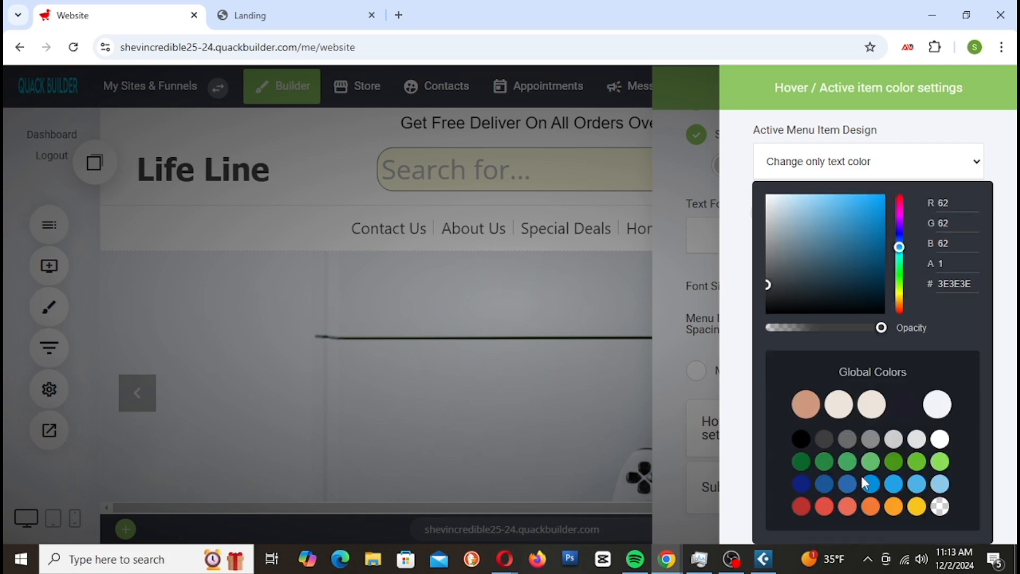
pyautogui.click(806, 405)
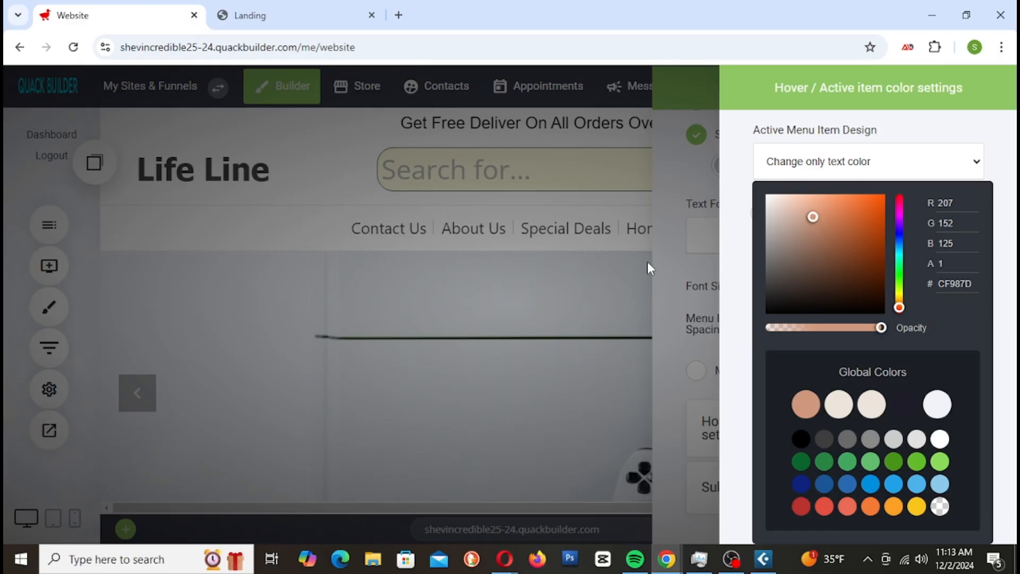
pyautogui.click(744, 280)
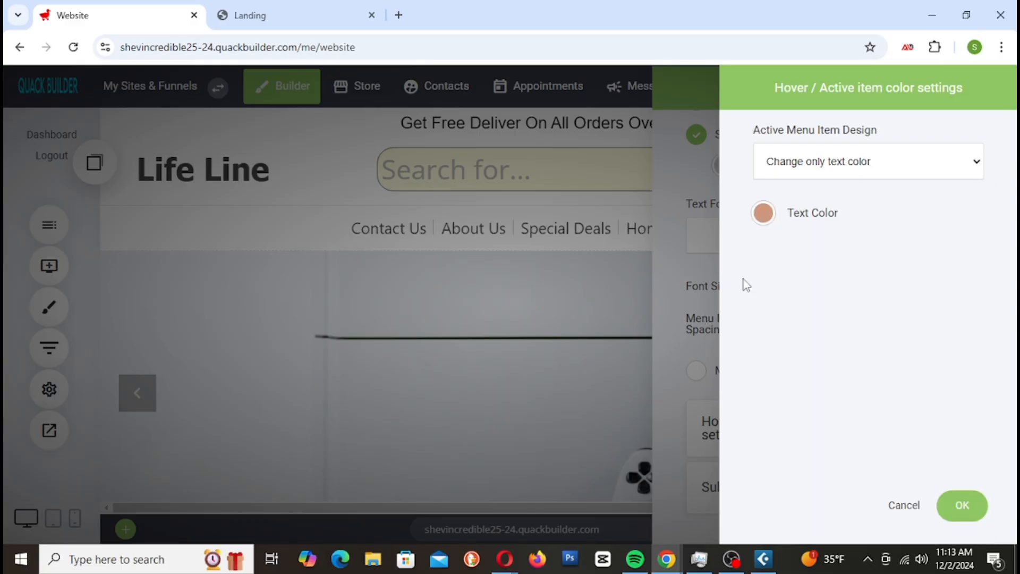
pyautogui.click(962, 506)
pyautogui.click(602, 347)
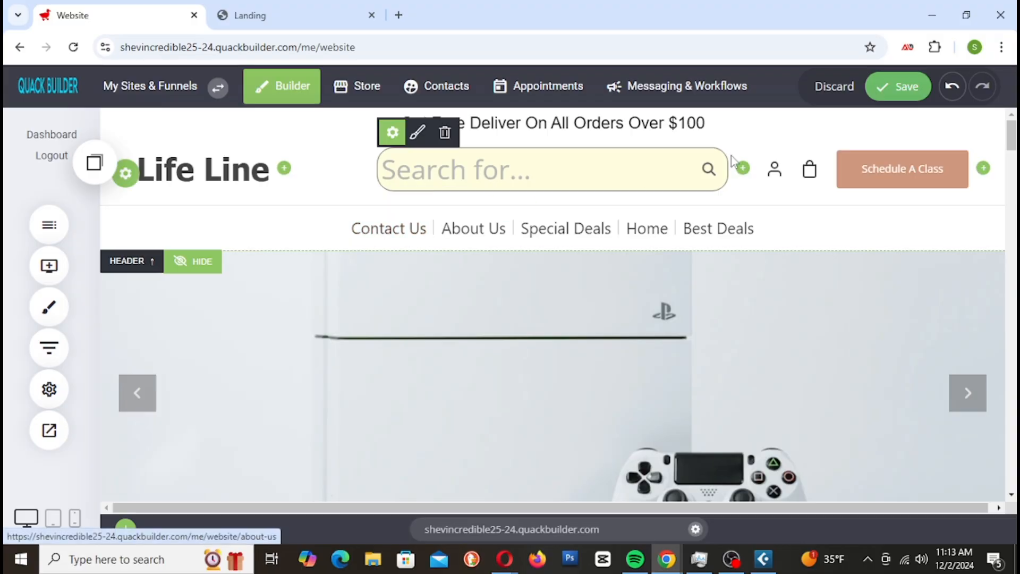
pyautogui.click(909, 93)
# Switch to the published store, reopen its Landing page and check the hover color of the header menu items
pyautogui.click(292, 32)
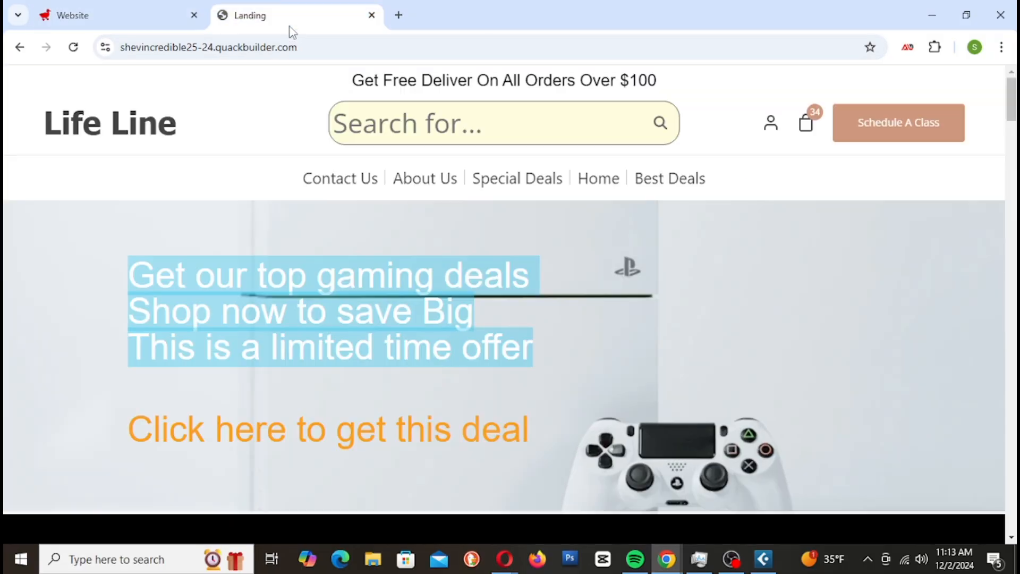
pyautogui.click(104, 121)
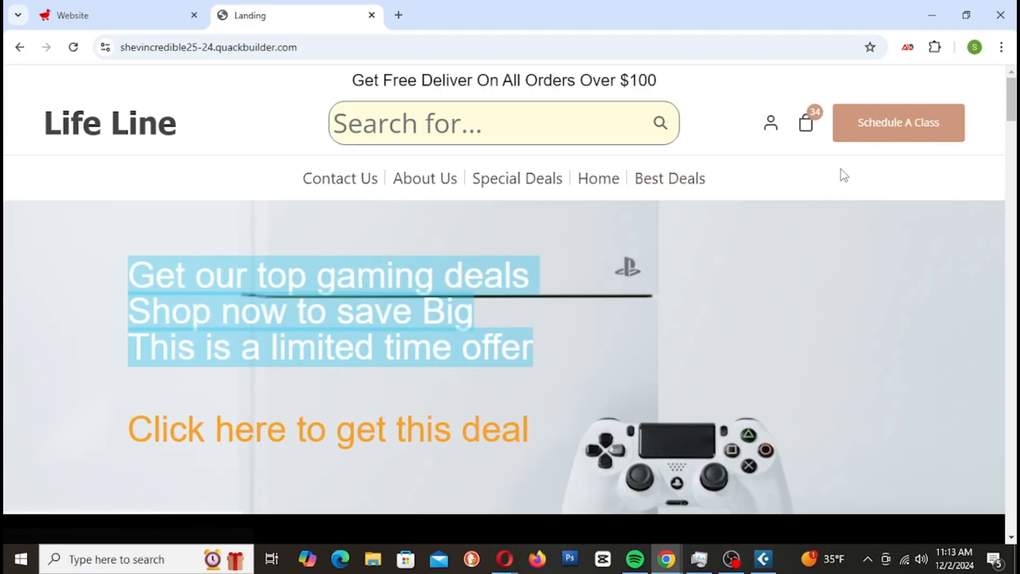
pyautogui.scroll(-4, 728, 326)
pyautogui.scroll(4, 733, 326)
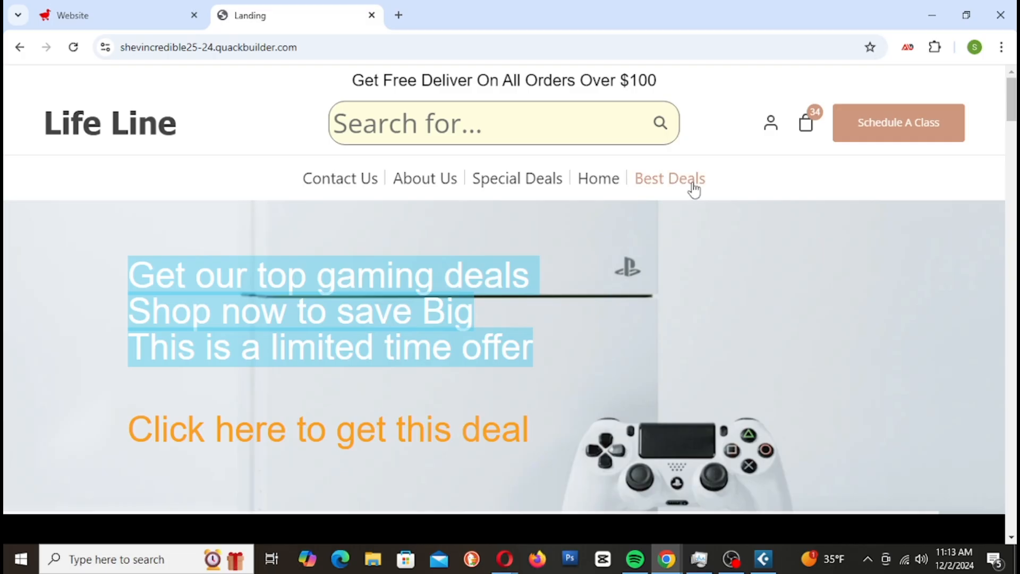
# Review the published Landing page from the subscription banner through the mobile app section to the footer's Important Links
pyautogui.scroll(-10, 652, 301)
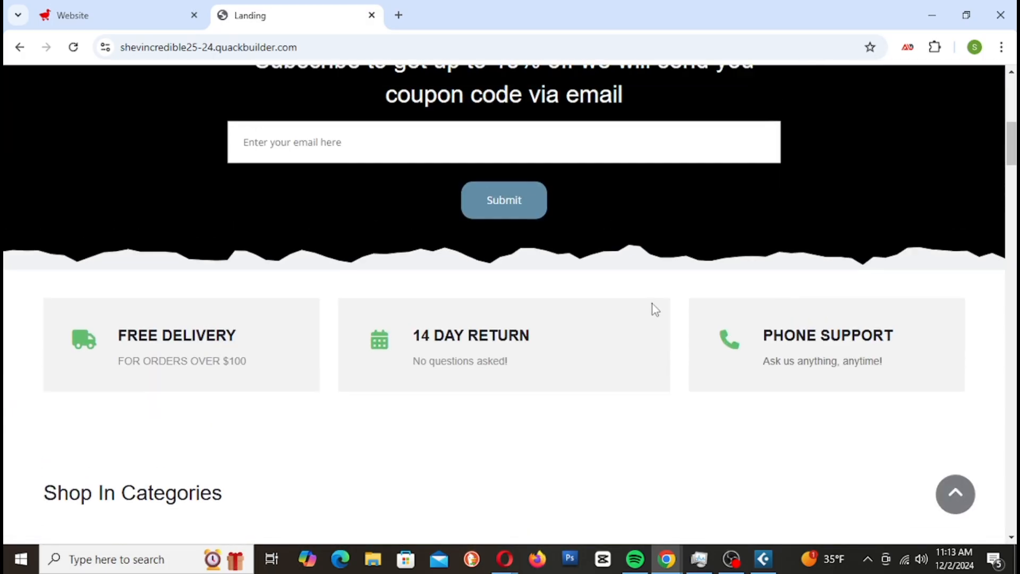
pyautogui.scroll(3, 652, 302)
pyautogui.scroll(1, 664, 322)
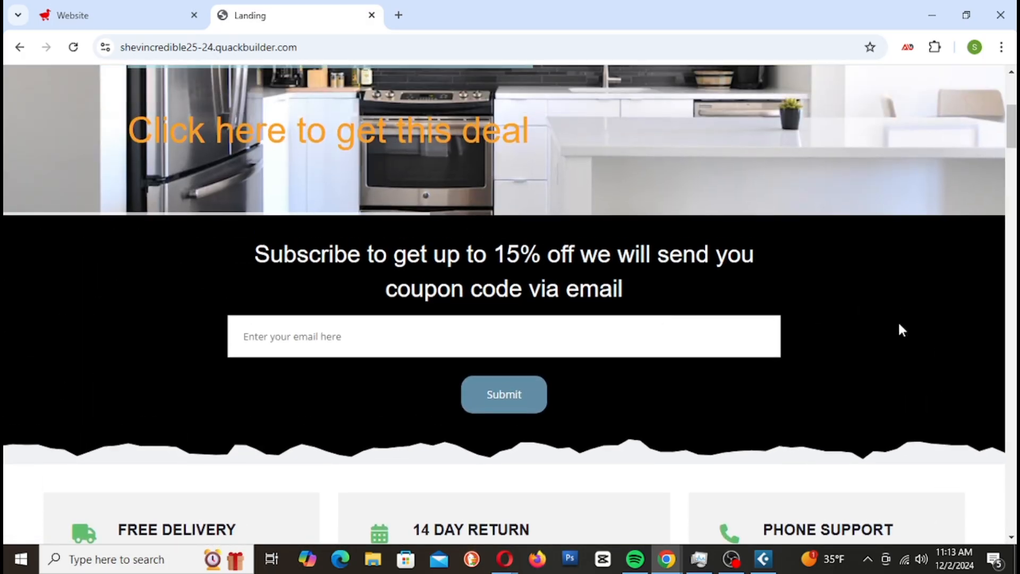
pyautogui.scroll(-12, 898, 329)
pyautogui.scroll(-14, 894, 327)
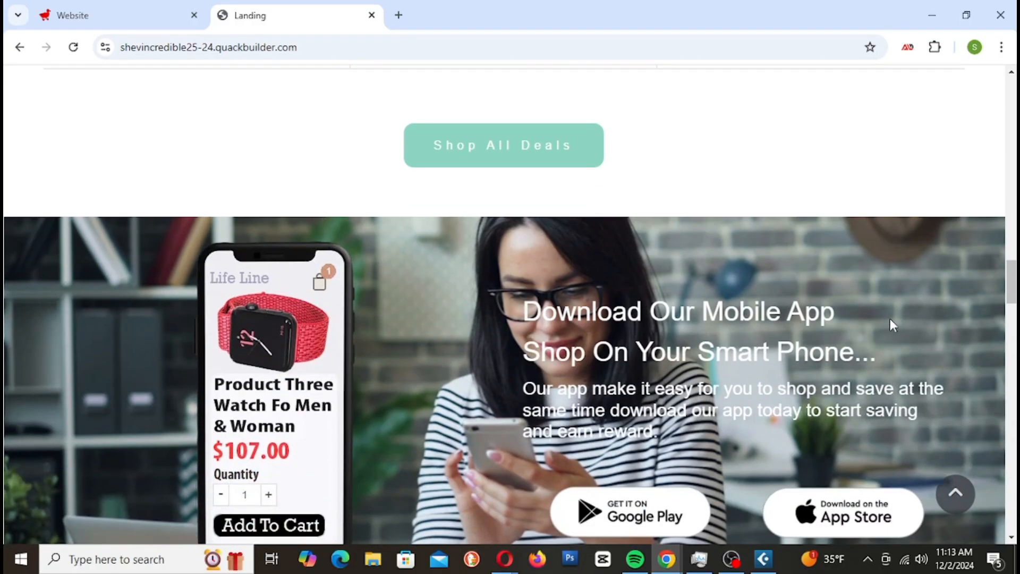
pyautogui.scroll(-12, 593, 333)
pyautogui.scroll(-15, 594, 334)
pyautogui.scroll(-3, 611, 324)
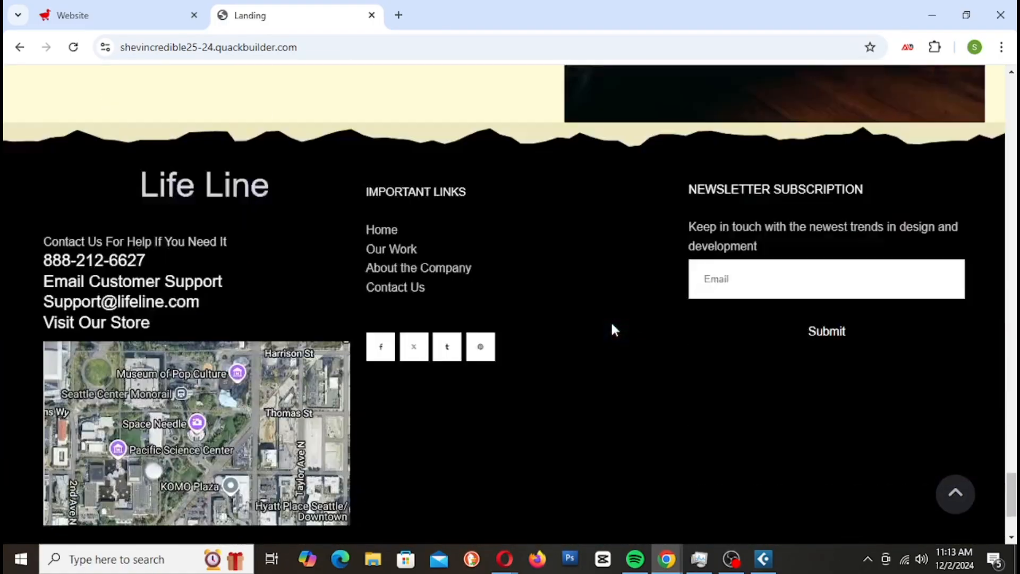
pyautogui.scroll(3, 609, 326)
pyautogui.scroll(-1, 608, 335)
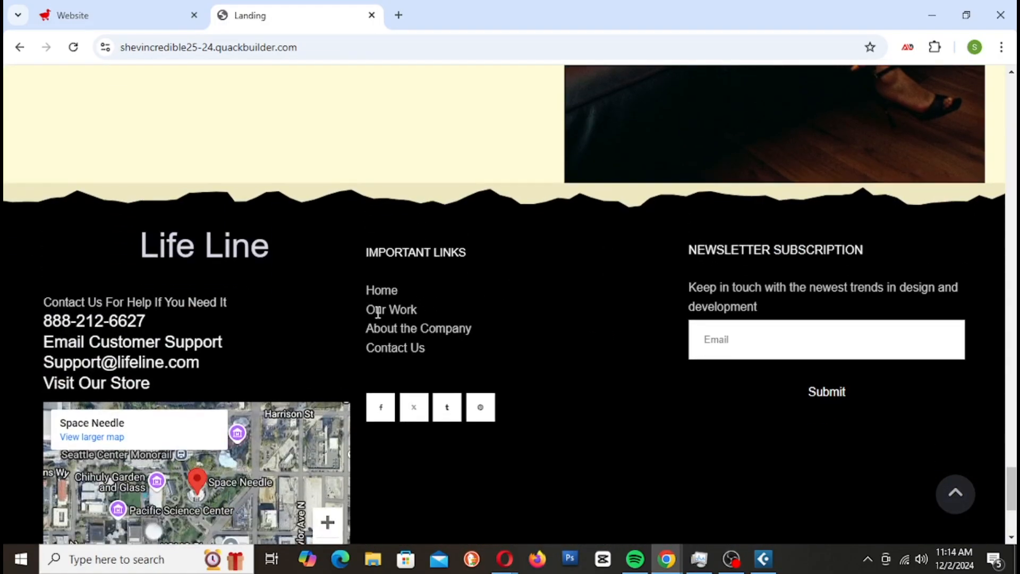
# Switch to the website editor and open the footer's Important Links text for editing
pyautogui.click(130, 21)
pyautogui.scroll(-5, 689, 332)
pyautogui.scroll(-15, 689, 332)
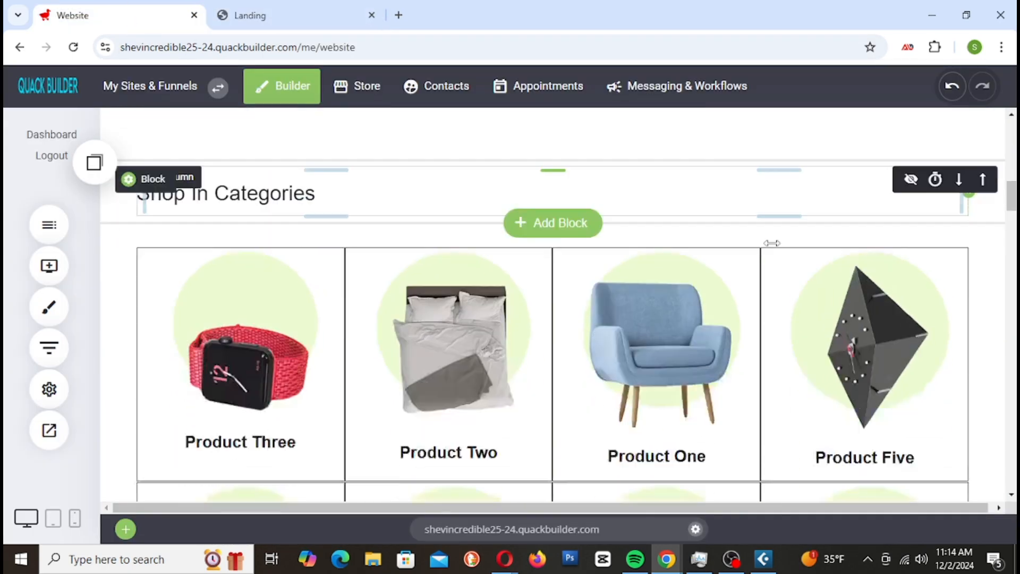
pyautogui.scroll(-15, 796, 261)
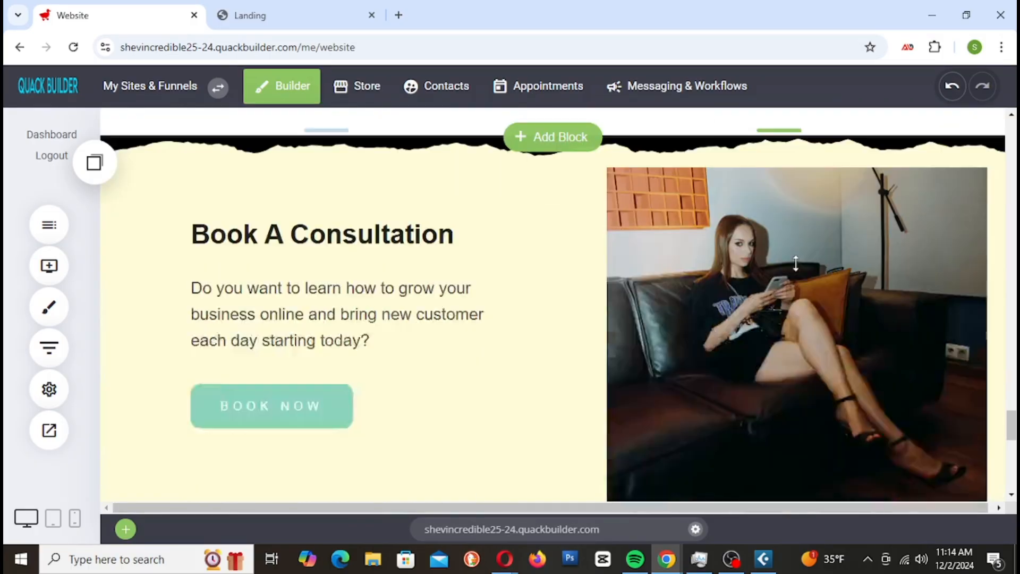
pyautogui.scroll(6, 796, 261)
pyautogui.scroll(-1, 796, 266)
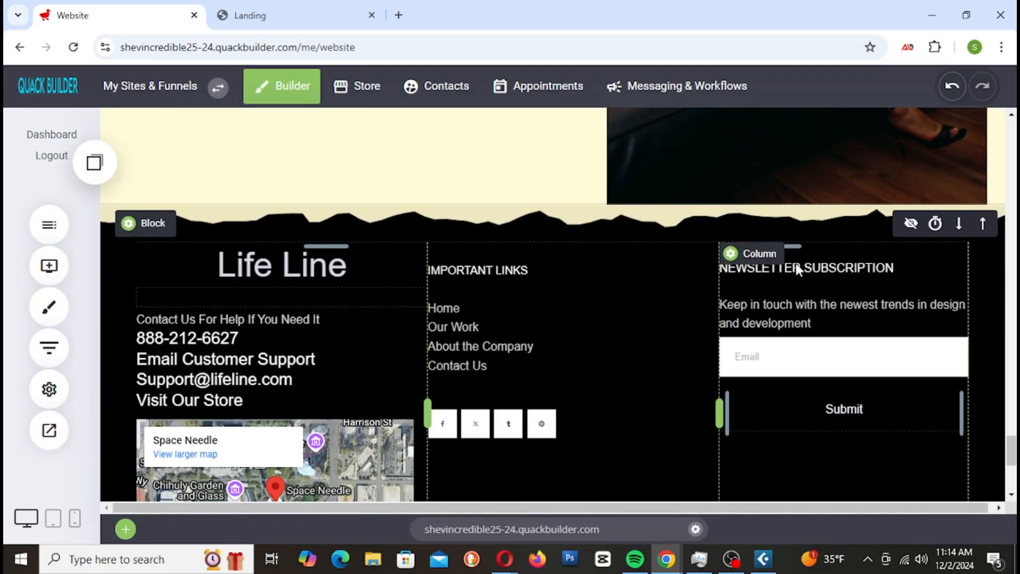
pyautogui.click(459, 312)
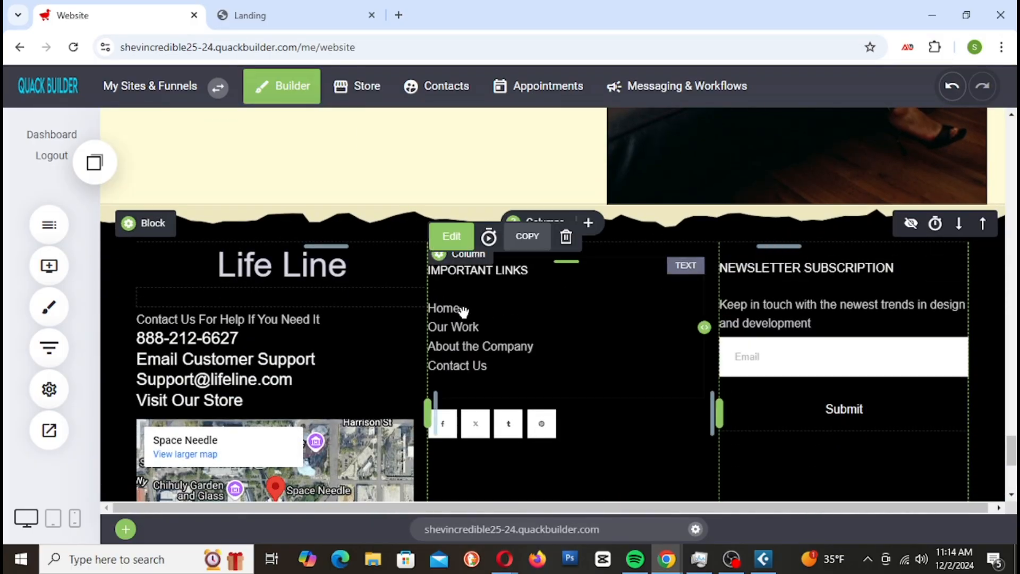
pyautogui.click(456, 236)
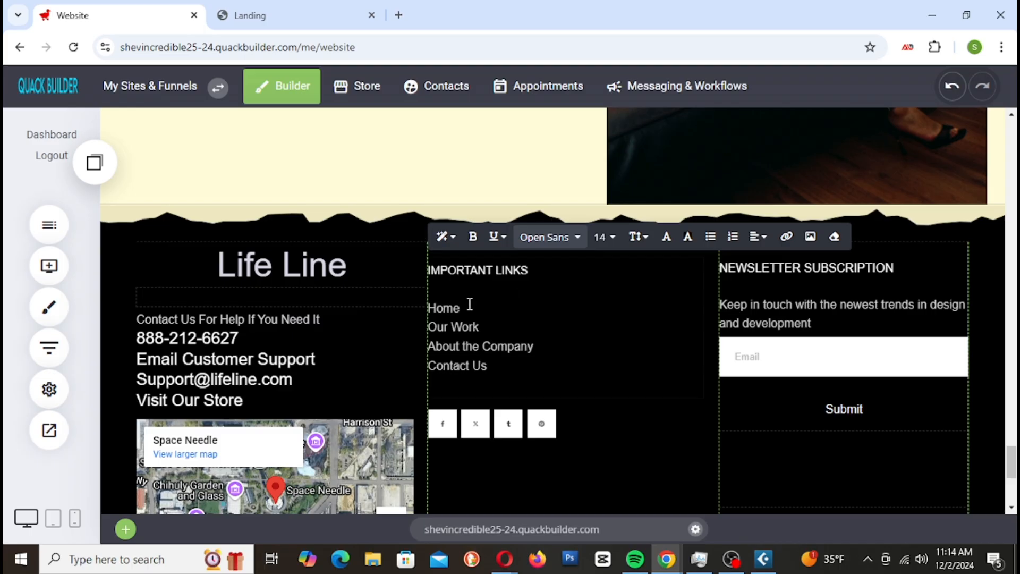
# Choose the Home page as the link target for the word Home in the footer's Important Links
pyautogui.moveTo(463, 306); pyautogui.dragTo(429, 304)
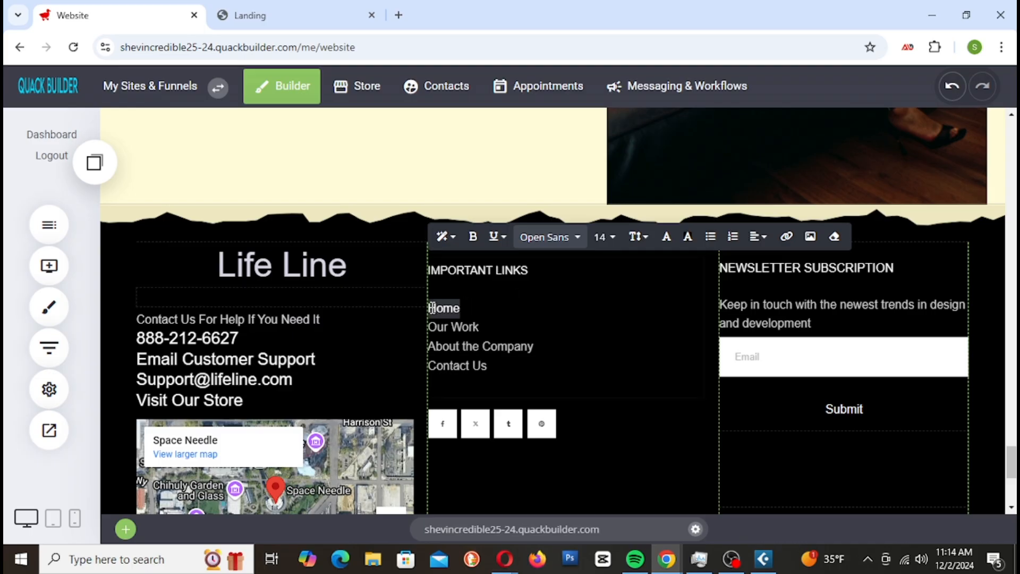
pyautogui.click(787, 237)
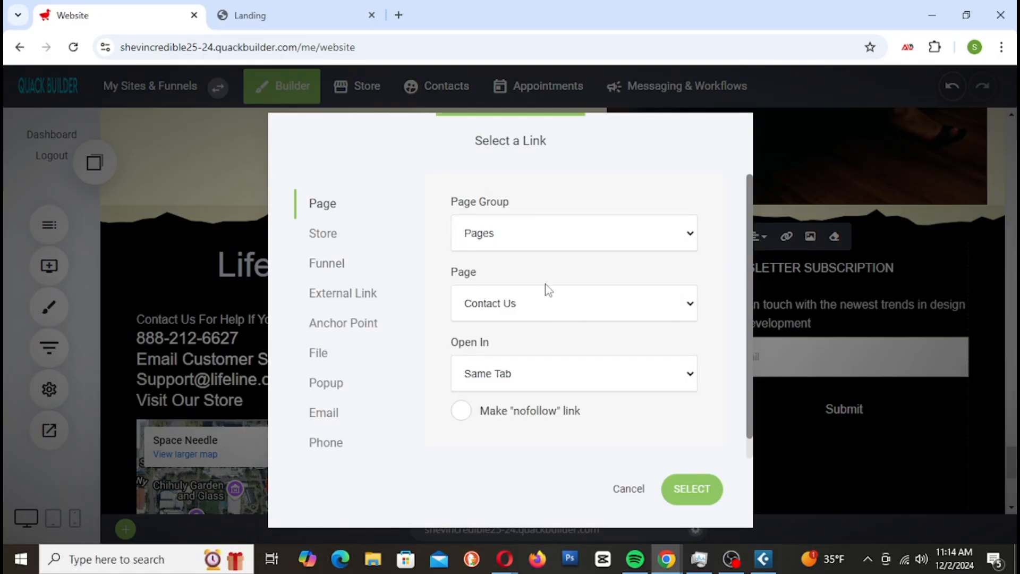
pyautogui.click(519, 305)
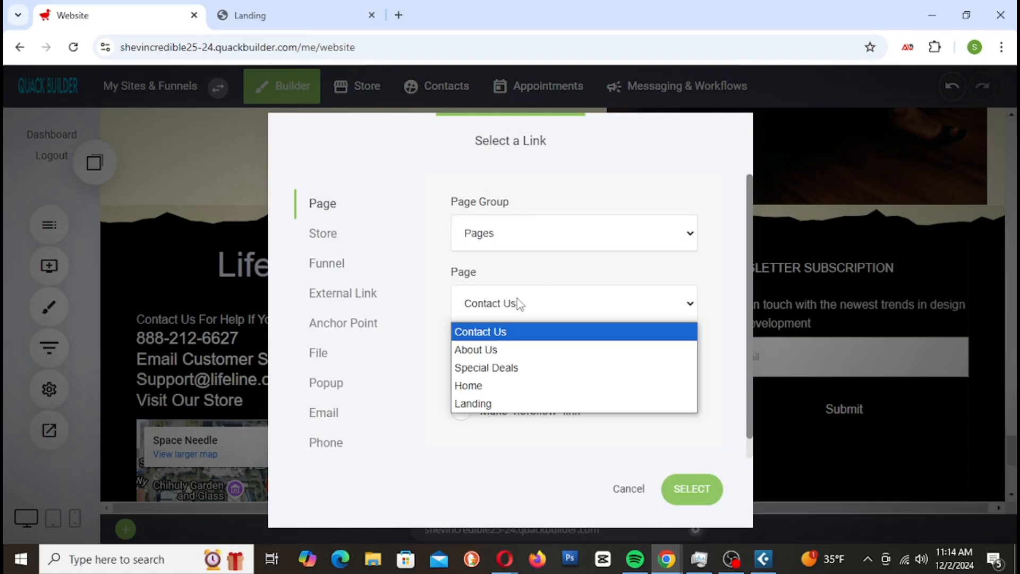
pyautogui.click(510, 388)
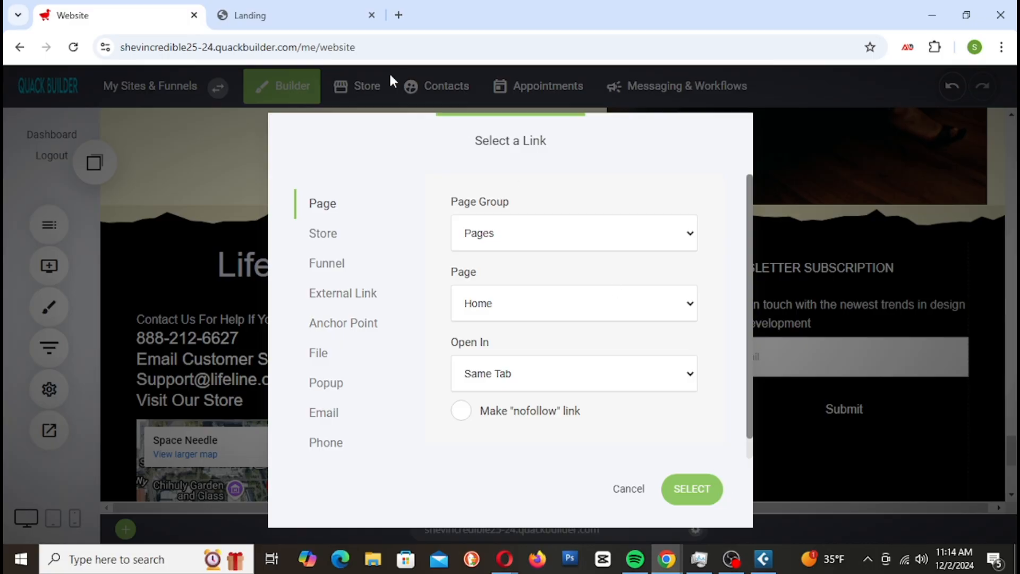
# On the published store, open the Home and Best Deals menu links to check which page each one leads to
pyautogui.click(296, 17)
pyautogui.scroll(10, 465, 287)
pyautogui.scroll(10, 533, 307)
pyautogui.moveTo(1011, 331); pyautogui.dragTo(1010, 92)
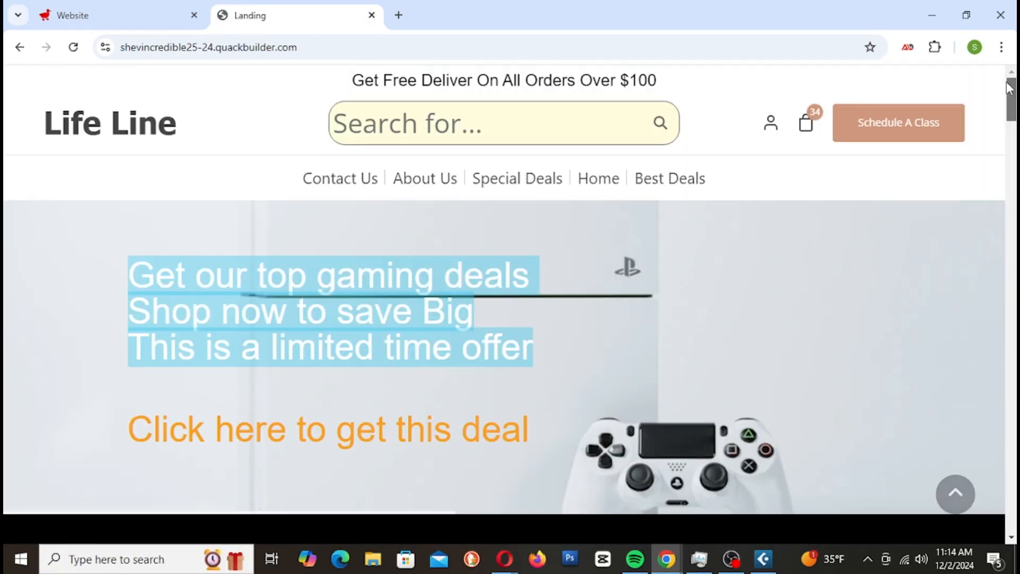
pyautogui.click(607, 191)
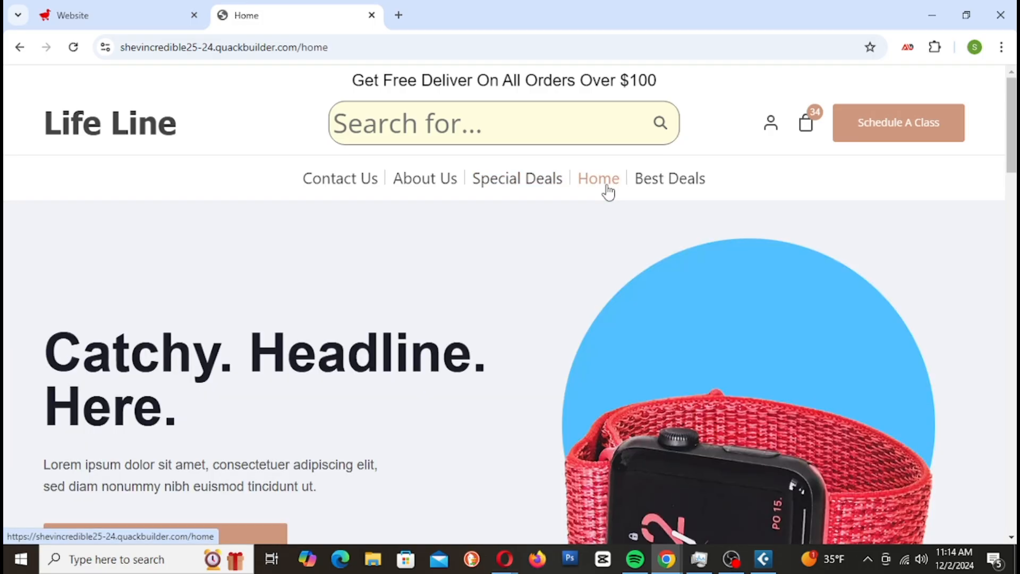
pyautogui.click(674, 181)
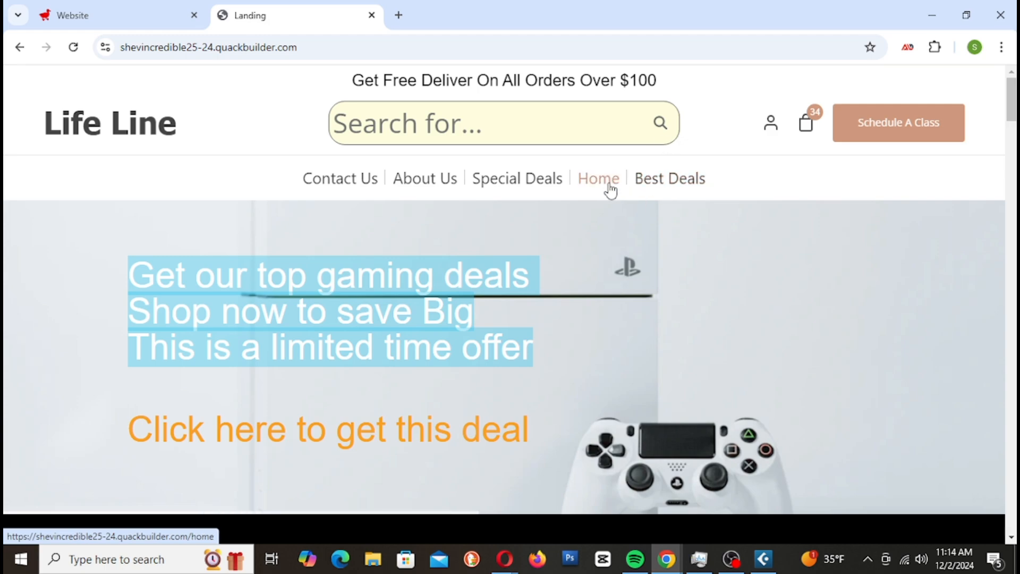
pyautogui.click(665, 192)
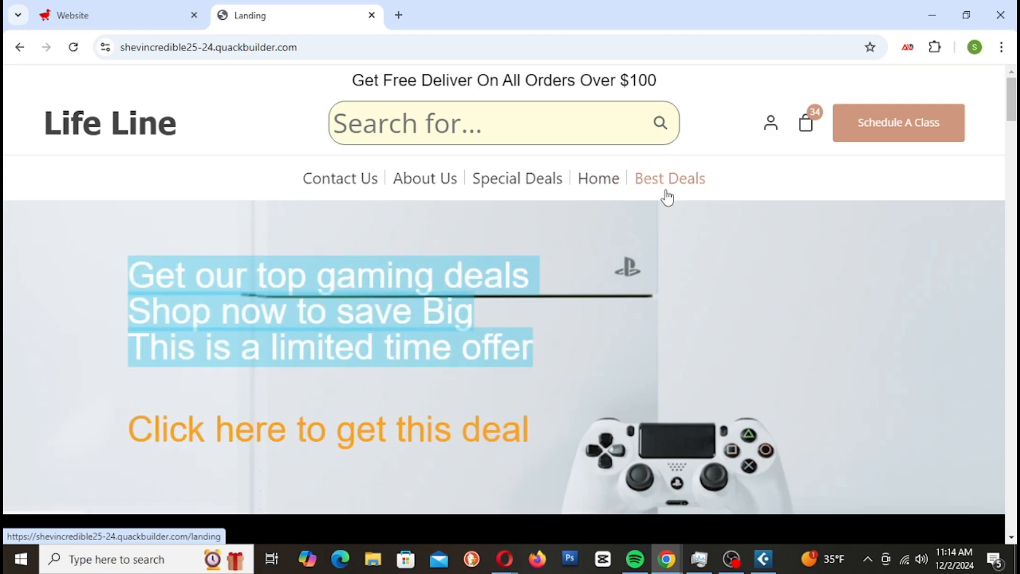
# Switch to the website editor and open the header menu's item list for editing
pyautogui.click(145, 21)
pyautogui.click(611, 489)
pyautogui.scroll(10, 643, 382)
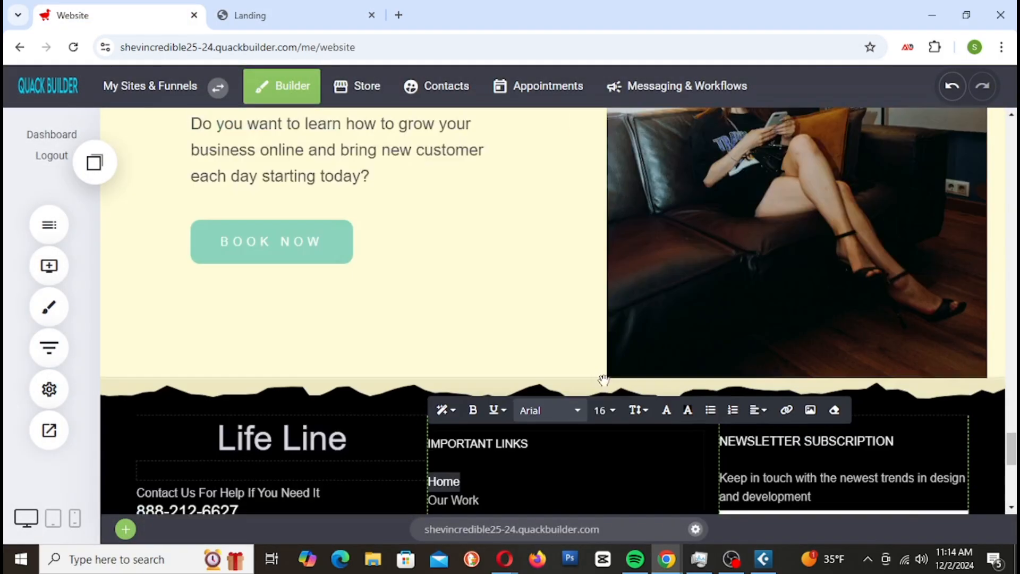
pyautogui.scroll(15, 643, 382)
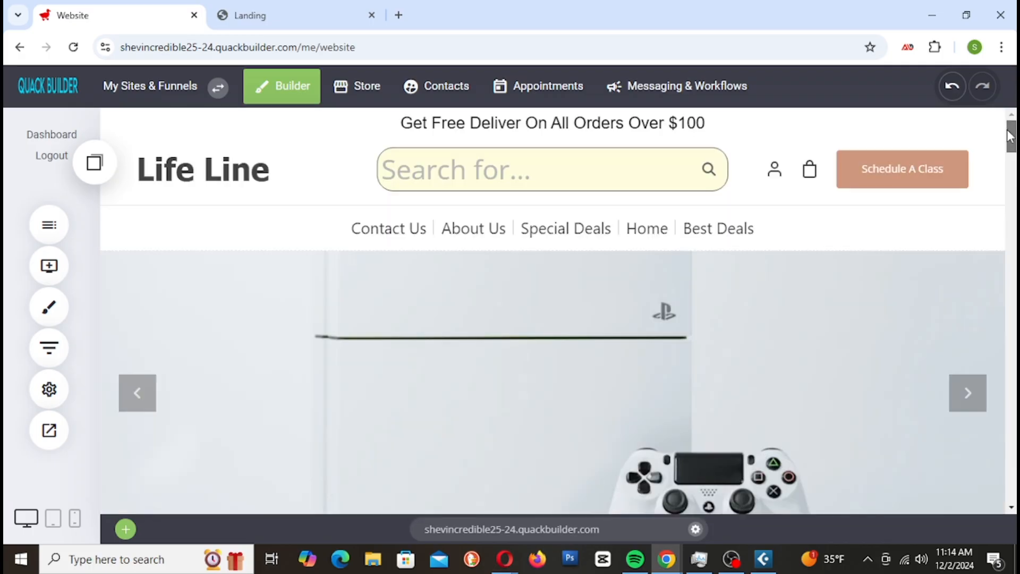
pyautogui.moveTo(337, 233)
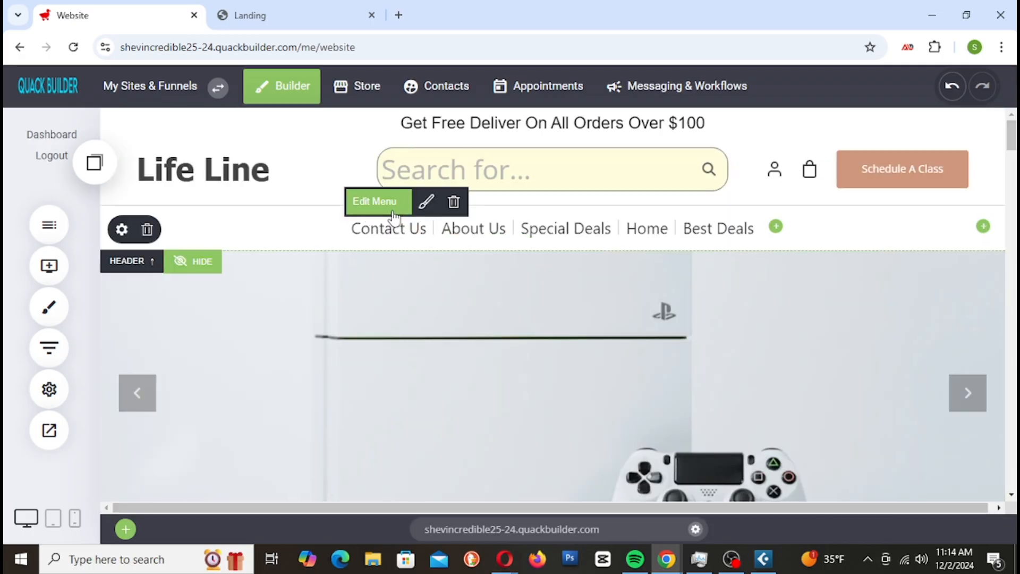
pyautogui.click(388, 208)
pyautogui.moveTo(856, 339)
pyautogui.moveTo(803, 428)
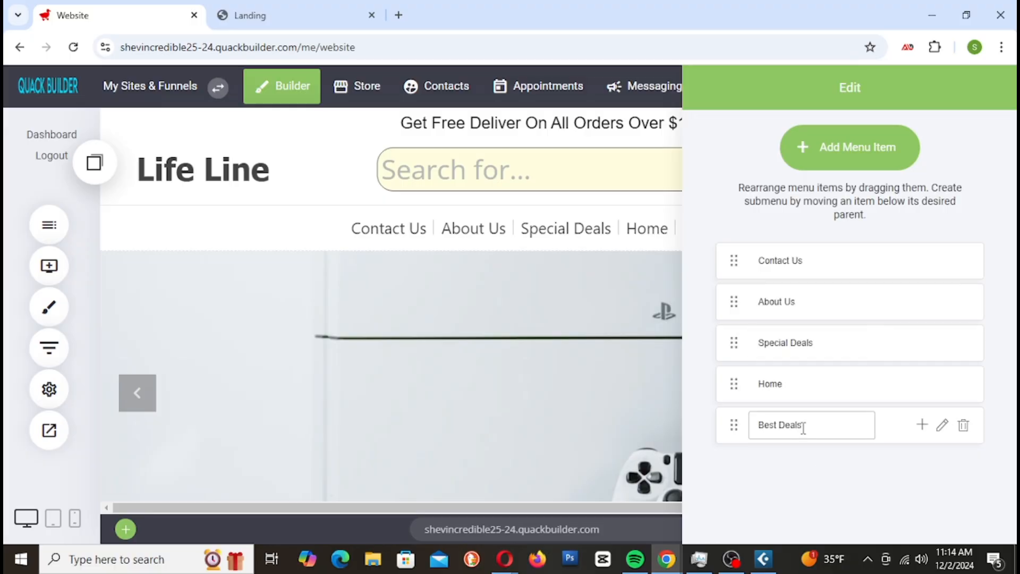
# Rename the header menu's fourth item as Best Deals and its last item as Home, and save the website
pyautogui.moveTo(815, 425); pyautogui.dragTo(760, 419)
pyautogui.hotkey('ctrl', 'c')
pyautogui.rightClick(784, 426)
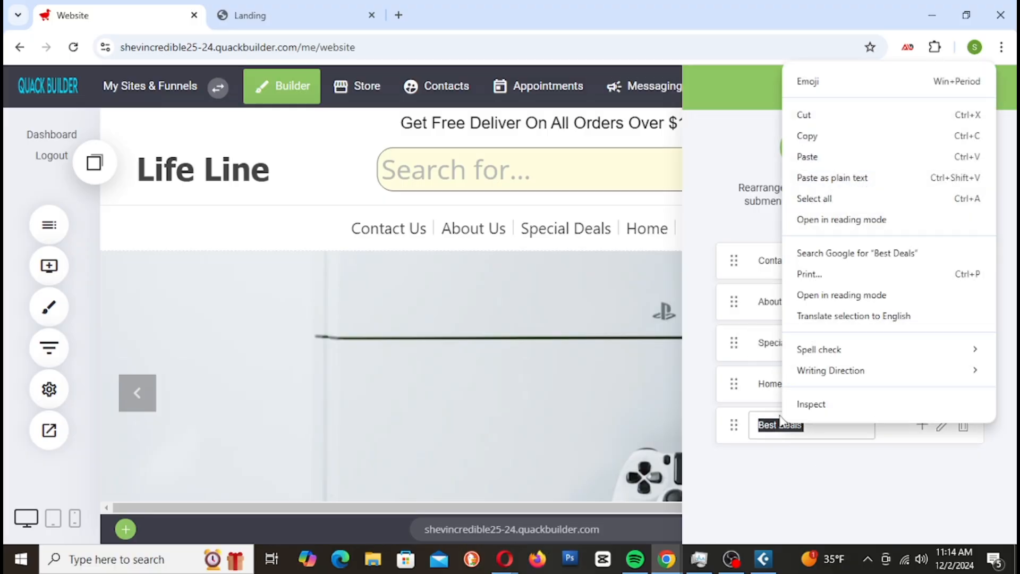
pyautogui.click(825, 118)
pyautogui.moveTo(786, 392)
pyautogui.moveTo(800, 383); pyautogui.dragTo(748, 384)
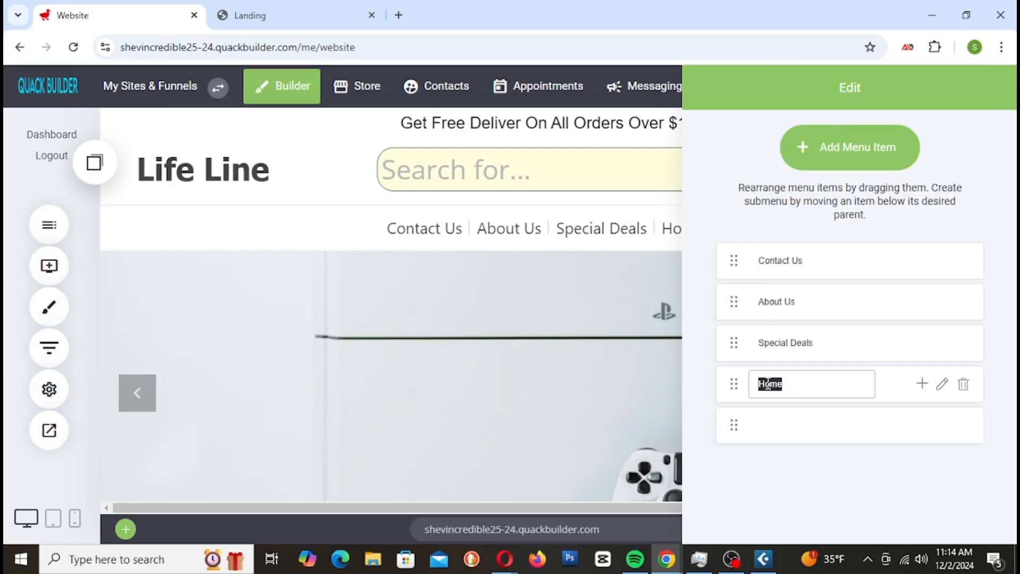
pyautogui.rightClick(768, 384)
pyautogui.click(826, 118)
pyautogui.moveTo(809, 415)
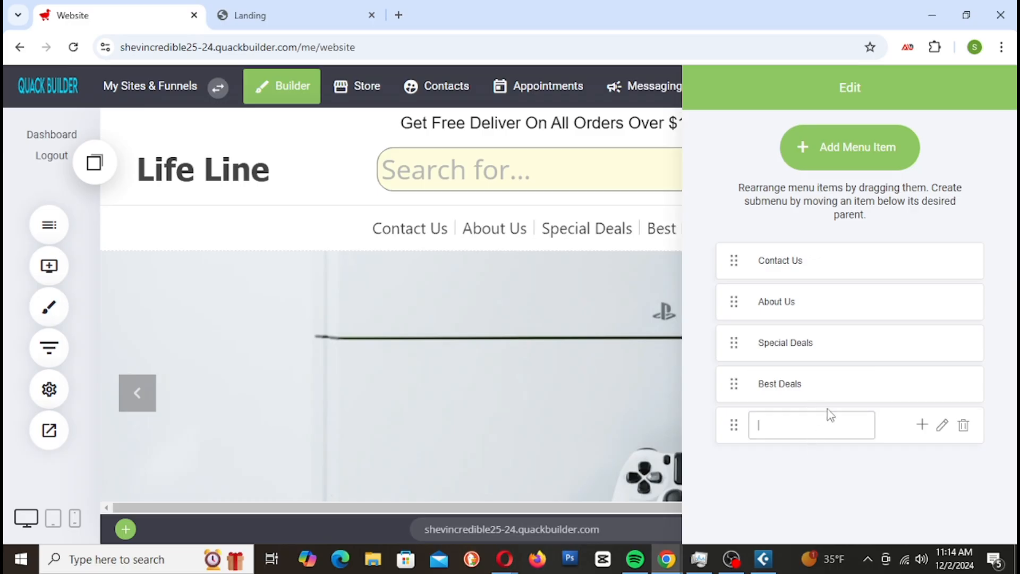
pyautogui.write('Home')
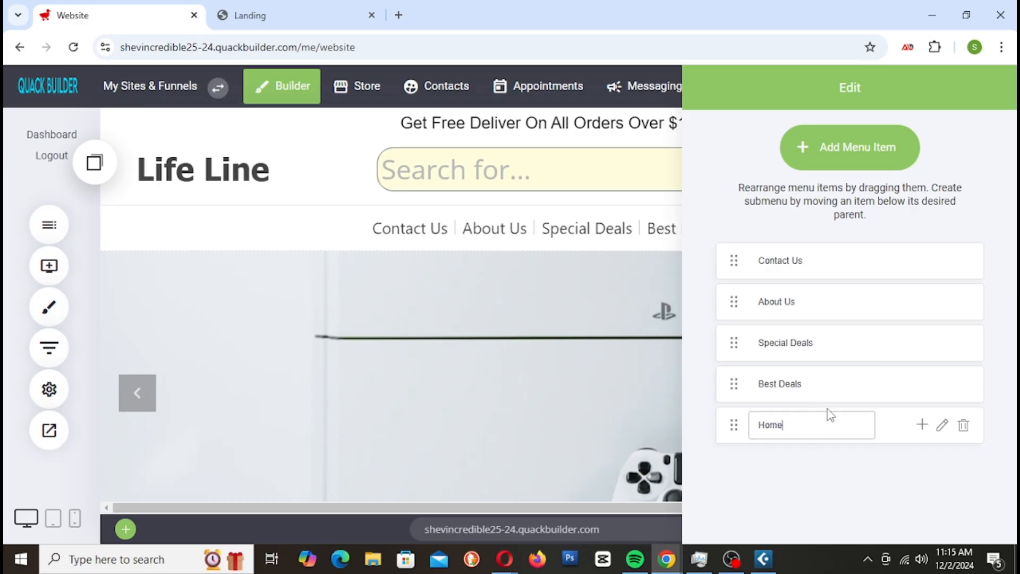
pyautogui.click(556, 314)
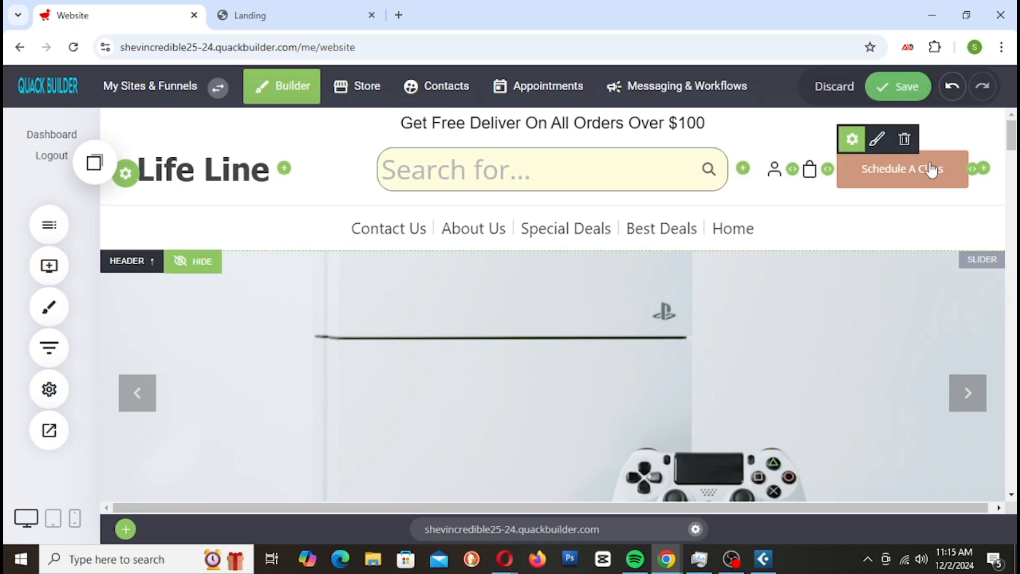
pyautogui.click(899, 86)
# Reload the published store and check which page each header menu link opens, from Home and Best Deals through Contact Us
pyautogui.click(281, 13)
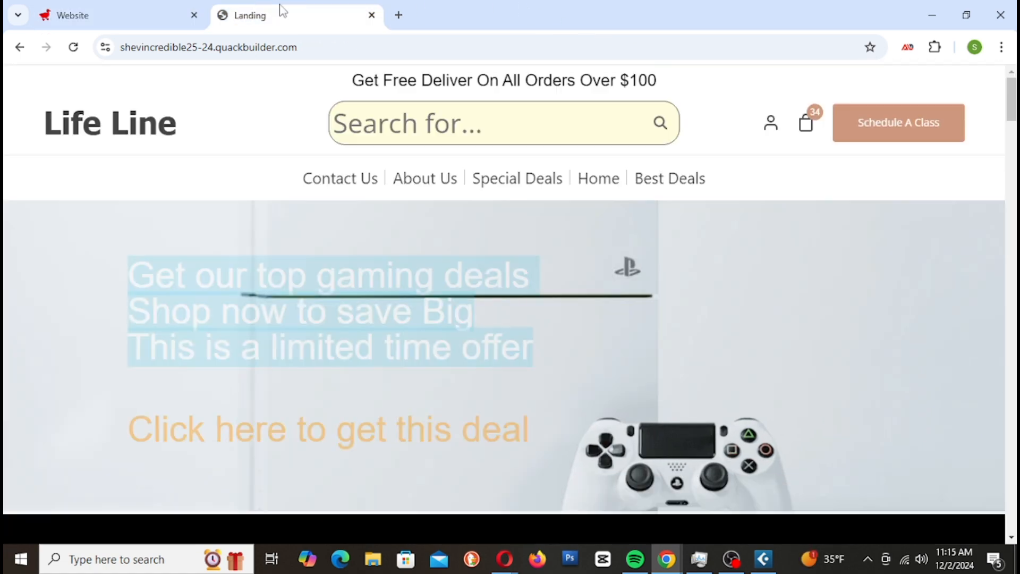
pyautogui.click(118, 140)
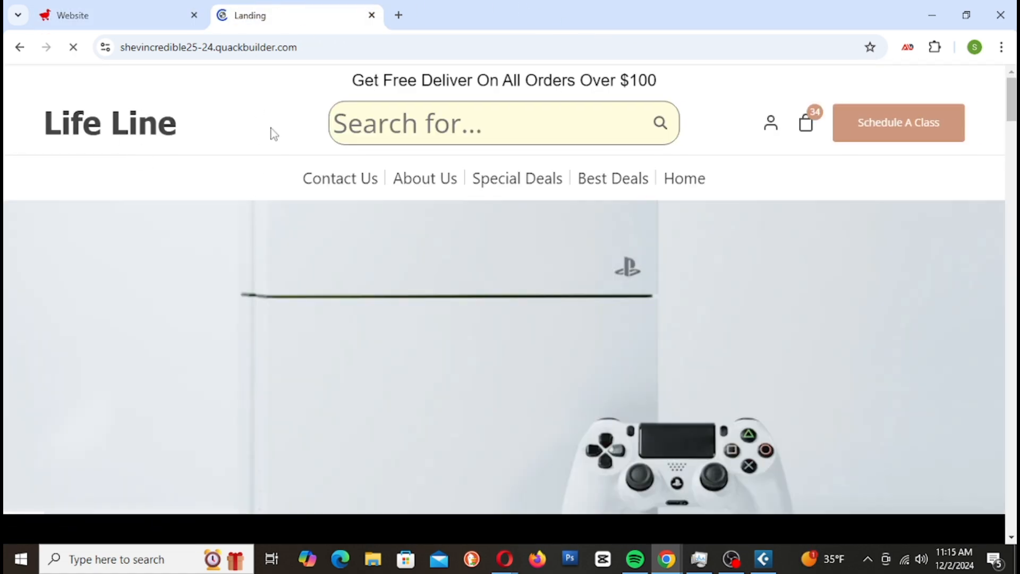
pyautogui.click(694, 186)
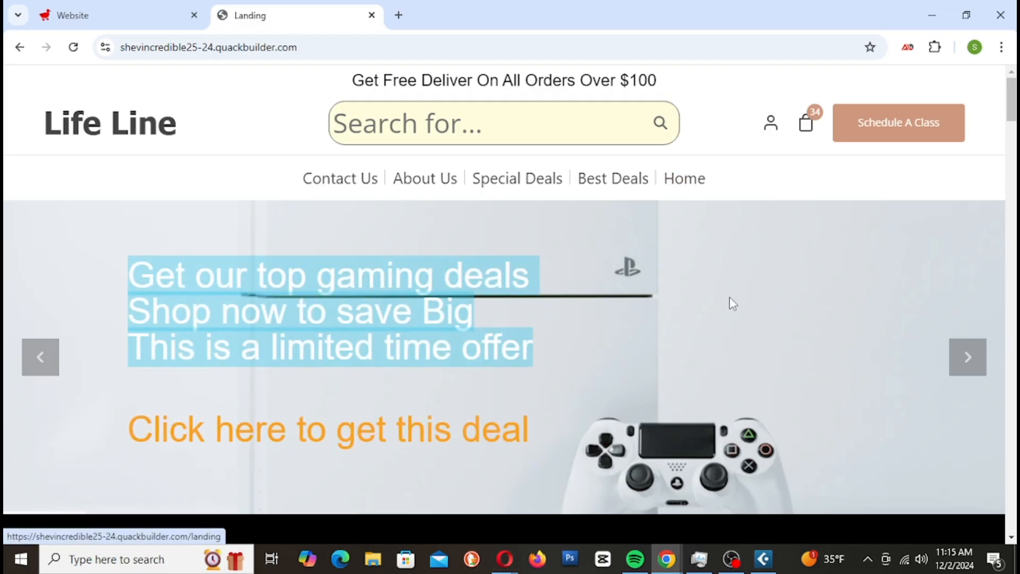
pyautogui.click(621, 181)
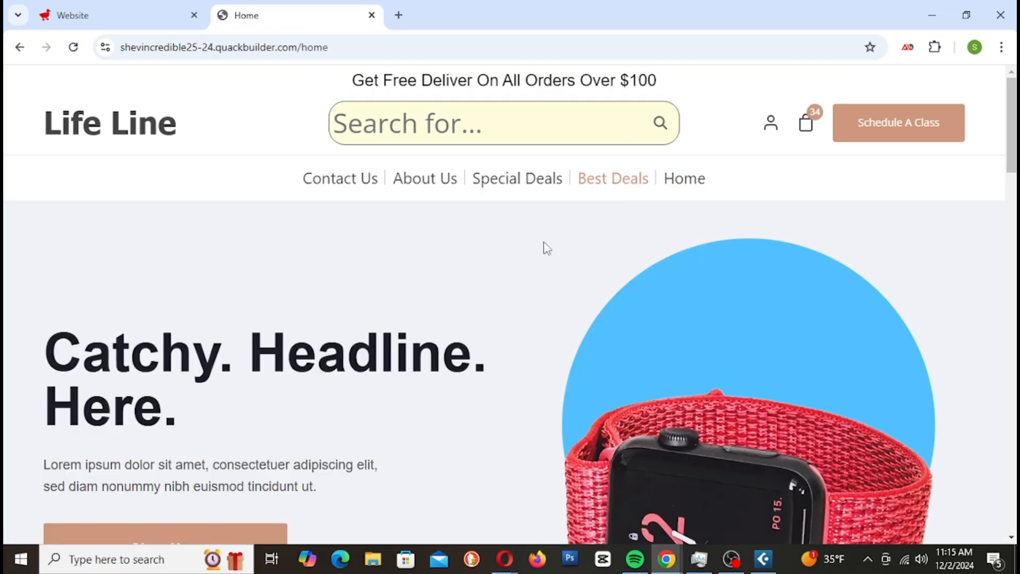
pyautogui.click(499, 196)
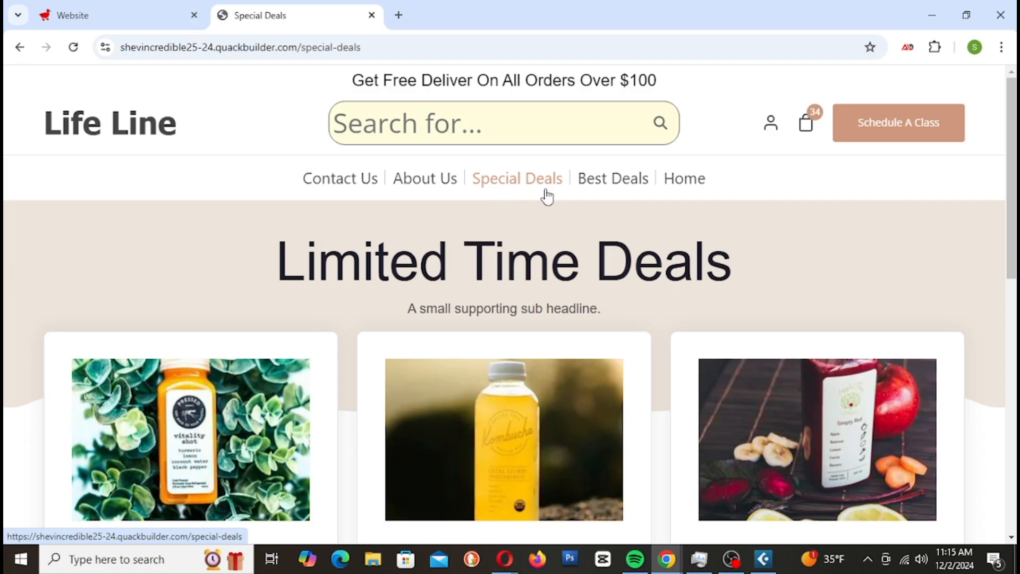
pyautogui.click(435, 184)
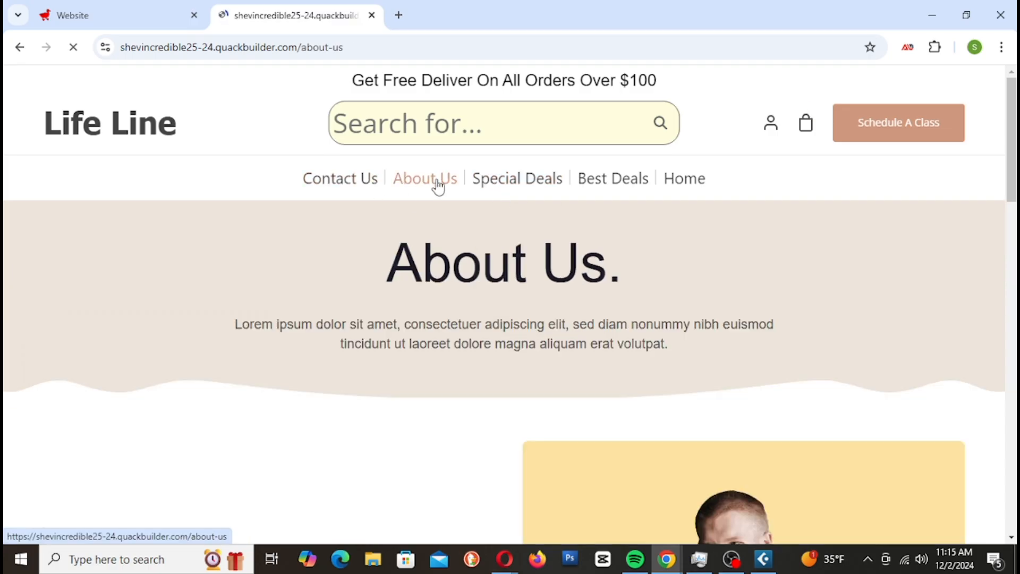
pyautogui.click(355, 176)
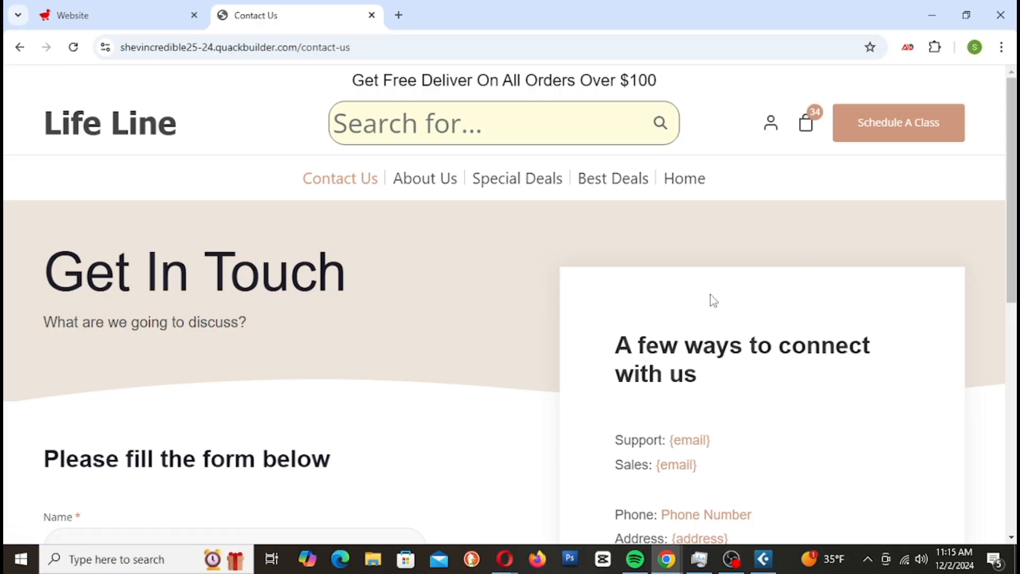
pyautogui.click(685, 187)
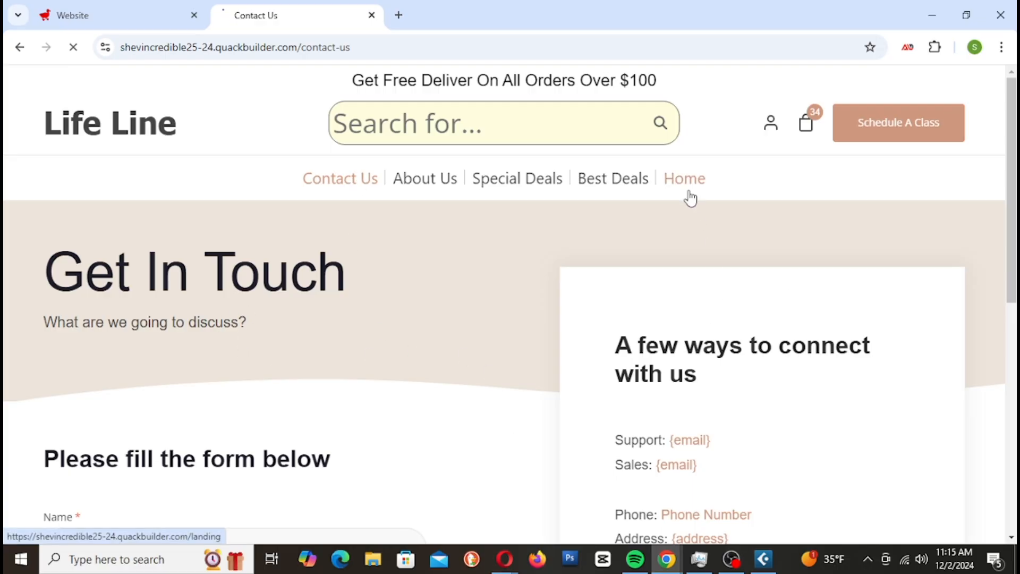
# Return to the website editor and link the word Home in the footer's Important Links to the Home page
pyautogui.click(126, 9)
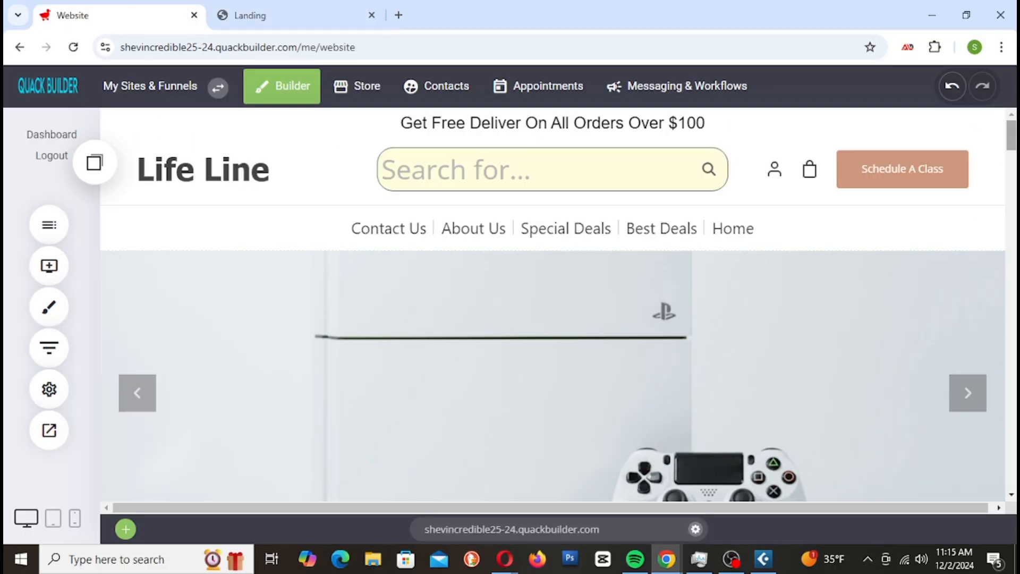
pyautogui.moveTo(1012, 141); pyautogui.dragTo(1011, 453)
pyautogui.click(506, 317)
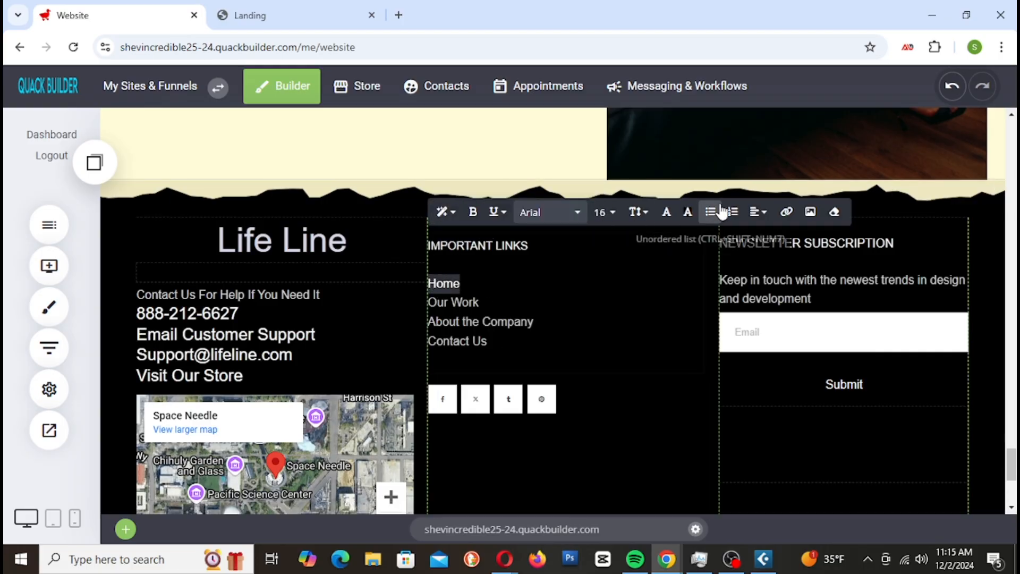
pyautogui.click(787, 212)
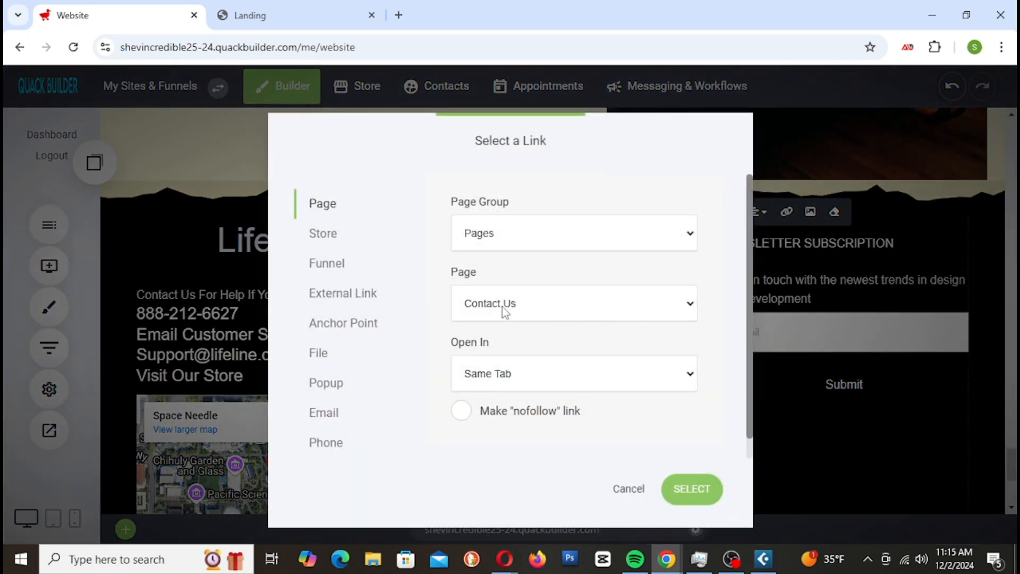
pyautogui.click(494, 294)
pyautogui.click(552, 388)
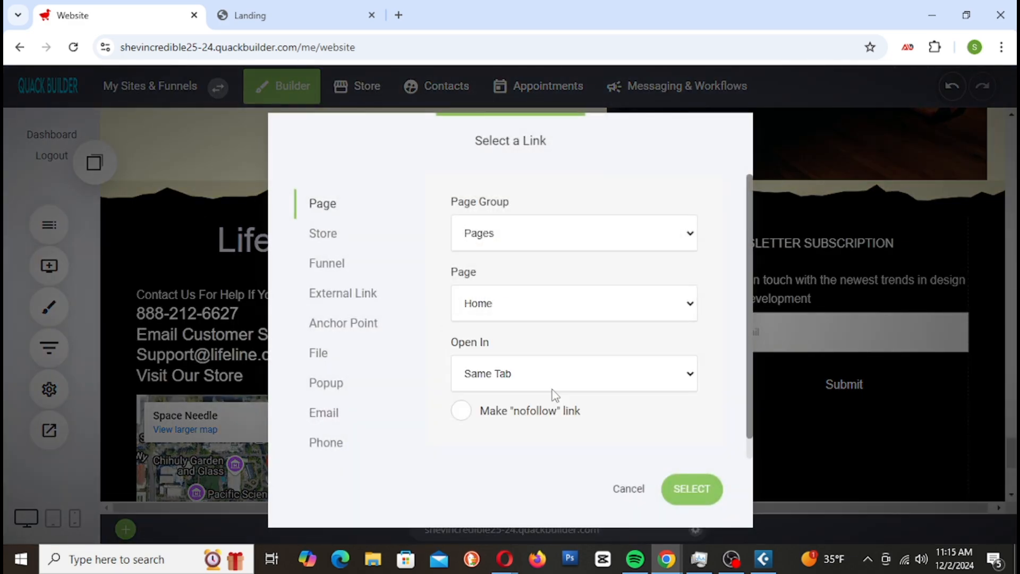
pyautogui.click(692, 486)
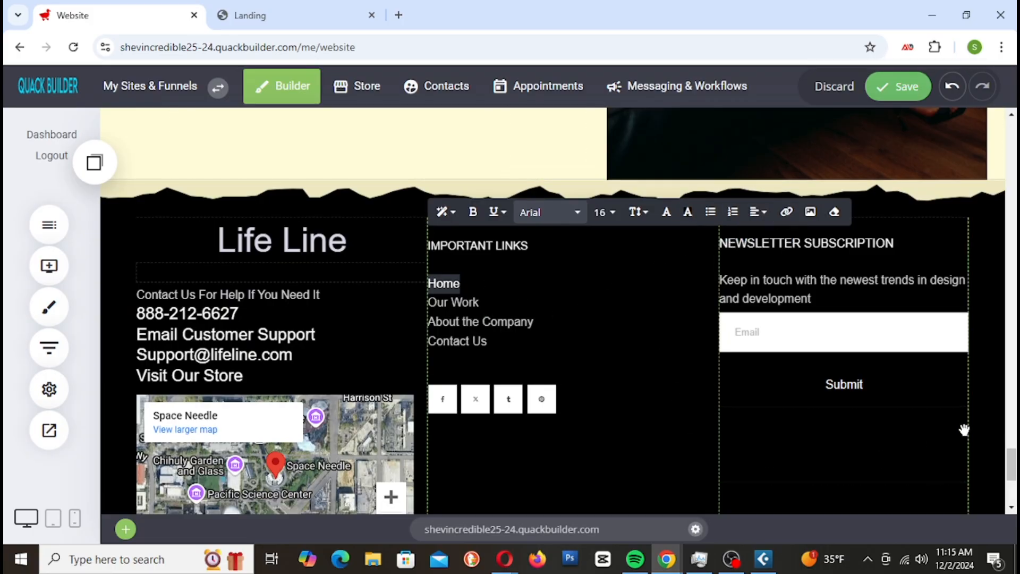
pyautogui.click(986, 428)
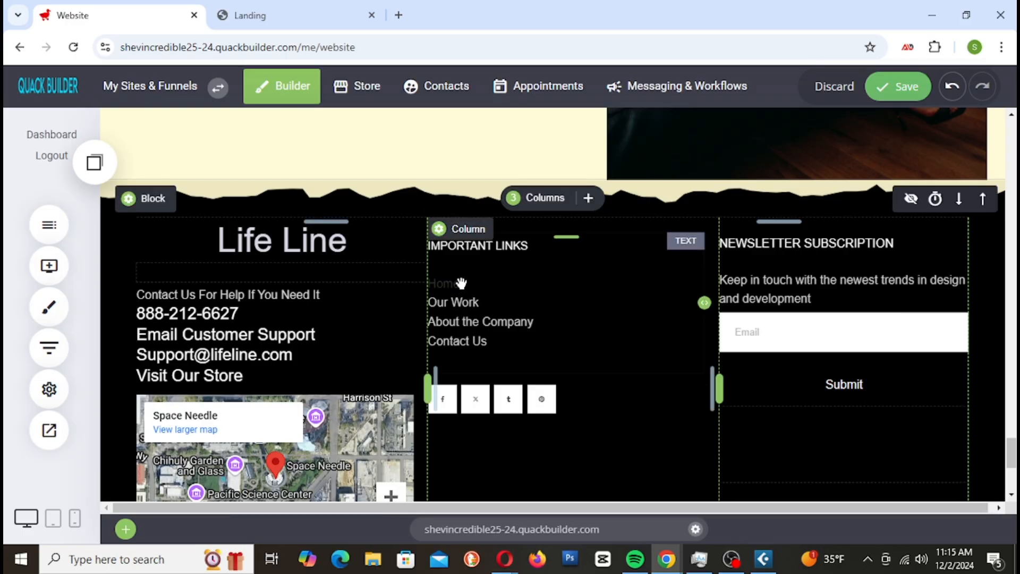
pyautogui.click(476, 288)
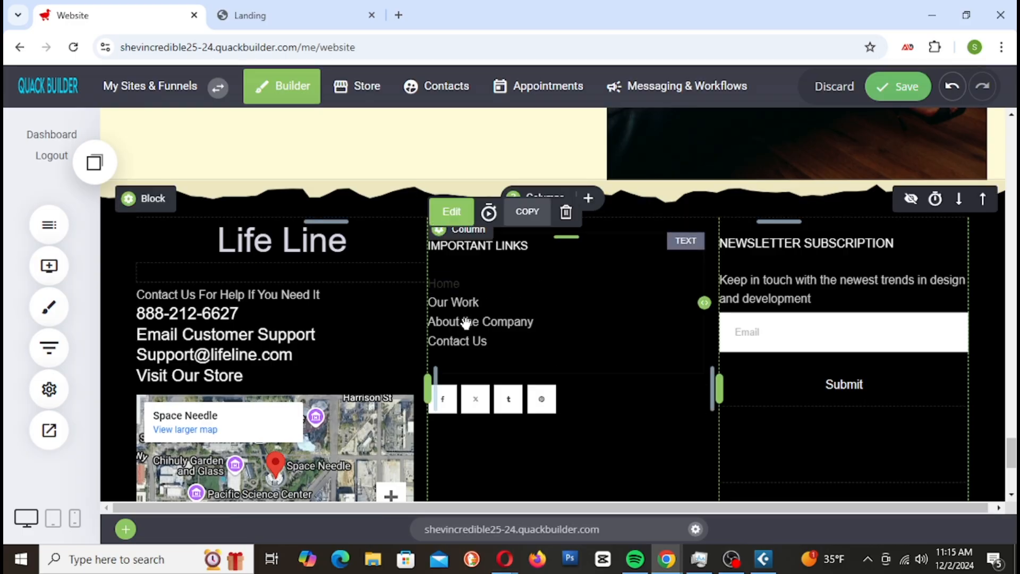
pyautogui.click(468, 304)
pyautogui.moveTo(480, 307); pyautogui.dragTo(420, 302)
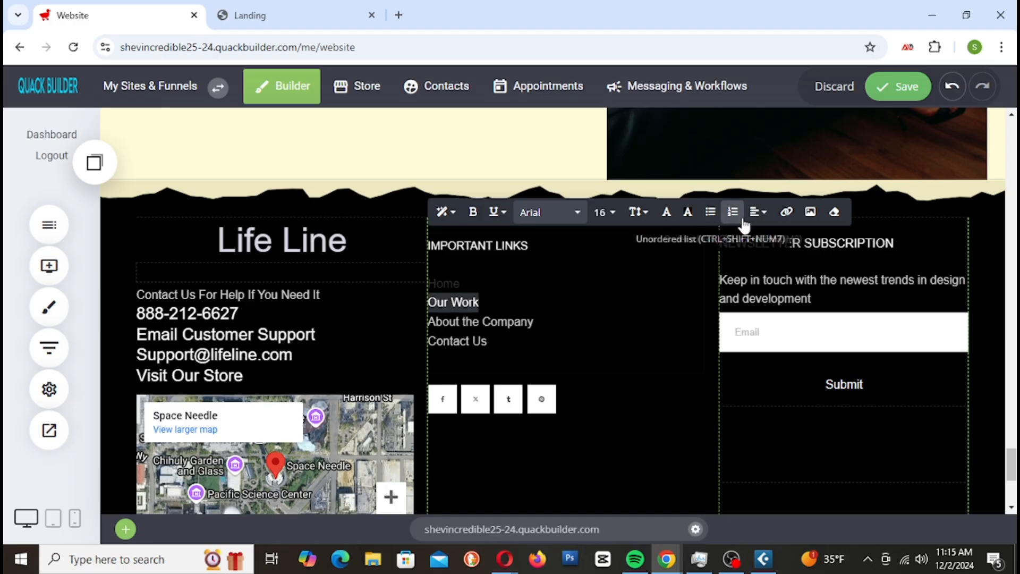
pyautogui.click(790, 215)
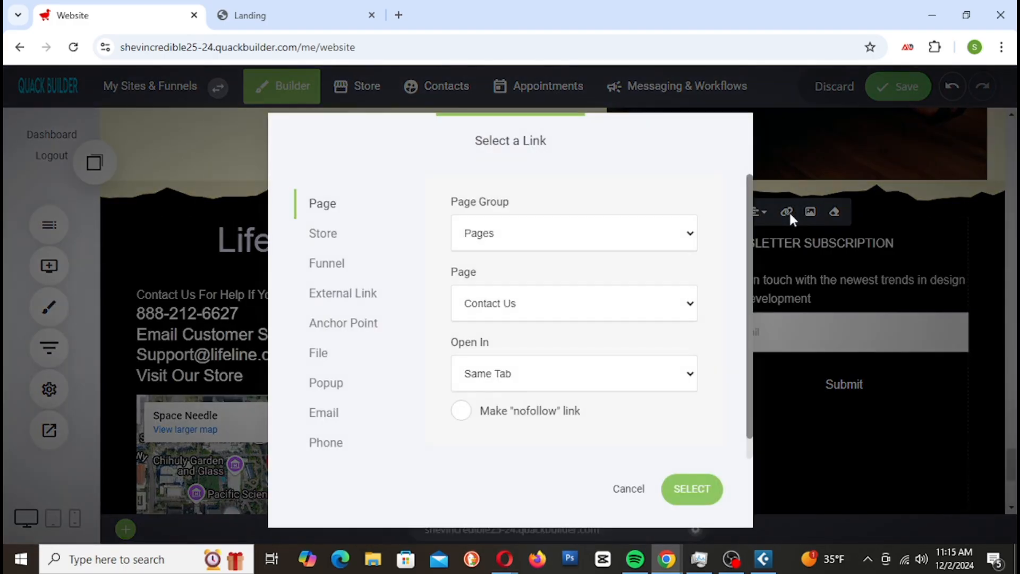
pyautogui.moveTo(542, 154); pyautogui.dragTo(807, 170)
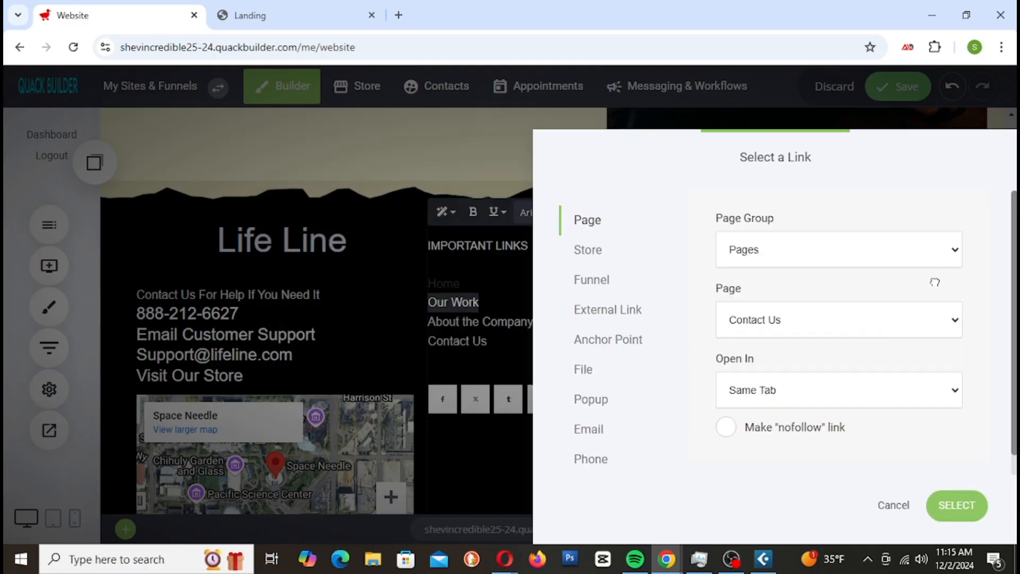
pyautogui.click(745, 508)
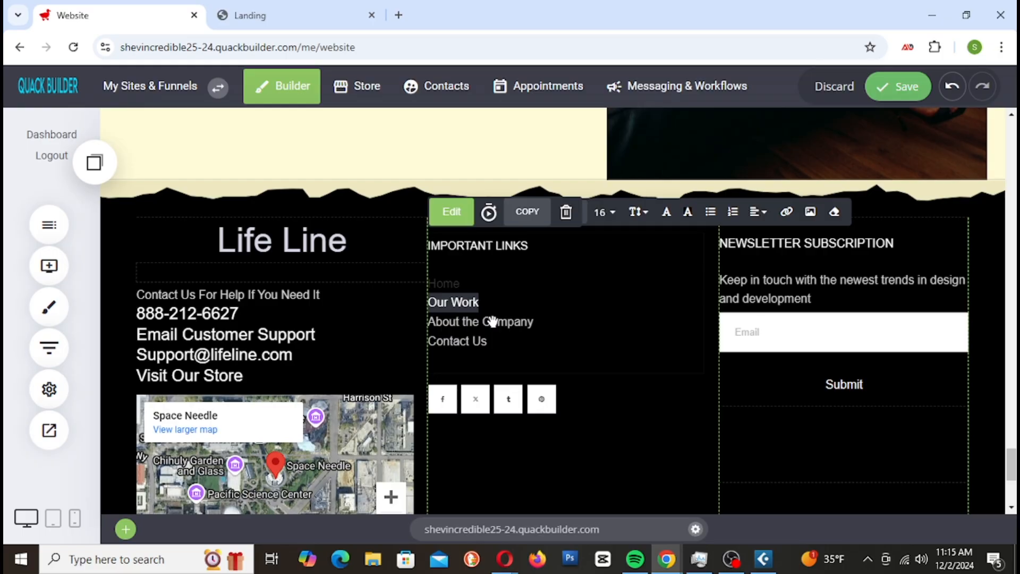
# Link the words Contact Us in the footer's Important Links to the Contact Us page
pyautogui.click(495, 348)
pyautogui.moveTo(479, 345); pyautogui.dragTo(430, 336)
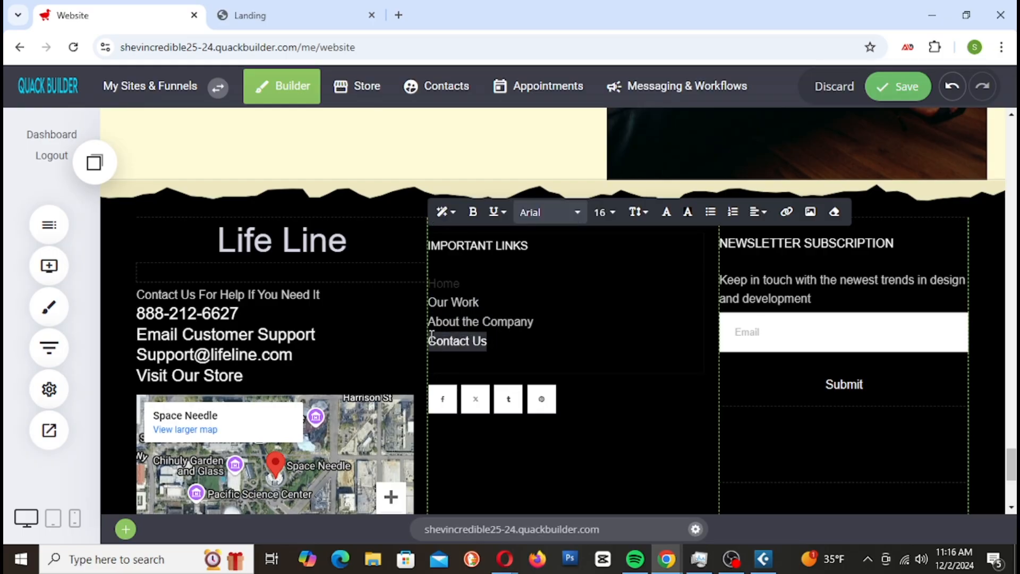
pyautogui.click(787, 211)
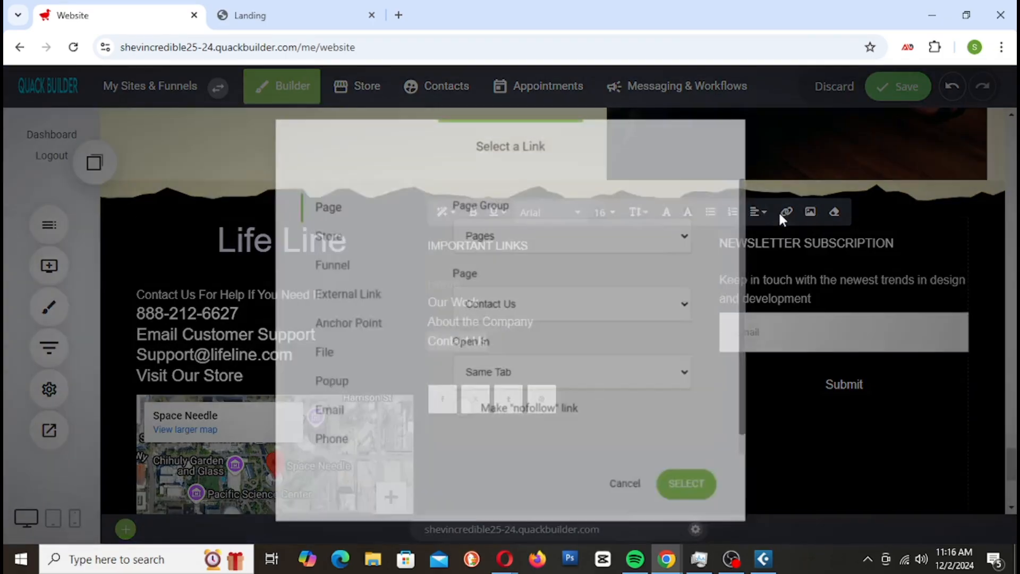
pyautogui.click(555, 311)
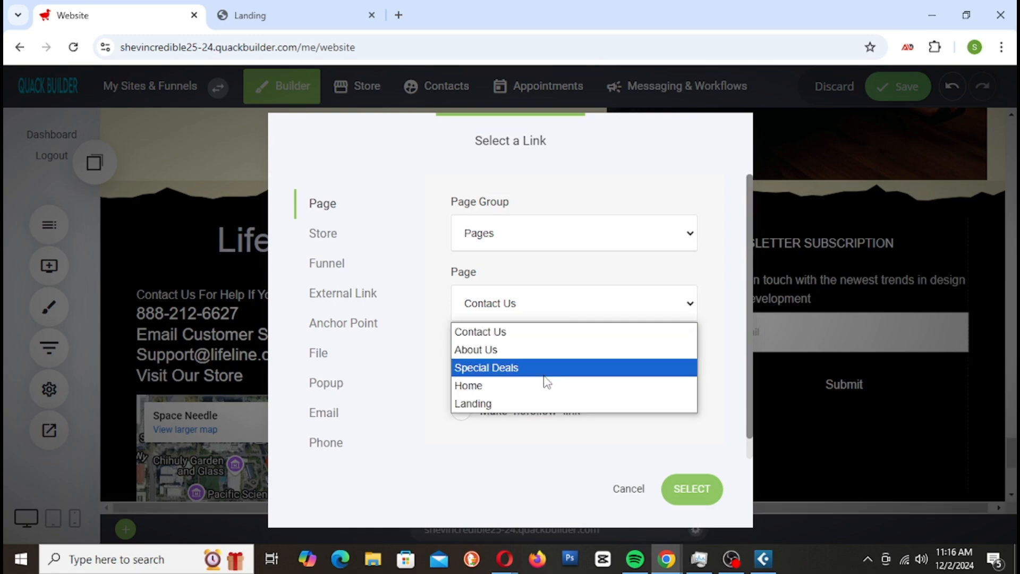
pyautogui.click(524, 331)
pyautogui.click(680, 488)
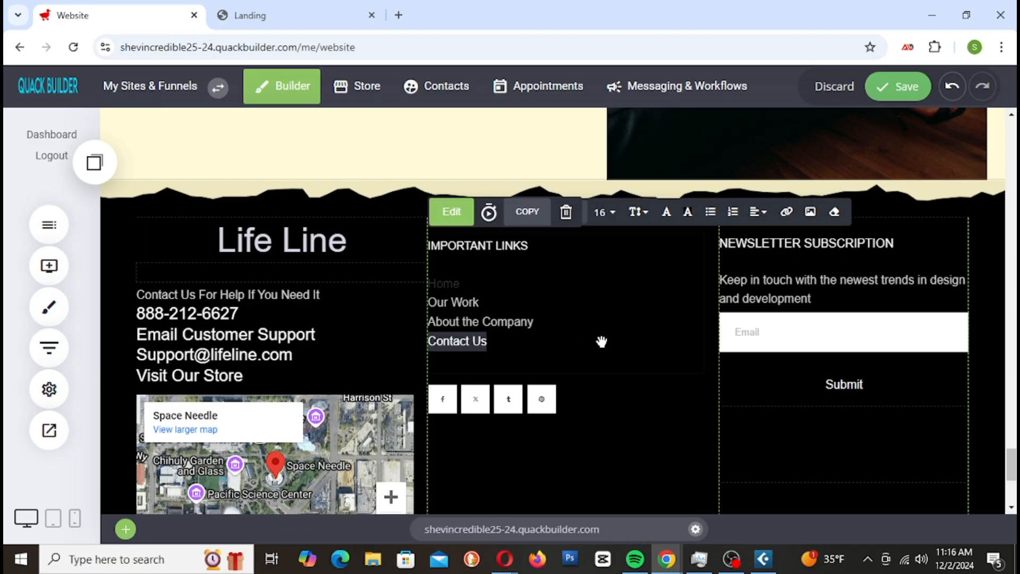
# Link the words About the Company in the footer's Important Links to the About Us page and save the website
pyautogui.click(539, 323)
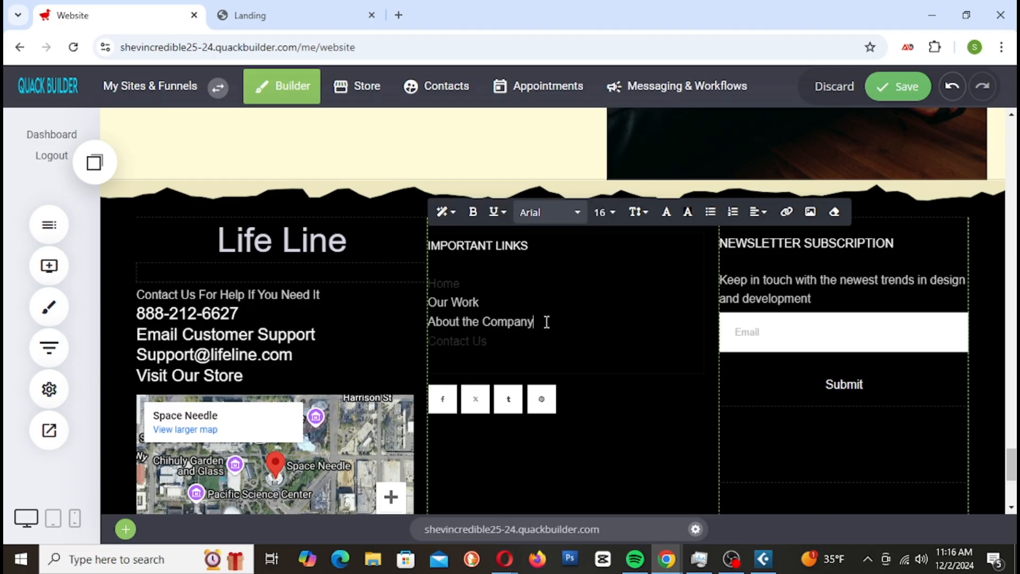
pyautogui.moveTo(535, 323); pyautogui.dragTo(426, 318)
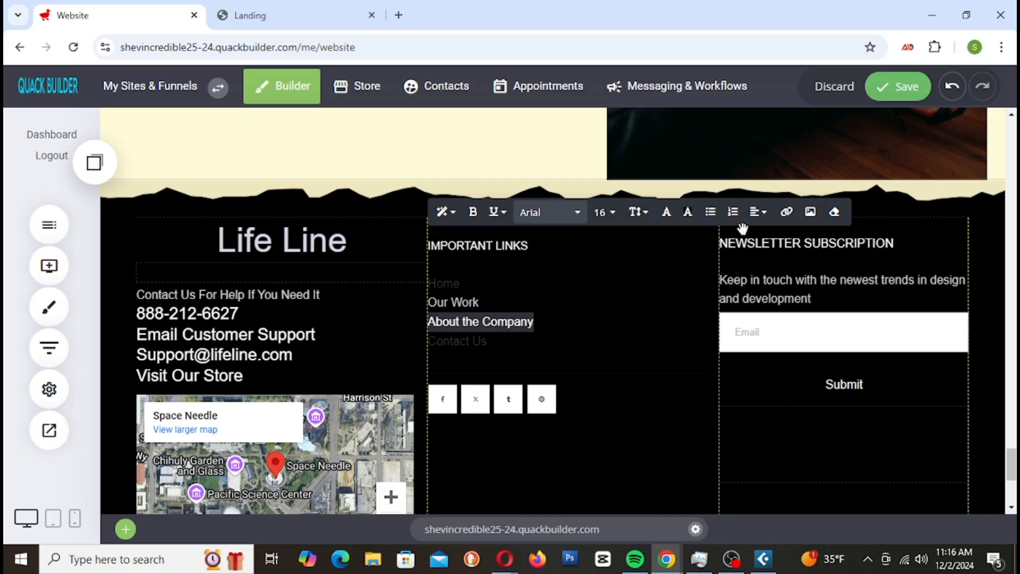
pyautogui.click(787, 212)
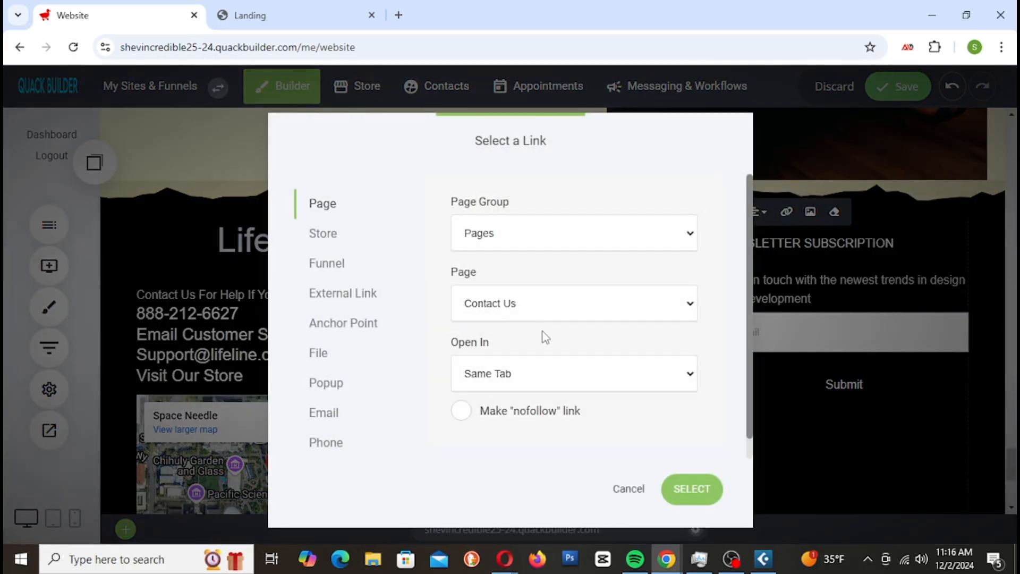
pyautogui.click(548, 315)
pyautogui.click(514, 351)
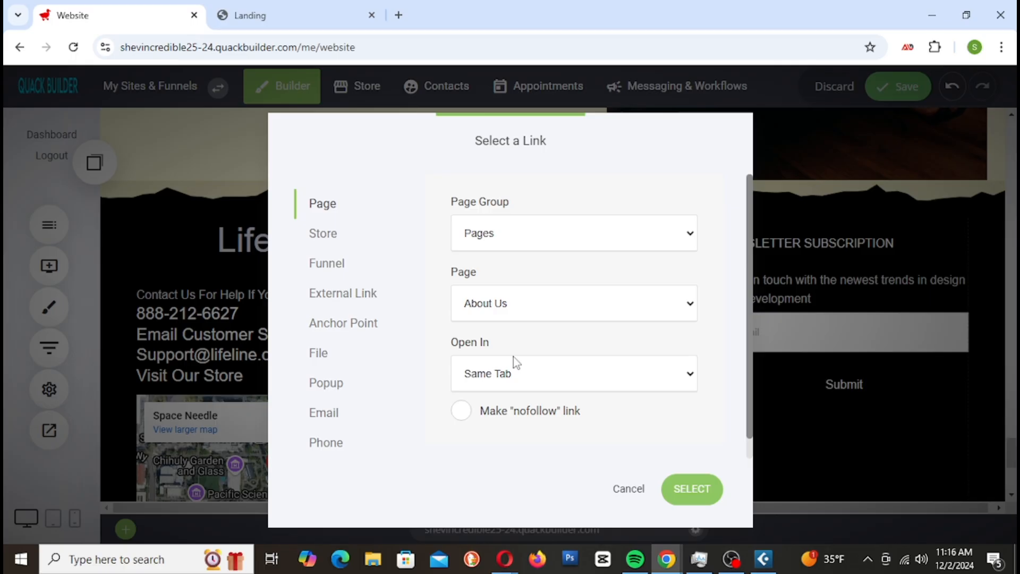
pyautogui.click(680, 500)
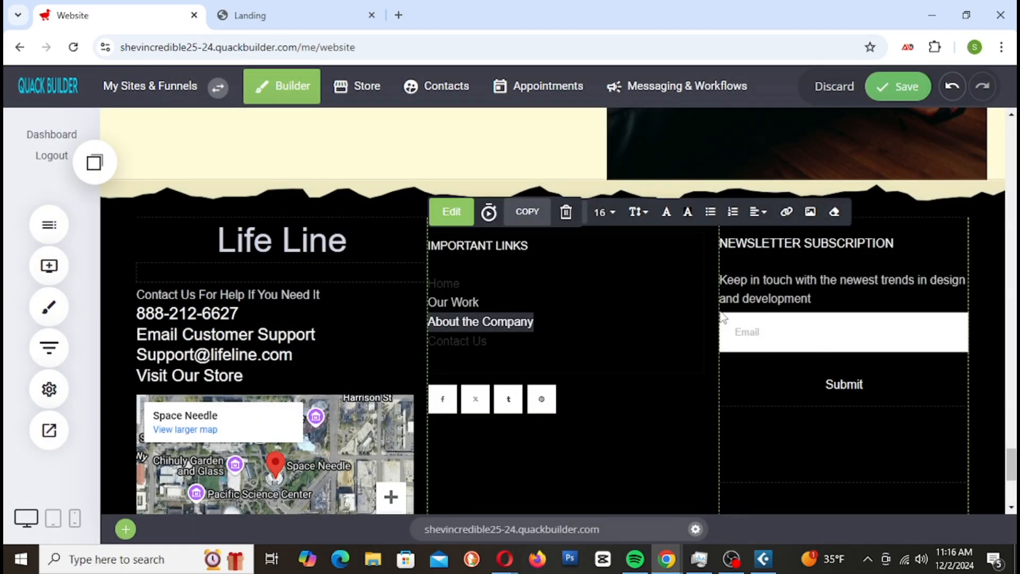
pyautogui.click(913, 86)
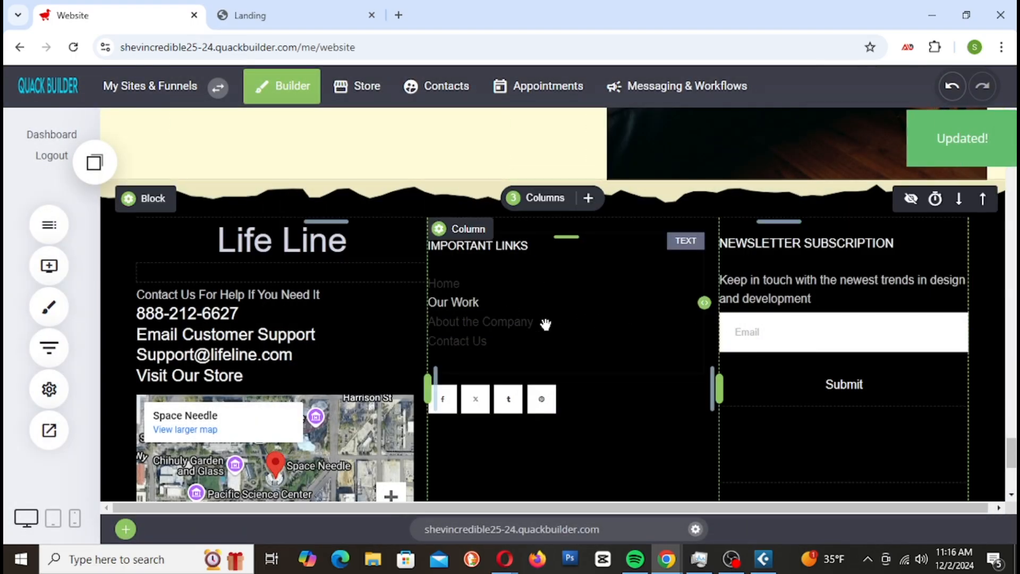
# Check on the published store which page the header menu's Best Deals link opens
pyautogui.click(282, 14)
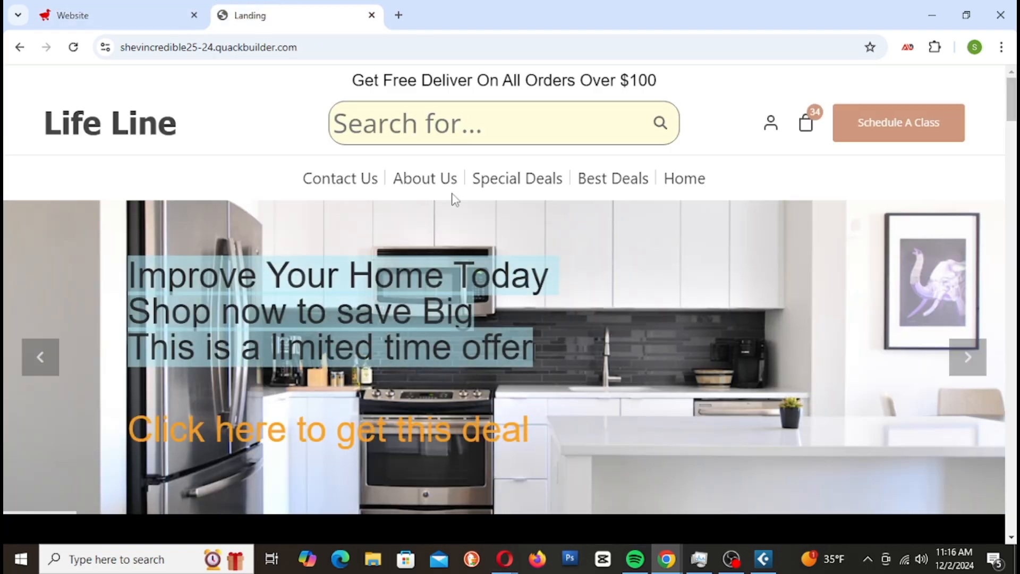
pyautogui.click(625, 188)
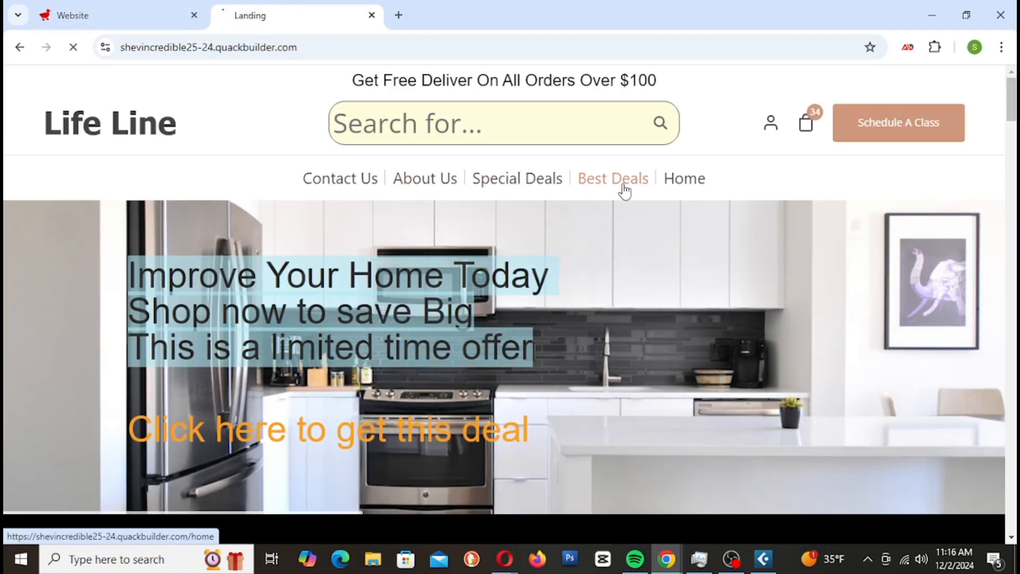
pyautogui.moveTo(575, 189); pyautogui.dragTo(652, 187)
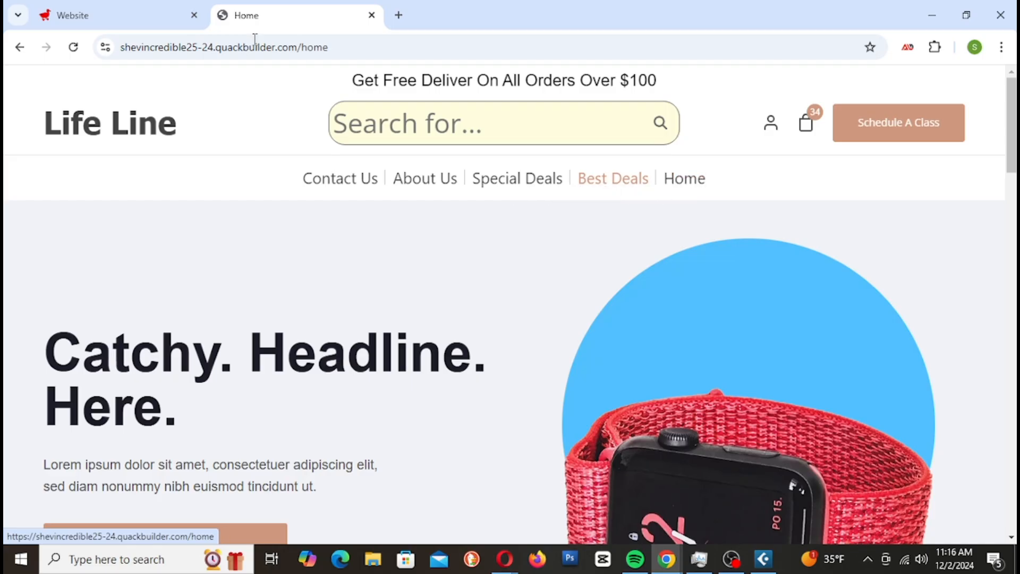
# Return to the website editor and replace Our Work in the footer's Important Links with Best Deals
pyautogui.click(87, 16)
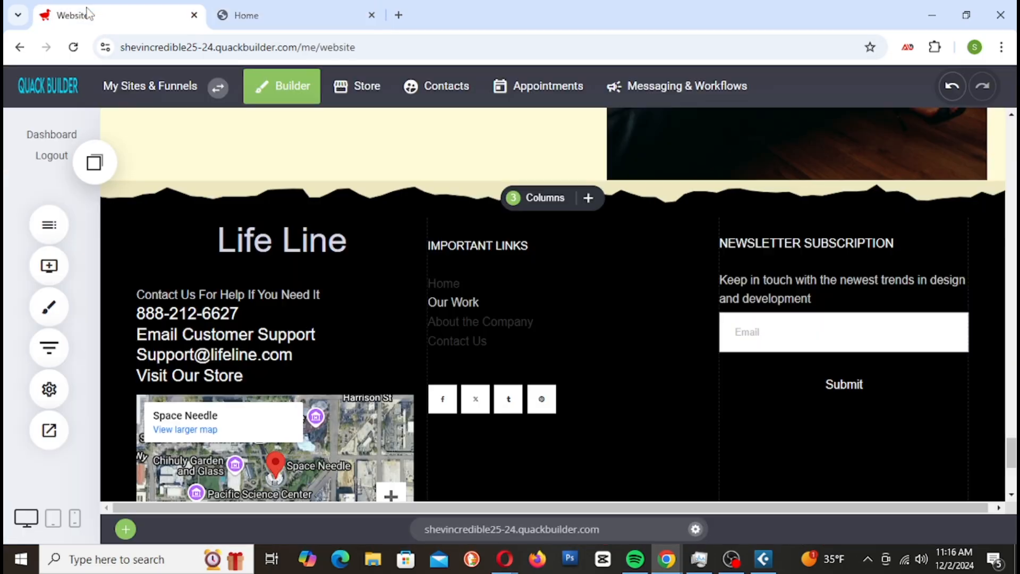
pyautogui.click(522, 303)
pyautogui.moveTo(492, 305); pyautogui.dragTo(429, 303)
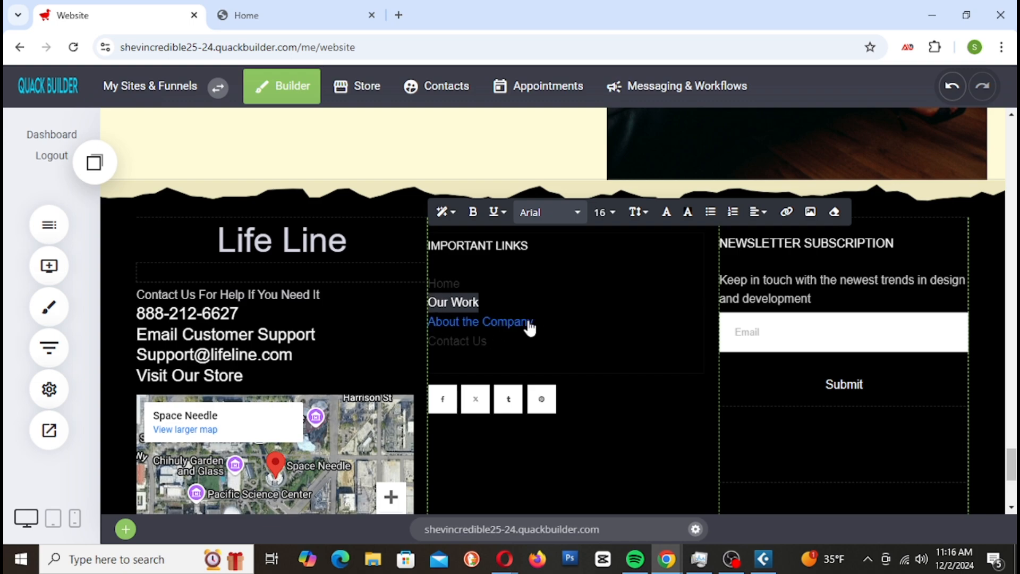
pyautogui.write('Best Deals')
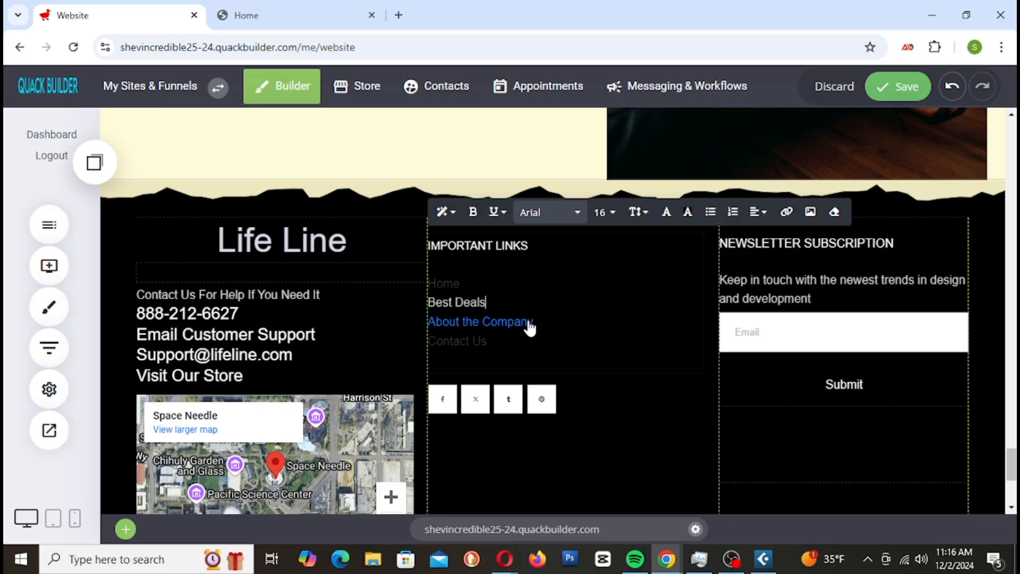
# Open the link settings for the footer's Best Deals text and copy the Best Deals page address from the published store
pyautogui.moveTo(493, 309); pyautogui.dragTo(423, 300)
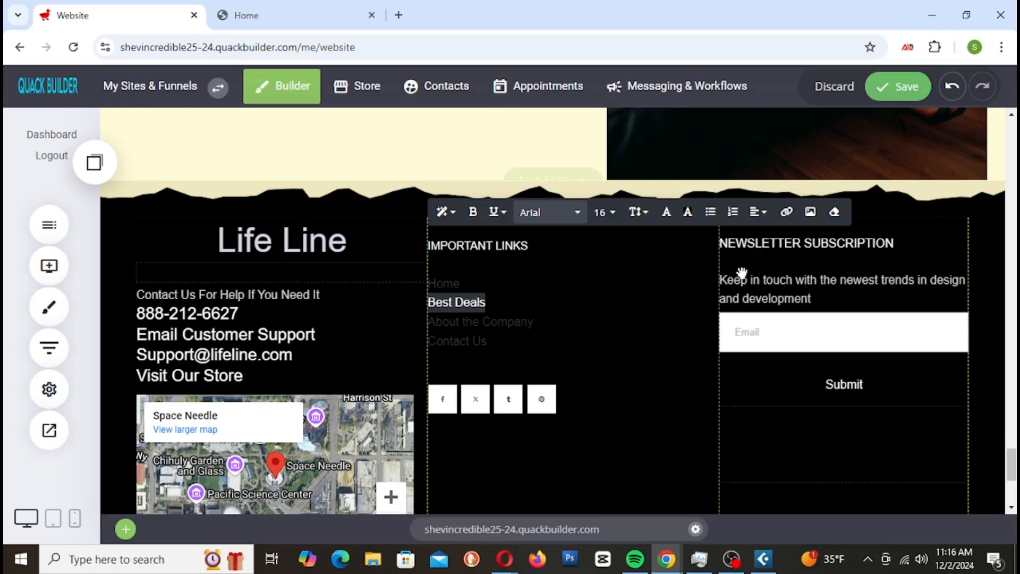
pyautogui.click(786, 212)
pyautogui.click(524, 311)
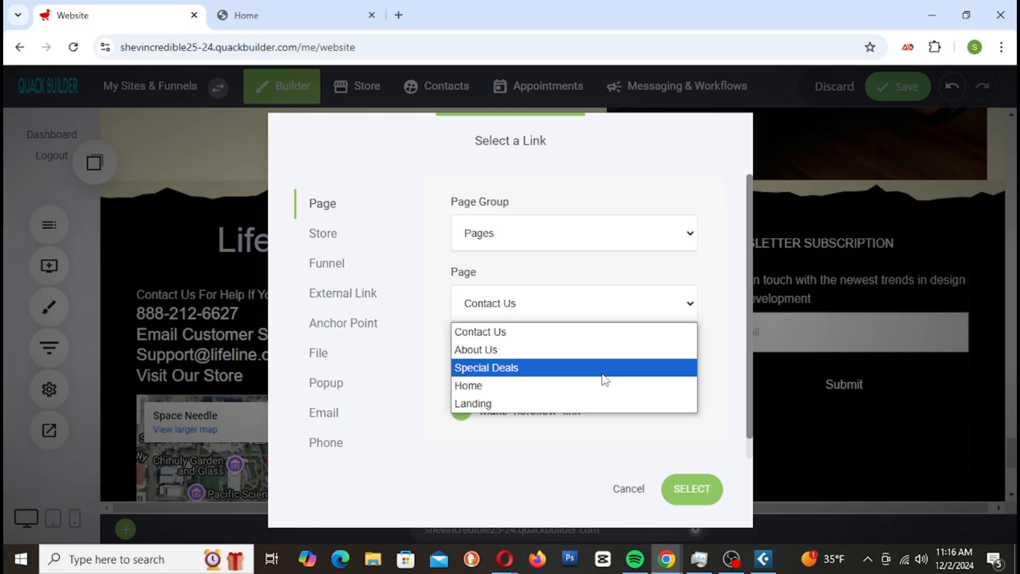
pyautogui.click(246, 15)
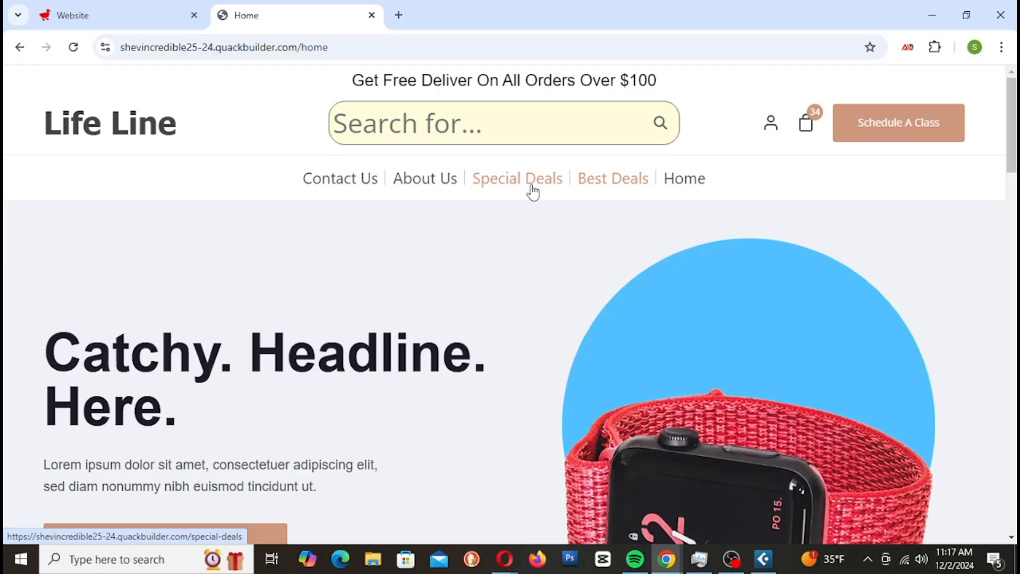
pyautogui.click(262, 53)
pyautogui.rightClick(262, 54)
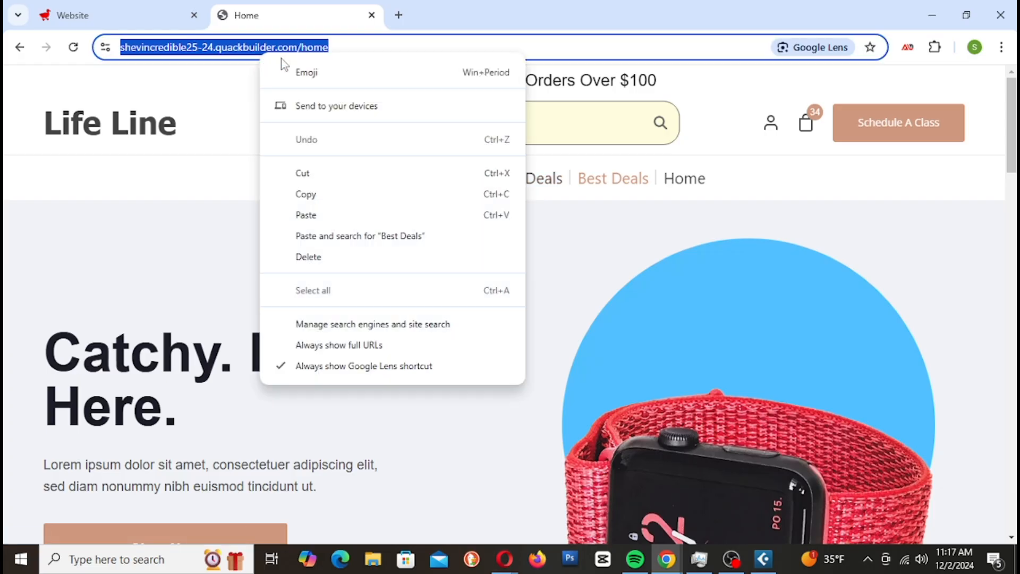
pyautogui.click(330, 195)
# Link the footer's Best Deals text to the copied /home address as an external link and save the website
pyautogui.click(131, 23)
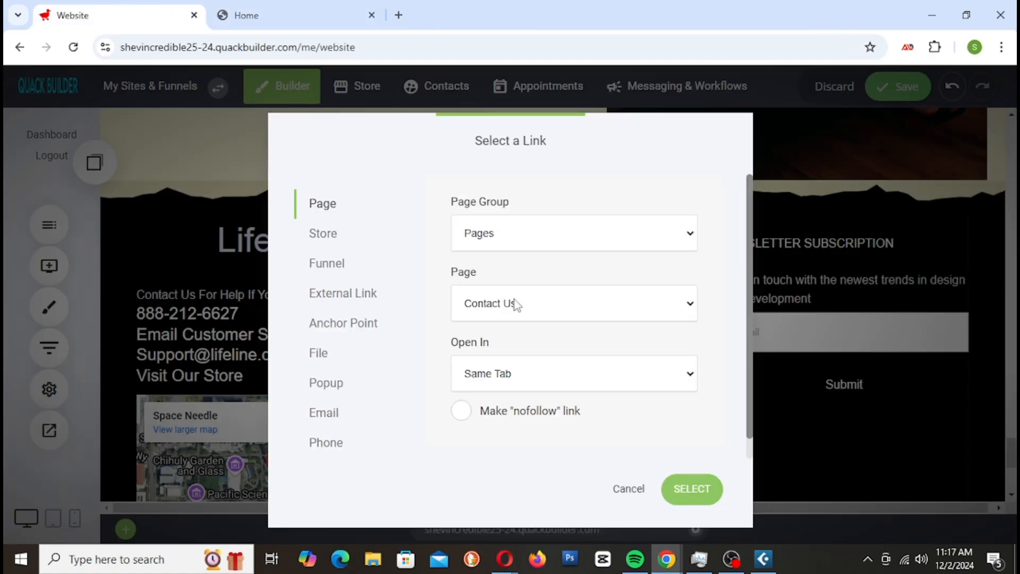
pyautogui.click(349, 294)
pyautogui.rightClick(531, 290)
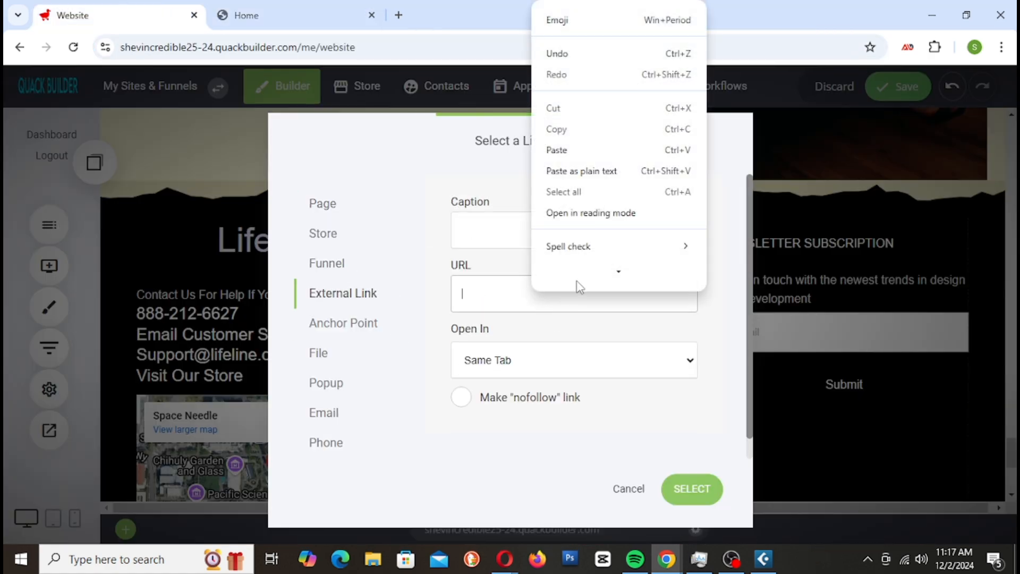
pyautogui.click(582, 151)
pyautogui.click(691, 489)
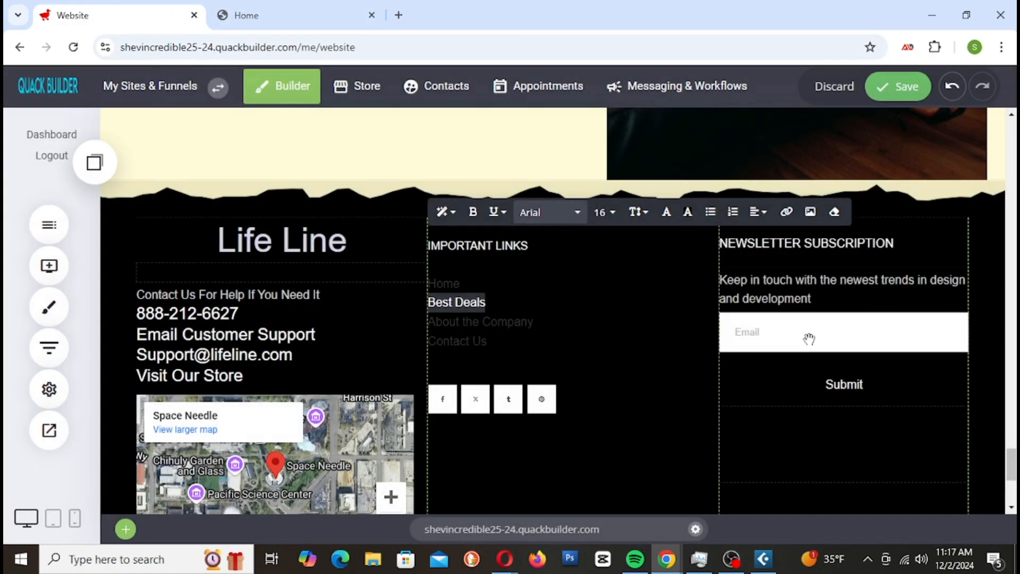
pyautogui.click(899, 89)
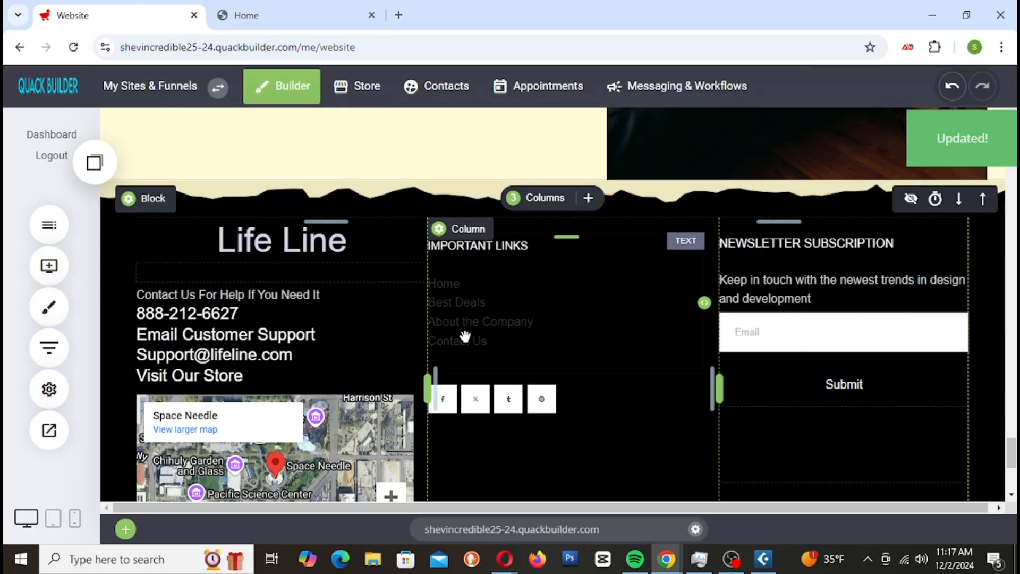
# Examine the footer's Important Links on the published landing page and test where Contact Us leads
pyautogui.click(246, 16)
pyautogui.scroll(-20, 445, 432)
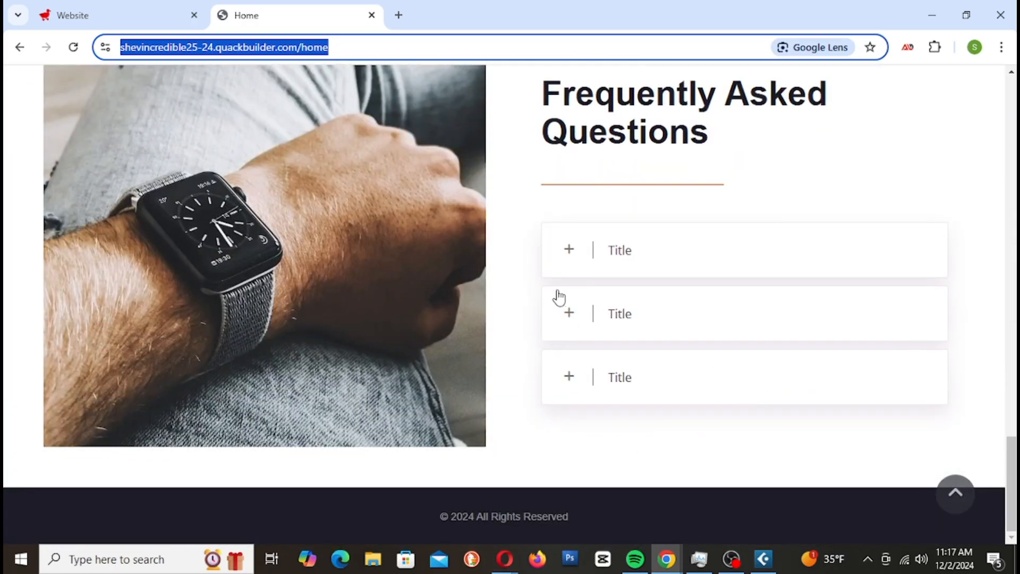
pyautogui.scroll(20, 353, 216)
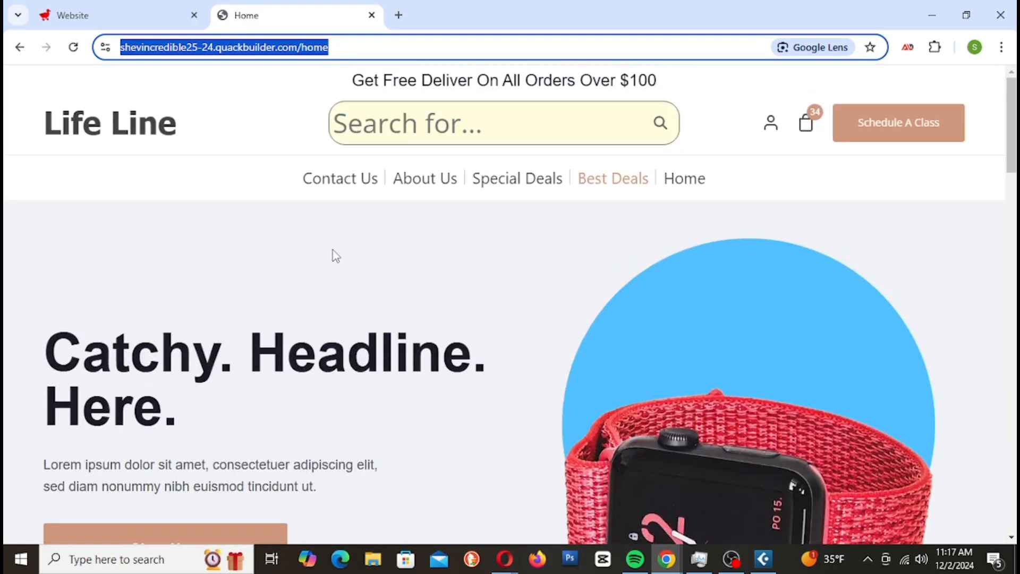
pyautogui.click(120, 128)
pyautogui.scroll(-15, 686, 334)
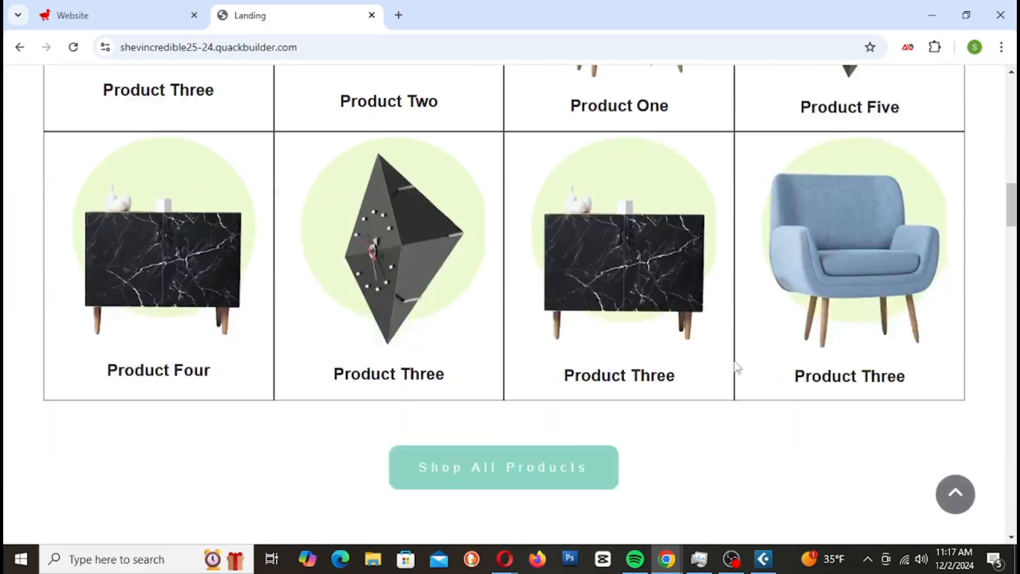
pyautogui.scroll(-20, 742, 360)
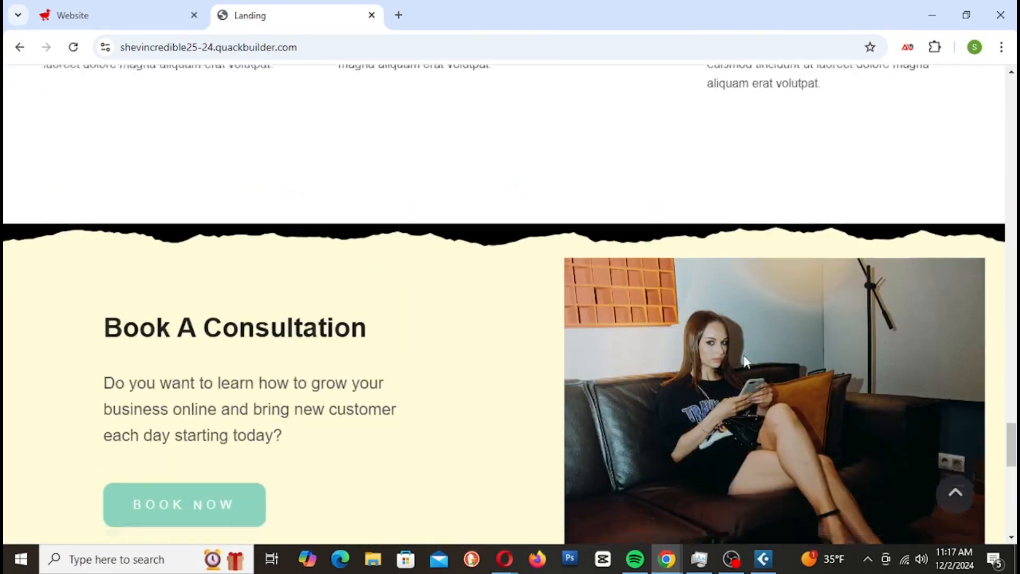
pyautogui.scroll(-1, 737, 356)
pyautogui.scroll(4, 735, 357)
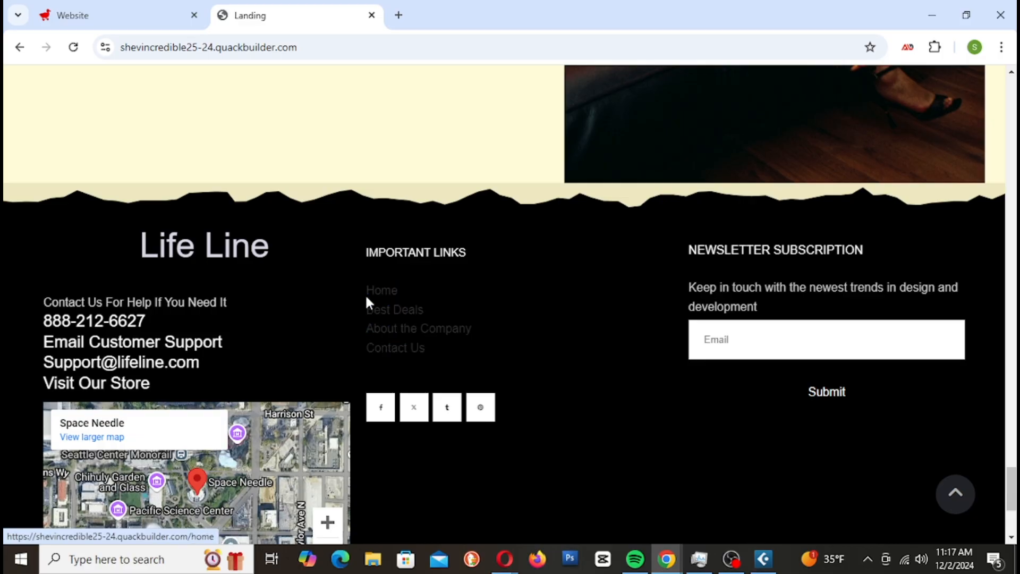
pyautogui.click(402, 352)
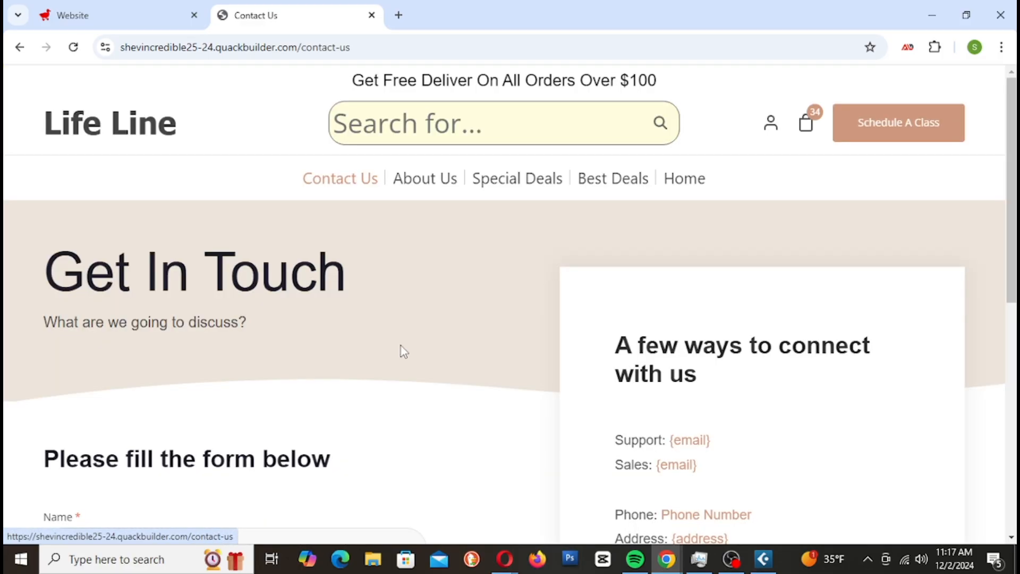
pyautogui.hotkey('alt', 'Left')
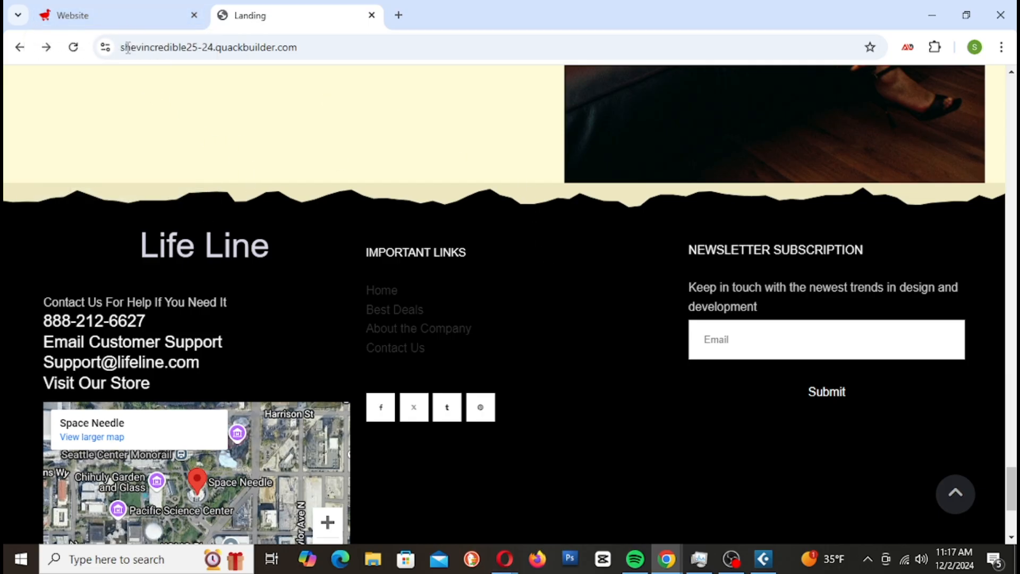
# Return to the website editor and set the global text link color to #EB6B56
pyautogui.click(126, 19)
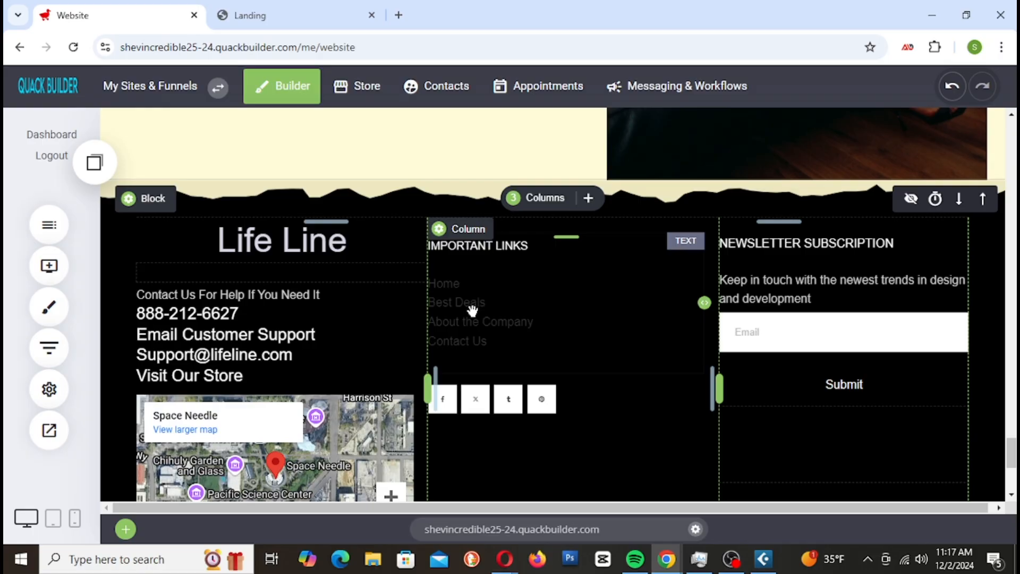
pyautogui.click(49, 266)
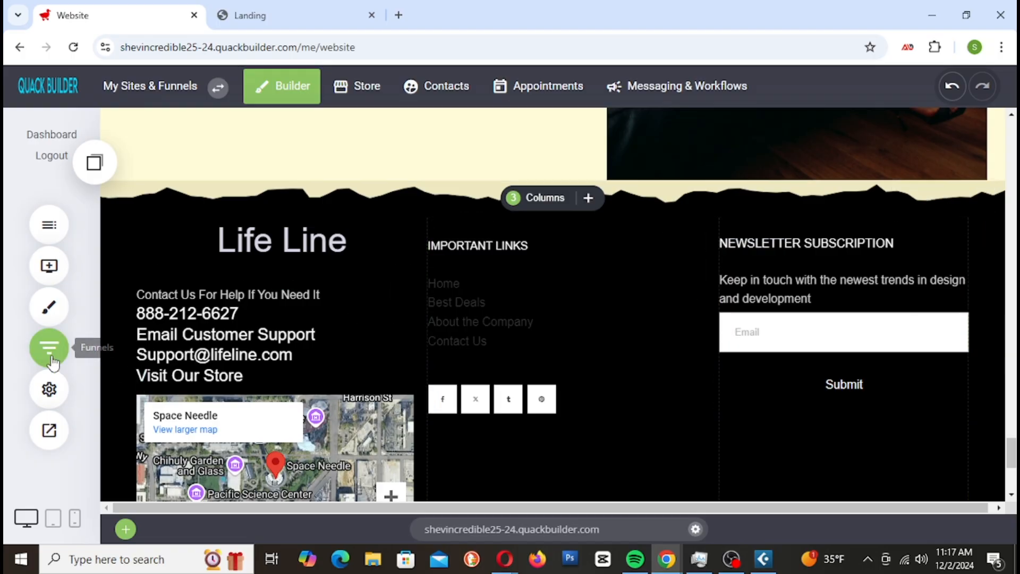
pyautogui.click(48, 309)
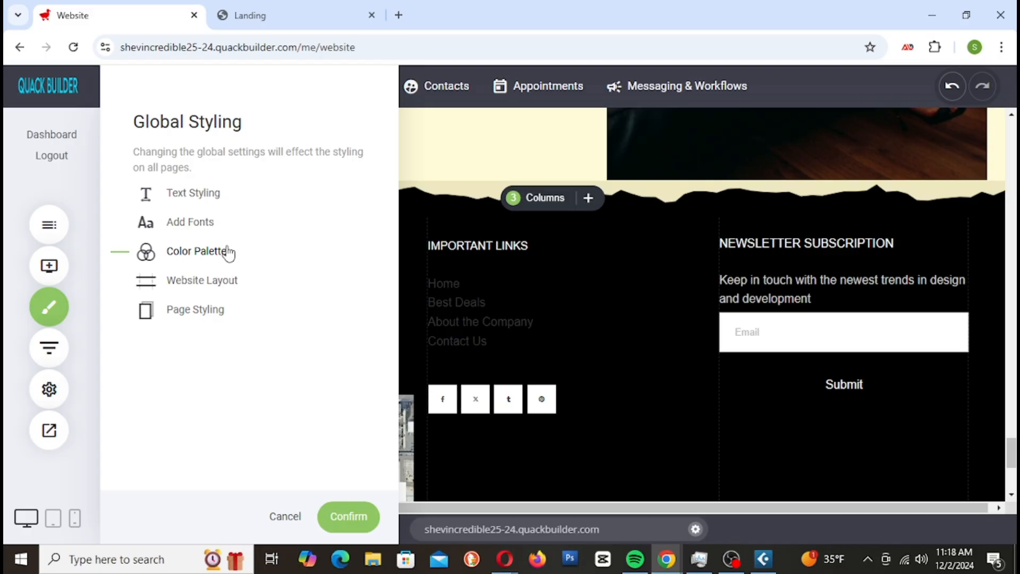
pyautogui.click(205, 200)
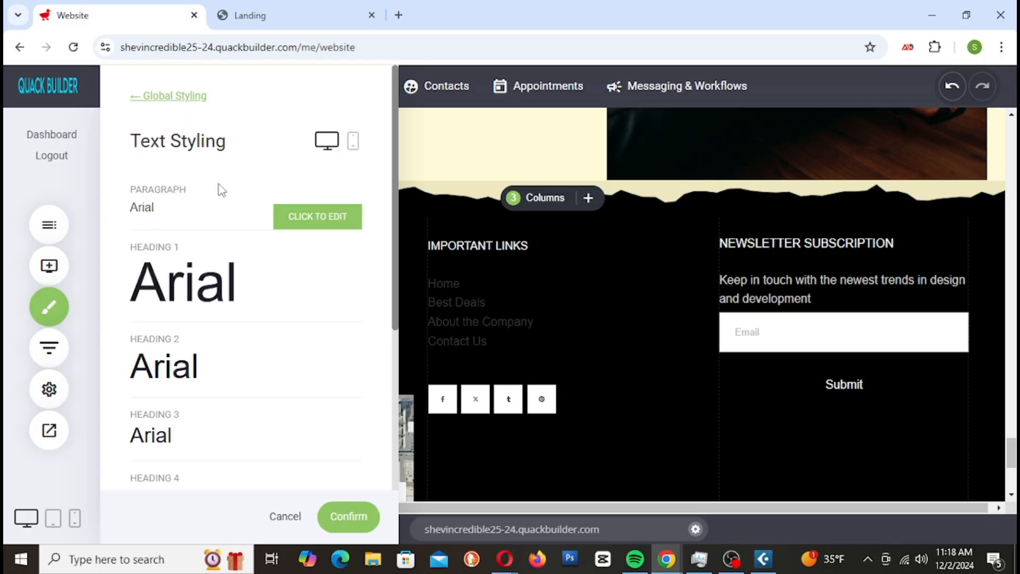
pyautogui.scroll(-5, 179, 167)
pyautogui.scroll(5, 192, 184)
pyautogui.scroll(-5, 206, 196)
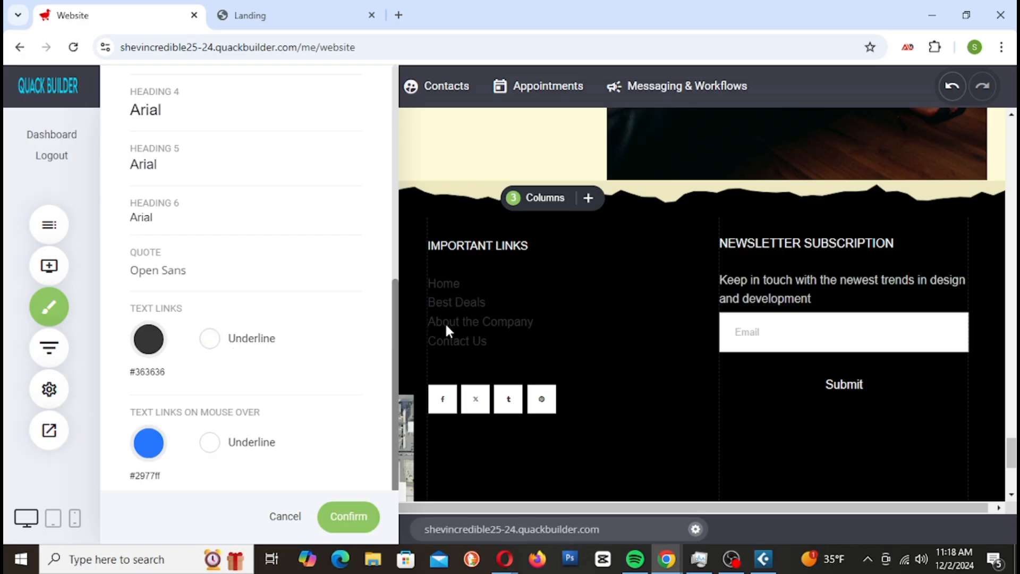
pyautogui.click(148, 342)
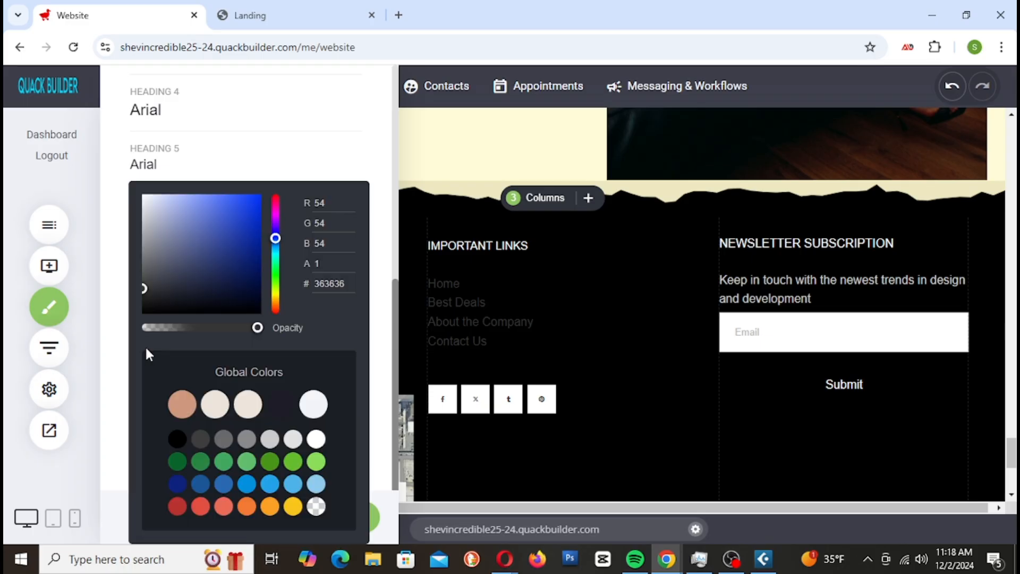
pyautogui.click(223, 508)
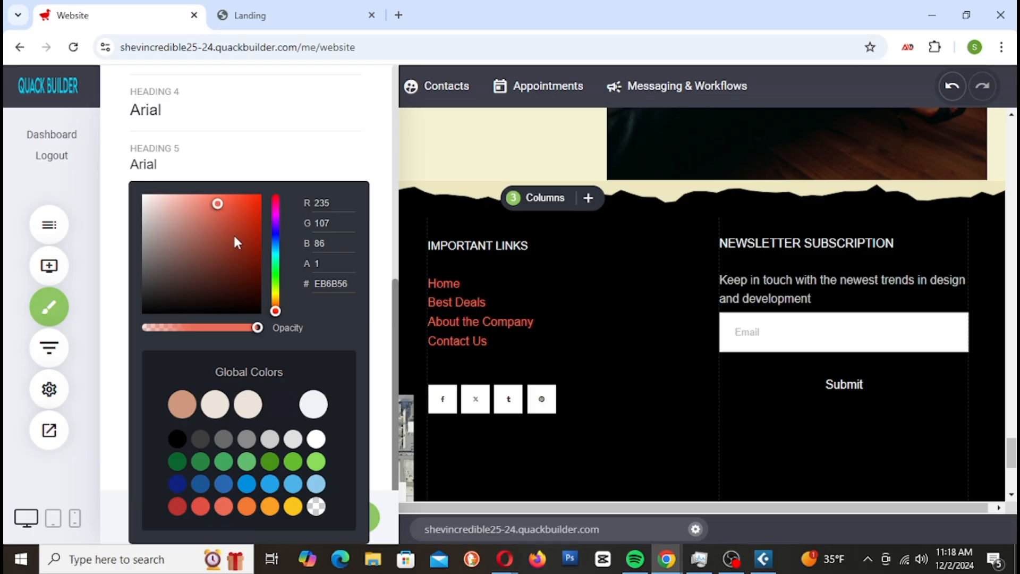
pyautogui.click(384, 168)
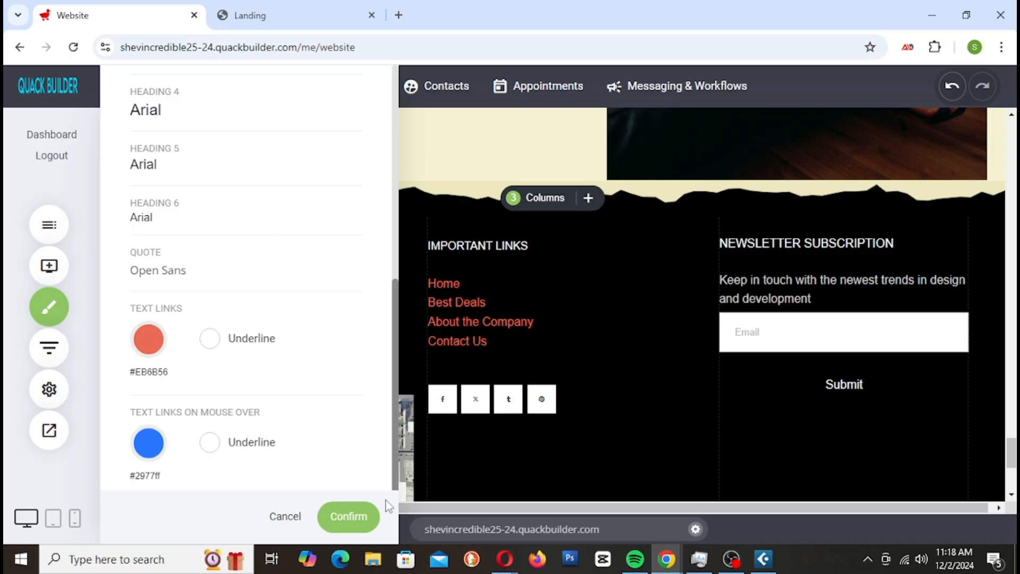
# Confirm the global text link color change and reload the published landing page
pyautogui.click(365, 521)
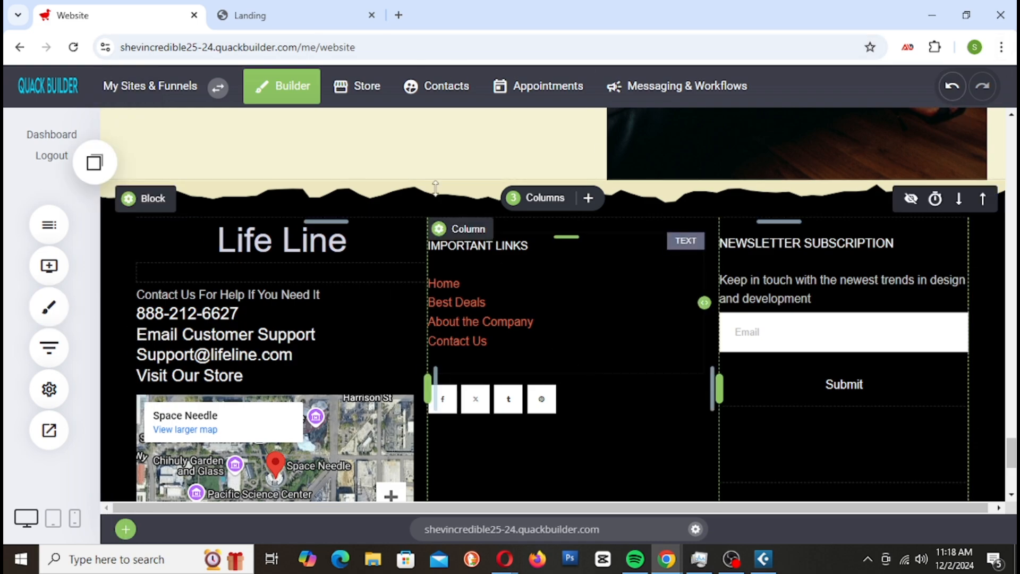
pyautogui.click(301, 11)
pyautogui.rightClick(301, 11)
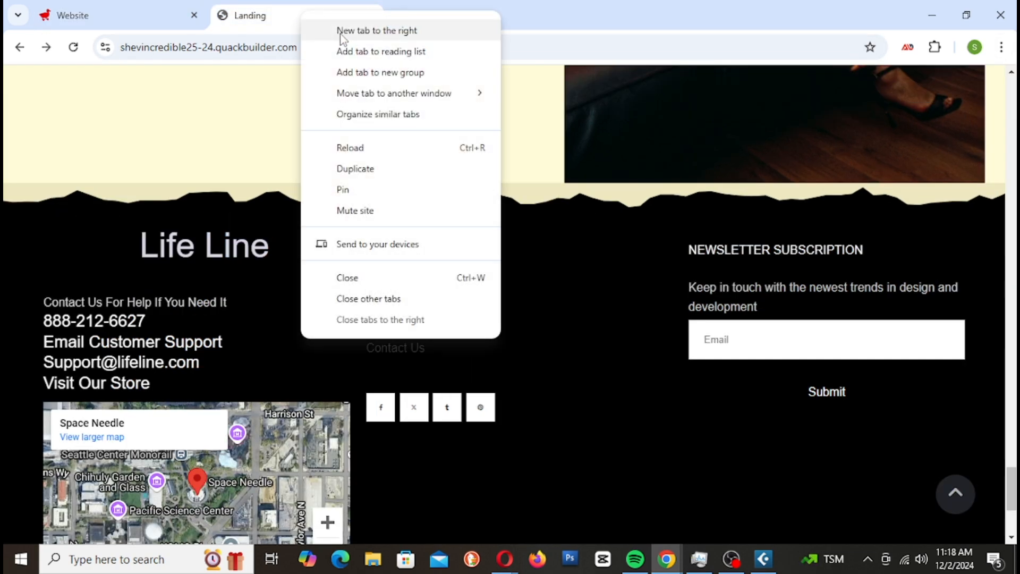
pyautogui.click(384, 153)
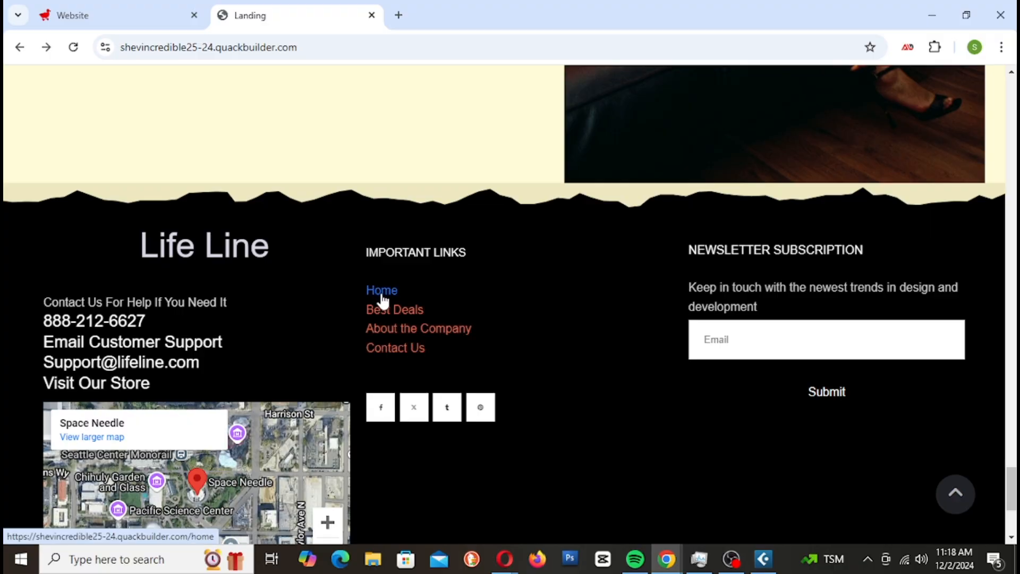
# Examine the published landing page from its header menu down to the footer's Important Links and payment logos
pyautogui.scroll(20, 598, 407)
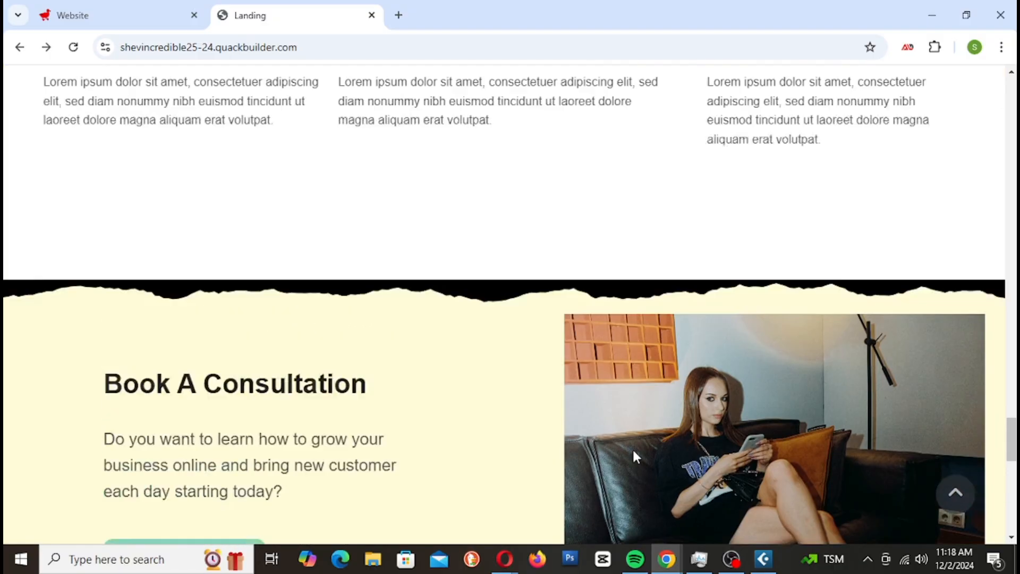
pyautogui.scroll(20, 658, 471)
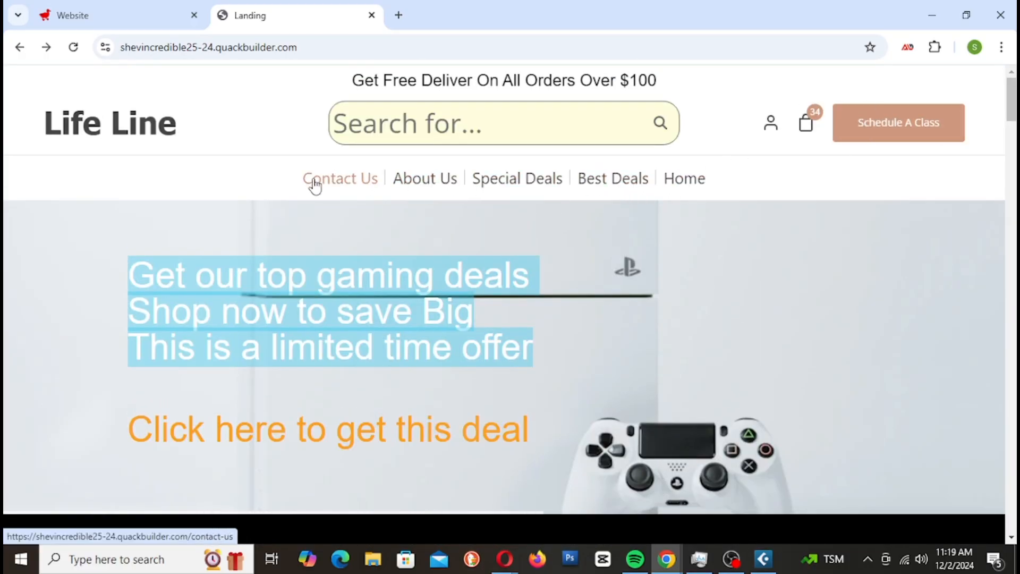
pyautogui.scroll(-1, 510, 217)
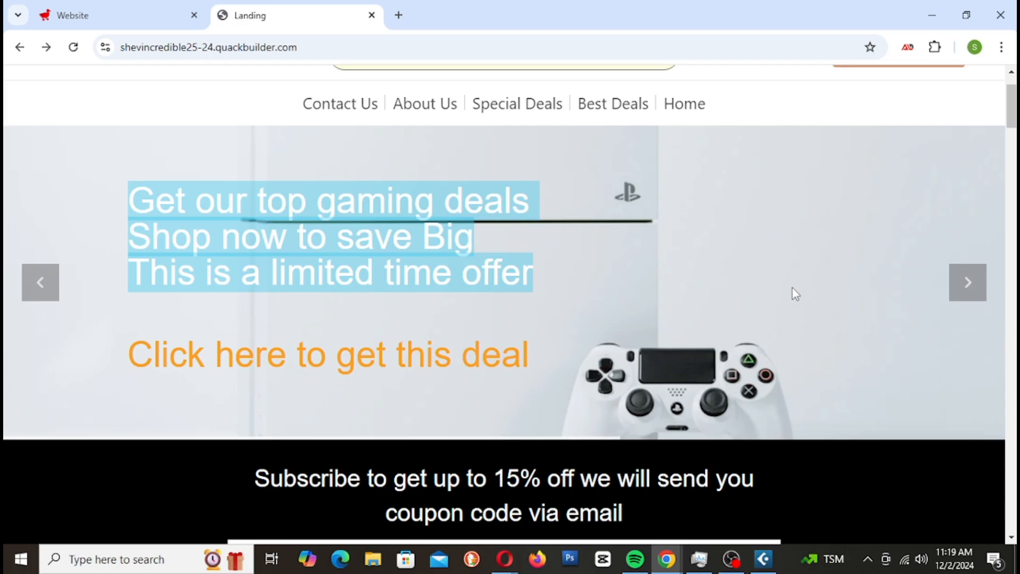
pyautogui.scroll(-9, 792, 292)
pyautogui.scroll(-10, 804, 300)
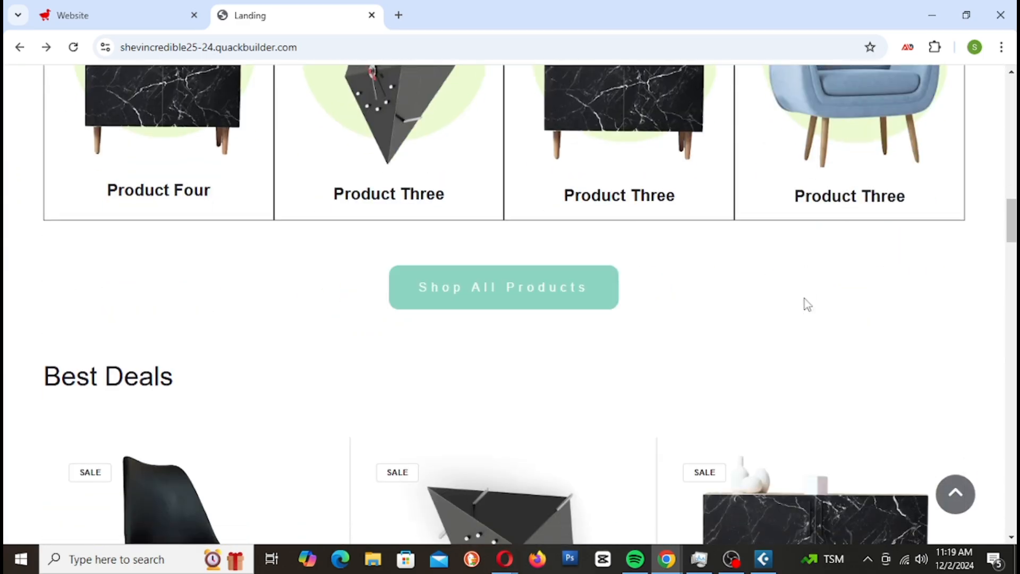
pyautogui.moveTo(1012, 273); pyautogui.dragTo(1011, 527)
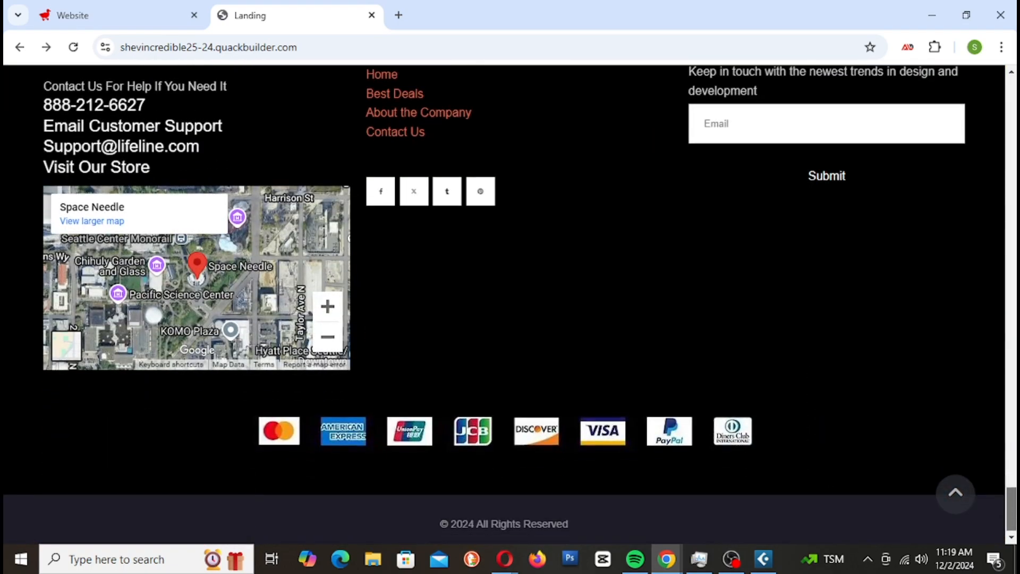
pyautogui.scroll(3, 351, 277)
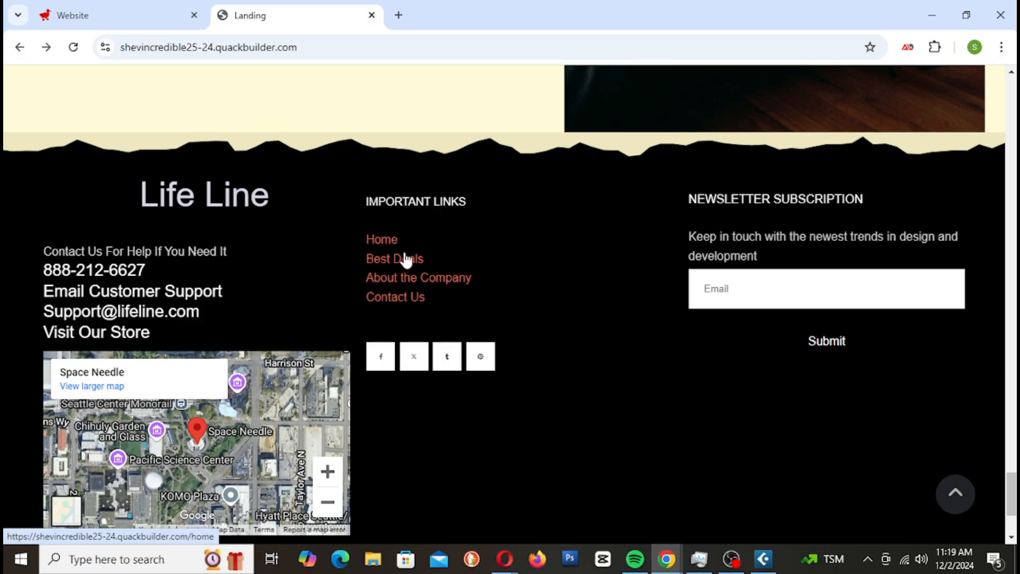
pyautogui.scroll(-3, 724, 422)
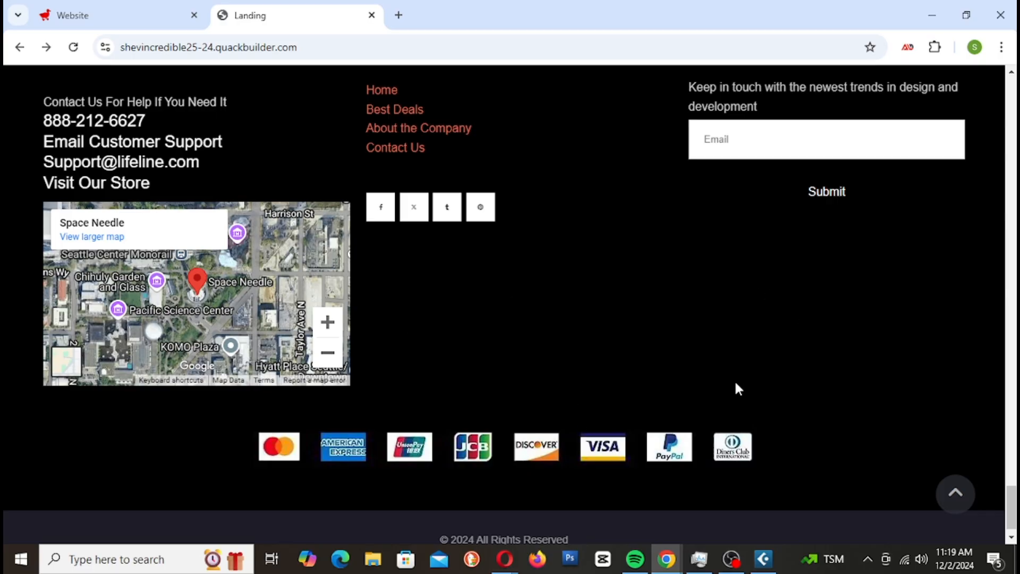
# Return to the website editor and add a Heading widget above the payment card logos in the footer
pyautogui.click(137, 16)
pyautogui.scroll(-5, 753, 302)
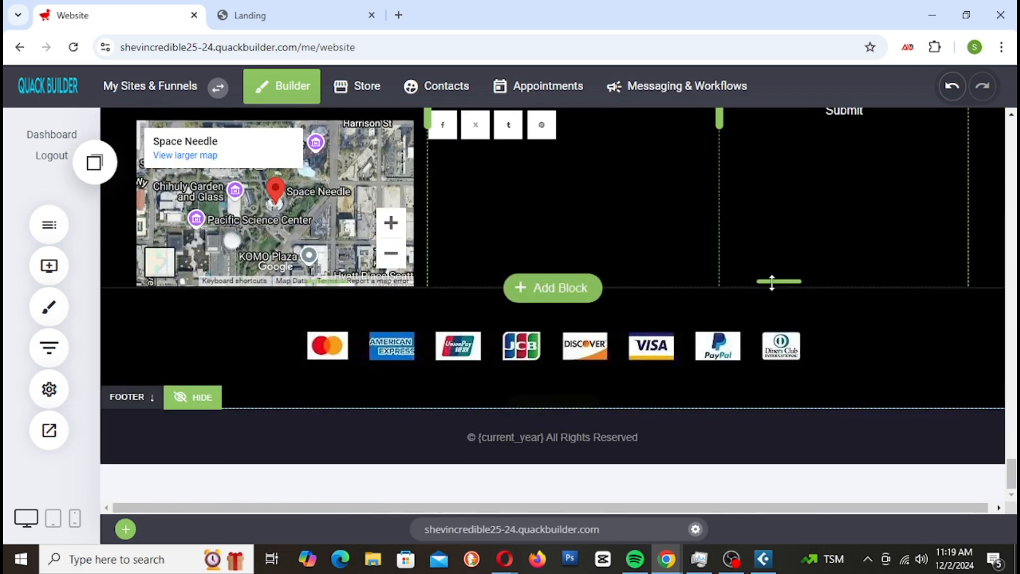
pyautogui.click(48, 265)
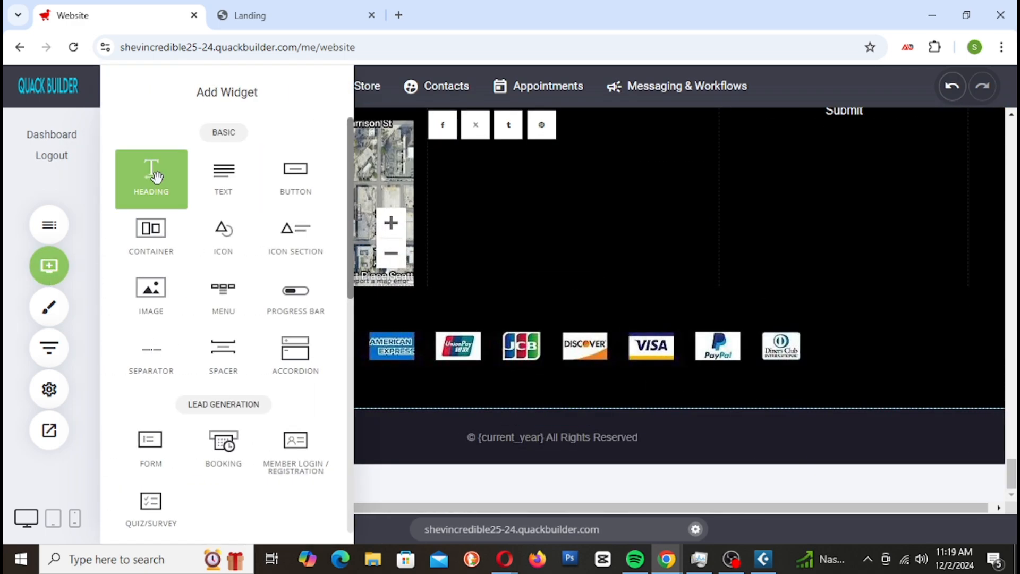
pyautogui.moveTo(170, 183); pyautogui.dragTo(581, 319)
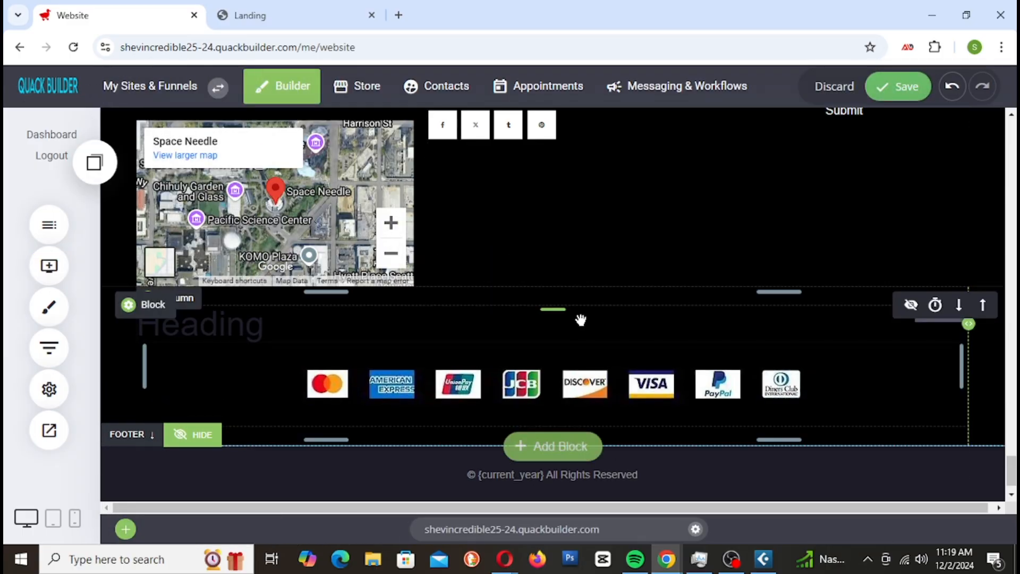
# Replace the new heading's placeholder text with "We Accept All Debet And Master Card"
pyautogui.click(294, 332)
pyautogui.moveTo(266, 329); pyautogui.dragTo(87, 325)
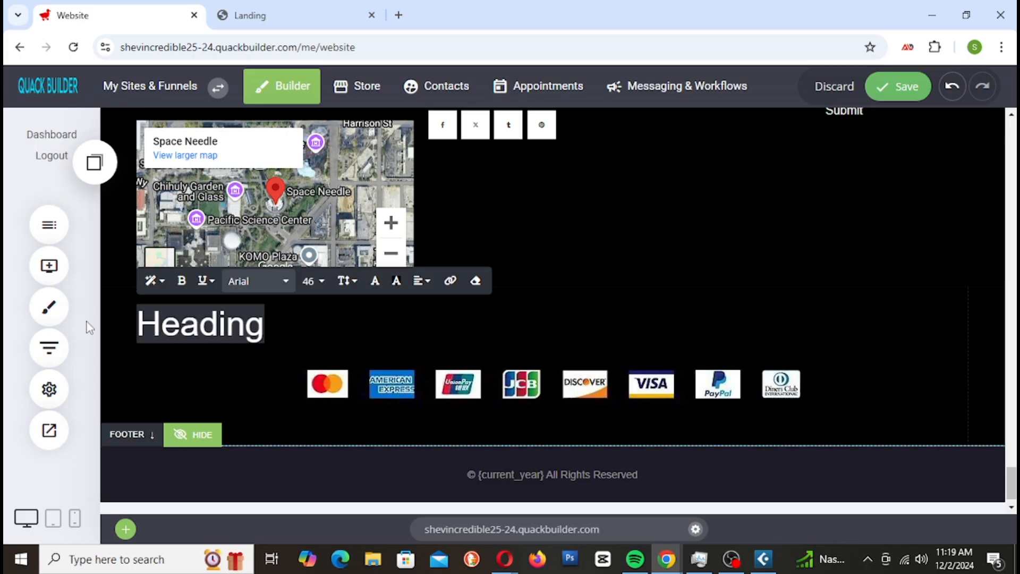
pyautogui.write('We')
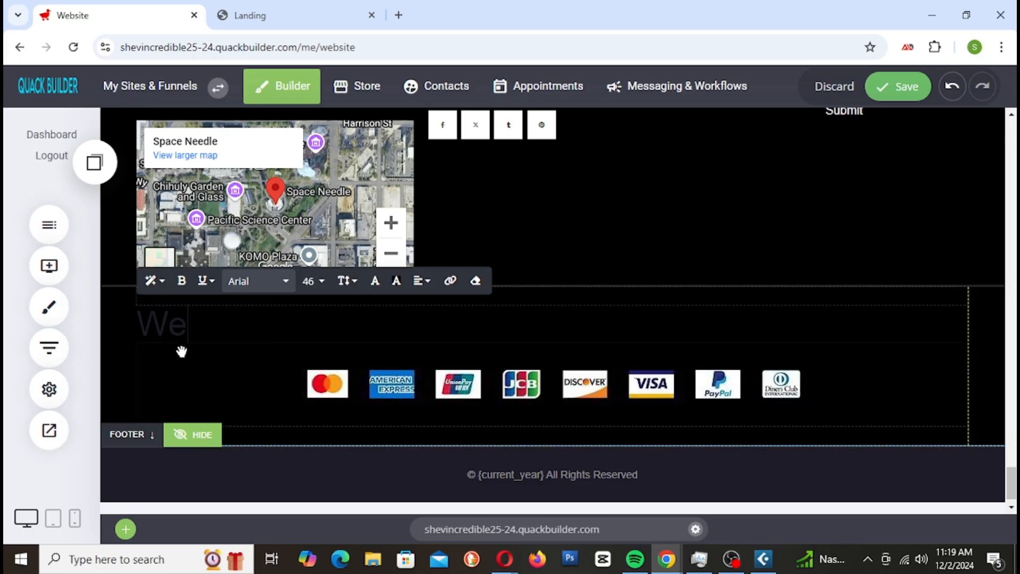
pyautogui.write(' Accept')
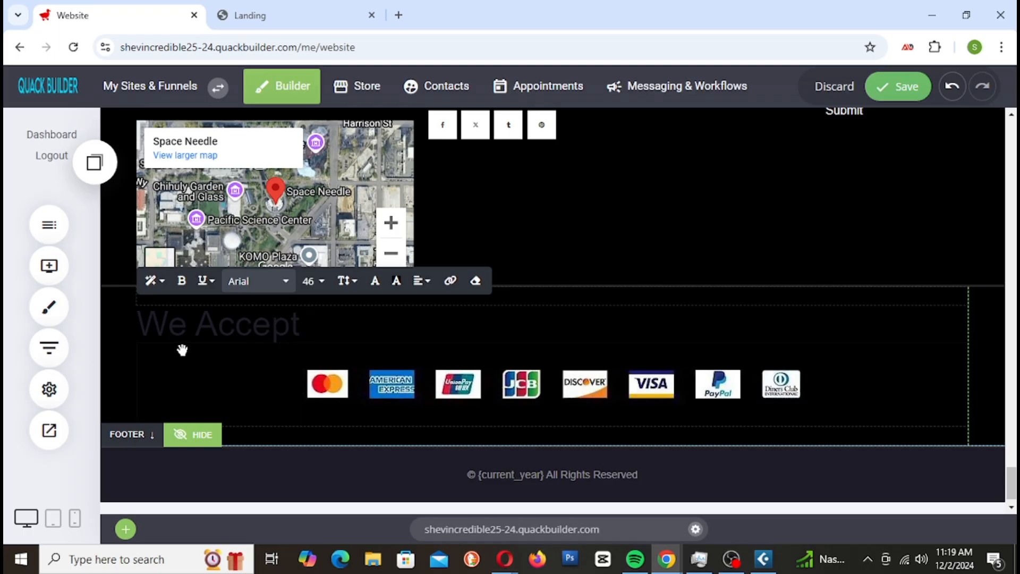
pyautogui.write(' All Debet')
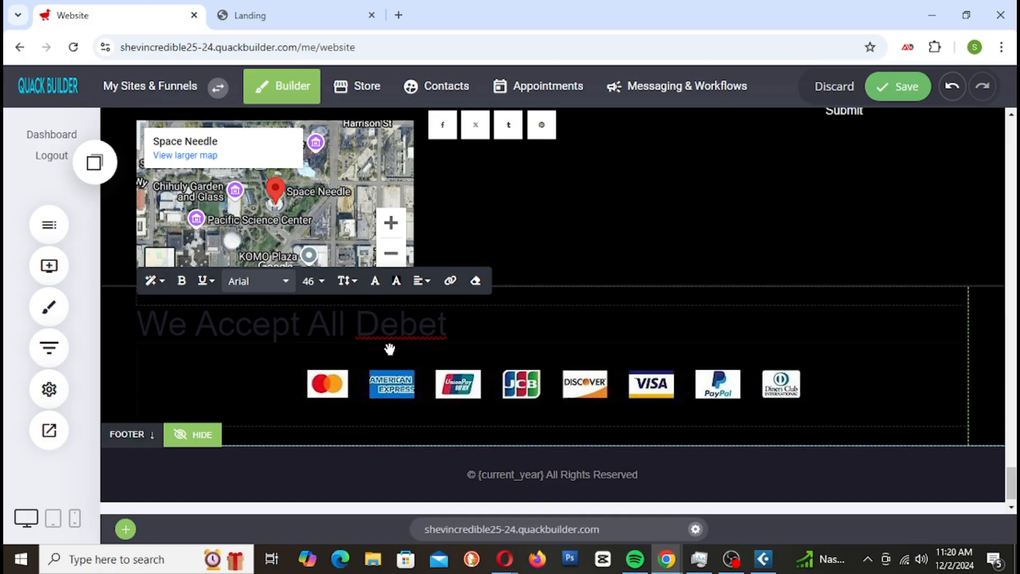
pyautogui.write('A')
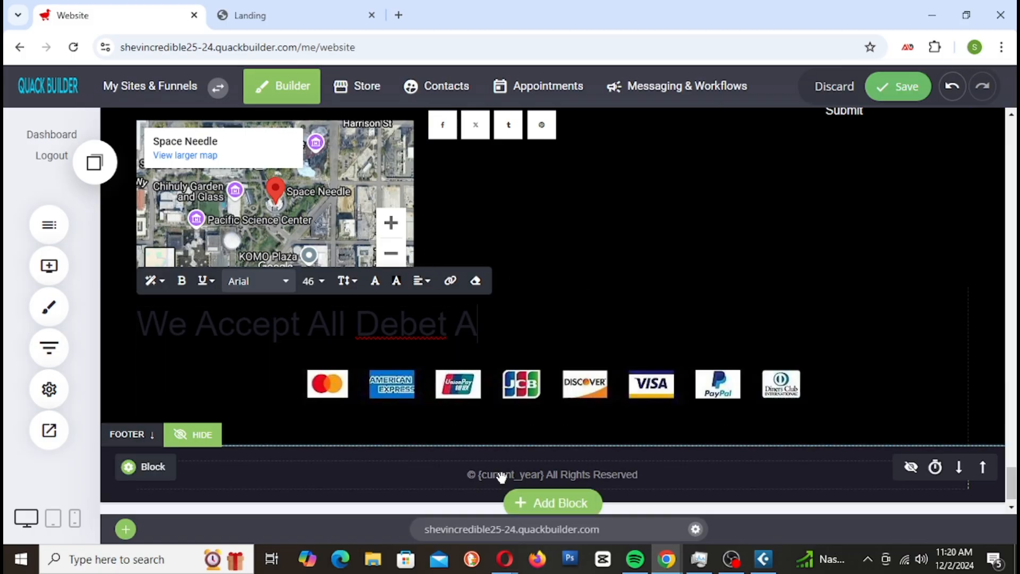
pyautogui.write('nd Mas')
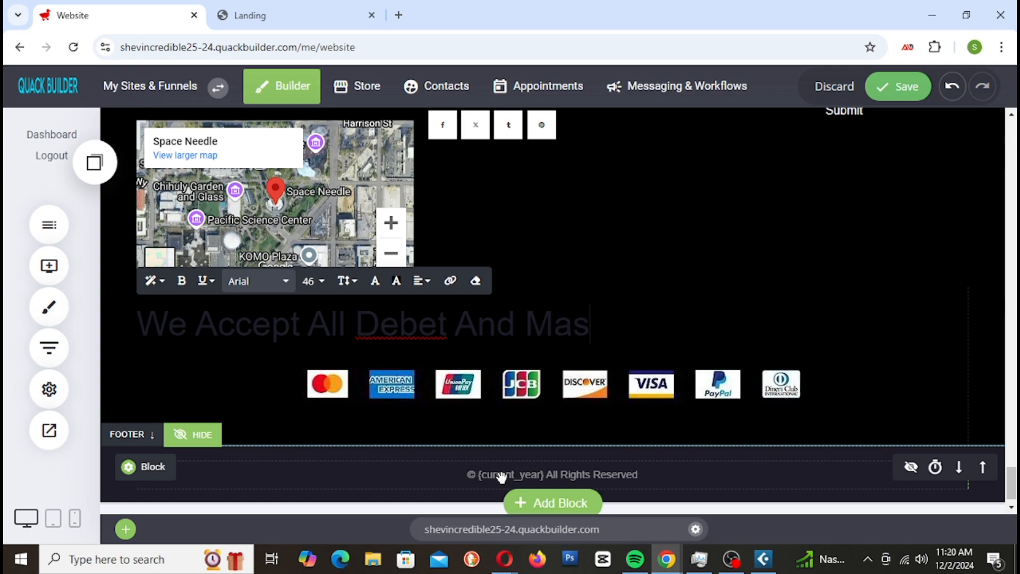
pyautogui.write('ter Card')
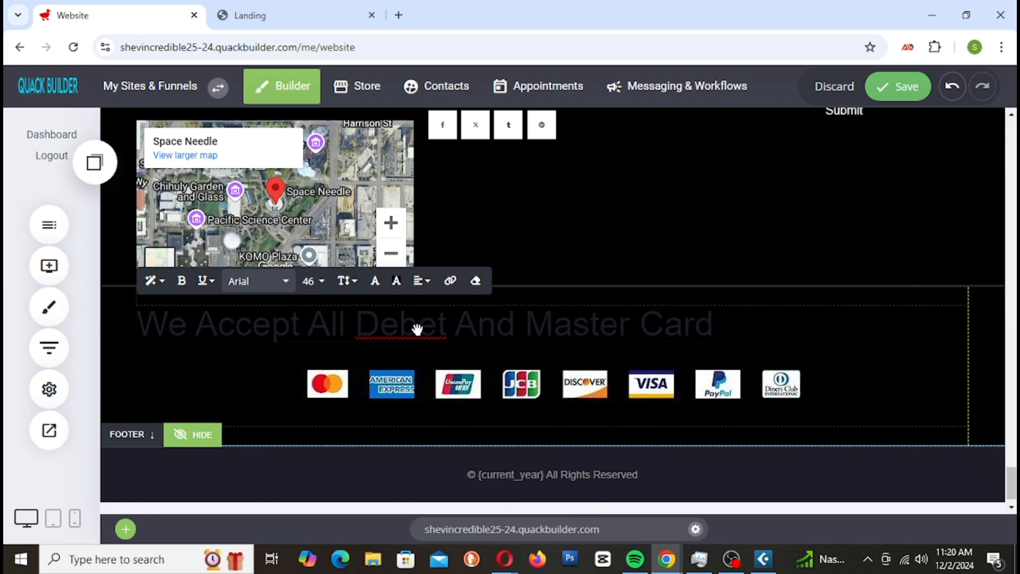
# Correct the misspelled word "Debet" in the payment heading to the suggested spelling "Debit"
pyautogui.moveTo(365, 325); pyautogui.dragTo(448, 330)
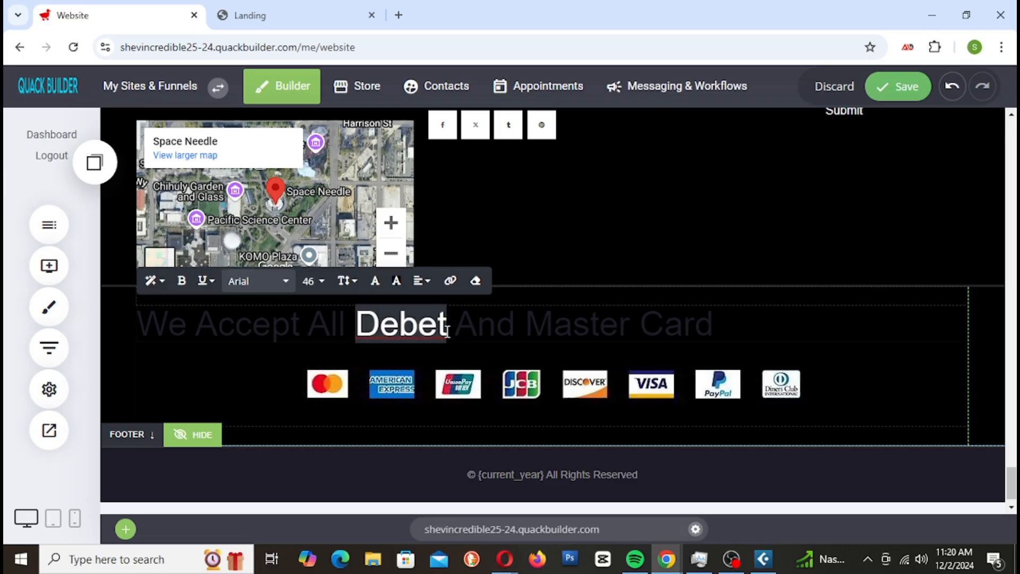
pyautogui.rightClick(415, 323)
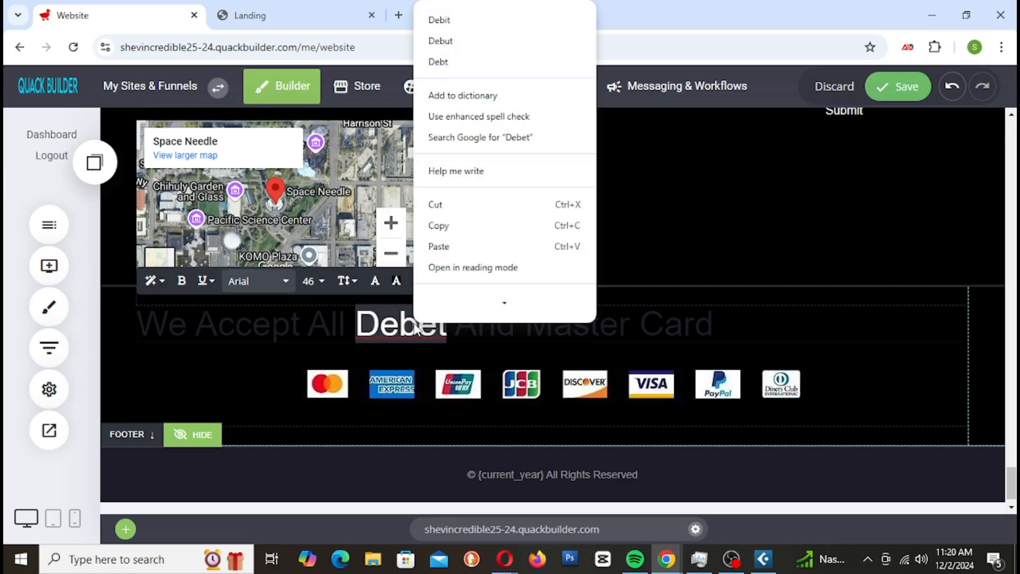
pyautogui.click(477, 23)
# Change the whole payment heading's text color to a light lavender shade
pyautogui.tripleClick(446, 335)
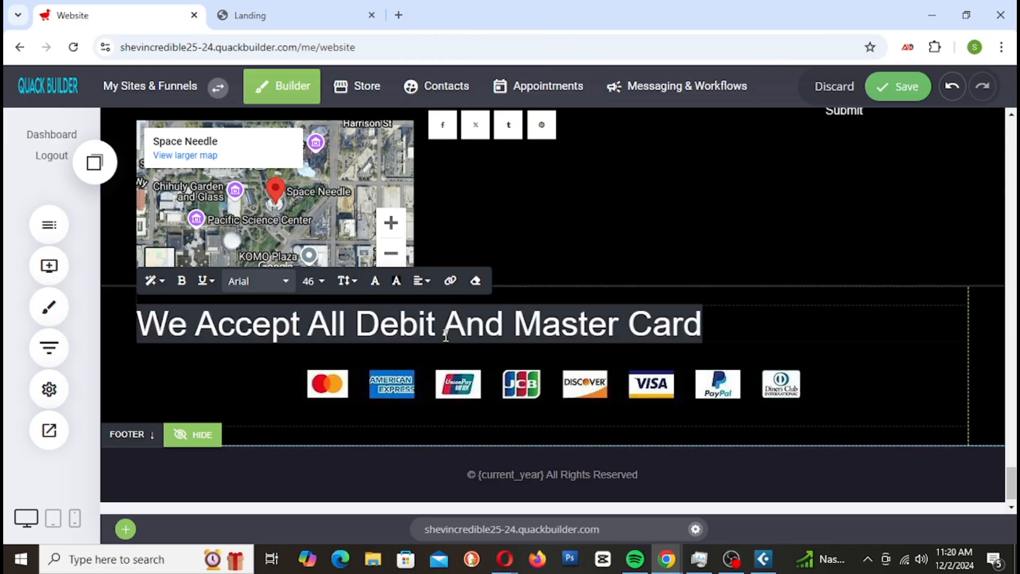
pyautogui.click(375, 282)
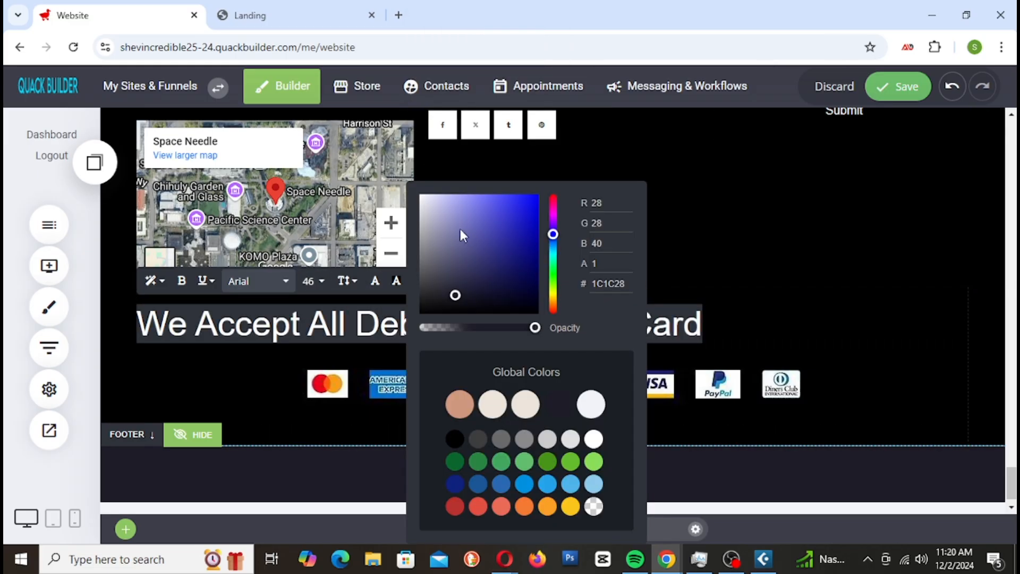
pyautogui.click(422, 218)
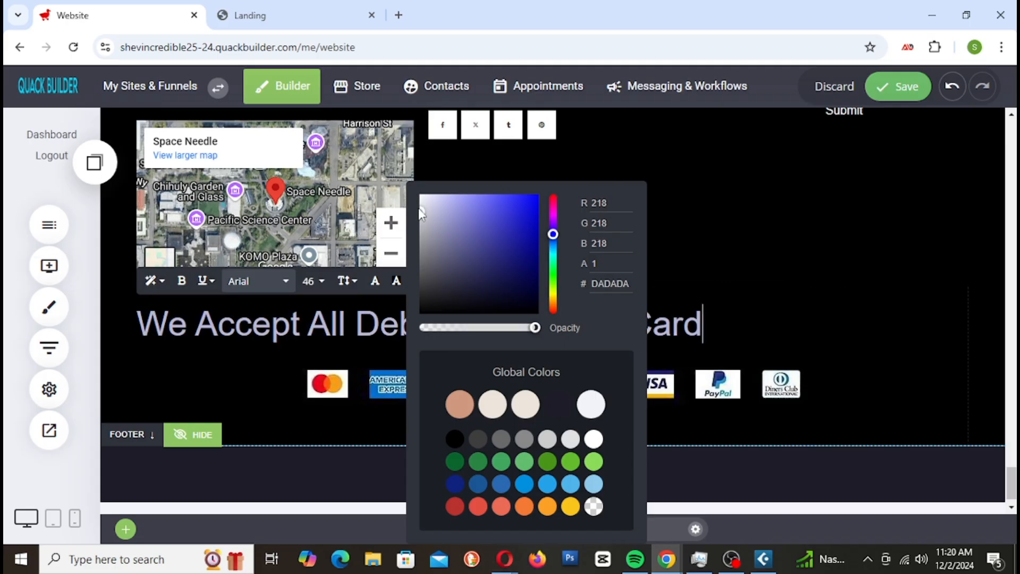
# Center-align the "We Accept All Debit And Master Card" heading above the payment logos
pyautogui.click(355, 333)
pyautogui.click(393, 330)
pyautogui.doubleClick(393, 330)
pyautogui.tripleClick(393, 330)
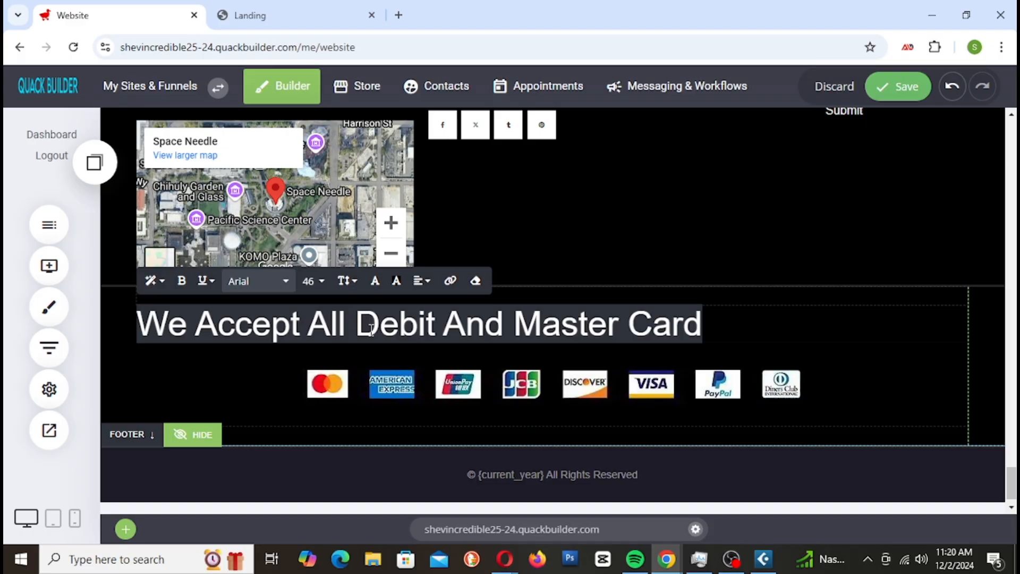
pyautogui.click(423, 280)
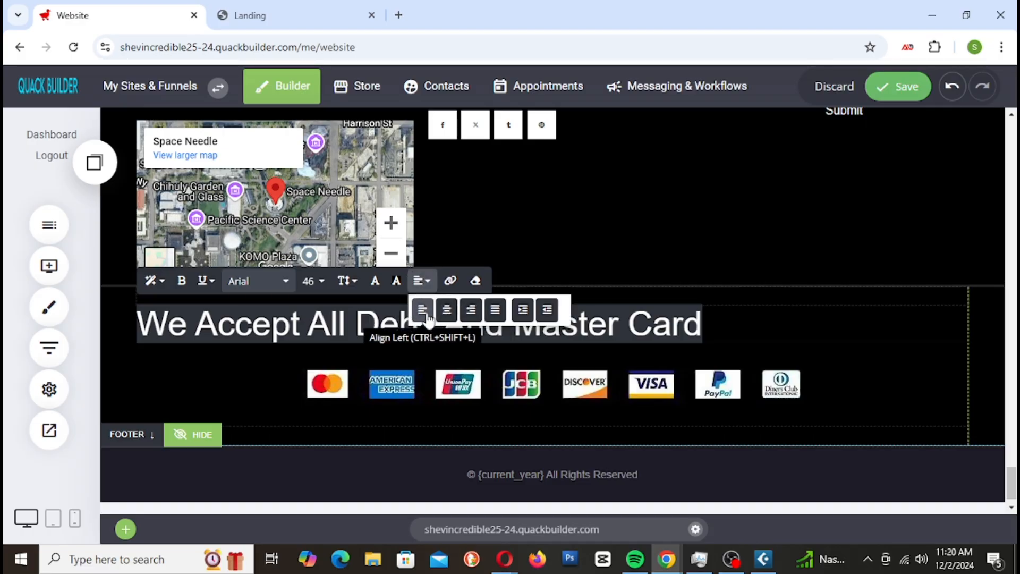
pyautogui.click(447, 310)
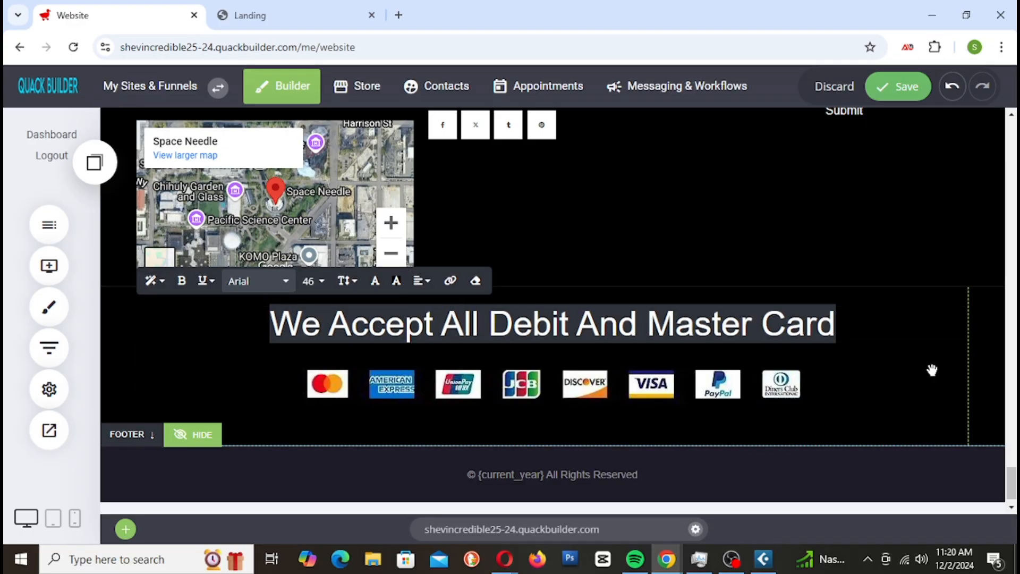
pyautogui.click(990, 344)
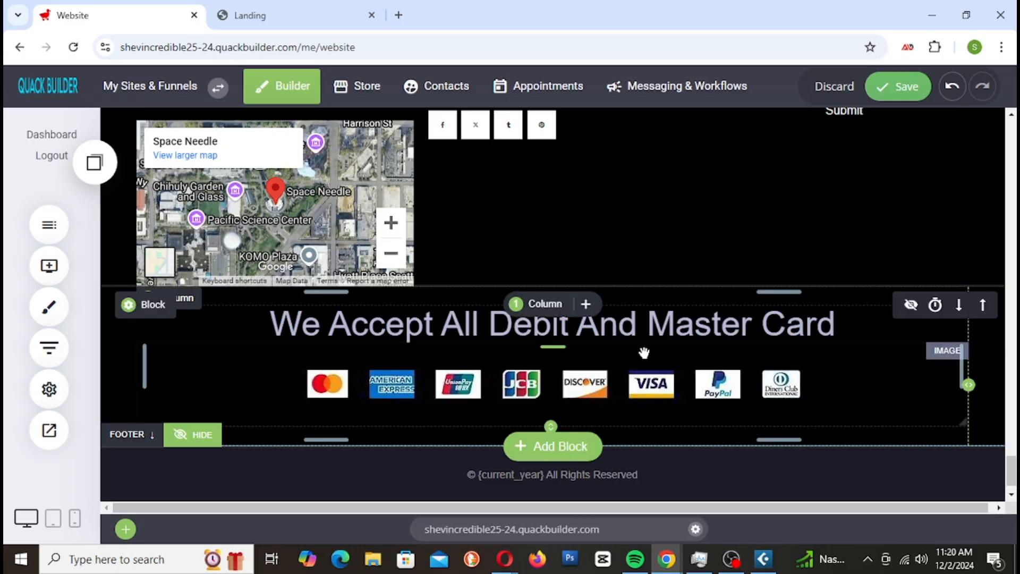
# Save the website and reload the published landing page to view the payment heading in the footer
pyautogui.moveTo(641, 305); pyautogui.dragTo(643, 301)
pyautogui.click(914, 97)
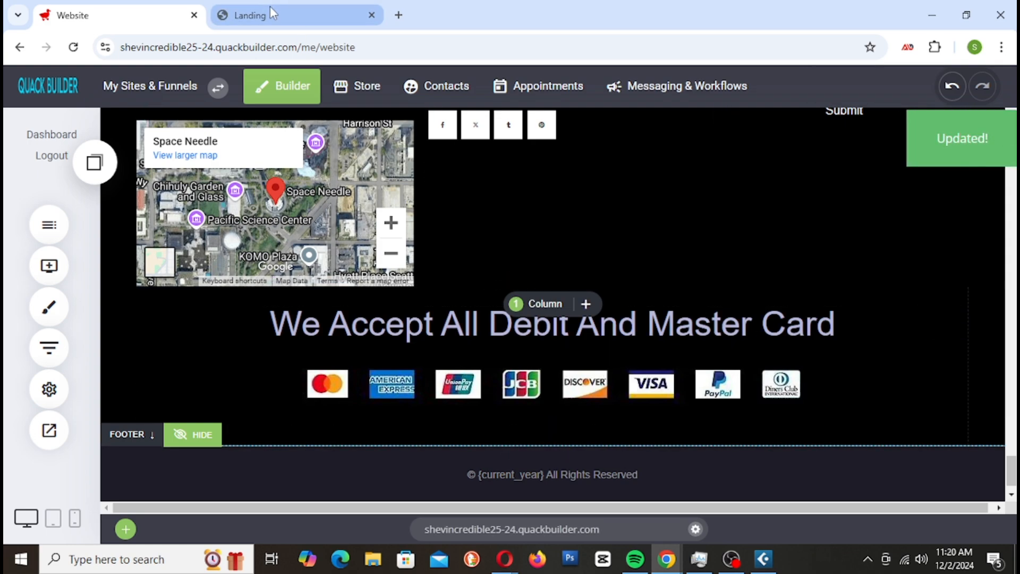
pyautogui.click(273, 13)
pyautogui.rightClick(272, 8)
pyautogui.click(335, 145)
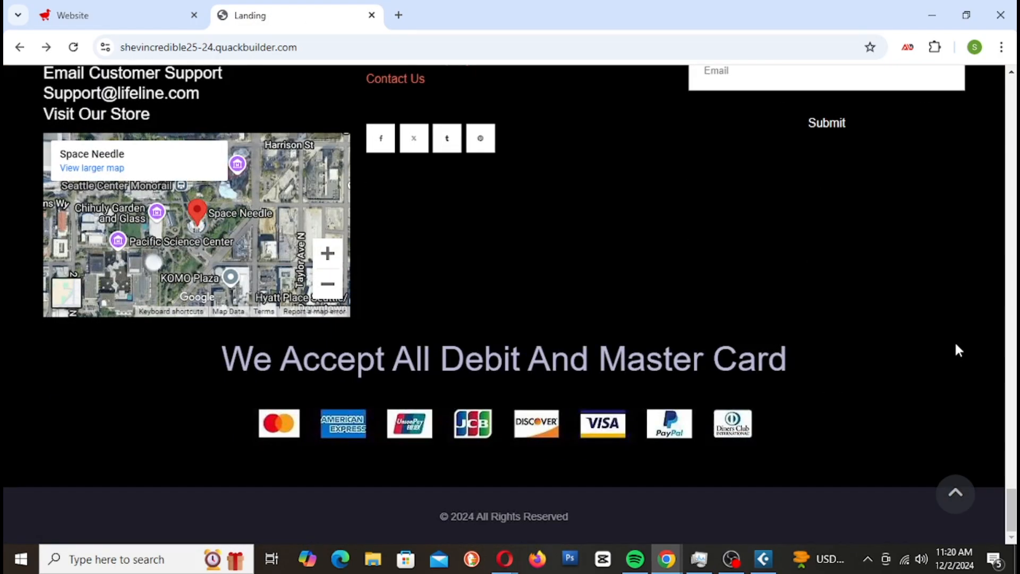
# Return to the website editor, set the payment heading's font size to 36 and adjust its line height
pyautogui.click(142, 9)
pyautogui.click(357, 325)
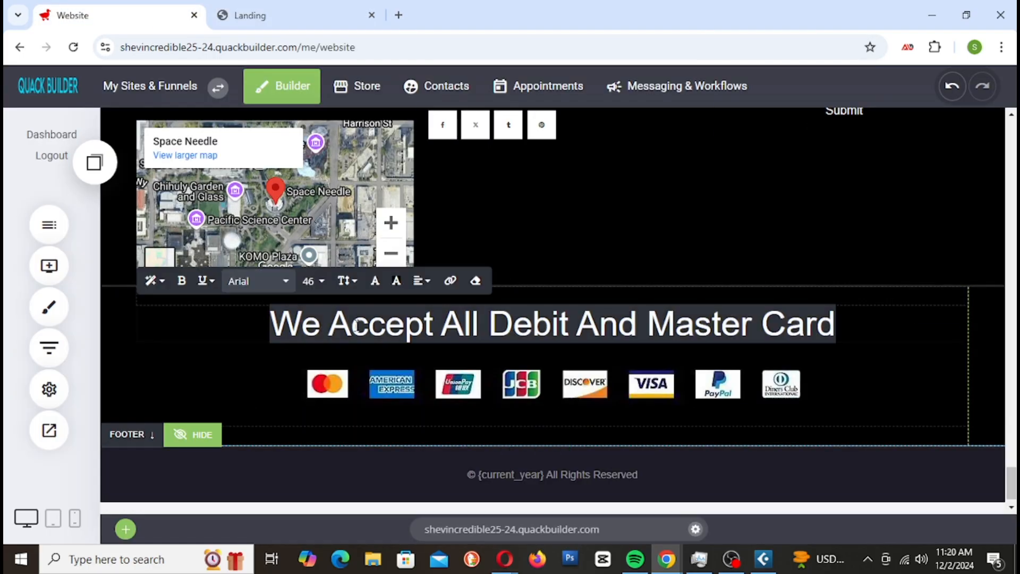
pyautogui.click(318, 284)
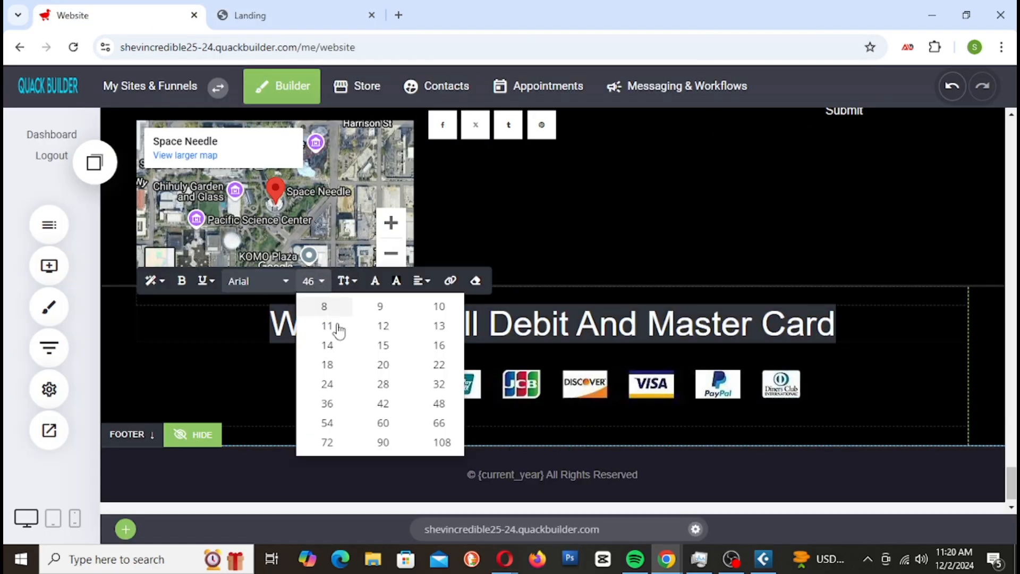
pyautogui.click(346, 403)
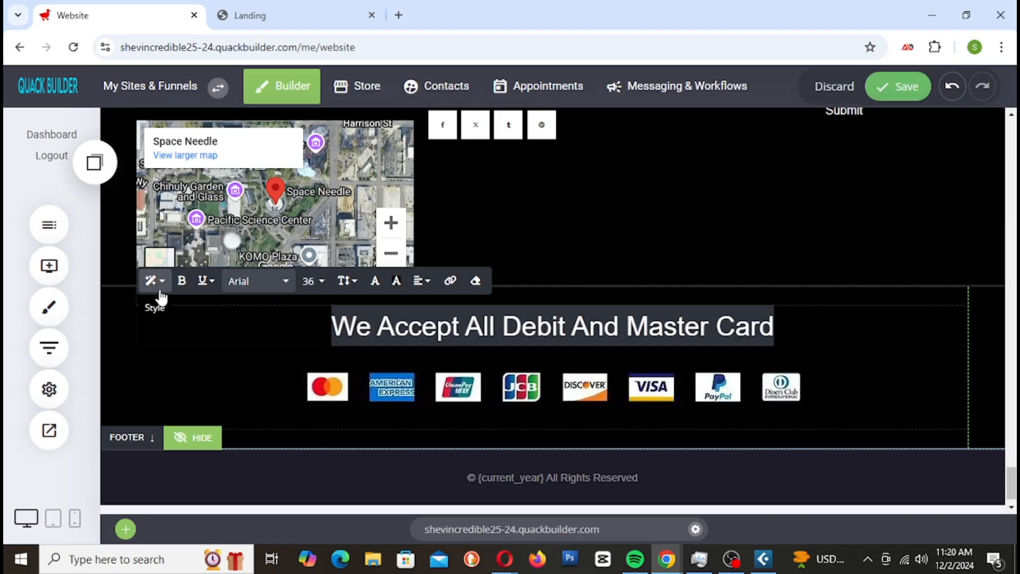
pyautogui.click(347, 281)
pyautogui.click(364, 345)
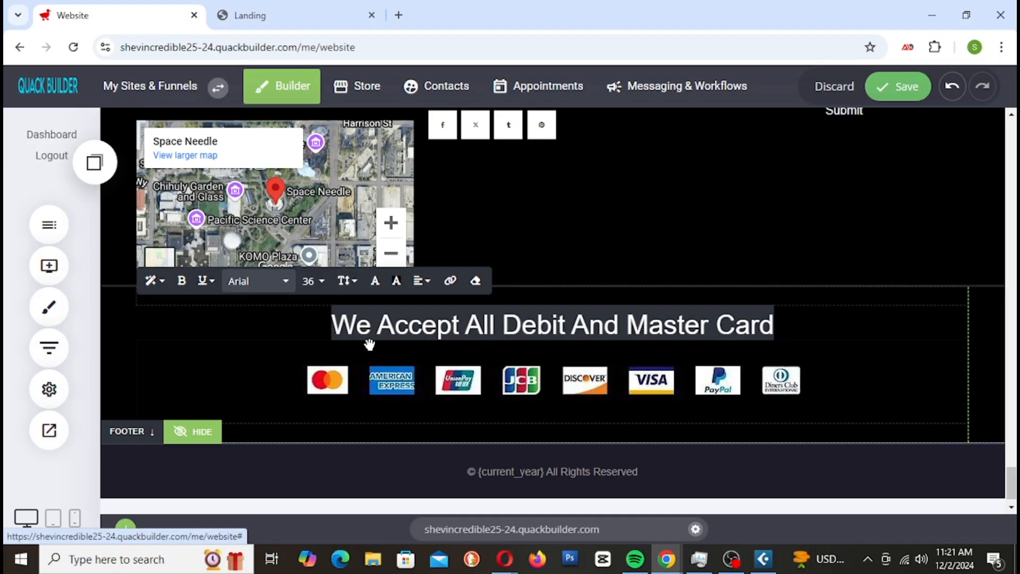
pyautogui.click(342, 287)
pyautogui.click(338, 287)
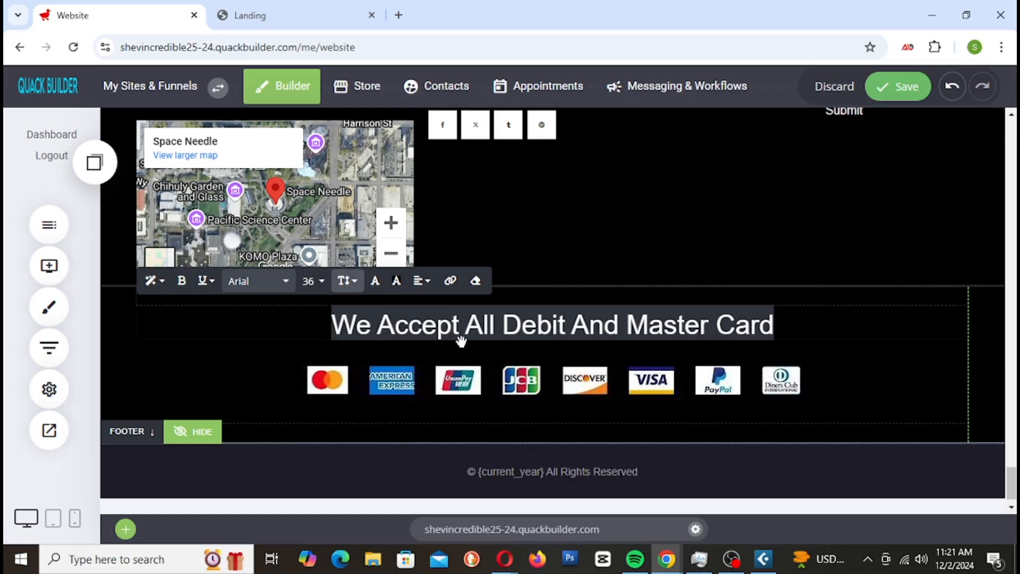
pyautogui.click(375, 280)
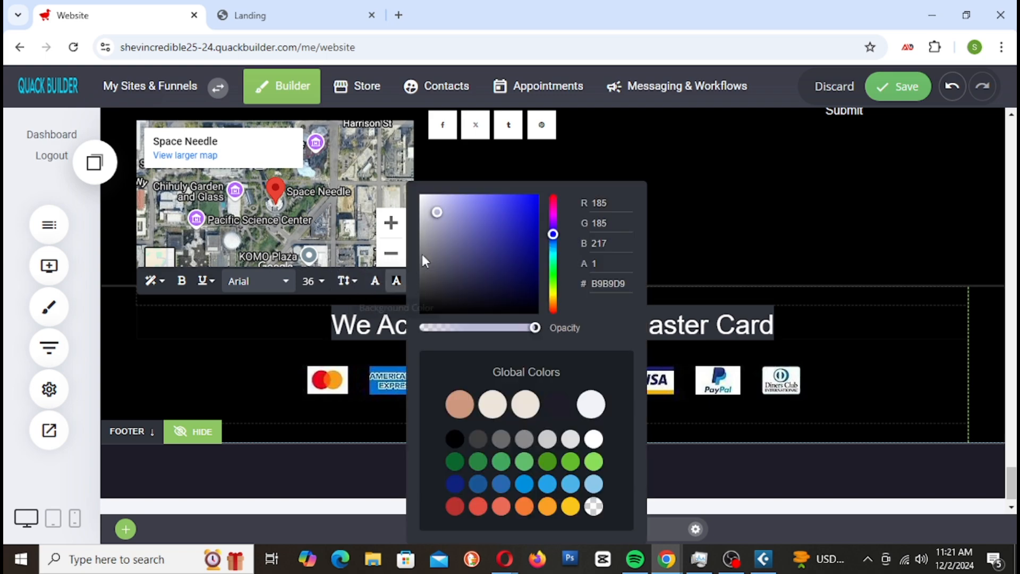
pyautogui.click(982, 348)
# Save the website changes and reload the published landing page to check the resized payment heading
pyautogui.click(908, 89)
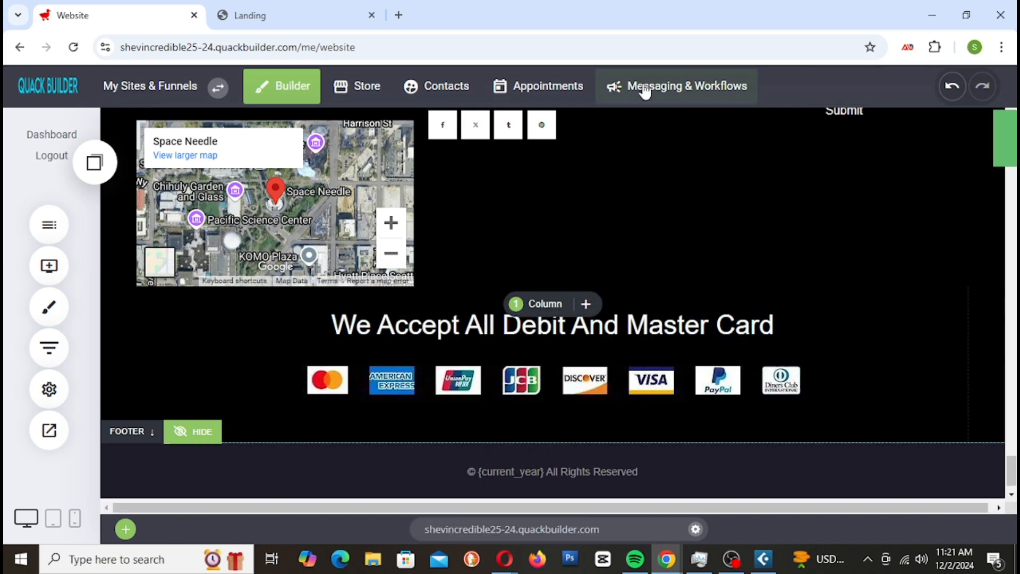
pyautogui.click(285, 8)
pyautogui.rightClick(272, 8)
pyautogui.click(333, 157)
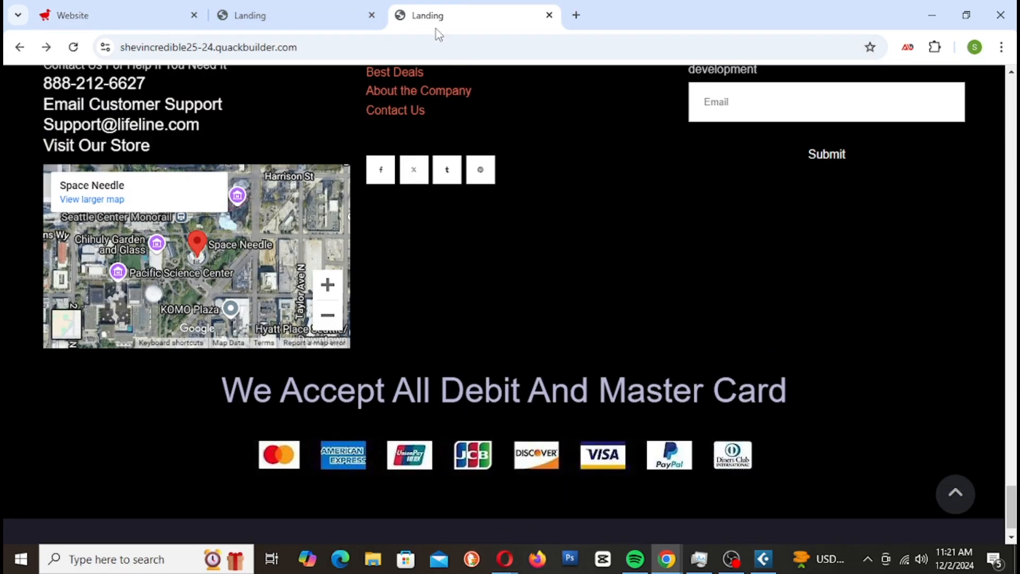
pyautogui.hotkey('ctrl', 'w')
pyautogui.rightClick(317, 24)
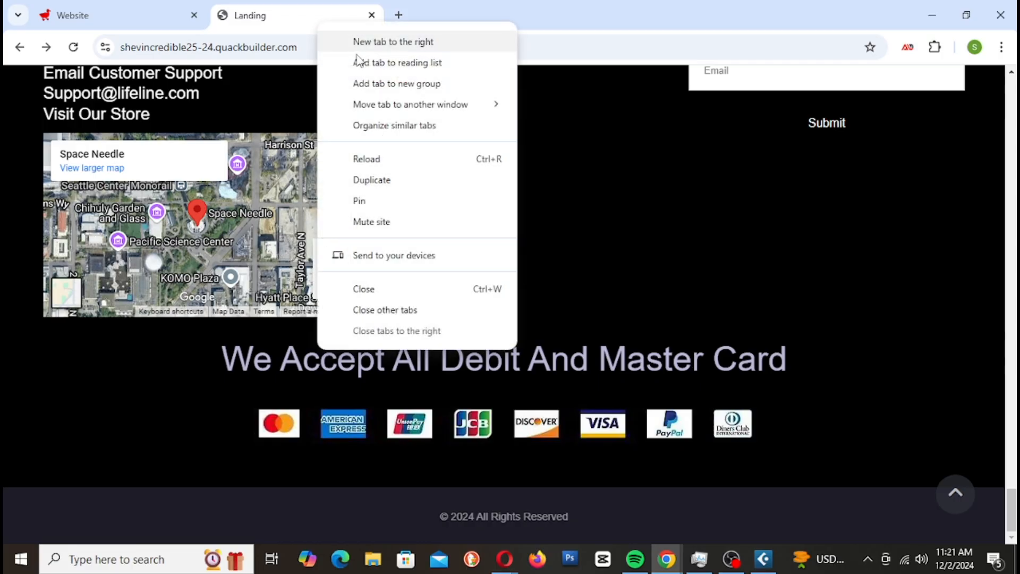
pyautogui.click(386, 158)
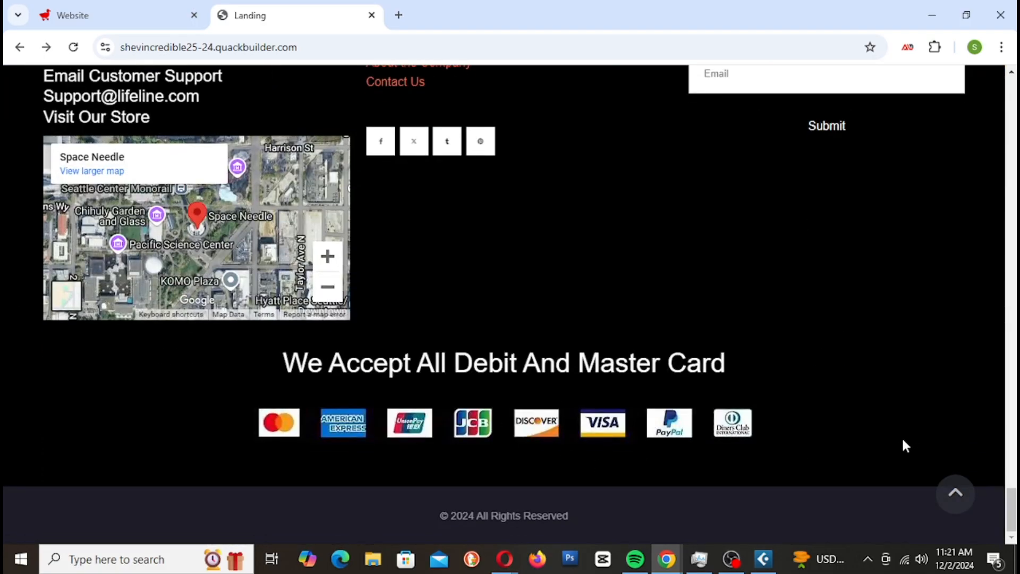
# Review the published landing page, examining its footer, banner, subscription form, shop categories and product deals
pyautogui.scroll(6, 923, 427)
pyautogui.scroll(-6, 910, 435)
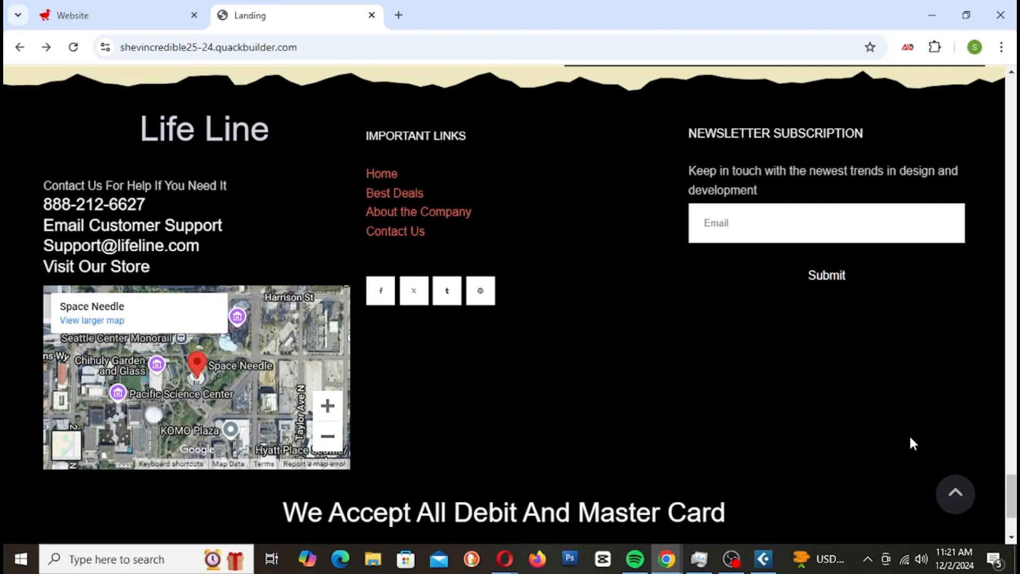
pyautogui.scroll(20, 909, 444)
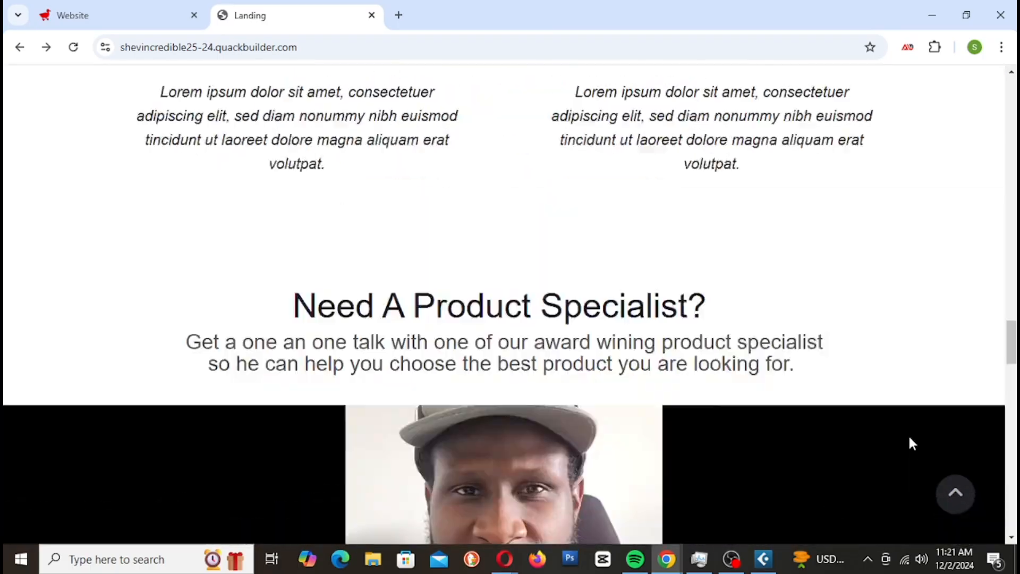
pyautogui.scroll(20, 912, 445)
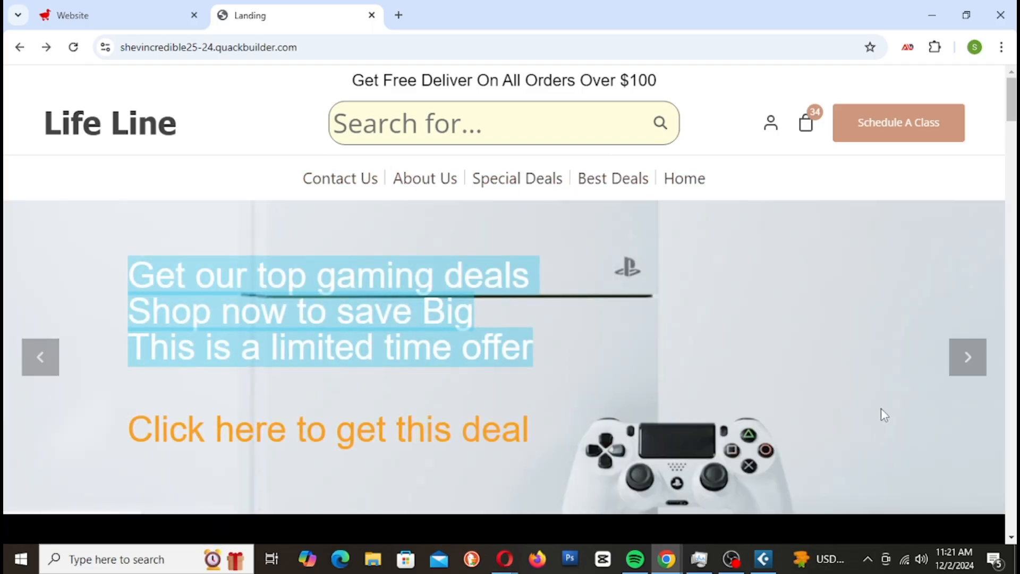
pyautogui.scroll(-6, 789, 313)
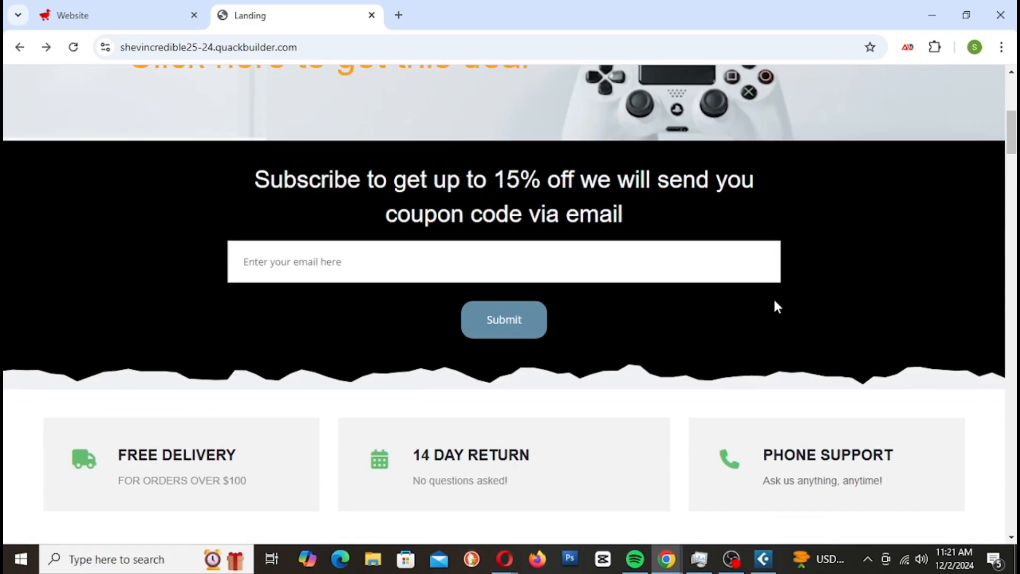
pyautogui.scroll(-5, 776, 300)
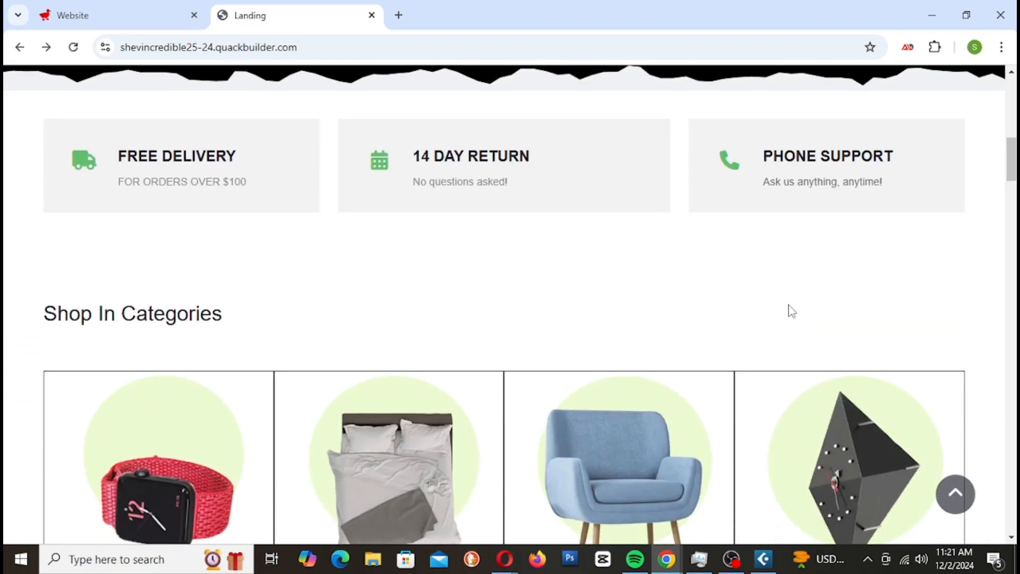
pyautogui.scroll(-6, 638, 207)
pyautogui.scroll(-8, 640, 213)
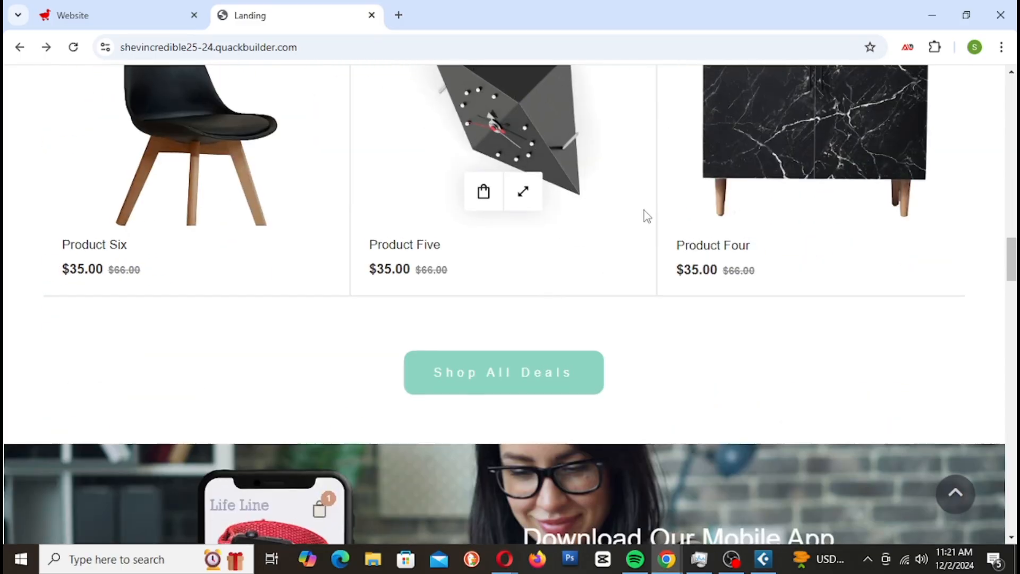
# Open the store's shopping cart from the page header and proceed to checkout
pyautogui.press('Home')
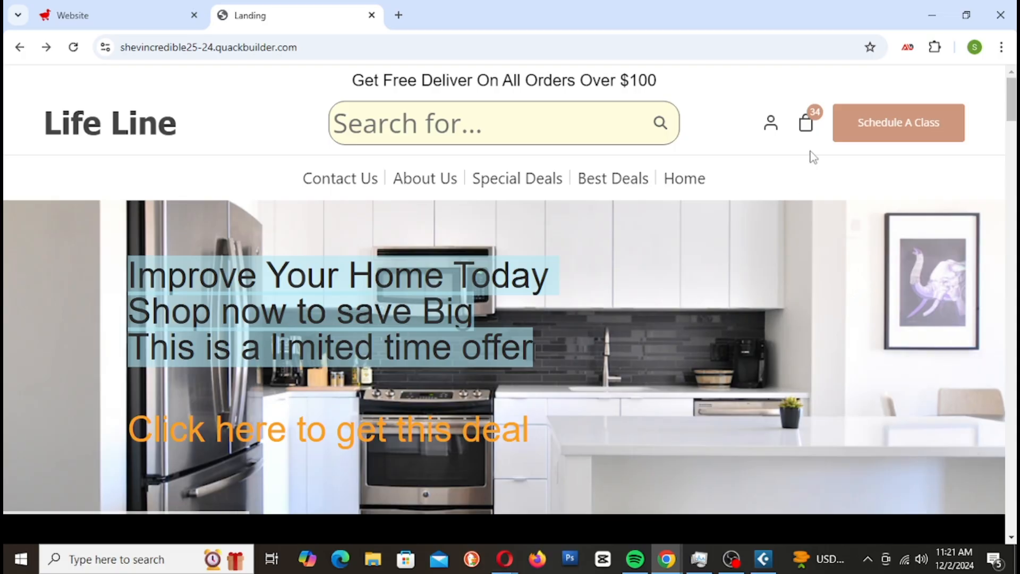
pyautogui.click(805, 124)
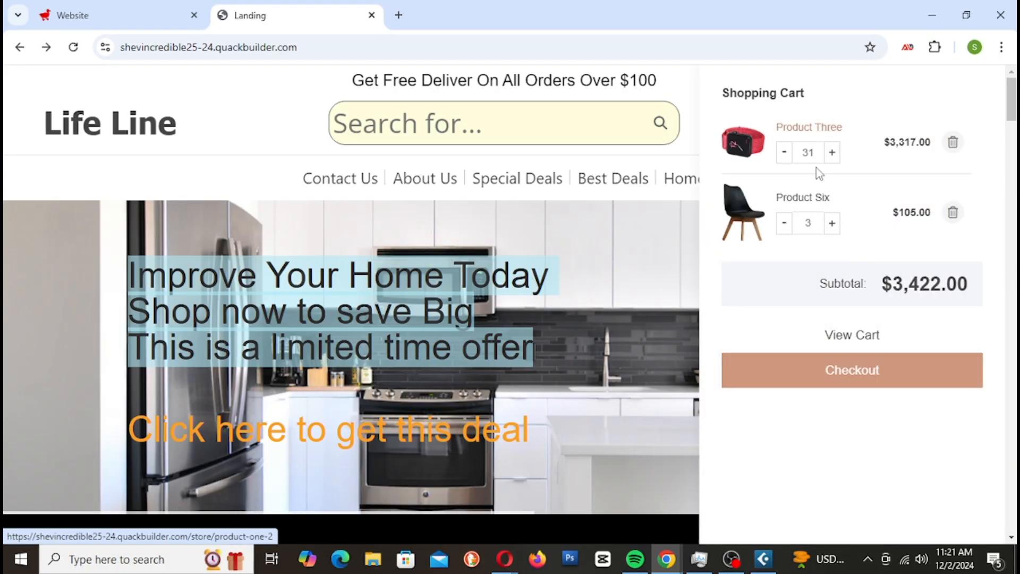
pyautogui.click(915, 376)
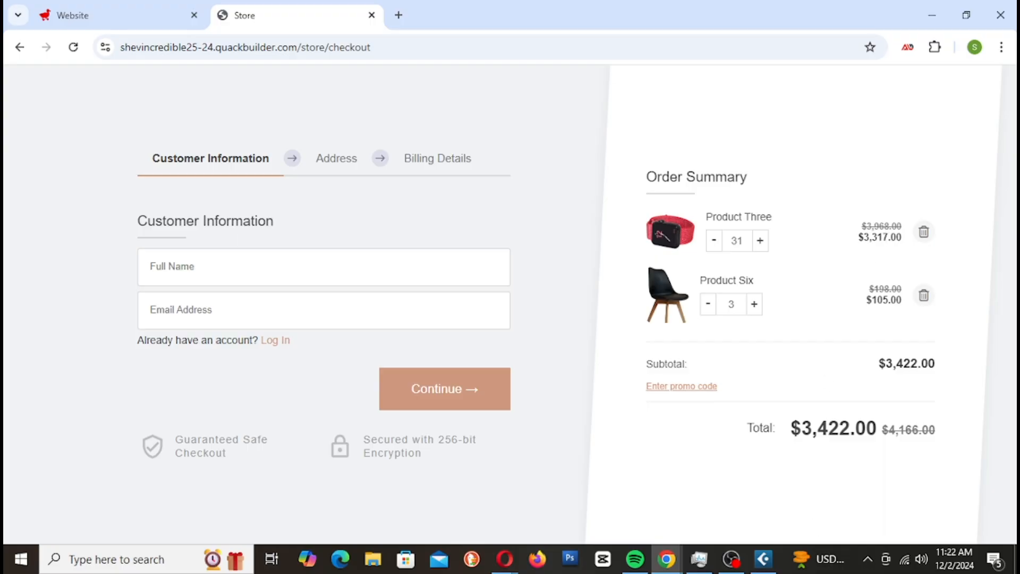
# Highlight the order total in the checkout's order summary to compare the discounted and original amounts
pyautogui.moveTo(792, 430); pyautogui.dragTo(910, 429)
pyautogui.click(906, 488)
pyautogui.tripleClick(906, 430)
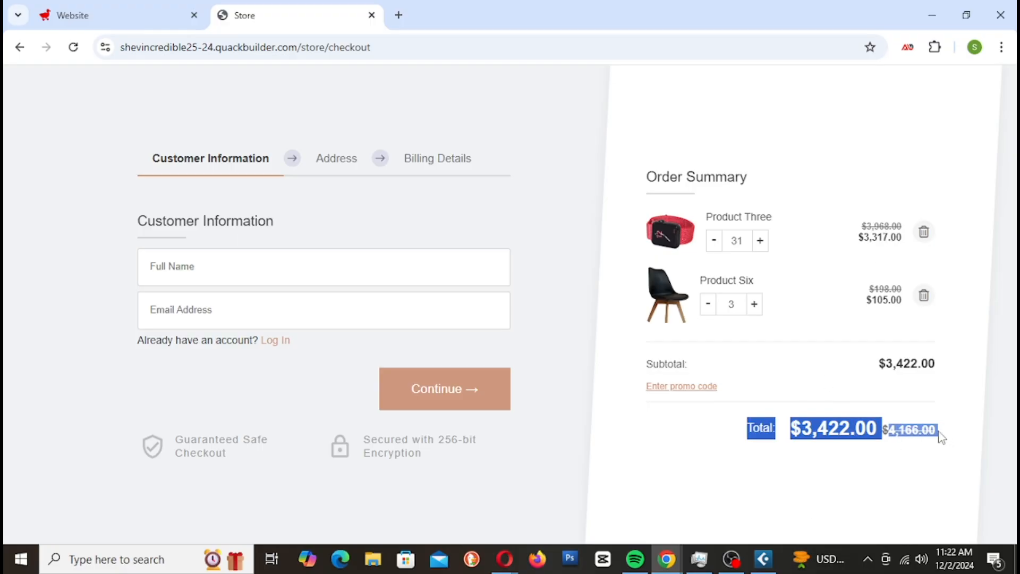
pyautogui.tripleClick(941, 433)
pyautogui.doubleClick(933, 428)
pyautogui.click(938, 430)
pyautogui.tripleClick(940, 431)
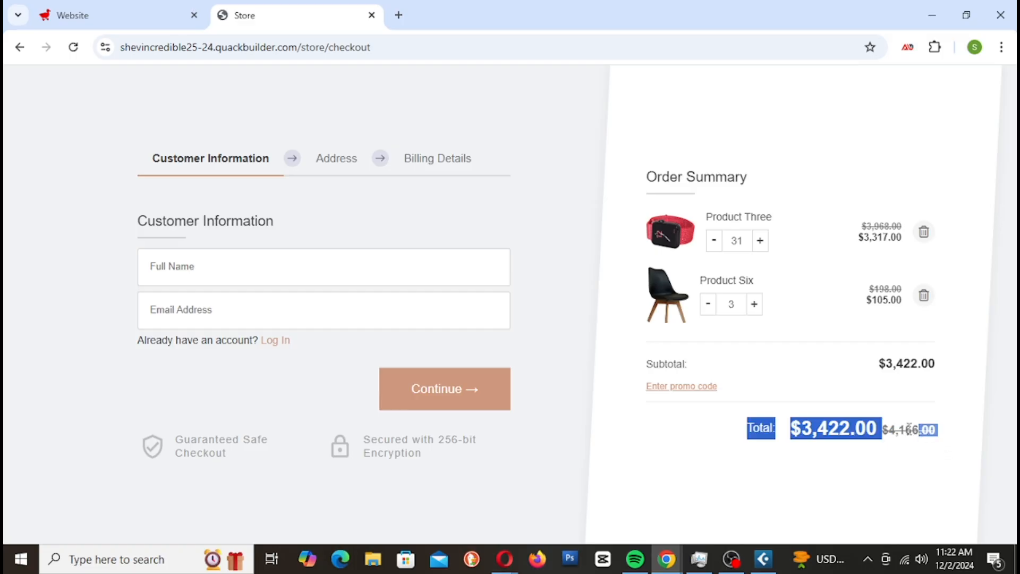
pyautogui.click(876, 497)
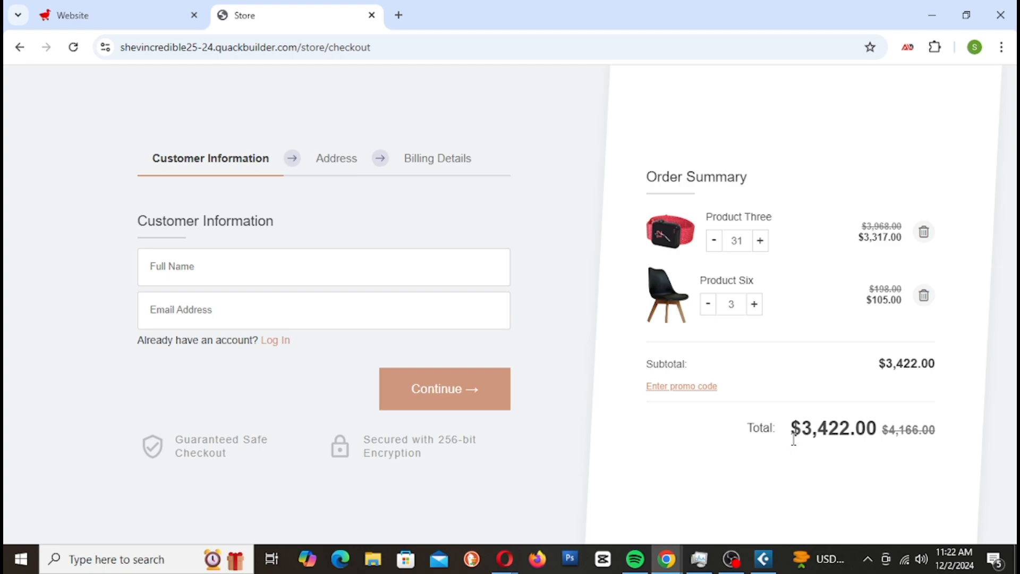
pyautogui.moveTo(836, 437); pyautogui.dragTo(878, 433)
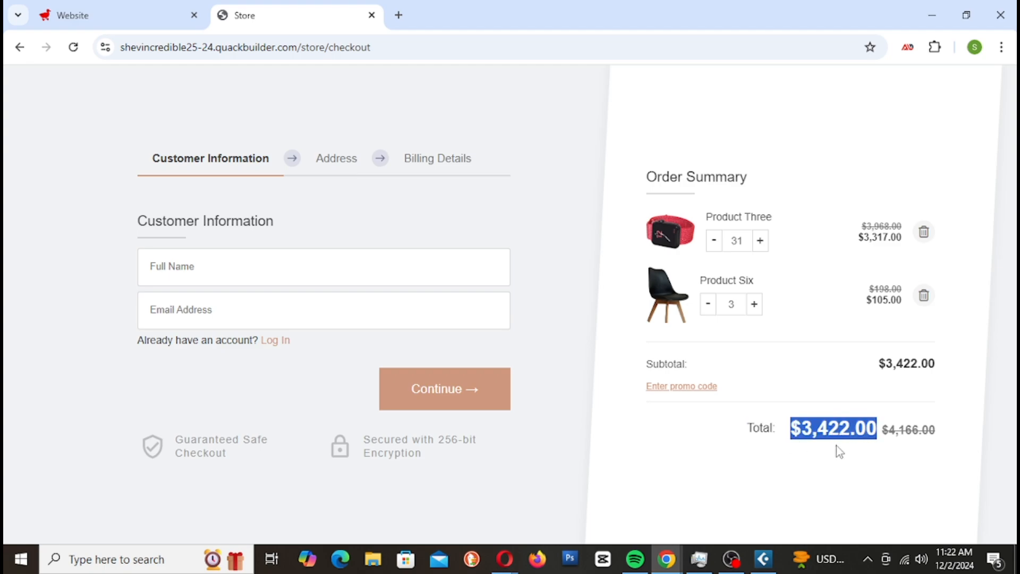
pyautogui.click(804, 487)
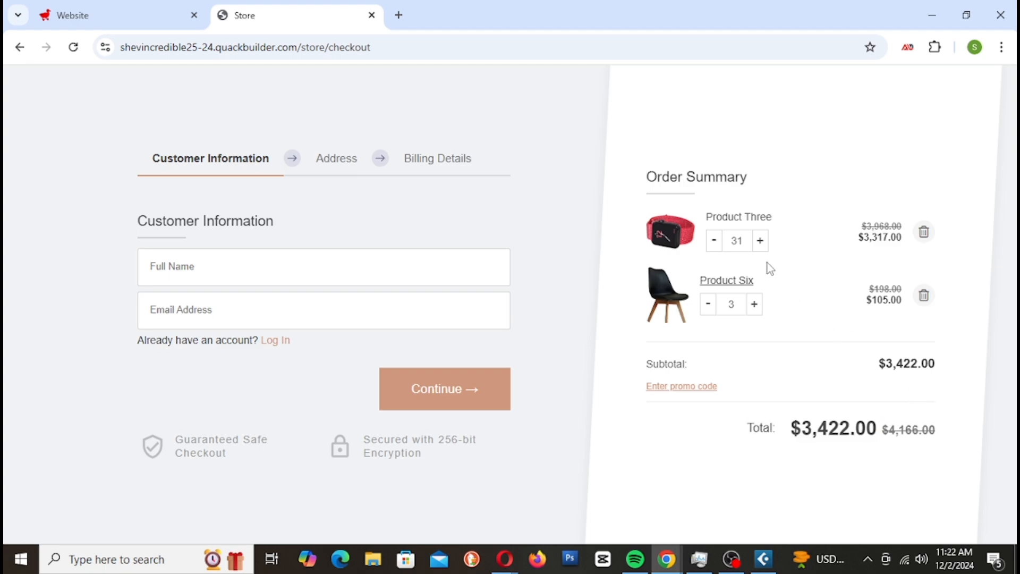
# Set the quantities of Product Three and Product Six to 1 in the order summary
pyautogui.doubleClick(746, 241)
pyautogui.write('1')
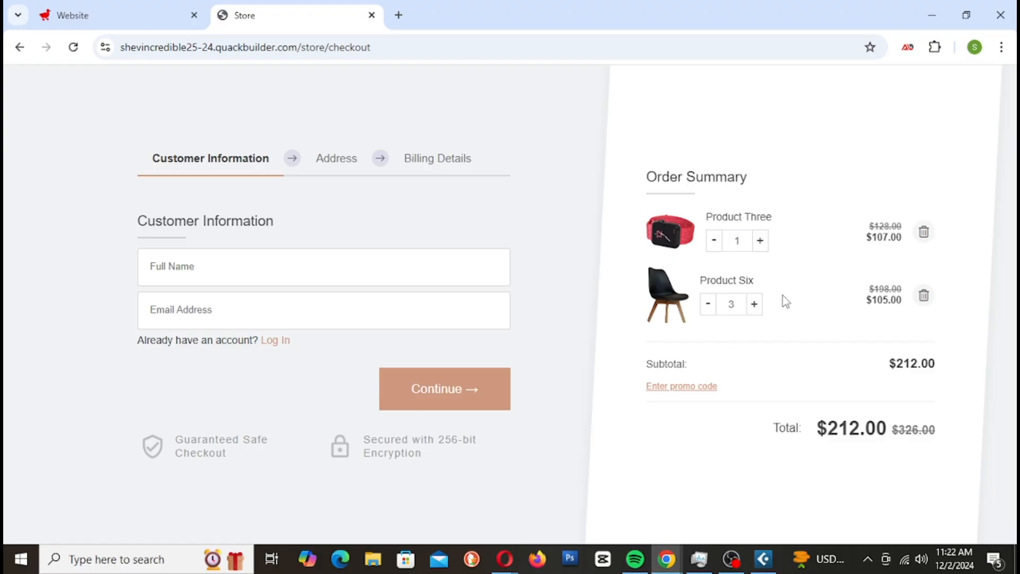
pyautogui.doubleClick(740, 305)
pyautogui.write('1')
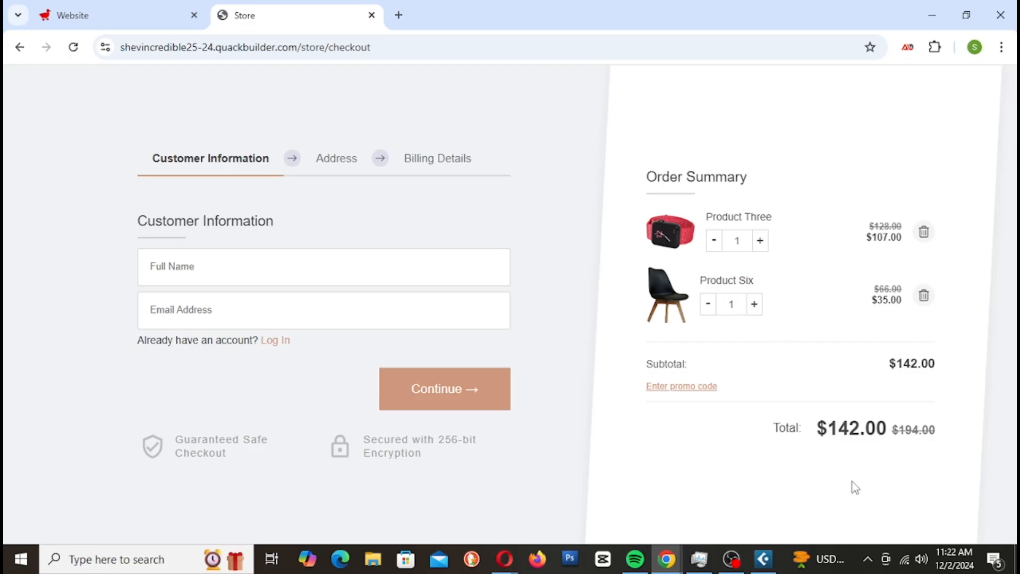
# Test the quantity controls by raising and lowering Product Three and Product Six by one in the order summary
pyautogui.click(760, 242)
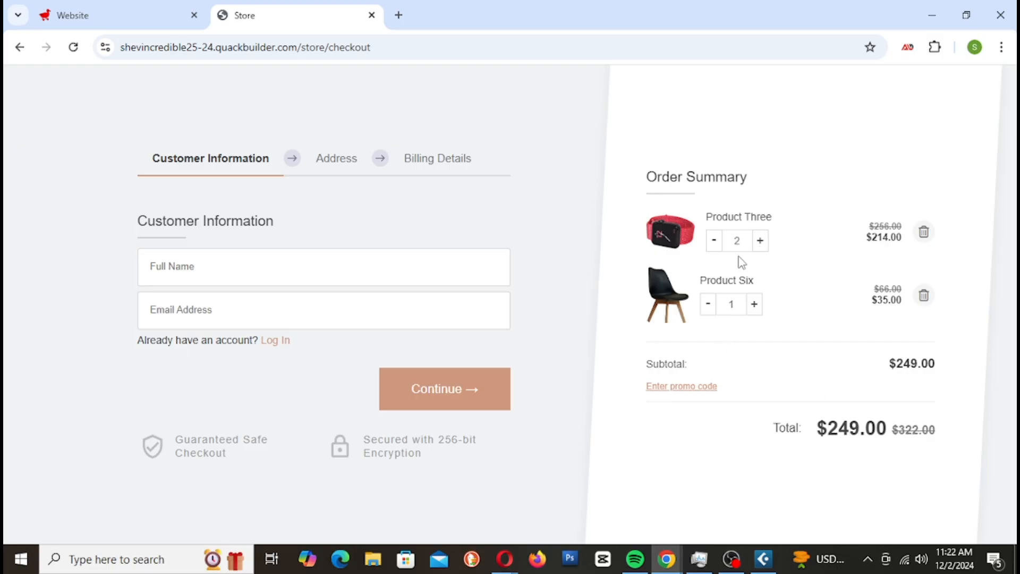
pyautogui.click(715, 242)
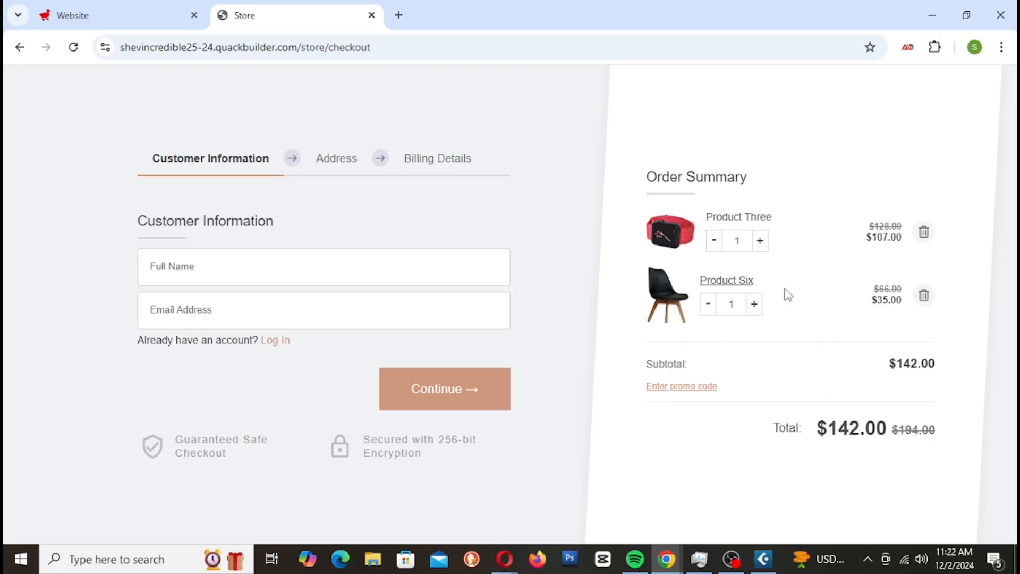
pyautogui.click(760, 242)
pyautogui.click(714, 241)
pyautogui.click(754, 304)
pyautogui.click(707, 305)
# Enter the customer's name, leave the email address blank and try to continue the checkout
pyautogui.click(148, 265)
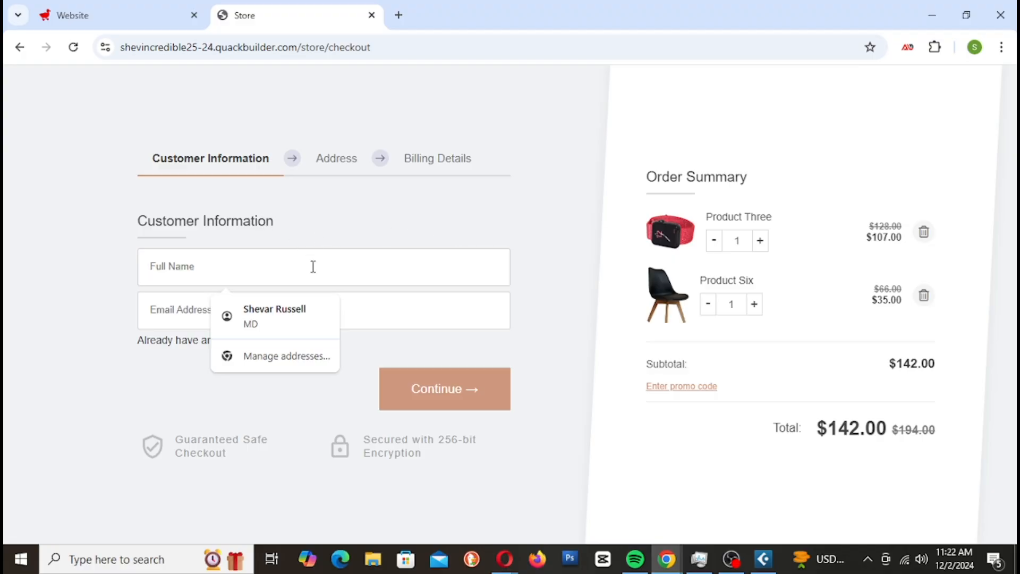
pyautogui.write('Shevar')
pyautogui.tripleClick(387, 207)
pyautogui.click(214, 309)
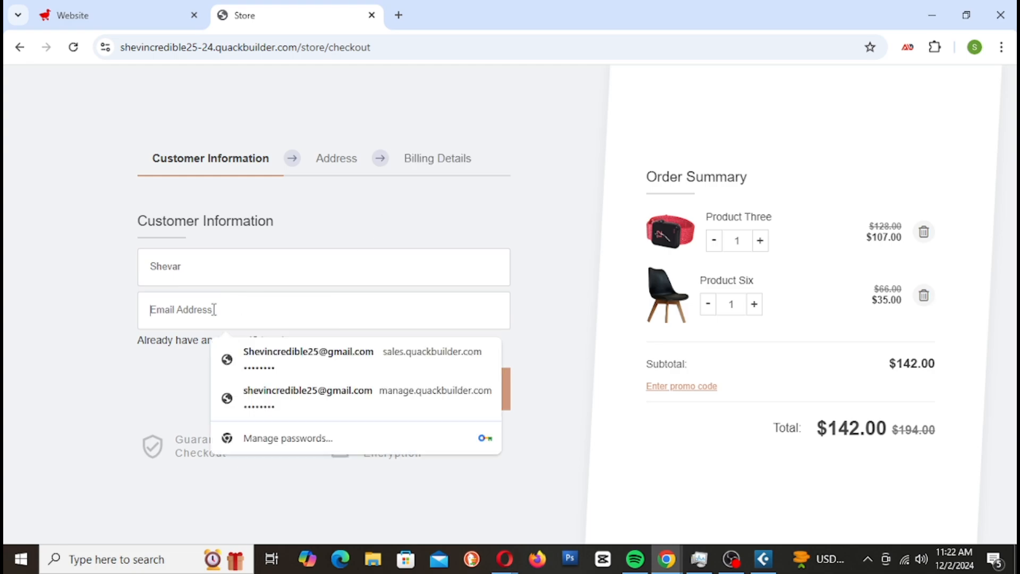
pyautogui.click(124, 310)
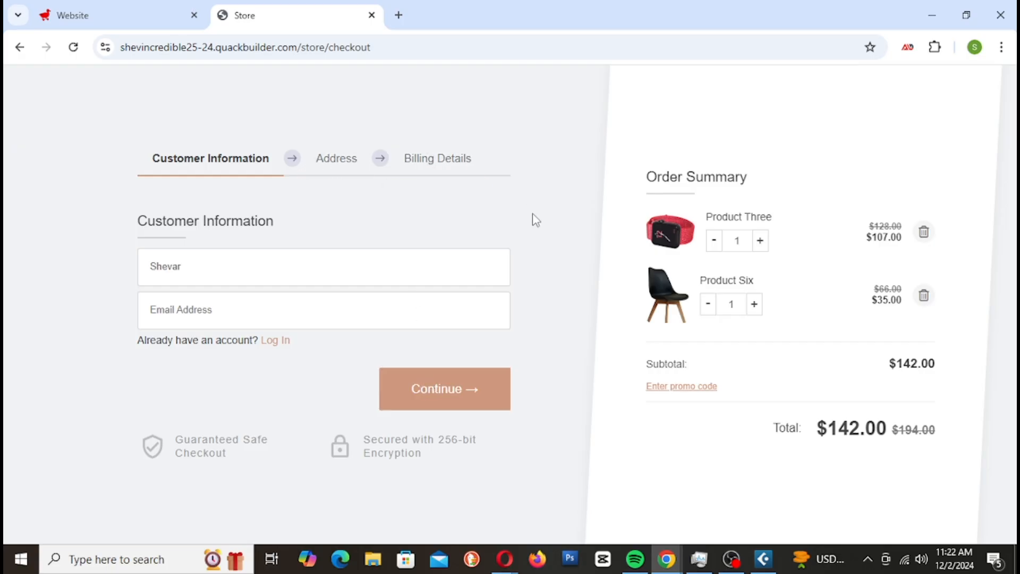
pyautogui.click(482, 403)
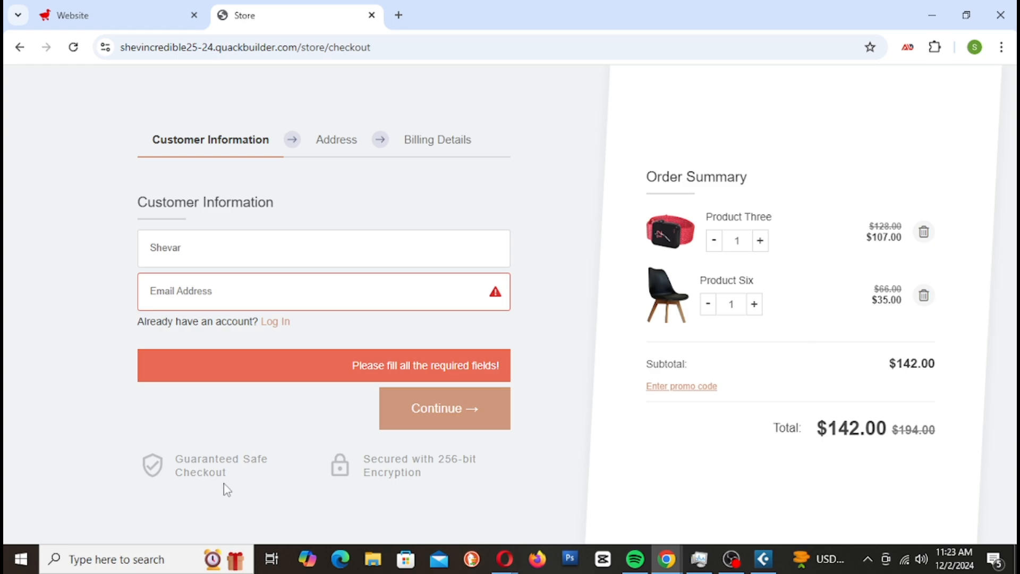
# Highlight the "Guaranteed Safe Checkout" and "Secured with 256-bit Encryption" notes on the checkout page
pyautogui.moveTo(230, 464)
pyautogui.mouseDown()
pyautogui.moveTo(132, 449)
pyautogui.moveTo(243, 478)
pyautogui.mouseUp()
pyautogui.click(183, 460)
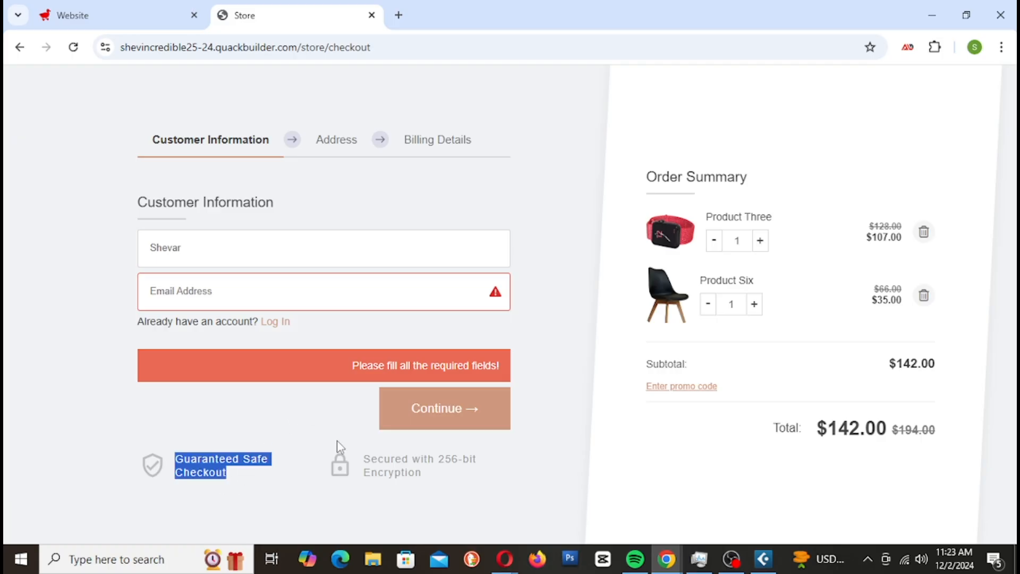
pyautogui.click(297, 482)
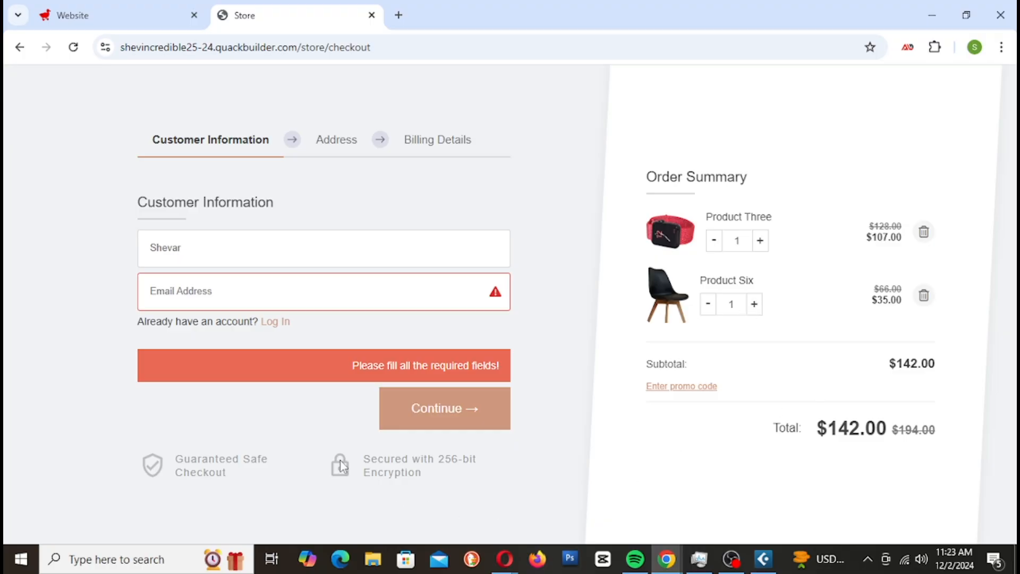
pyautogui.moveTo(364, 461); pyautogui.dragTo(435, 480)
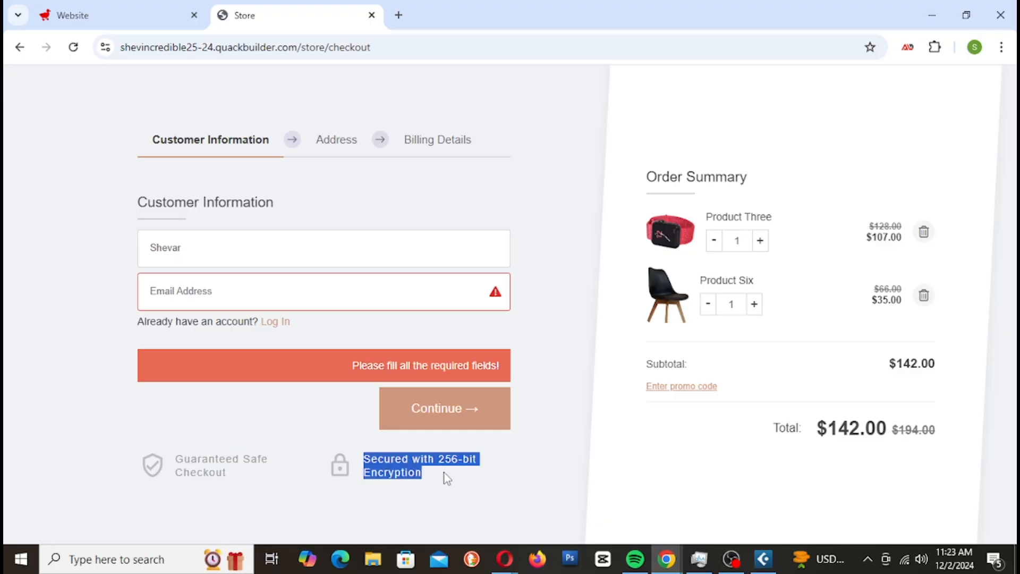
pyautogui.click(523, 473)
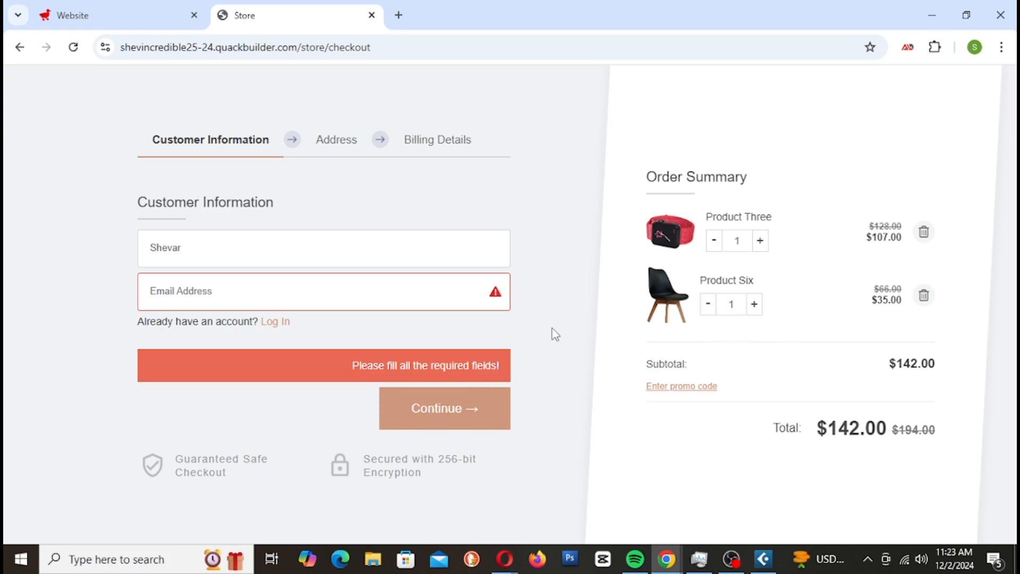
# Return to the store's landing page and view the subscription form, service highlights and shop categories
pyautogui.hotkey('alt', 'Left')
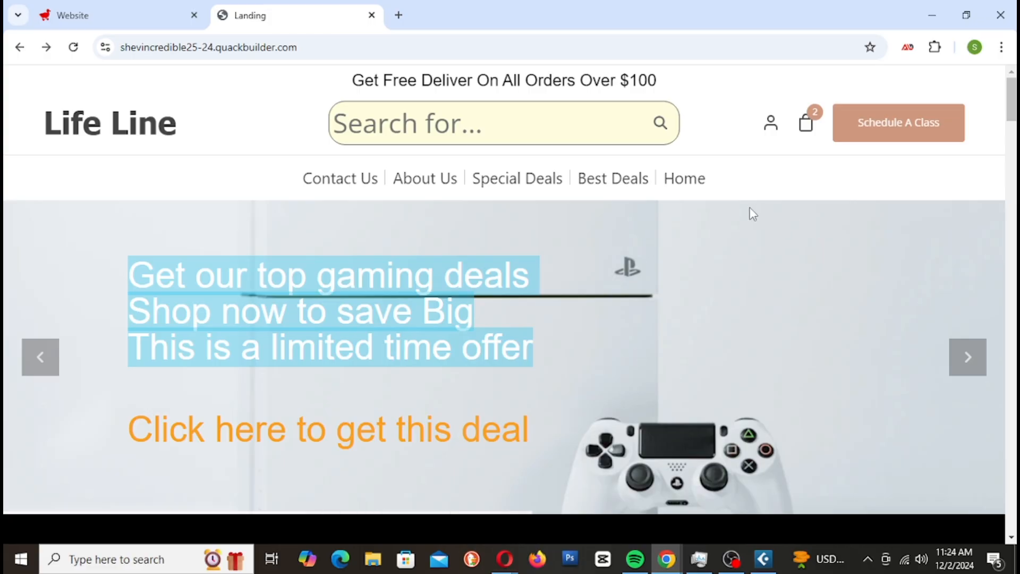
pyautogui.scroll(-5, 664, 245)
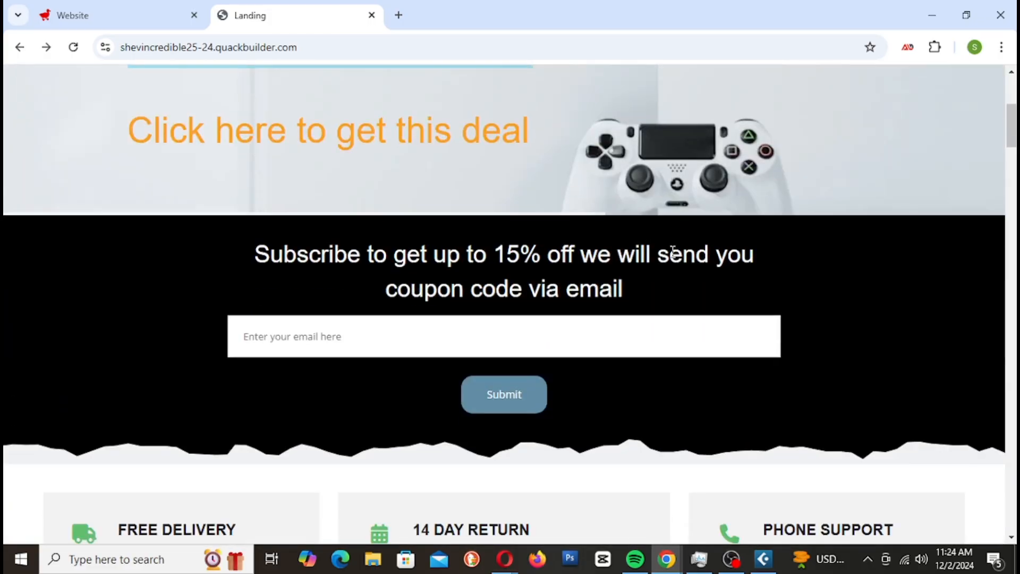
pyautogui.scroll(-5, 672, 258)
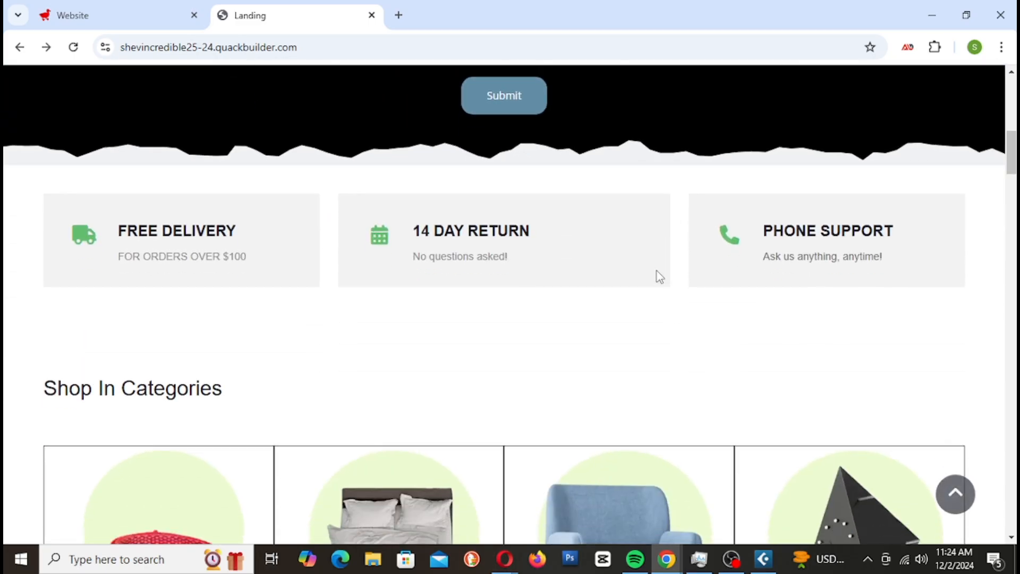
# Review the published landing page's header, sliding deal banners, coupon subscription form and service highlights
pyautogui.scroll(-3, 668, 269)
pyautogui.scroll(5, 664, 273)
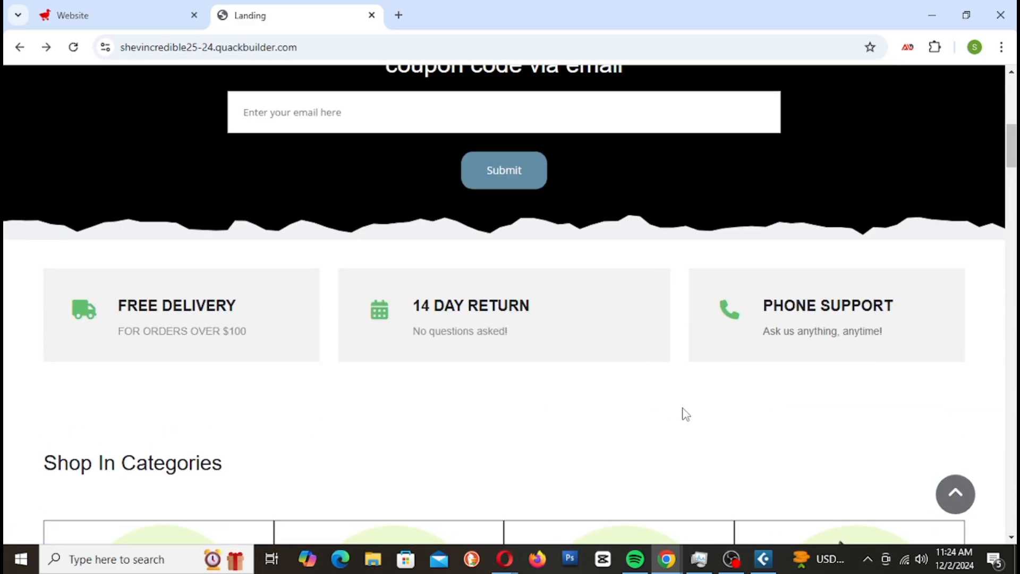
pyautogui.scroll(4, 682, 415)
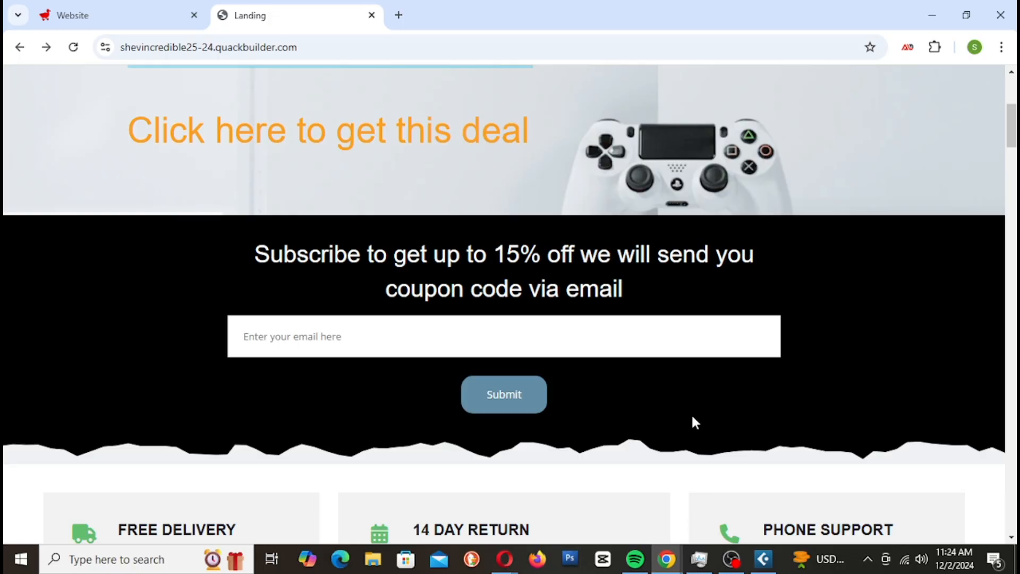
pyautogui.scroll(3, 691, 412)
pyautogui.scroll(1, 695, 427)
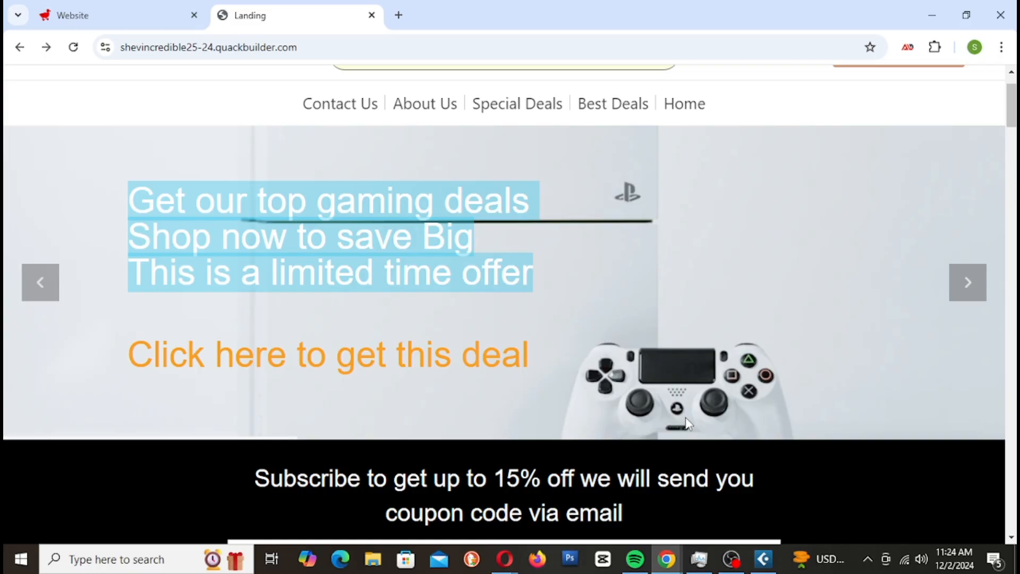
pyautogui.scroll(2, 689, 413)
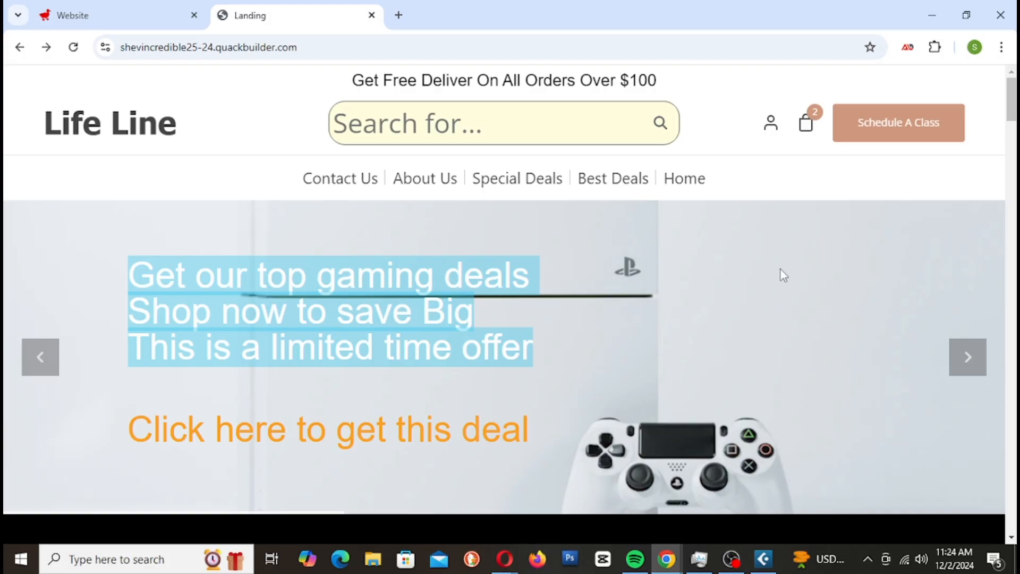
pyautogui.scroll(-3, 780, 276)
pyautogui.scroll(-3, 765, 263)
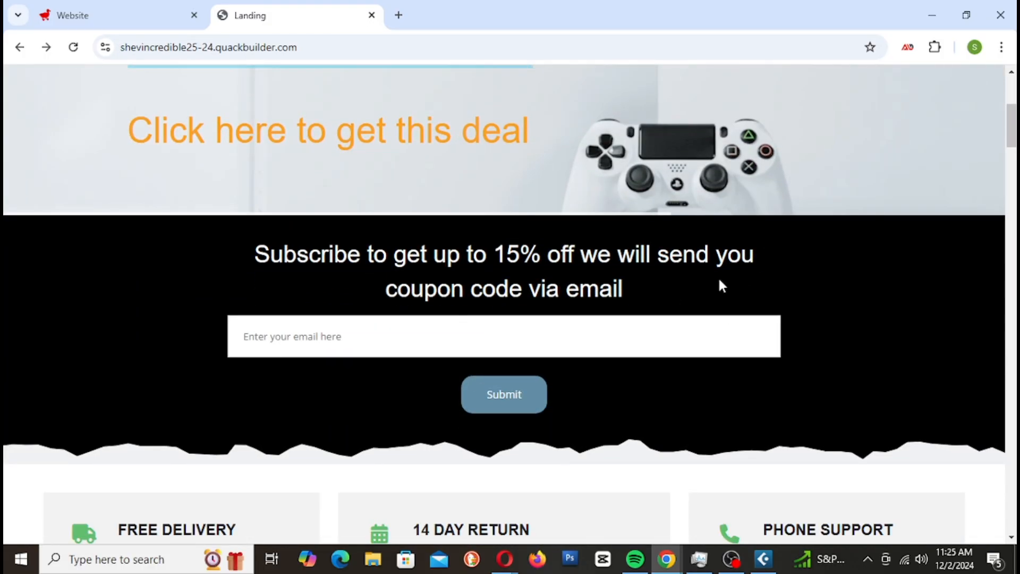
pyautogui.scroll(6, 705, 312)
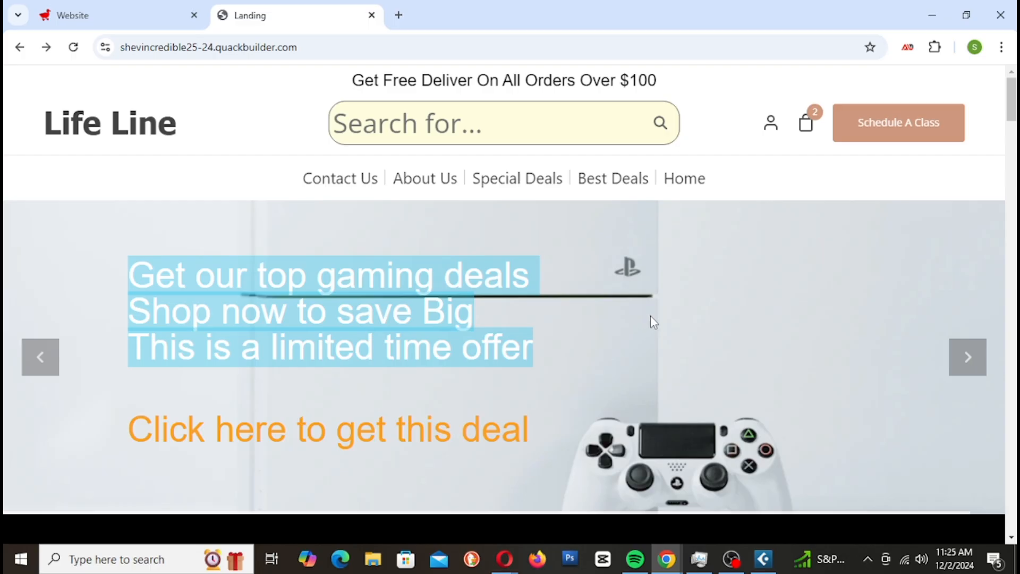
pyautogui.scroll(-1, 681, 366)
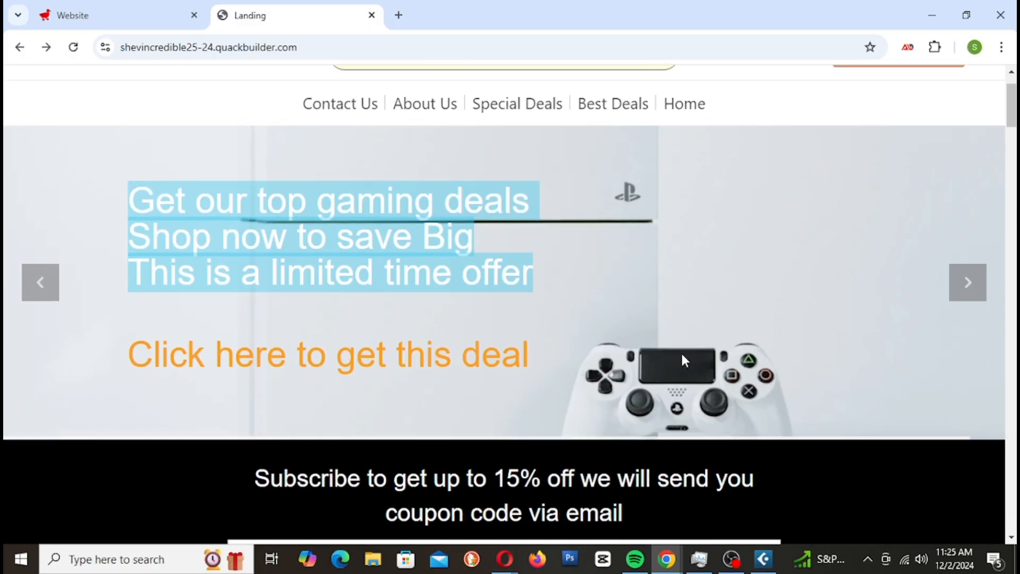
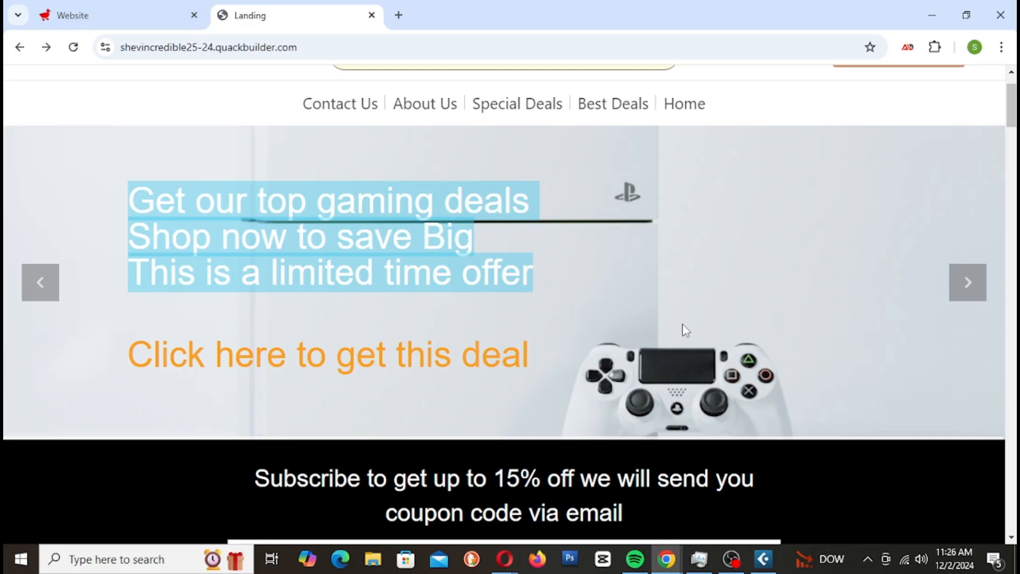
pyautogui.scroll(1, 674, 299)
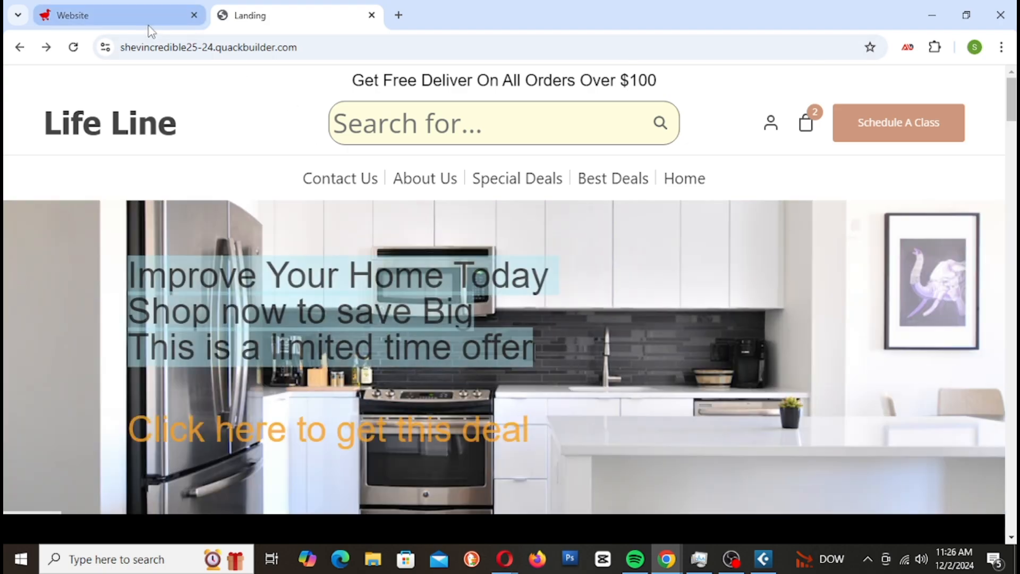
# Switch to the website editor and view the Life Line page's header, navigation links and main banner
pyautogui.click(149, 19)
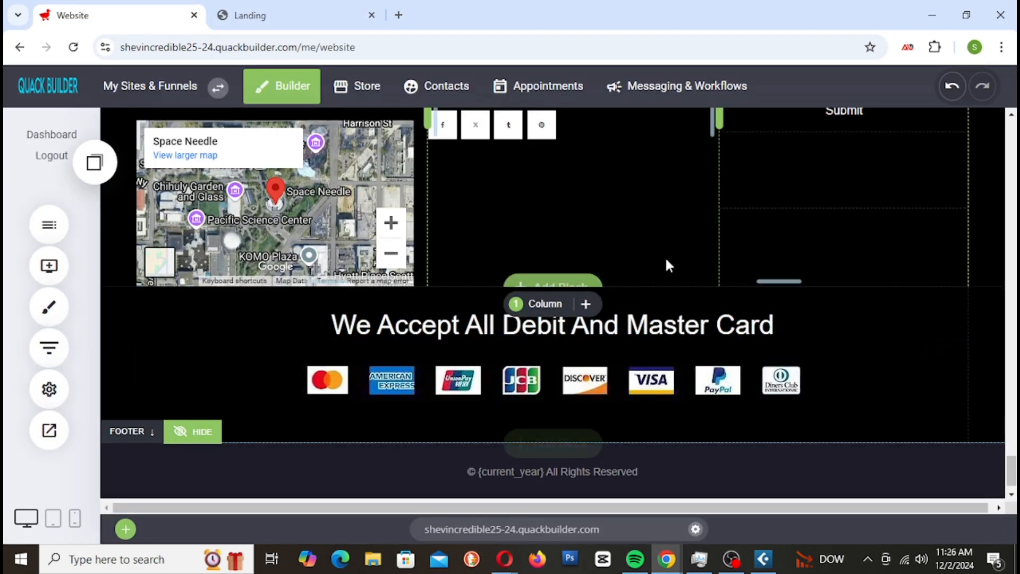
pyautogui.scroll(20, 669, 266)
pyautogui.scroll(10, 721, 318)
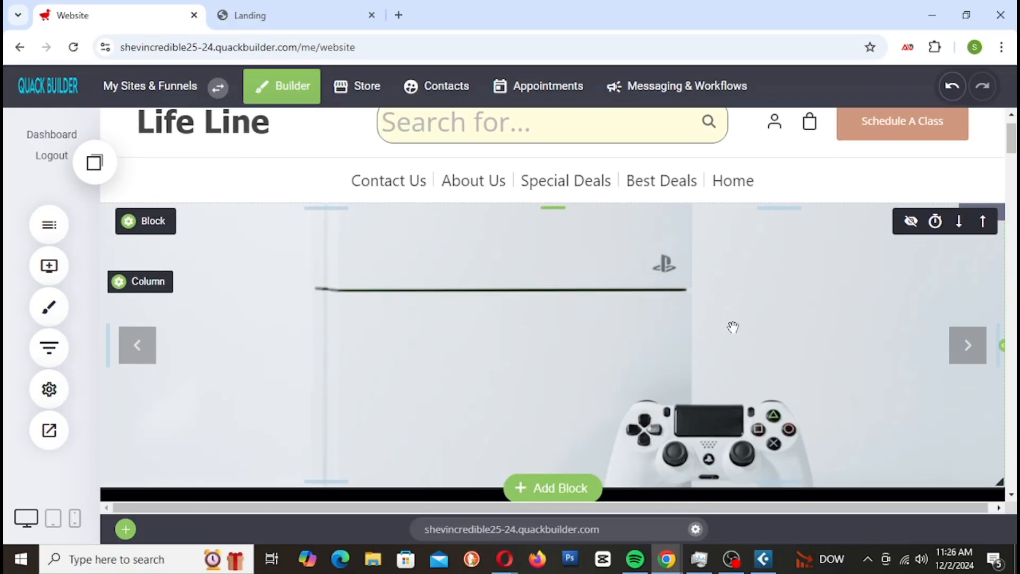
pyautogui.scroll(-1, 733, 328)
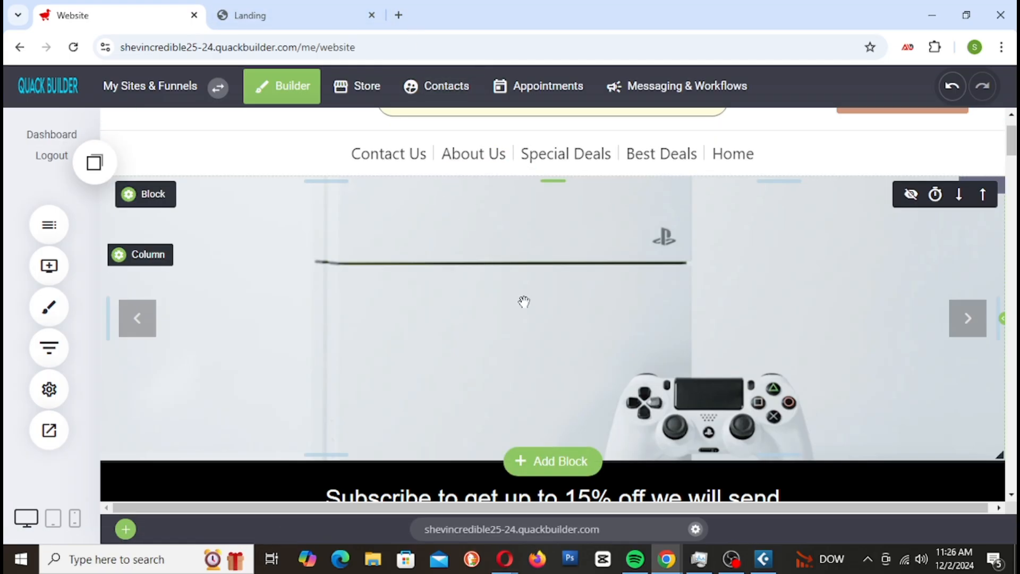
pyautogui.scroll(2, 655, 402)
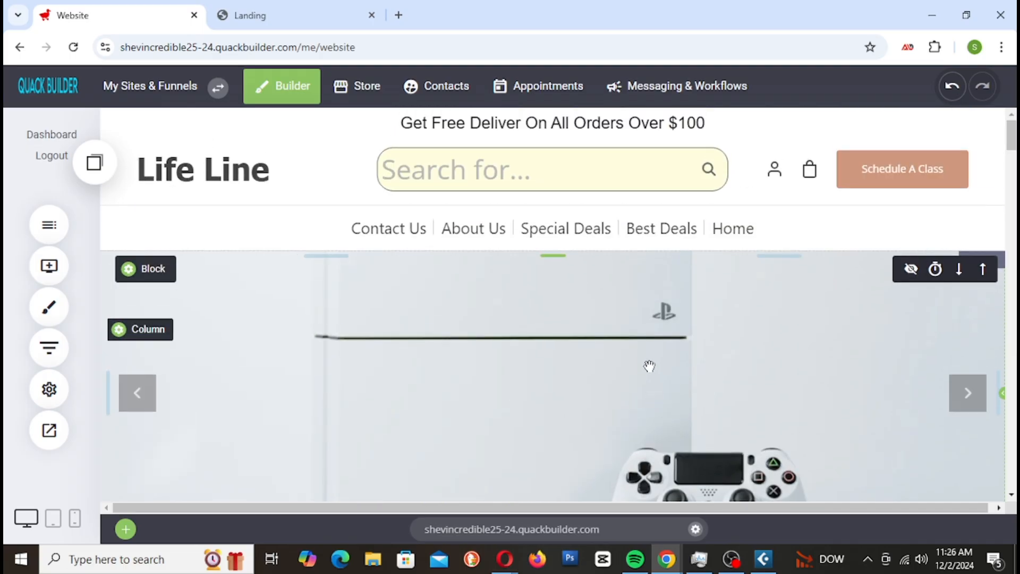
# Open the Quack Builder home page, quackbuilder.com/quack-builder-website-home, in a new browser tab
pyautogui.click(397, 15)
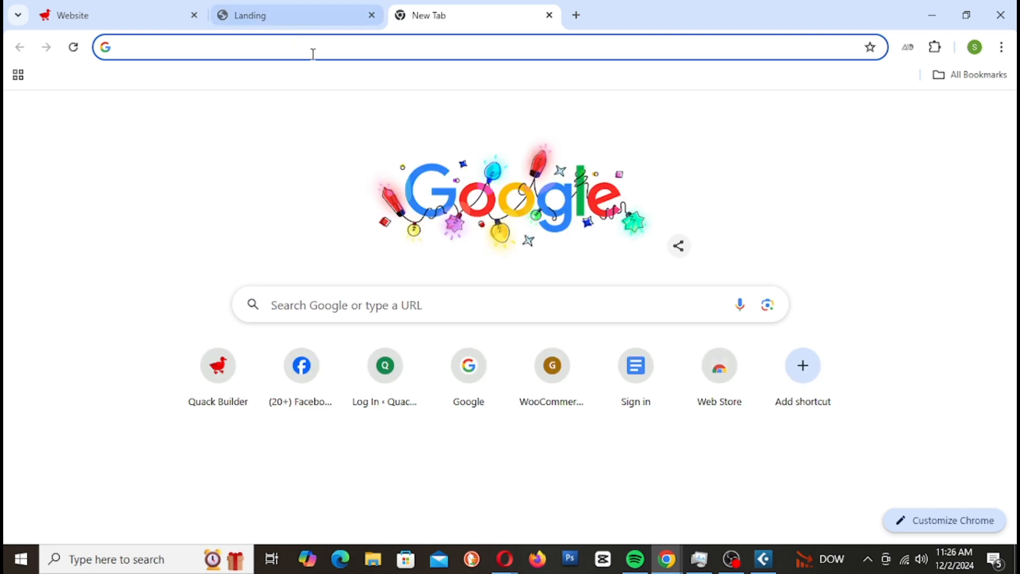
pyautogui.write('quas')
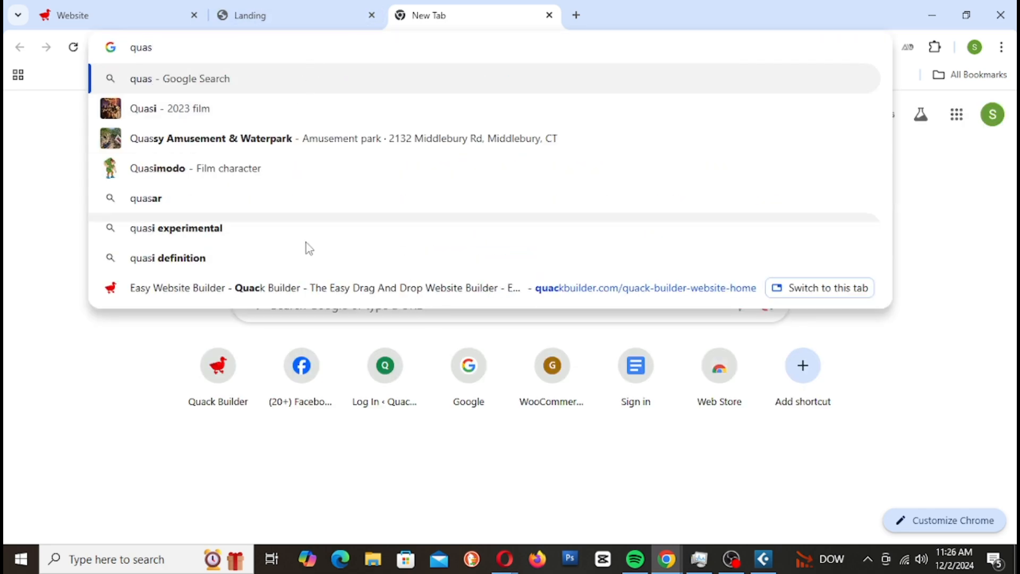
pyautogui.press('BackSpace')
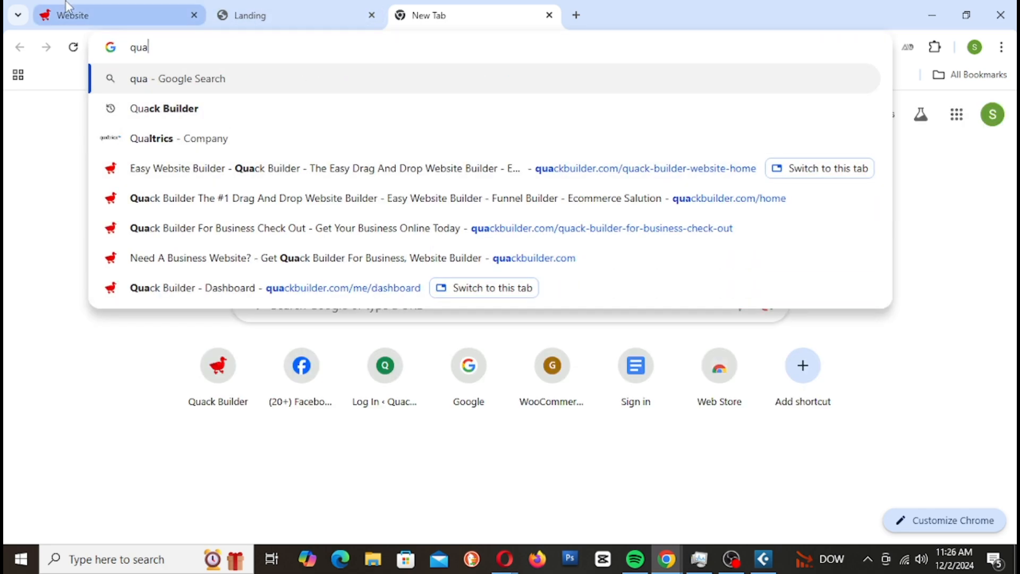
pyautogui.click(156, 178)
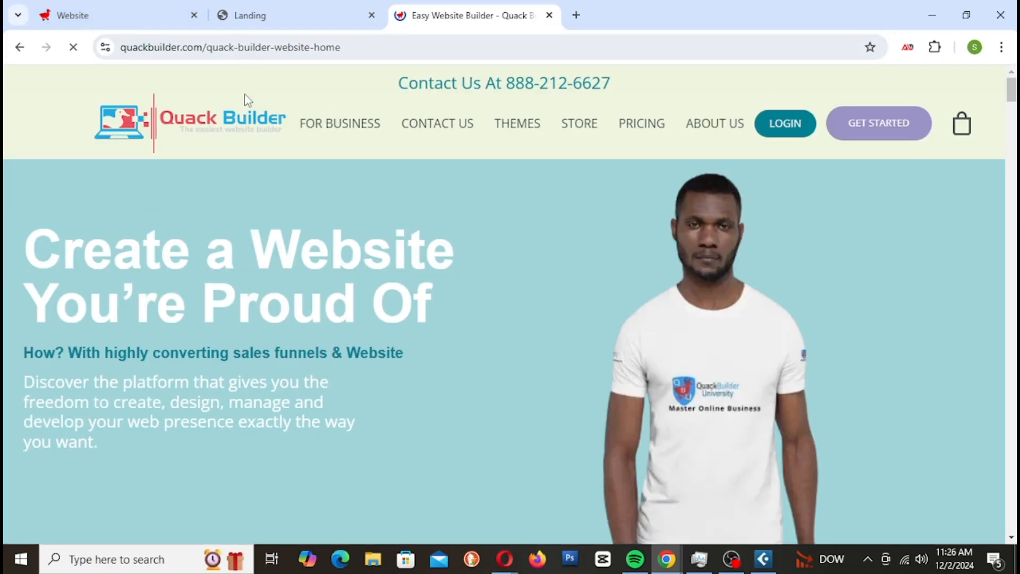
# View the 14-day free trial's account creation form and return to the Quack Builder home page
pyautogui.scroll(-1, 513, 294)
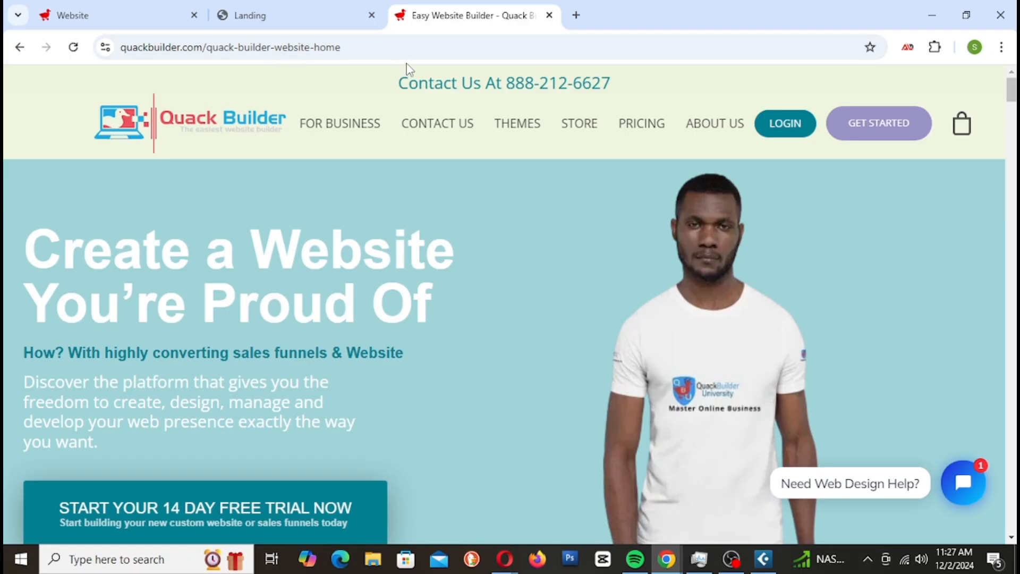
pyautogui.scroll(-3, 196, 511)
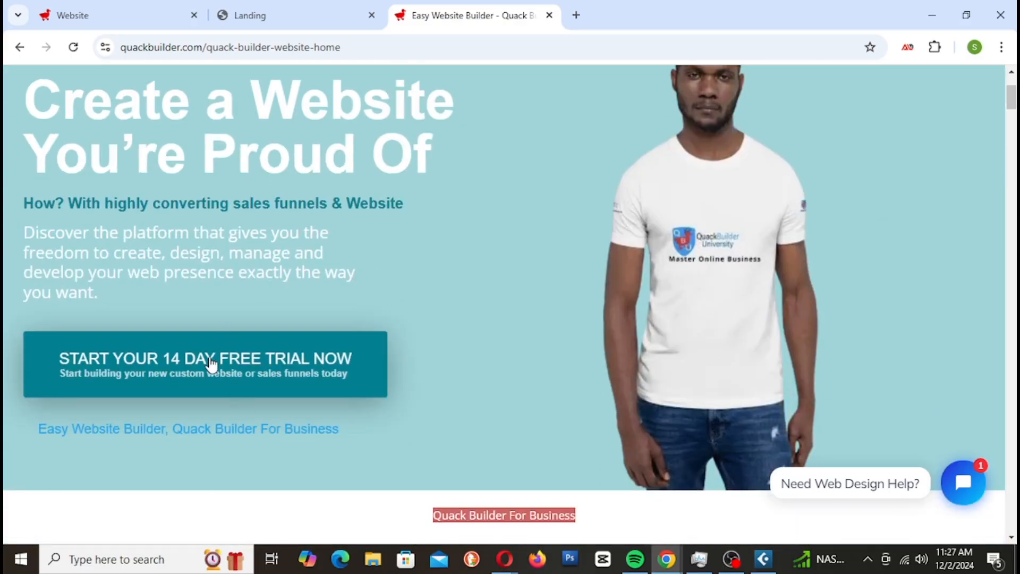
pyautogui.click(219, 381)
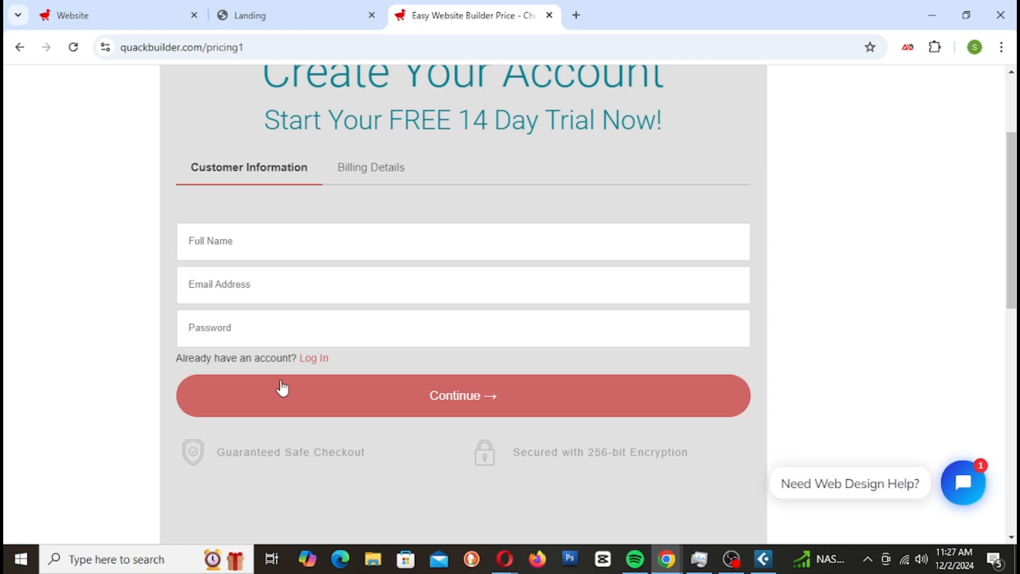
pyautogui.scroll(3, 550, 323)
pyautogui.hotkey('alt', 'Left')
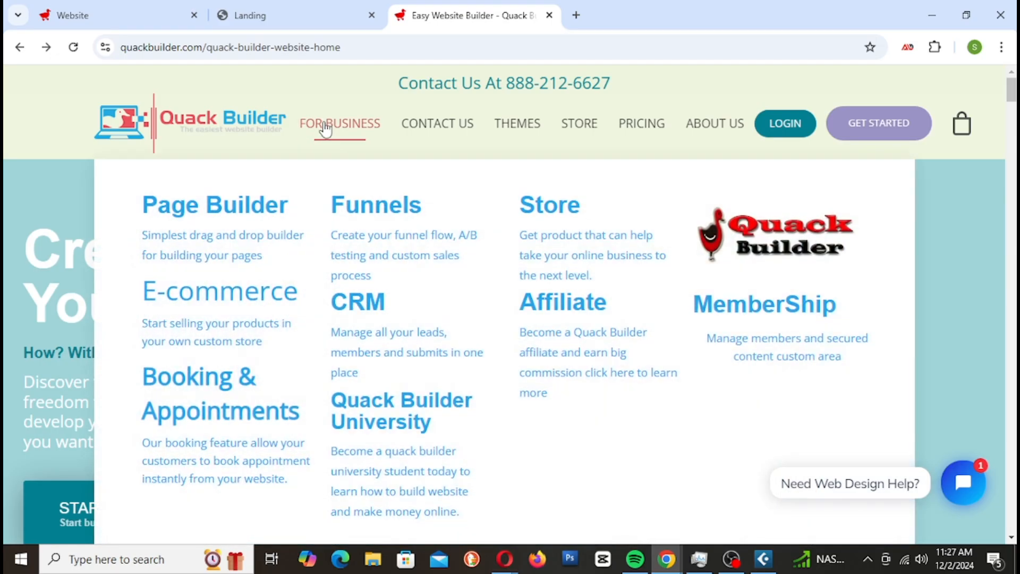
# Open the For Business page and examine the Quack Builder For Business description and monthly price
pyautogui.click(325, 127)
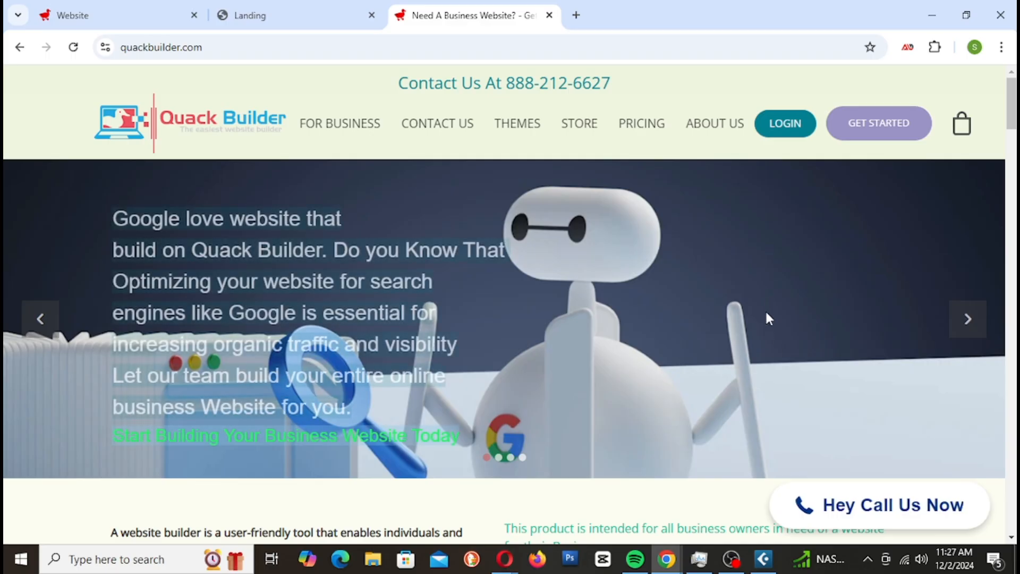
pyautogui.scroll(-3, 769, 319)
pyautogui.scroll(1, 765, 302)
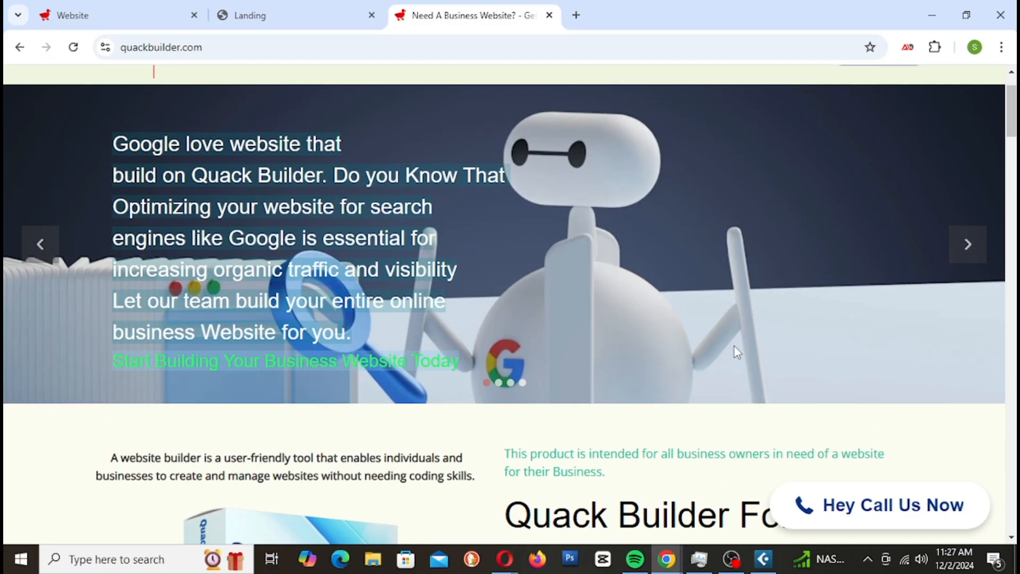
pyautogui.scroll(-7, 977, 279)
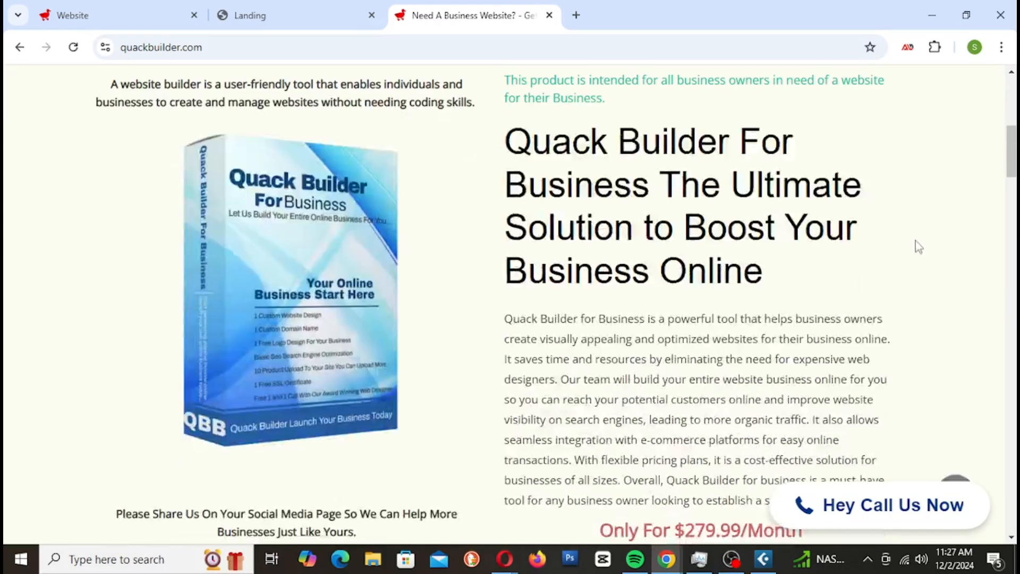
pyautogui.scroll(-6, 441, 334)
pyautogui.scroll(-1, 548, 228)
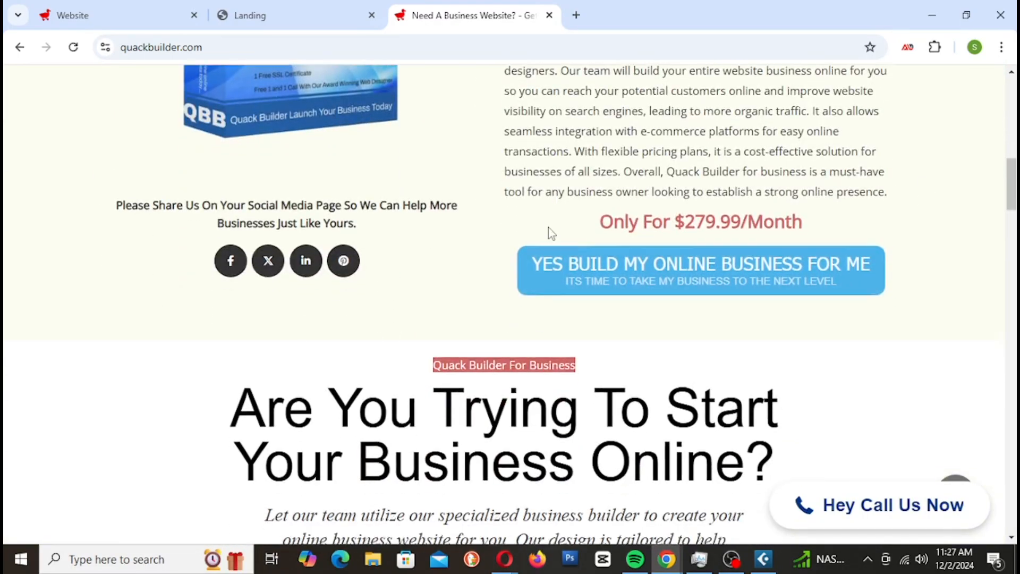
pyautogui.scroll(2, 734, 219)
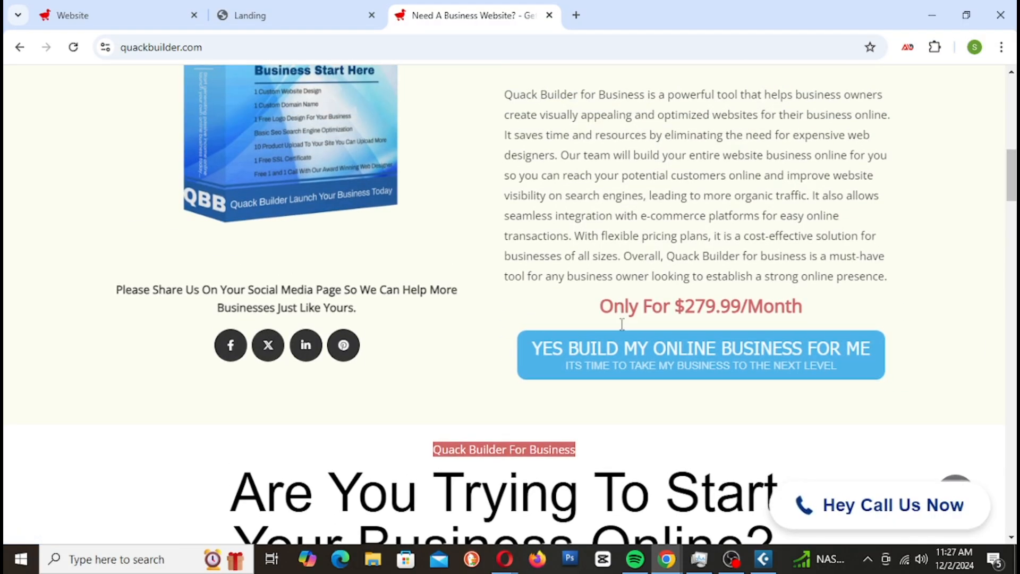
# View the request form for having an online business built, close it and return to the page's header
pyautogui.click(641, 352)
pyautogui.scroll(-2, 403, 405)
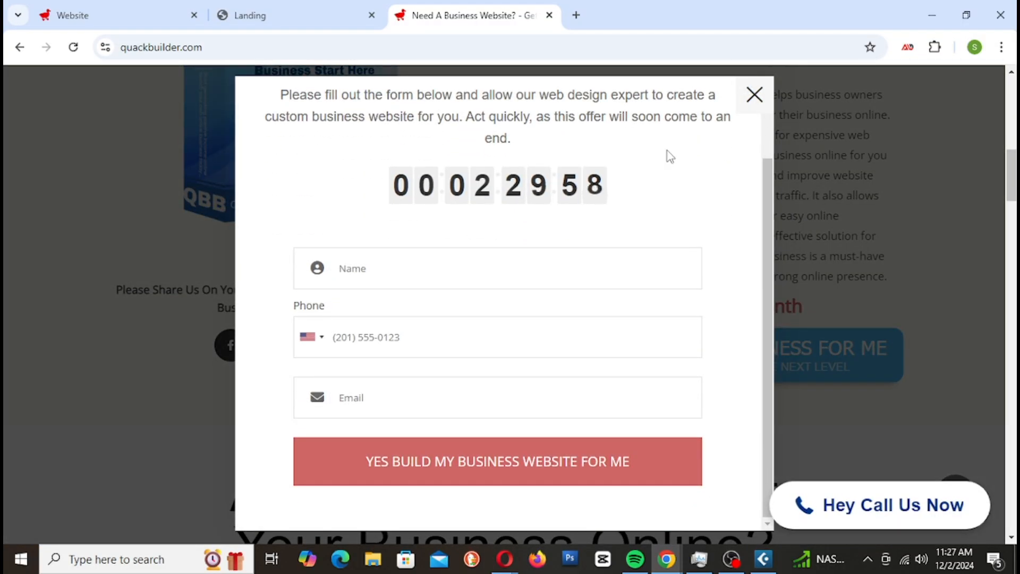
pyautogui.click(755, 94)
pyautogui.scroll(3, 339, 304)
pyautogui.scroll(3, 341, 310)
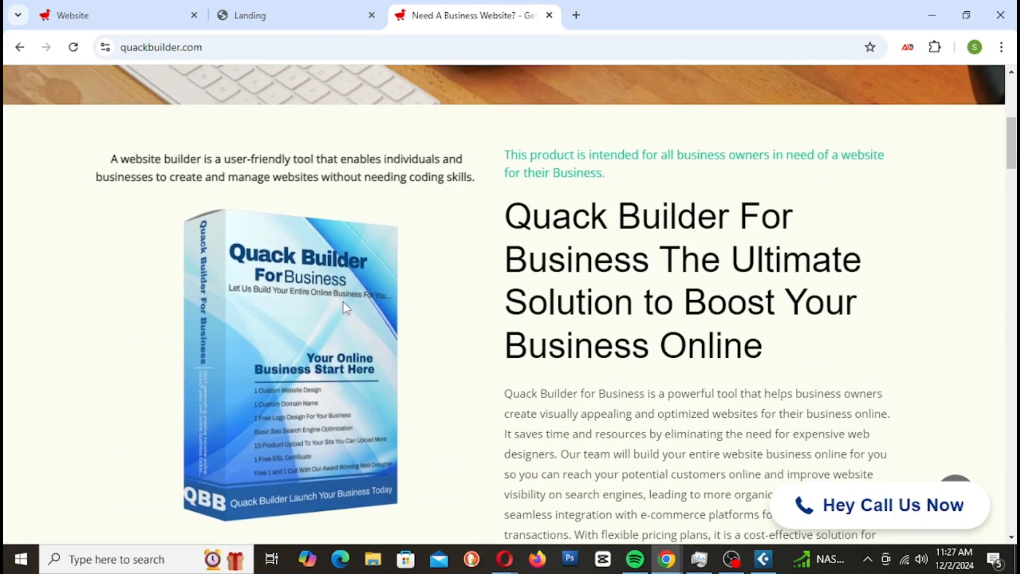
pyautogui.scroll(7, 344, 300)
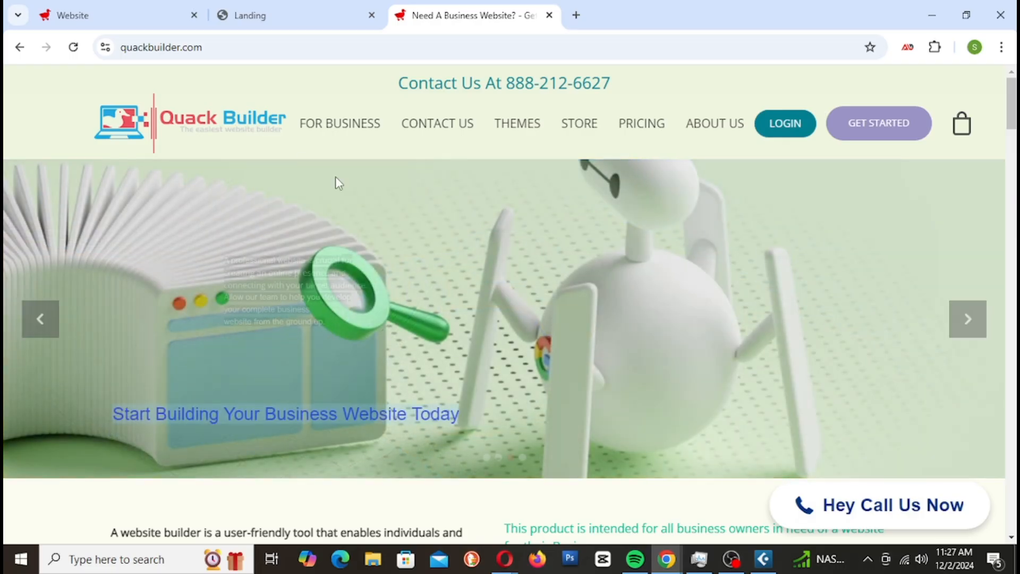
# Show the Life Line landing page's banner, subscription form and service highlights alongside the Quack Builder business site
pyautogui.click(290, 17)
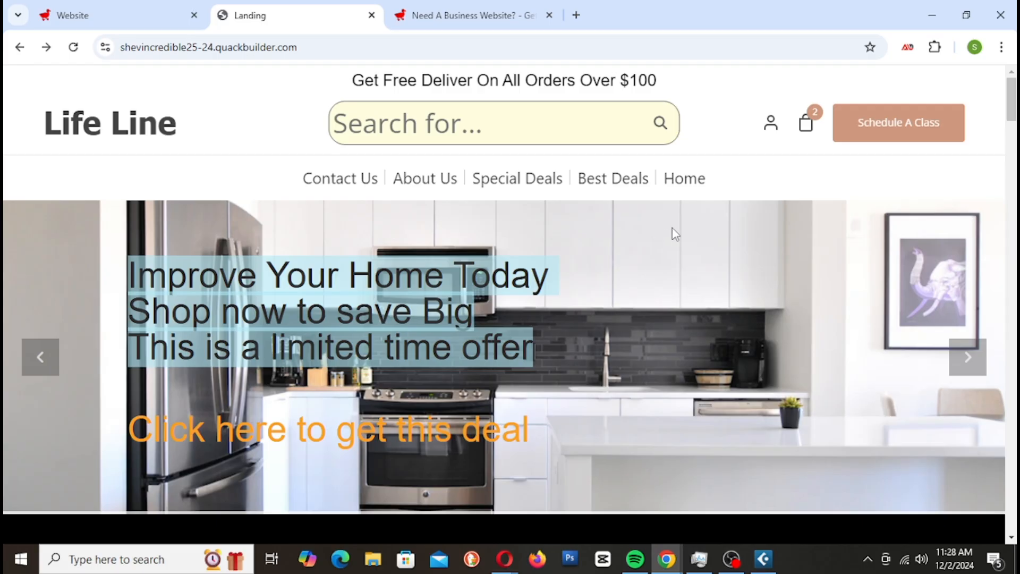
pyautogui.scroll(-1, 675, 234)
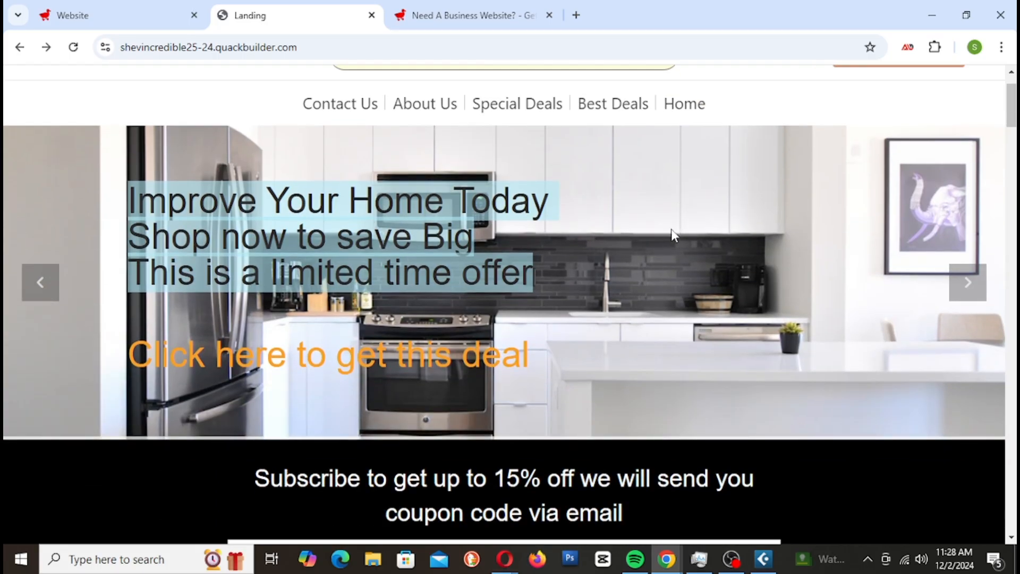
pyautogui.scroll(-4, 747, 242)
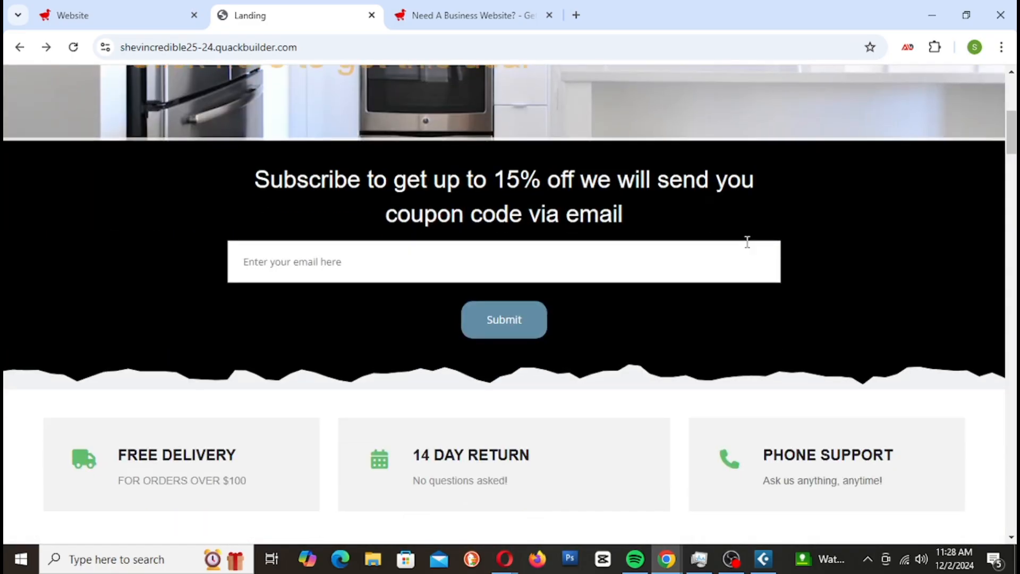
pyautogui.scroll(5, 742, 241)
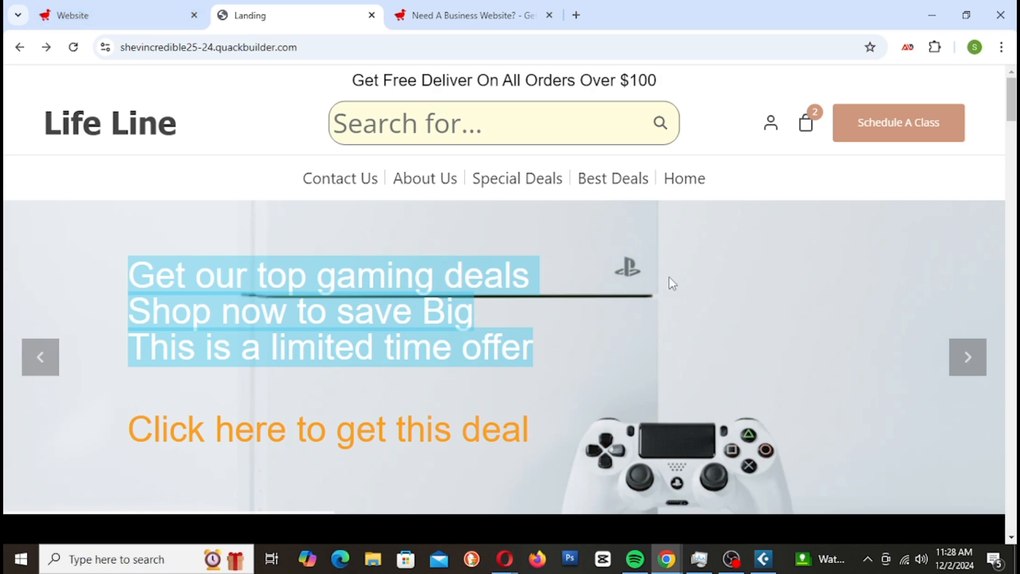
pyautogui.click(452, 15)
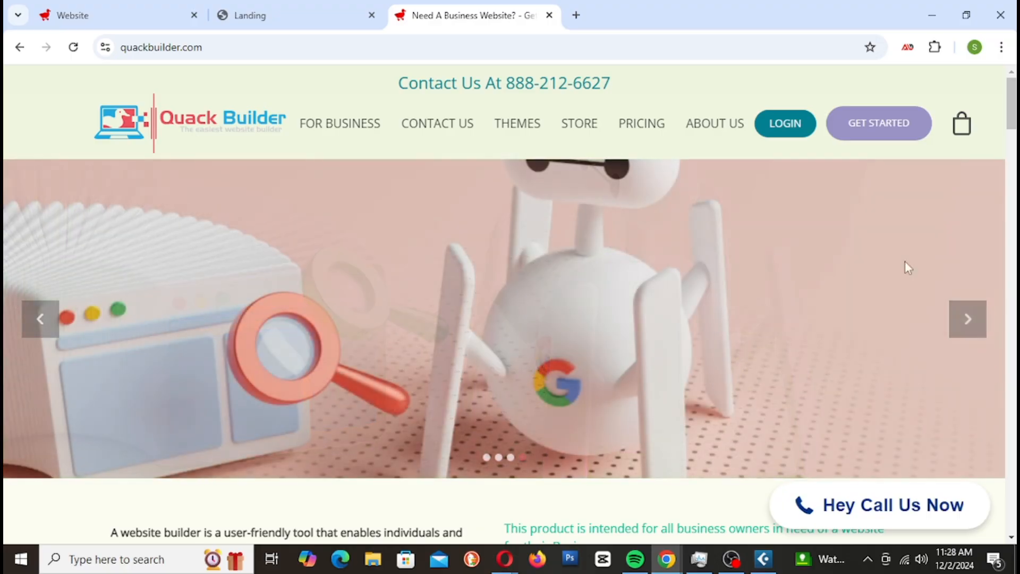
pyautogui.click(271, 19)
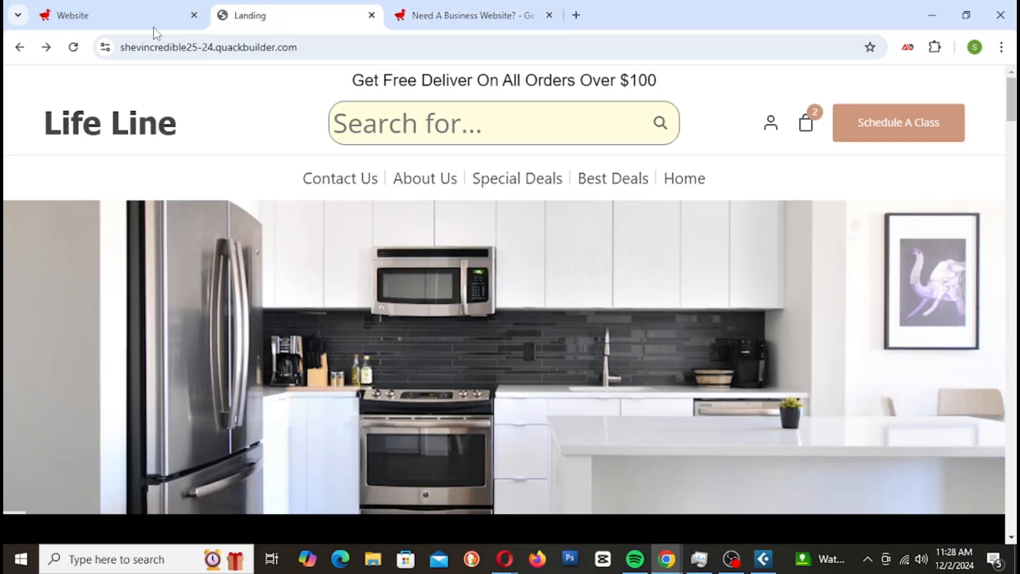
# Return to the website editor, open the project dashboard and examine the hourly traffic chart
pyautogui.click(154, 27)
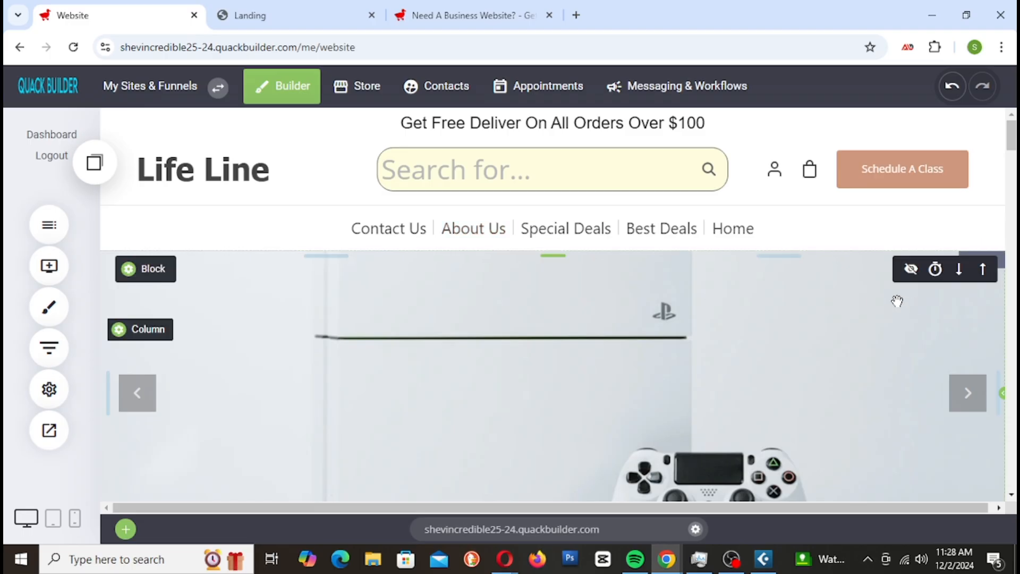
pyautogui.click(53, 93)
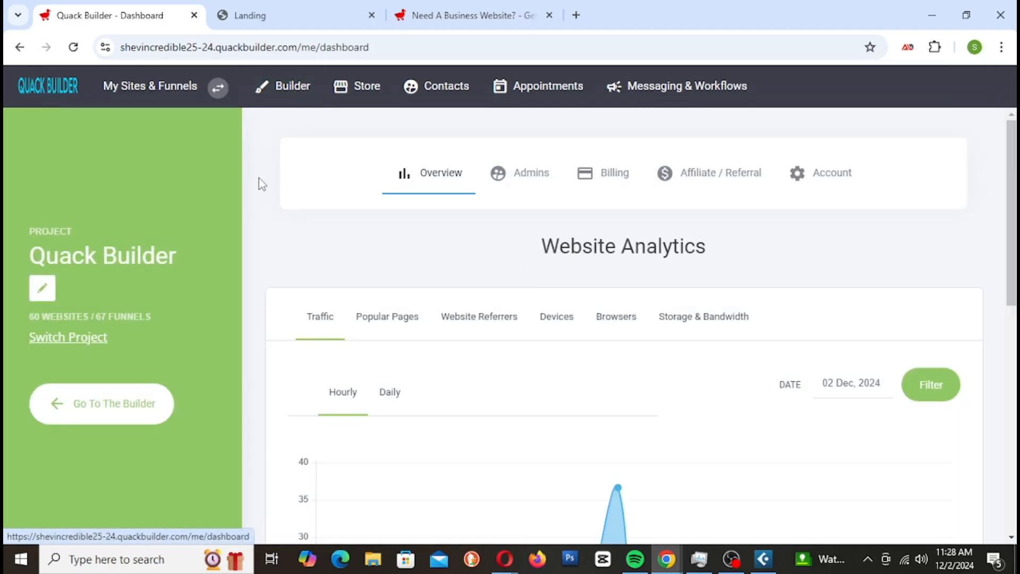
pyautogui.scroll(-8, 372, 167)
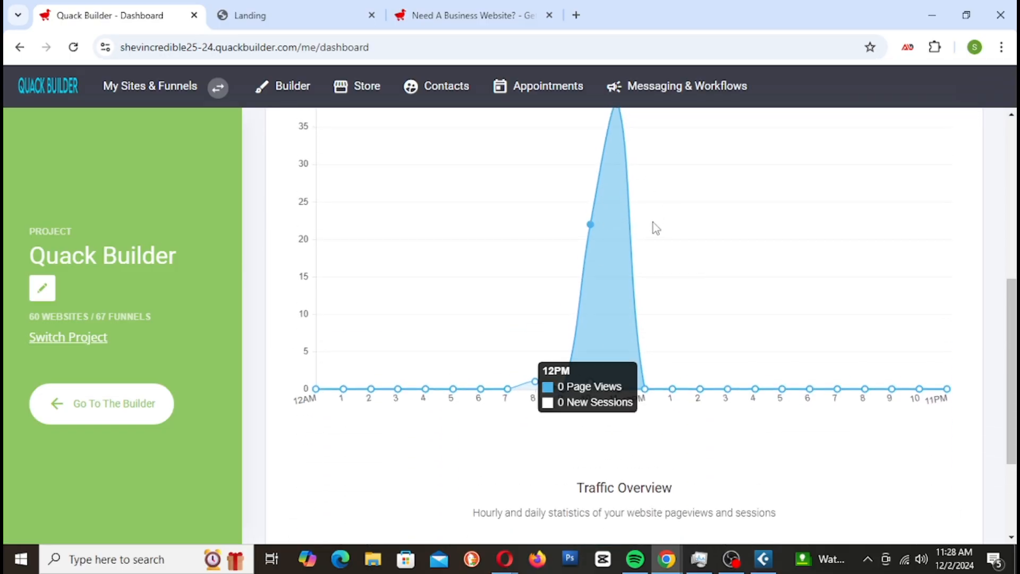
# Examine the hourly traffic chart of page views and new sessions for 02 Dec, 2024 in Website Analytics
pyautogui.scroll(4, 674, 313)
pyautogui.scroll(-3, 505, 273)
pyautogui.scroll(1, 746, 258)
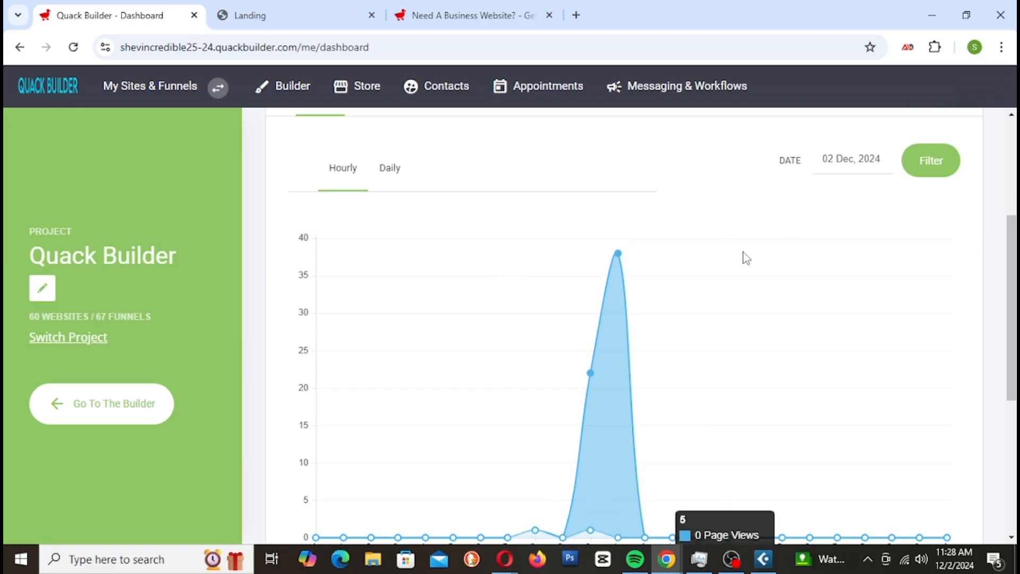
pyautogui.scroll(2, 753, 327)
pyautogui.scroll(2, 750, 324)
pyautogui.scroll(-8, 747, 321)
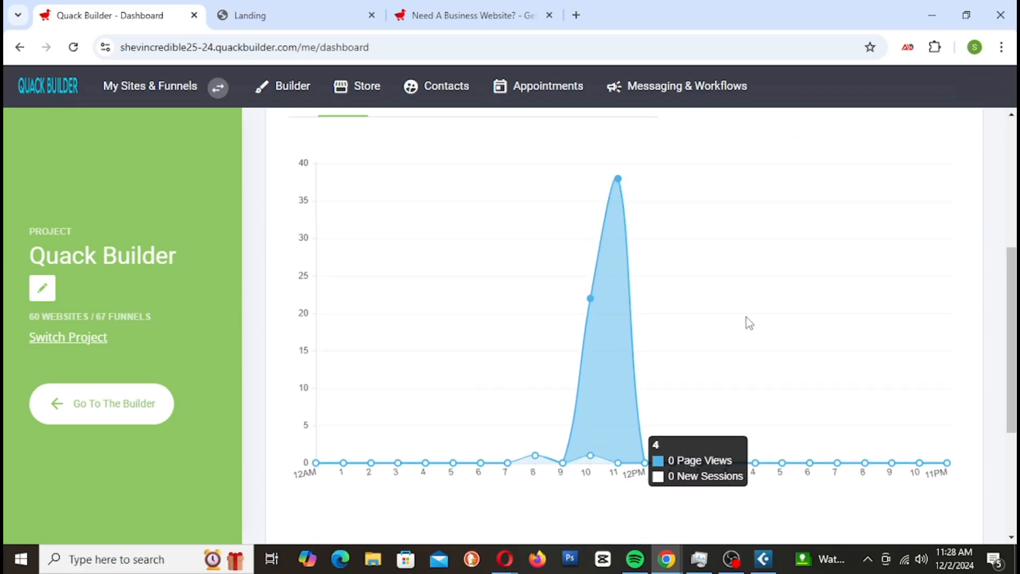
pyautogui.scroll(1, 745, 320)
pyautogui.scroll(7, 747, 320)
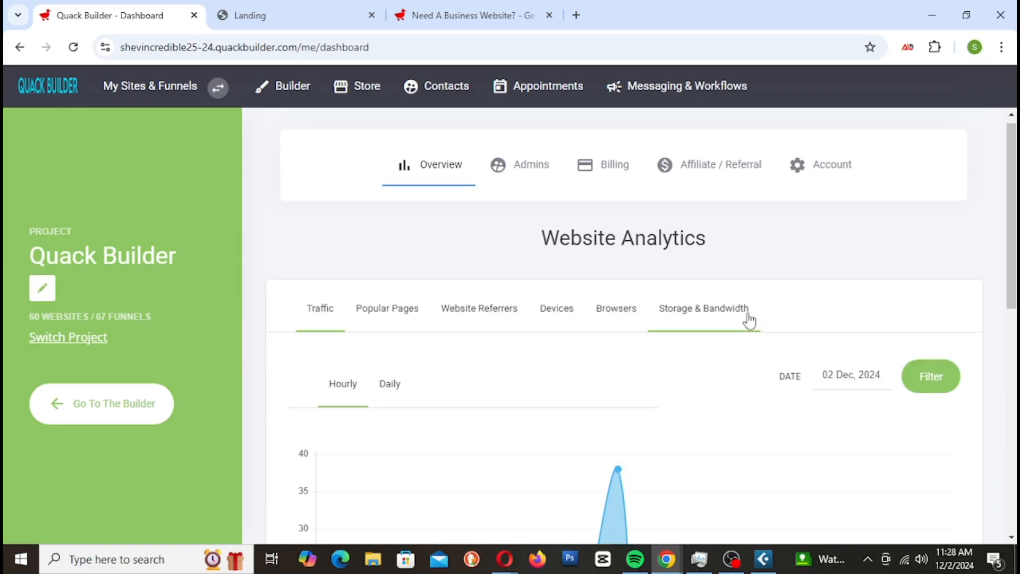
pyautogui.scroll(-1, 747, 319)
pyautogui.scroll(-1, 729, 387)
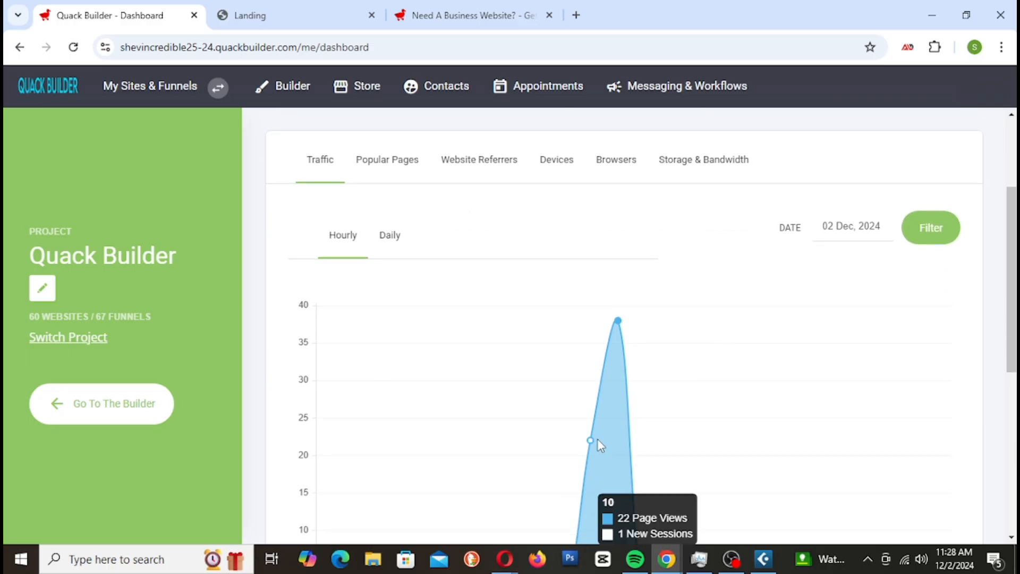
pyautogui.scroll(-3, 812, 408)
pyautogui.scroll(3, 797, 398)
# Show the daily traffic statistics for 25 Nov to 01 Dec, 2024 and inspect the data points on the chart
pyautogui.click(394, 240)
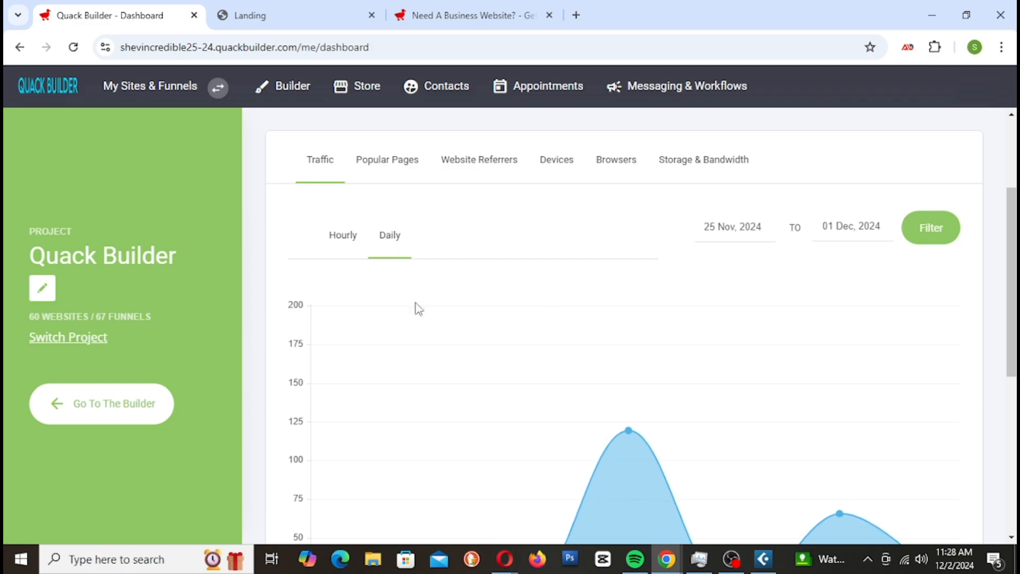
pyautogui.scroll(-3, 574, 314)
pyautogui.moveTo(637, 385)
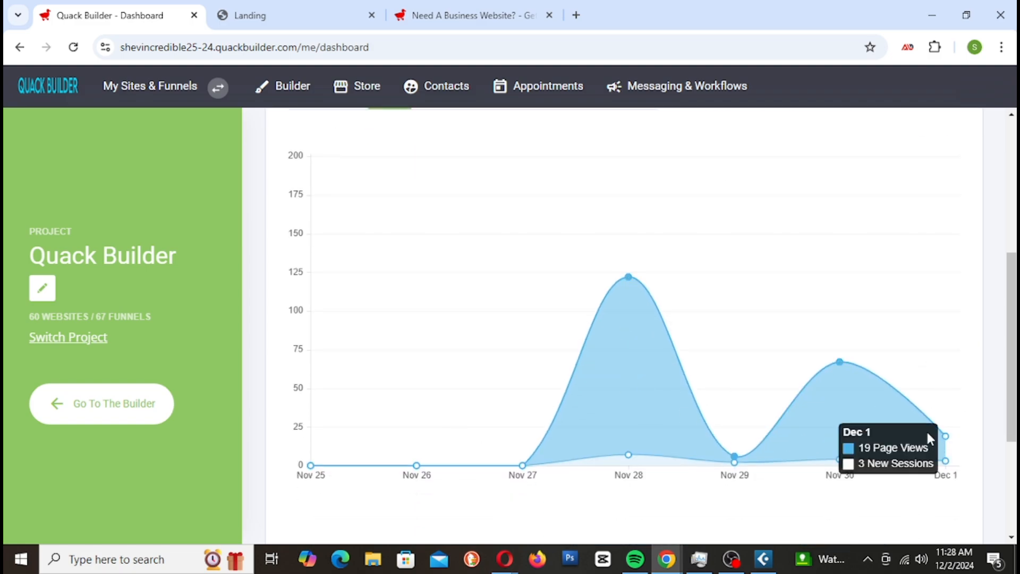
pyautogui.scroll(5, 925, 430)
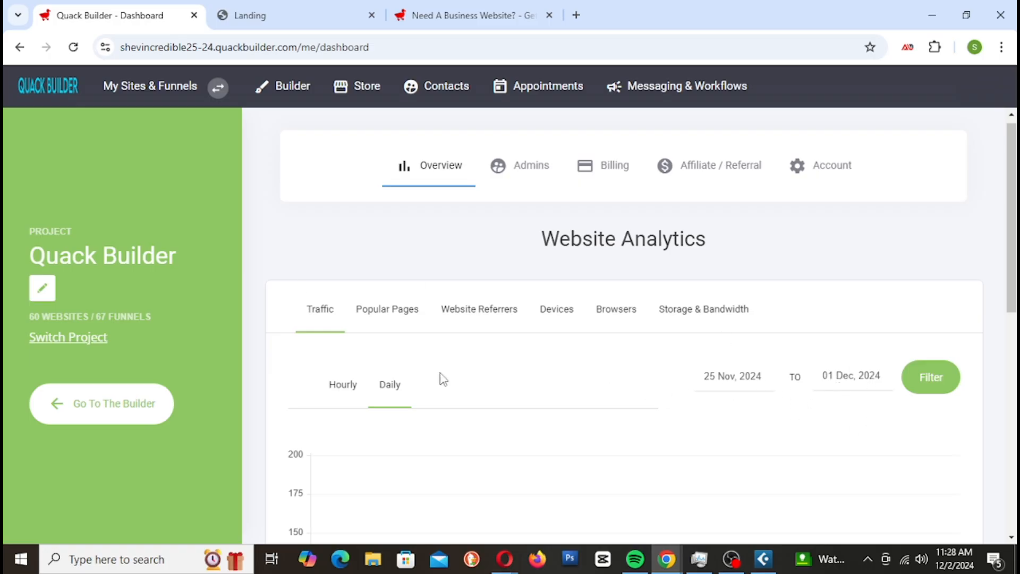
# Open the Popular Pages analytics and go to the table of visits per page
pyautogui.click(385, 319)
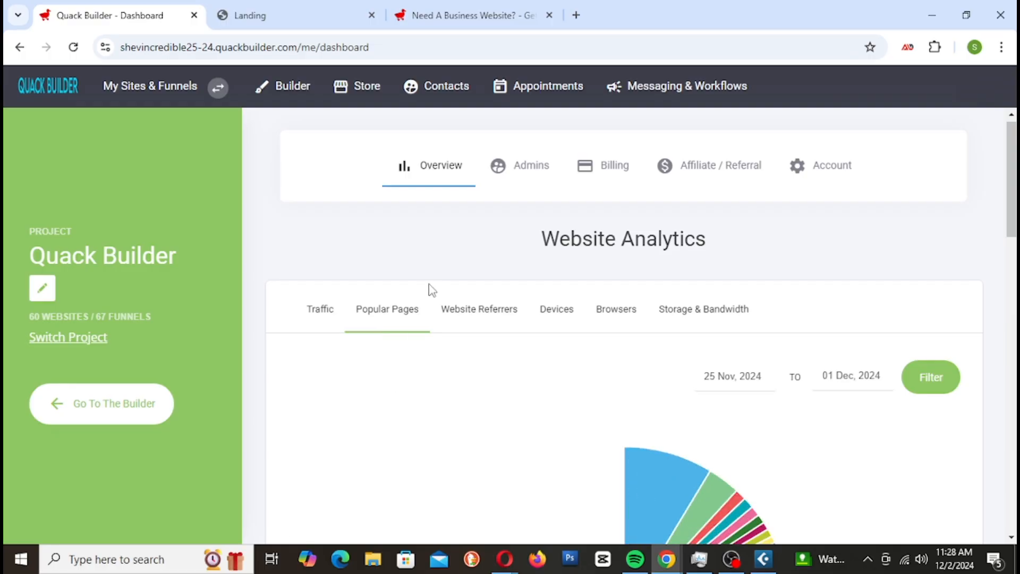
pyautogui.scroll(-10, 429, 291)
pyautogui.scroll(-2, 431, 294)
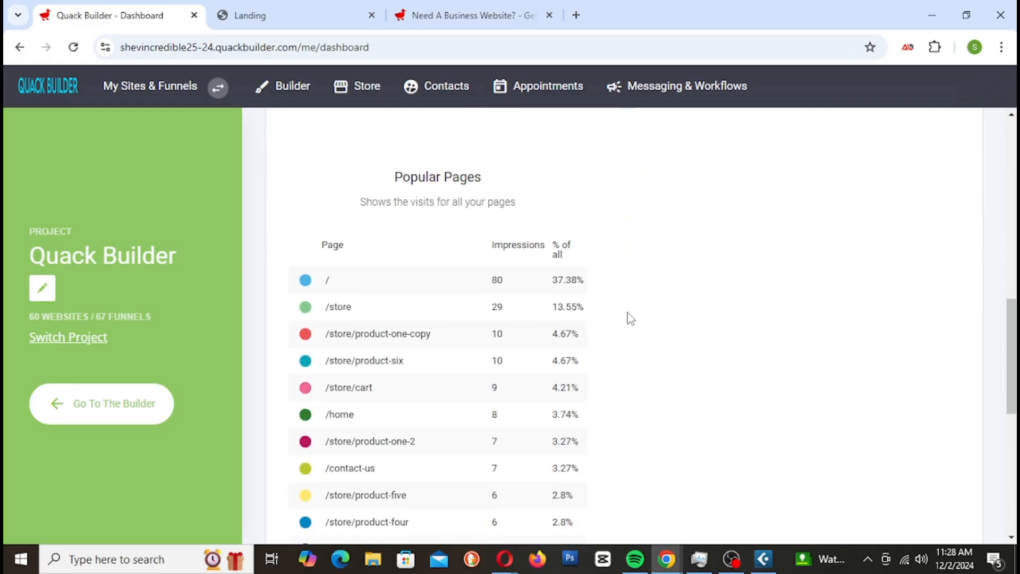
pyautogui.scroll(-2, 647, 307)
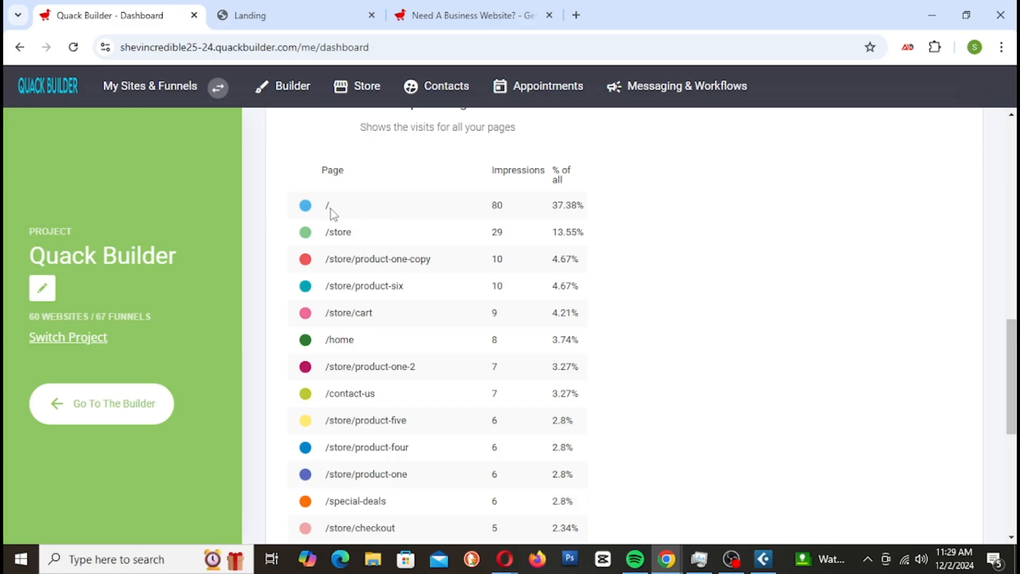
# Examine the impressions and percentage shares of the root page and /store in the Popular Pages table
pyautogui.moveTo(516, 218); pyautogui.dragTo(587, 217)
pyautogui.click(727, 223)
pyautogui.moveTo(491, 237); pyautogui.dragTo(579, 236)
pyautogui.click(516, 243)
pyautogui.moveTo(555, 237); pyautogui.dragTo(585, 234)
pyautogui.click(499, 238)
pyautogui.scroll(-1, 543, 262)
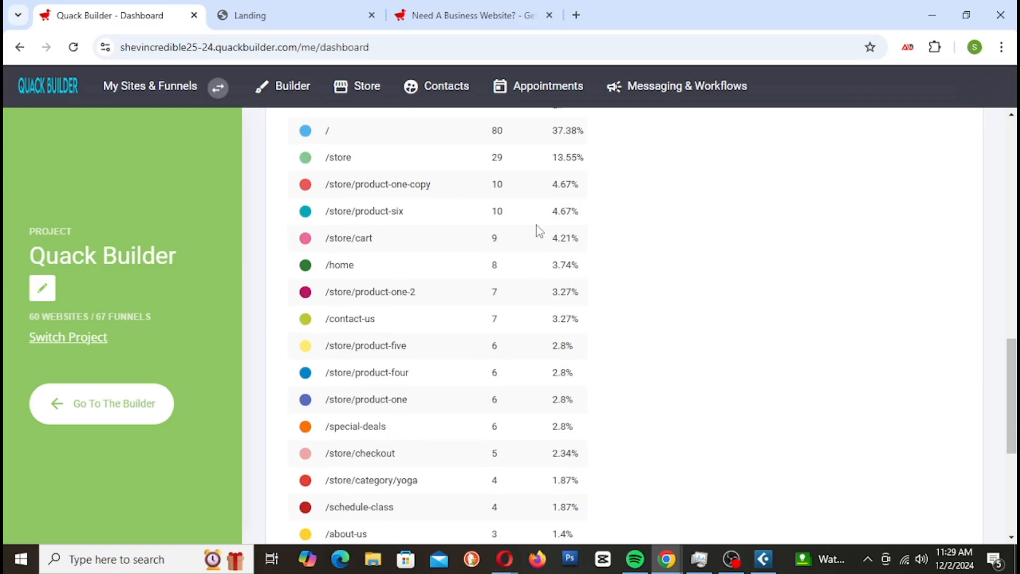
pyautogui.scroll(-1, 539, 232)
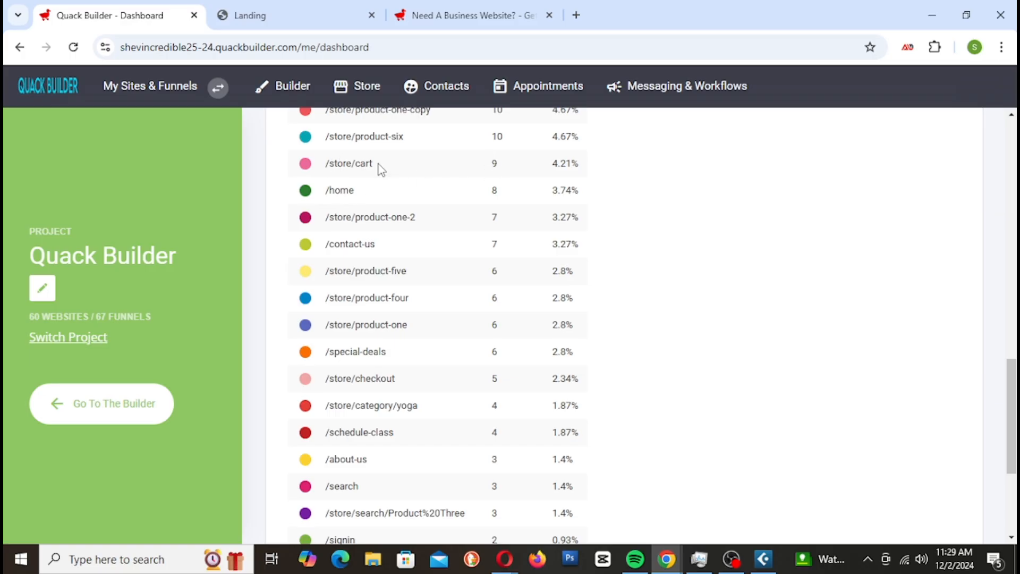
# Check the /store/cart figures, and open the cart on the live Life Line store and proceed to checkout
pyautogui.moveTo(480, 166); pyautogui.dragTo(574, 160)
pyautogui.click(313, 22)
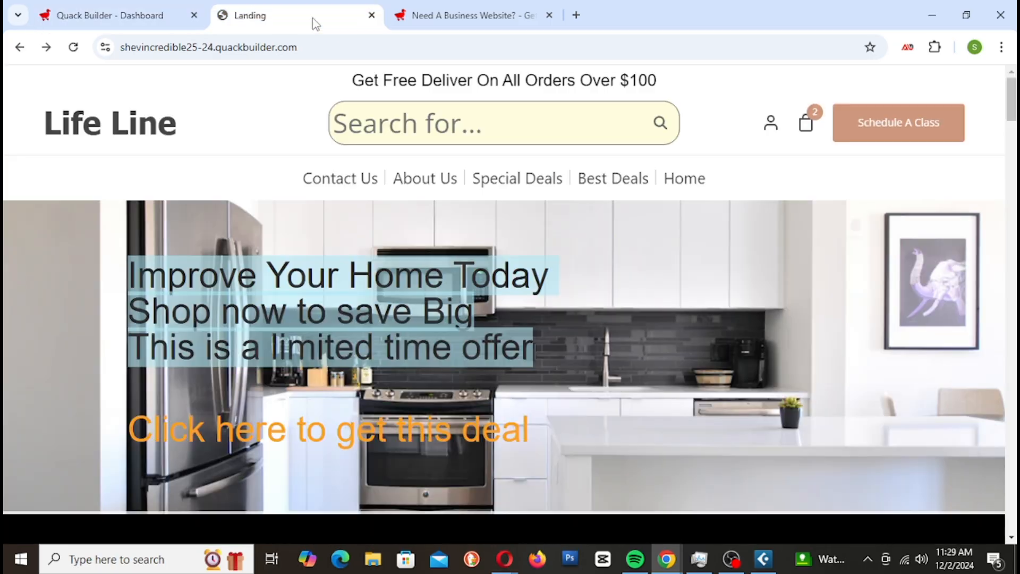
pyautogui.click(808, 127)
pyautogui.click(848, 375)
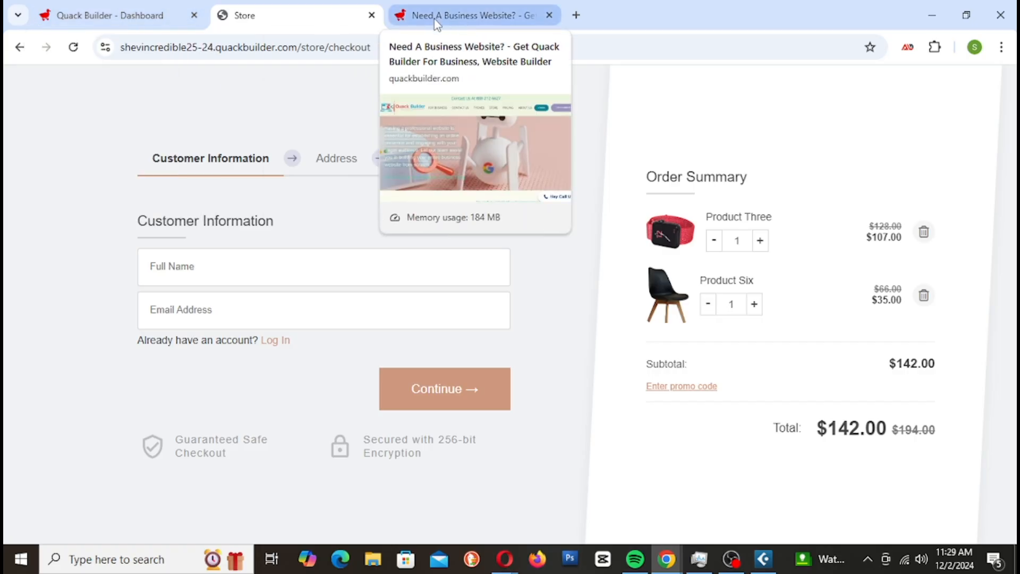
# Check the /store/product-five share in the analytics and view the Product Five page on the live store
pyautogui.click(144, 16)
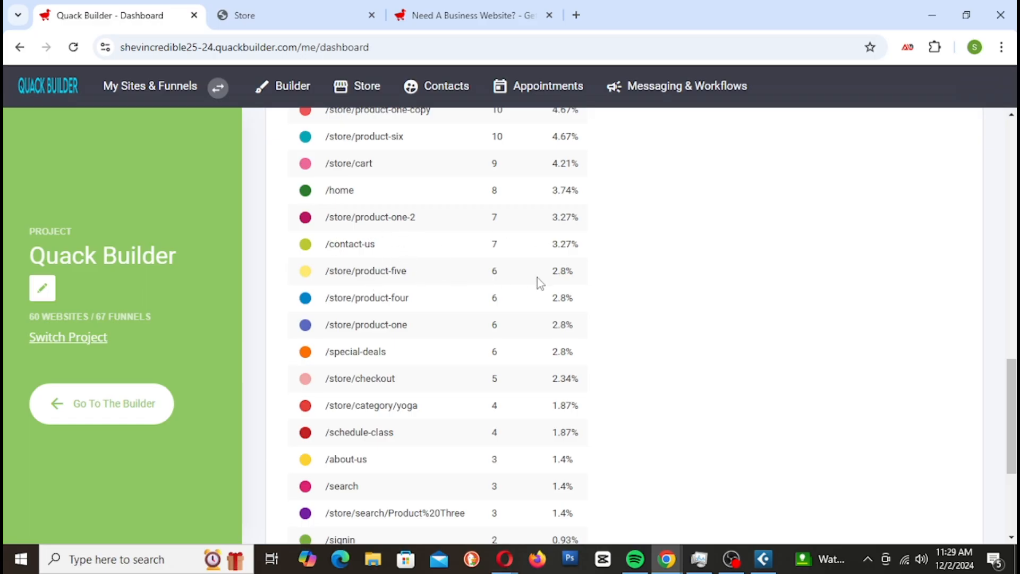
pyautogui.moveTo(551, 273); pyautogui.dragTo(572, 275)
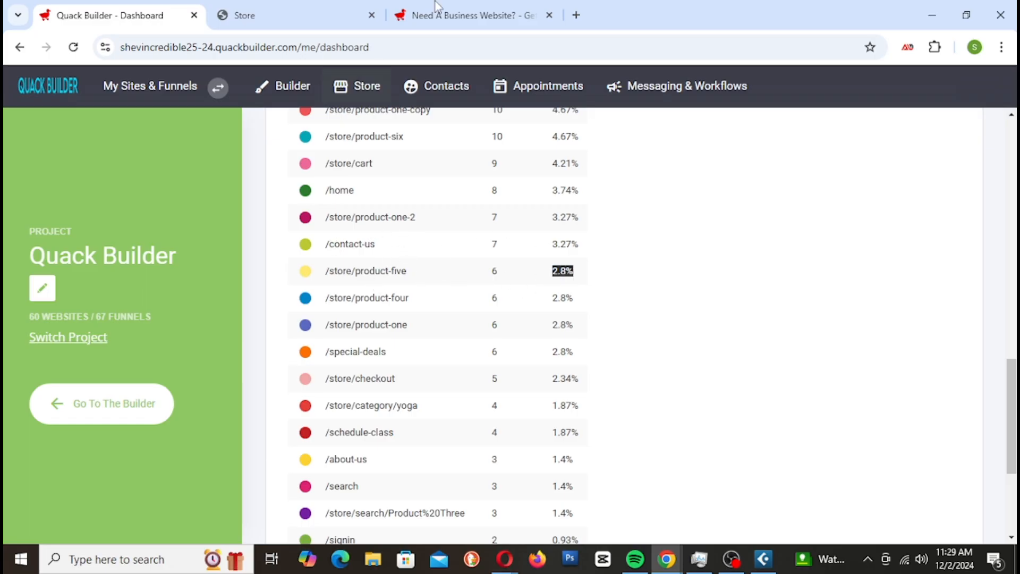
pyautogui.click(266, 16)
pyautogui.click(19, 47)
pyautogui.scroll(-10, 550, 317)
pyautogui.scroll(-7, 557, 291)
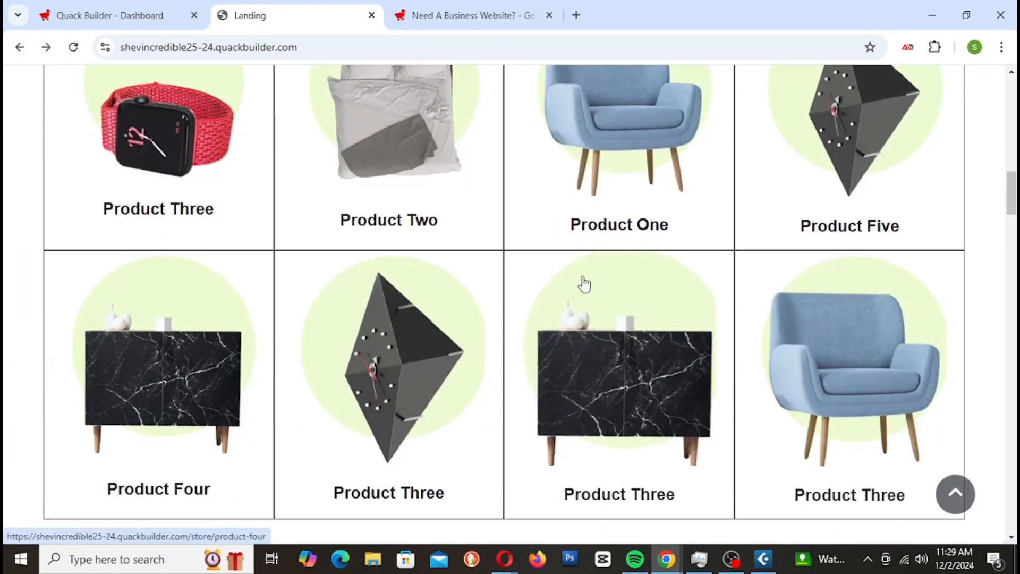
pyautogui.scroll(1, 826, 276)
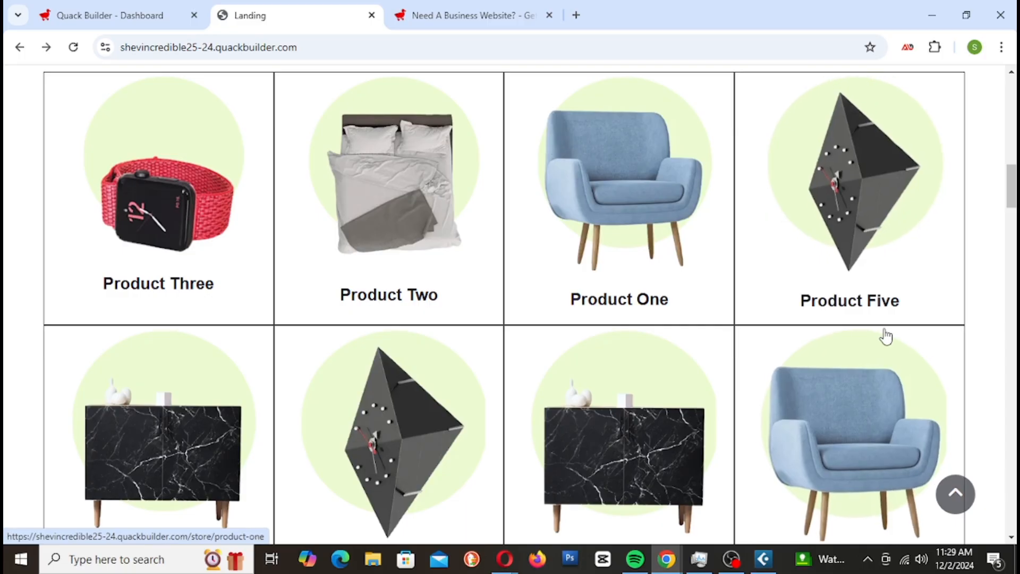
pyautogui.click(868, 208)
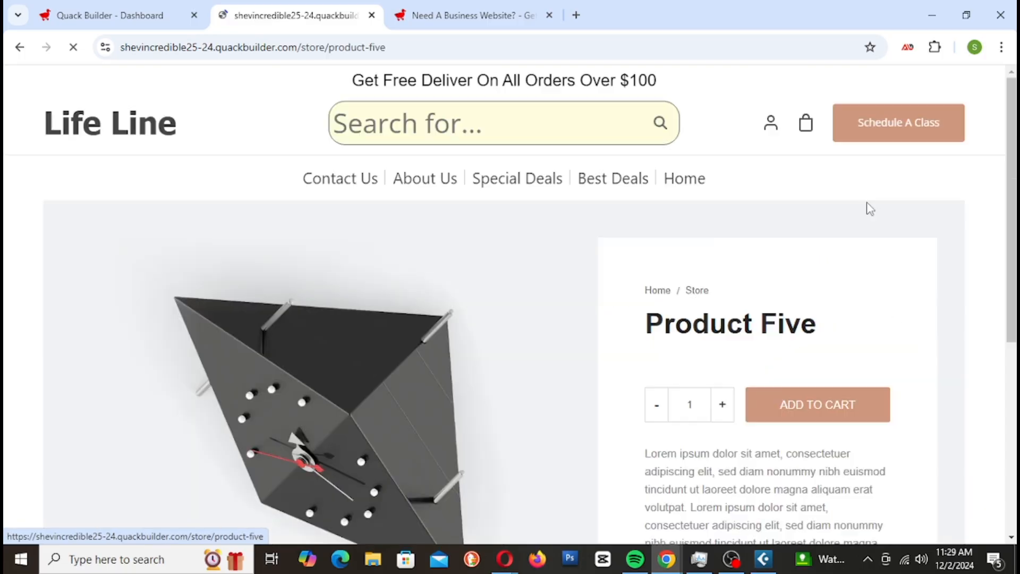
pyautogui.scroll(-1, 664, 273)
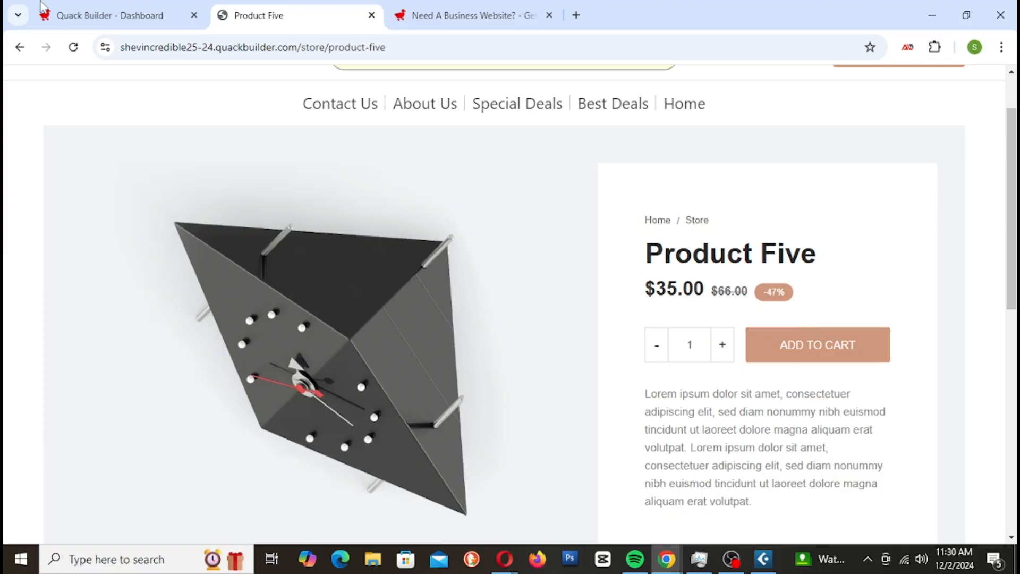
# Compare the /store/product-five row in the Popular Pages table with the live Product Five page
pyautogui.click(97, 16)
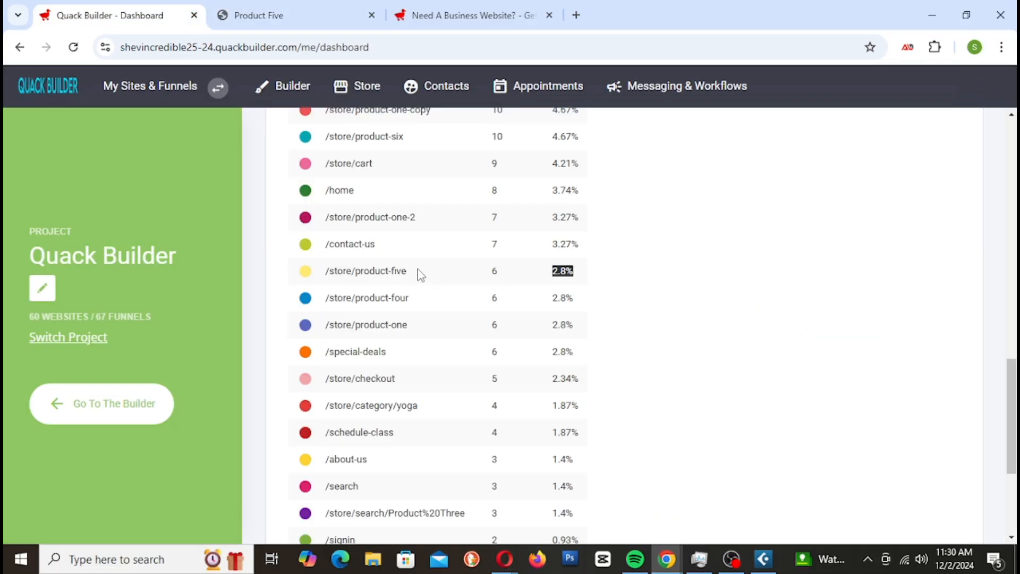
pyautogui.click(289, 17)
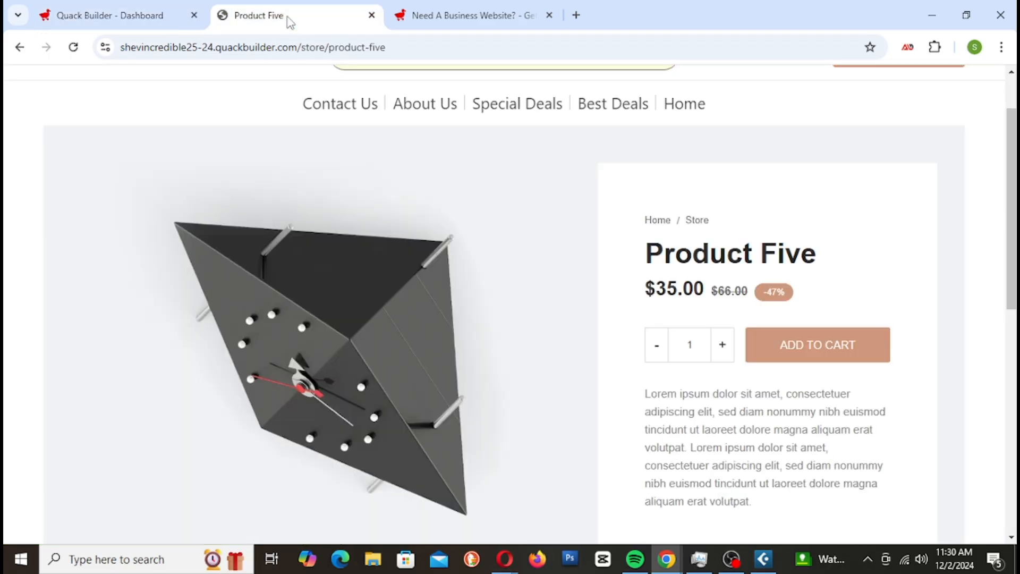
pyautogui.click(84, 7)
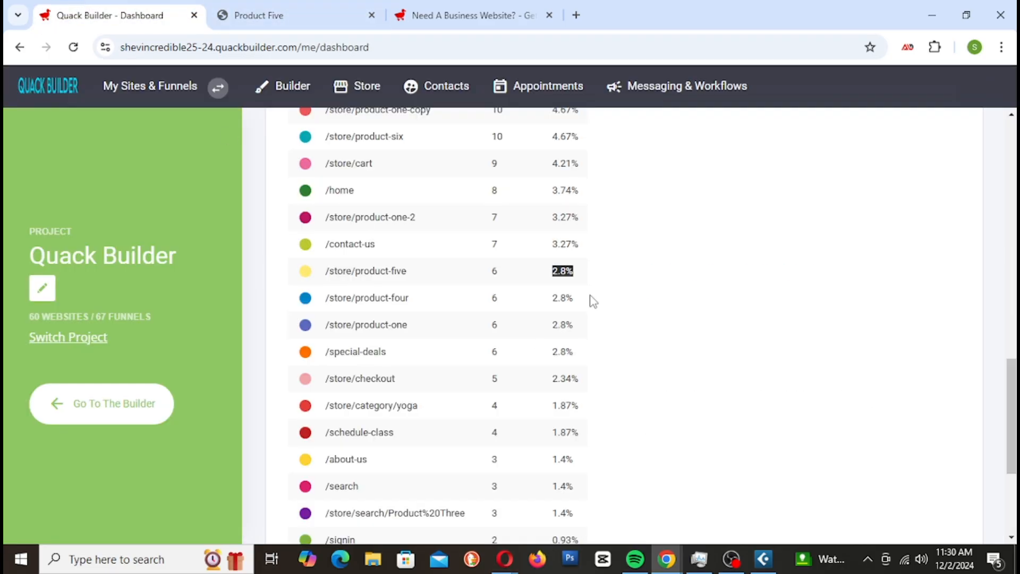
pyautogui.doubleClick(571, 269)
pyautogui.click(550, 273)
pyautogui.moveTo(552, 276); pyautogui.dragTo(571, 285)
pyautogui.click(659, 287)
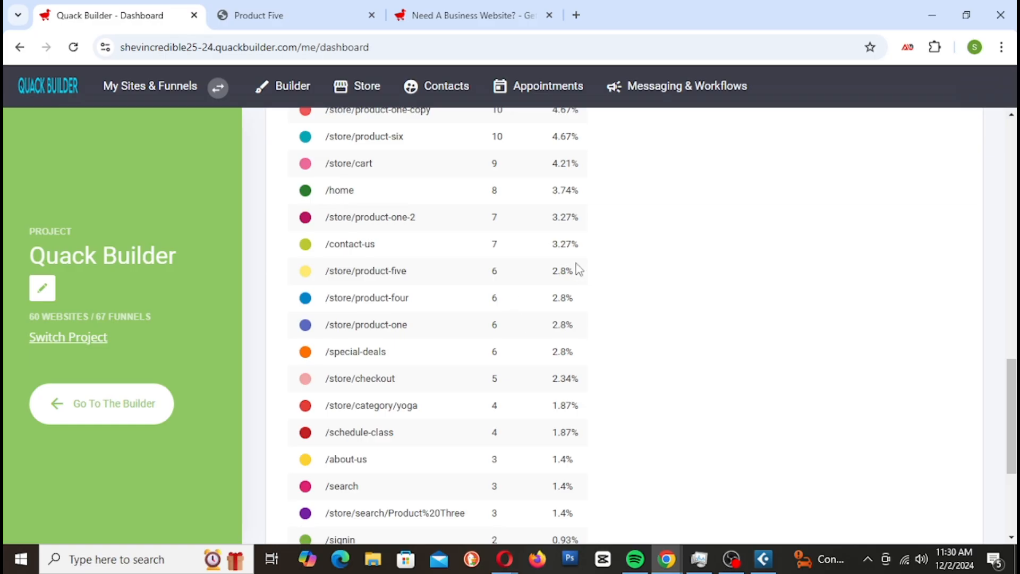
pyautogui.click(302, 19)
pyautogui.click(111, 15)
# Review the remaining rows of the Popular Pages table and the pie chart of page visits
pyautogui.scroll(-3, 550, 354)
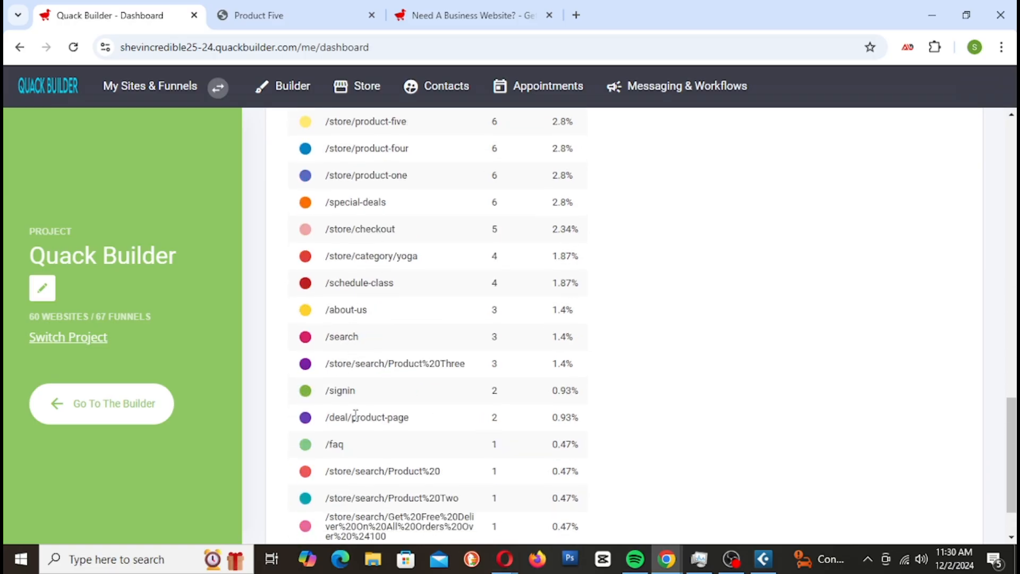
pyautogui.scroll(-2, 559, 360)
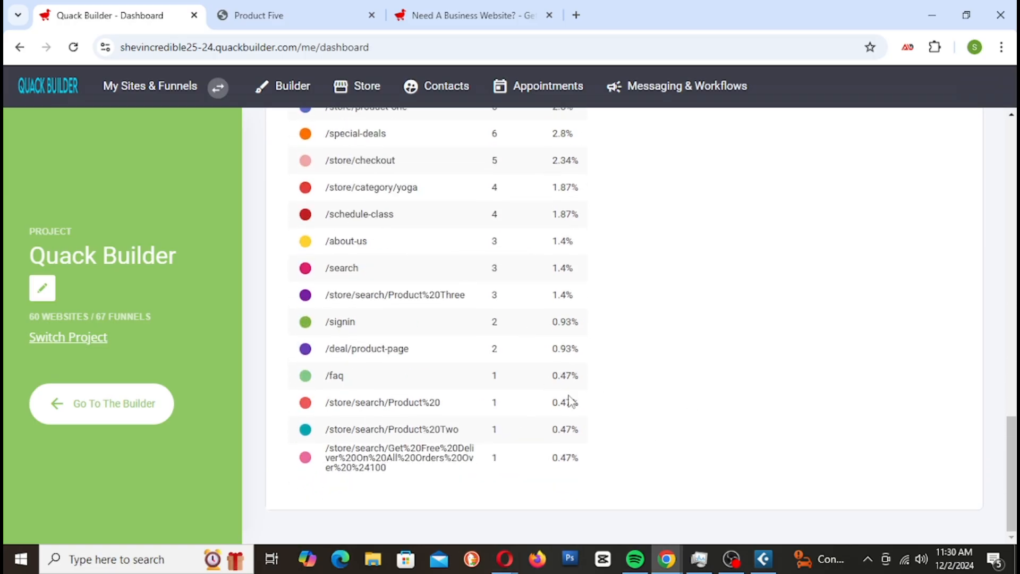
pyautogui.scroll(10, 638, 412)
pyautogui.scroll(-3, 661, 421)
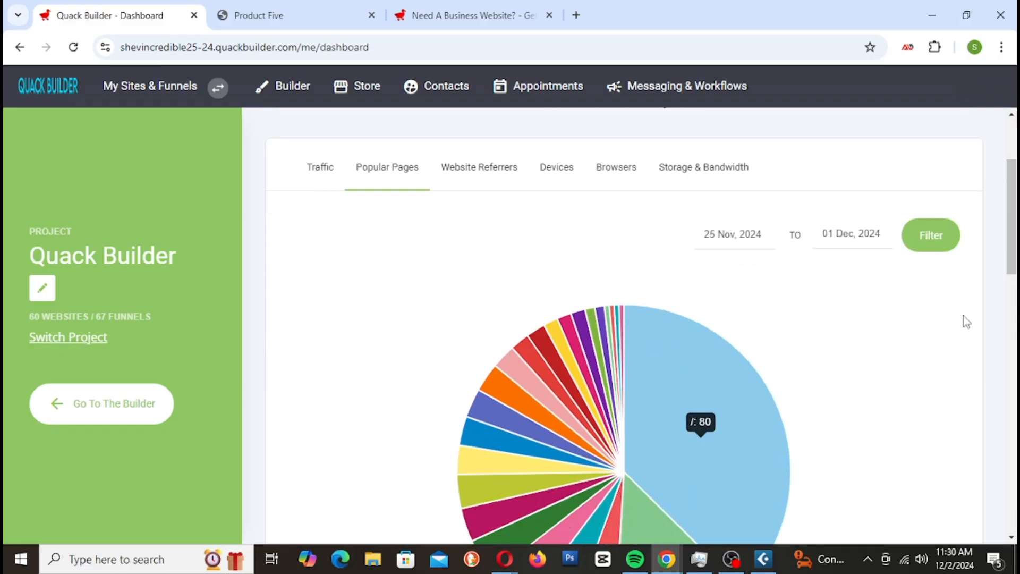
pyautogui.scroll(3, 903, 348)
# Open the Website Referrers analytics for 25 Nov to 01 Dec, 2024 and examine the report
pyautogui.click(513, 332)
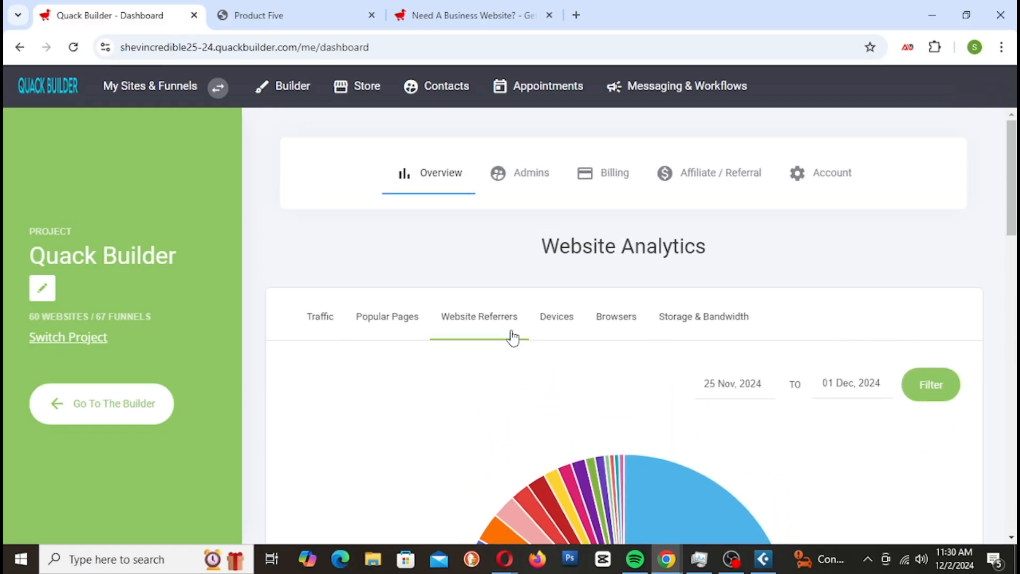
pyautogui.scroll(-5, 726, 308)
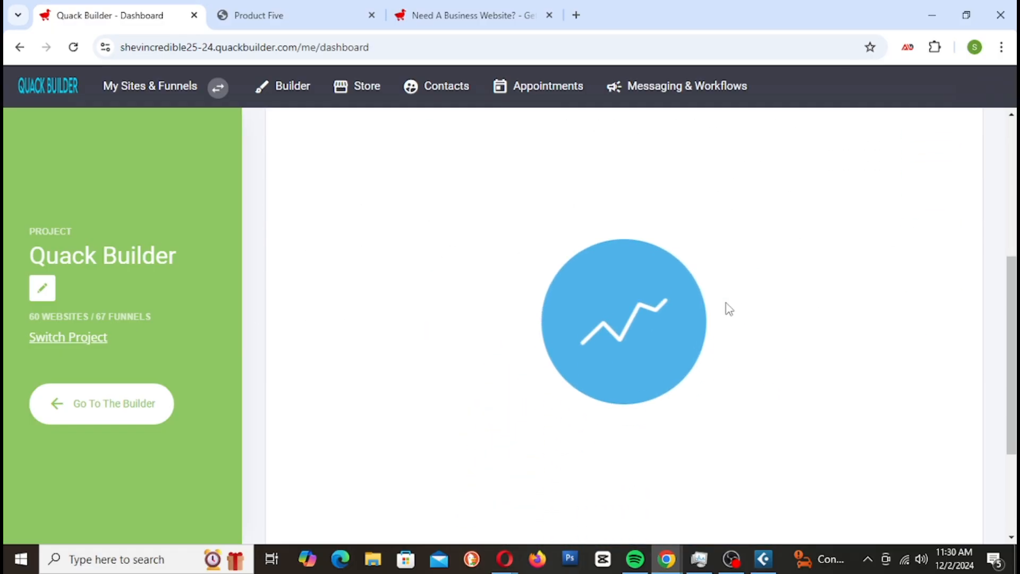
pyautogui.scroll(4, 728, 308)
pyautogui.scroll(-2, 420, 255)
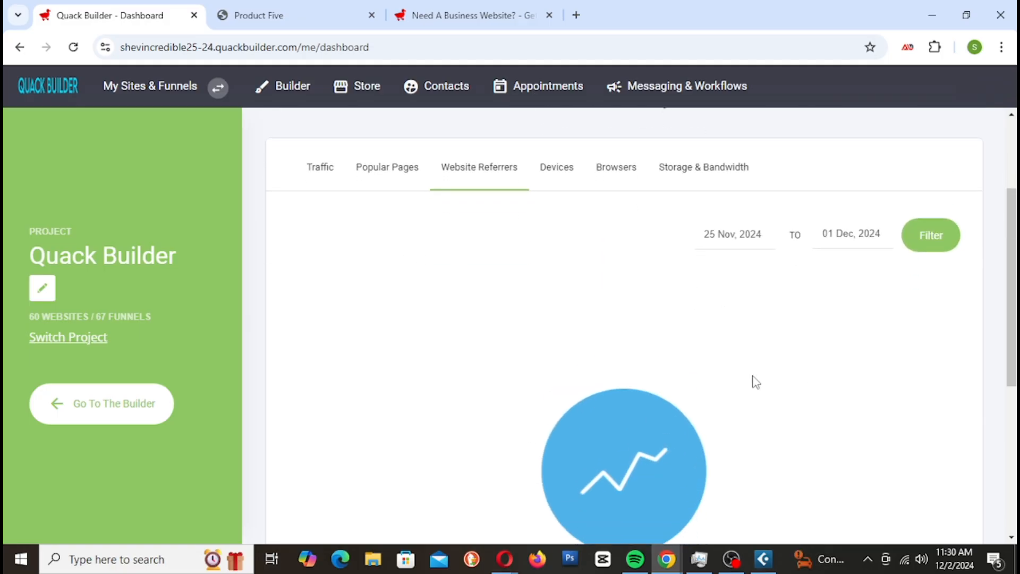
pyautogui.scroll(-2, 751, 373)
pyautogui.scroll(3, 877, 417)
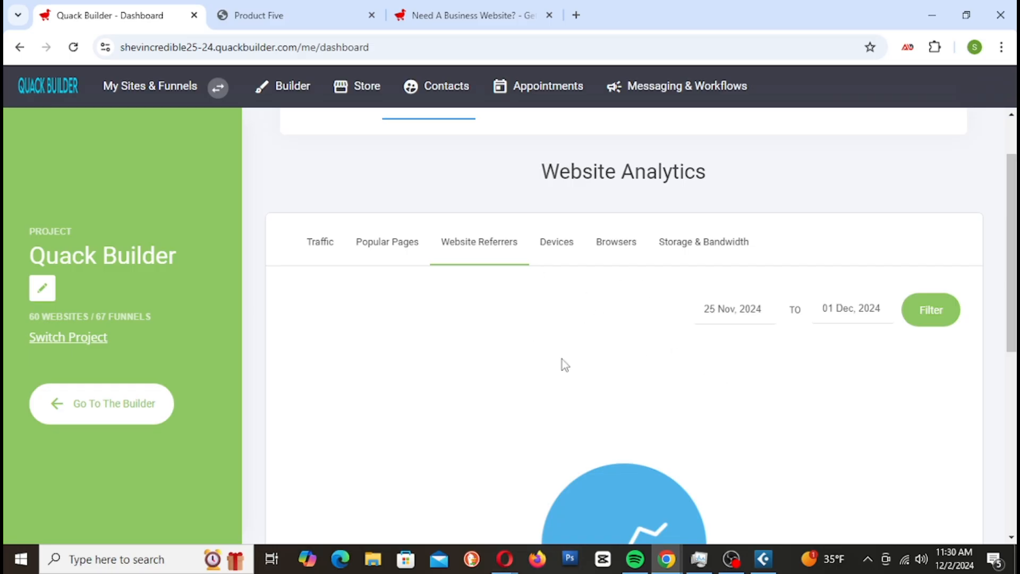
pyautogui.scroll(-1, 759, 282)
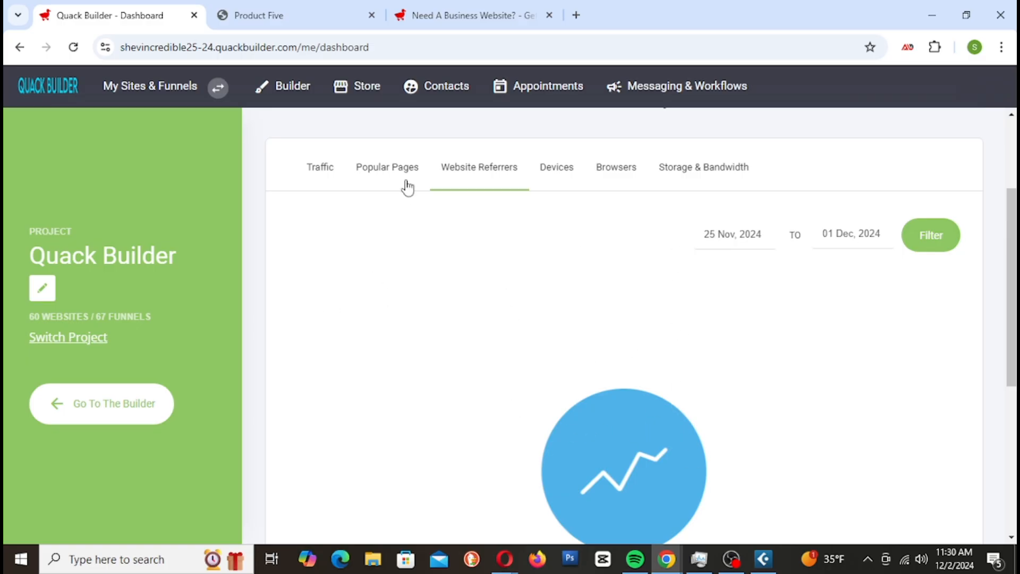
# Revisit the Popular Pages chart and table, and return to the Website Referrers report
pyautogui.click(387, 166)
pyautogui.scroll(-5, 856, 273)
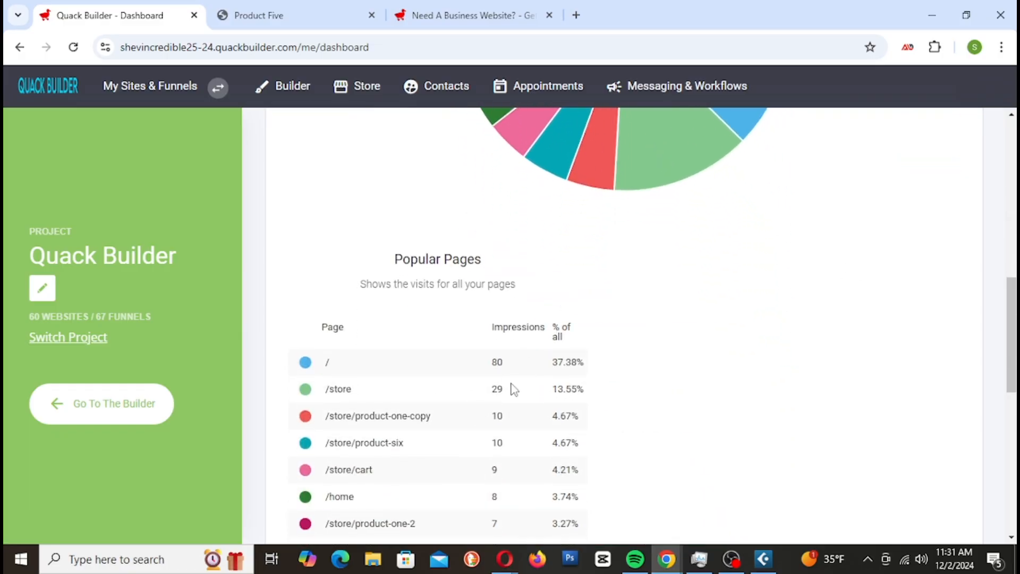
pyautogui.scroll(5, 622, 390)
pyautogui.scroll(3, 510, 340)
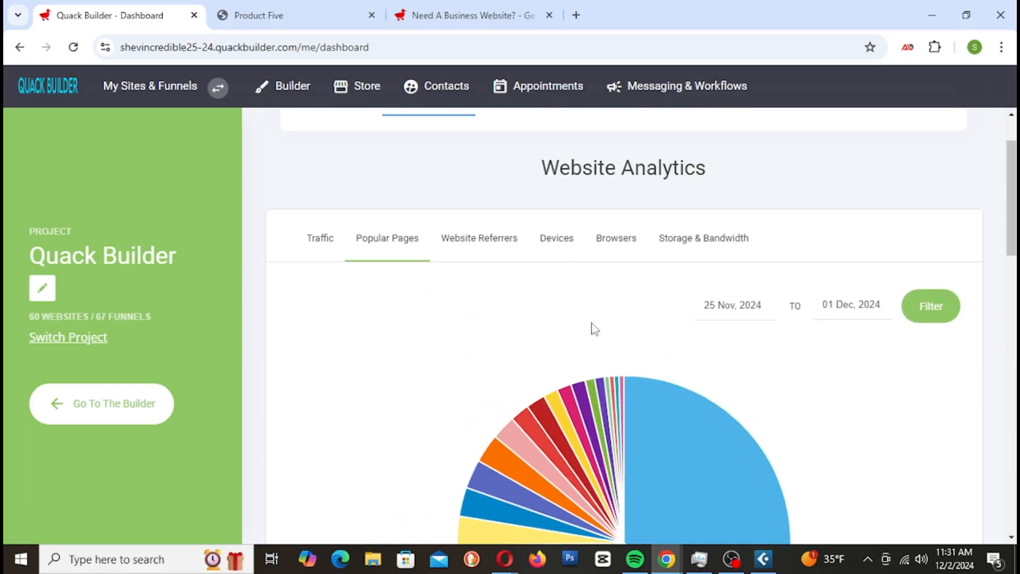
pyautogui.click(457, 258)
pyautogui.scroll(-3, 554, 285)
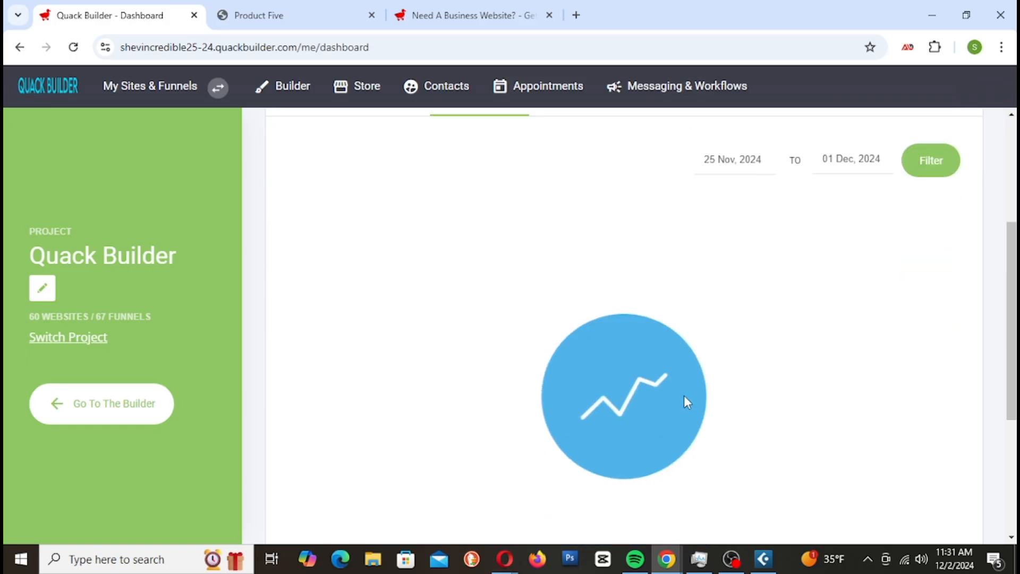
# Open the Devices analytics for 25 Nov to 01 Dec, 2024 and examine the Desktop Computer row
pyautogui.scroll(2, 478, 394)
pyautogui.scroll(-1, 535, 414)
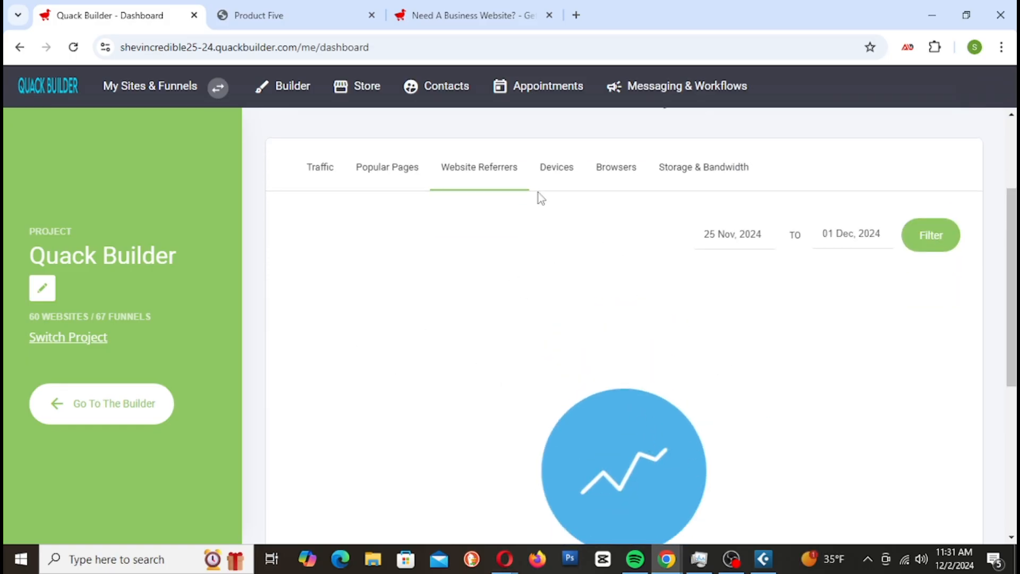
pyautogui.click(573, 178)
pyautogui.scroll(-5, 645, 324)
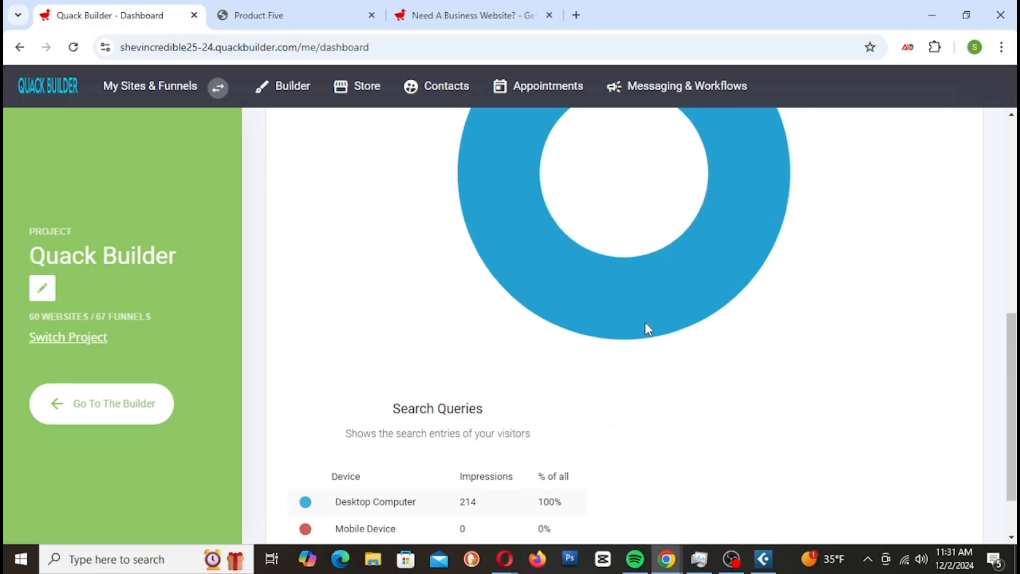
pyautogui.moveTo(335, 439); pyautogui.dragTo(569, 441)
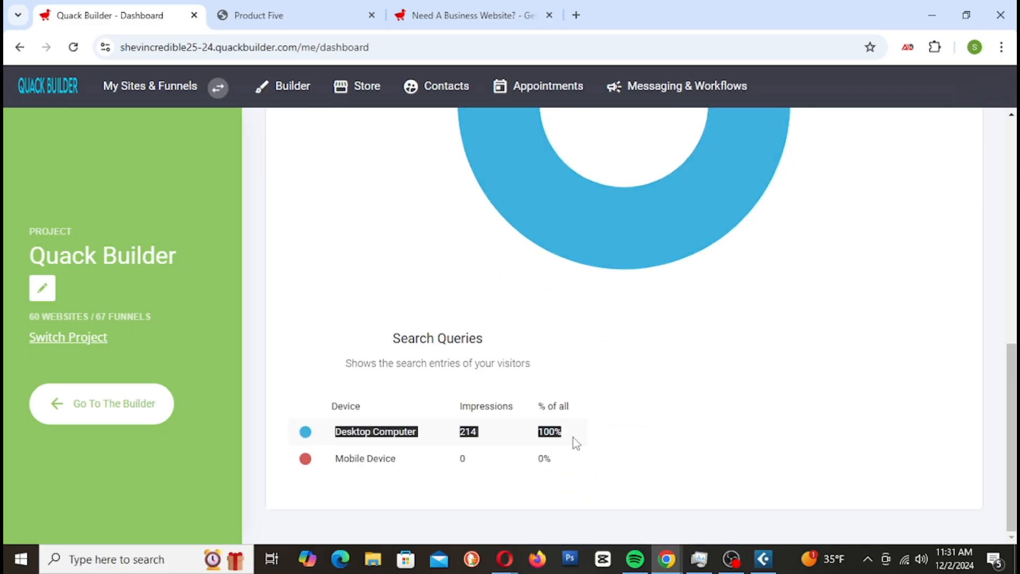
pyautogui.click(558, 448)
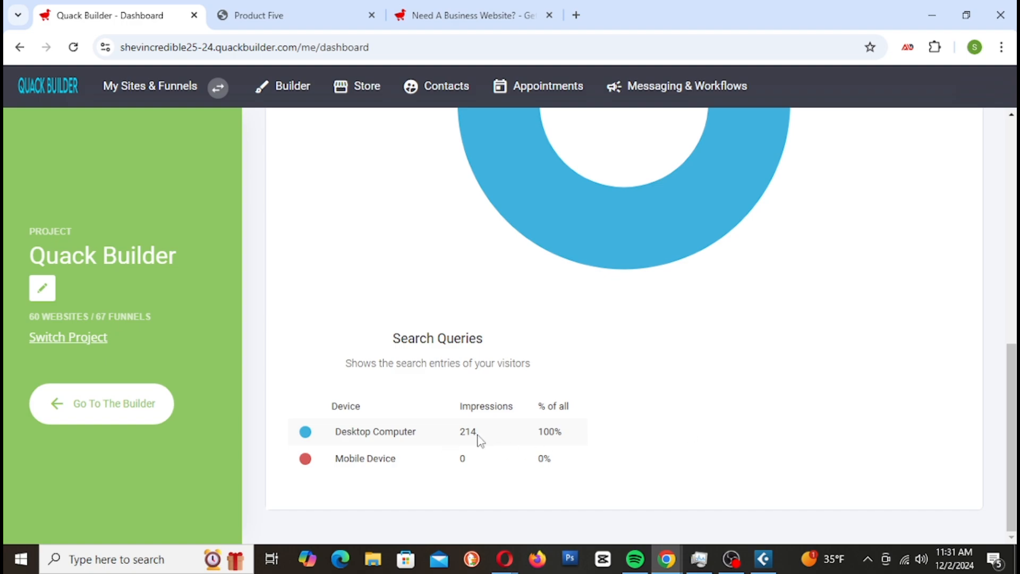
# Compare the impressions and percentage of all visits for the Desktop Computer and Mobile Device rows
pyautogui.moveTo(531, 439); pyautogui.dragTo(569, 439)
pyautogui.click(779, 446)
pyautogui.moveTo(481, 431); pyautogui.dragTo(458, 434)
pyautogui.click(621, 433)
pyautogui.moveTo(338, 458); pyautogui.dragTo(499, 471)
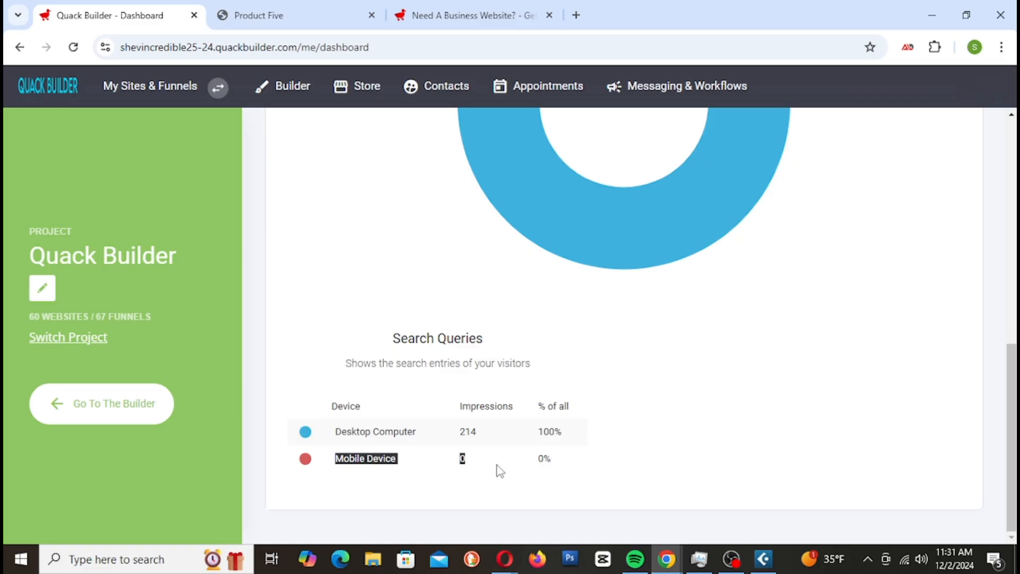
pyautogui.click(661, 475)
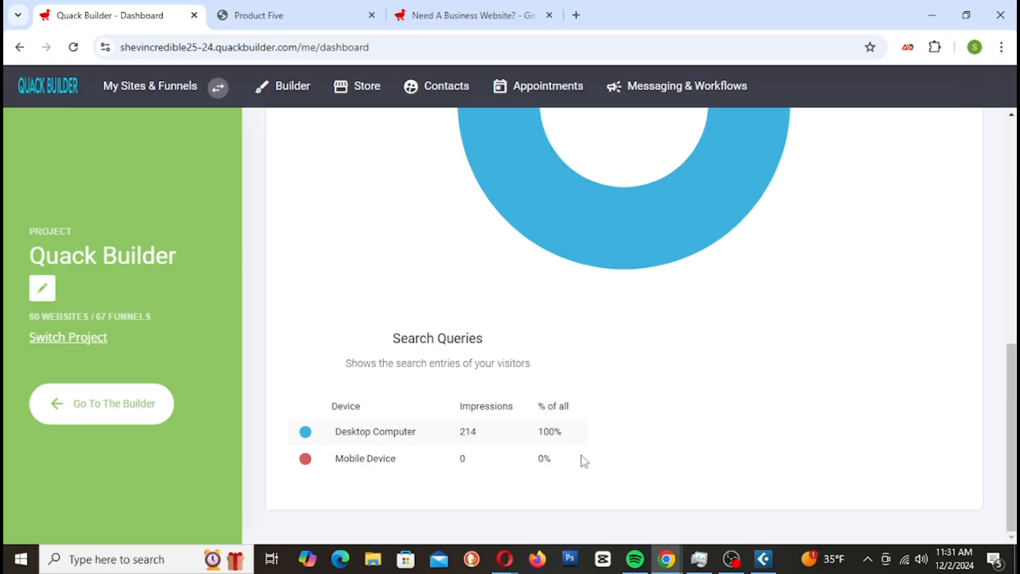
# Open the Browsers analytics and examine the table's column headings and the Chrome row
pyautogui.scroll(10, 582, 457)
pyautogui.click(618, 317)
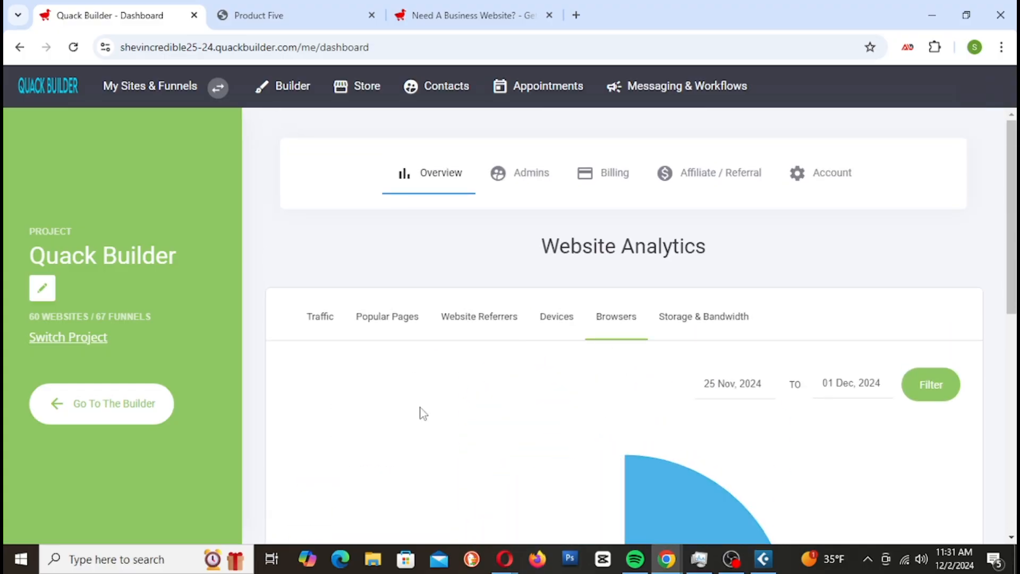
pyautogui.scroll(-5, 414, 372)
pyautogui.scroll(-3, 404, 372)
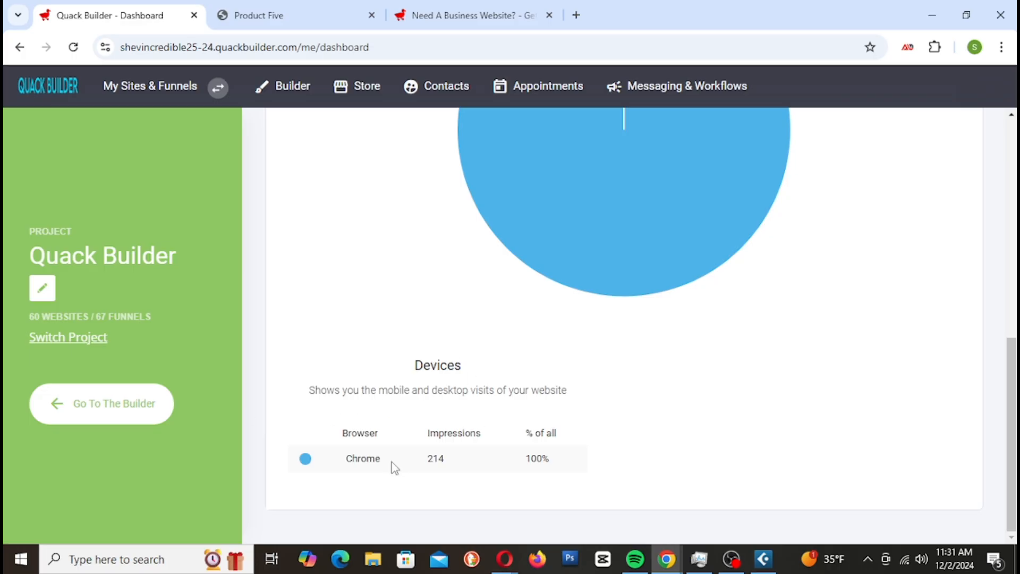
pyautogui.moveTo(343, 438); pyautogui.dragTo(580, 434)
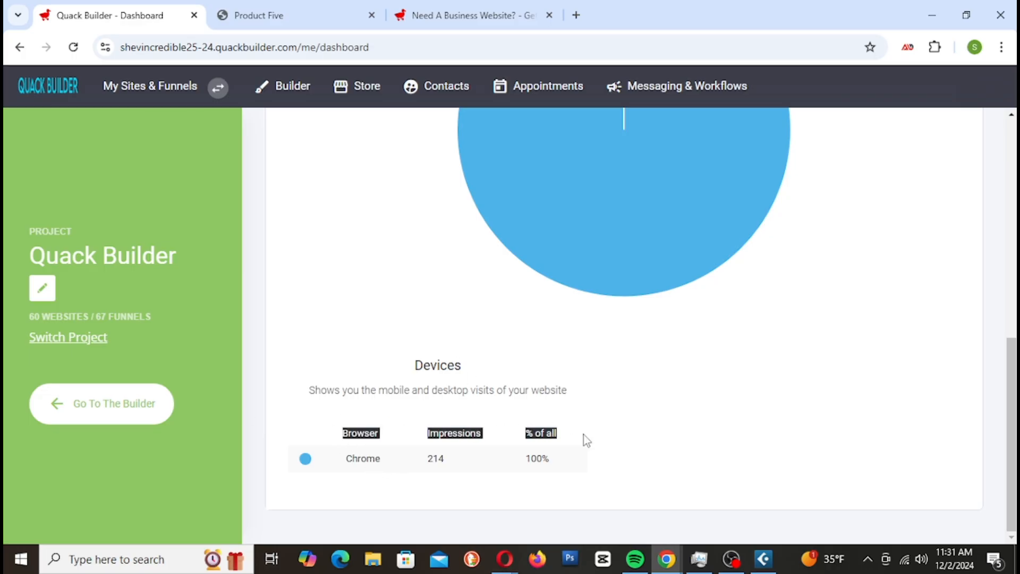
pyautogui.click(727, 456)
pyautogui.moveTo(343, 463); pyautogui.dragTo(565, 474)
pyautogui.click(733, 473)
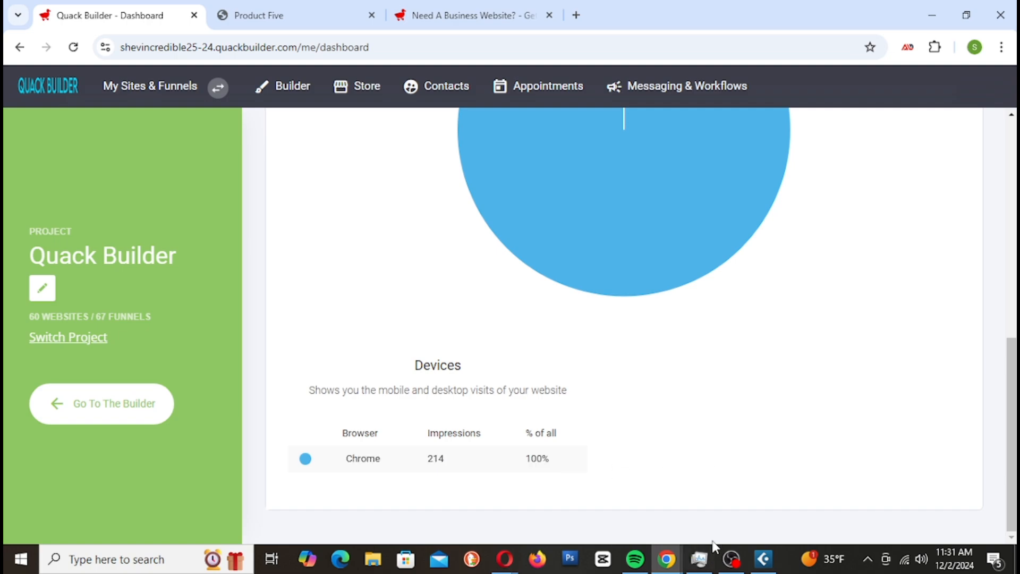
# Recheck the Chrome entry's name and its percentage of all visits in the browser table
pyautogui.moveTo(388, 466); pyautogui.dragTo(356, 464)
pyautogui.moveTo(350, 462); pyautogui.dragTo(391, 472)
pyautogui.moveTo(563, 471); pyautogui.dragTo(529, 458)
pyautogui.click(725, 484)
# Open the Storage & Bandwidth analytics to review the site's and project's usage and limits
pyautogui.scroll(7, 378, 451)
pyautogui.scroll(3, 380, 452)
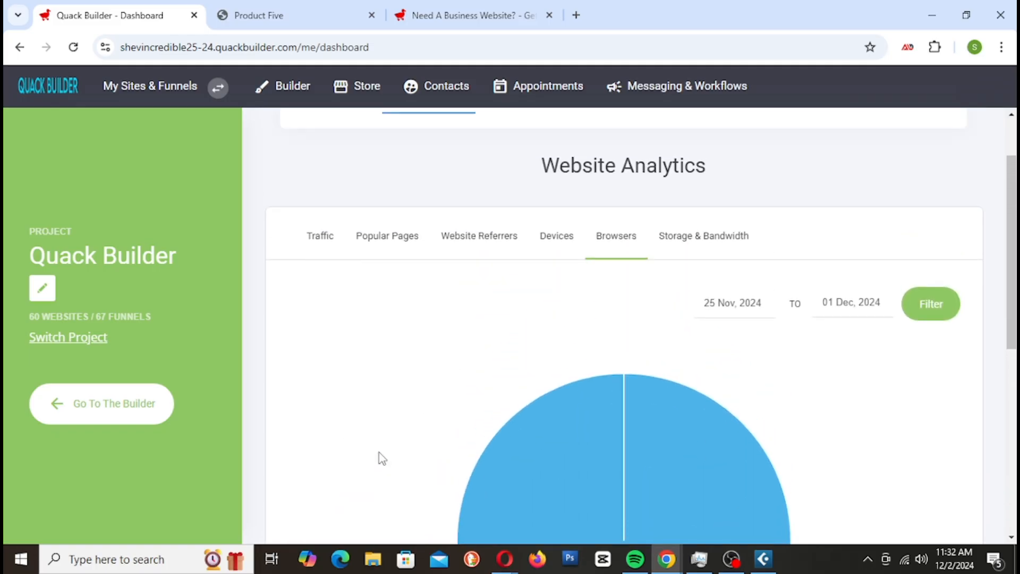
pyautogui.click(707, 319)
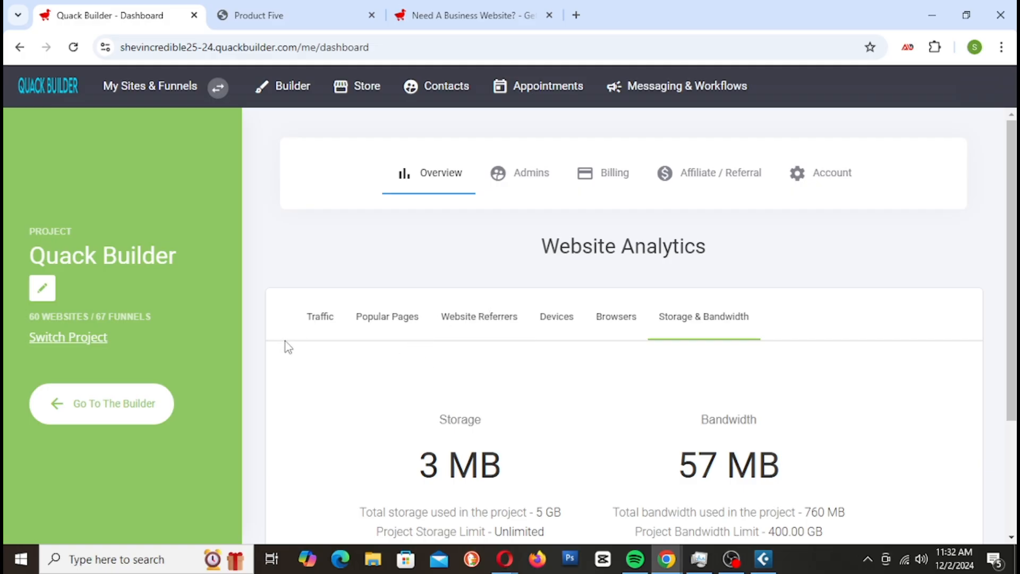
# Revisit the Traffic report, and leave the analytics for the website Builder and the Store's Get Started page
pyautogui.click(317, 319)
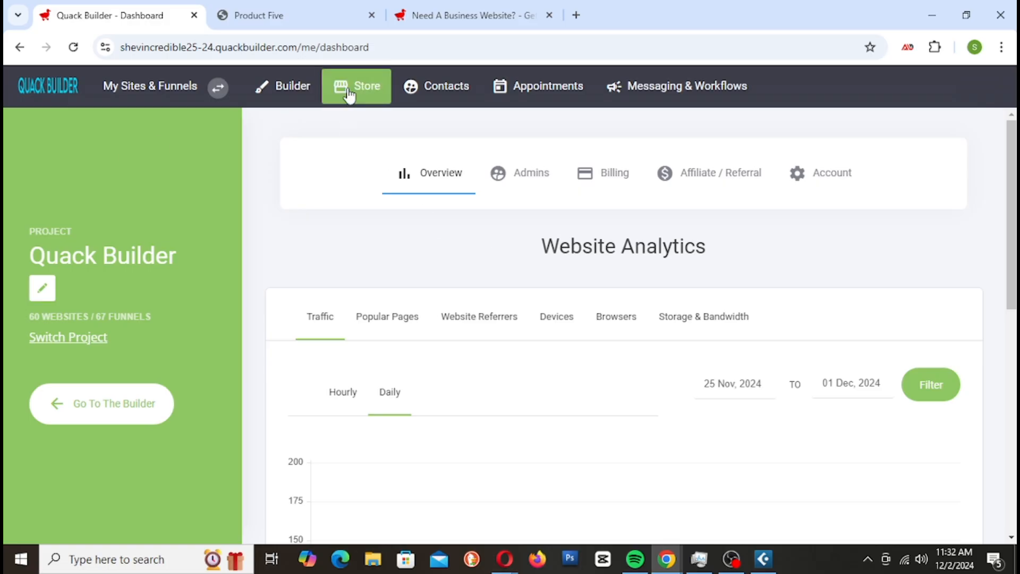
pyautogui.click(283, 87)
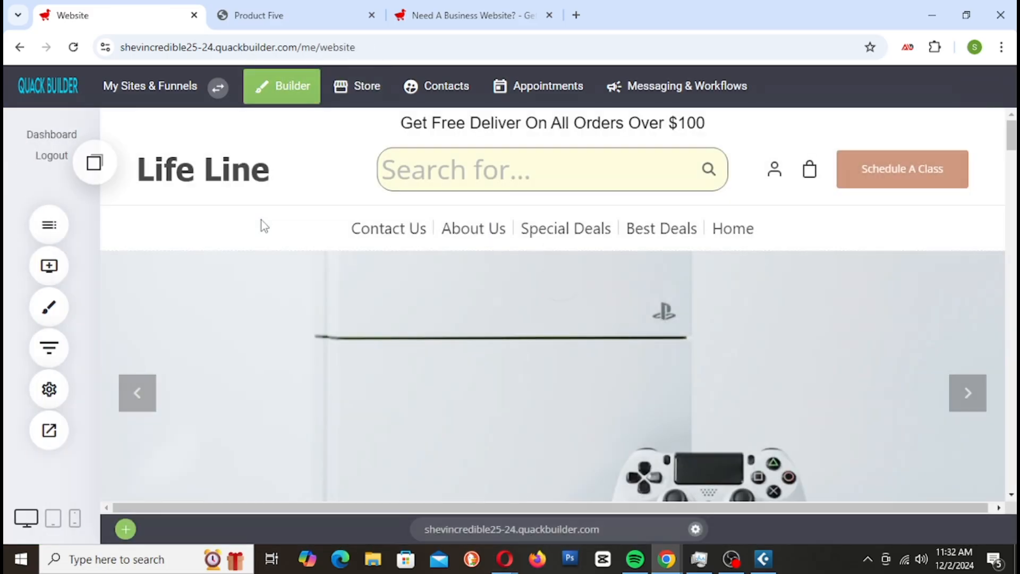
pyautogui.click(349, 105)
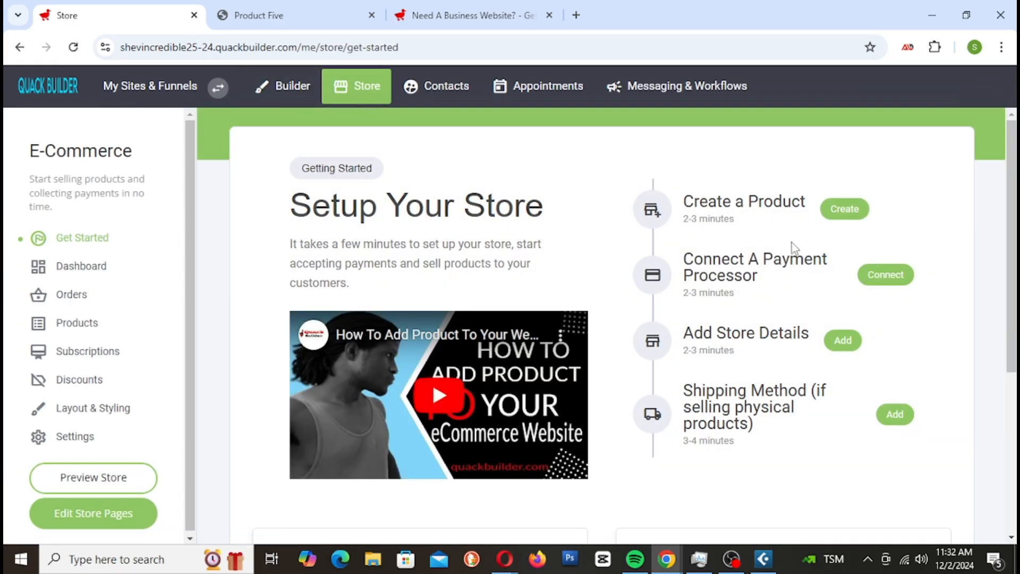
# Go back from the live Product Five page to the Landing page and return to the Store setup
pyautogui.click(280, 12)
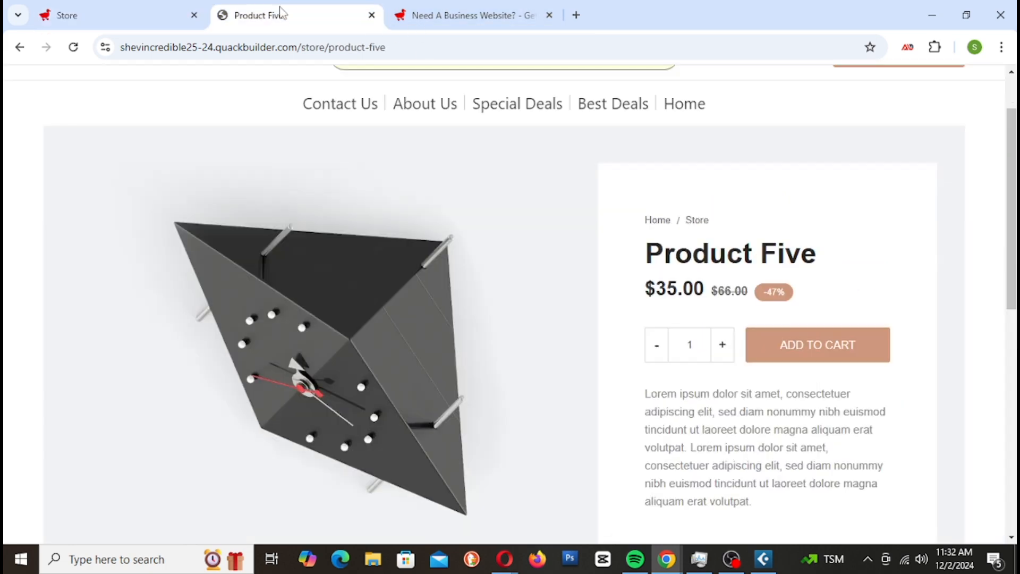
pyautogui.hotkey('alt', 'Left')
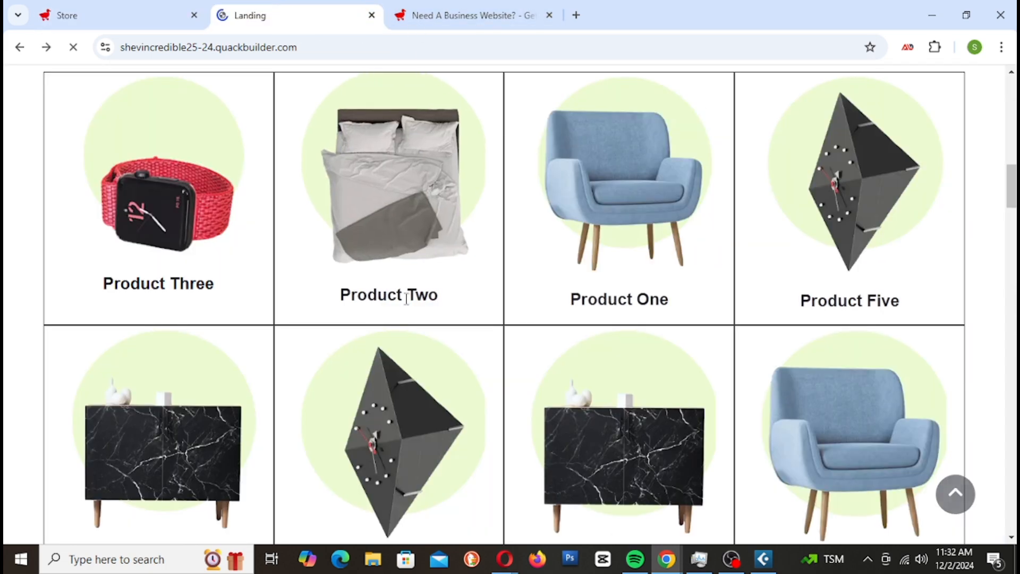
pyautogui.click(149, 19)
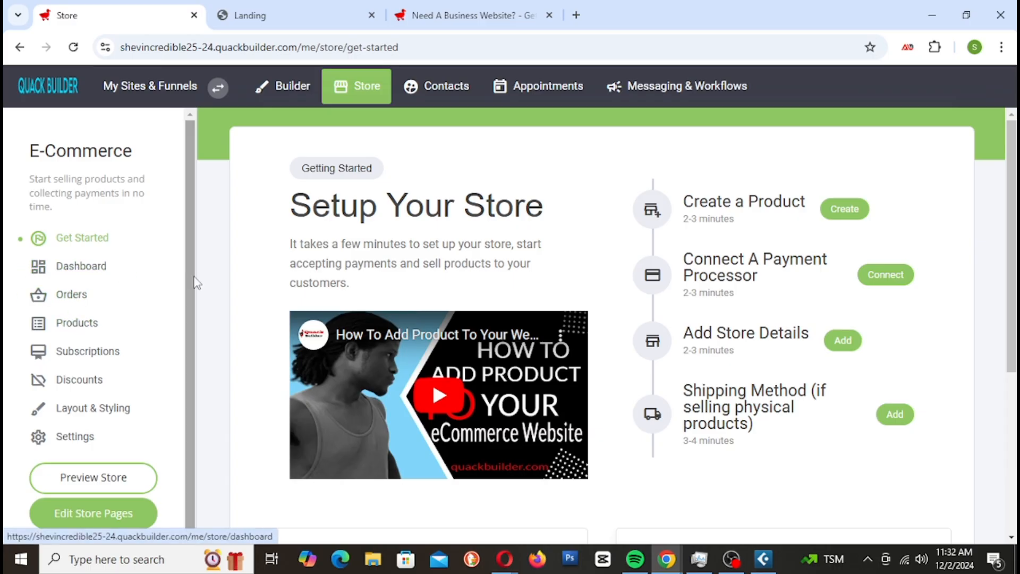
# Open the store's Products list and compare its entries with the products on the live Landing page
pyautogui.click(103, 329)
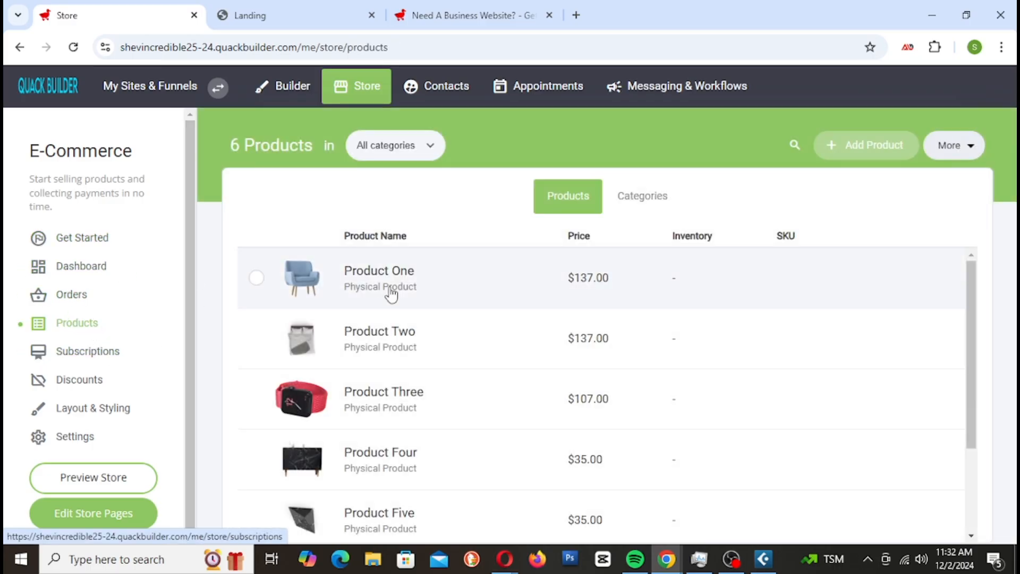
pyautogui.scroll(-3, 667, 332)
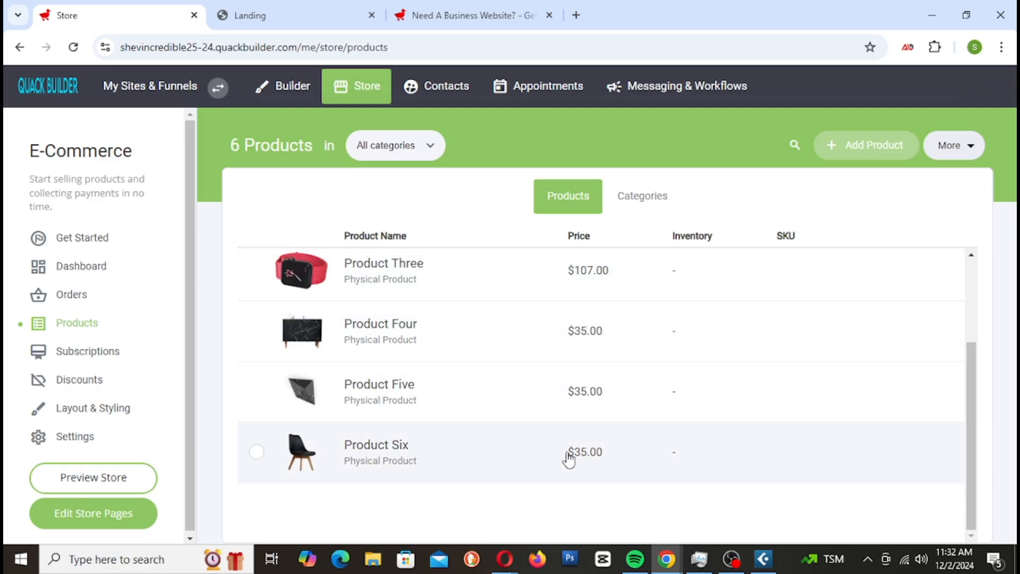
pyautogui.scroll(3, 563, 454)
pyautogui.click(322, 9)
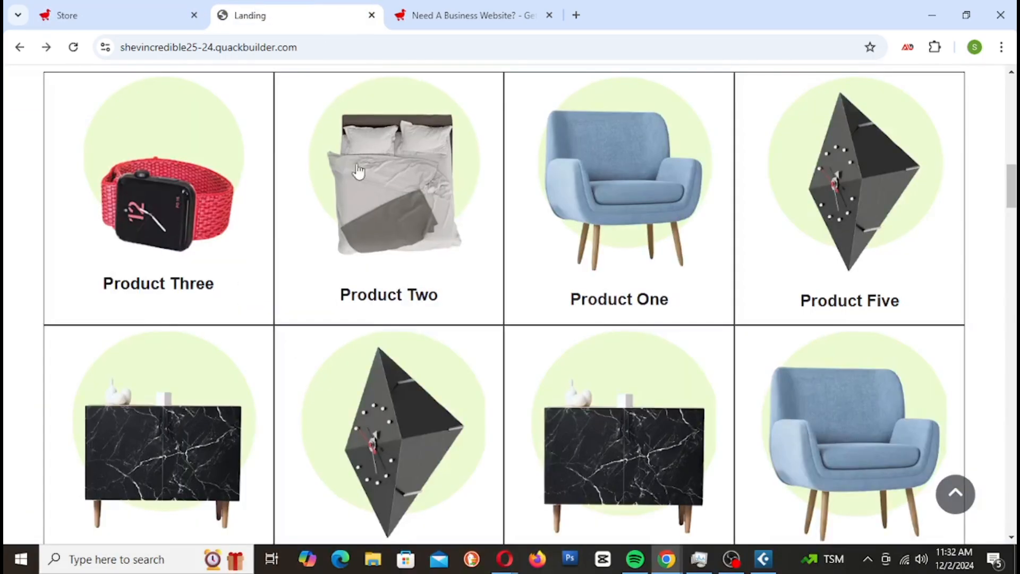
pyautogui.click(136, 16)
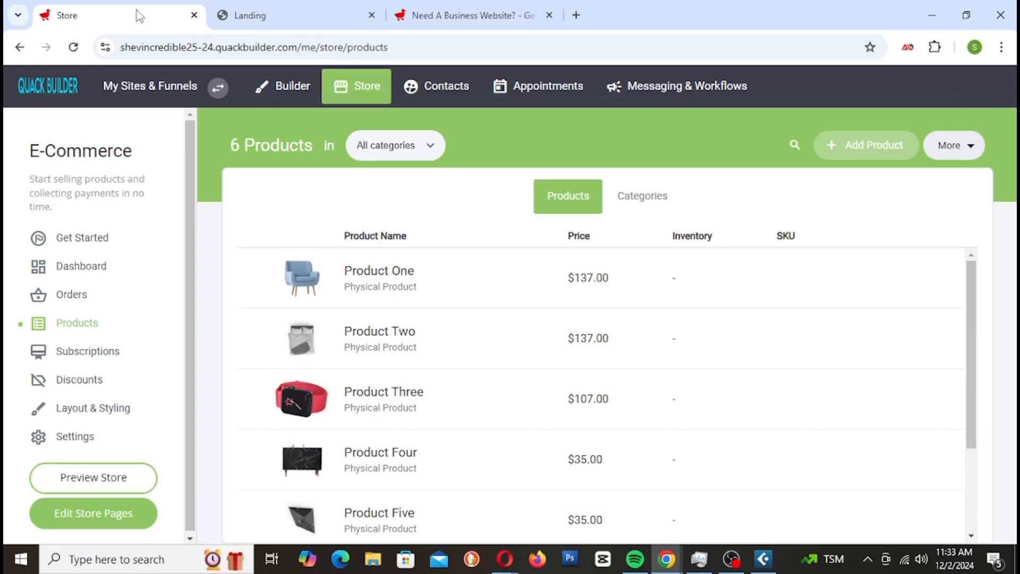
pyautogui.scroll(-3, 557, 375)
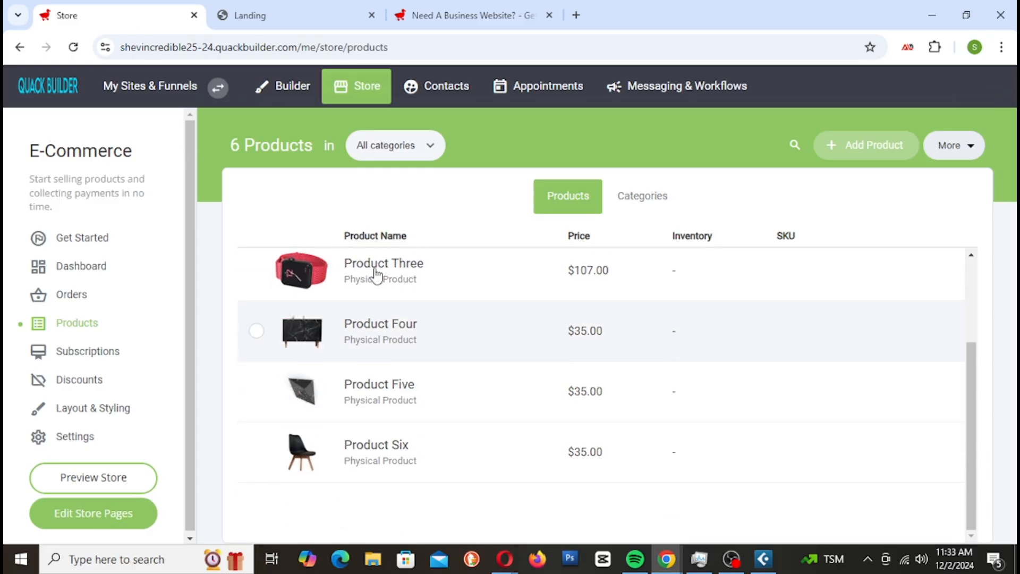
pyautogui.scroll(3, 676, 366)
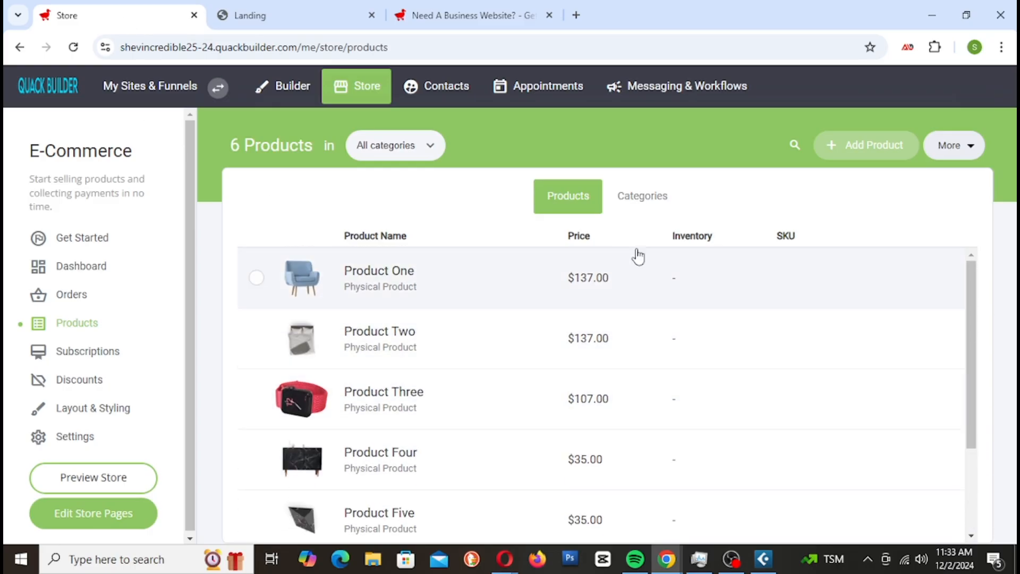
# View the product categories and the New Product Category form, cancelling it without creating a category
pyautogui.click(644, 203)
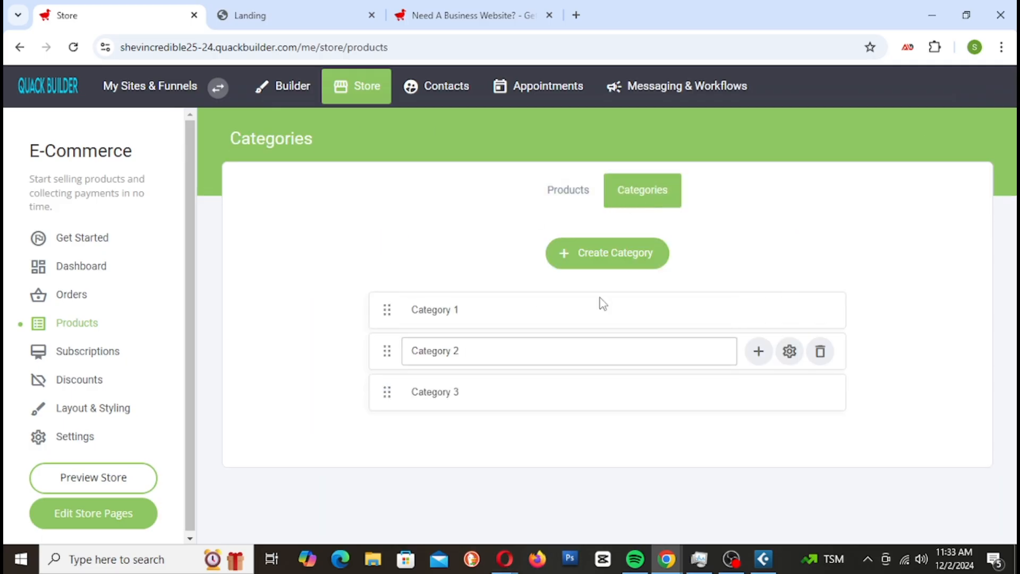
pyautogui.click(640, 260)
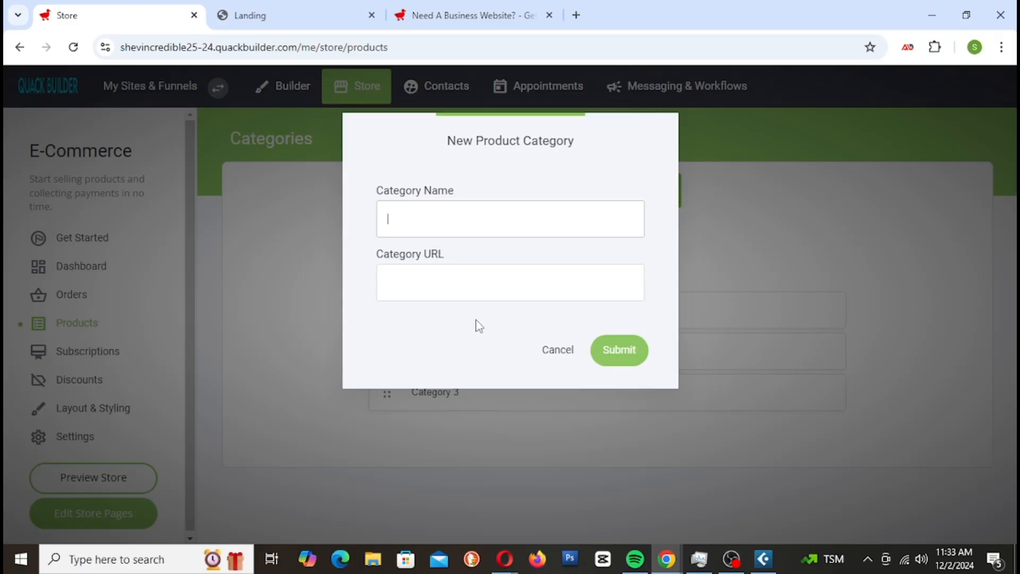
pyautogui.click(557, 350)
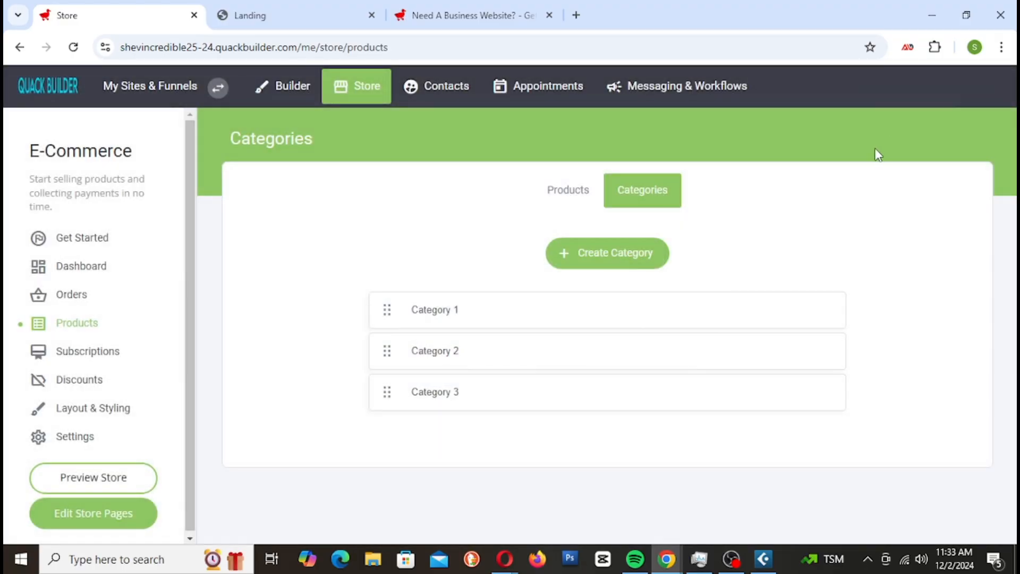
# Return to the Products list, view the product types available for a new product, and dismiss the choice
pyautogui.click(571, 190)
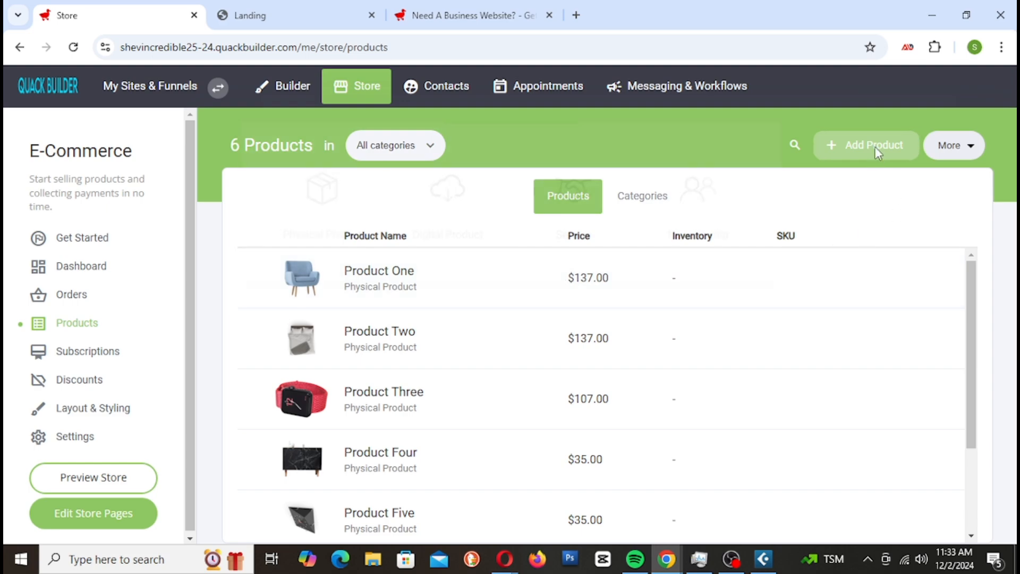
pyautogui.click(876, 148)
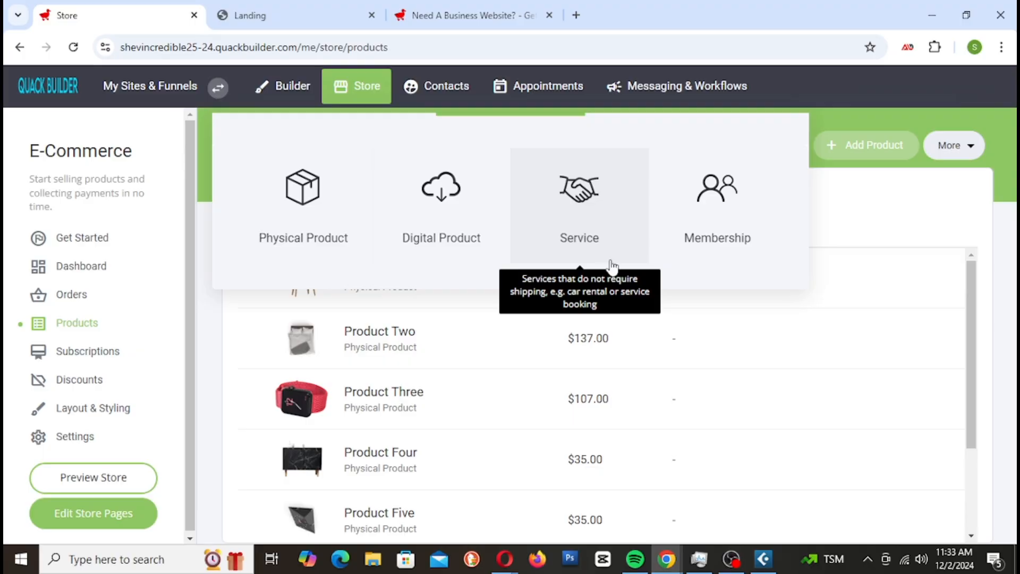
pyautogui.click(895, 203)
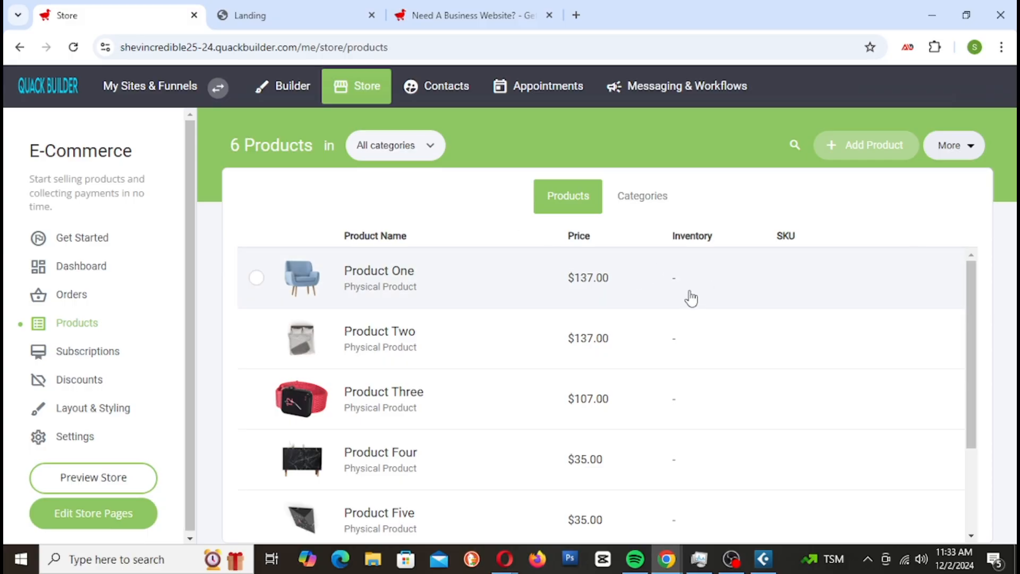
# Open the store's Subscriptions page and the Discounts page to review the existing discount codes
pyautogui.click(67, 365)
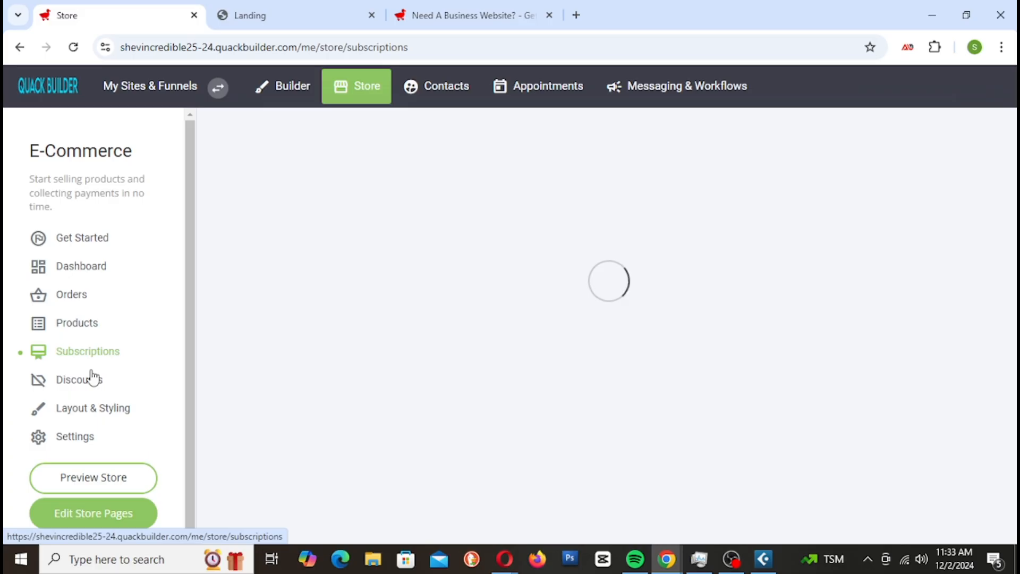
pyautogui.click(94, 382)
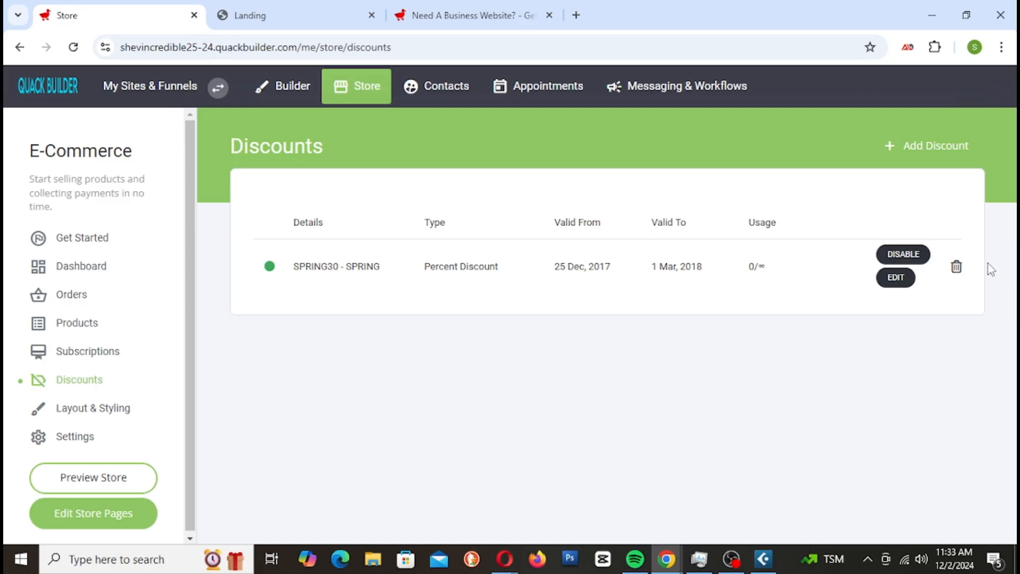
# Open the product page layout for styling from Store Layout & Styling and look over the sample product page
pyautogui.click(113, 417)
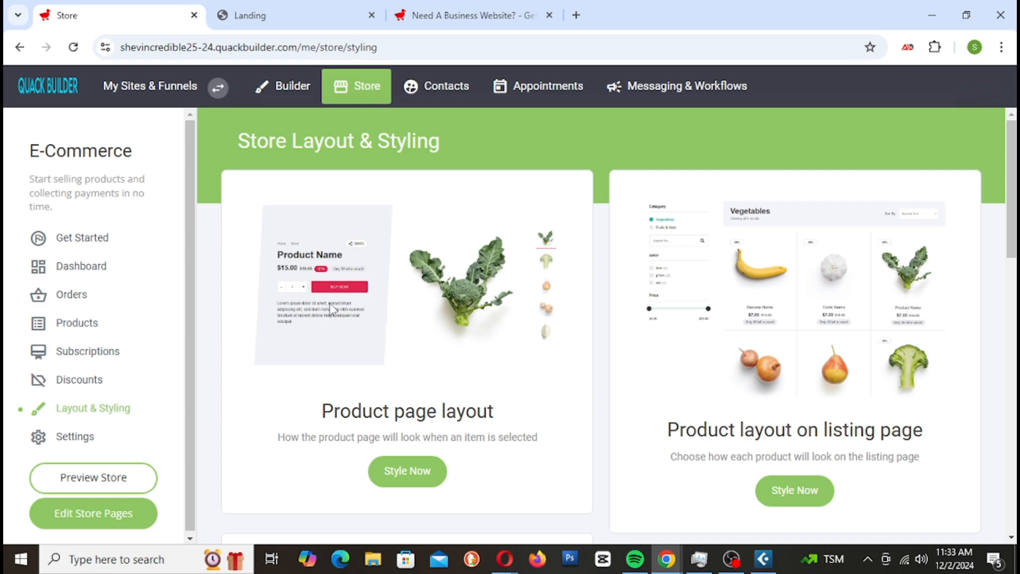
pyautogui.click(394, 471)
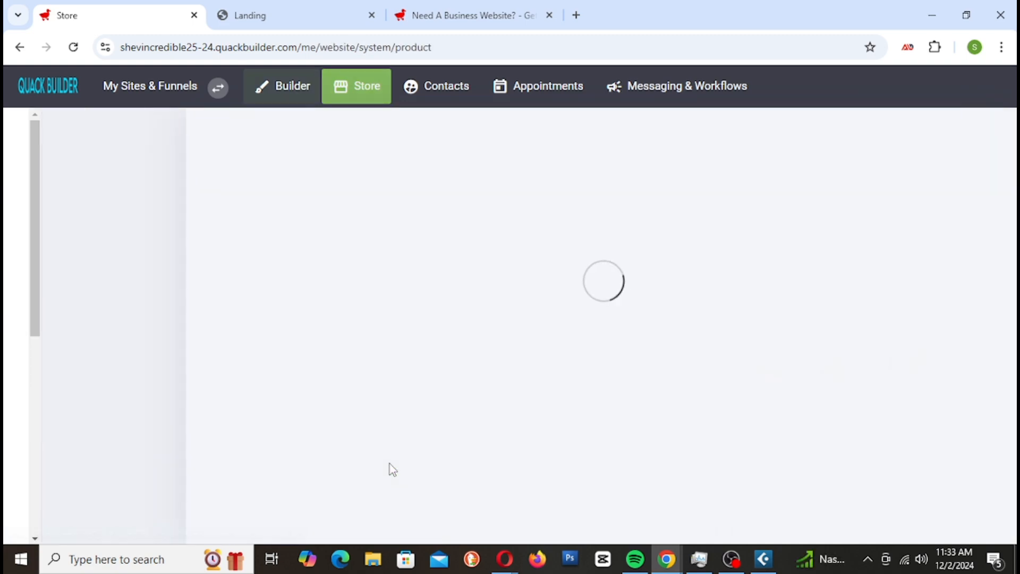
pyautogui.scroll(-5, 782, 329)
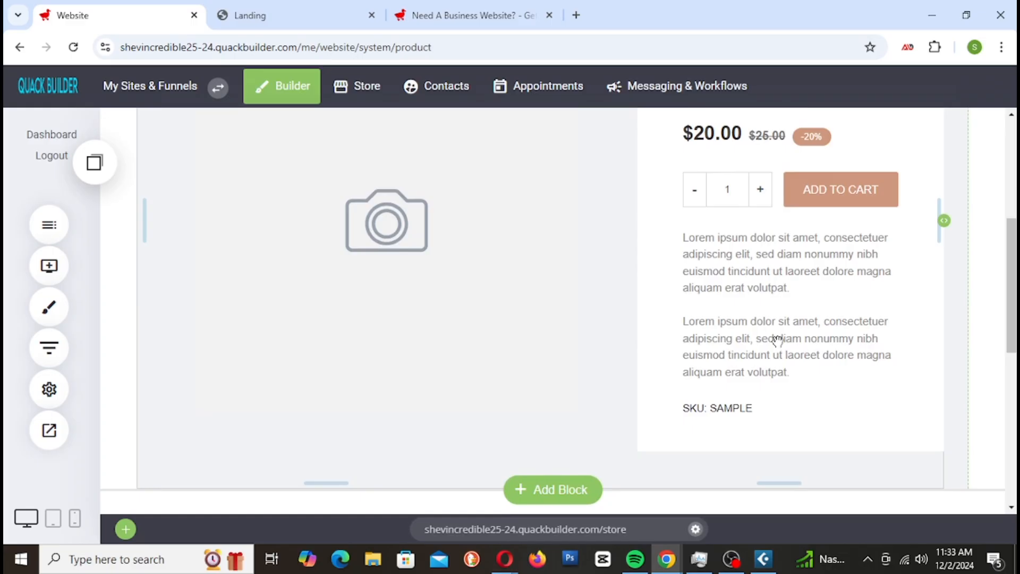
# Open the product block's Product Layout settings and view the styling options of the Product Details Area
pyautogui.scroll(5, 777, 339)
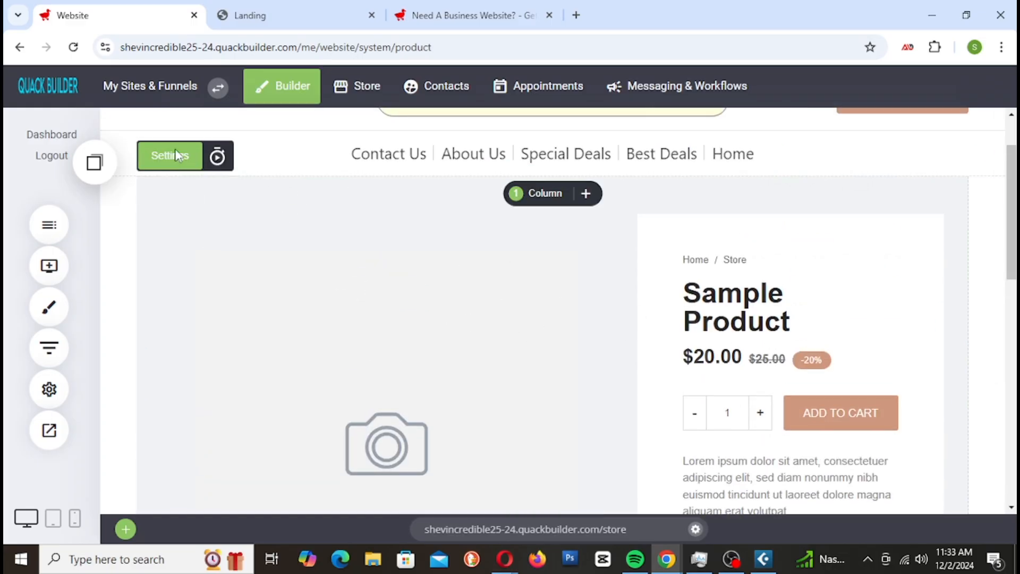
pyautogui.click(176, 155)
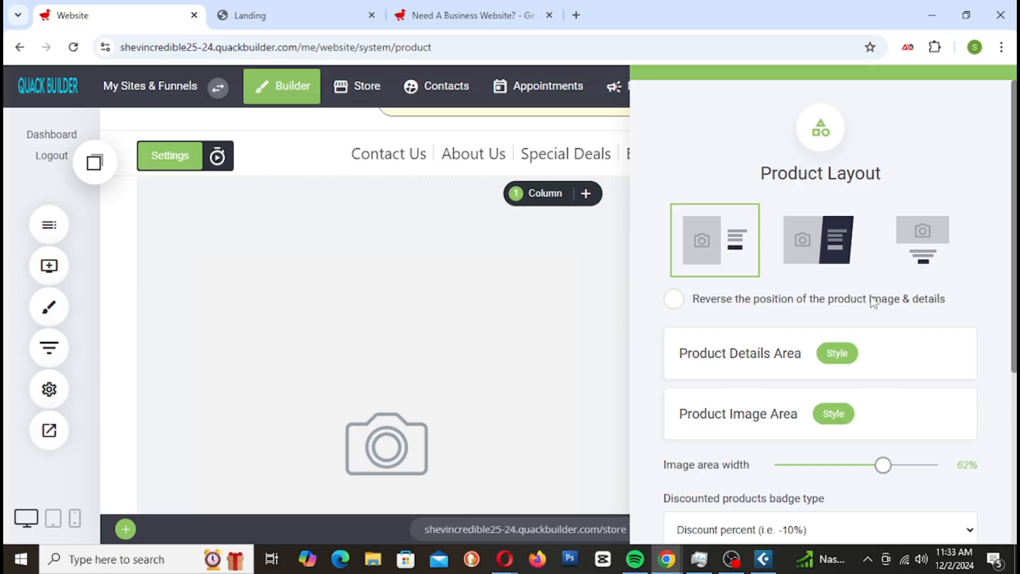
pyautogui.scroll(-2, 940, 263)
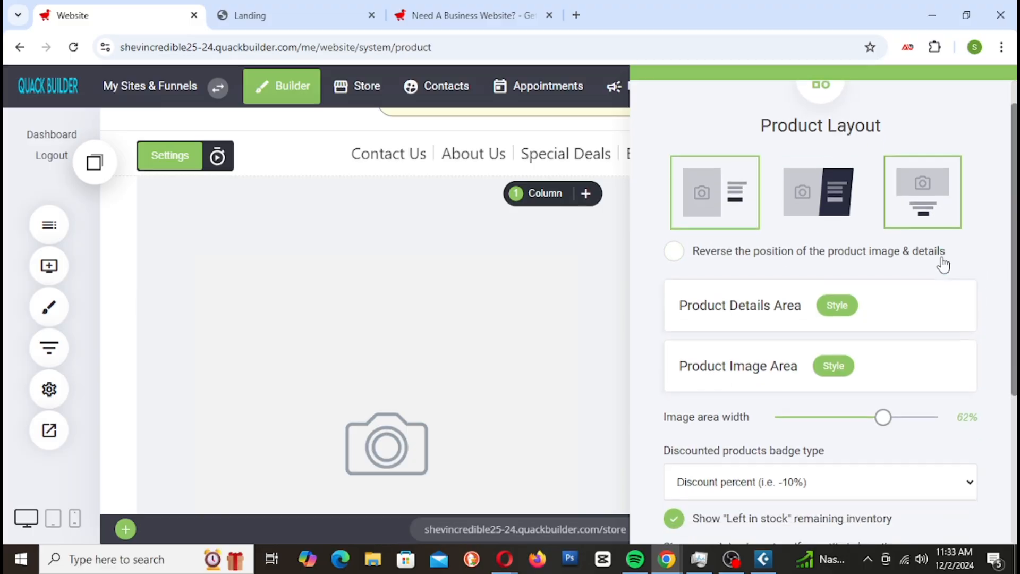
pyautogui.click(850, 284)
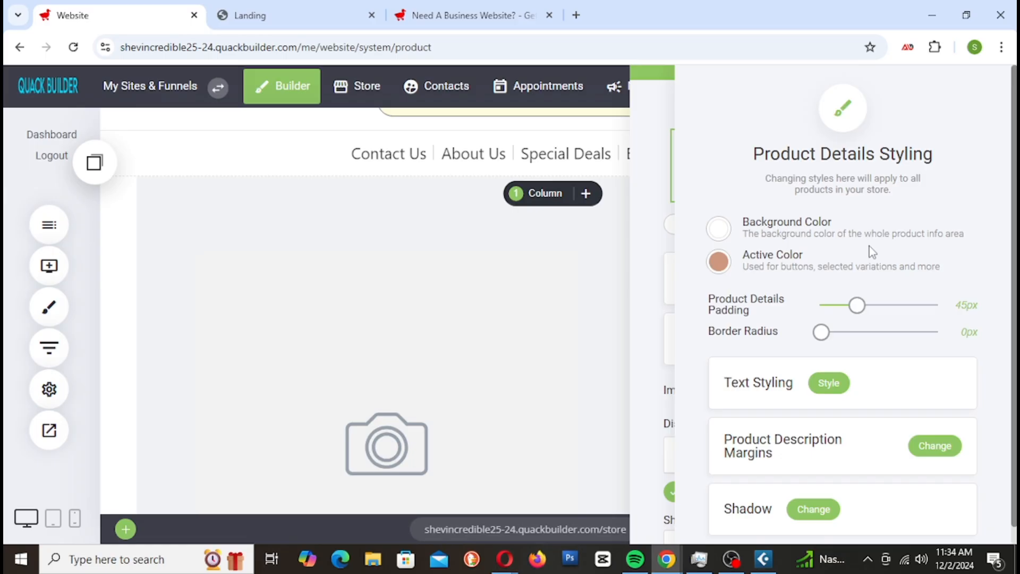
pyautogui.scroll(-1, 872, 252)
# Review the product title and price tag text styling, including the price tag's font family choices, and return to Product Details Styling
pyautogui.click(827, 366)
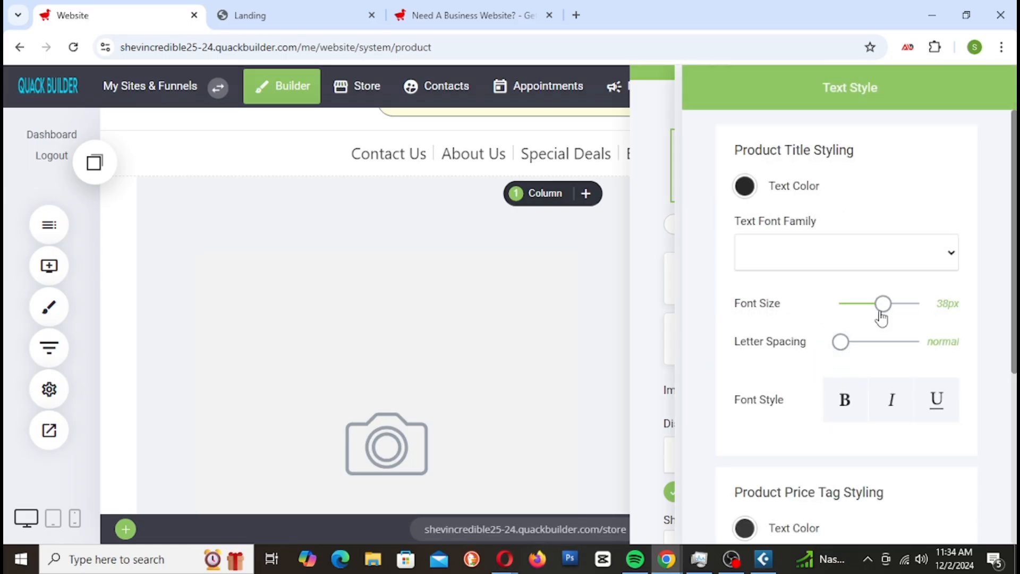
pyautogui.scroll(-5, 791, 304)
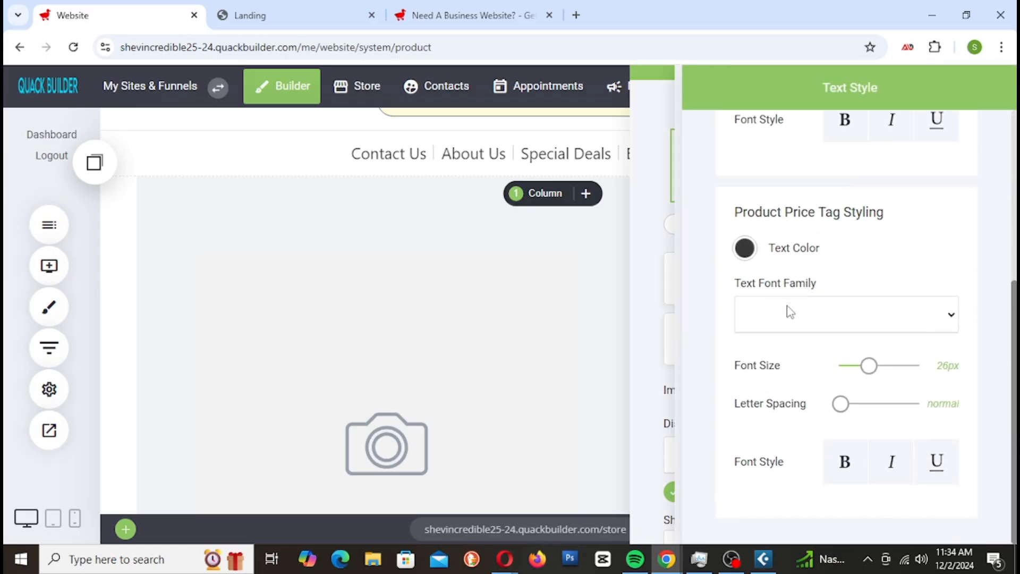
pyautogui.scroll(1, 845, 390)
pyautogui.click(860, 385)
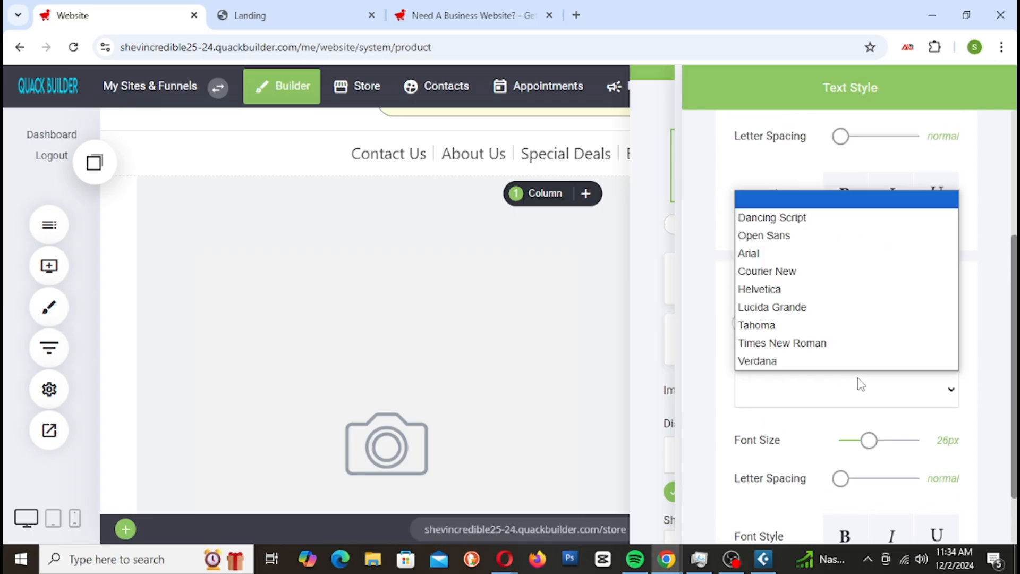
pyautogui.click(699, 295)
pyautogui.scroll(4, 770, 337)
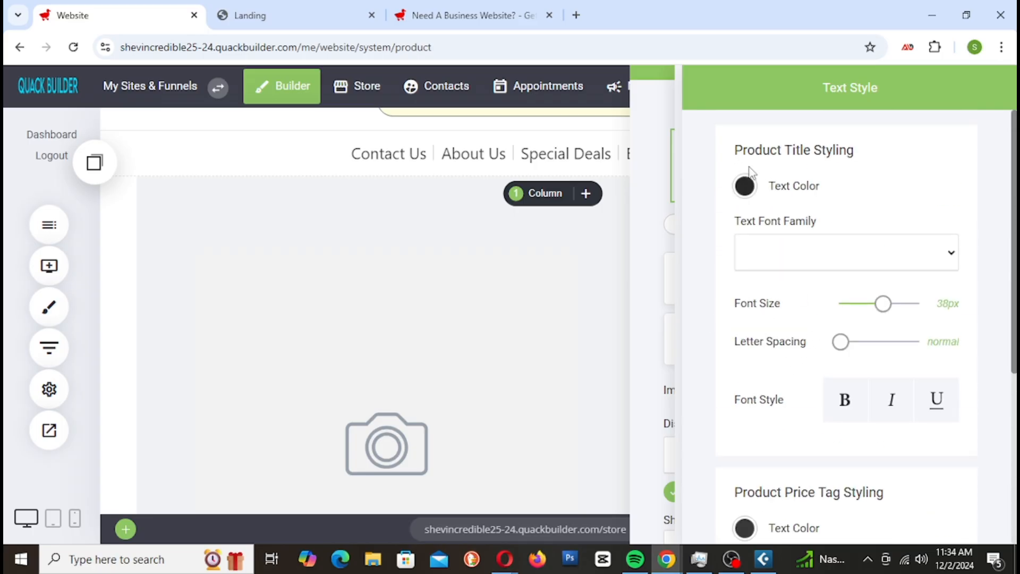
pyautogui.click(666, 200)
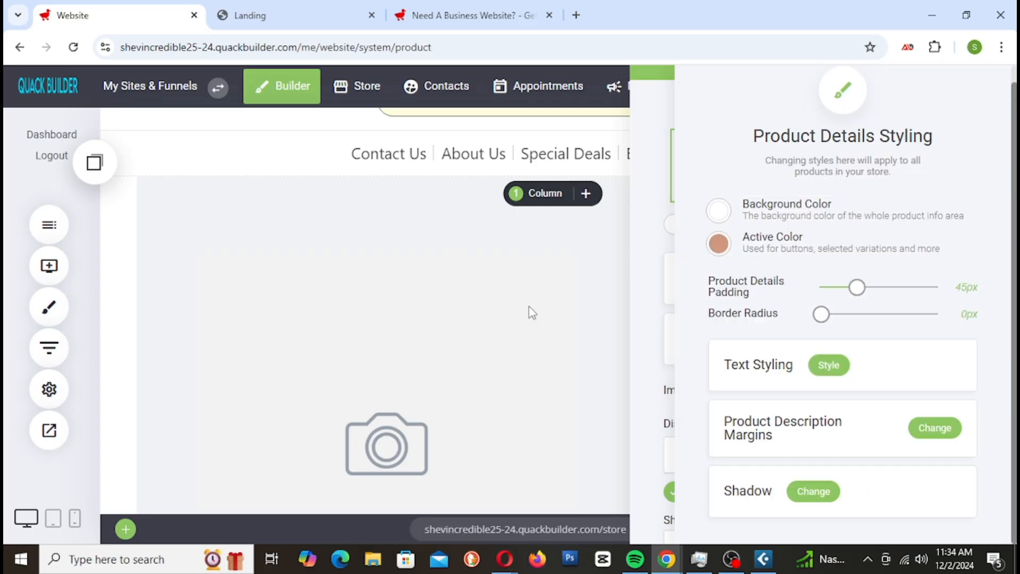
# On the live site, open Product Three, view the shopping cart and proceed to checkout, and return to the builder
pyautogui.click(269, 17)
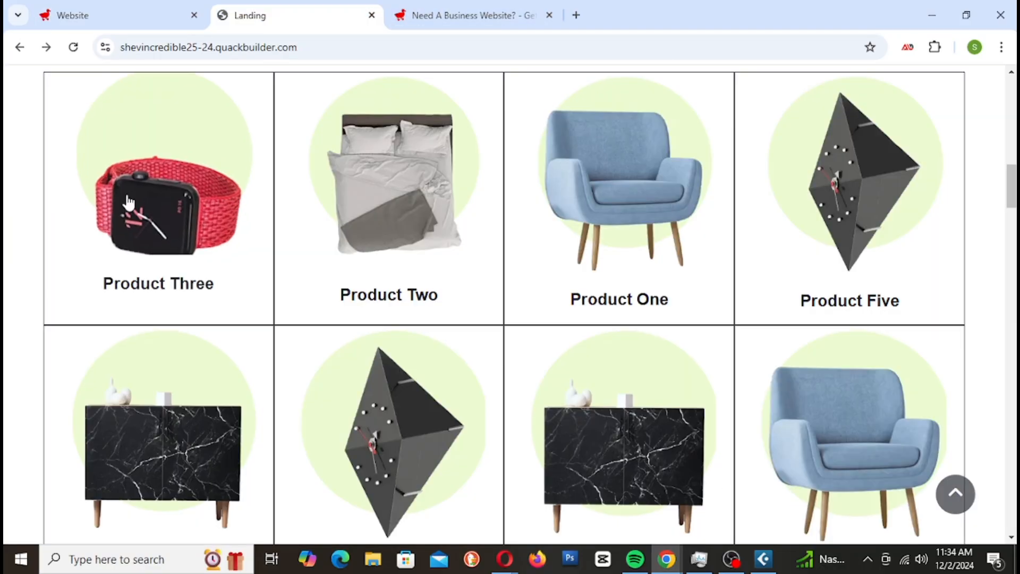
pyautogui.click(181, 175)
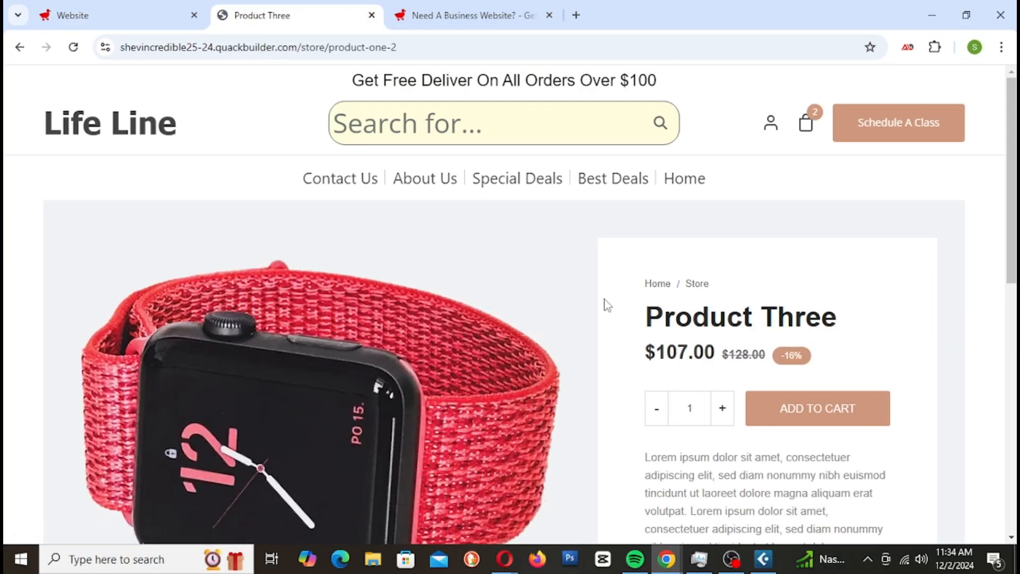
pyautogui.click(817, 130)
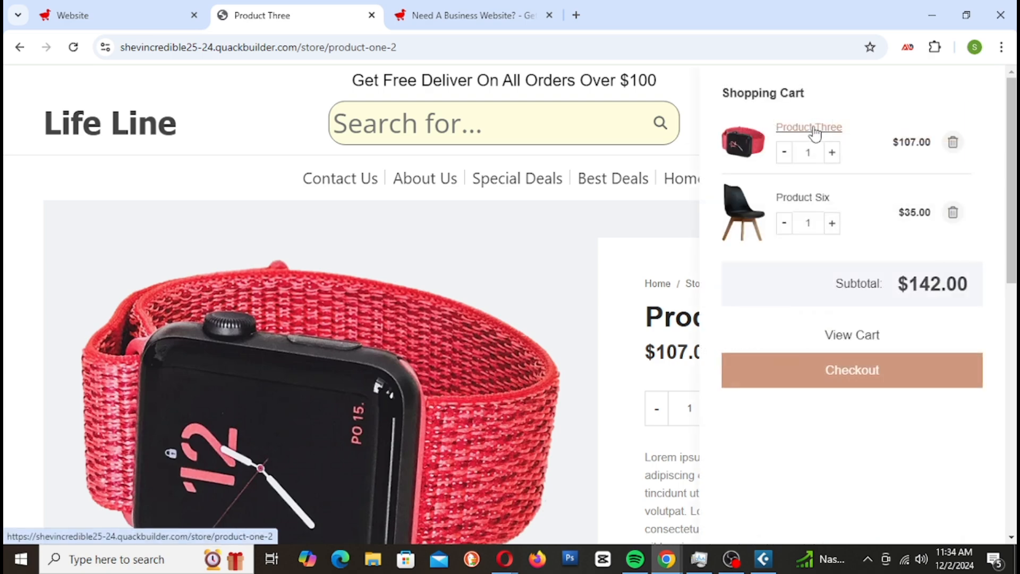
pyautogui.click(811, 372)
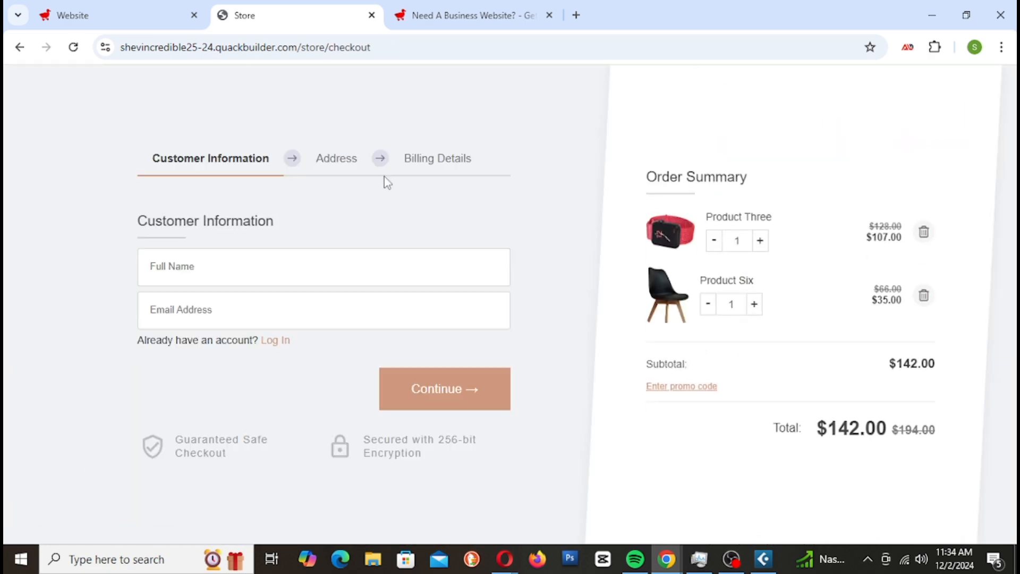
pyautogui.click(115, 13)
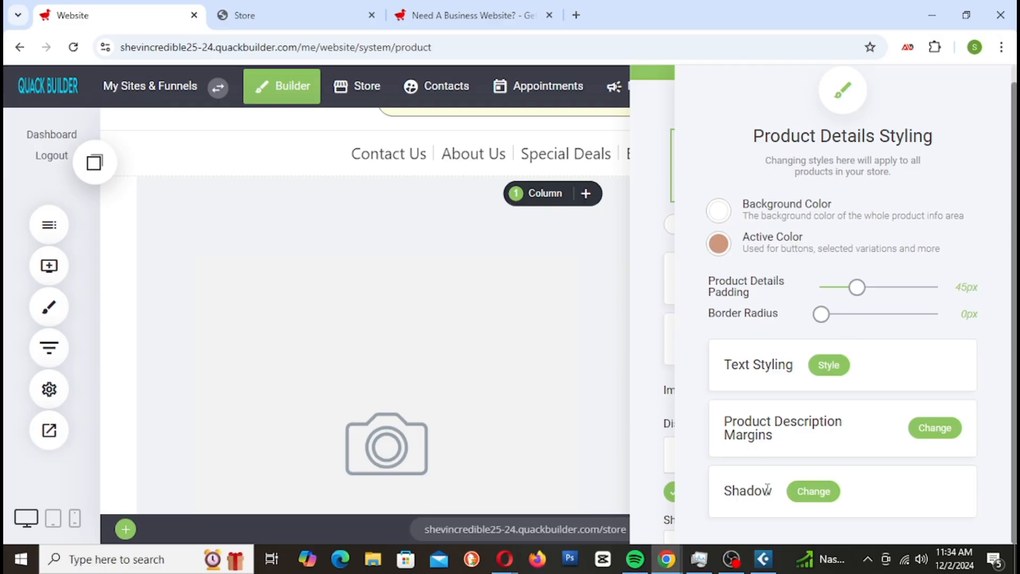
# View the Product Description Margins and Shadow settings of the product details, and return to Product Layout
pyautogui.click(935, 428)
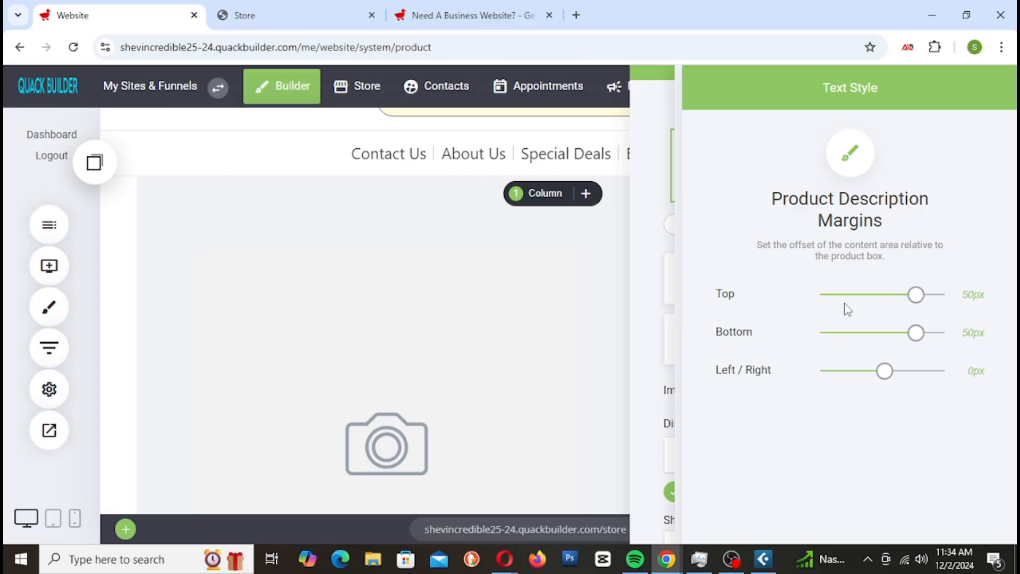
pyautogui.click(643, 346)
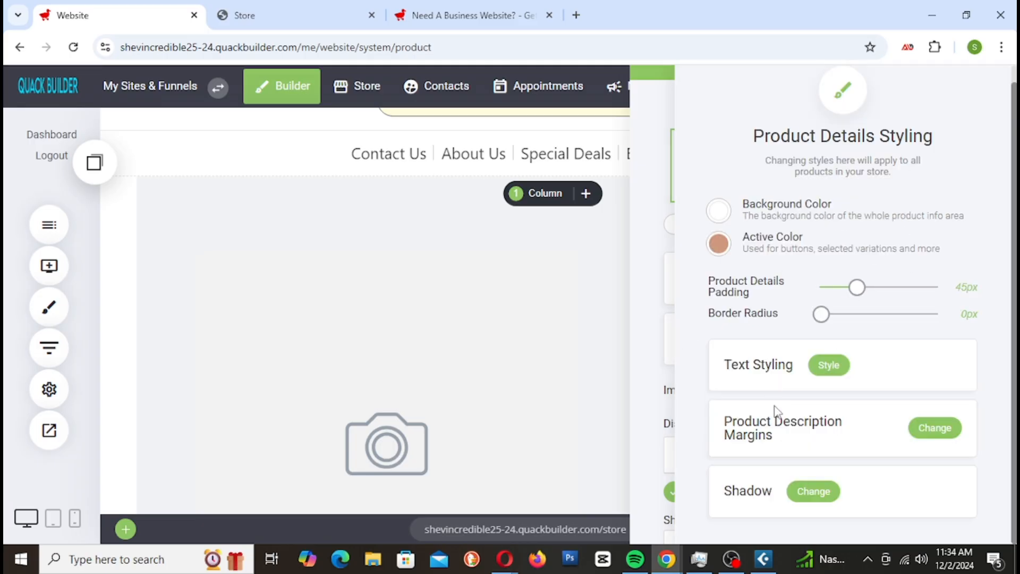
pyautogui.click(802, 494)
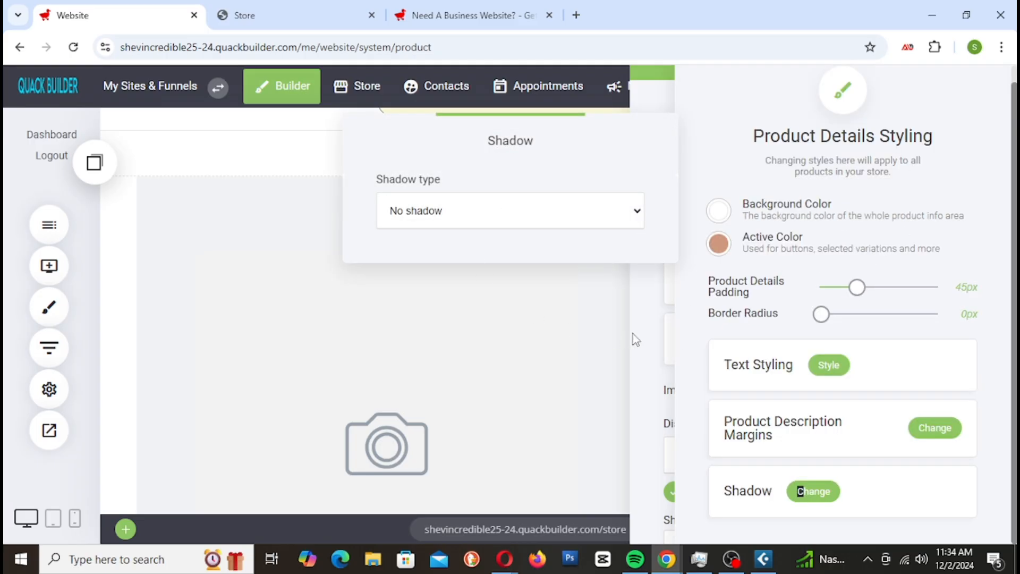
pyautogui.click(649, 335)
pyautogui.click(647, 335)
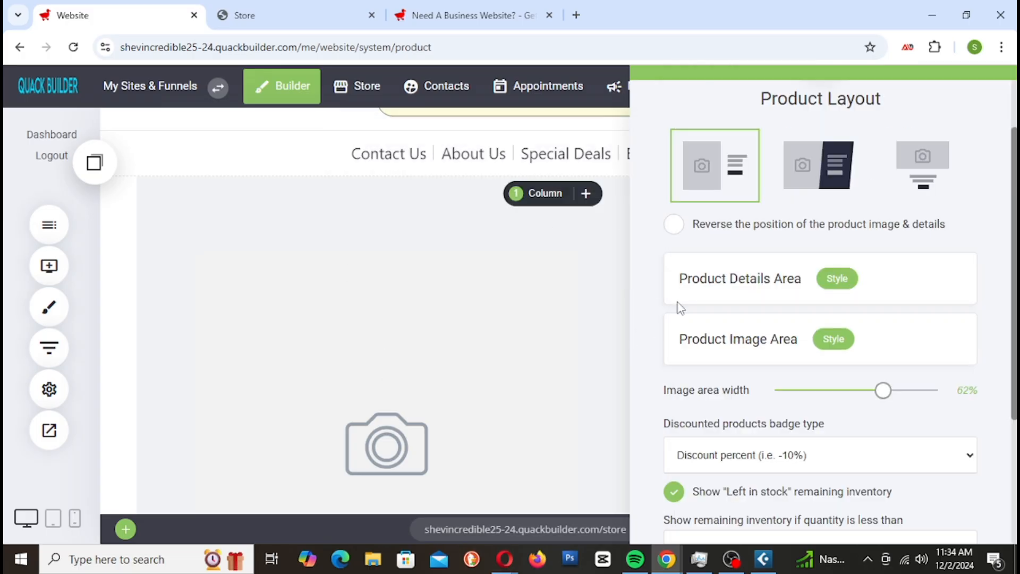
# Review the remaining Product Layout options and the Product Image Area styling with its thumbnail positions, and close the settings
pyautogui.scroll(-1, 794, 303)
pyautogui.scroll(-3, 794, 303)
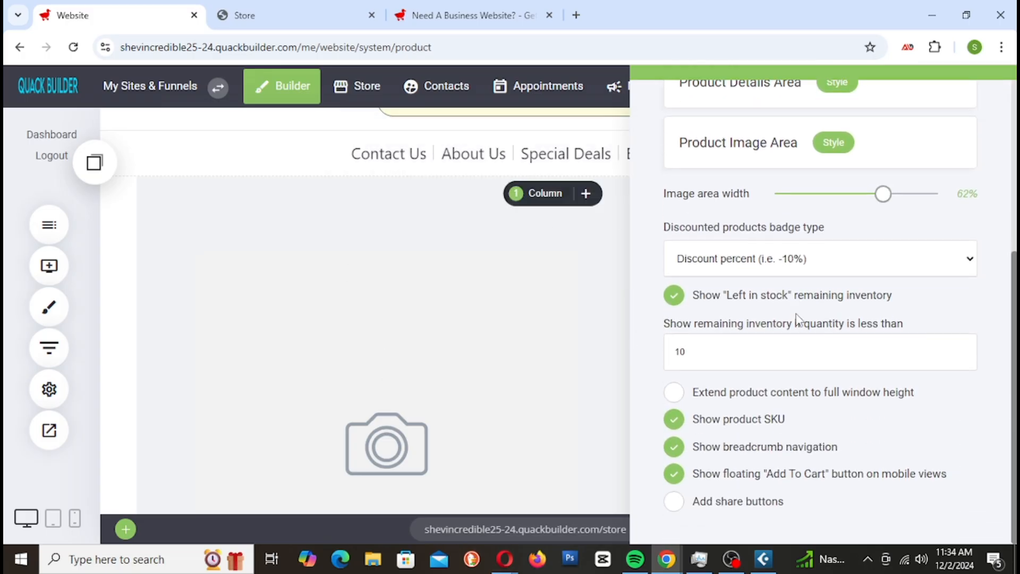
pyautogui.scroll(4, 800, 316)
pyautogui.click(834, 368)
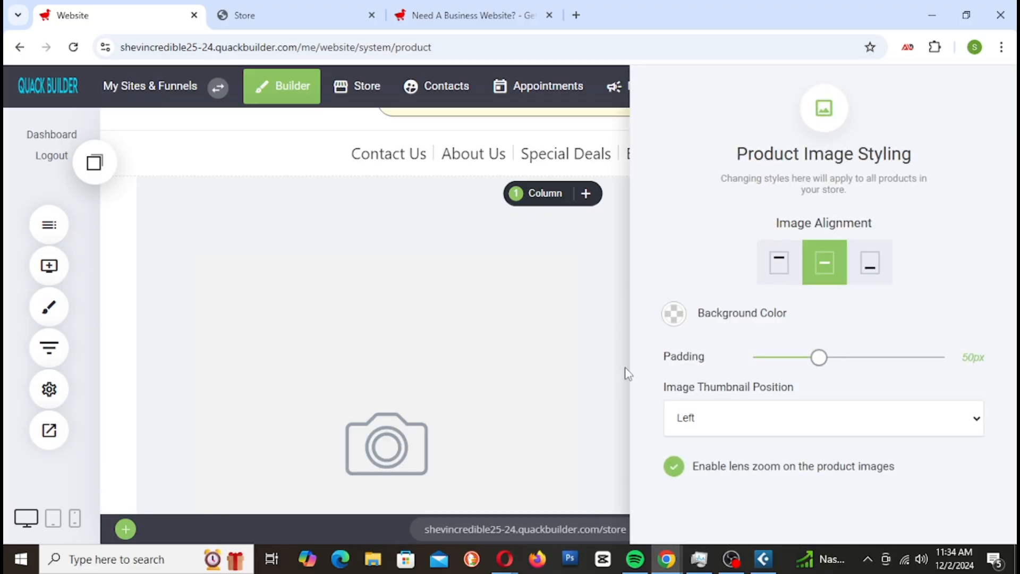
pyautogui.click(779, 433)
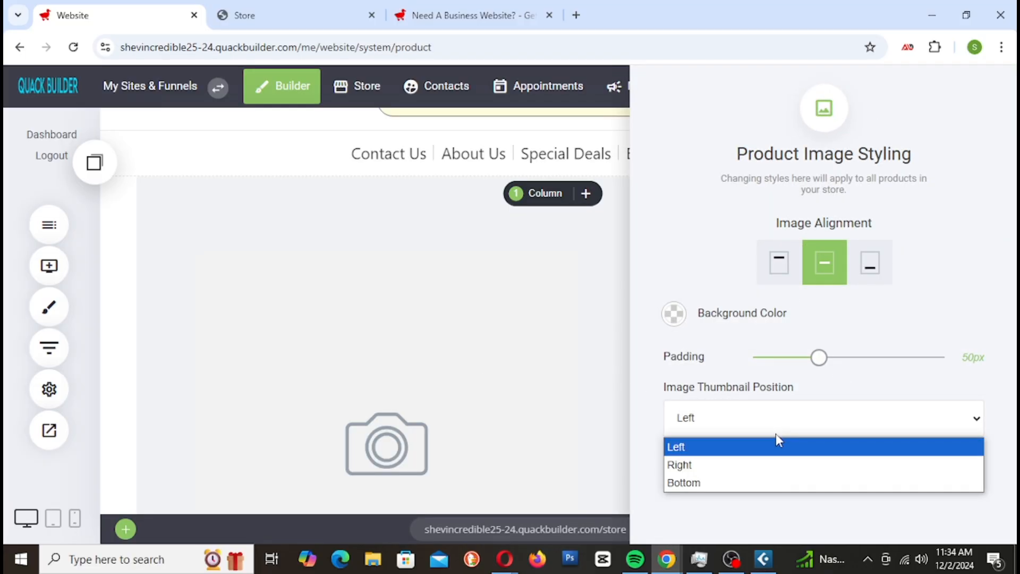
pyautogui.click(447, 397)
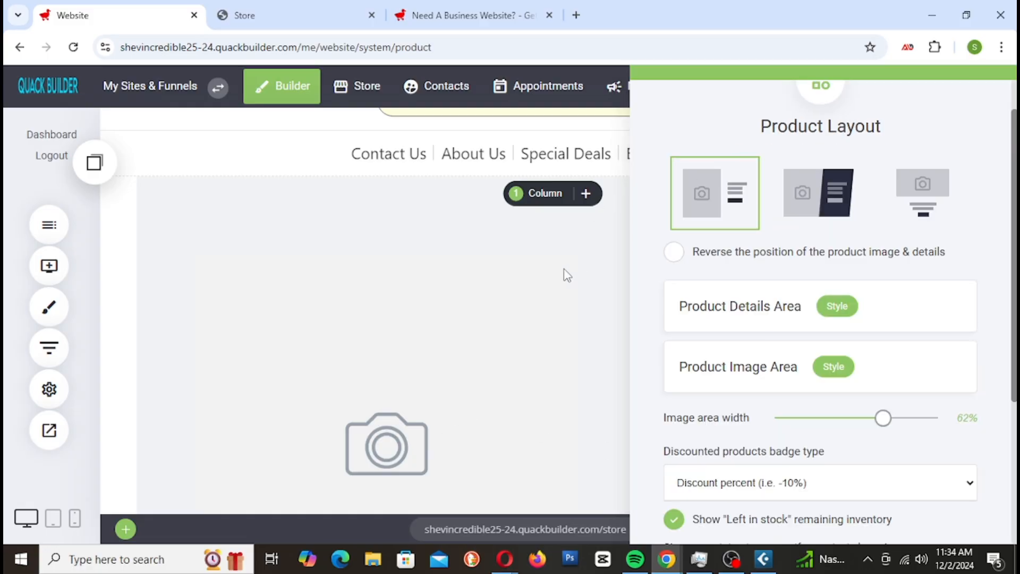
pyautogui.click(567, 275)
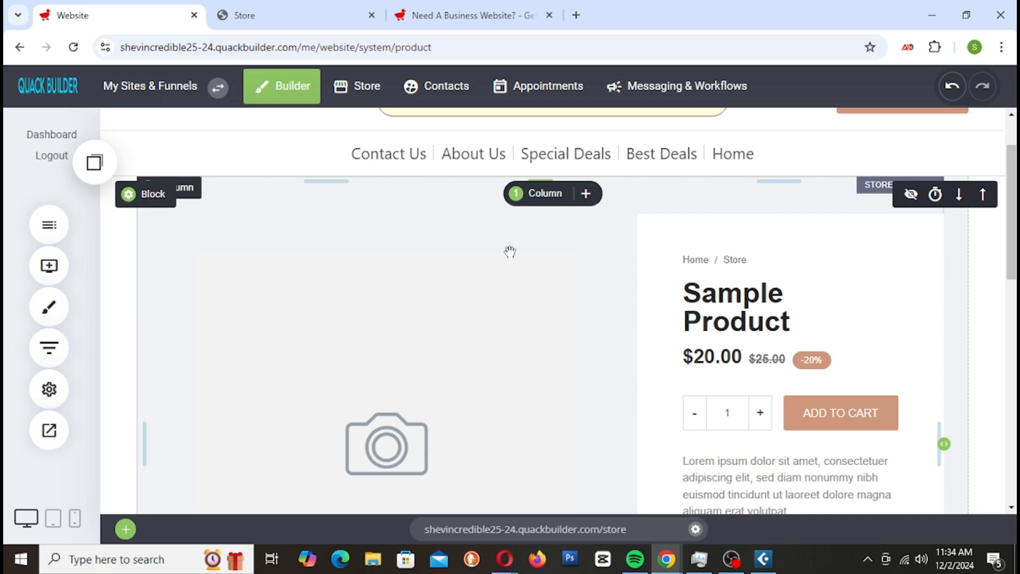
# Open the store's Orders page, and return the live site from checkout to the Product Three page before coming back to Orders
pyautogui.click(360, 89)
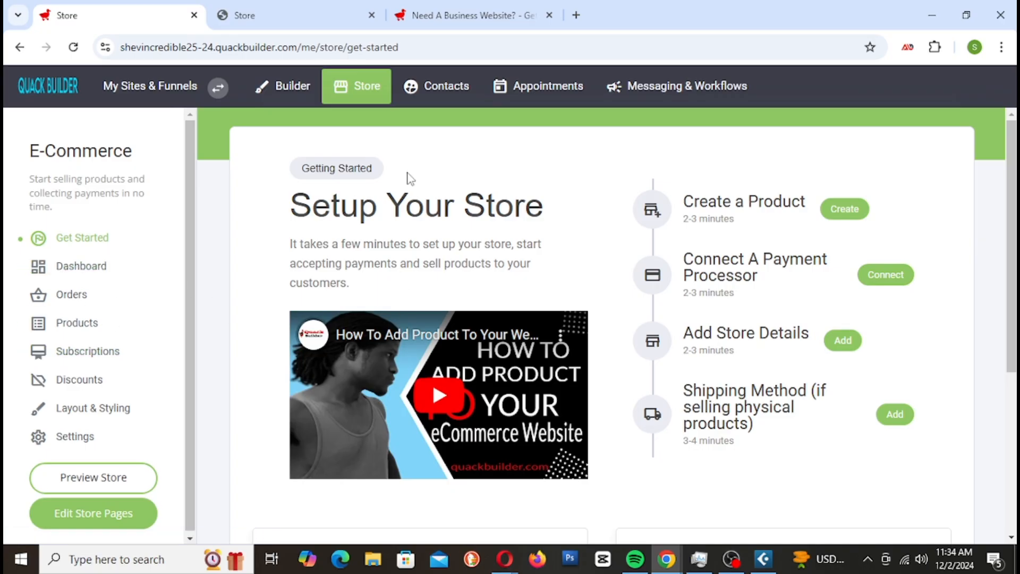
pyautogui.click(72, 294)
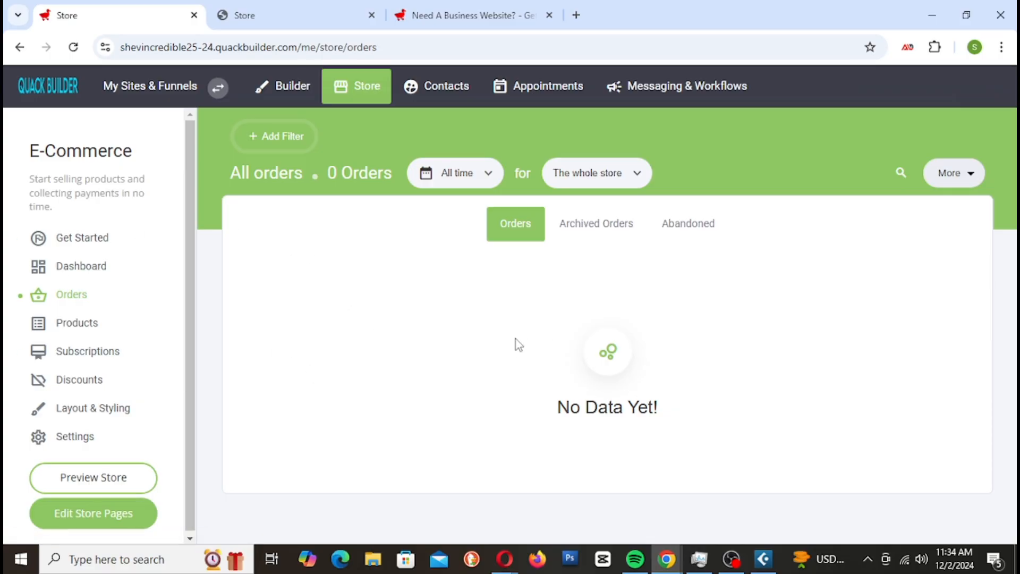
pyautogui.click(279, 24)
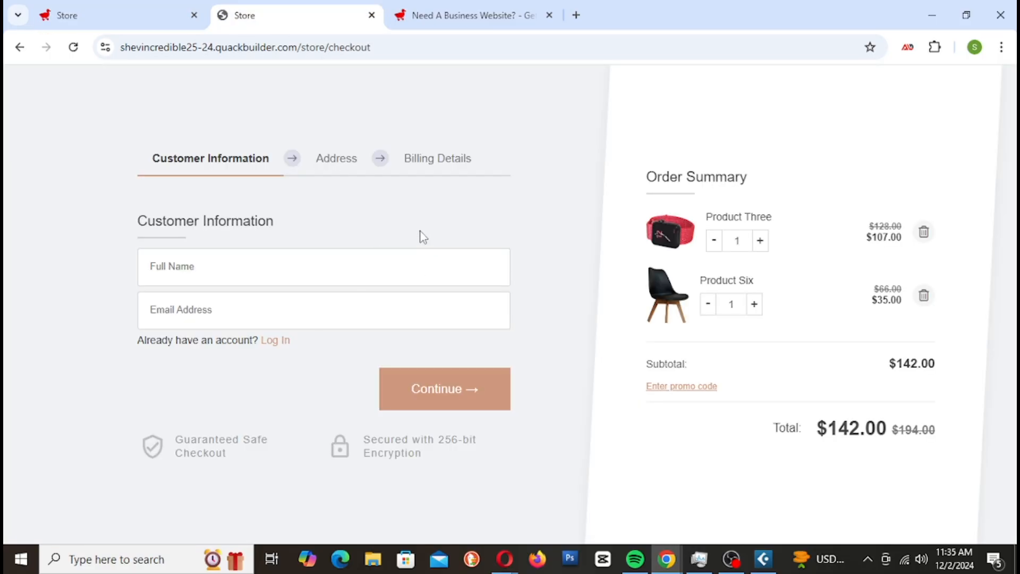
pyautogui.hotkey('alt', 'Left')
pyautogui.click(146, 12)
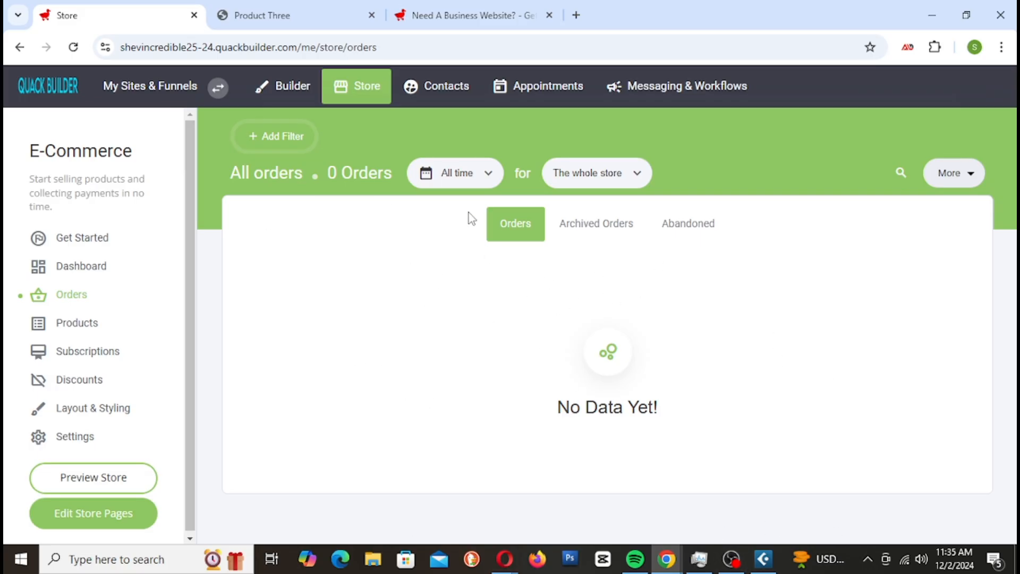
# Examine the all-orders heading, the archived orders and the abandoned orders, and return to the main orders list
pyautogui.moveTo(233, 165); pyautogui.dragTo(393, 190)
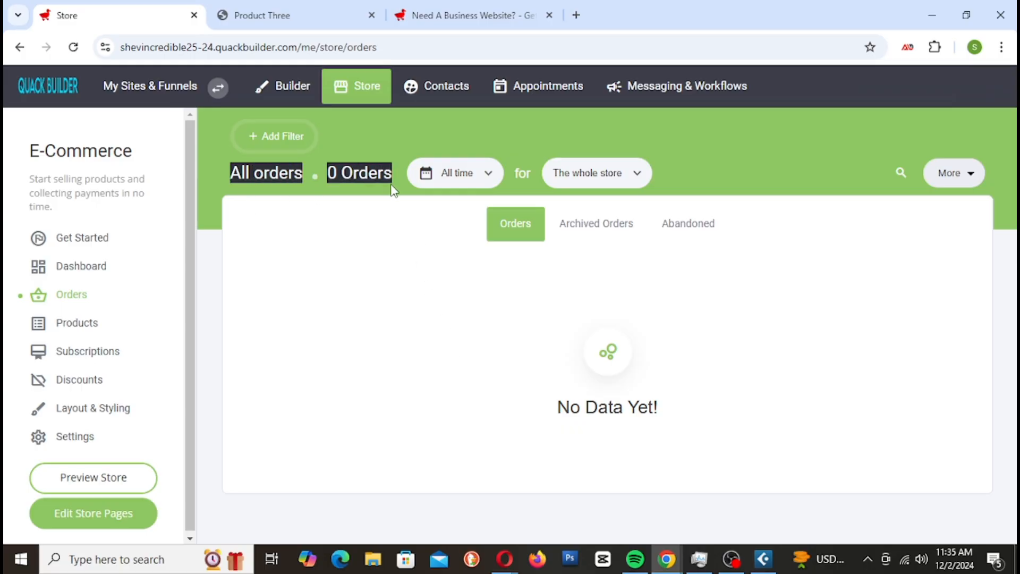
pyautogui.click(307, 270)
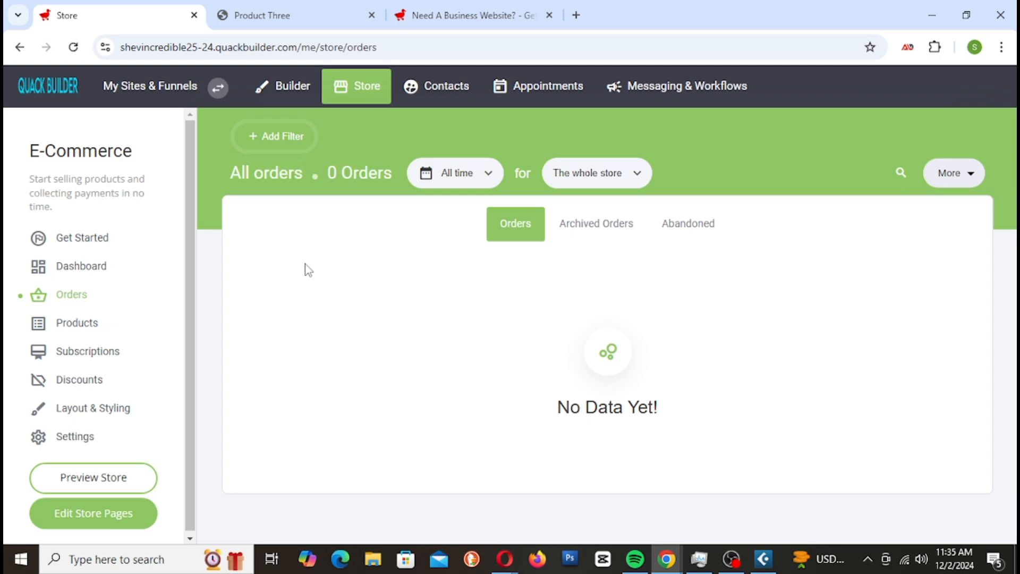
pyautogui.doubleClick(330, 173)
pyautogui.click(478, 275)
pyautogui.click(614, 243)
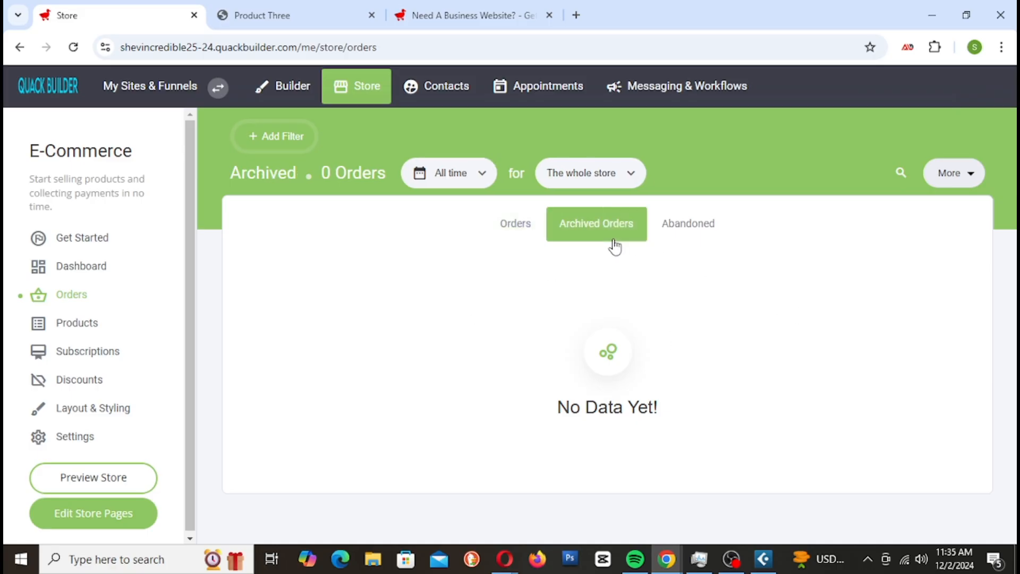
pyautogui.click(703, 237)
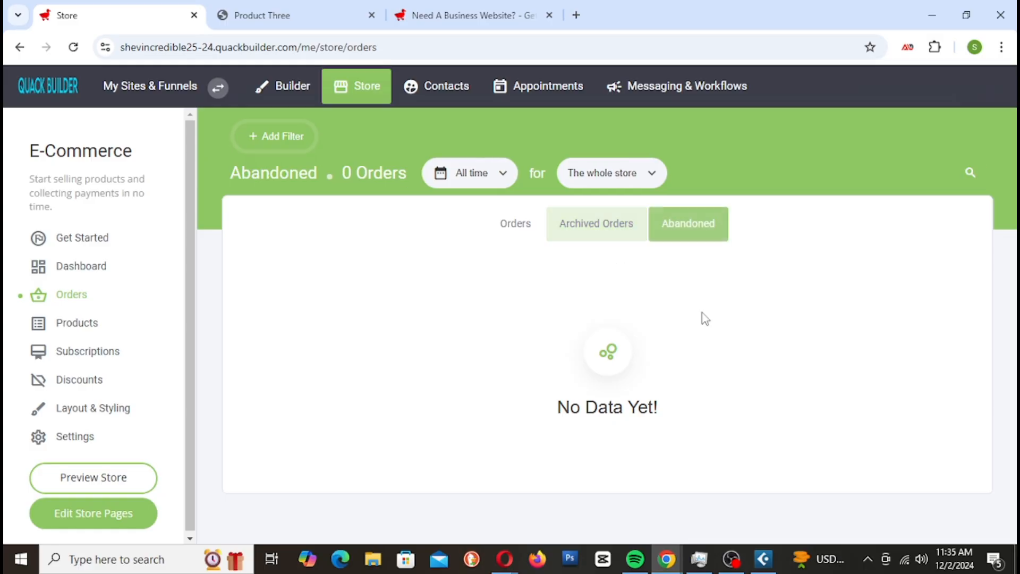
pyautogui.click(616, 230)
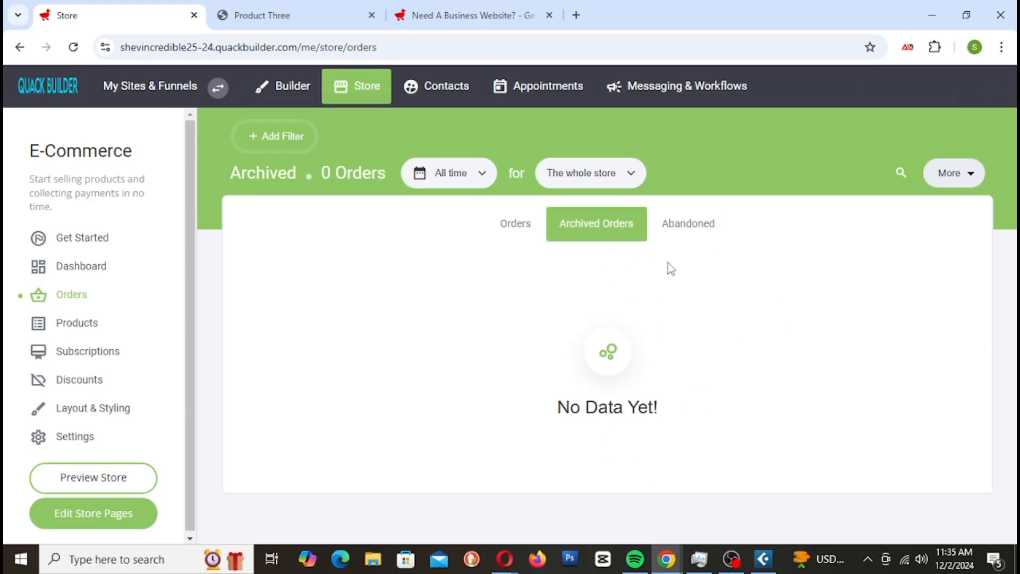
pyautogui.click(686, 230)
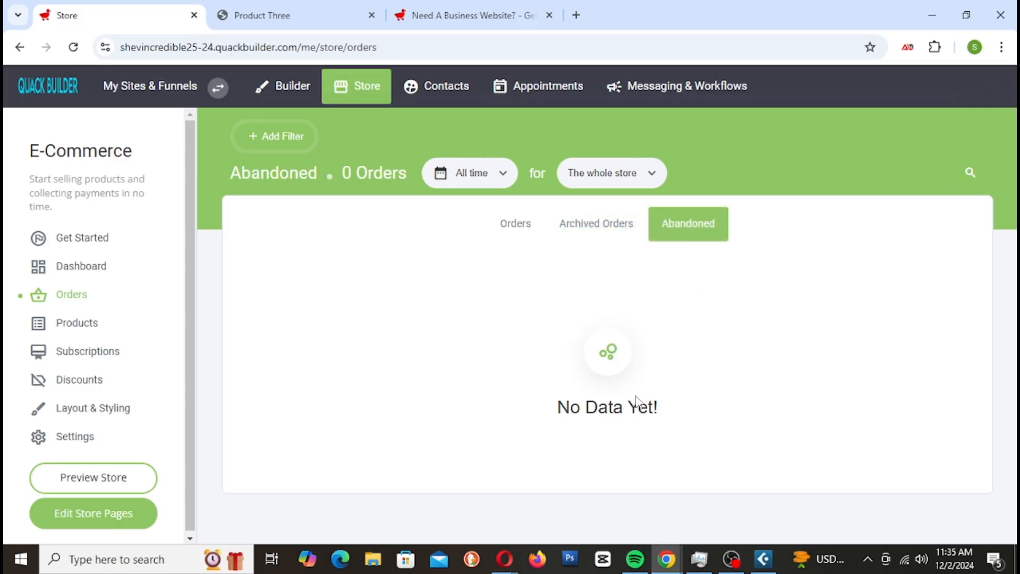
pyautogui.click(515, 228)
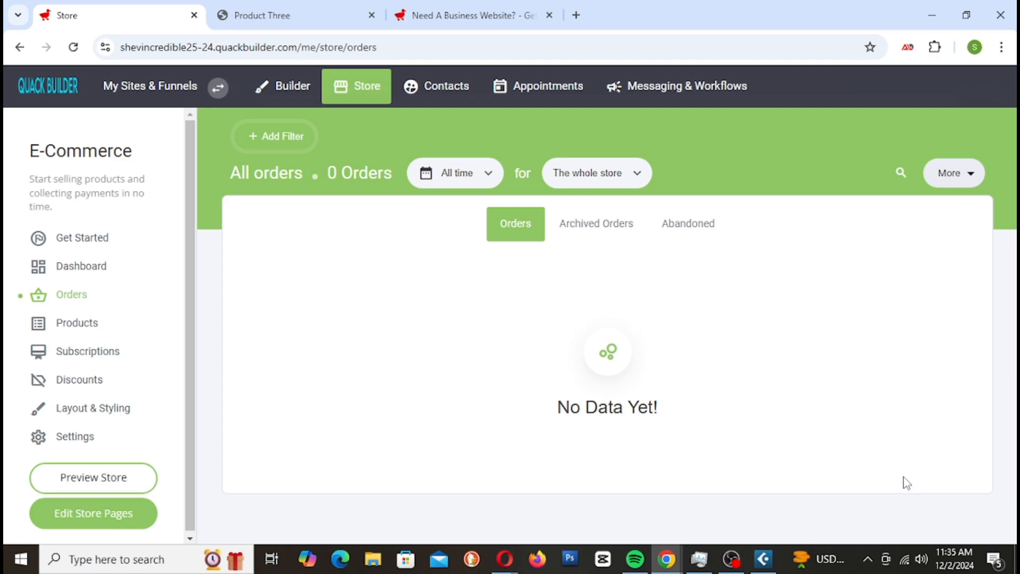
# Open the Contacts area and close its introduction video, and view the contact form on the live site's Contact Us page
pyautogui.click(445, 99)
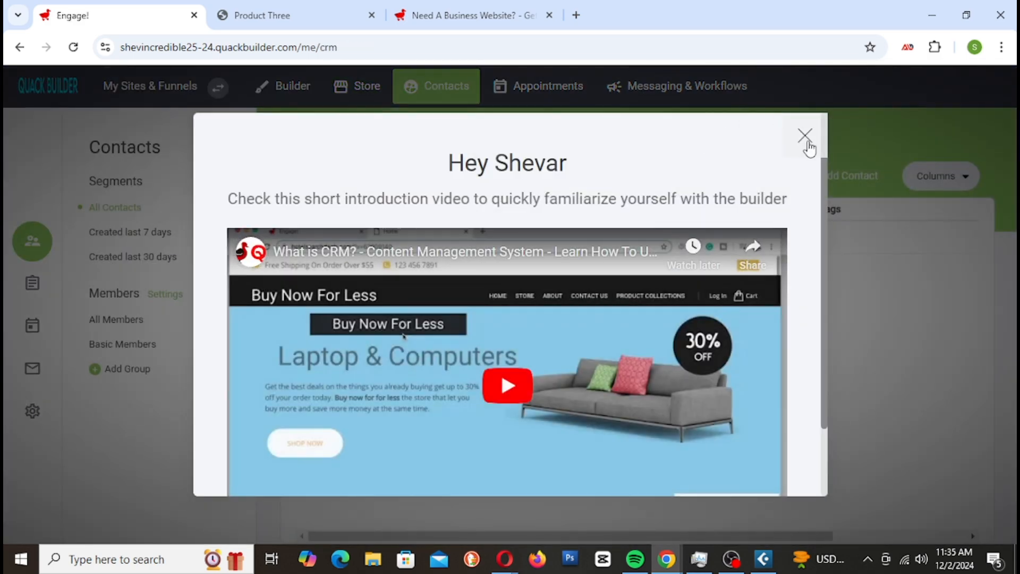
pyautogui.click(803, 137)
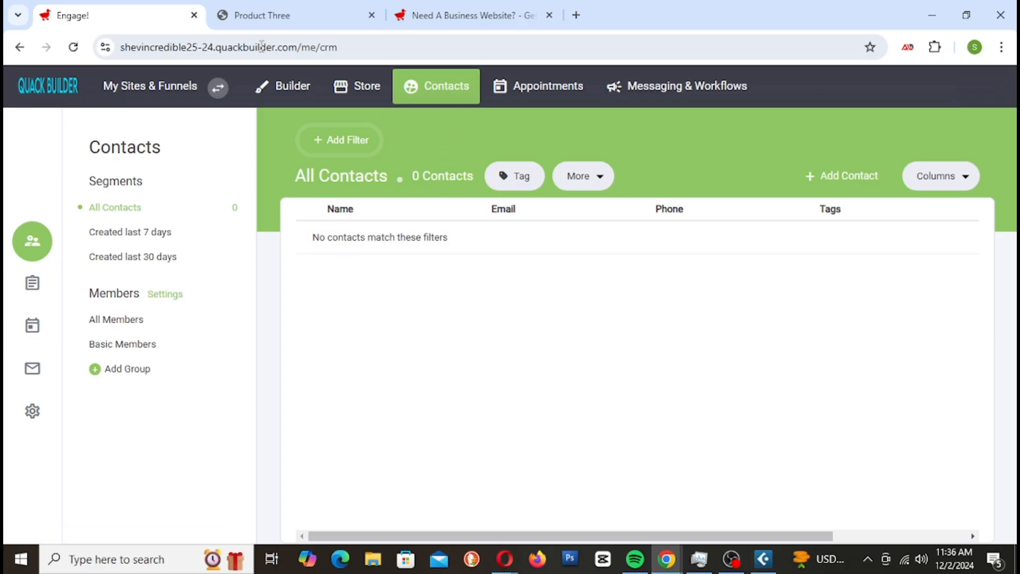
pyautogui.click(293, 16)
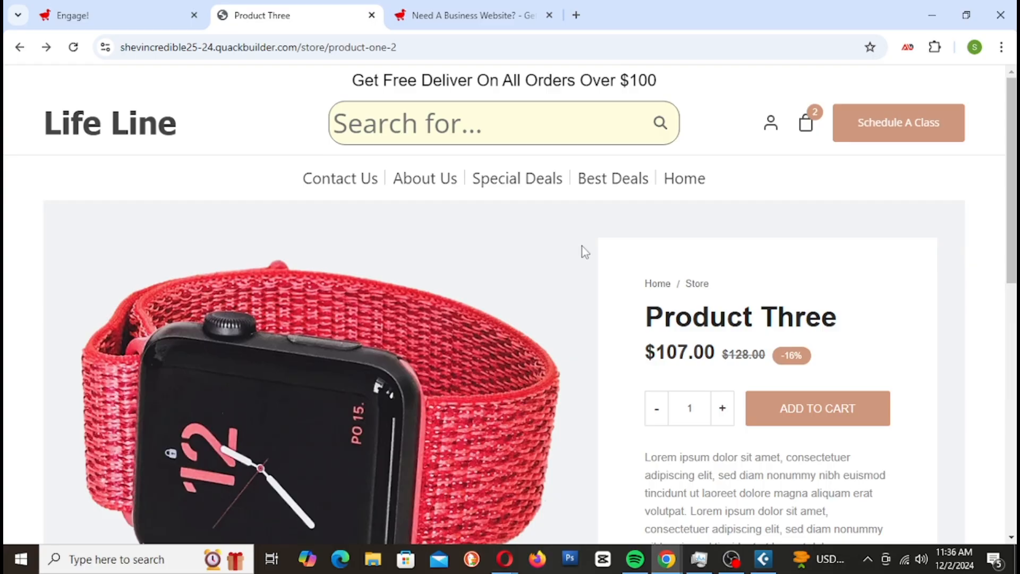
pyautogui.click(342, 185)
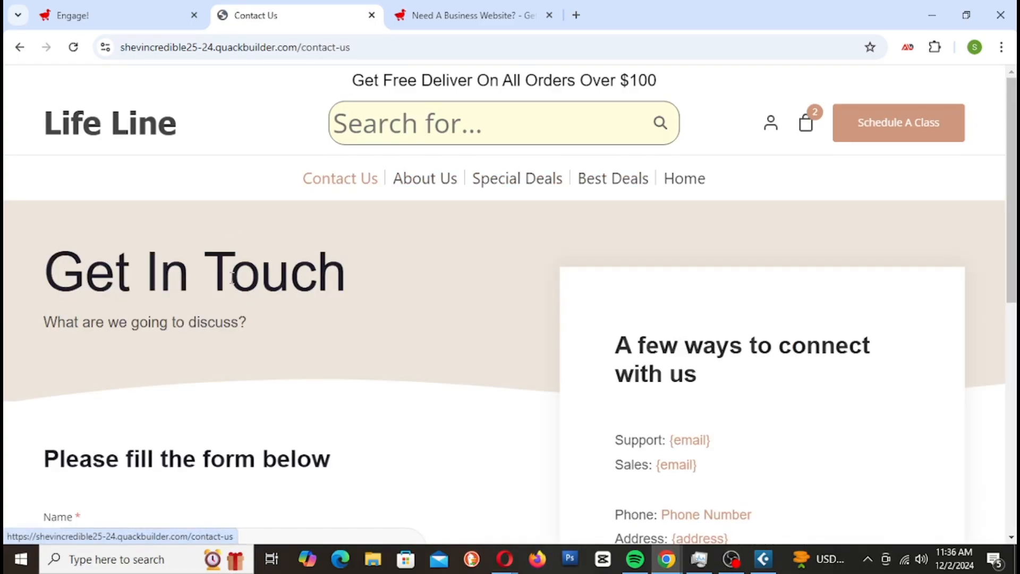
pyautogui.scroll(-6, 232, 314)
pyautogui.scroll(1, 232, 314)
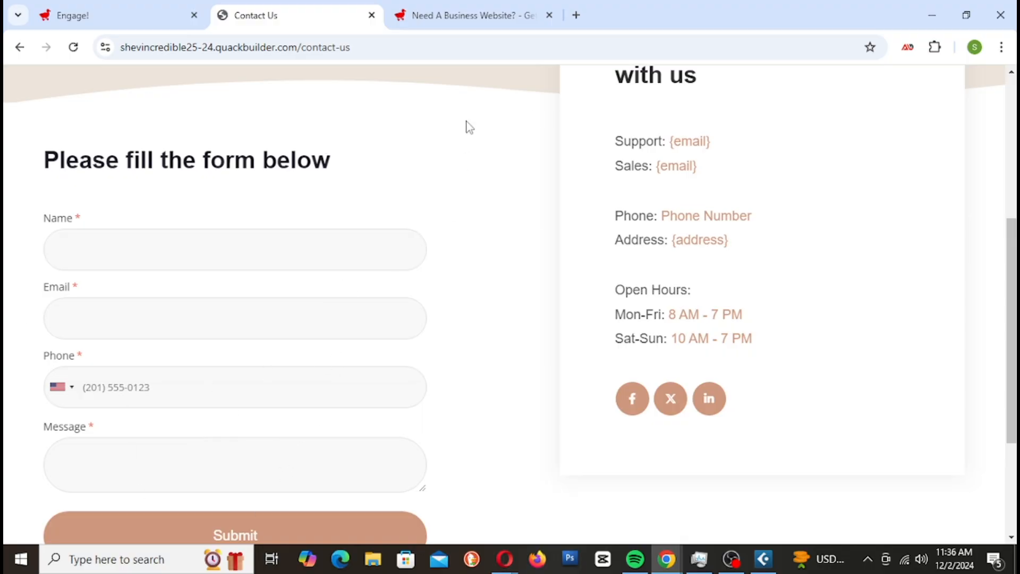
# Return to the dashboard's appointments, view the Test Event schedule, and go back to the booking events list
pyautogui.click(135, 7)
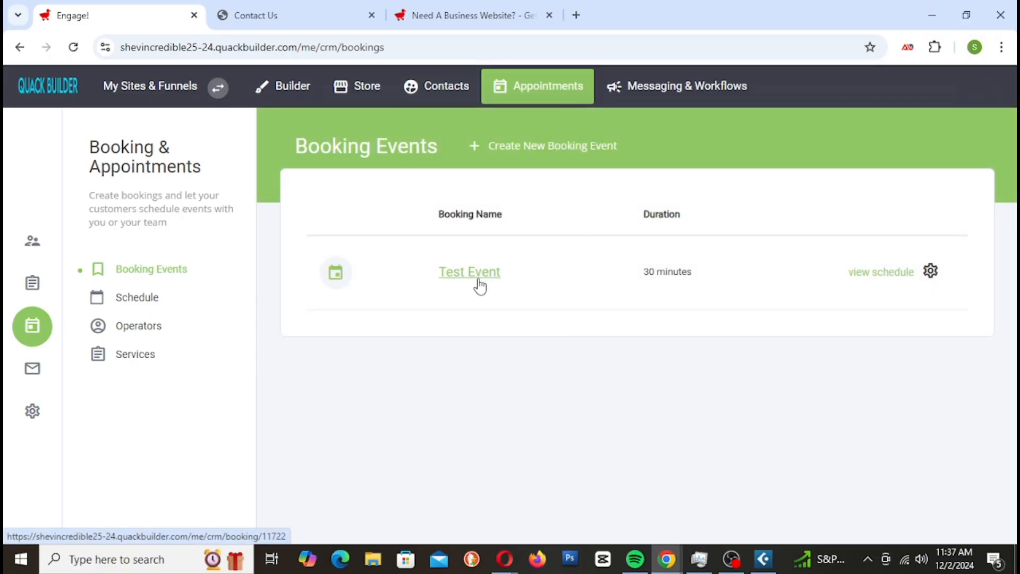
pyautogui.click(893, 272)
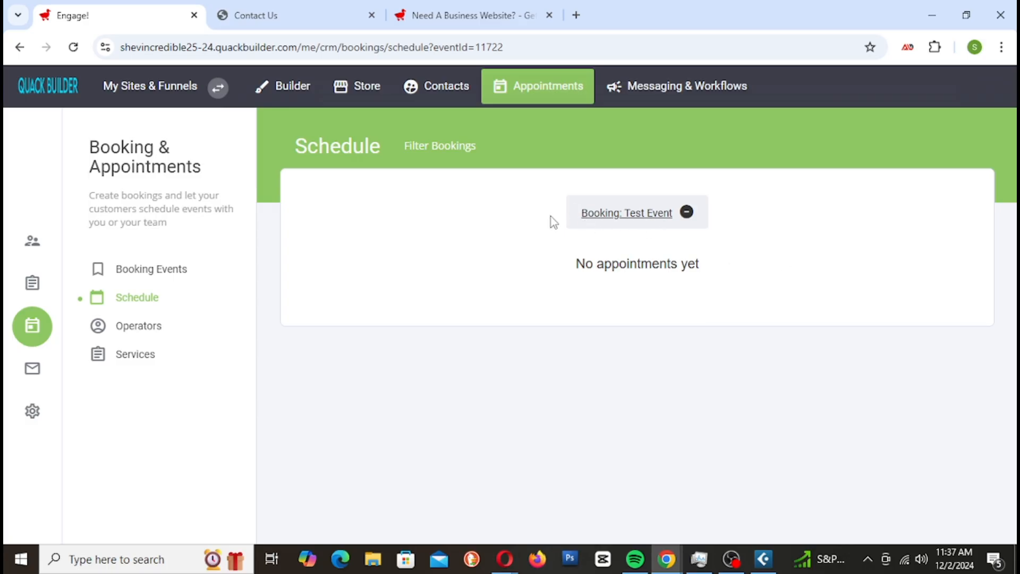
pyautogui.click(571, 226)
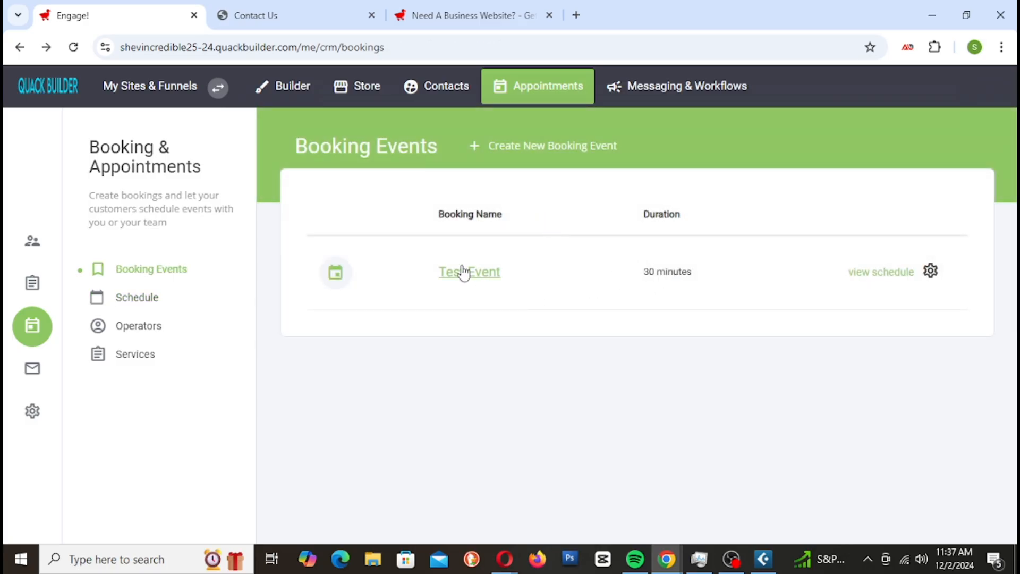
# Open the Test Event booking and review its Operators & Services and Availability settings
pyautogui.click(463, 272)
pyautogui.scroll(-5, 661, 299)
pyautogui.scroll(5, 660, 299)
pyautogui.click(216, 281)
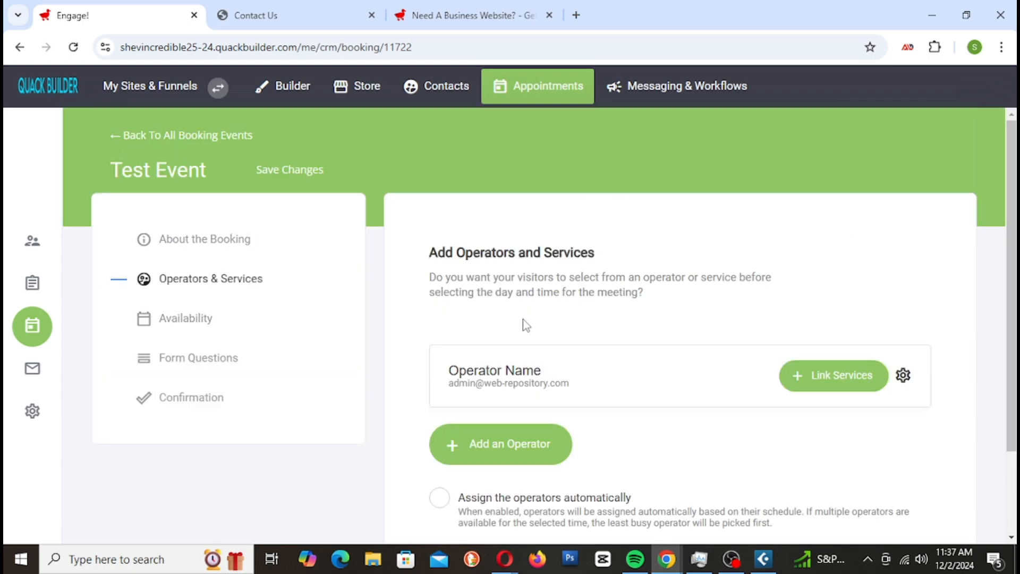
pyautogui.click(188, 321)
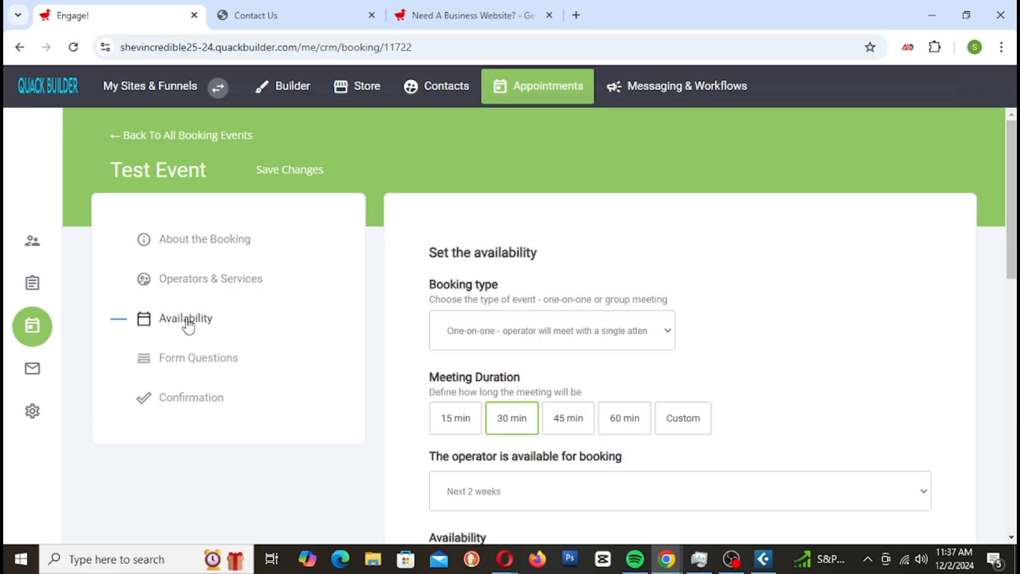
pyautogui.scroll(-5, 560, 271)
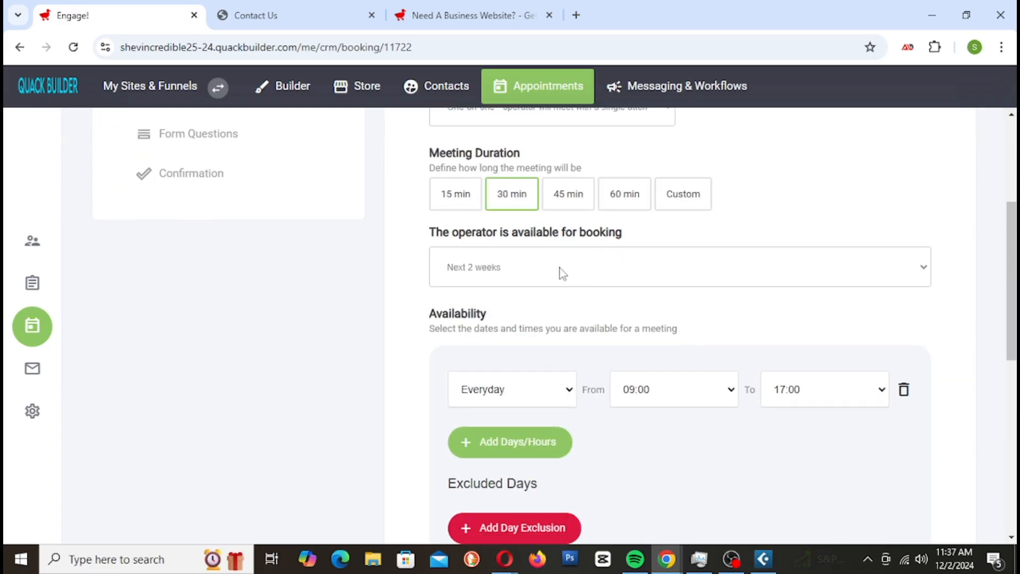
pyautogui.scroll(-4, 823, 282)
pyautogui.scroll(8, 821, 279)
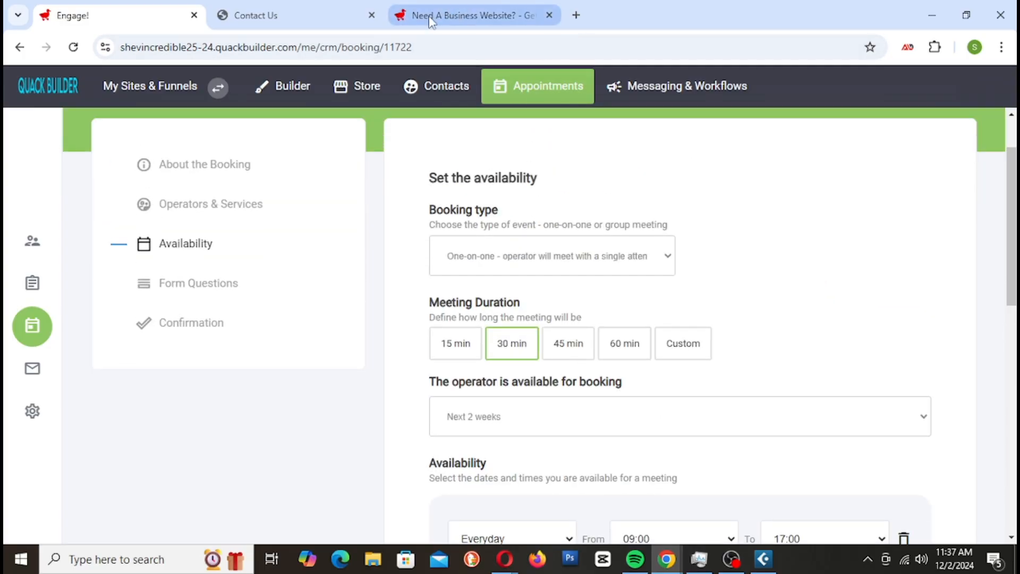
# Browse the live site's Home, Best Deals, Special Deals, About Us and Contact Us pages
pyautogui.click(298, 17)
pyautogui.scroll(4, 322, 151)
pyautogui.scroll(2, 321, 151)
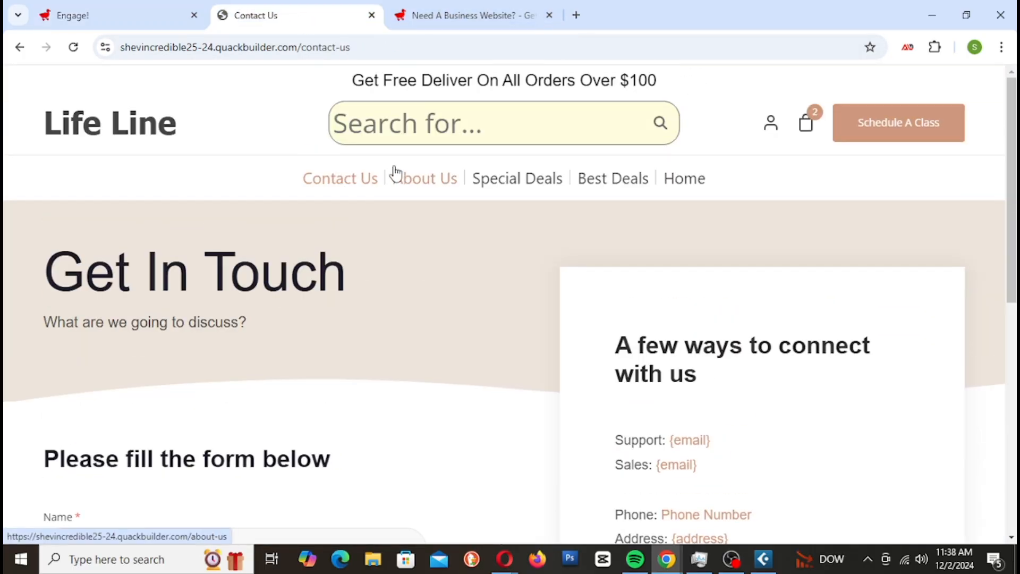
pyautogui.click(691, 181)
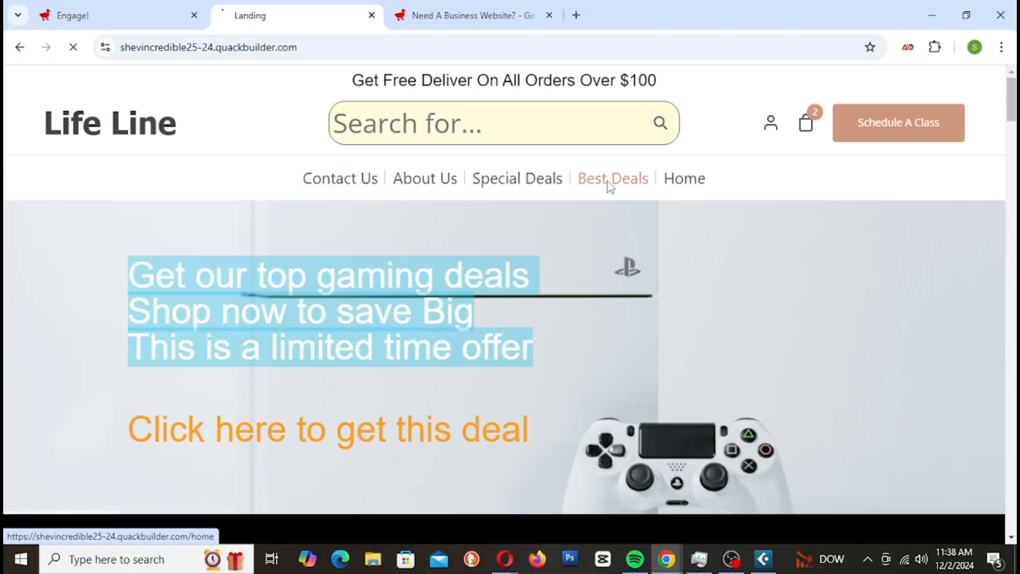
pyautogui.click(608, 180)
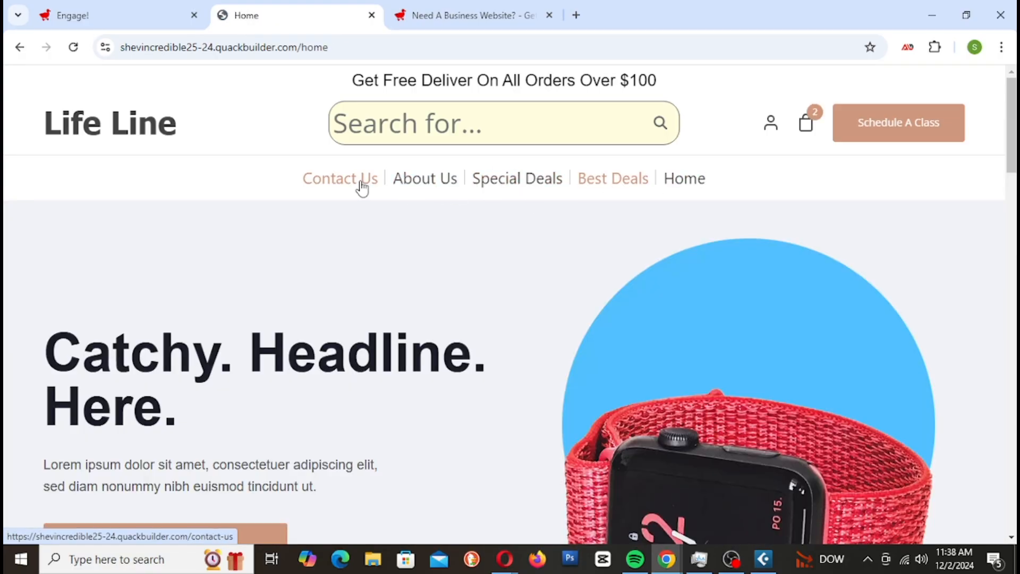
pyautogui.click(523, 180)
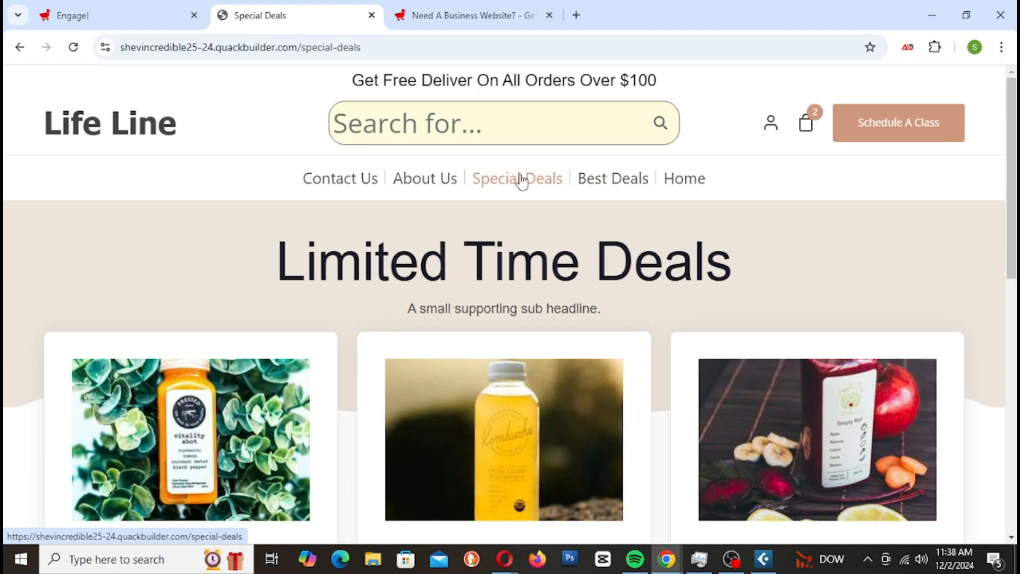
pyautogui.click(439, 195)
pyautogui.scroll(-15, 331, 269)
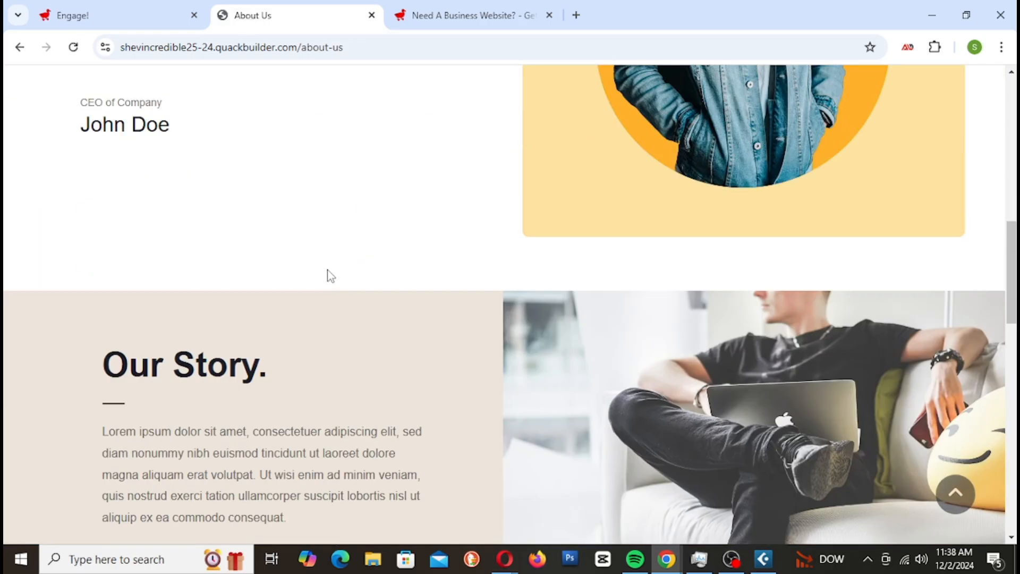
pyautogui.scroll(15, 328, 273)
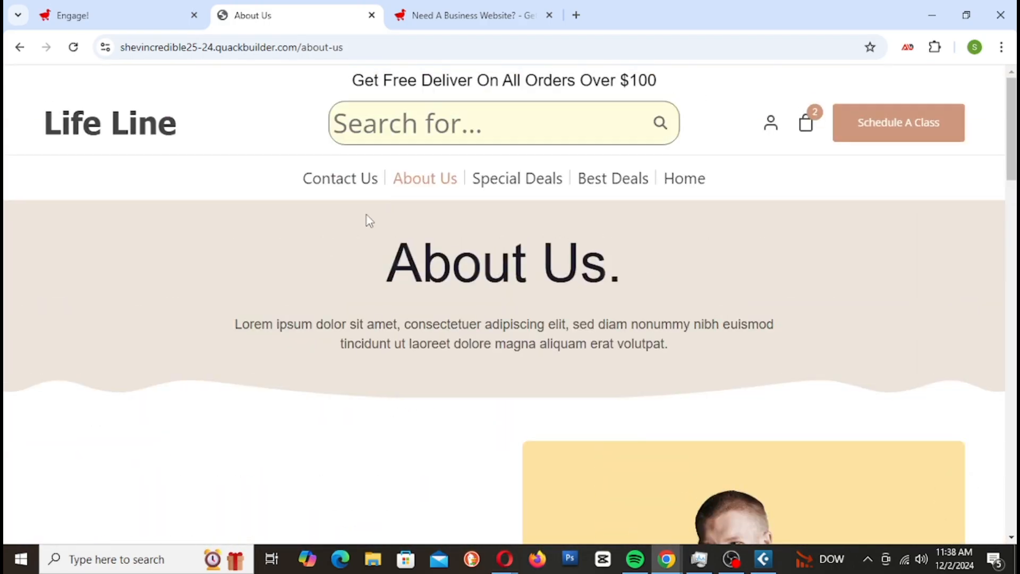
pyautogui.click(356, 195)
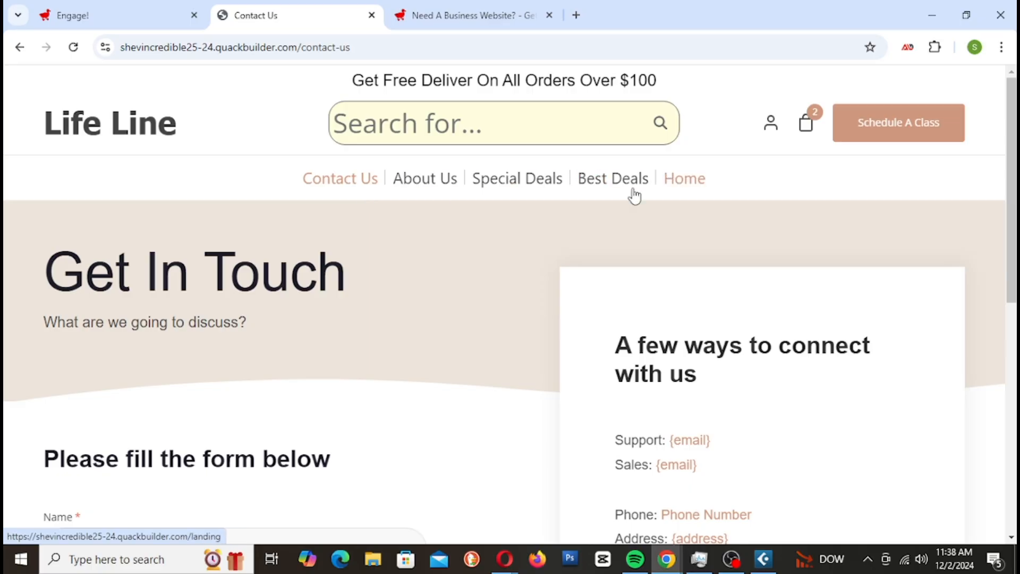
# Return to the landing page through the Life Line logo and examine its sections down to Book A Consultation
pyautogui.click(120, 133)
pyautogui.scroll(-15, 565, 257)
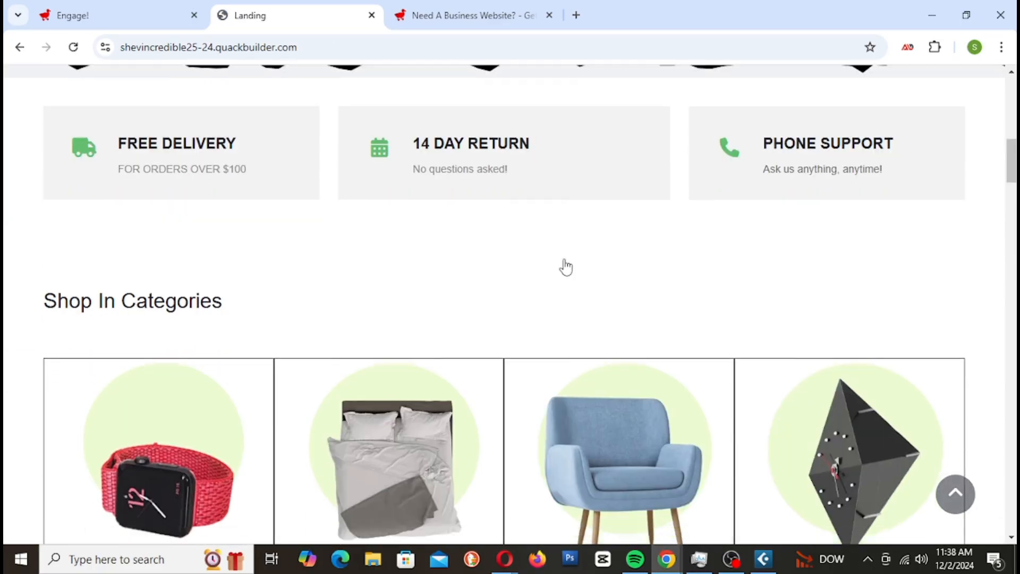
pyautogui.scroll(-20, 572, 263)
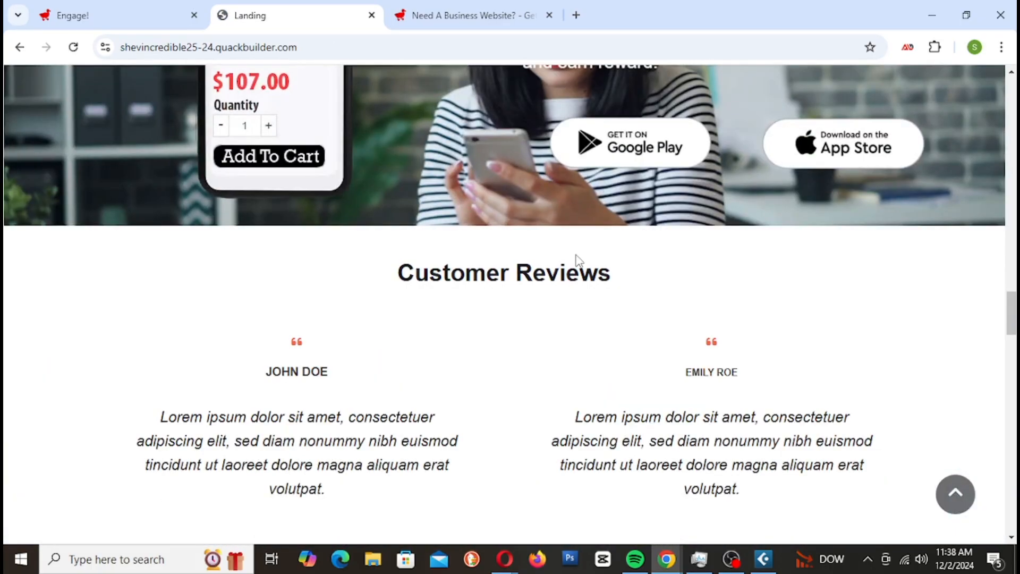
pyautogui.scroll(-10, 579, 255)
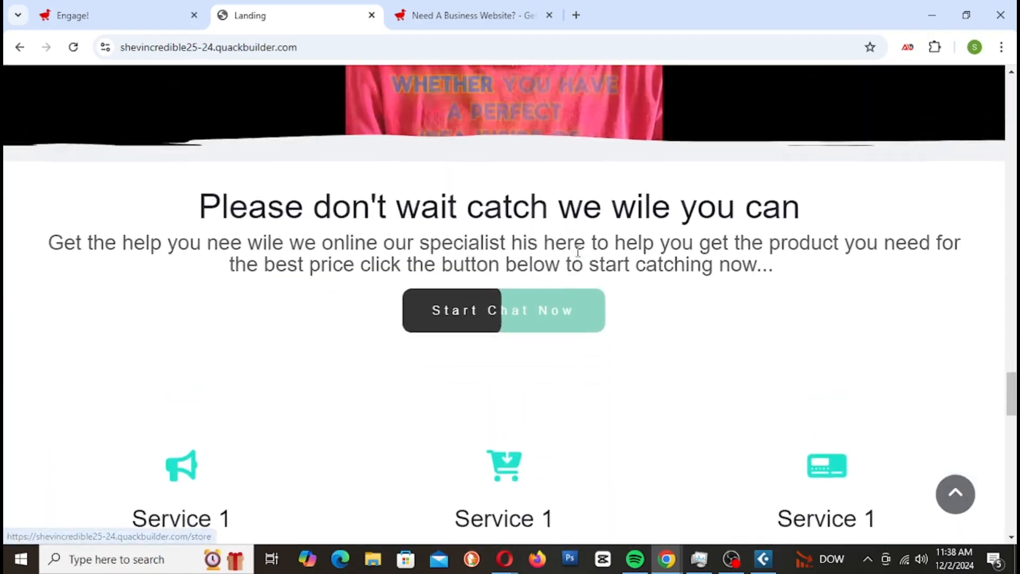
pyautogui.scroll(8, 579, 249)
pyautogui.scroll(15, 580, 252)
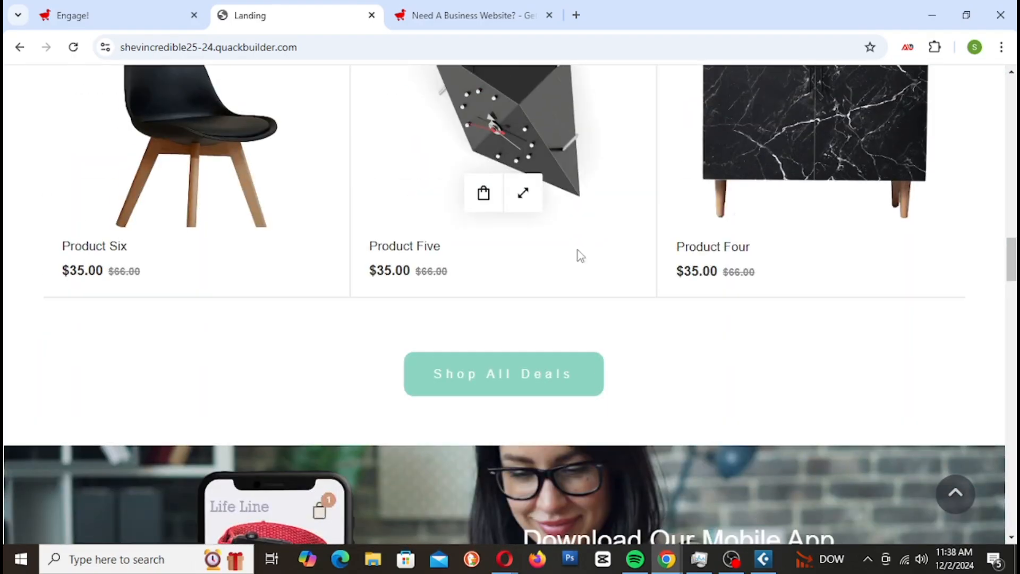
pyautogui.scroll(10, 579, 254)
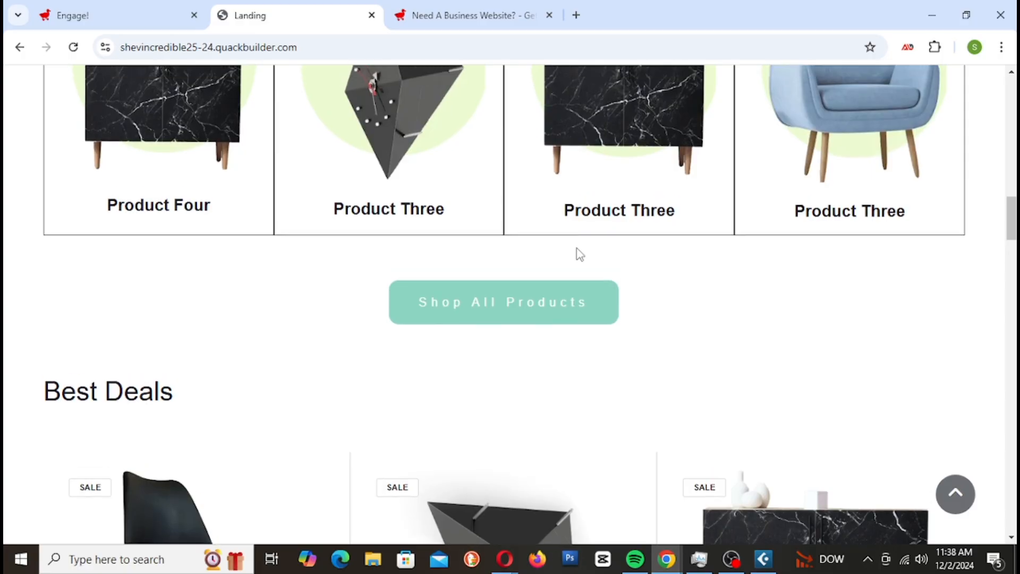
pyautogui.scroll(10, 578, 257)
pyautogui.scroll(-13, 578, 256)
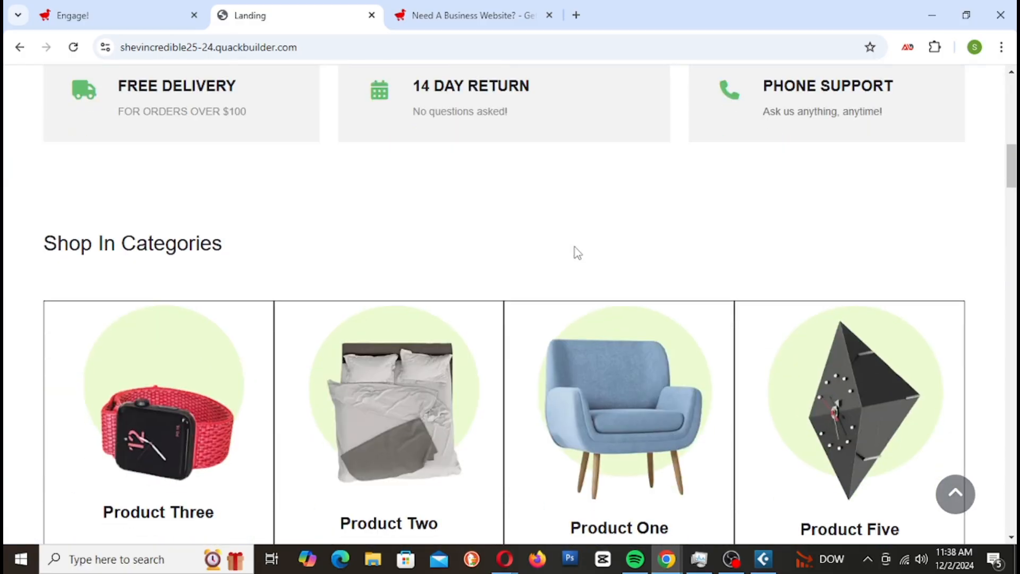
pyautogui.scroll(-13, 577, 255)
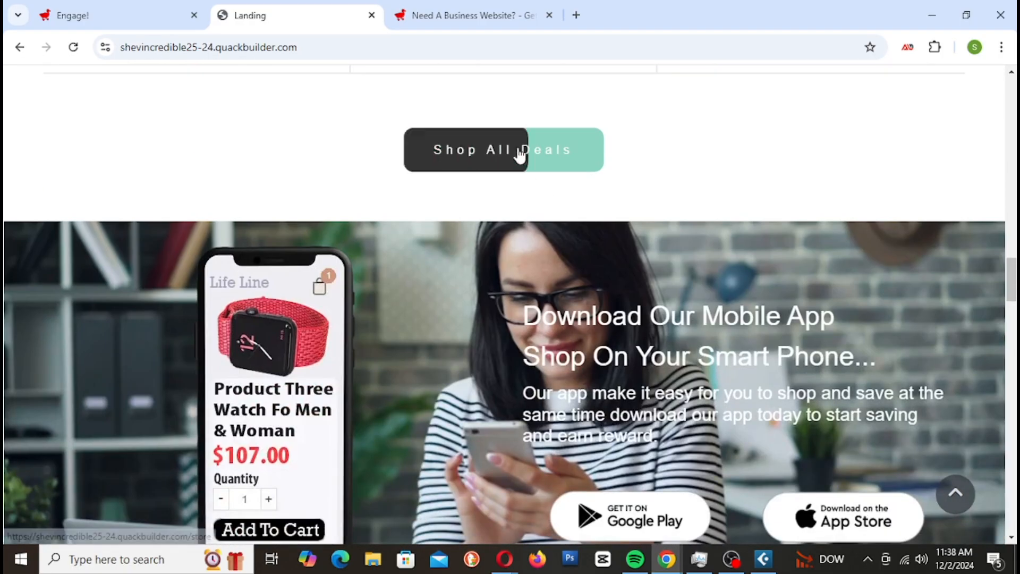
pyautogui.scroll(-7, 658, 259)
pyautogui.scroll(-20, 655, 254)
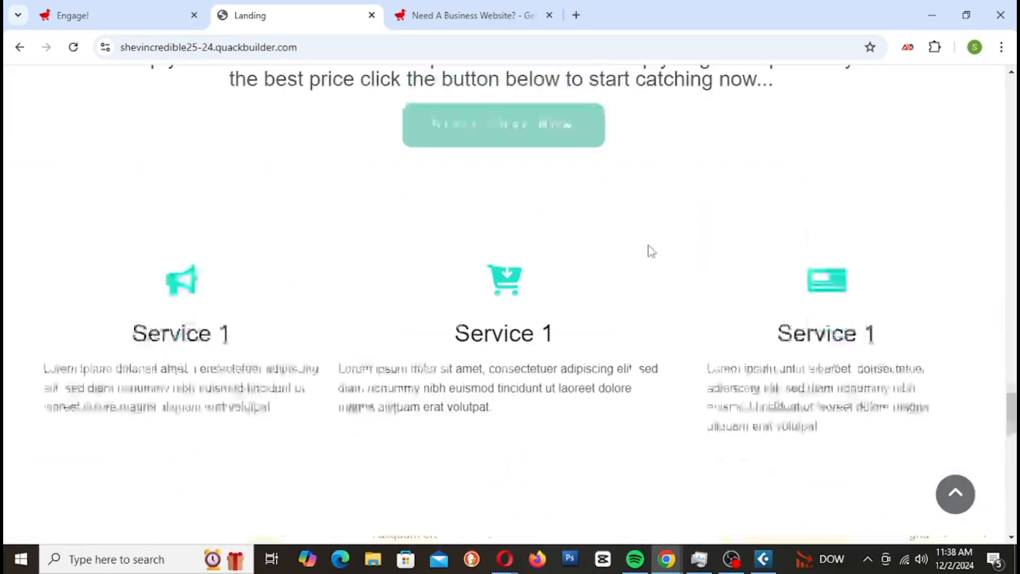
pyautogui.scroll(1, 649, 251)
pyautogui.scroll(-10, 653, 240)
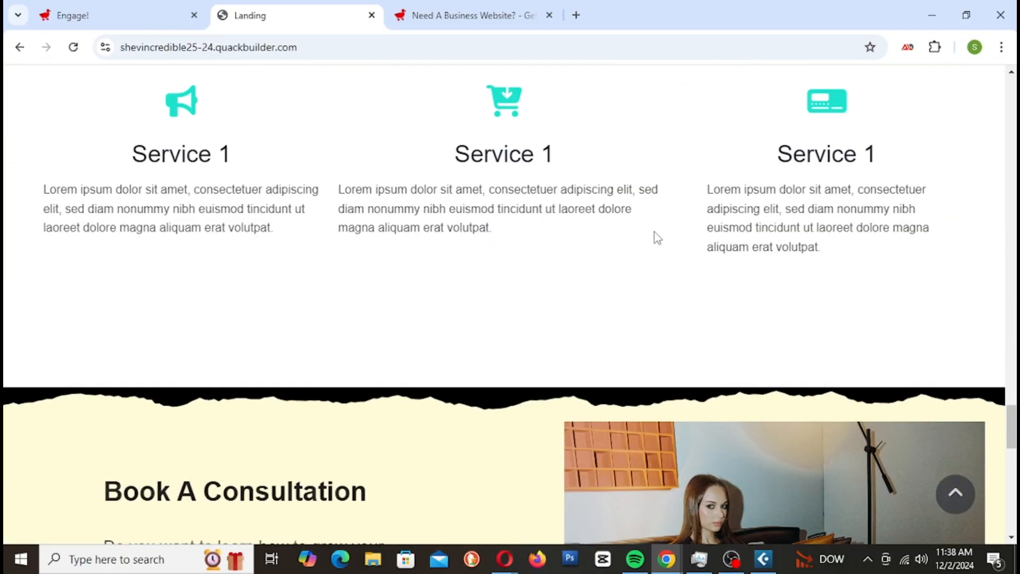
pyautogui.scroll(-2, 657, 238)
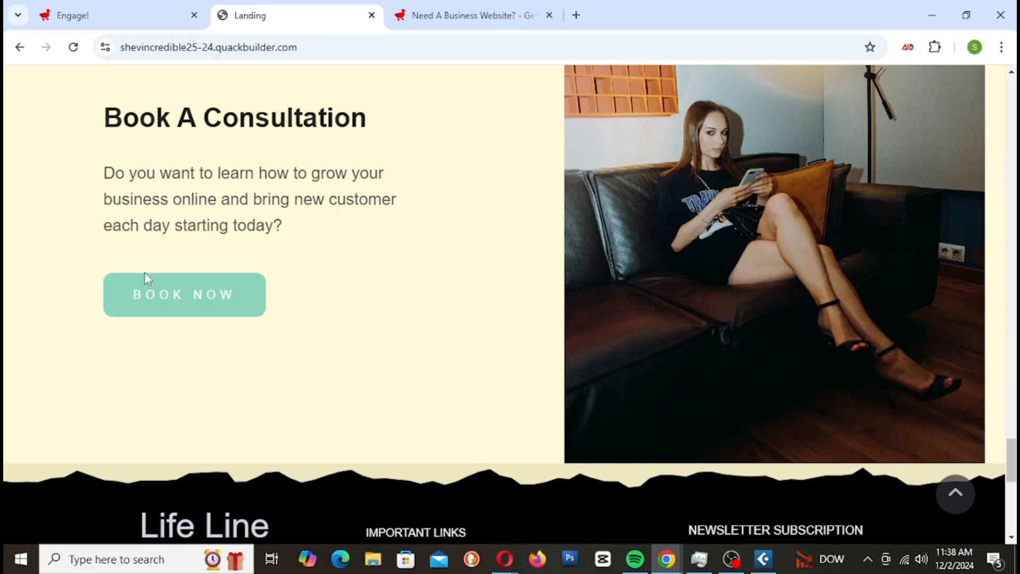
# Open the Schedule A Class page from Book A Consultation and examine its booking calendar and time slots
pyautogui.click(192, 301)
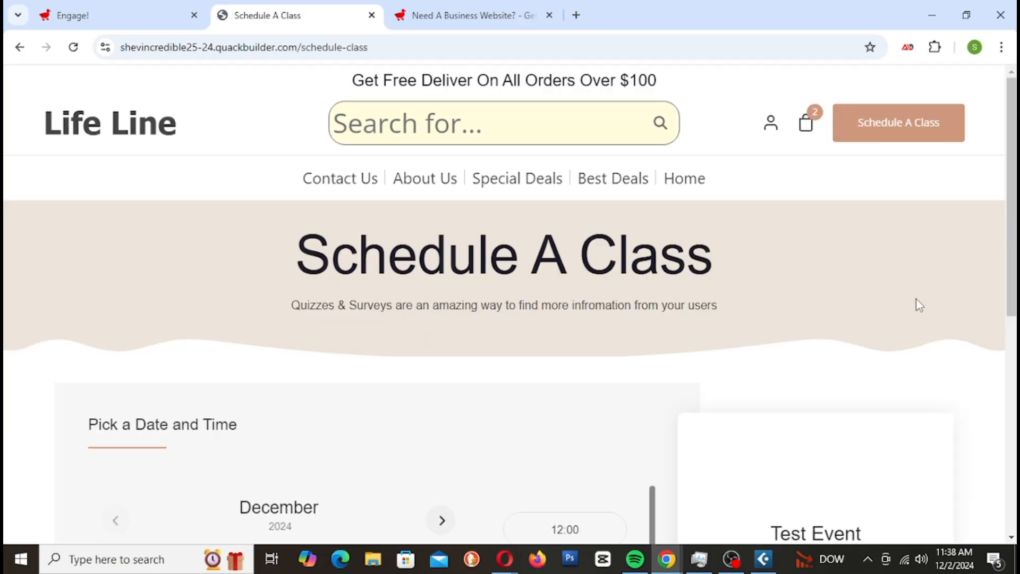
pyautogui.scroll(-5, 916, 299)
pyautogui.scroll(-4, 700, 279)
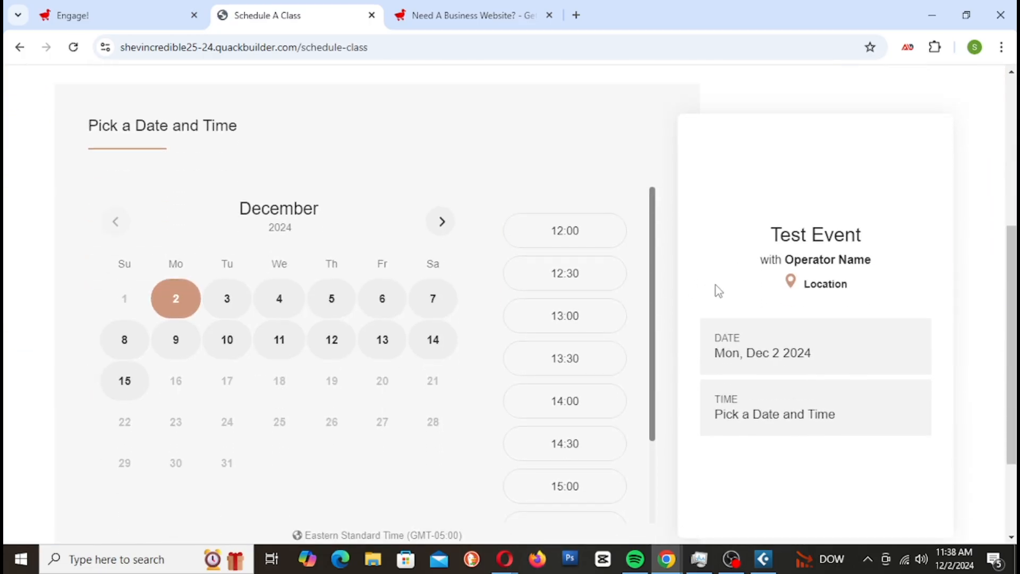
pyautogui.scroll(2, 677, 314)
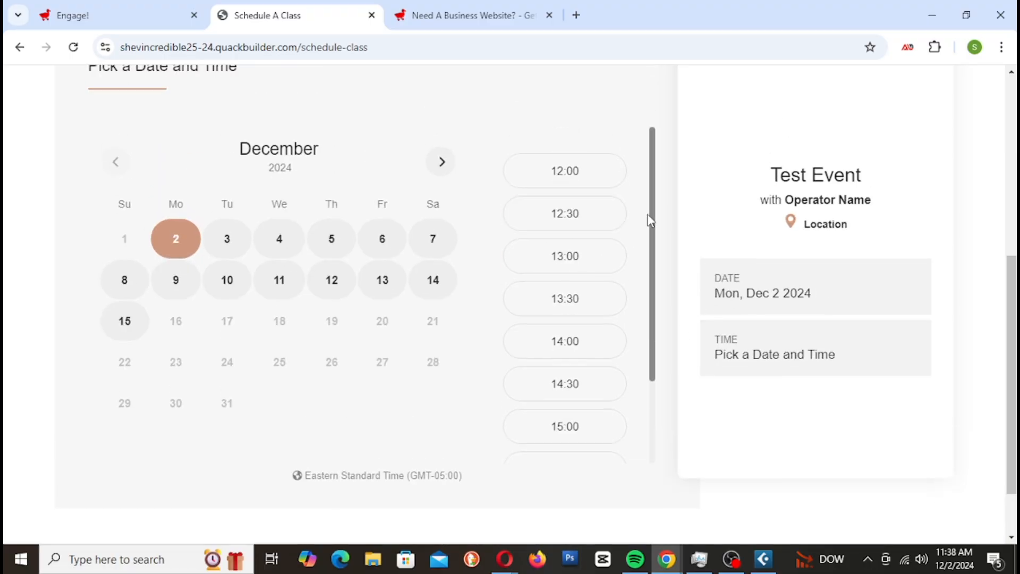
pyautogui.moveTo(651, 234); pyautogui.dragTo(699, 165)
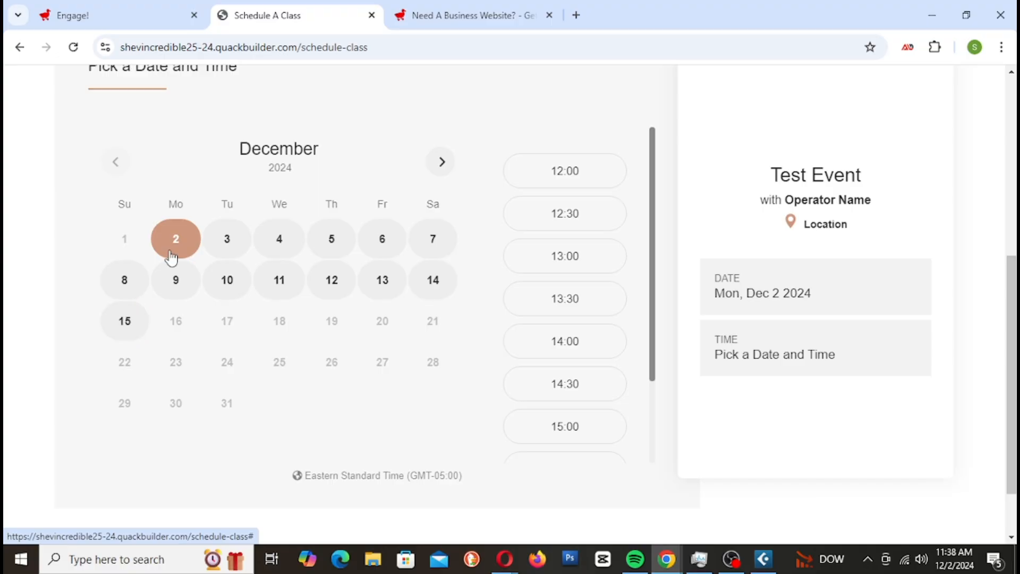
# Try December 3 on the Test Event booking calendar, and choose December 4, 2024 instead
pyautogui.scroll(2, 387, 312)
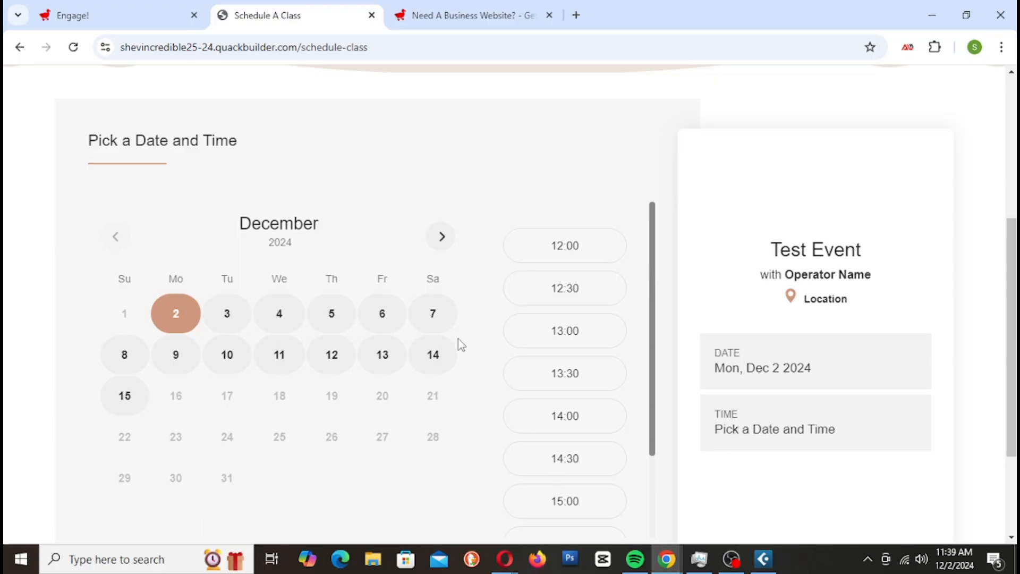
pyautogui.click(227, 325)
pyautogui.click(295, 330)
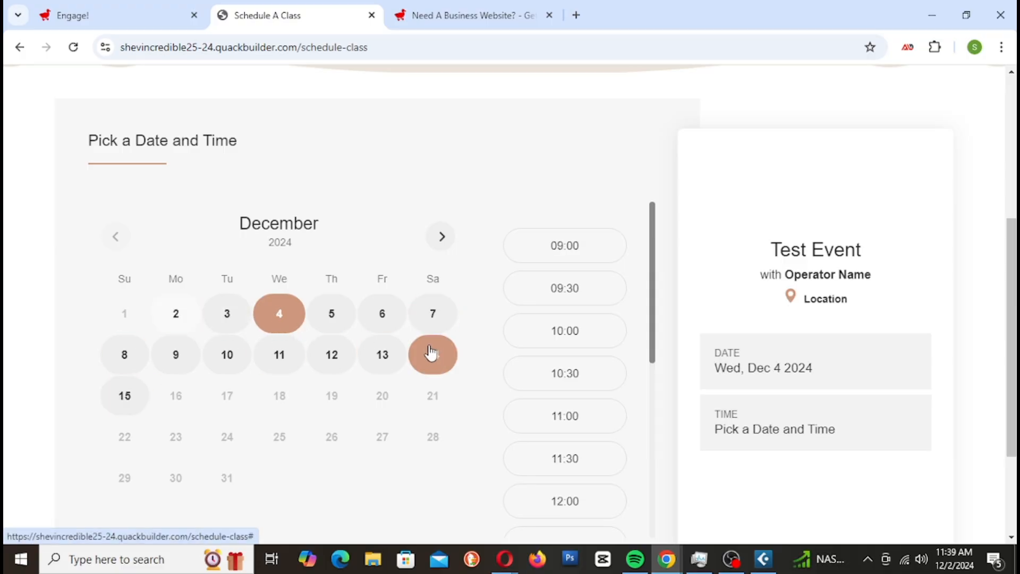
# Select December 12, 2024 and the 12:00 slot on the Test Event calendar to view its details form
pyautogui.click(314, 360)
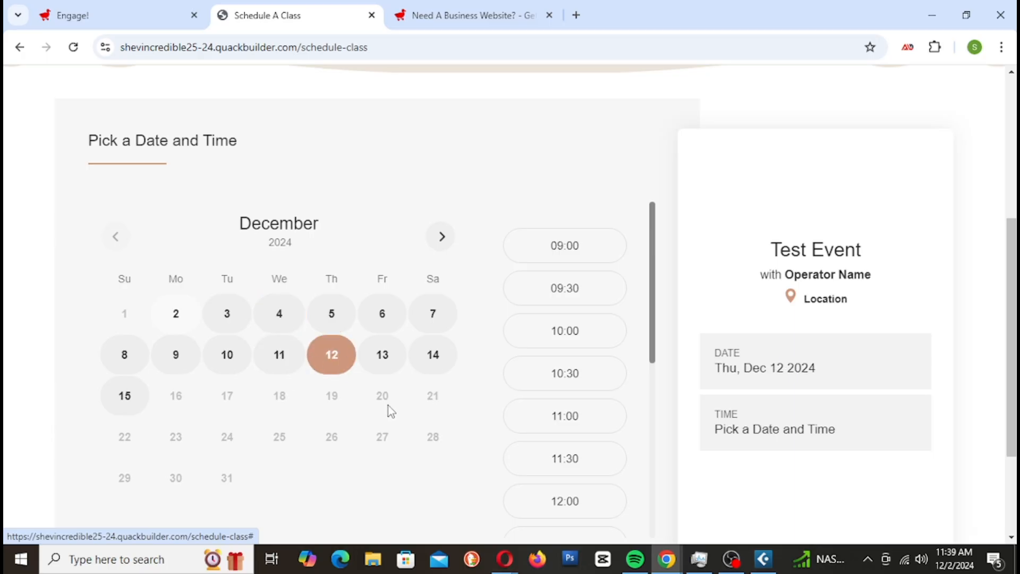
pyautogui.scroll(-1, 598, 359)
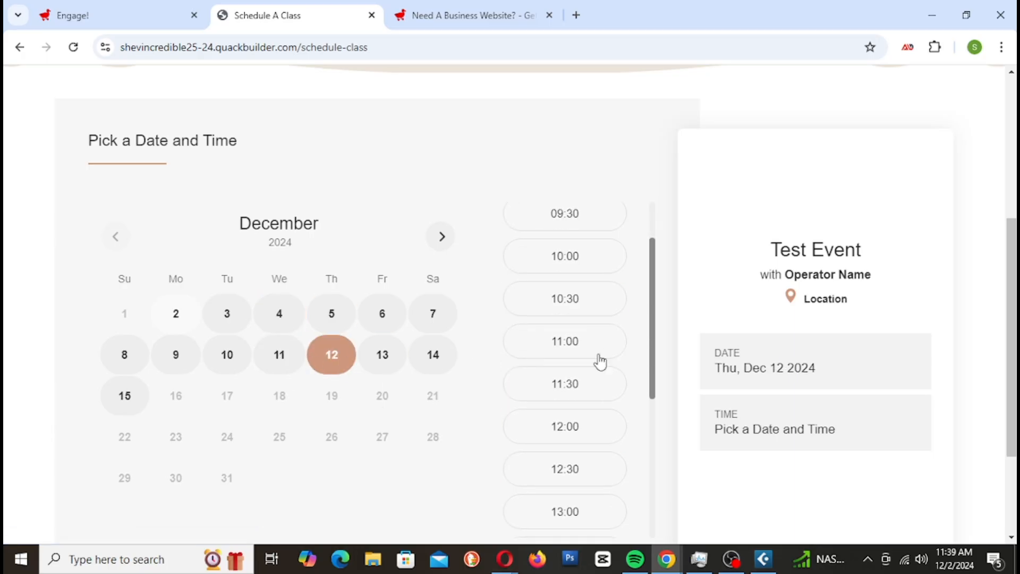
pyautogui.click(561, 419)
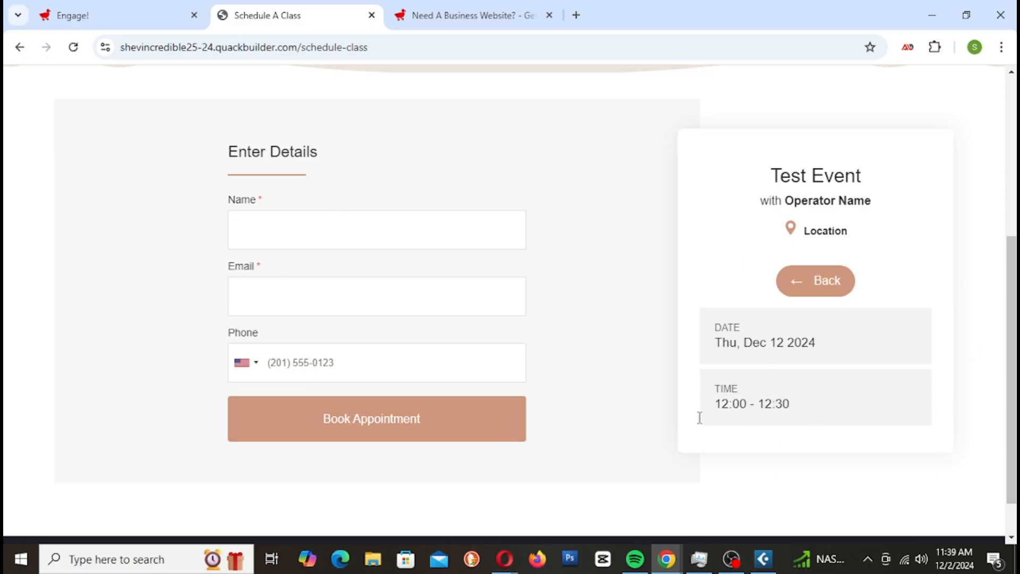
# Go back to the landing page and reopen the Schedule A Class booking calendar from Book A Consultation
pyautogui.scroll(5, 542, 420)
pyautogui.scroll(-4, 551, 416)
pyautogui.hotkey('alt', 'Left')
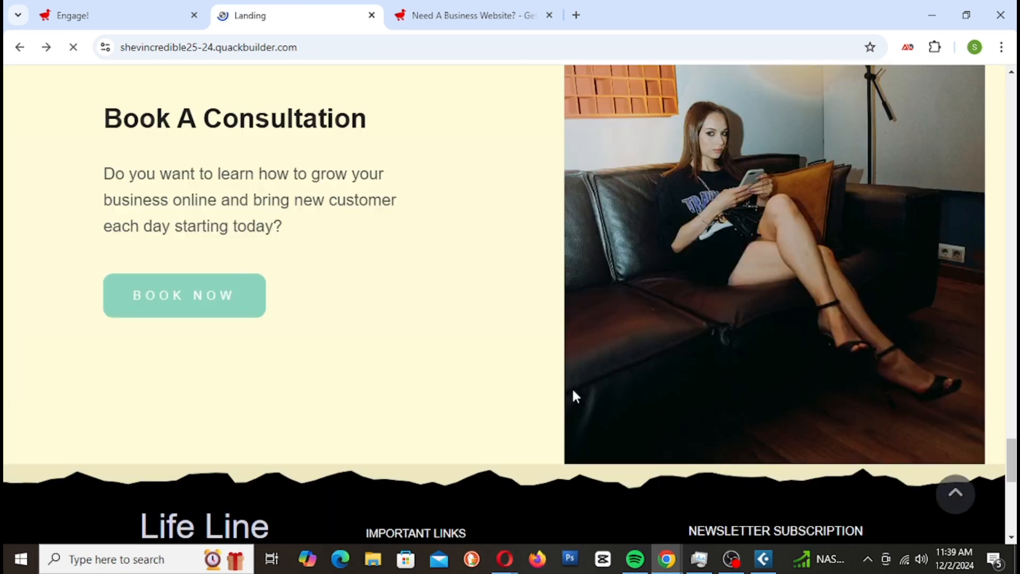
pyautogui.click(208, 307)
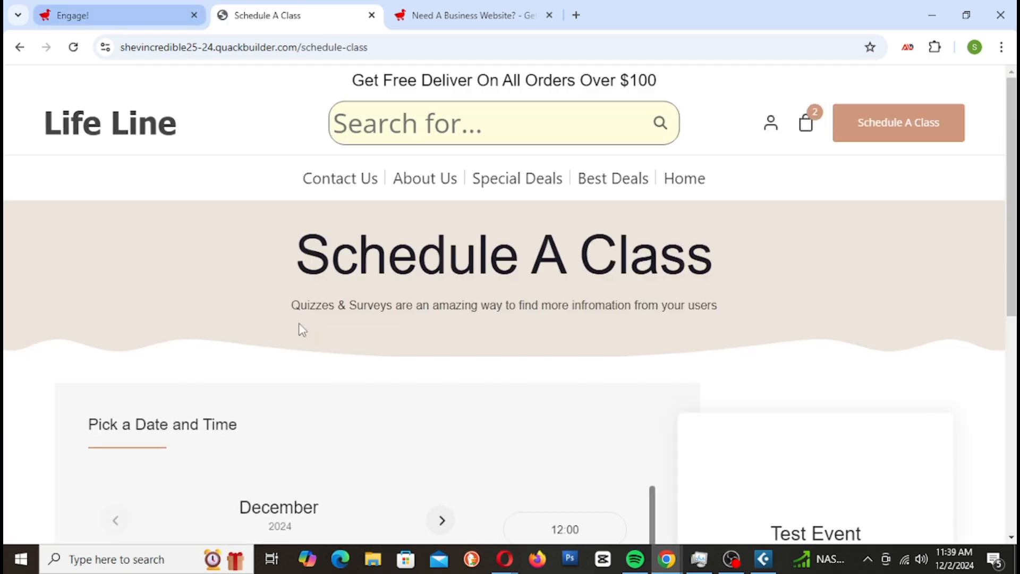
pyautogui.scroll(-6, 282, 310)
# Switch to the Quack Builder dashboard, review Test Event's availability settings, and open its Form Questions
pyautogui.click(101, 14)
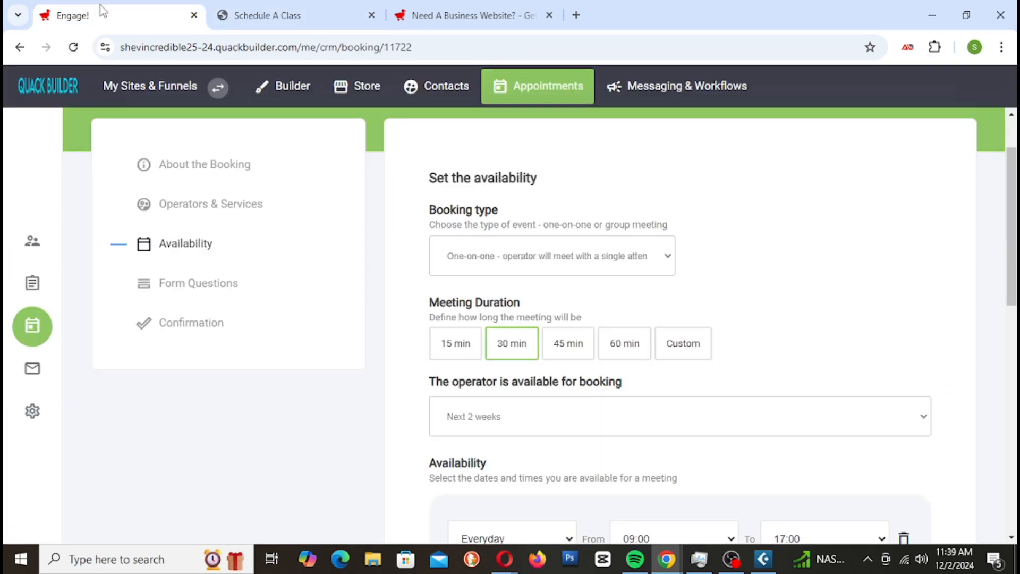
pyautogui.scroll(-2, 629, 287)
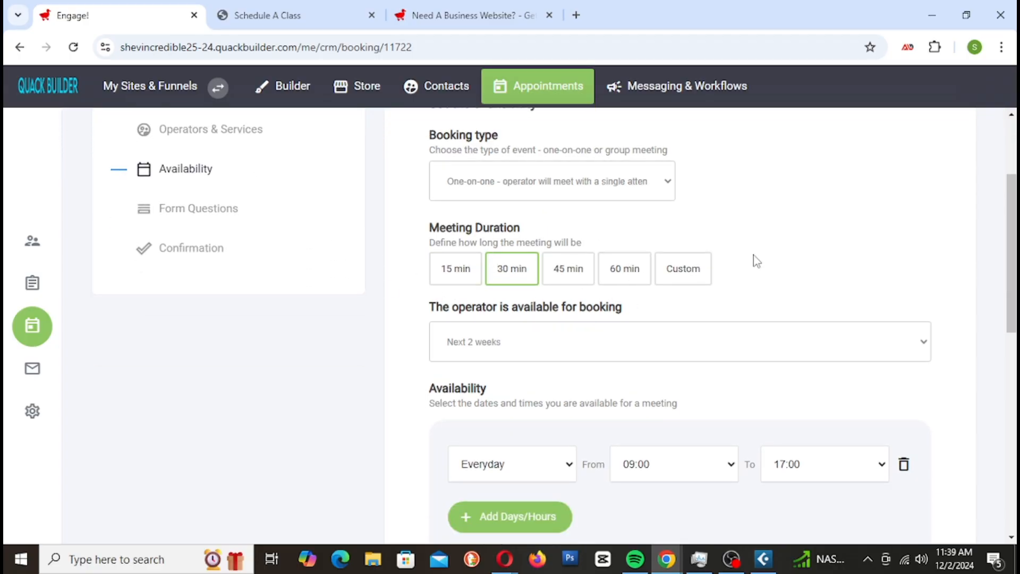
pyautogui.scroll(-3, 611, 356)
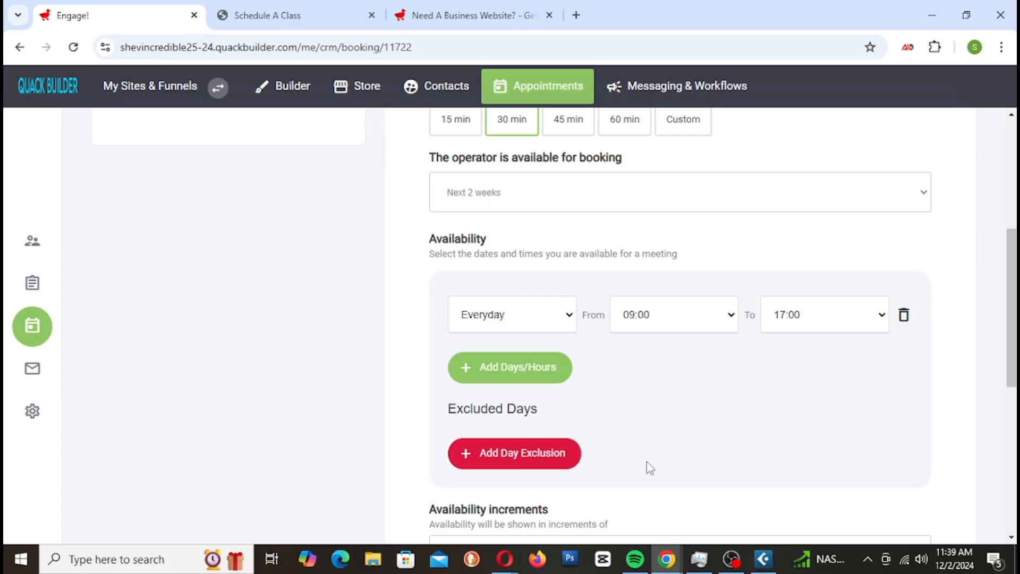
pyautogui.scroll(5, 661, 458)
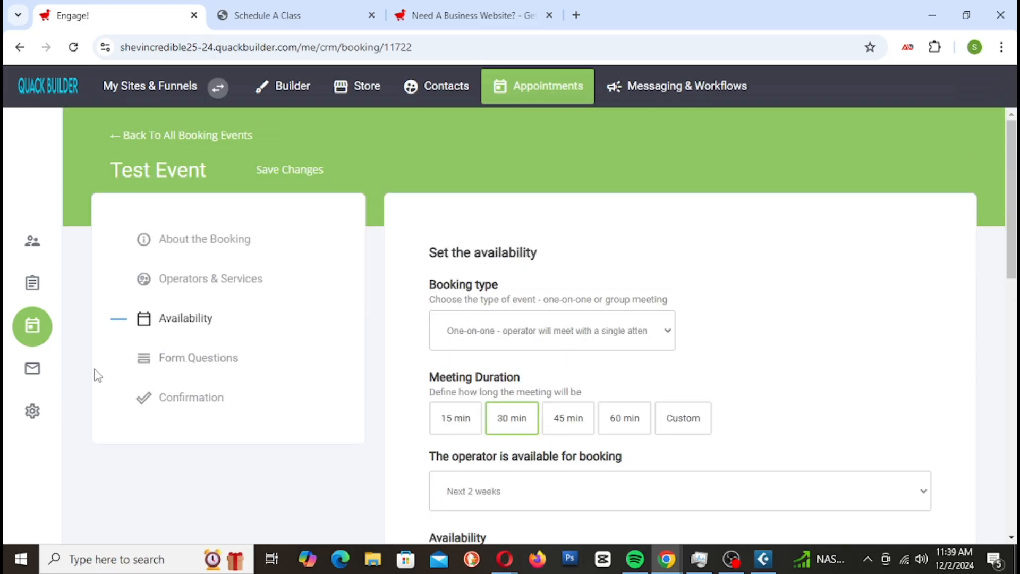
pyautogui.click(232, 361)
pyautogui.scroll(-2, 728, 327)
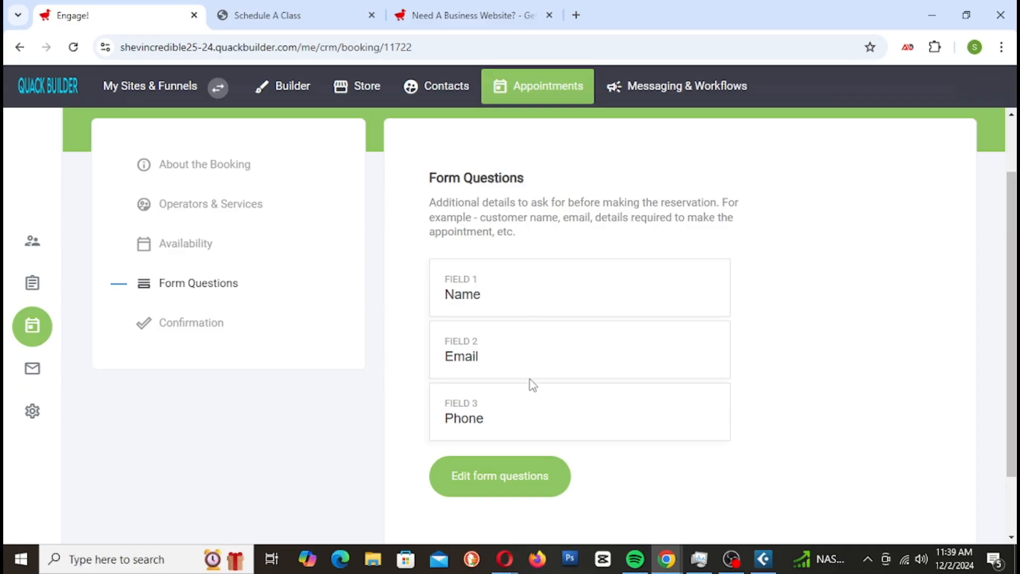
# Switch to the live Schedule A Class page and pick December 5, 2024 at 10:00 to view the booking form's fields
pyautogui.click(295, 18)
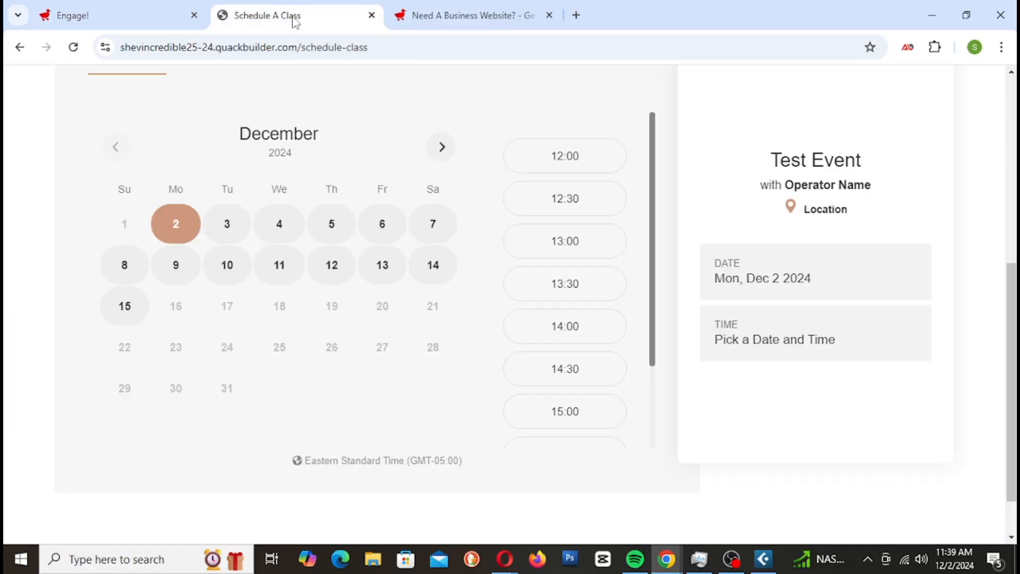
pyautogui.click(327, 234)
pyautogui.click(592, 245)
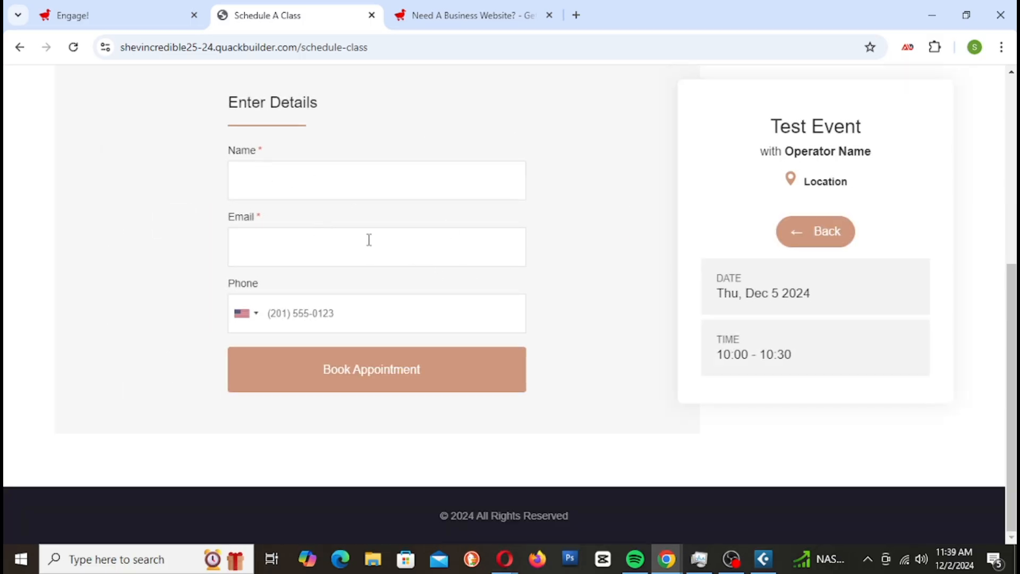
# Return to the dashboard and add the City CRM property as a field in Test Event's form questions
pyautogui.click(120, 13)
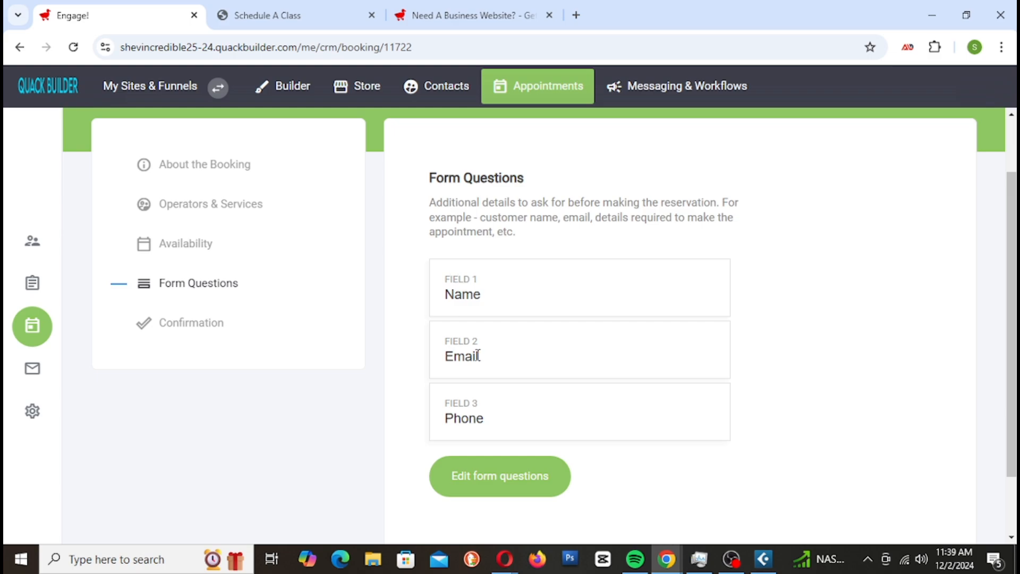
pyautogui.click(514, 486)
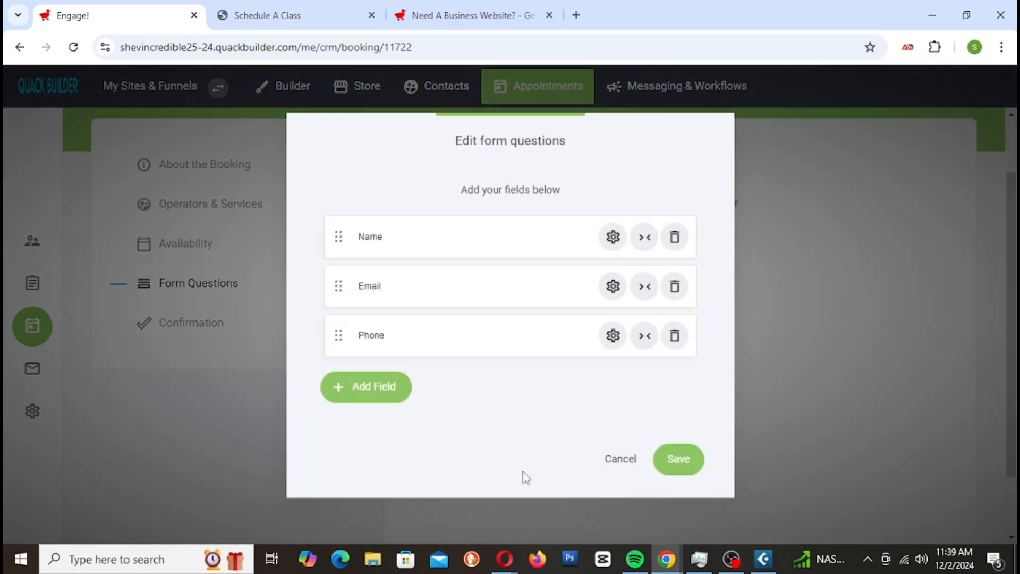
pyautogui.click(375, 398)
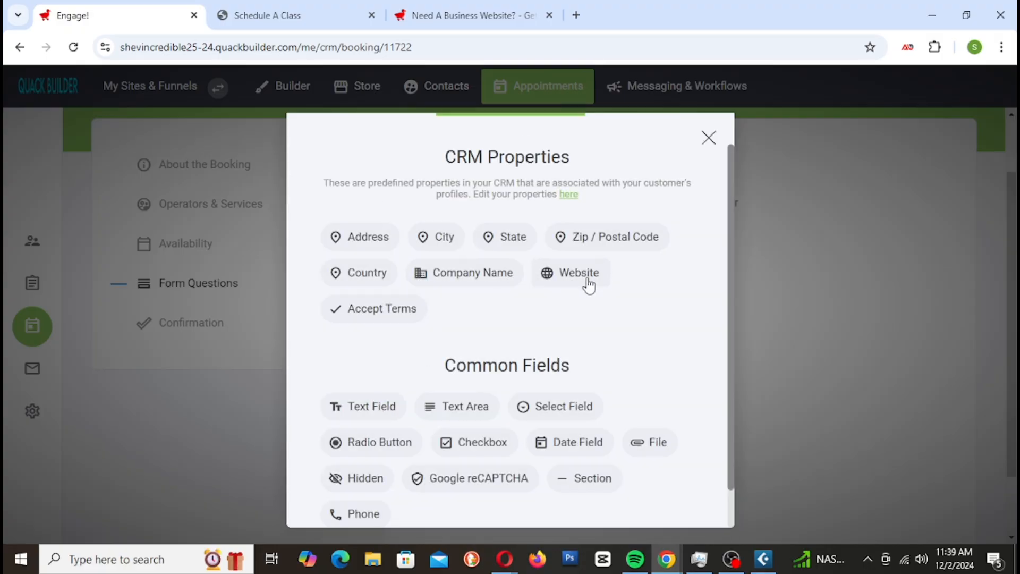
pyautogui.scroll(-1, 617, 317)
pyautogui.scroll(1, 625, 314)
pyautogui.scroll(-1, 572, 328)
pyautogui.scroll(1, 575, 327)
pyautogui.click(446, 241)
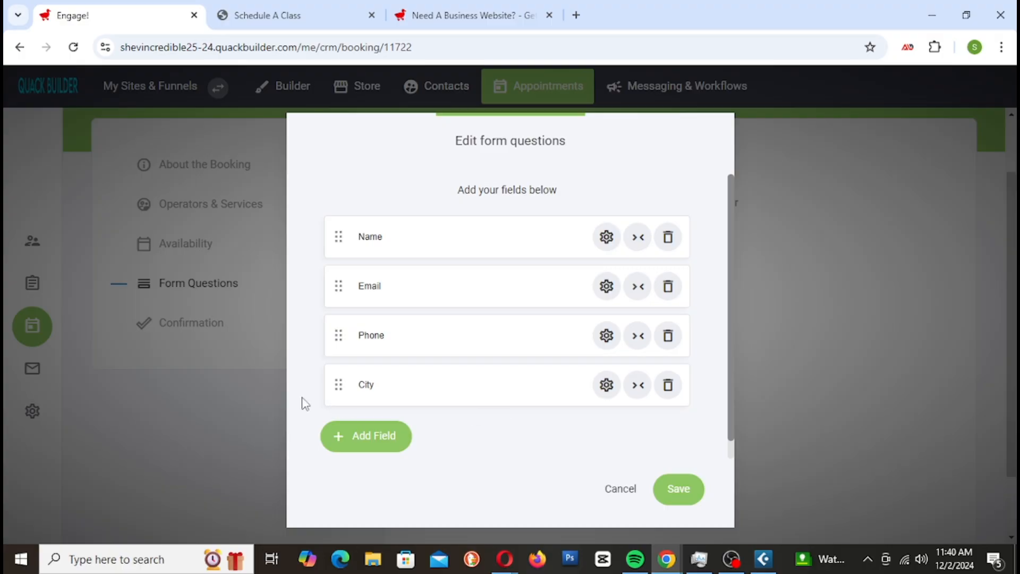
# Move the City field above Phone and save the form questions and the booking changes
pyautogui.moveTo(340, 405); pyautogui.dragTo(341, 280)
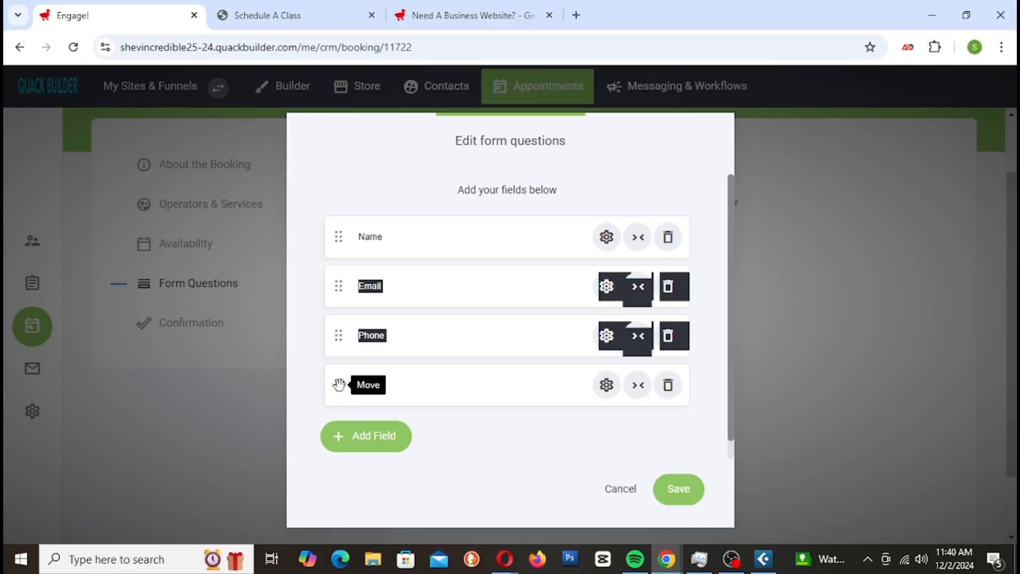
pyautogui.click(306, 384)
pyautogui.moveTo(338, 384); pyautogui.dragTo(330, 353)
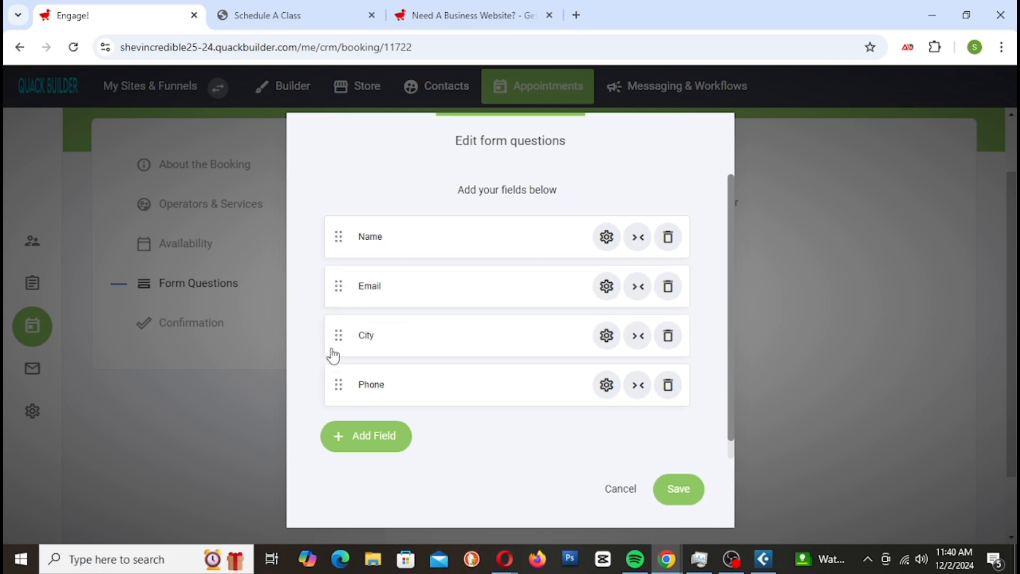
pyautogui.click(698, 498)
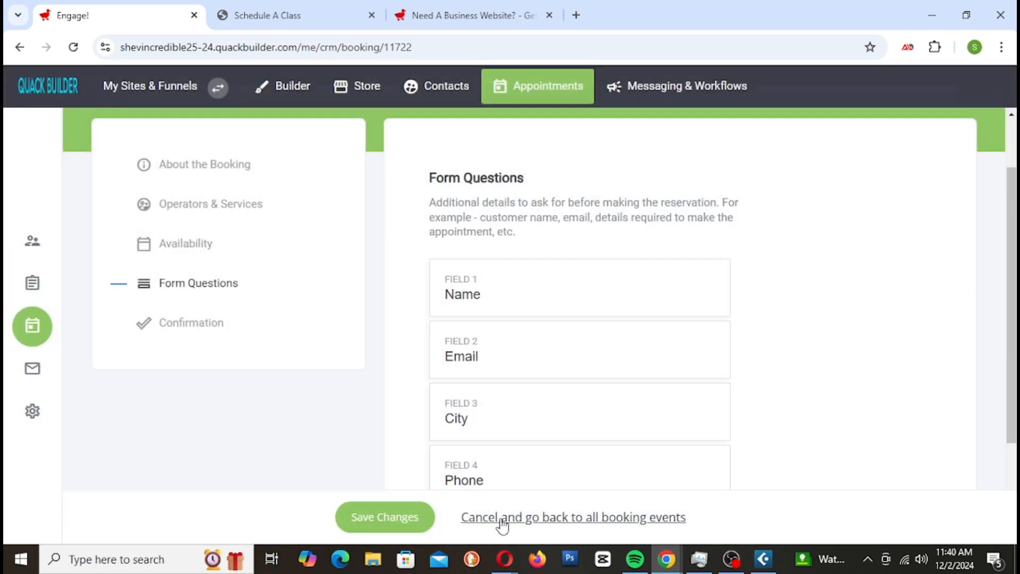
pyautogui.click(391, 525)
# Reload the live Schedule A Class page and choose December 4, 2024 at 10:00 to check the City field in the form
pyautogui.click(263, 14)
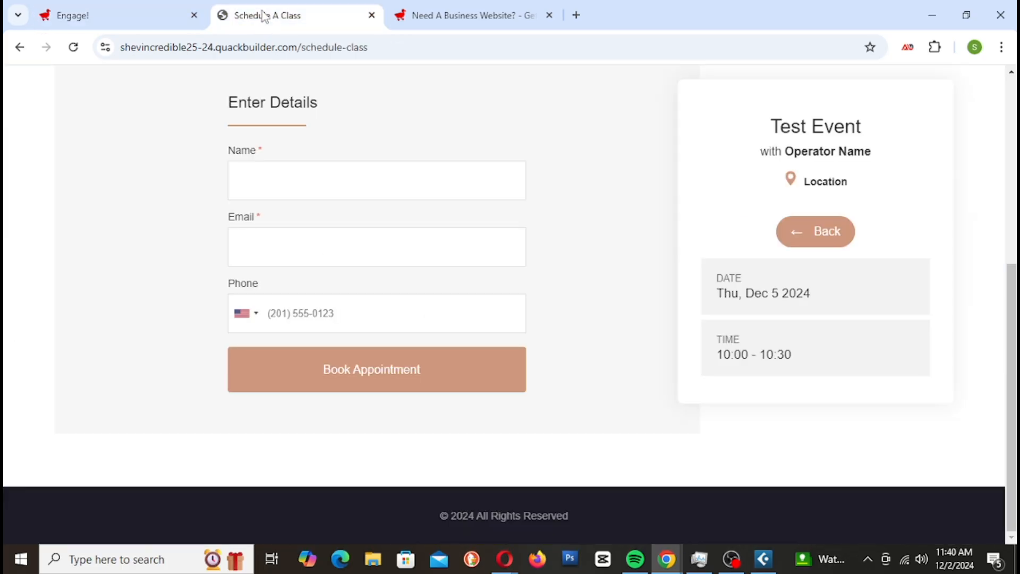
pyautogui.rightClick(268, 13)
pyautogui.click(337, 148)
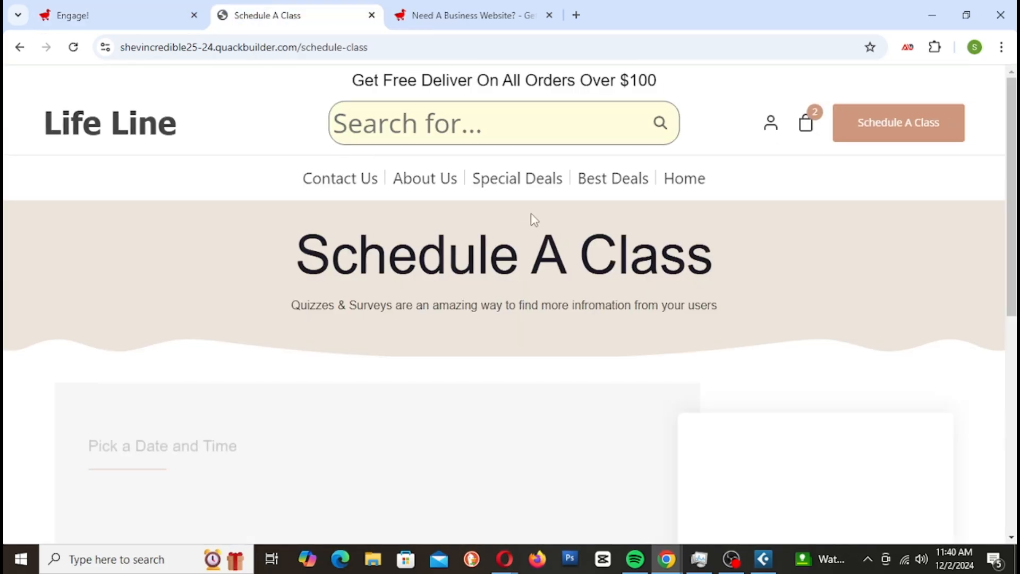
pyautogui.scroll(-5, 544, 221)
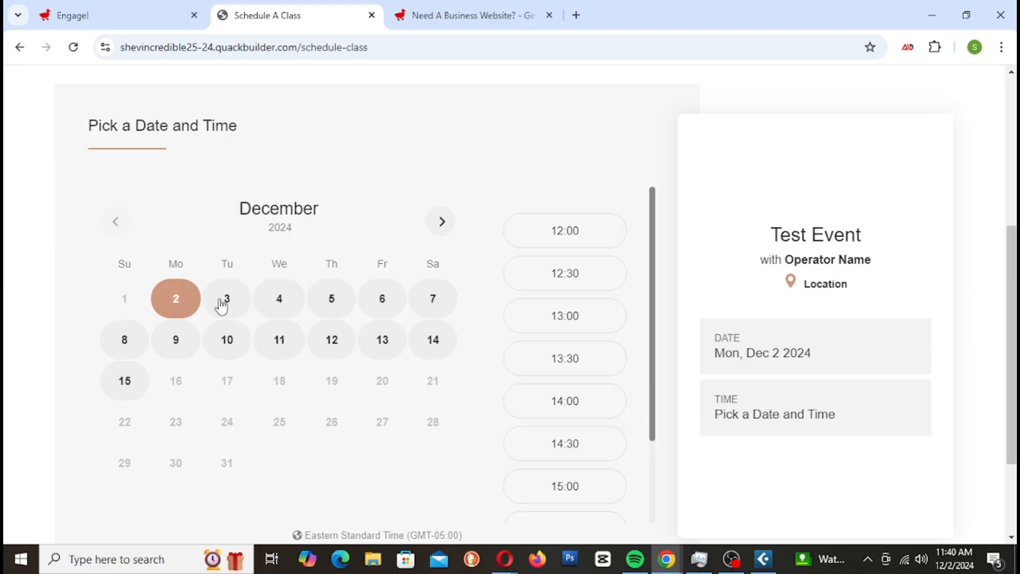
pyautogui.click(280, 302)
pyautogui.click(565, 330)
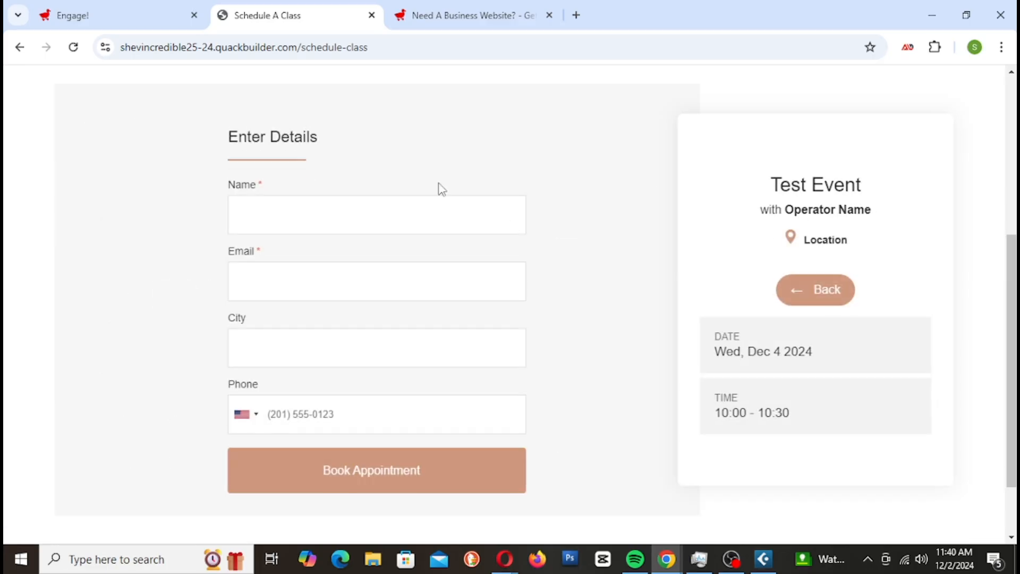
pyautogui.click(324, 338)
pyautogui.click(444, 365)
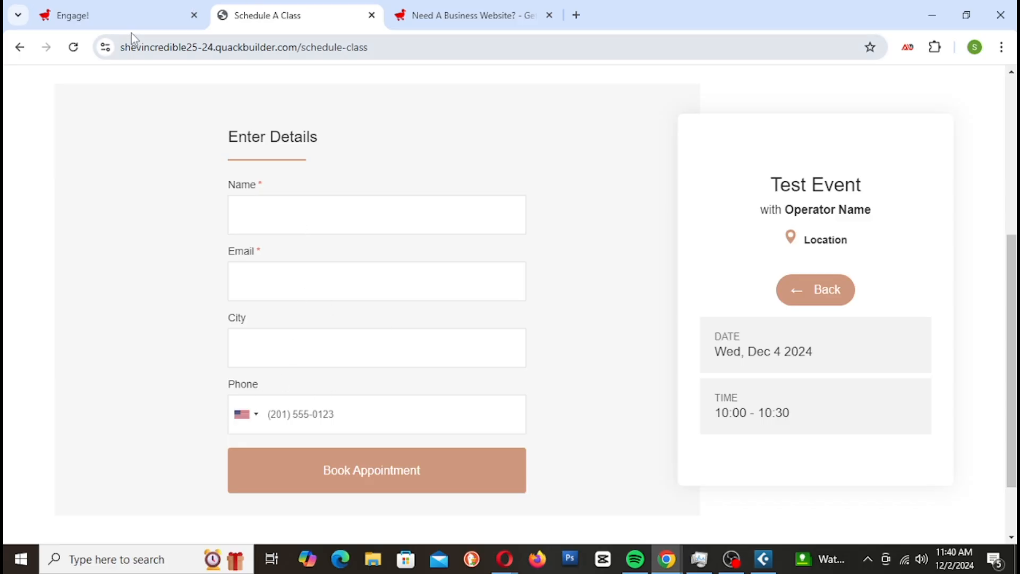
# Return to the dashboard and replace the City field with the Address CRM property in Test Event's form questions
pyautogui.click(167, 20)
pyautogui.scroll(-3, 632, 360)
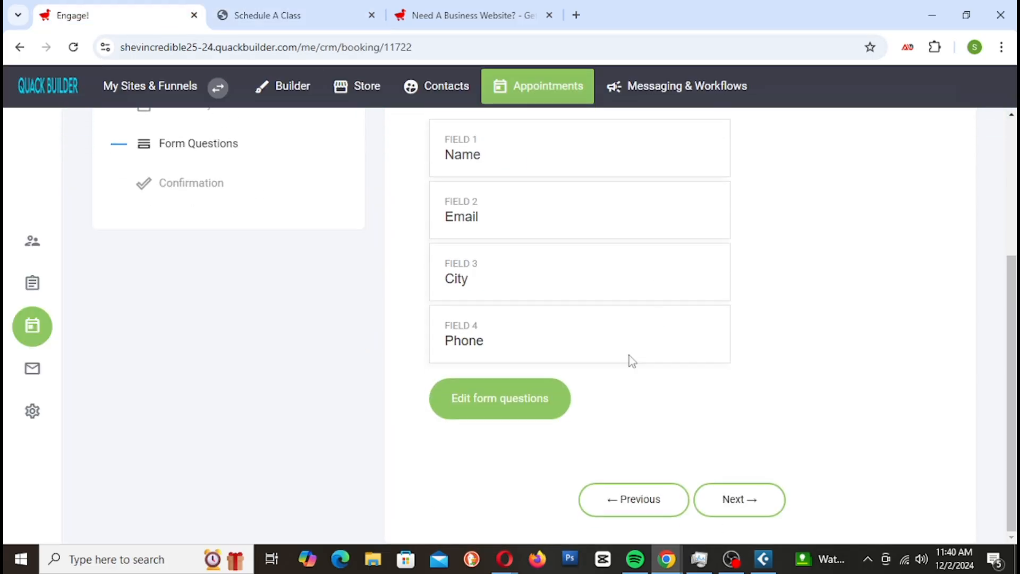
pyautogui.click(505, 401)
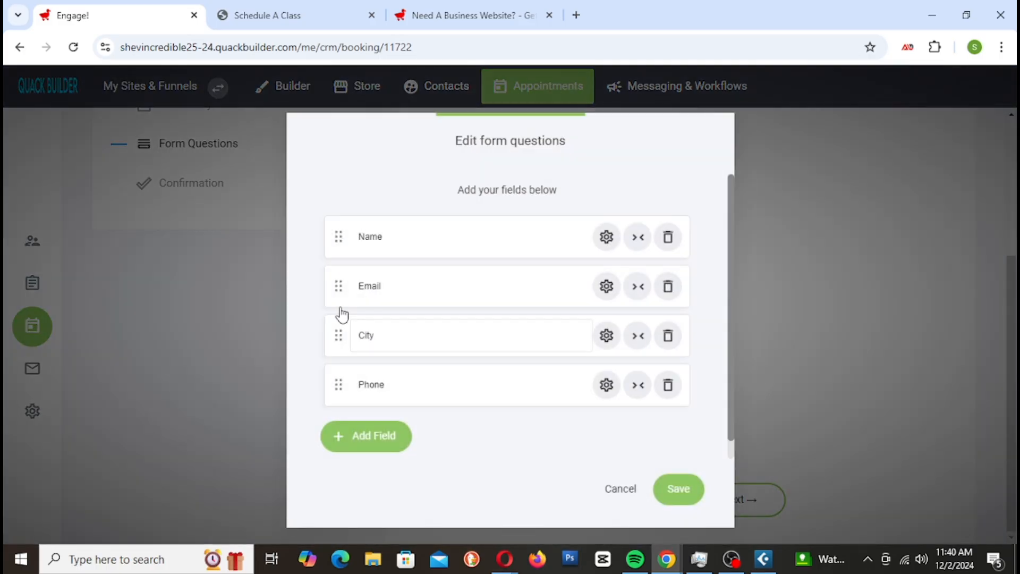
pyautogui.click(668, 337)
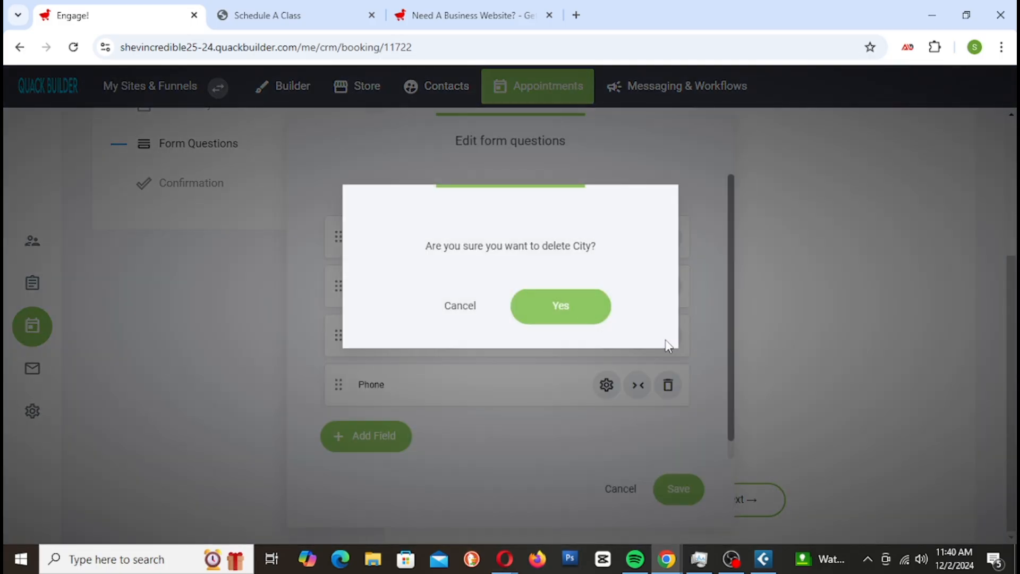
pyautogui.click(561, 308)
pyautogui.click(402, 376)
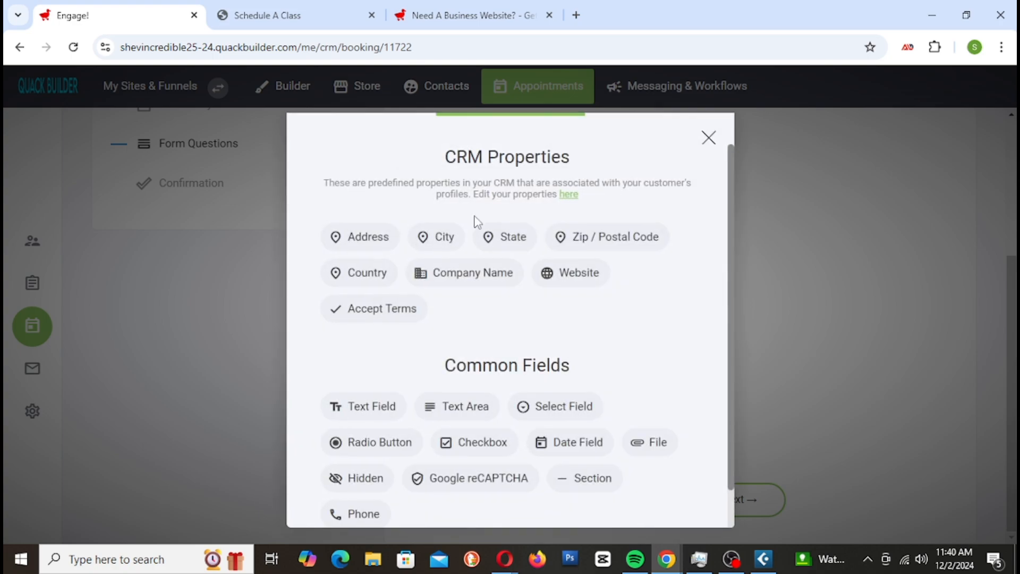
pyautogui.click(369, 244)
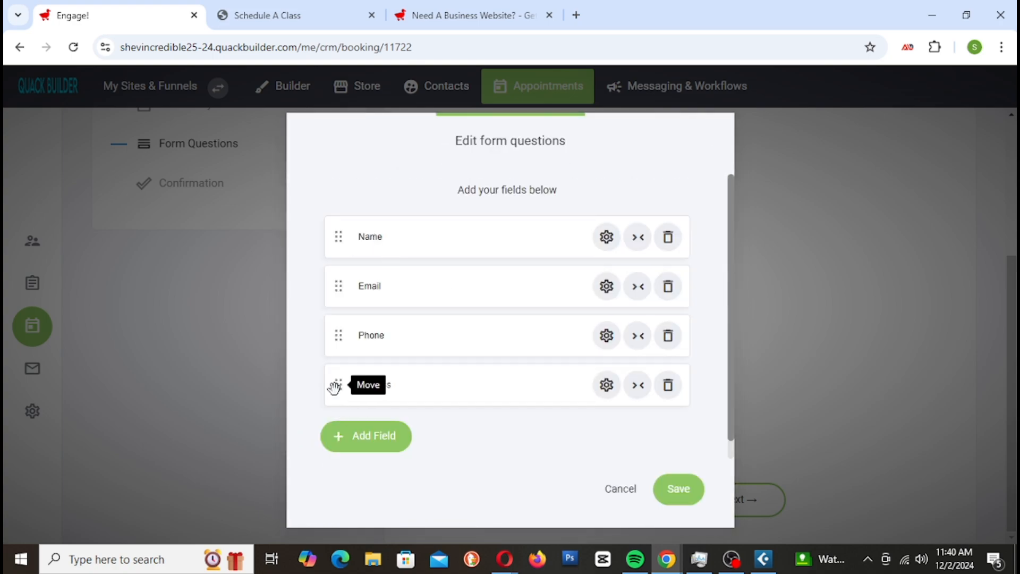
# Move the Address field above Phone and save the form questions and the booking changes
pyautogui.moveTo(335, 388); pyautogui.dragTo(338, 323)
pyautogui.moveTo(338, 323); pyautogui.dragTo(338, 327)
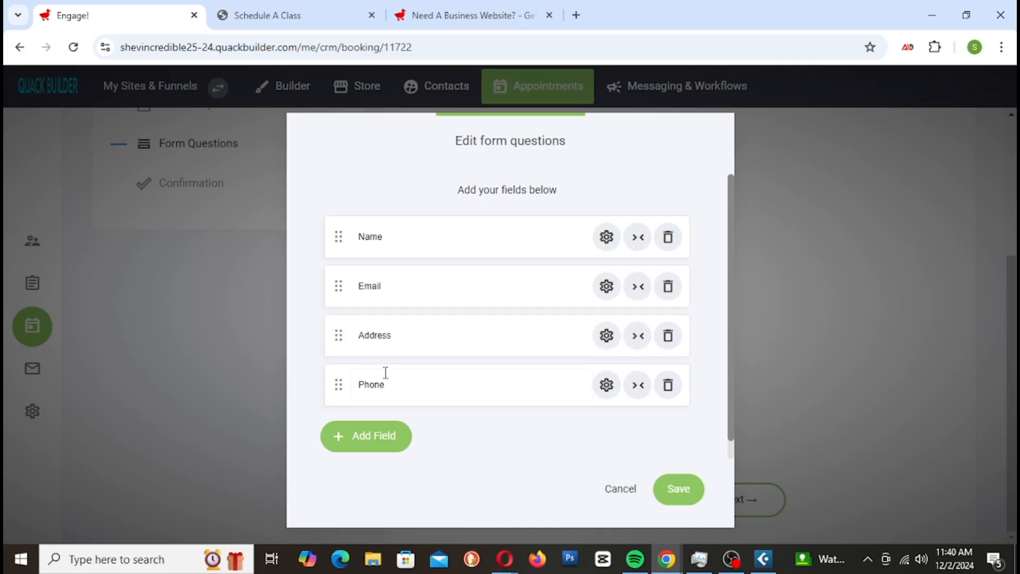
pyautogui.click(675, 488)
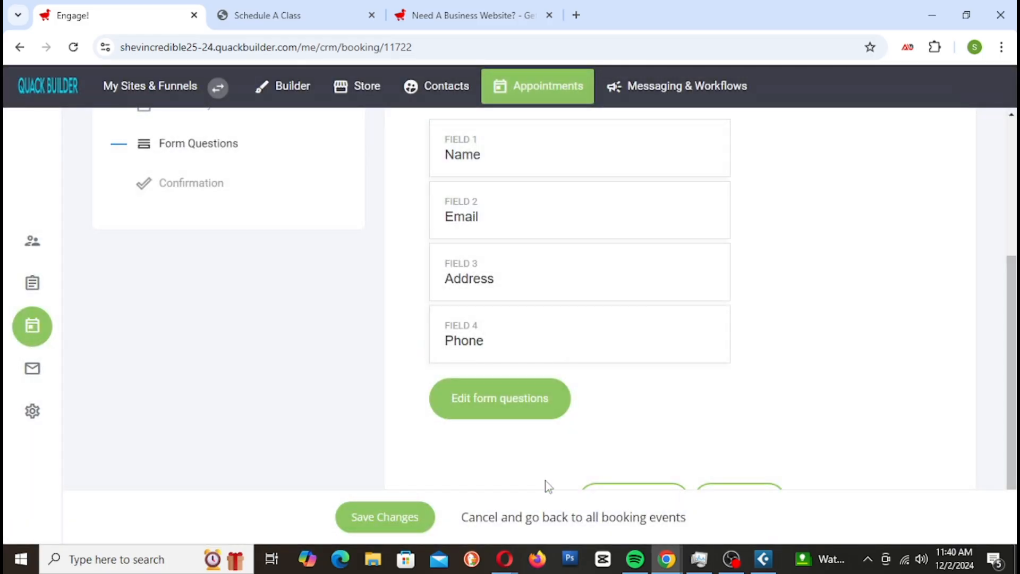
pyautogui.click(396, 524)
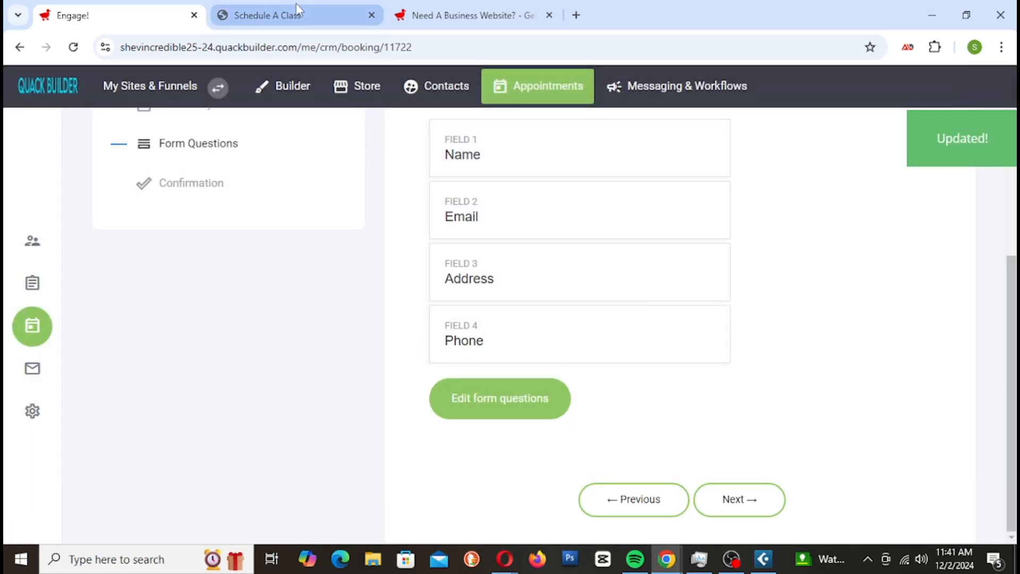
# Refresh the live booking page and select December 4, 2024 at 10:00 to check the Address field in the form
pyautogui.click(300, 11)
pyautogui.click(74, 48)
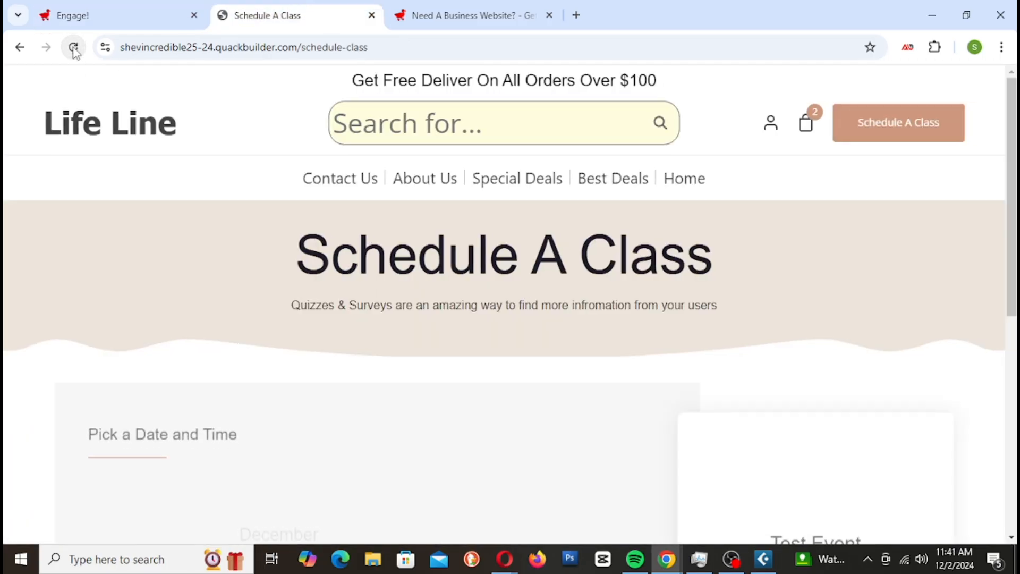
pyautogui.scroll(-5, 352, 228)
pyautogui.click(291, 313)
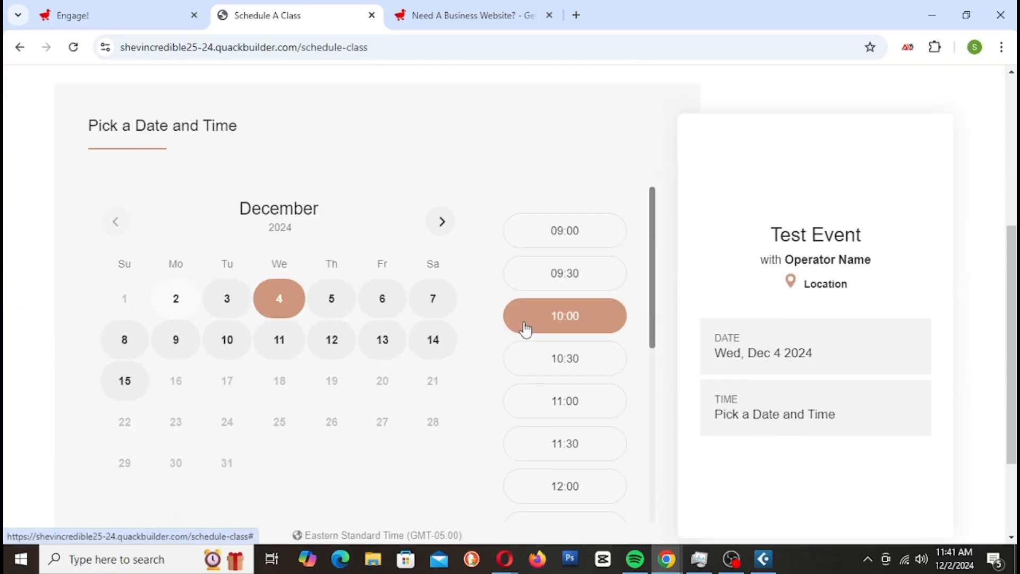
pyautogui.click(524, 328)
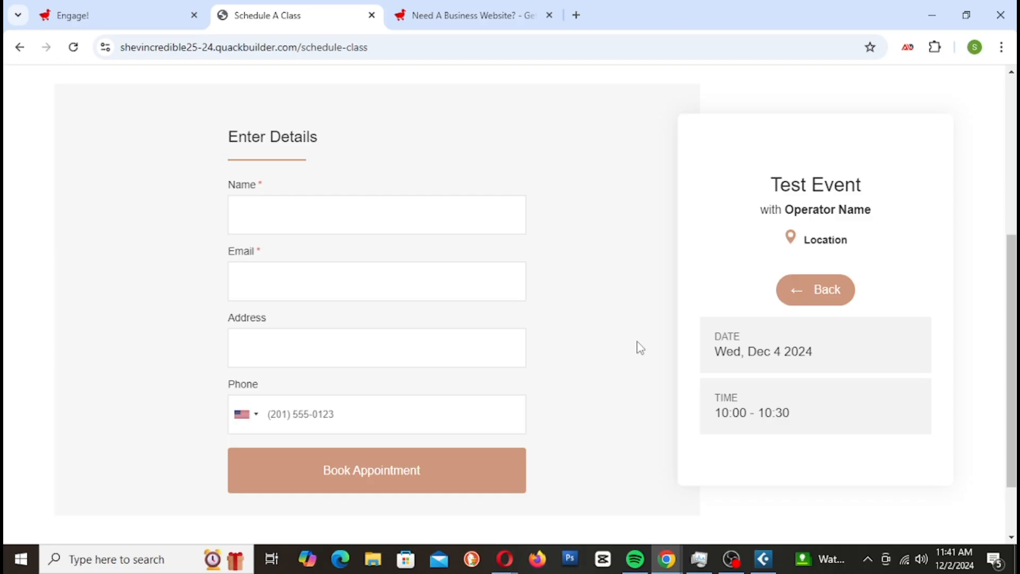
# Look over the live booking form with the Address field, and return to Test Event's form questions in the dashboard
pyautogui.scroll(-2, 585, 356)
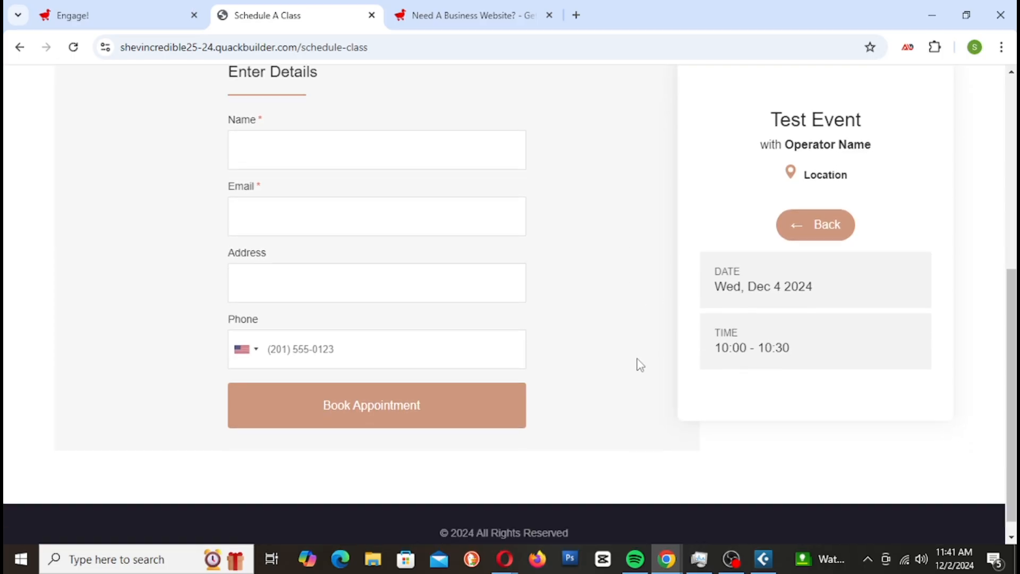
pyautogui.scroll(7, 635, 365)
pyautogui.scroll(-7, 630, 364)
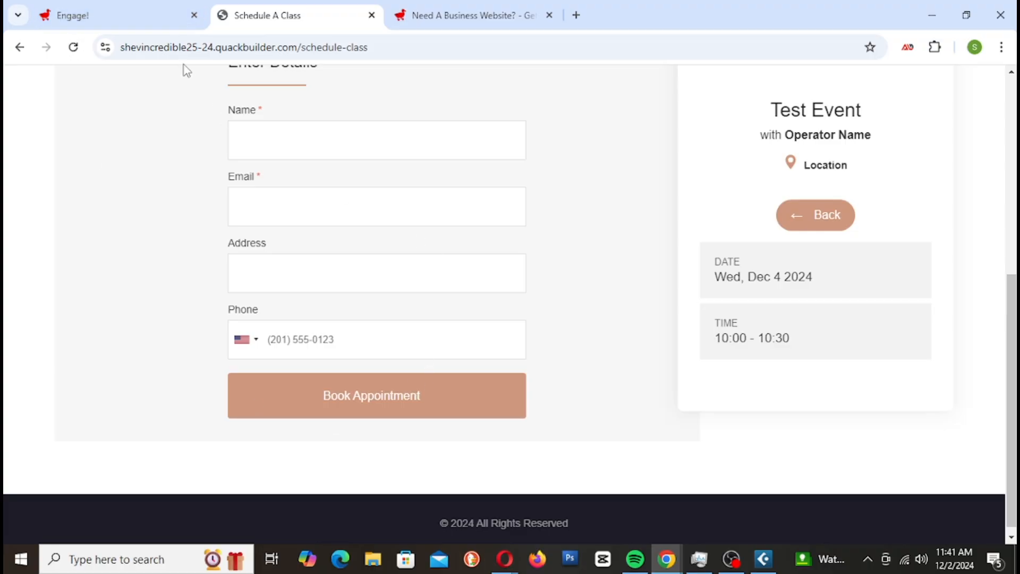
pyautogui.click(135, 16)
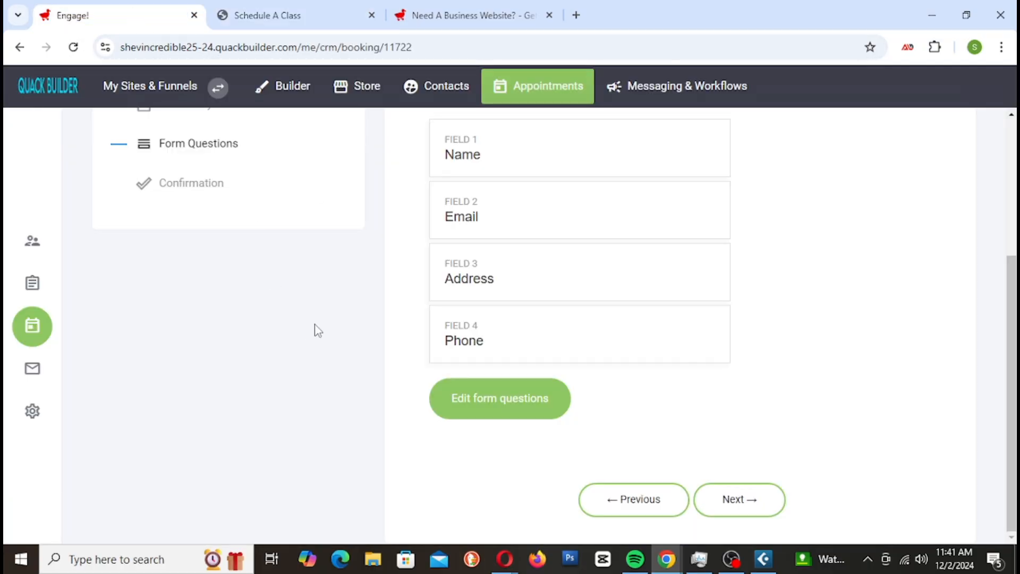
pyautogui.scroll(4, 311, 335)
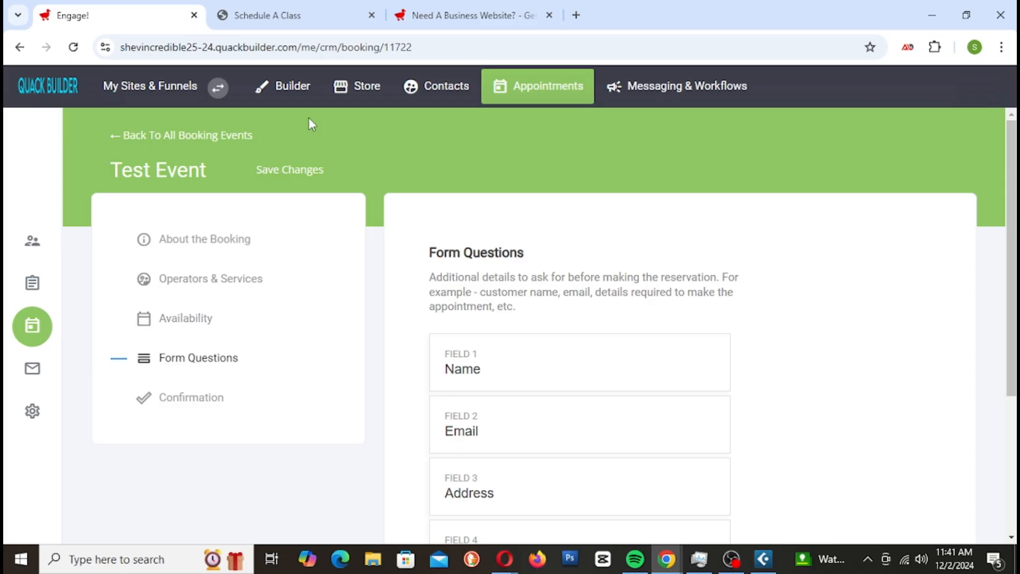
# Open the website builder and look through the homepage blocks down to the Shop In Categories product grid
pyautogui.click(286, 98)
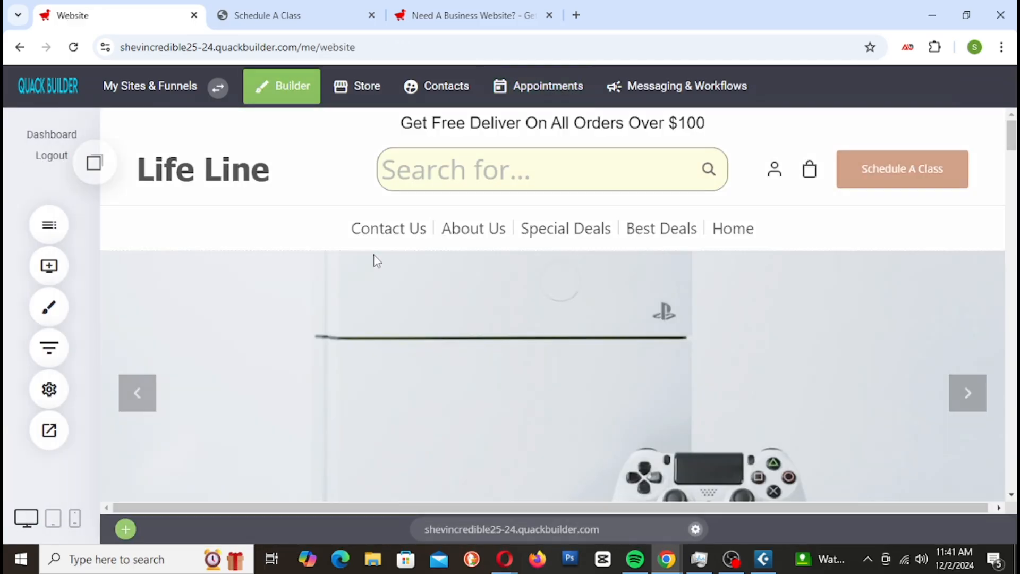
pyautogui.scroll(-6, 479, 335)
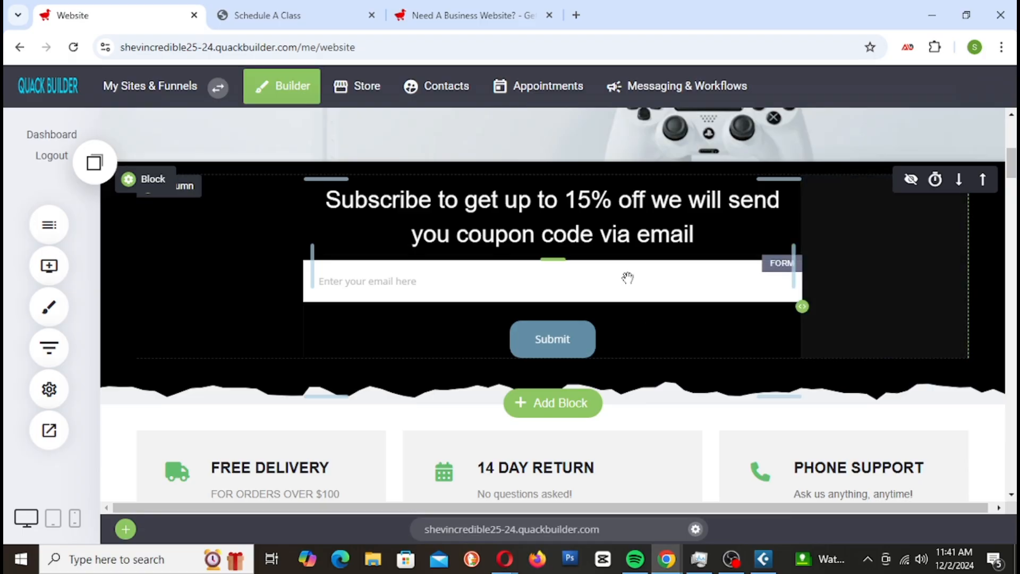
pyautogui.scroll(-5, 626, 276)
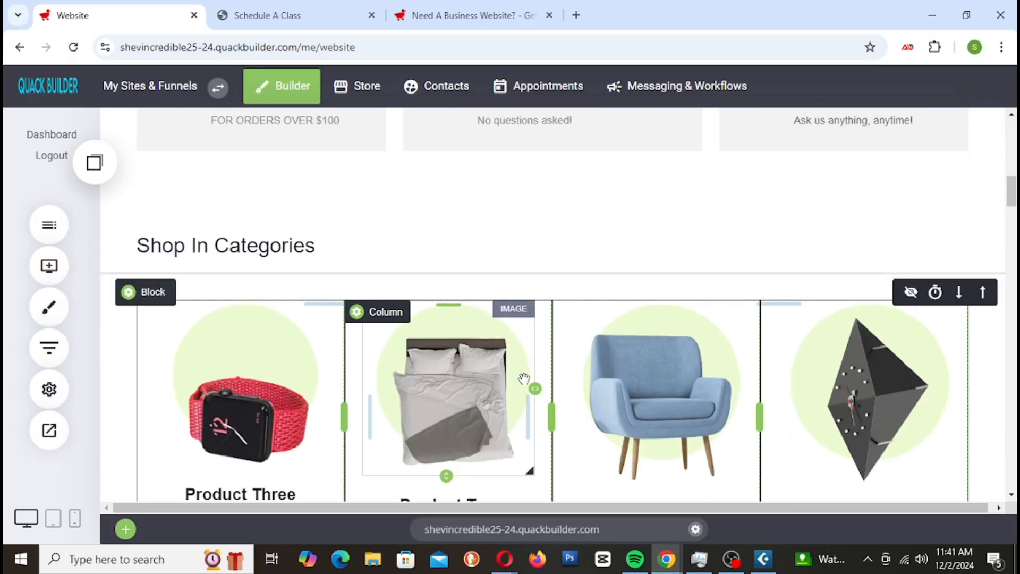
pyautogui.scroll(-3, 788, 287)
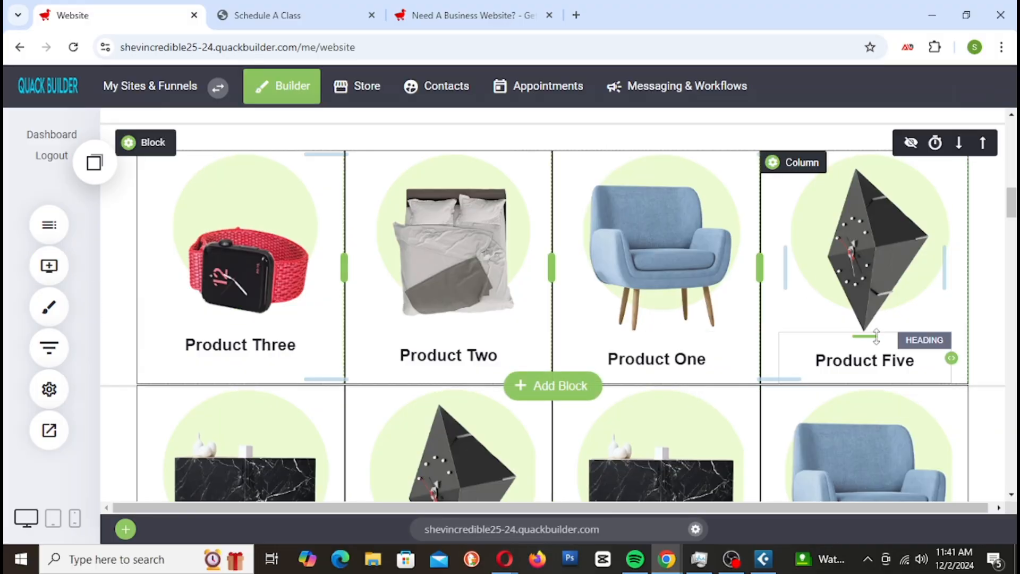
pyautogui.scroll(-5, 873, 354)
pyautogui.scroll(5, 872, 354)
pyautogui.scroll(-2, 872, 357)
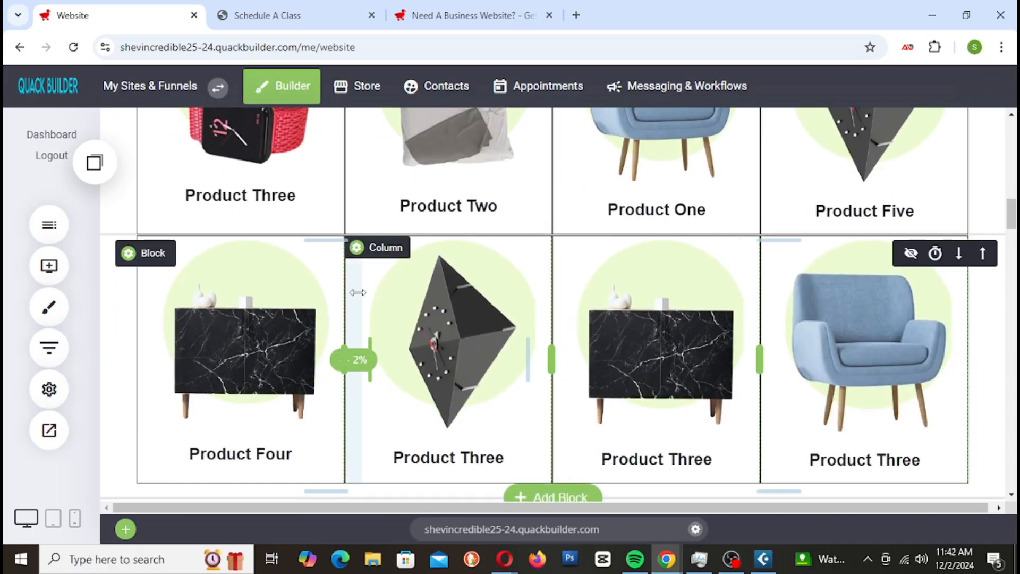
# On the live site, go to the homepage and open the black marble cabinet's product page from Shop In Categories
pyautogui.click(337, 11)
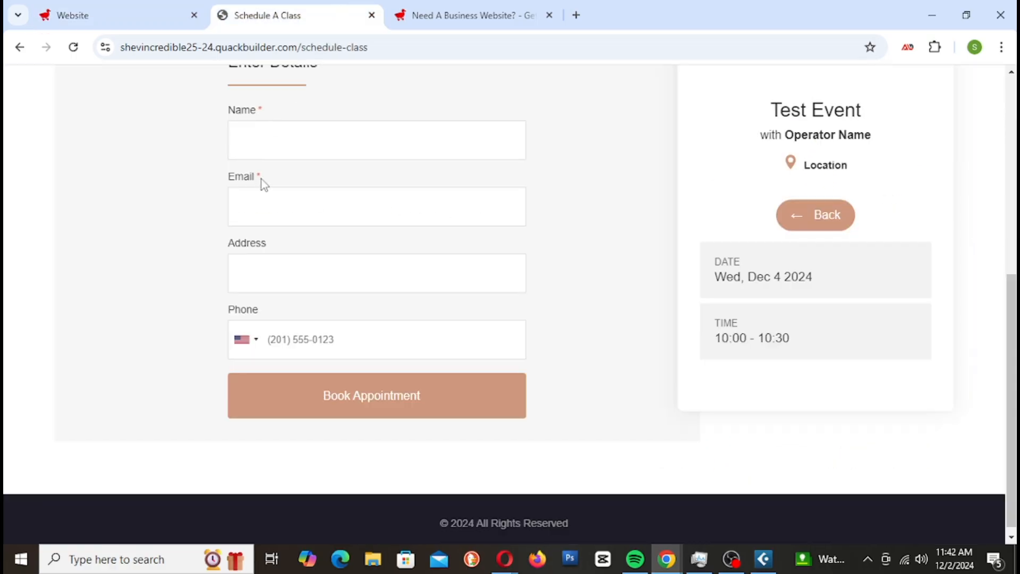
pyautogui.scroll(7, 274, 191)
pyautogui.click(166, 139)
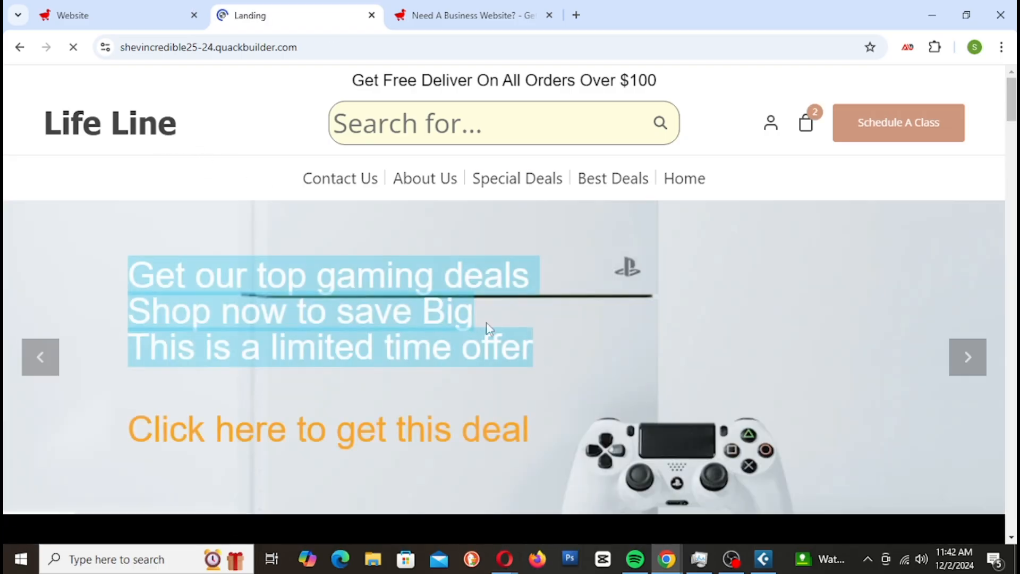
pyautogui.scroll(-6, 627, 346)
pyautogui.scroll(-2, 644, 303)
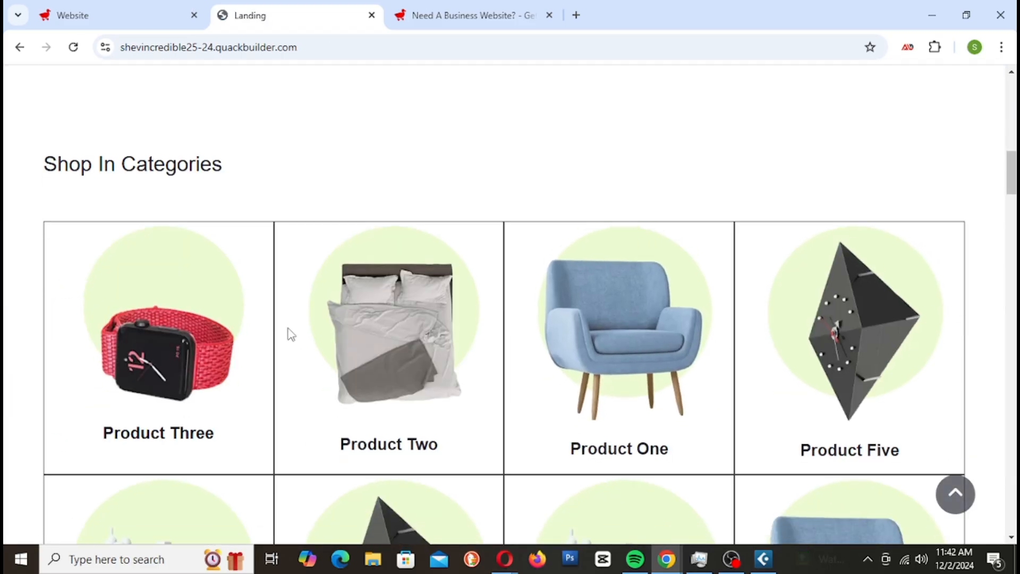
pyautogui.scroll(-4, 287, 333)
pyautogui.click(638, 346)
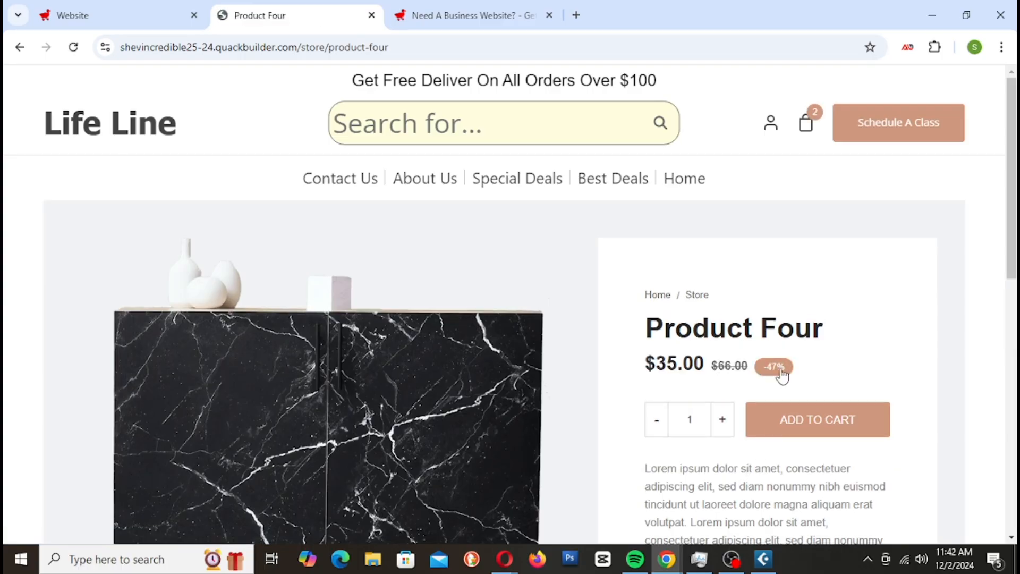
pyautogui.scroll(-10, 774, 383)
pyautogui.scroll(10, 777, 351)
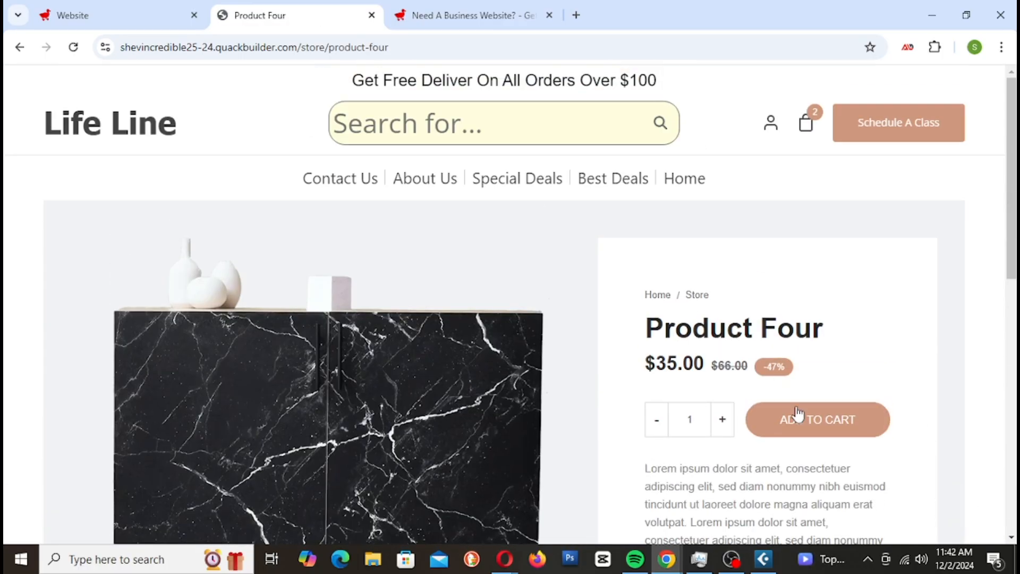
# Add one Product Four to the cart and review the shopping cart page
pyautogui.click(797, 417)
pyautogui.click(585, 111)
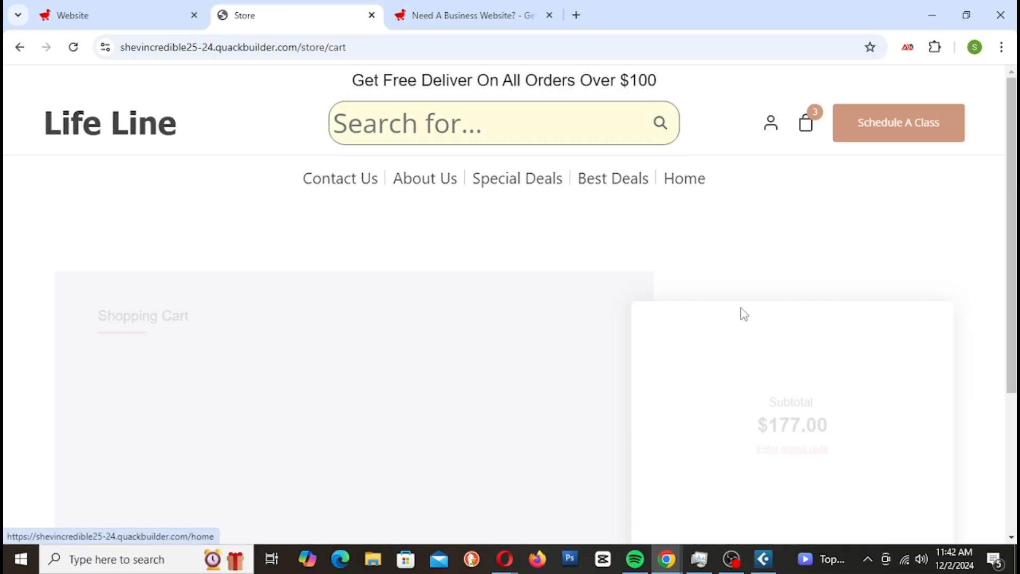
pyautogui.scroll(-1, 742, 316)
pyautogui.scroll(-4, 740, 314)
pyautogui.scroll(5, 739, 315)
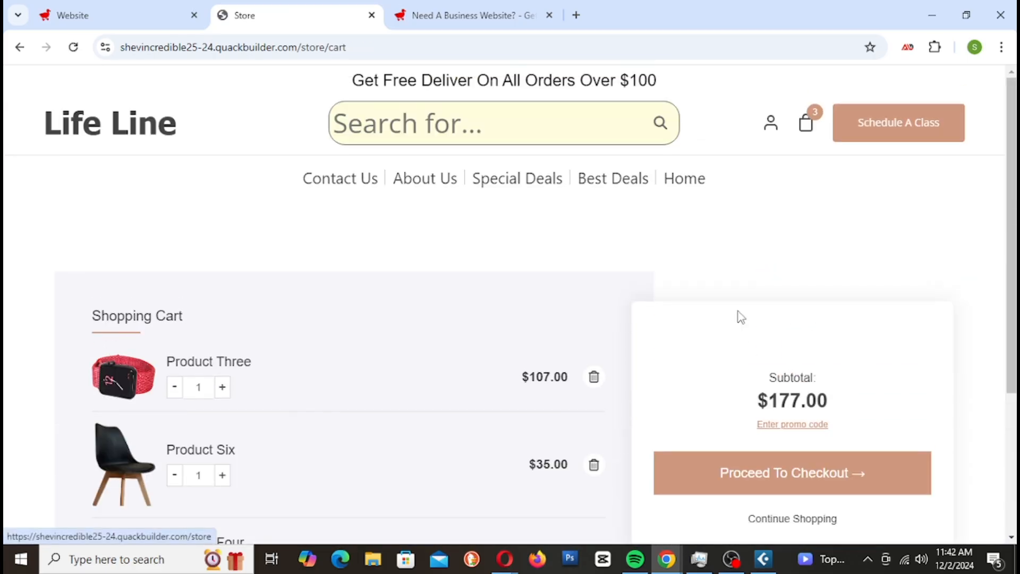
# Go back from the cart to the live homepage and view its header and gaming deals banner
pyautogui.hotkey('alt', 'Left')
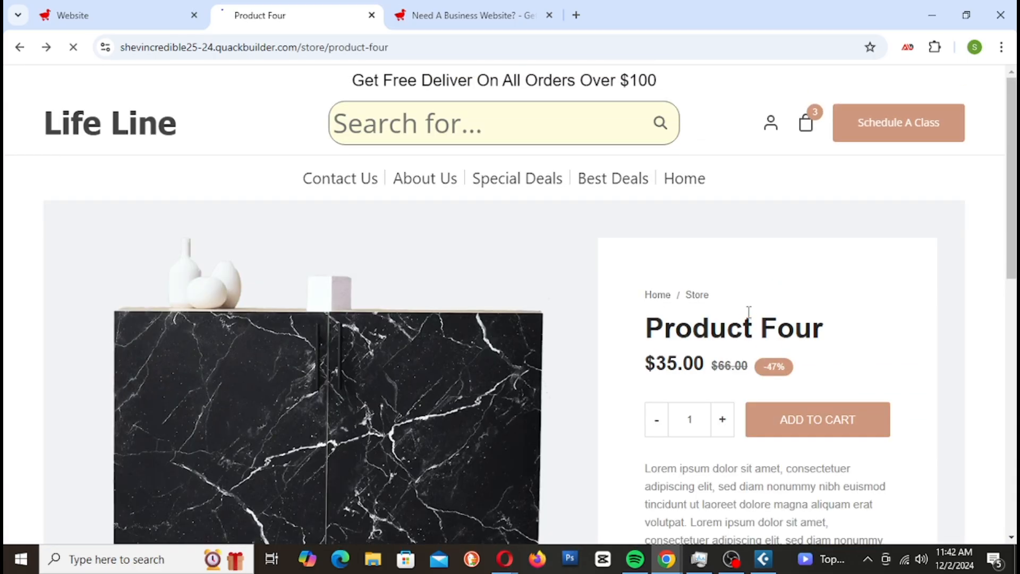
pyautogui.hotkey('alt', 'Left')
pyautogui.scroll(15, 747, 314)
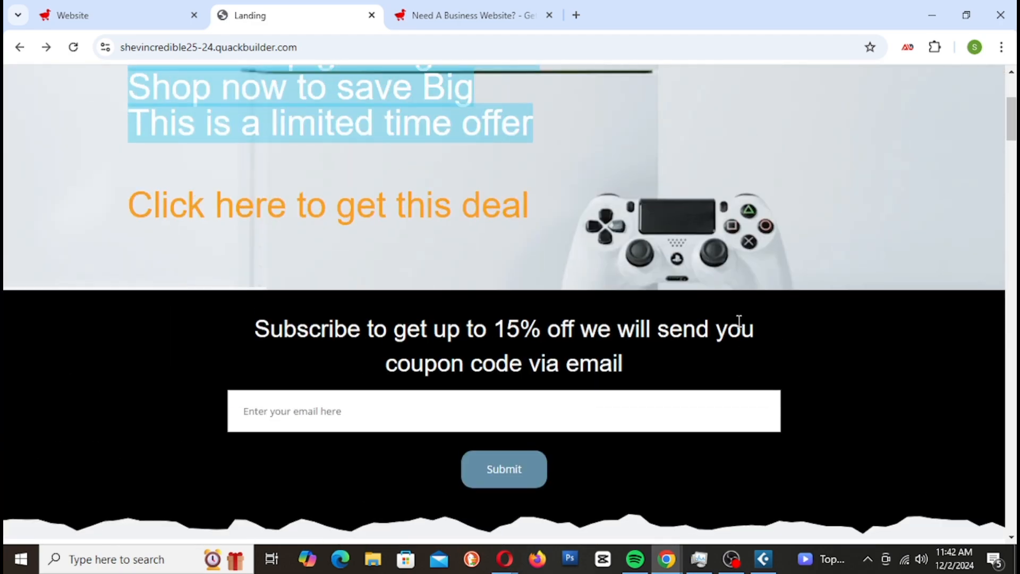
pyautogui.scroll(4, 740, 321)
pyautogui.scroll(-1, 729, 328)
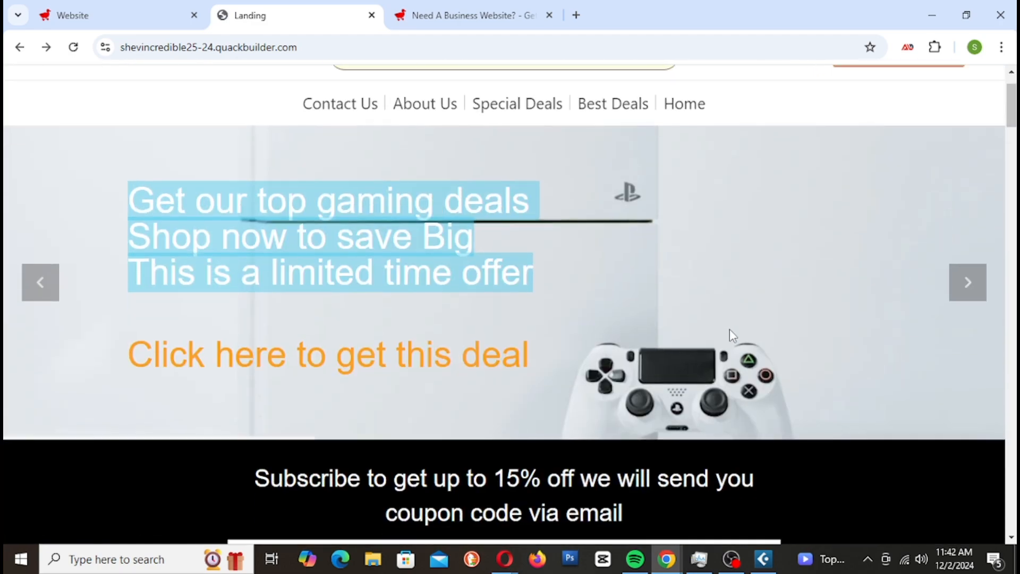
pyautogui.scroll(1, 729, 327)
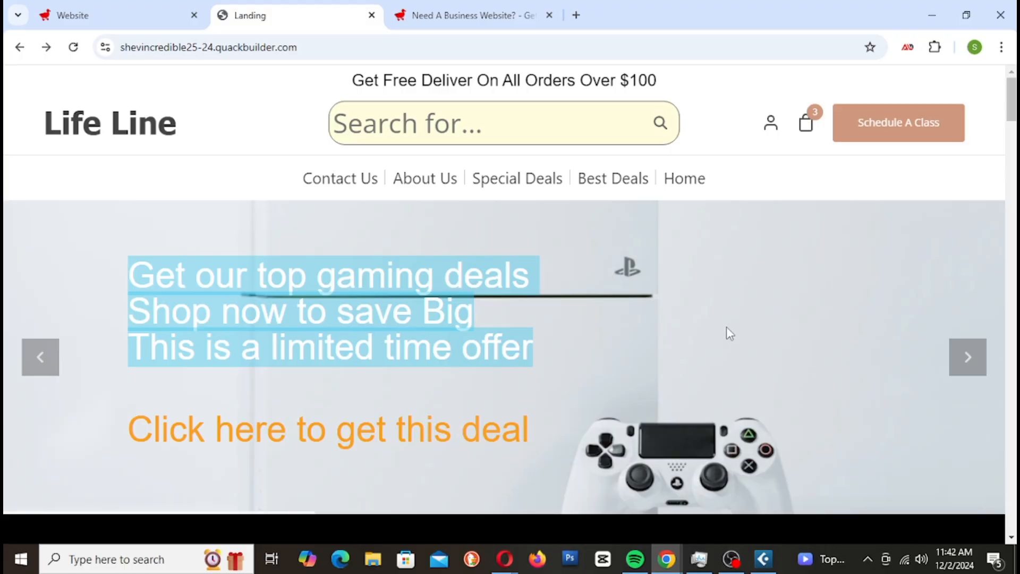
# Examine the live homepage from the service highlights and product categories through Best Deals, the mobile app section and Customer Reviews
pyautogui.scroll(-5, 825, 363)
pyautogui.scroll(-2, 819, 350)
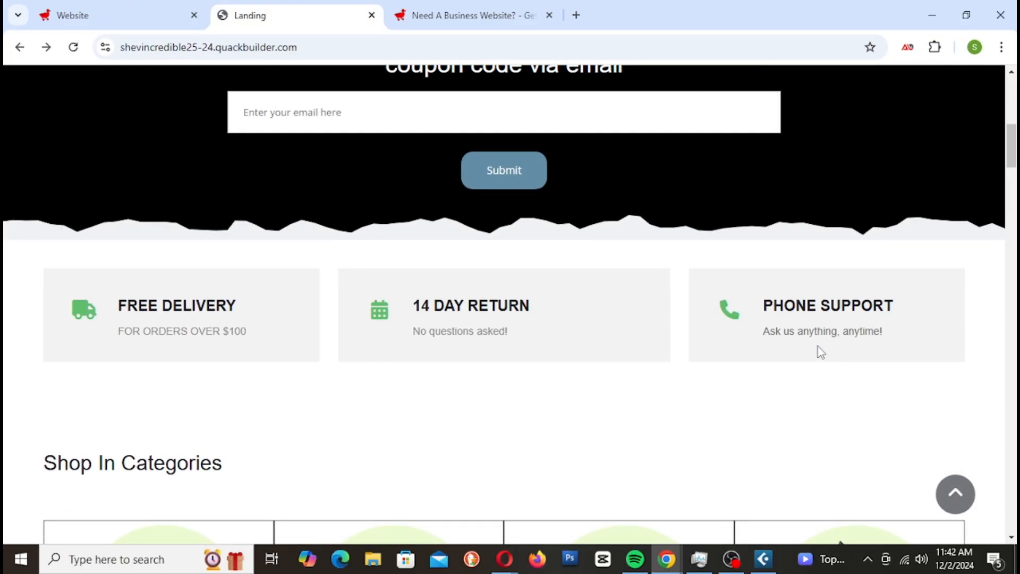
pyautogui.scroll(-3, 820, 340)
pyautogui.scroll(-4, 813, 339)
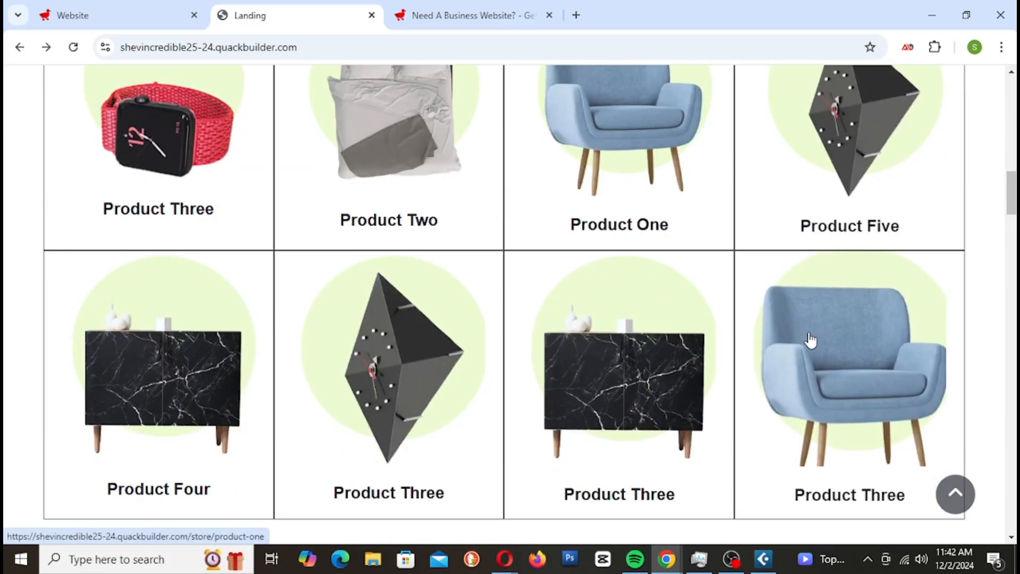
pyautogui.scroll(-4, 808, 337)
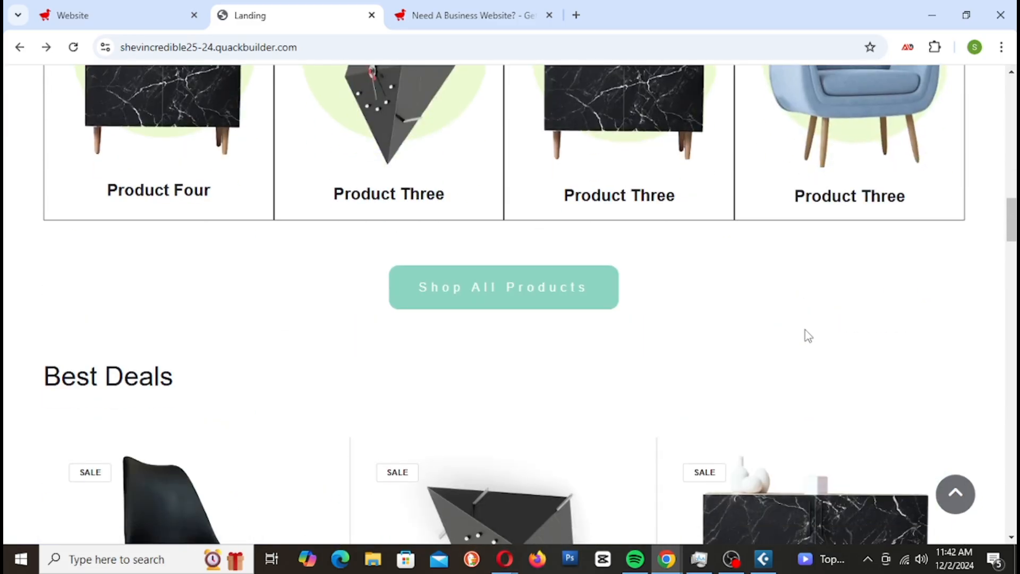
pyautogui.scroll(-5, 805, 330)
pyautogui.scroll(-1, 695, 299)
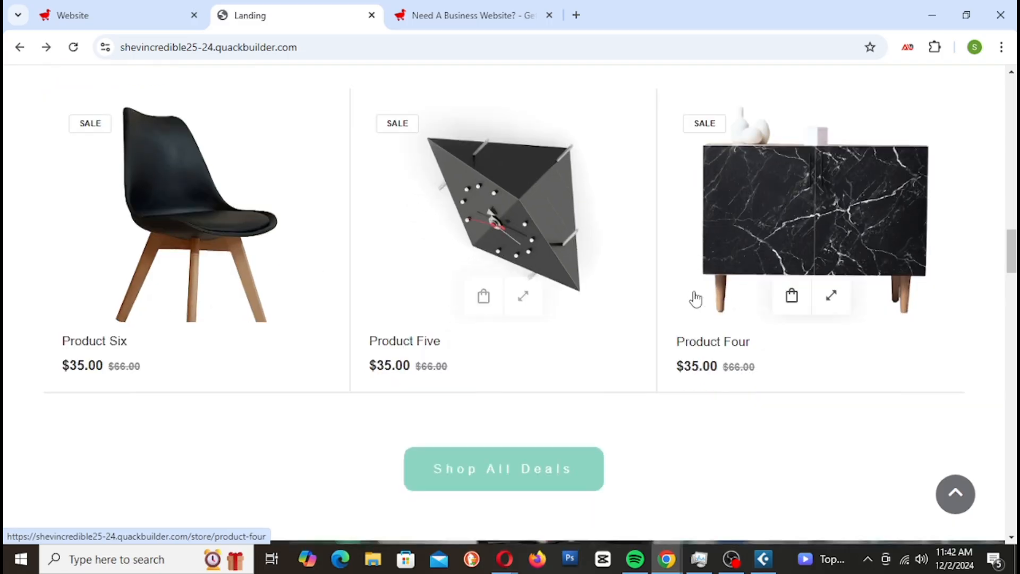
pyautogui.scroll(-10, 774, 317)
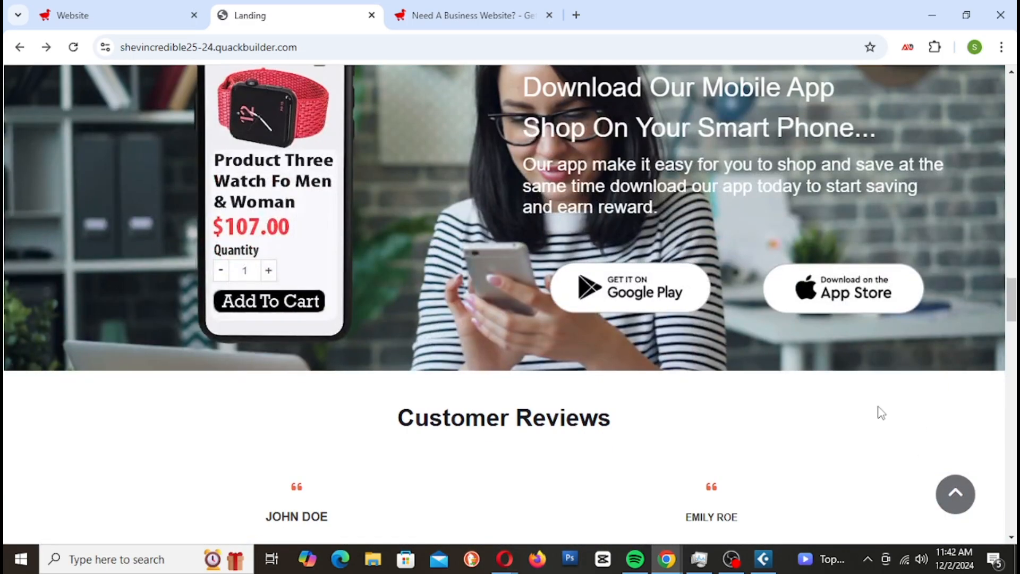
pyautogui.scroll(-5, 871, 407)
pyautogui.scroll(9, 862, 396)
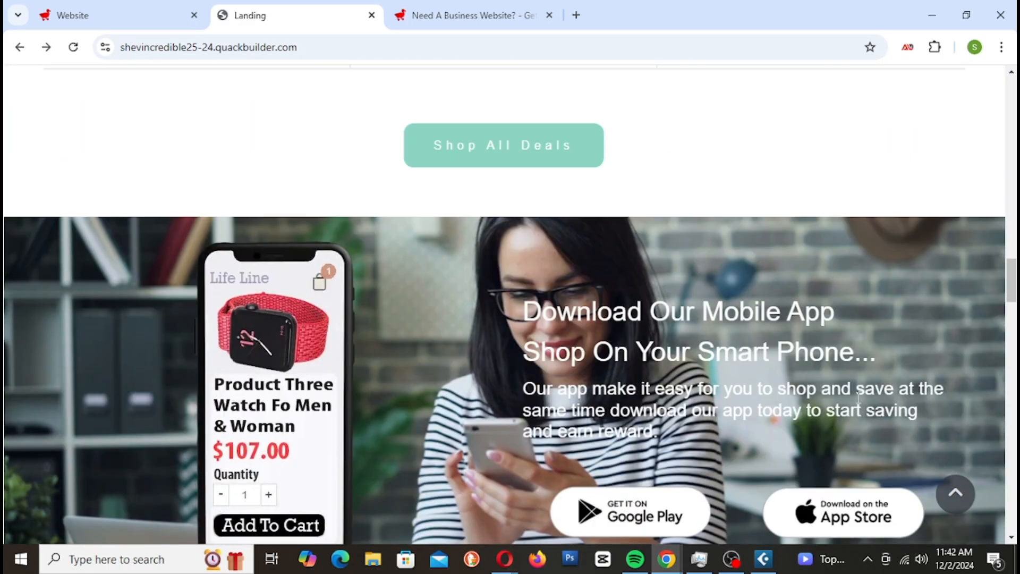
pyautogui.scroll(-1, 859, 396)
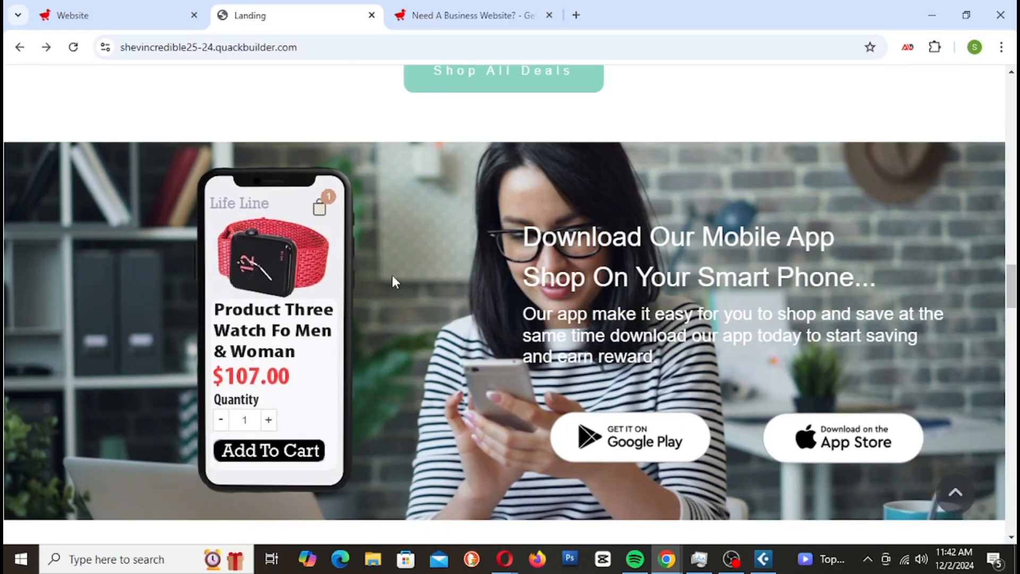
pyautogui.scroll(20, 779, 345)
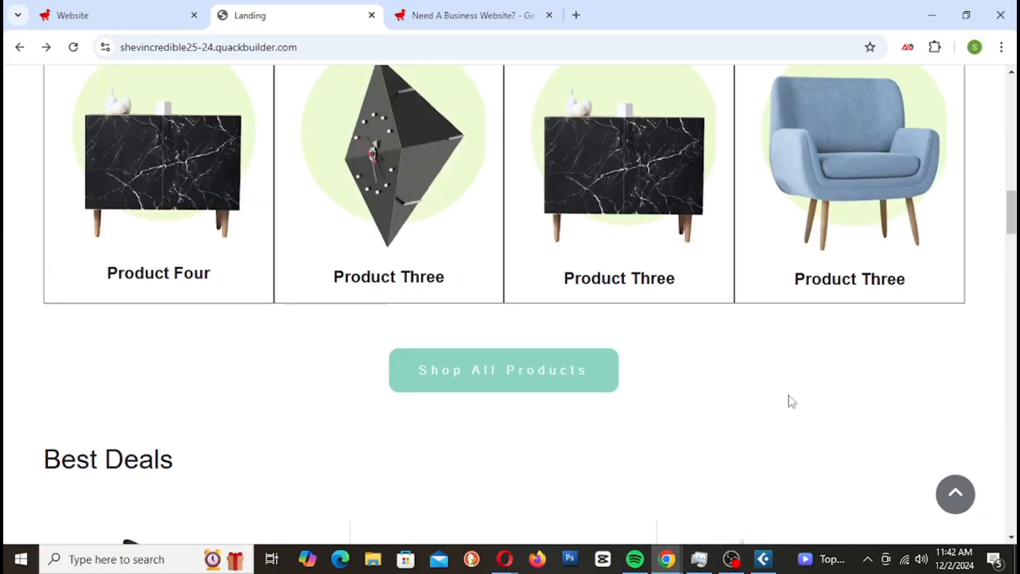
pyautogui.scroll(5, 804, 407)
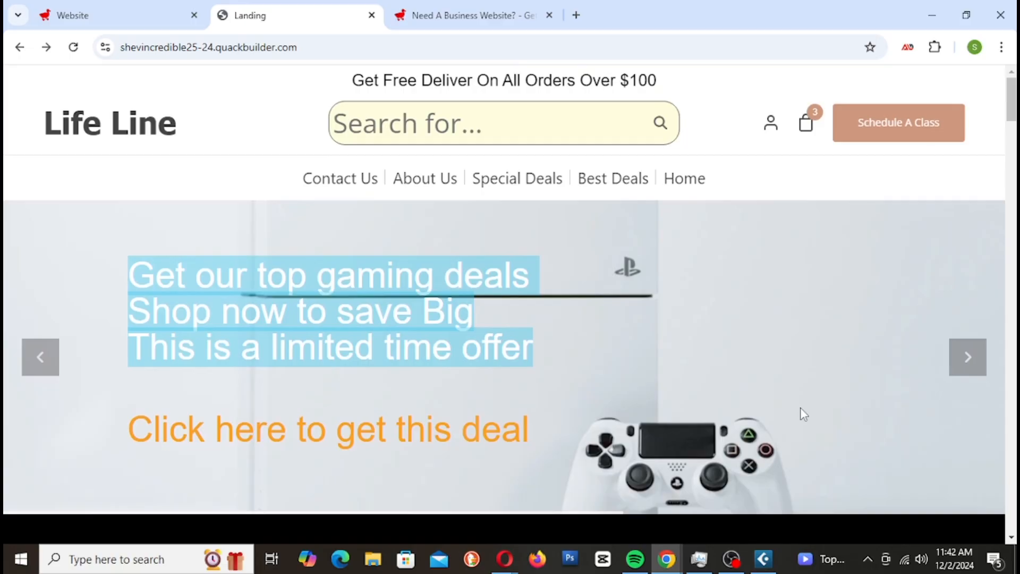
# Examine the homepage's coupon subscription form, service highlights and both rows of the Shop In Categories grid
pyautogui.scroll(-3, 802, 423)
pyautogui.scroll(-2, 804, 431)
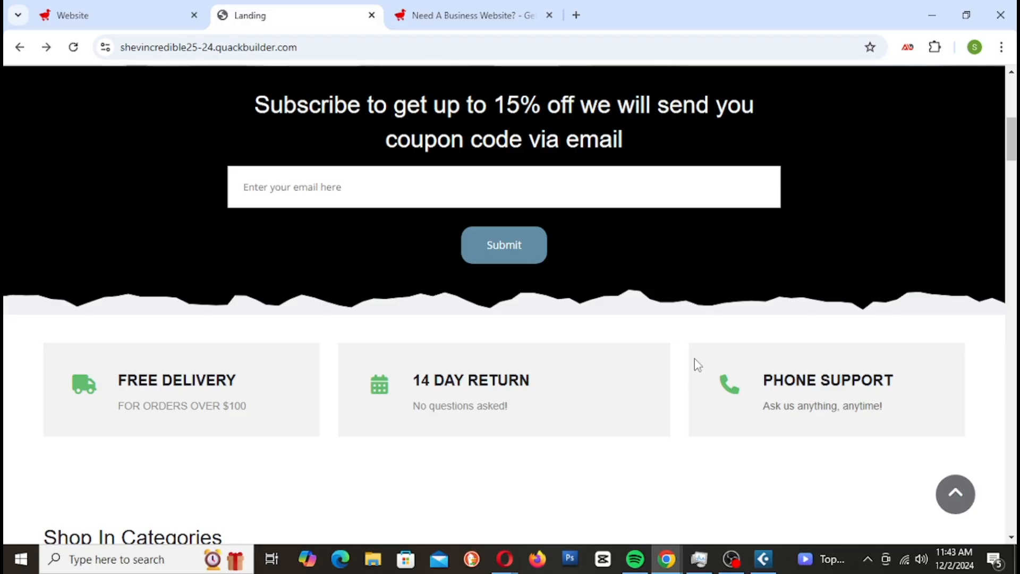
pyautogui.scroll(5, 698, 268)
pyautogui.scroll(-2, 733, 361)
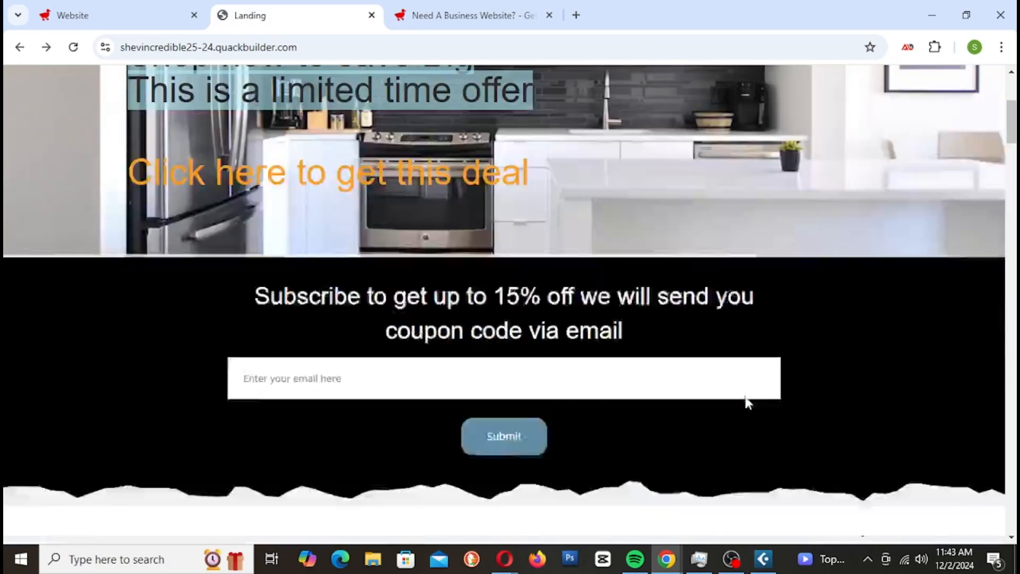
pyautogui.scroll(-9, 747, 402)
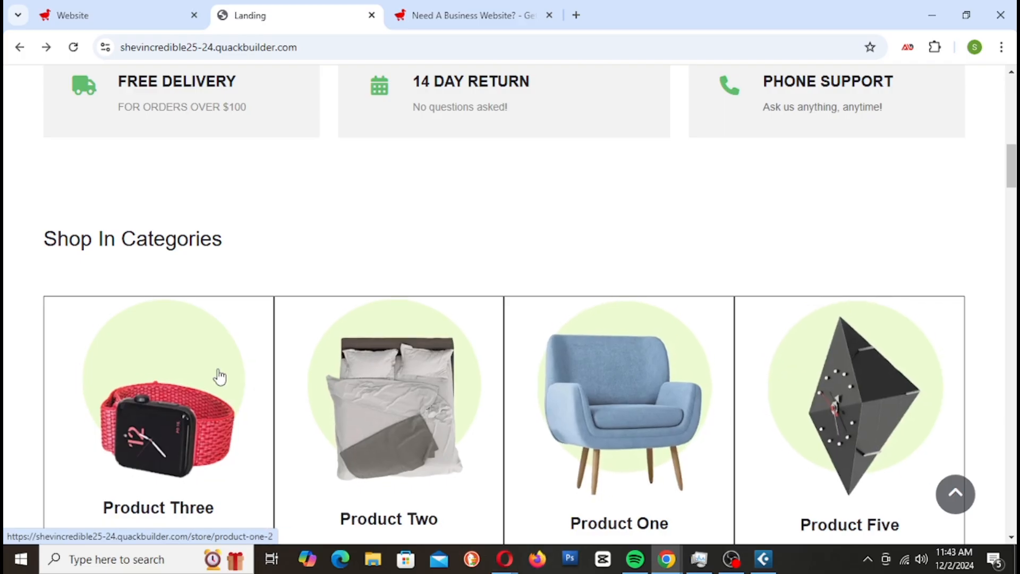
pyautogui.scroll(-7, 219, 376)
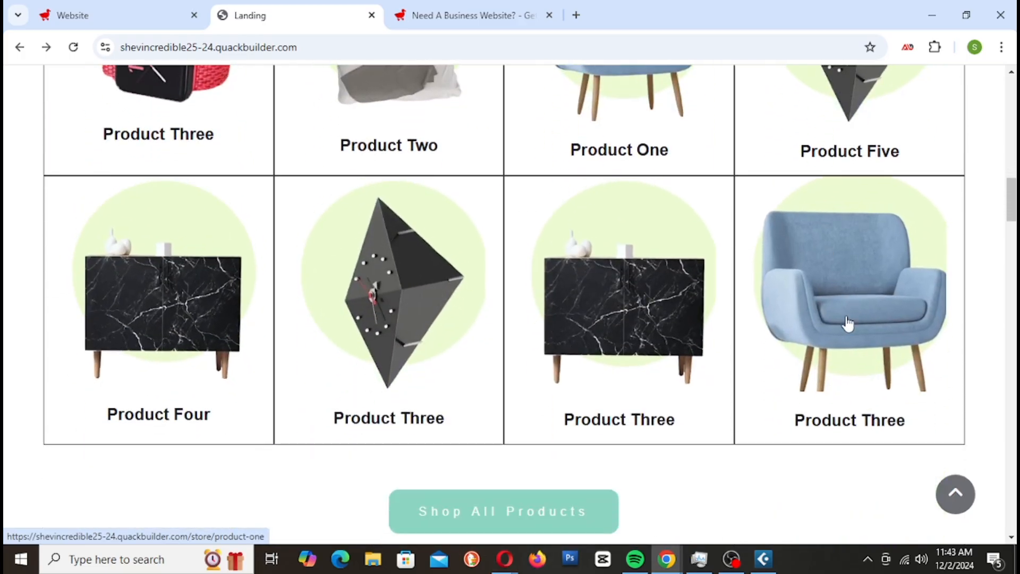
pyautogui.scroll(3, 847, 318)
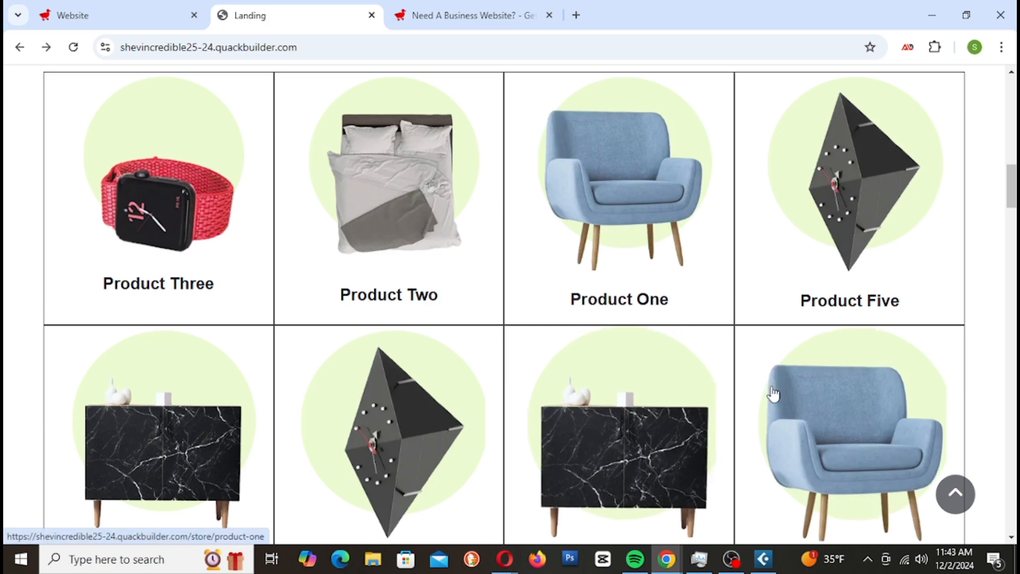
pyautogui.scroll(3, 745, 371)
pyautogui.scroll(-3, 745, 372)
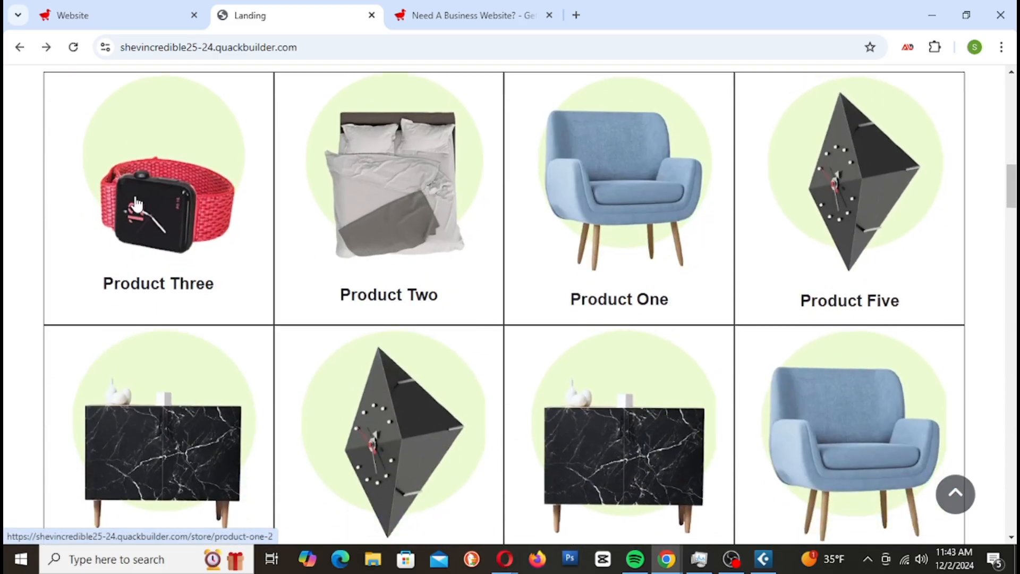
# Review the live homepage from the kitchen deals banner and coupon form through the category grid to Best Deals
pyautogui.scroll(4, 702, 296)
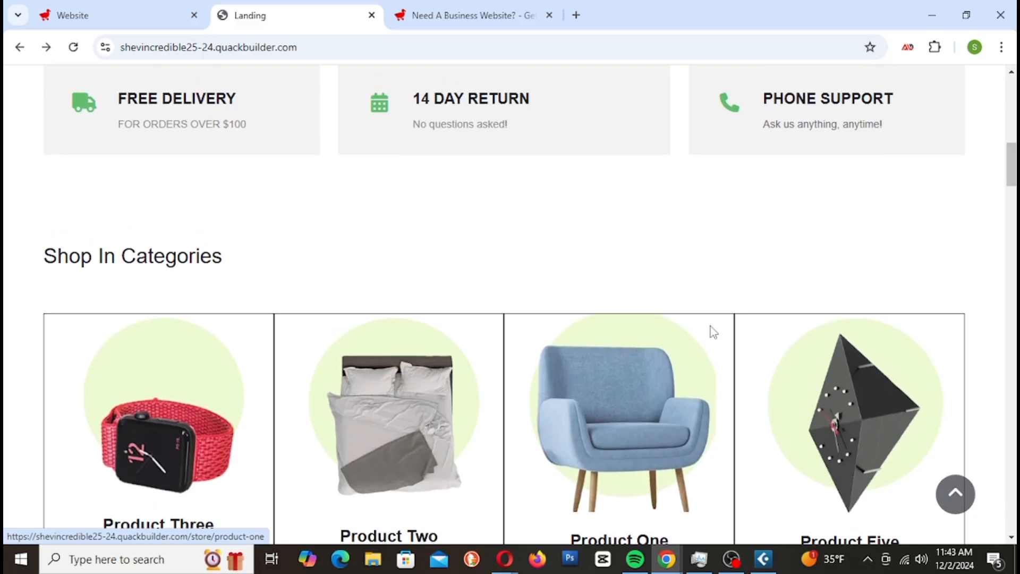
pyautogui.scroll(10, 239, 405)
pyautogui.scroll(-10, 827, 417)
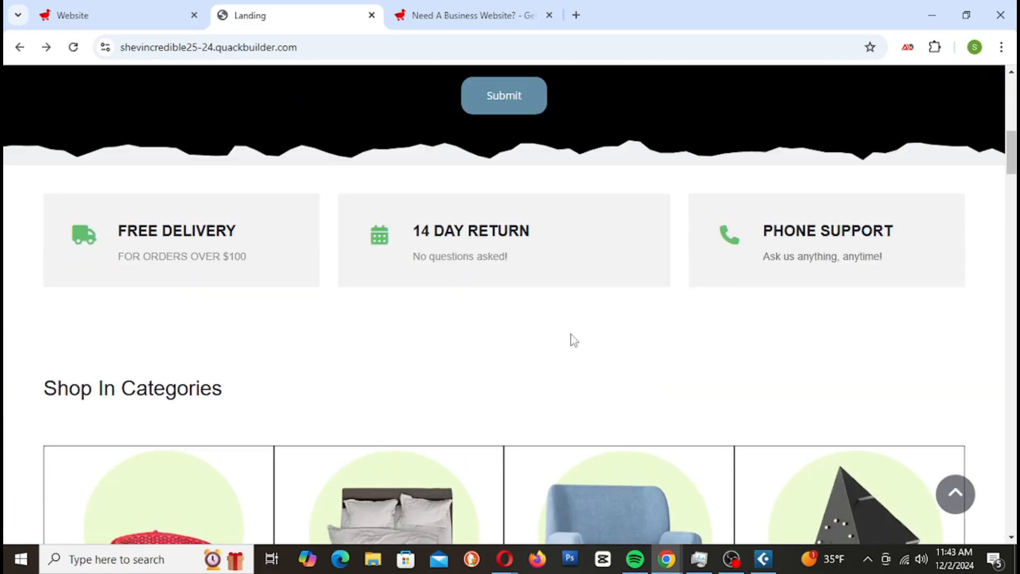
pyautogui.scroll(8, 797, 282)
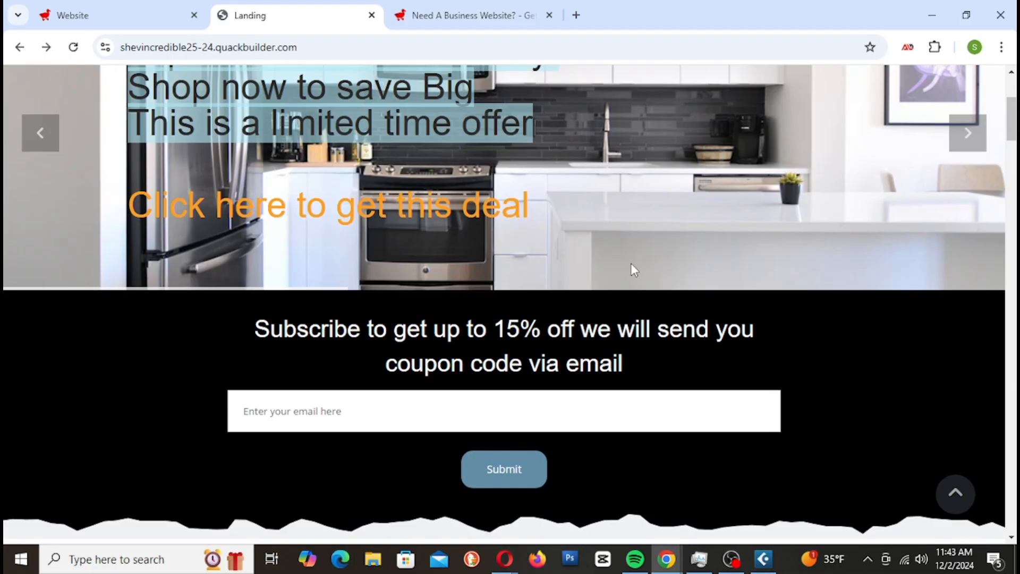
pyautogui.scroll(-6, 820, 393)
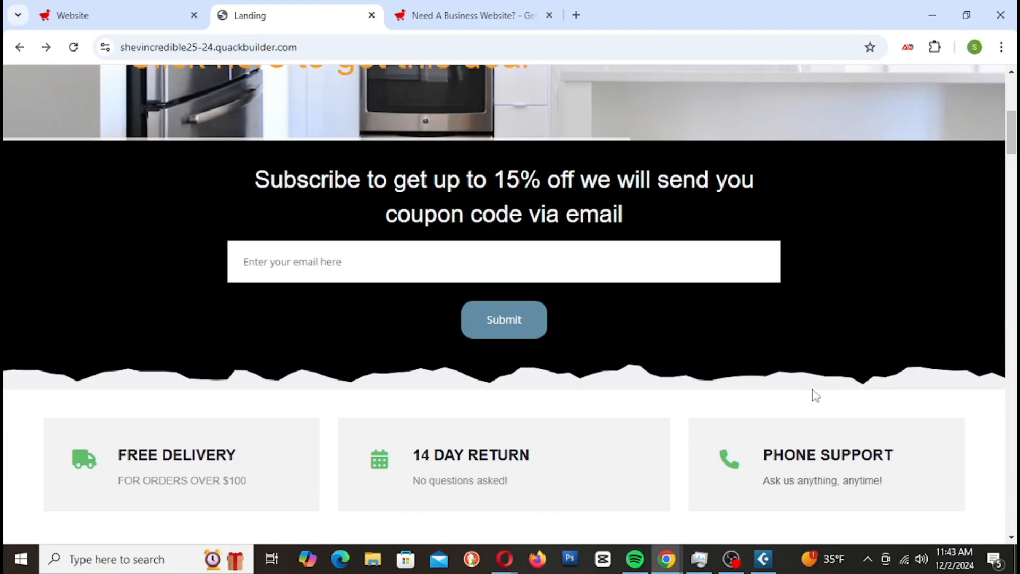
pyautogui.scroll(-5, 506, 417)
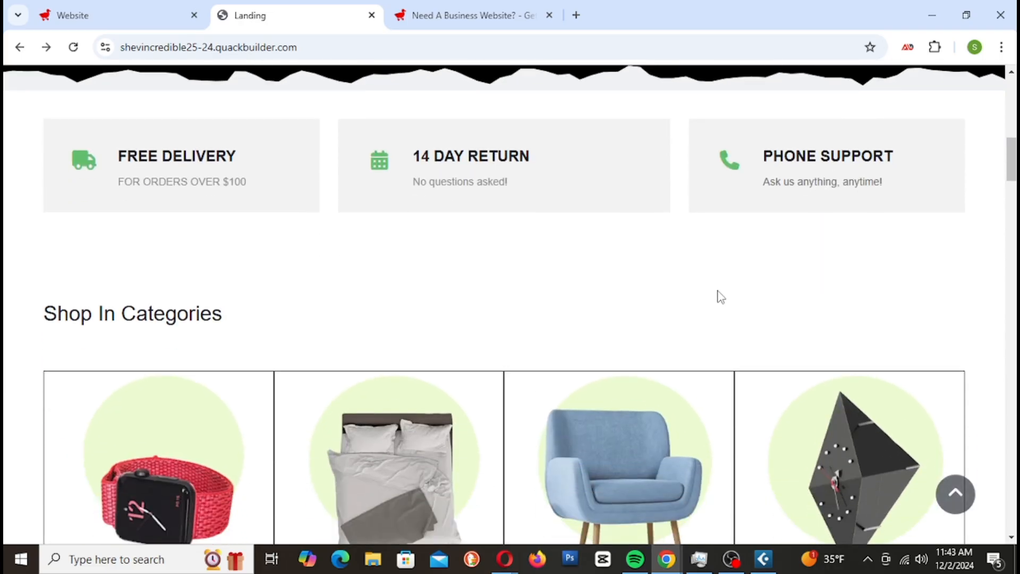
pyautogui.scroll(-3, 723, 296)
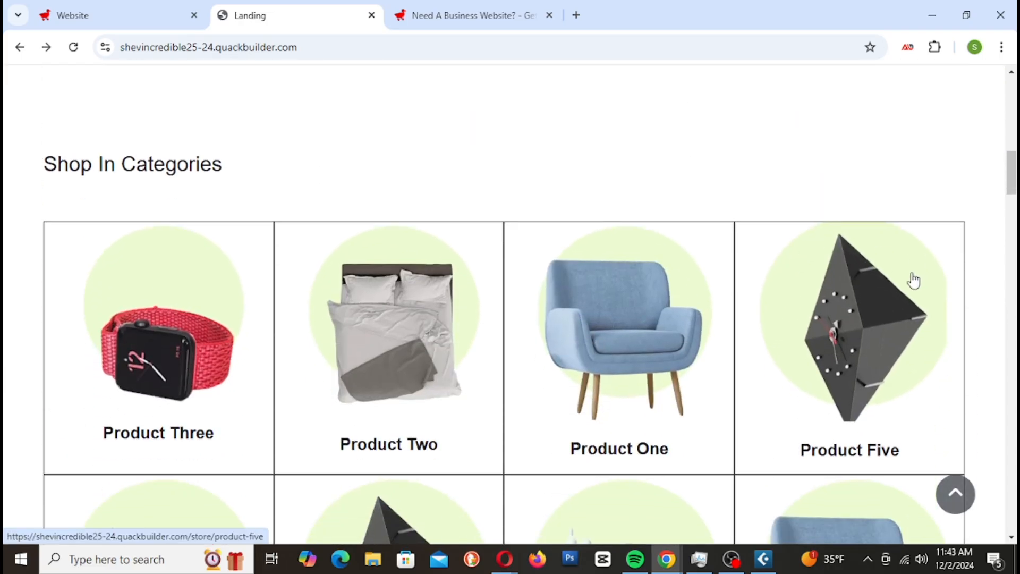
pyautogui.scroll(-5, 912, 279)
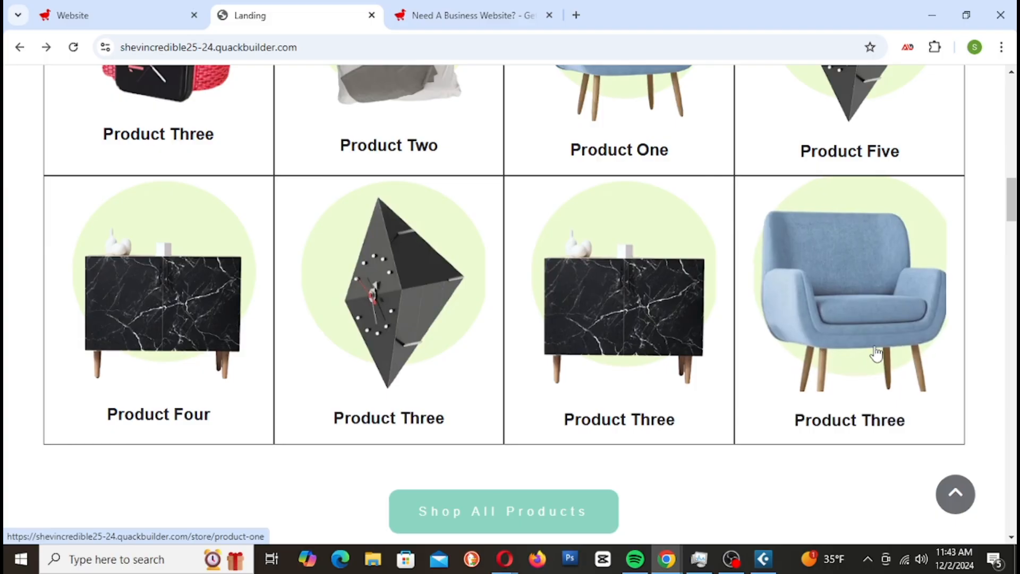
pyautogui.scroll(-3, 877, 353)
pyautogui.scroll(-4, 879, 353)
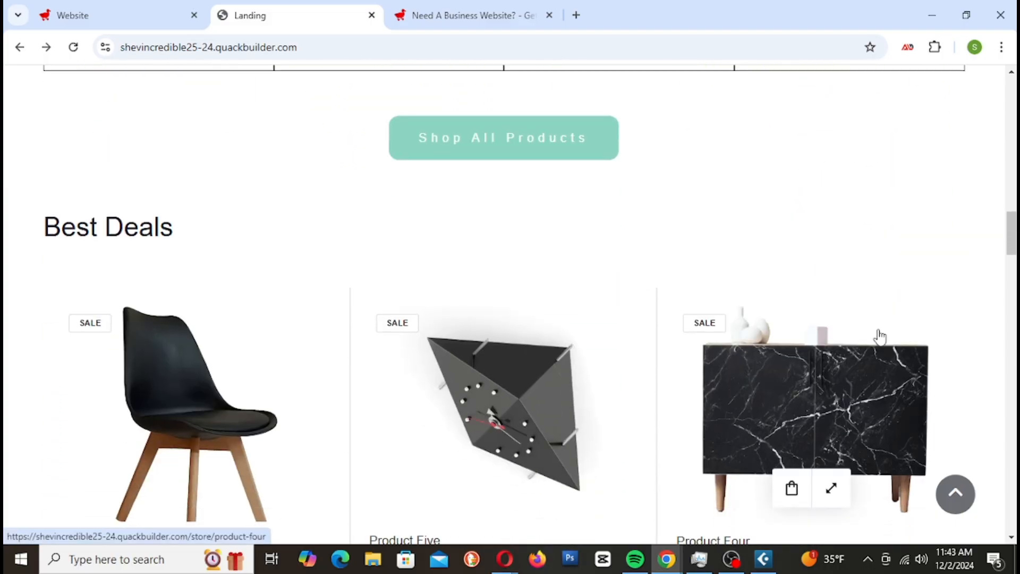
pyautogui.scroll(10, 877, 330)
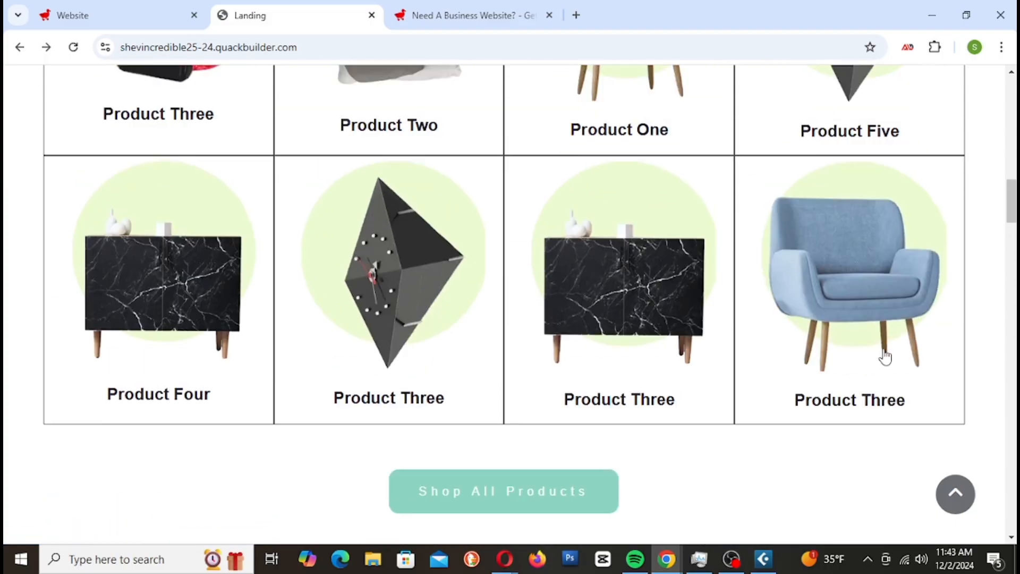
# Look over the homepage from the Shop In Categories grid back up to the gaming deals banner and subscription form
pyautogui.scroll(1, 887, 360)
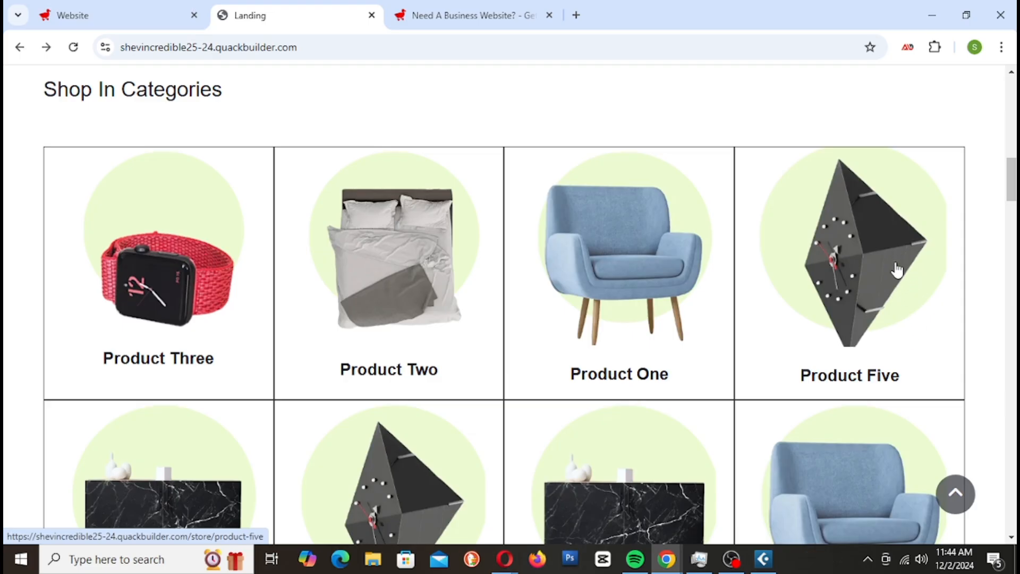
pyautogui.scroll(1, 883, 300)
pyautogui.scroll(7, 884, 295)
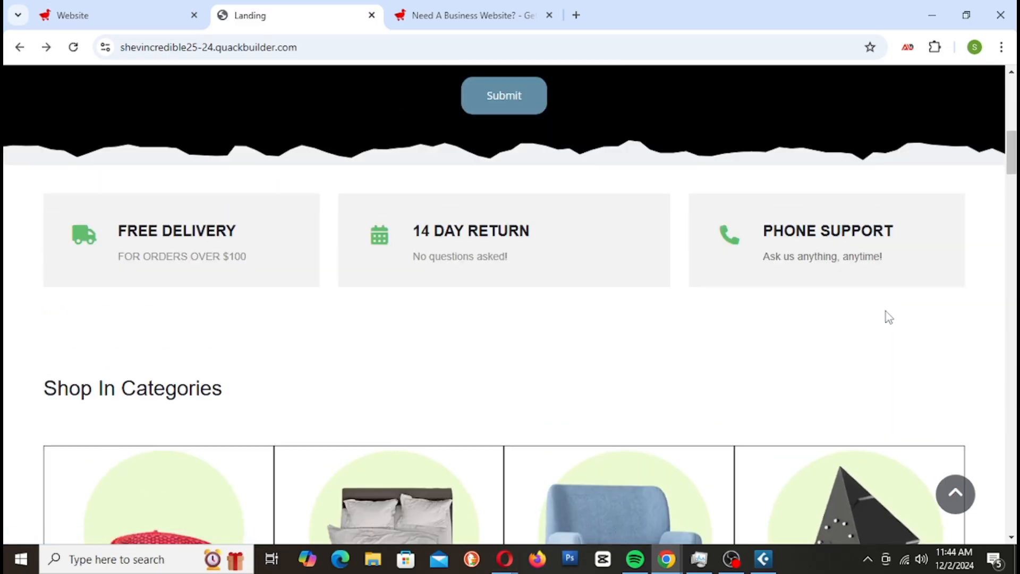
pyautogui.scroll(4, 904, 383)
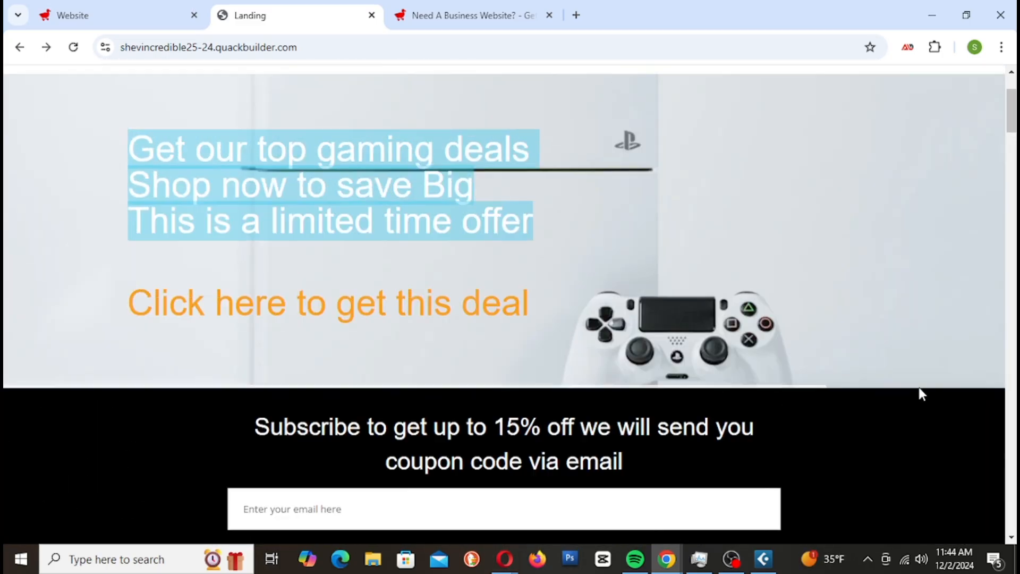
pyautogui.scroll(-1, 913, 404)
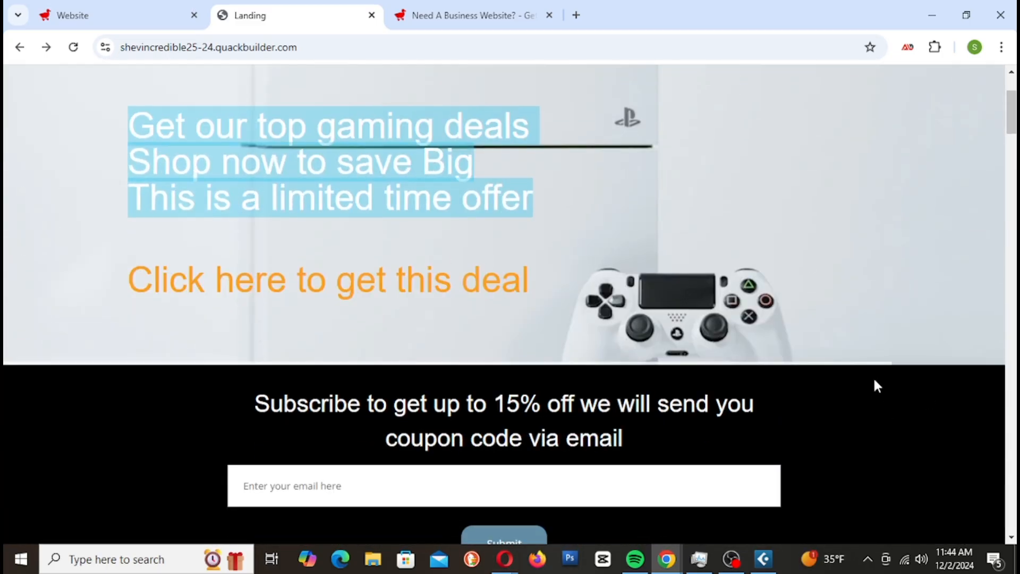
pyautogui.scroll(-10, 884, 424)
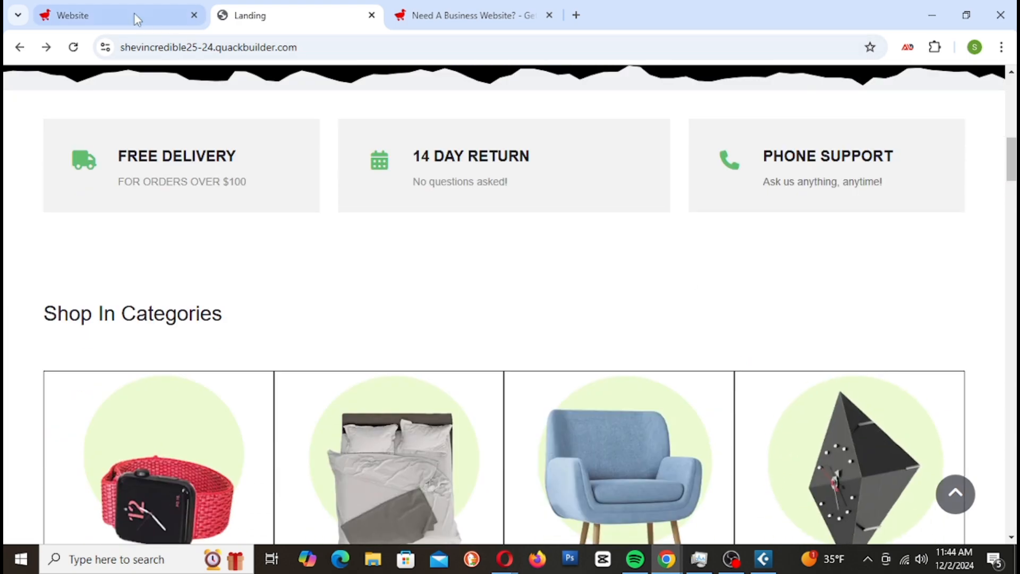
pyautogui.click(141, 20)
pyautogui.click(285, 15)
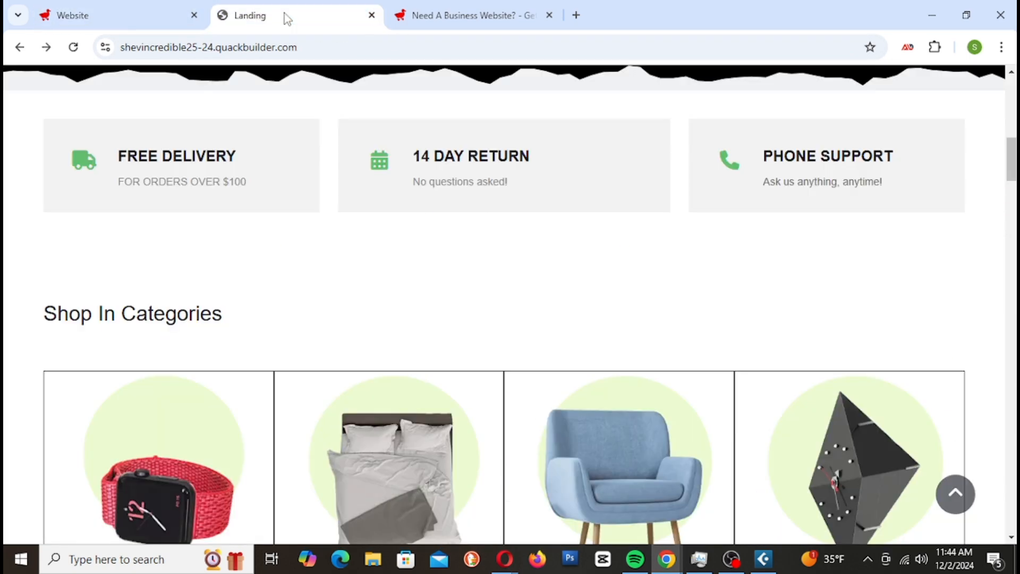
# Examine the full homepage from Shop In Categories to the footer's accepted payment cards, then return to the Life Line header
pyautogui.scroll(-3, 808, 382)
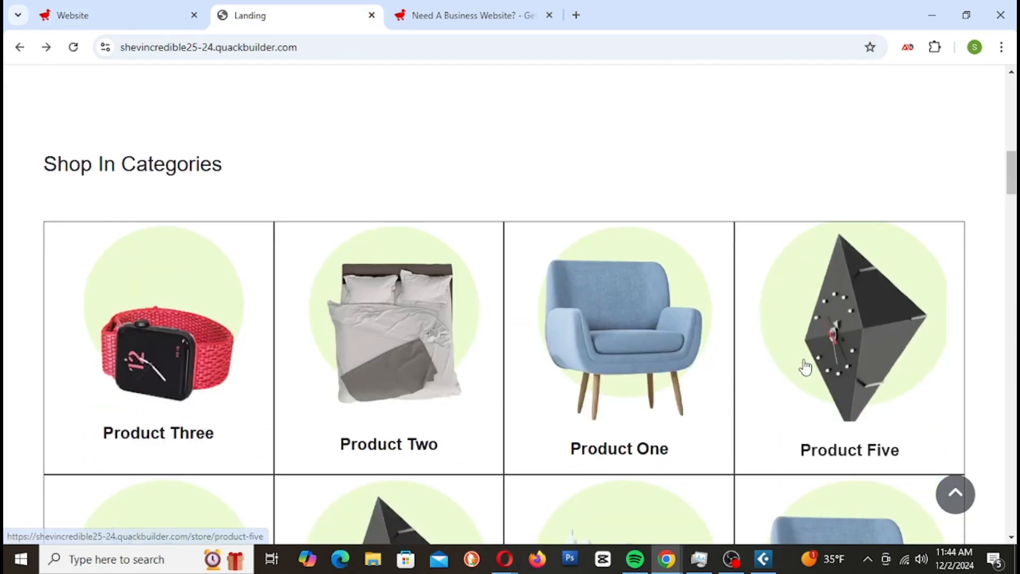
pyautogui.scroll(-3, 755, 341)
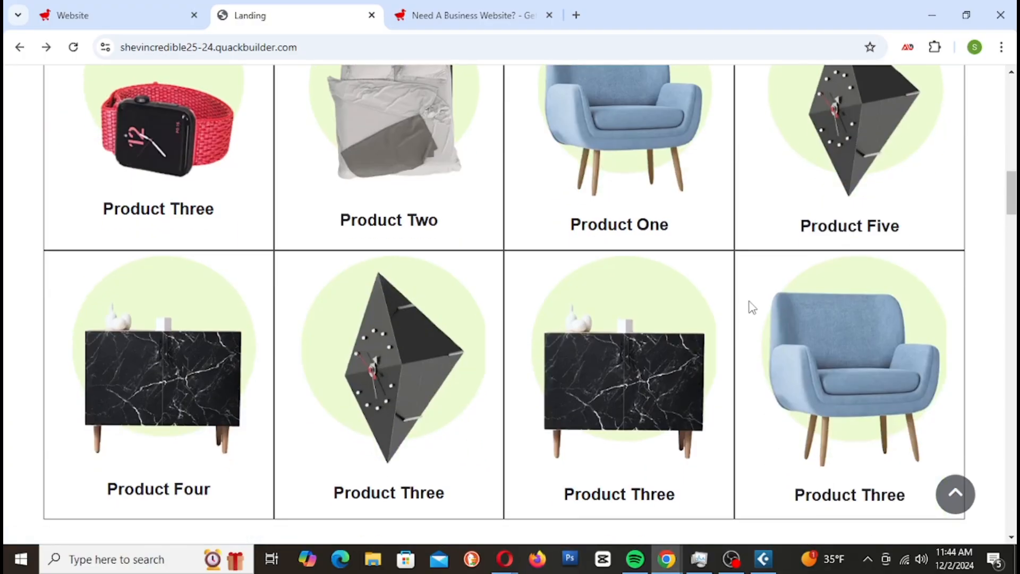
pyautogui.scroll(-3, 367, 323)
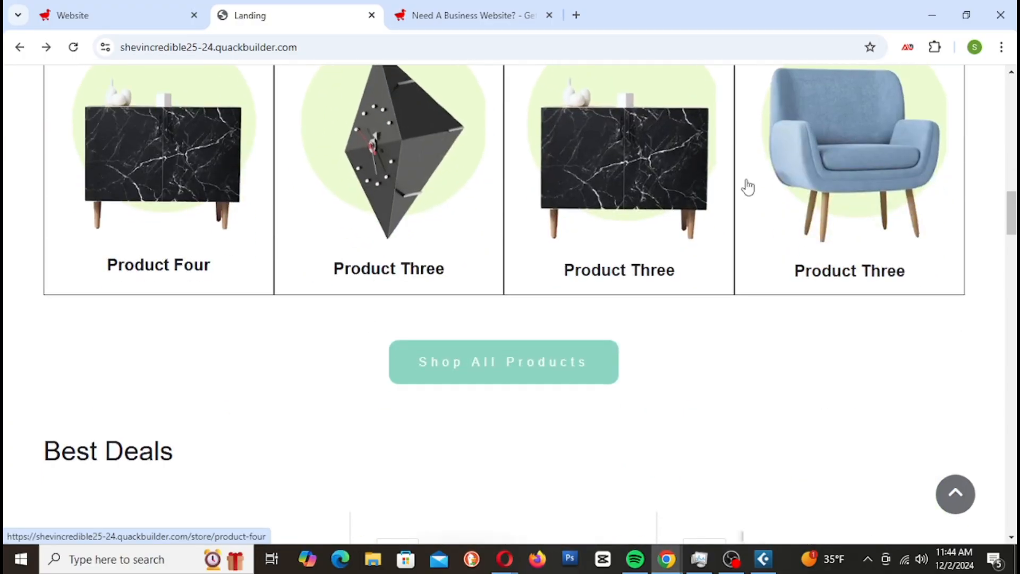
pyautogui.scroll(-3, 588, 417)
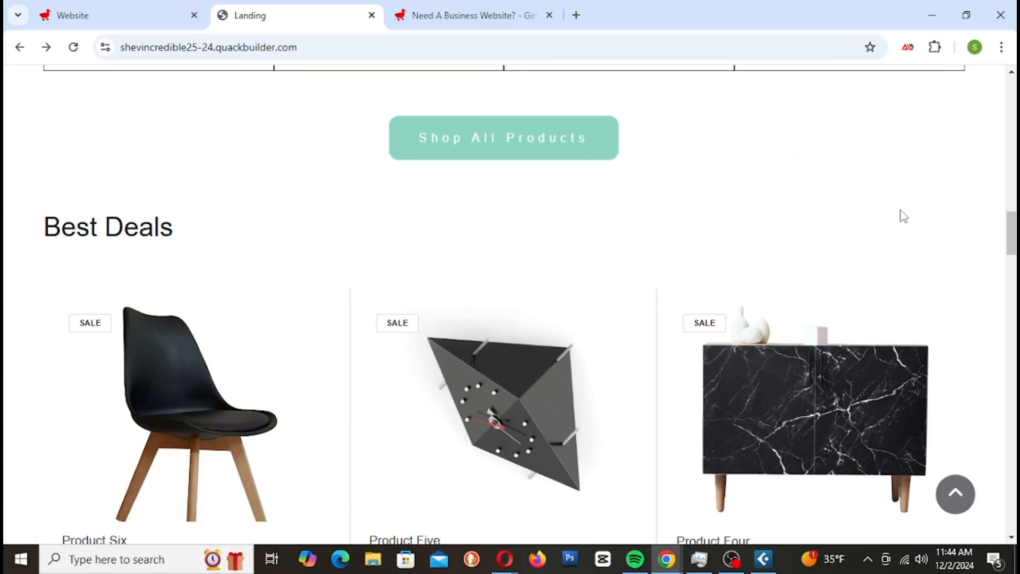
pyautogui.scroll(-10, 911, 212)
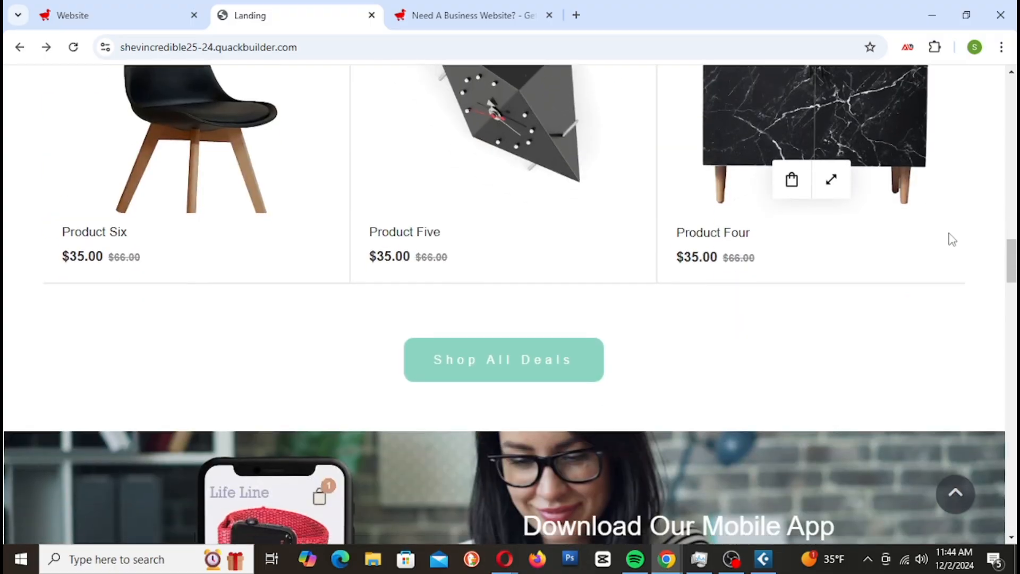
pyautogui.scroll(-12, 951, 234)
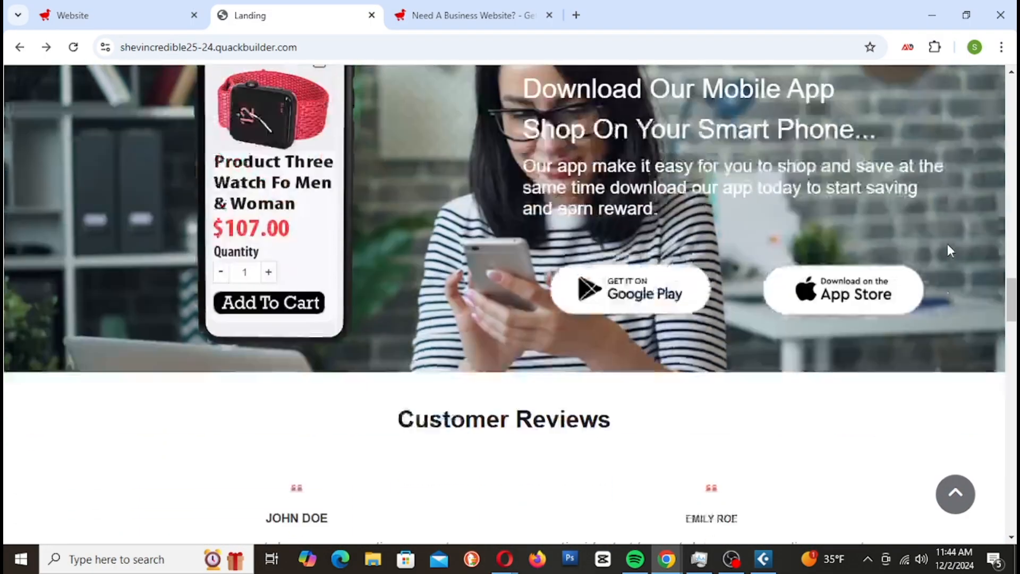
pyautogui.scroll(-15, 953, 233)
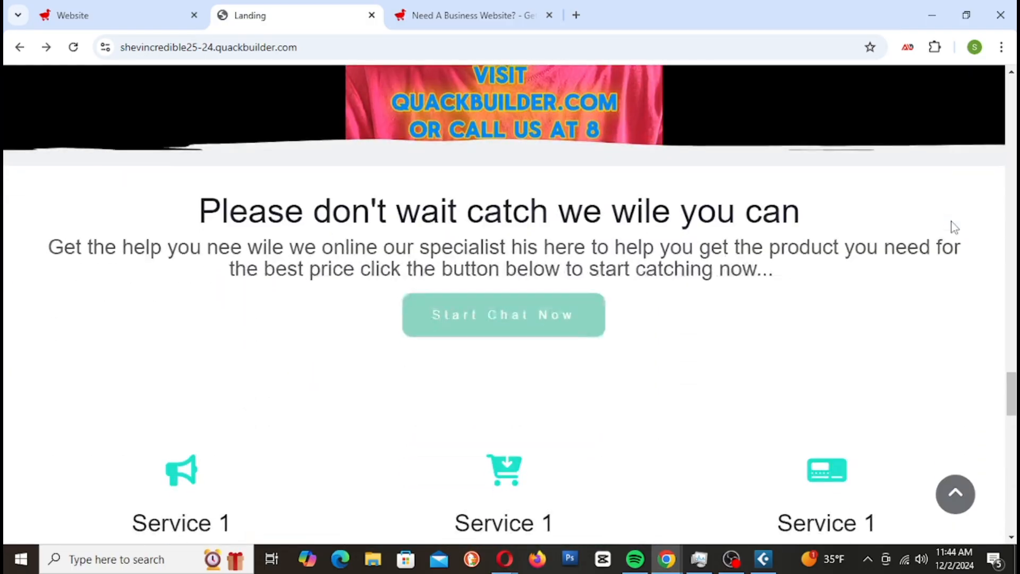
pyautogui.scroll(-17, 952, 227)
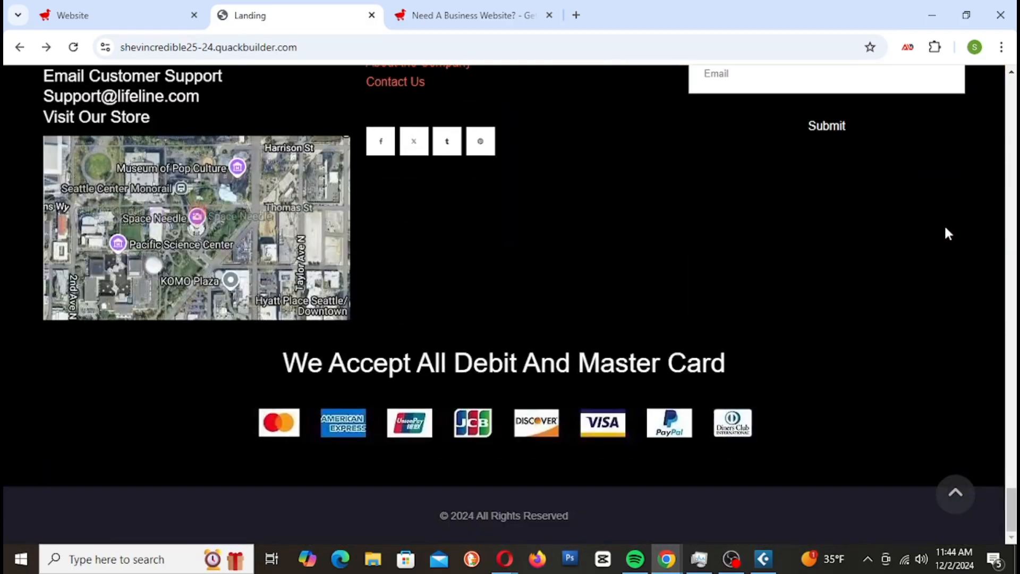
pyautogui.scroll(15, 950, 227)
pyautogui.scroll(20, 950, 232)
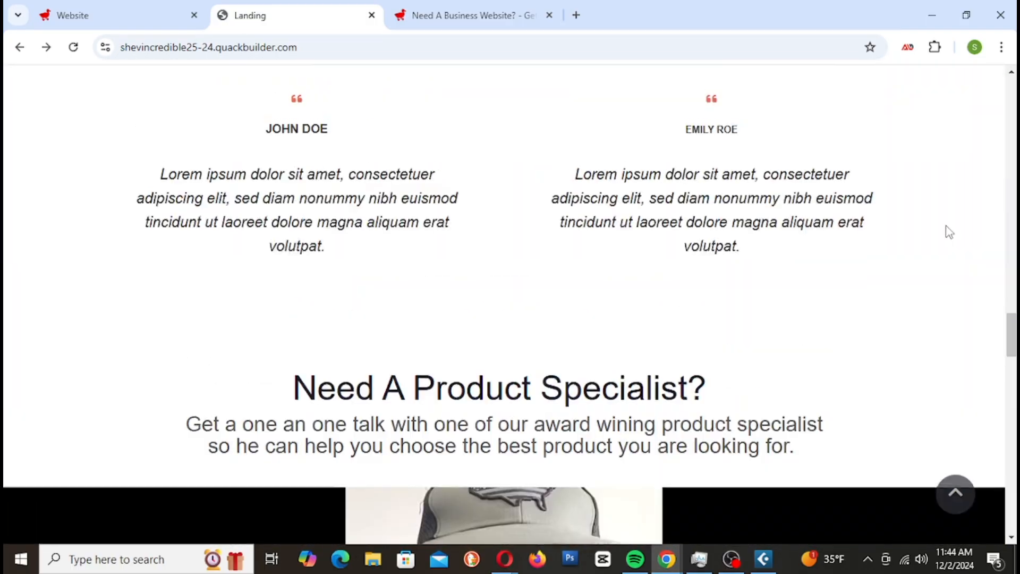
pyautogui.scroll(15, 950, 235)
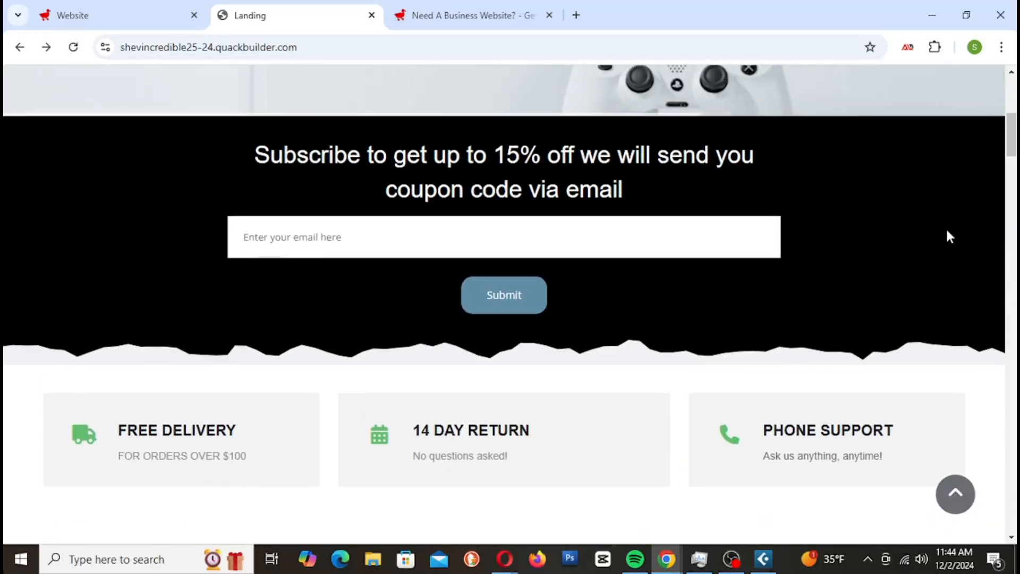
pyautogui.scroll(-1, 946, 236)
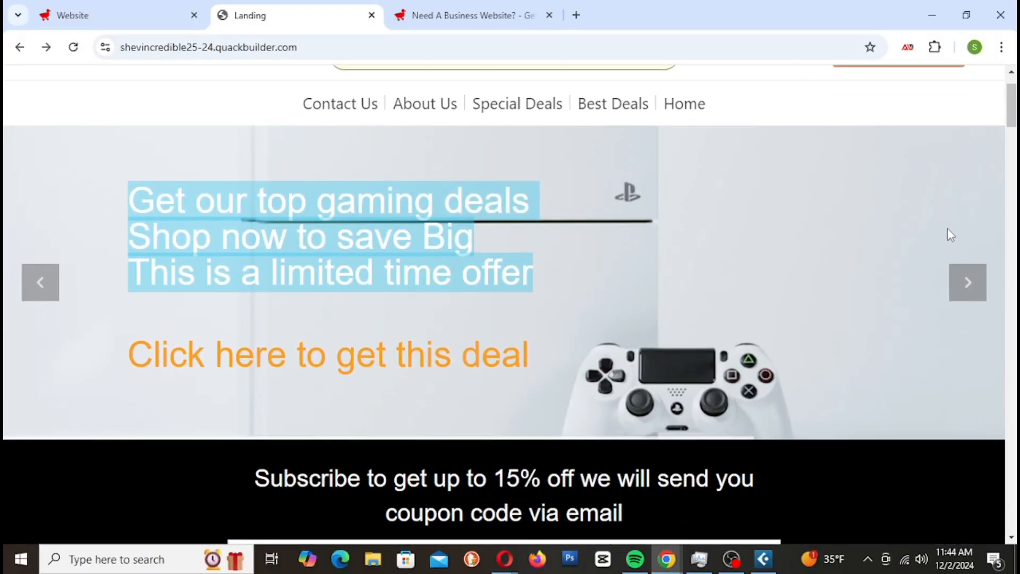
pyautogui.scroll(1, 951, 234)
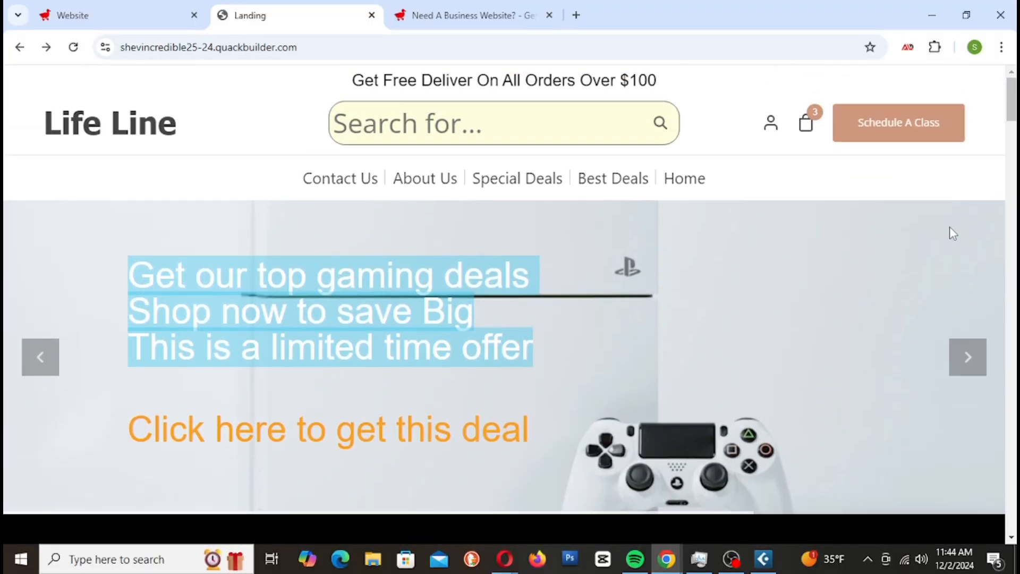
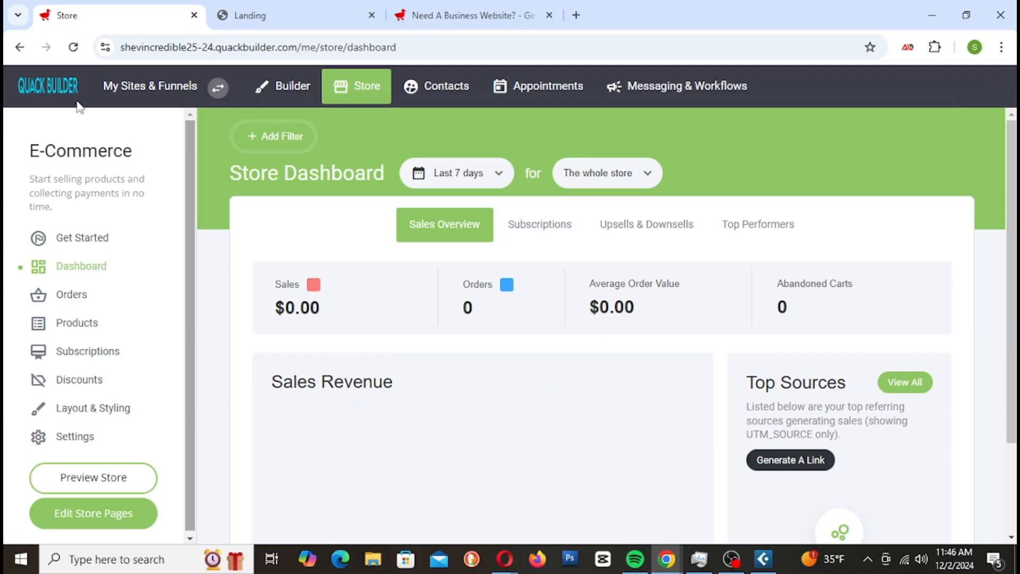
# Open the Pluming Services draft from the campaigns in Messaging & Workflows
pyautogui.click(679, 91)
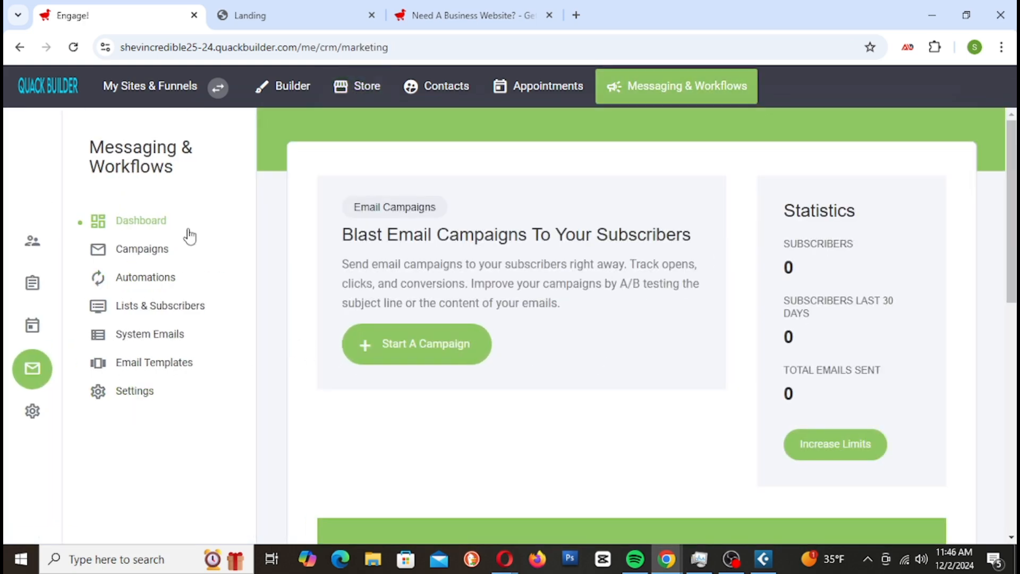
pyautogui.click(151, 253)
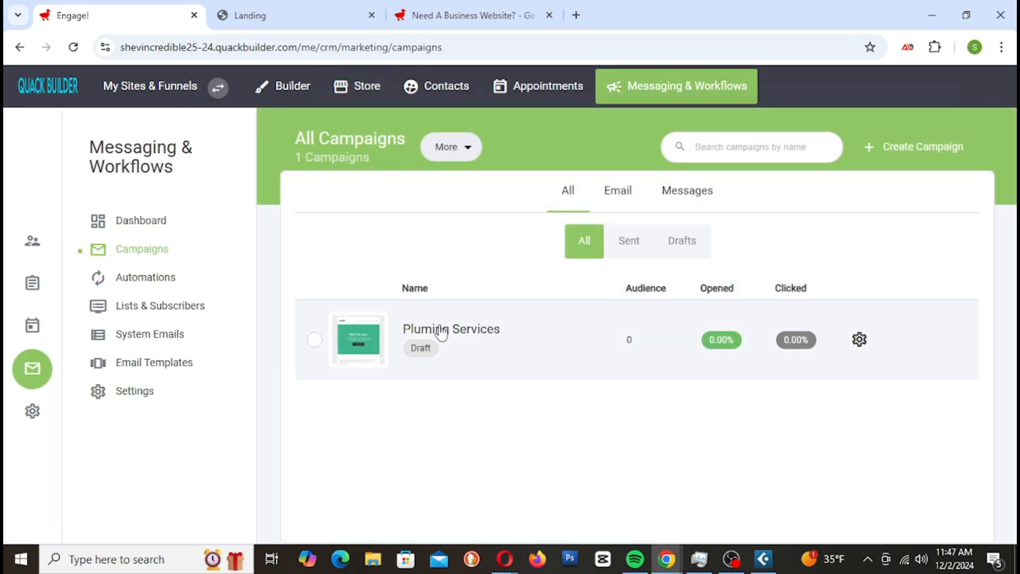
pyautogui.click(445, 334)
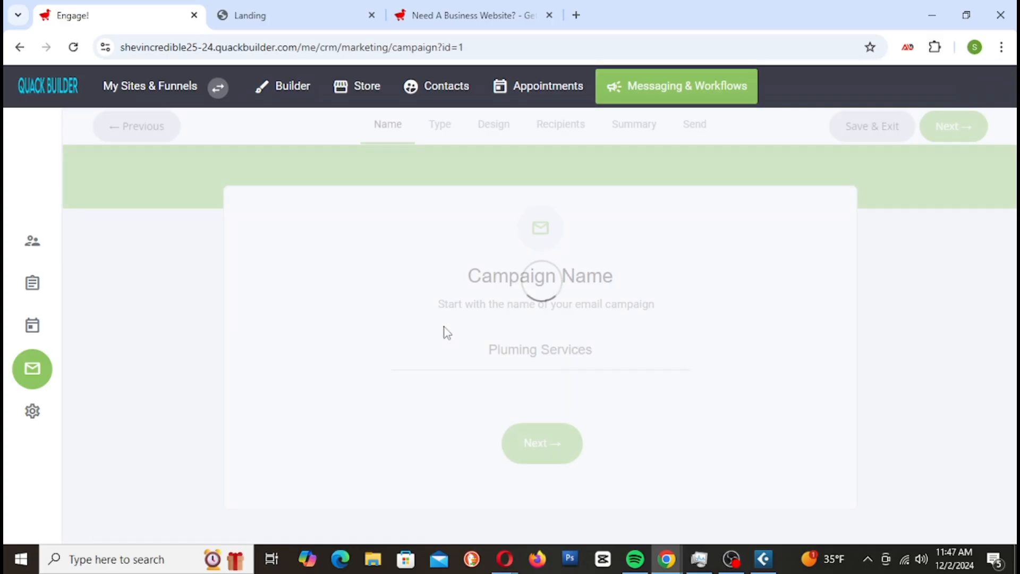
# Go to the campaign's email design stage and browse the available email templates
pyautogui.click(511, 142)
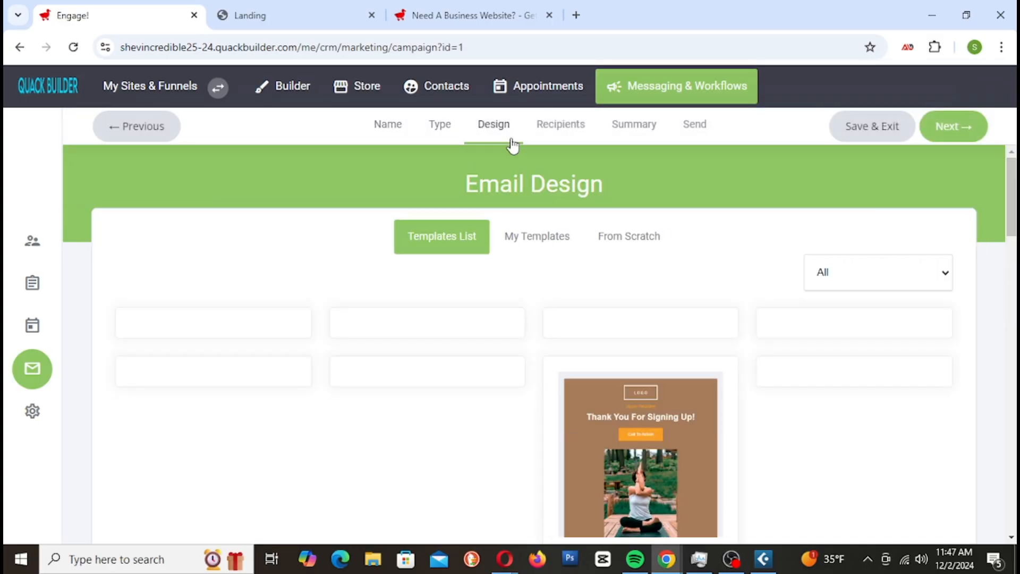
pyautogui.scroll(-5, 441, 319)
pyautogui.scroll(-5, 444, 318)
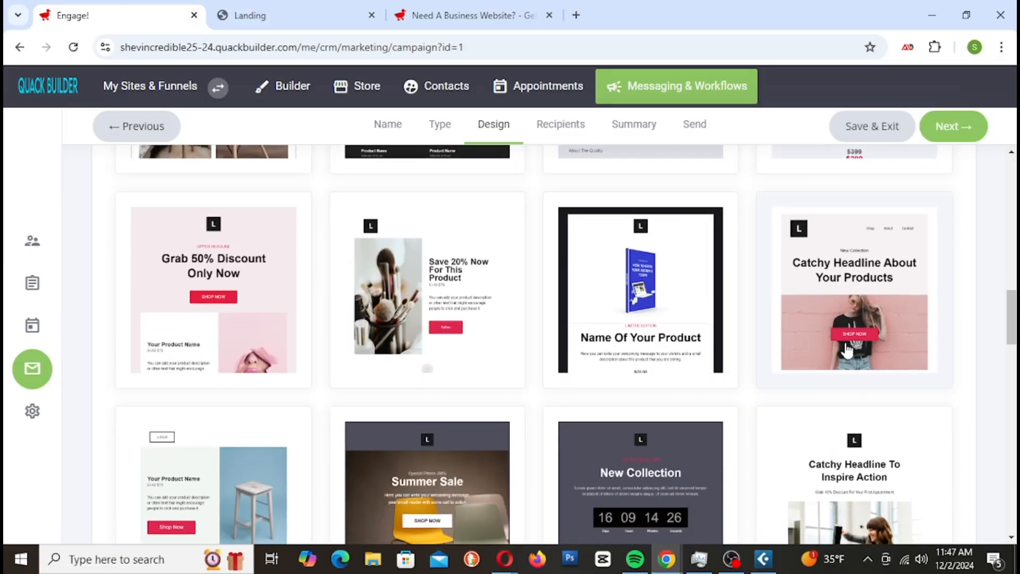
pyautogui.scroll(-3, 850, 343)
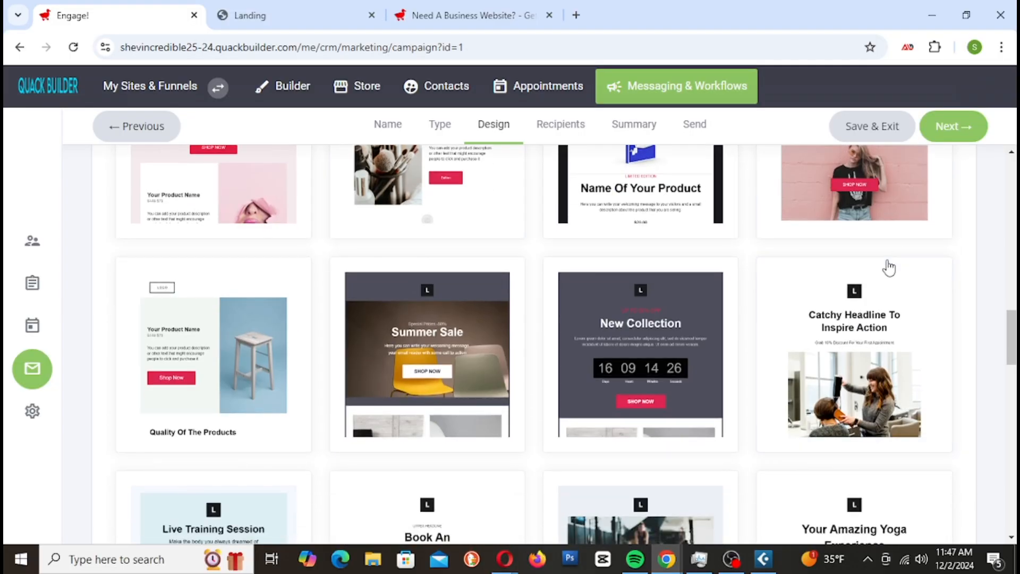
pyautogui.scroll(-4, 896, 263)
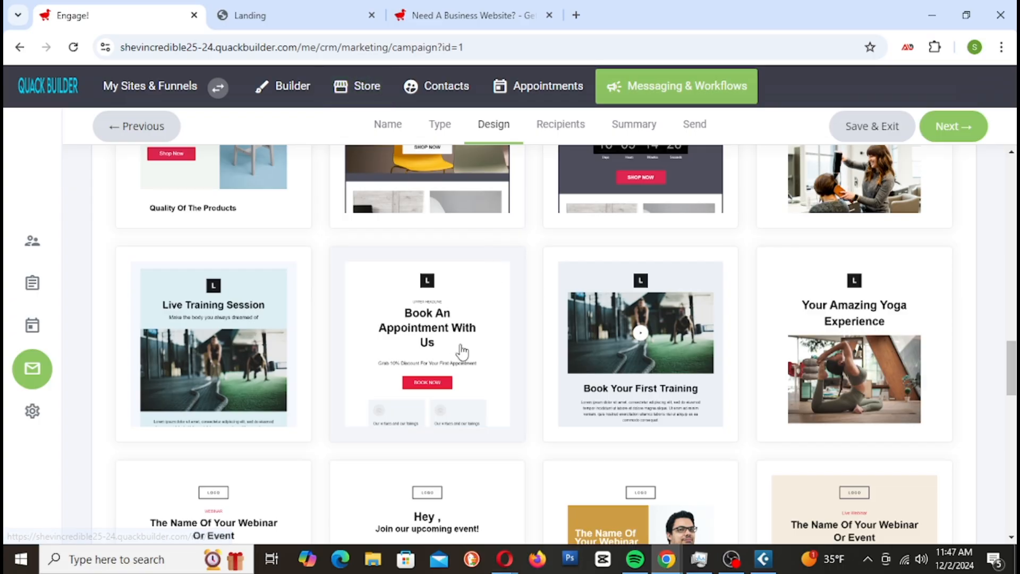
# Leave the campaign's email templates and open the dashboard of the E-Commerce store
pyautogui.scroll(5, 524, 343)
pyautogui.scroll(10, 534, 340)
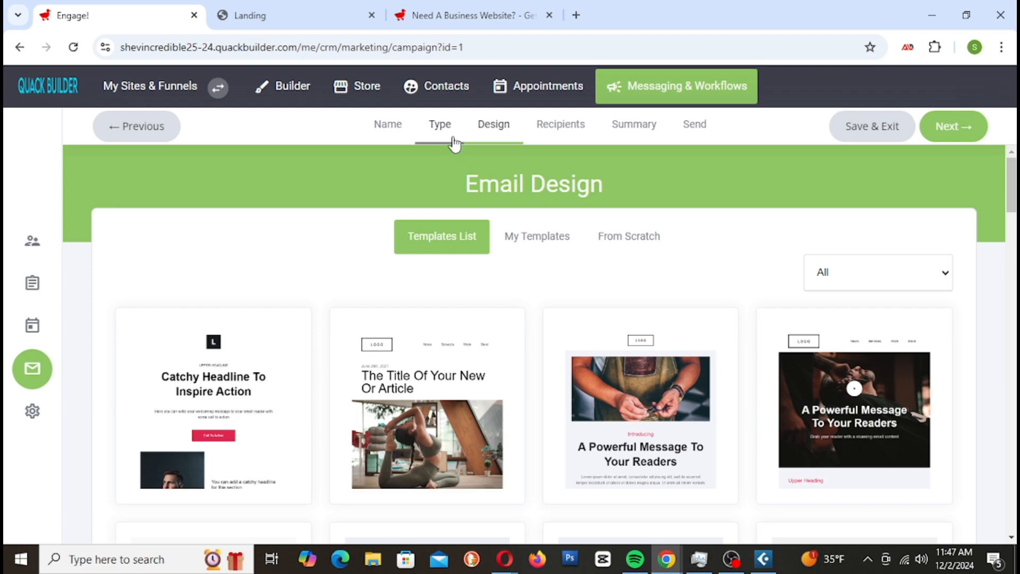
pyautogui.click(367, 96)
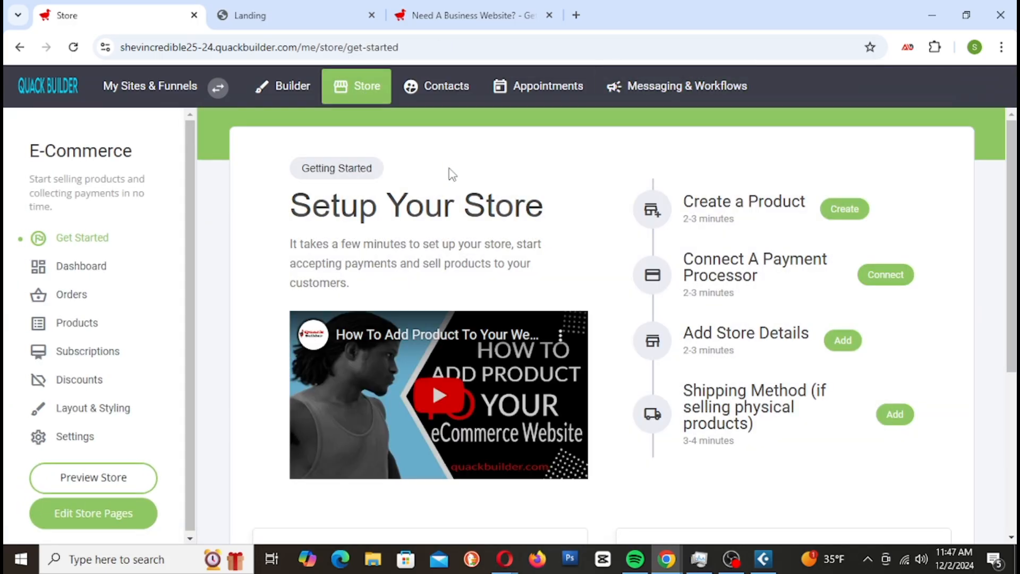
pyautogui.click(69, 266)
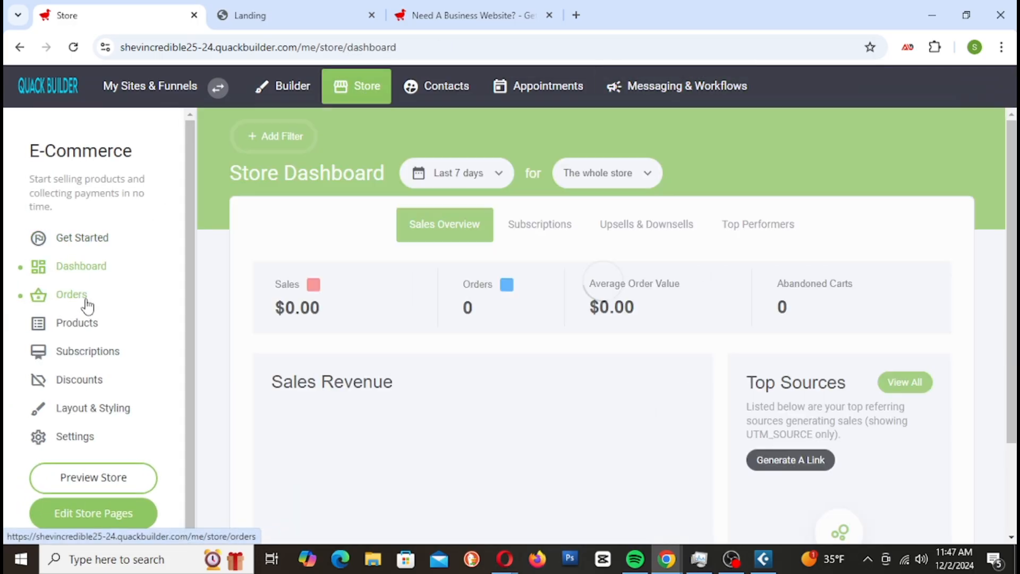
pyautogui.click(85, 303)
pyautogui.click(81, 268)
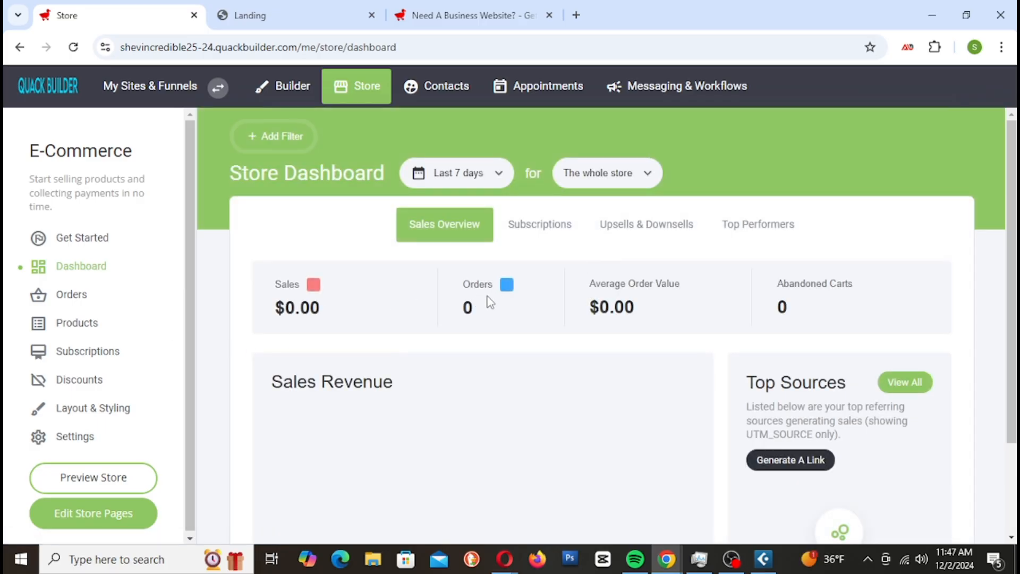
# Review the Store Dashboard's Sales Overview, check its Subscriptions and Upsells & Downsells reports, and return to Sales Overview
pyautogui.scroll(-2, 493, 338)
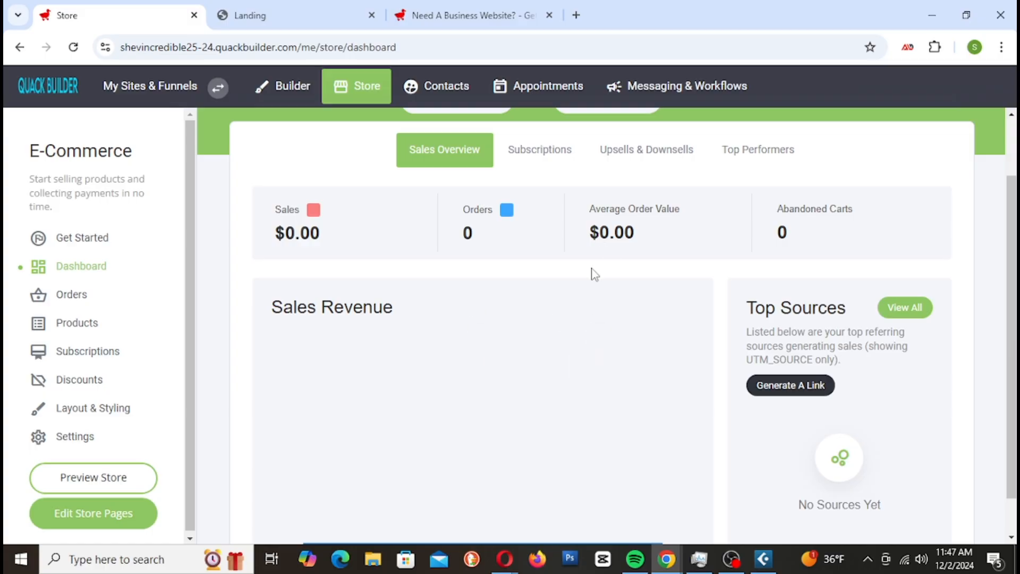
pyautogui.scroll(-1, 586, 302)
pyautogui.scroll(3, 585, 302)
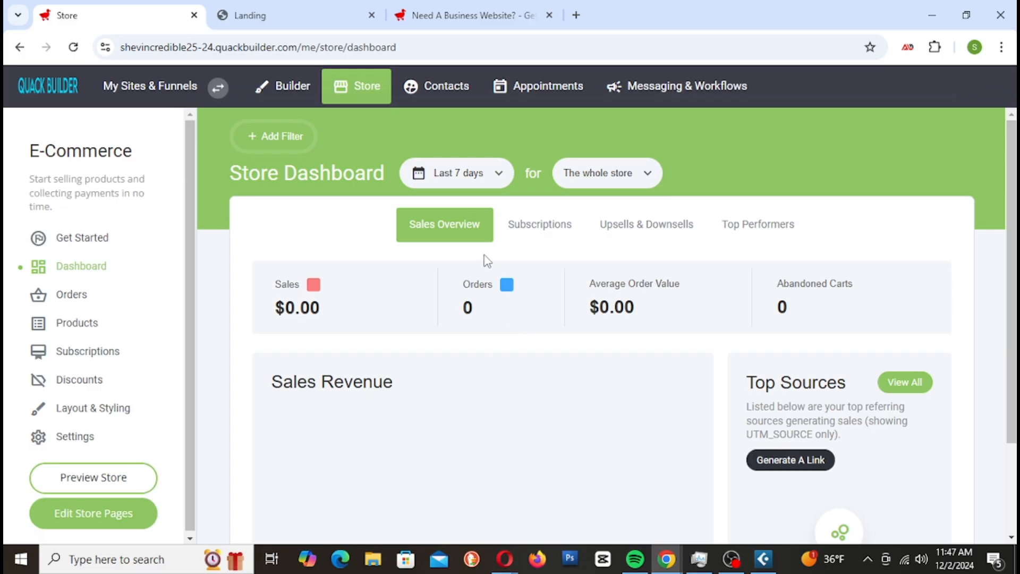
pyautogui.click(528, 234)
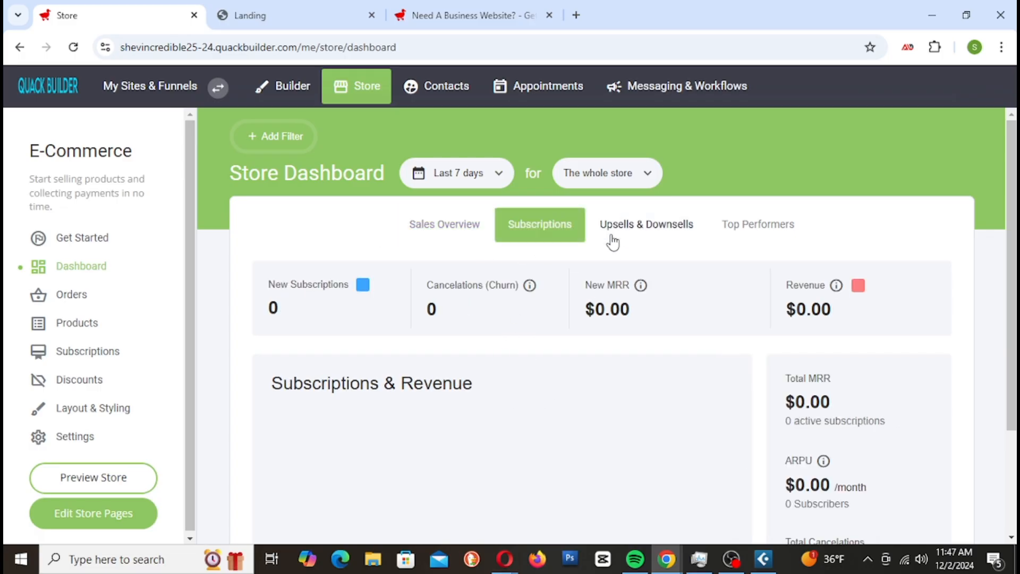
pyautogui.click(610, 224)
pyautogui.click(445, 231)
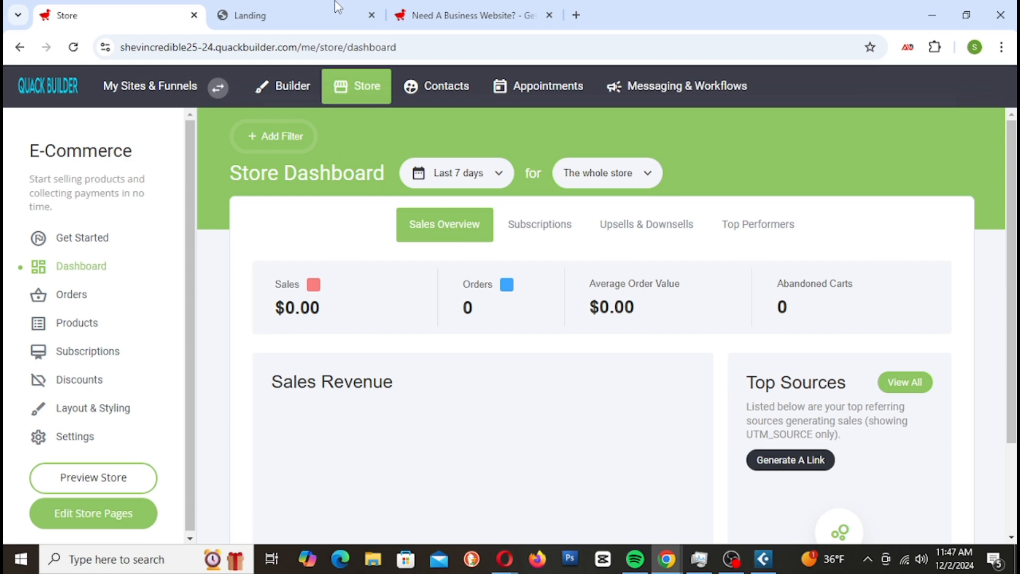
# Switch to the live Life Line site and review the homepage from the banner slider to the Best Deals products
pyautogui.click(341, 20)
pyautogui.scroll(7, 687, 231)
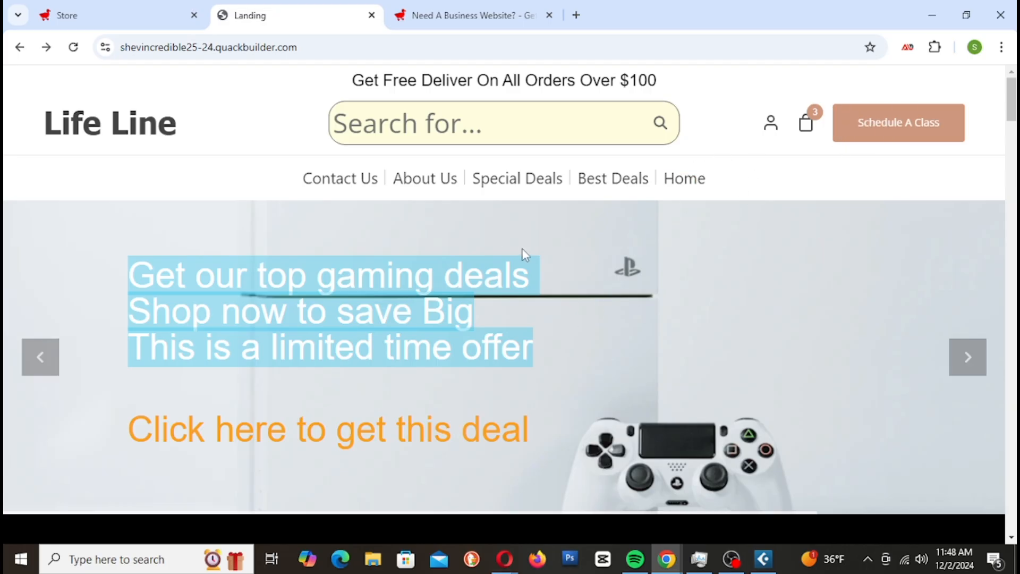
pyautogui.scroll(-5, 571, 302)
pyautogui.scroll(5, 574, 304)
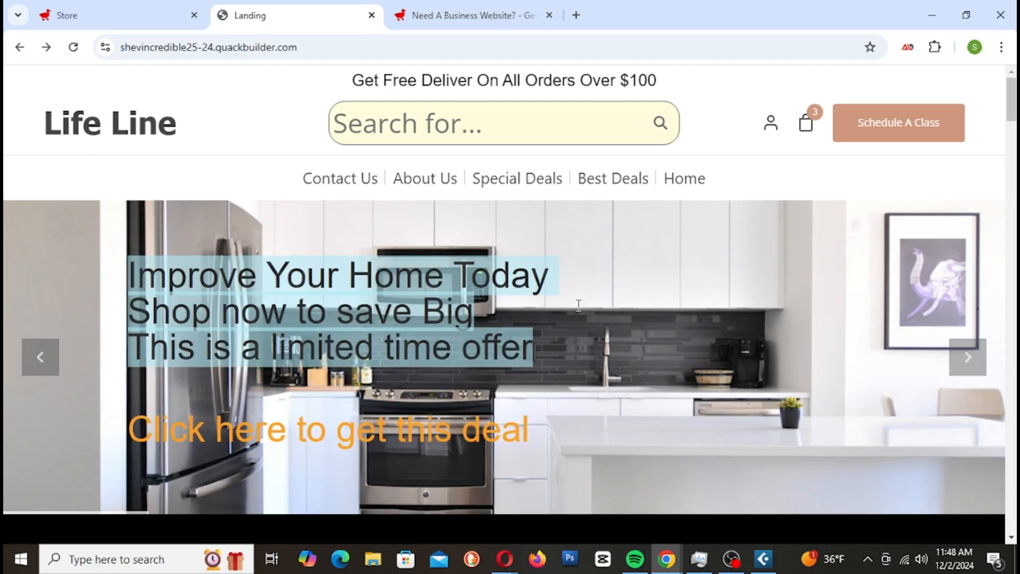
pyautogui.scroll(-10, 654, 295)
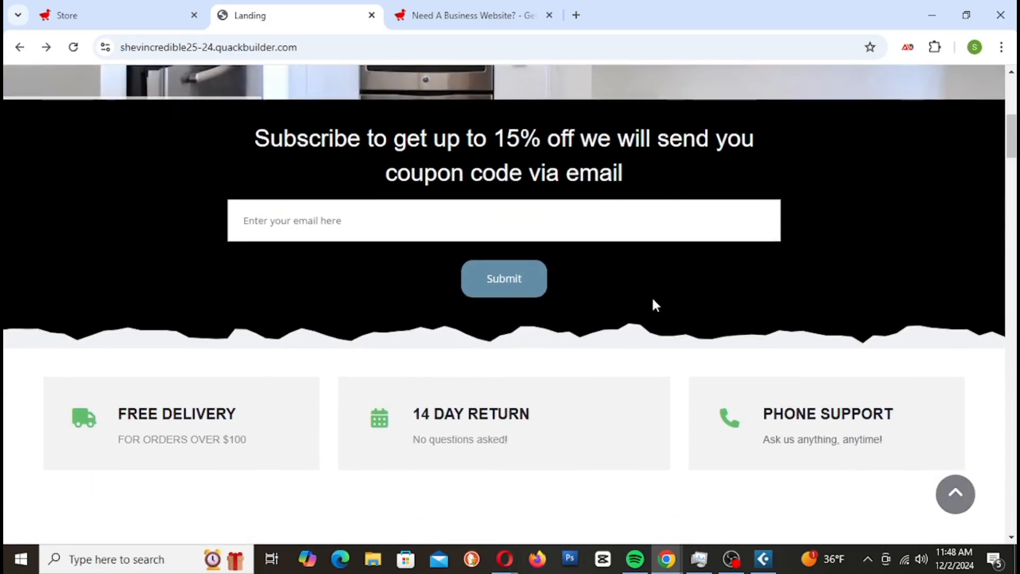
pyautogui.scroll(-5, 647, 299)
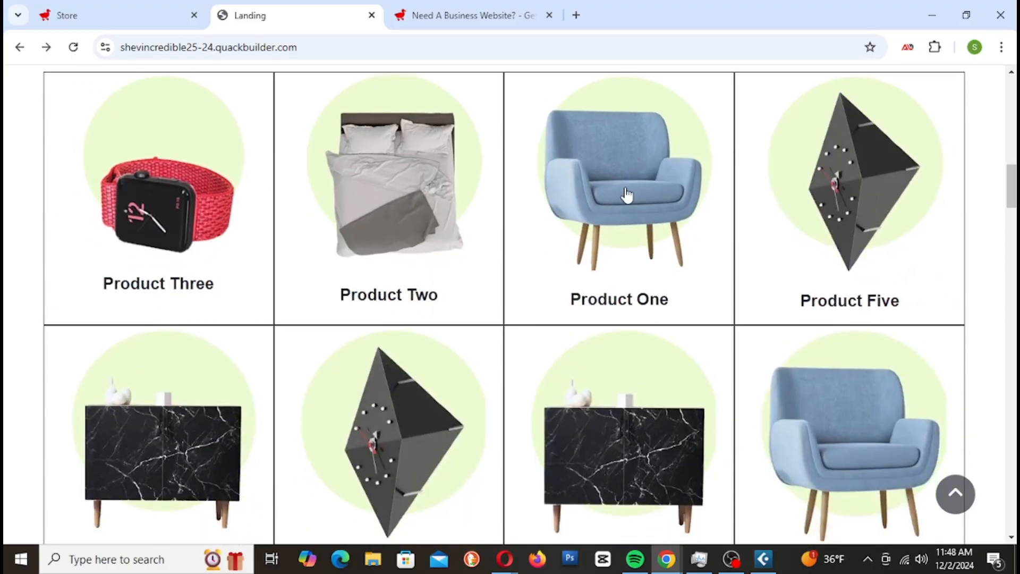
pyautogui.scroll(-10, 870, 274)
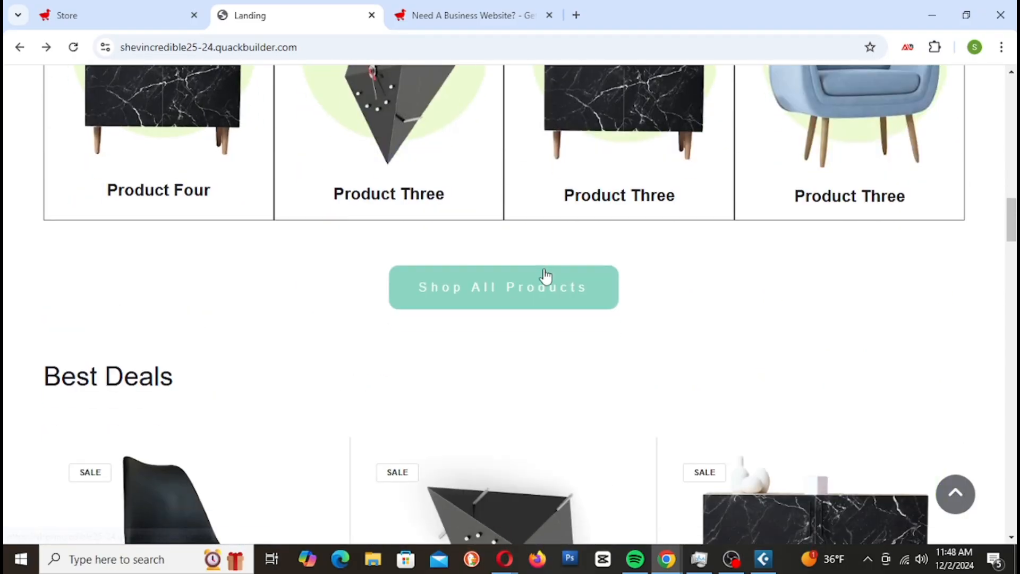
pyautogui.scroll(-7, 852, 342)
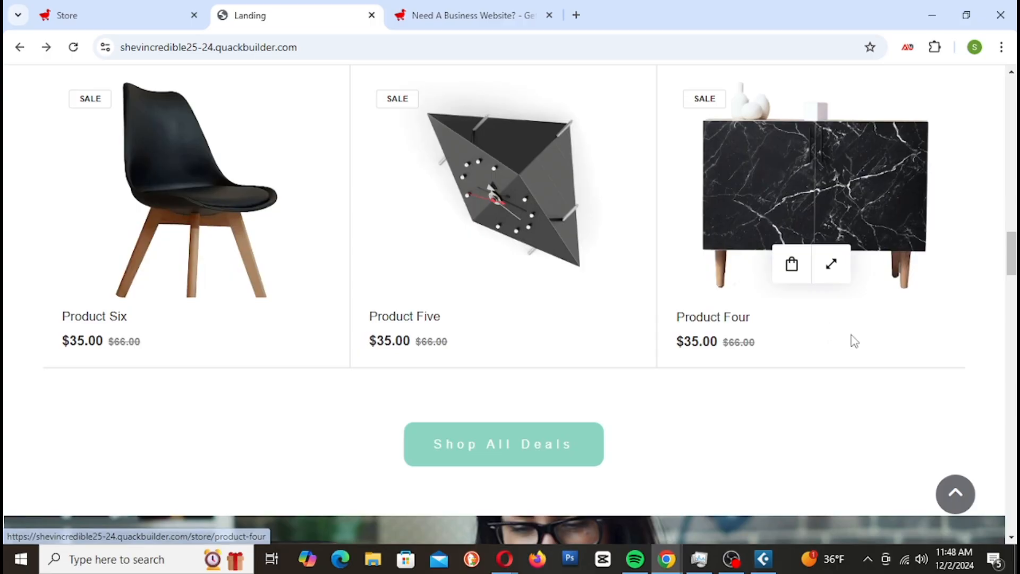
# Examine the rest of the live homepage from the mobile app section through reviews, services and consultation to the accepted payment cards
pyautogui.scroll(-4, 737, 303)
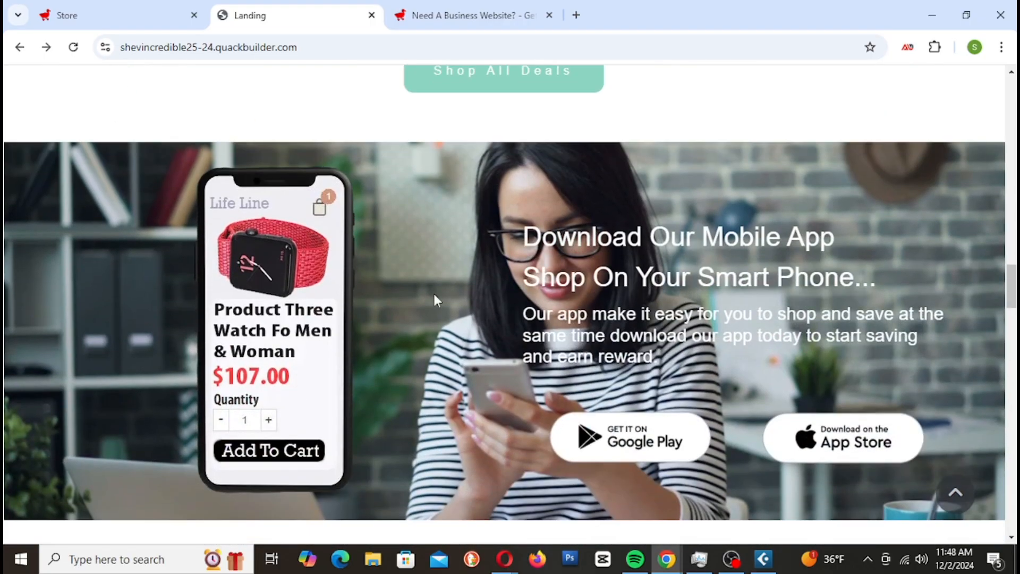
pyautogui.scroll(-5, 640, 282)
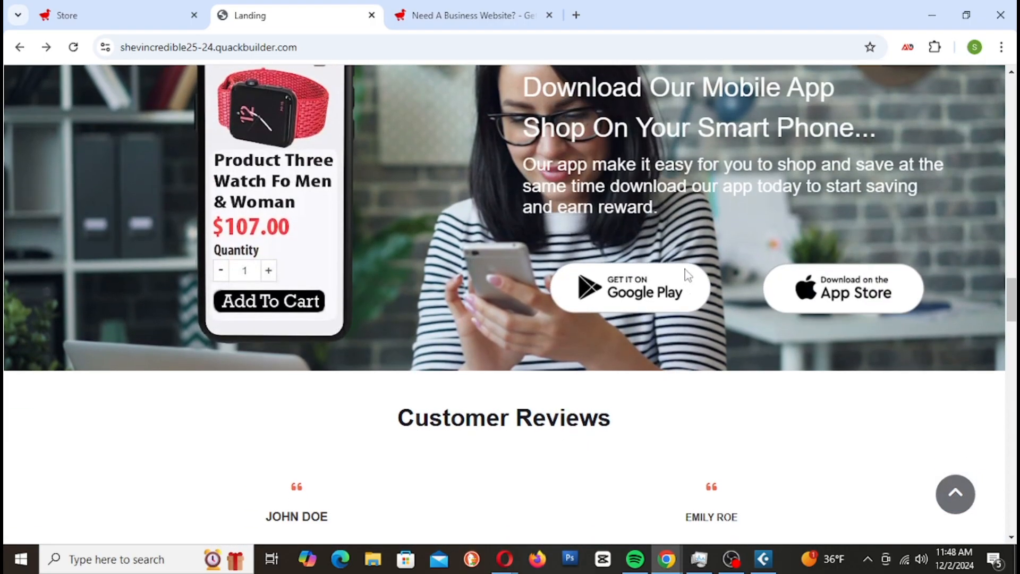
pyautogui.scroll(-6, 641, 282)
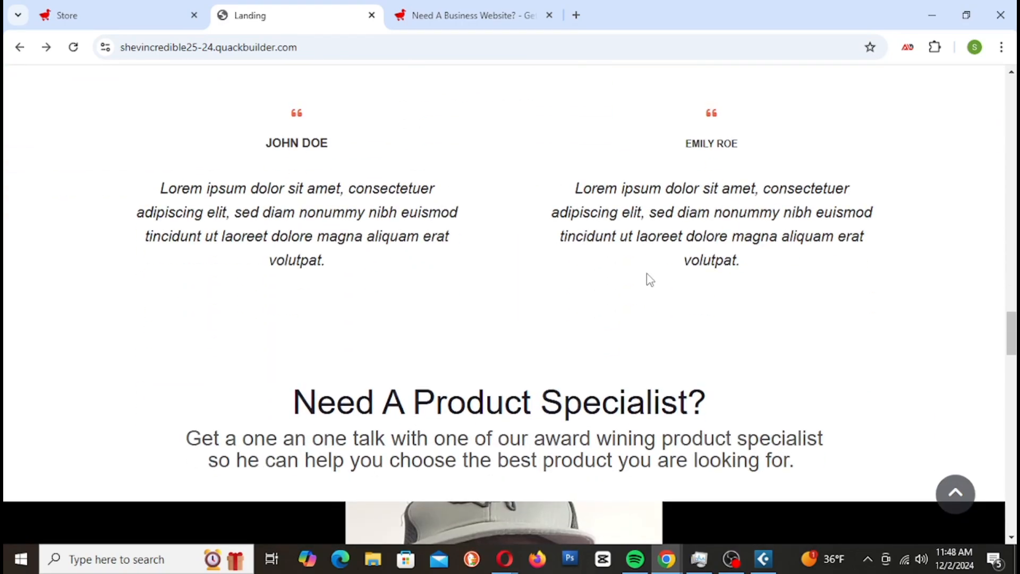
pyautogui.scroll(-13, 652, 273)
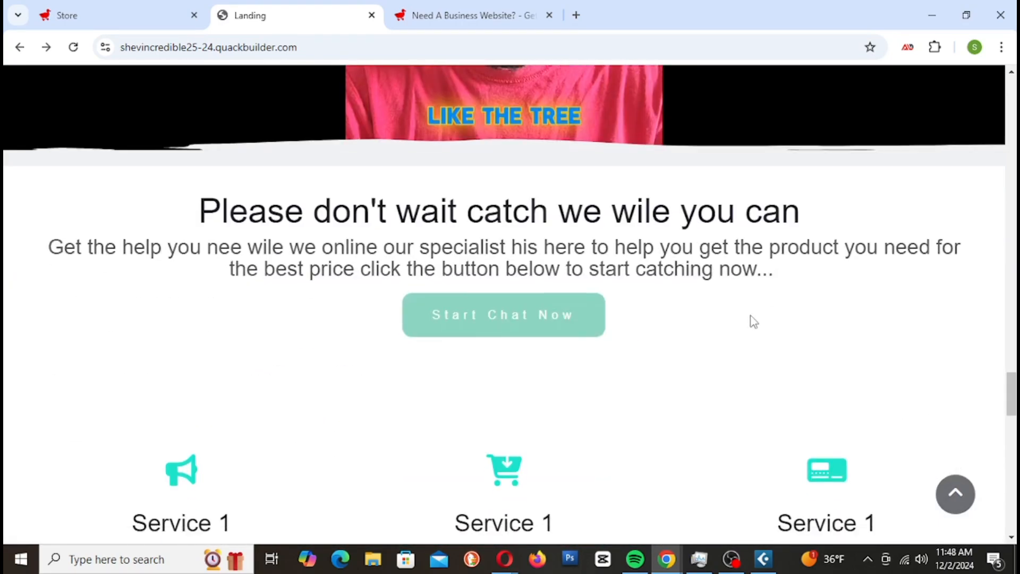
pyautogui.scroll(-1, 755, 322)
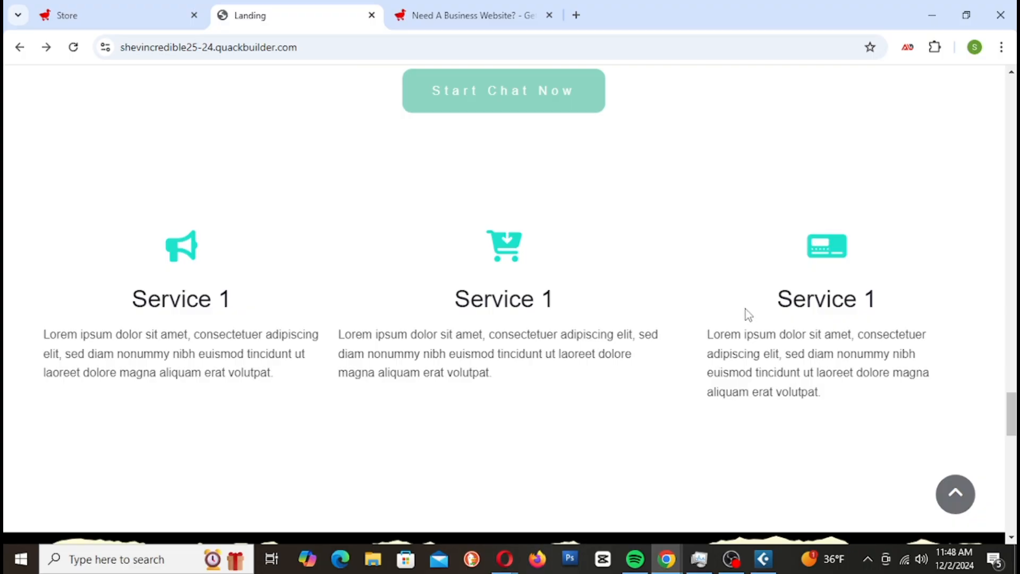
pyautogui.scroll(-3, 742, 307)
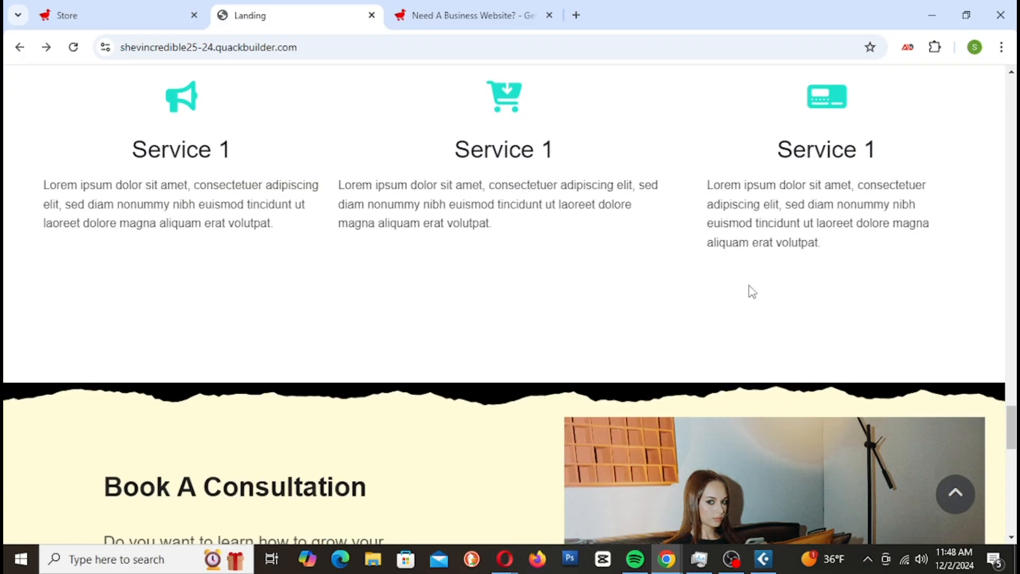
pyautogui.scroll(-5, 752, 292)
pyautogui.scroll(-8, 746, 291)
pyautogui.scroll(-2, 745, 288)
pyautogui.scroll(8, 744, 291)
pyautogui.scroll(-4, 754, 321)
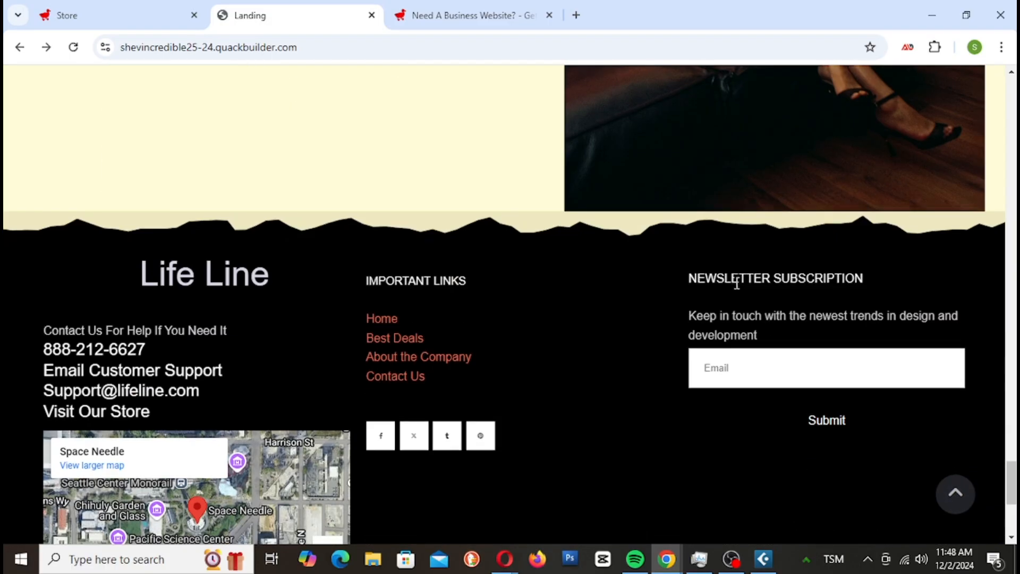
pyautogui.scroll(-5, 739, 283)
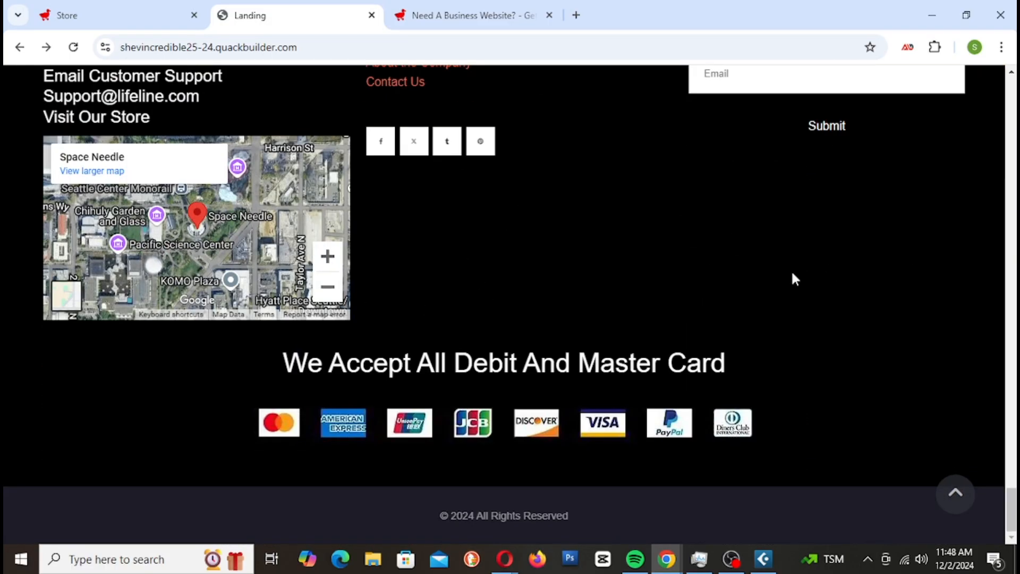
# Look back over the live homepage from the footer up to the Life Line header
pyautogui.scroll(1, 798, 268)
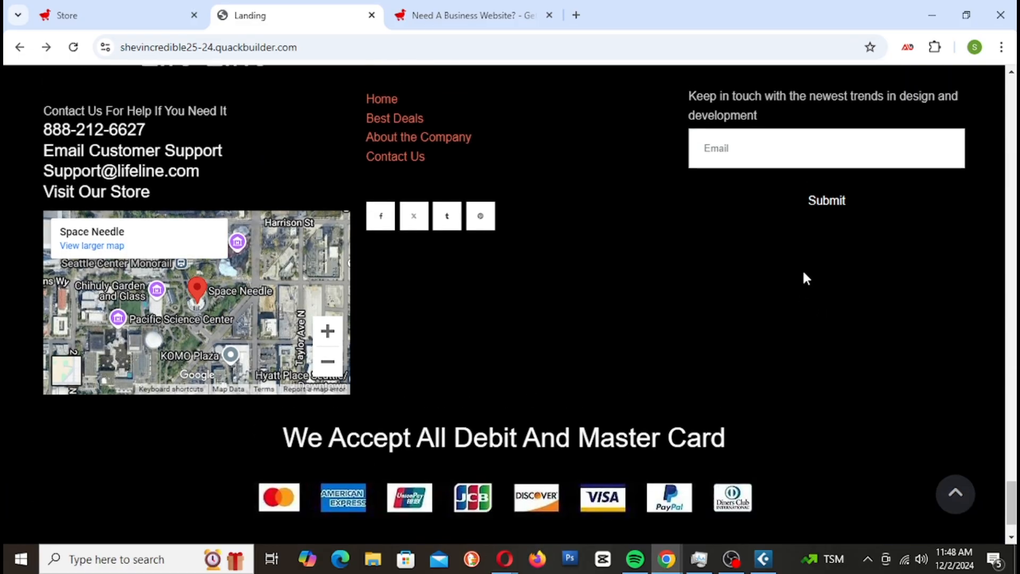
pyautogui.scroll(15, 808, 276)
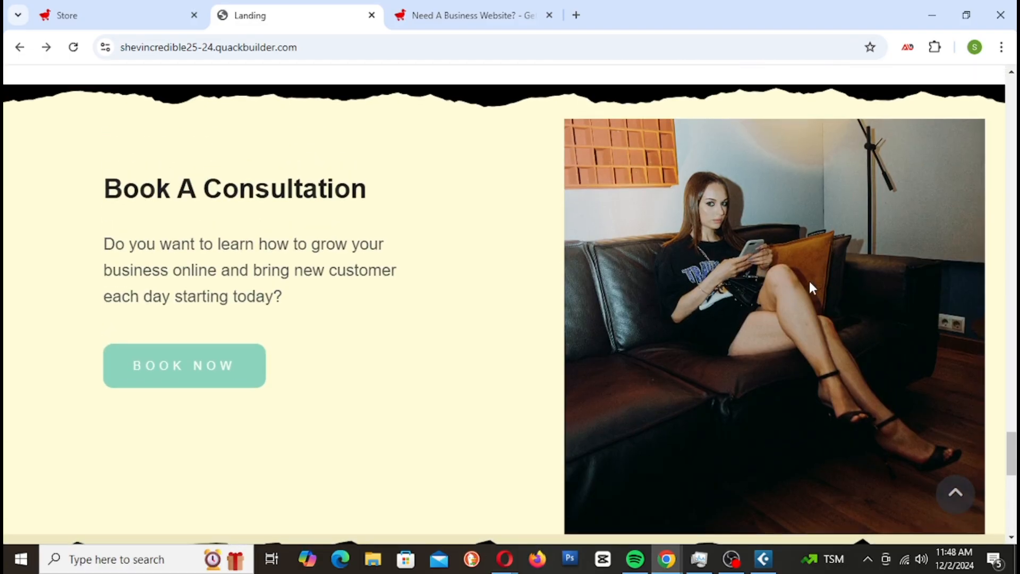
pyautogui.scroll(15, 811, 287)
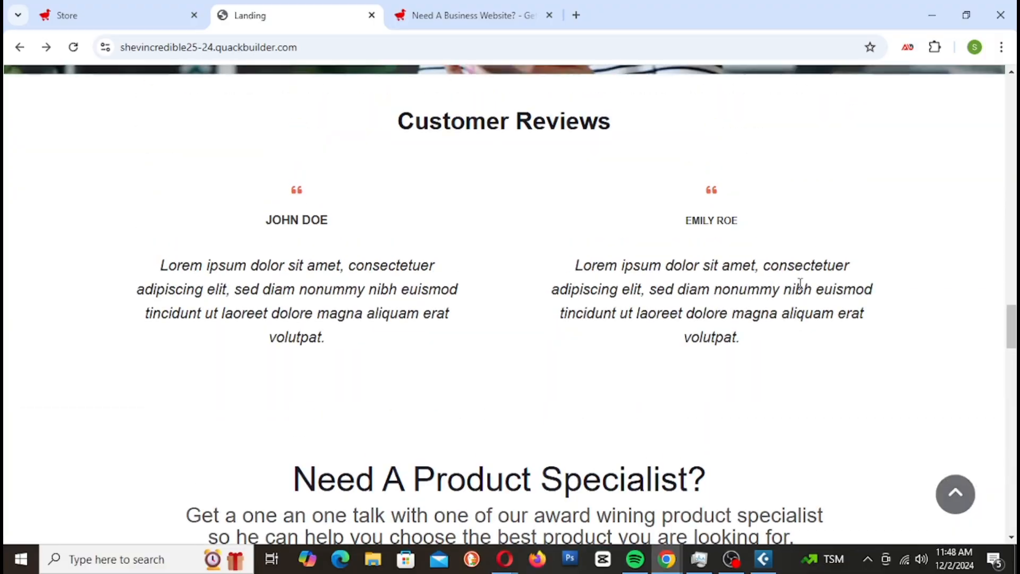
pyautogui.scroll(15, 805, 290)
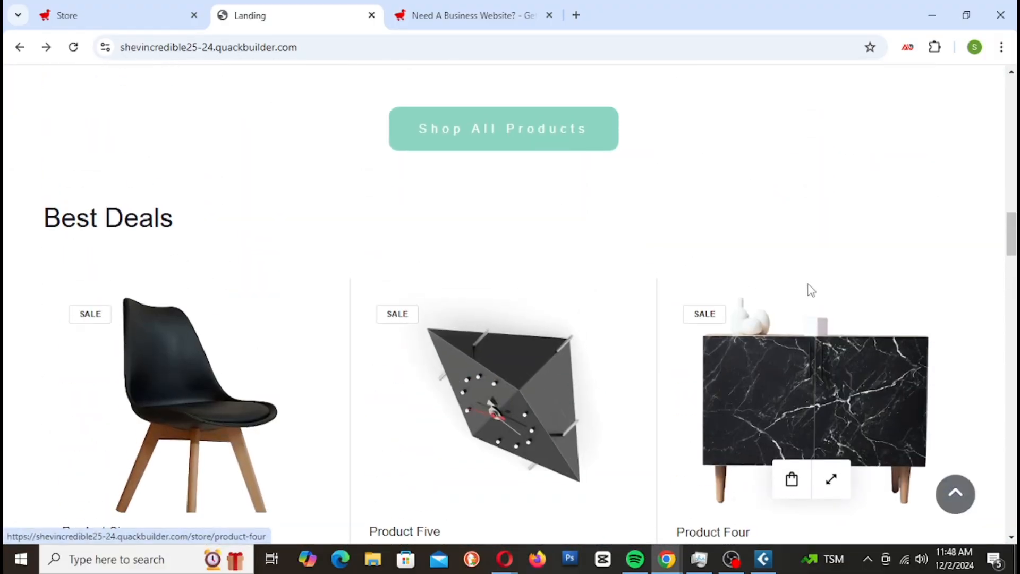
pyautogui.scroll(10, 809, 292)
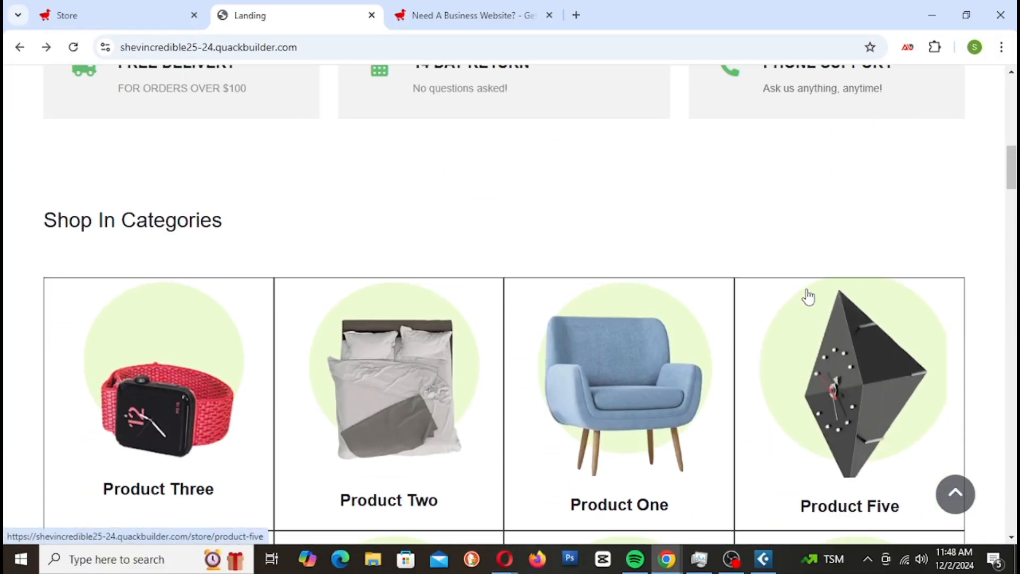
pyautogui.scroll(5, 752, 413)
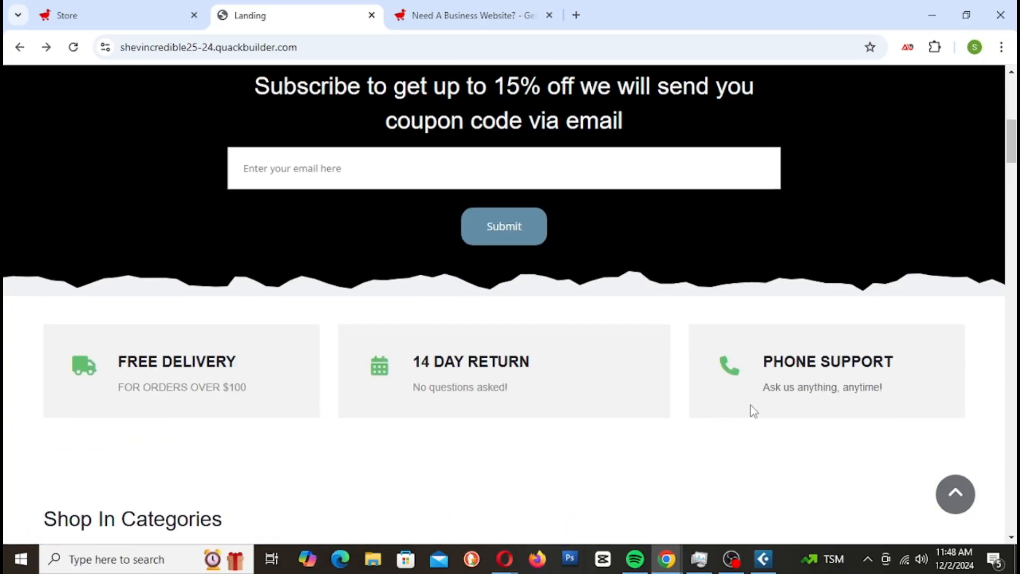
pyautogui.scroll(8, 755, 413)
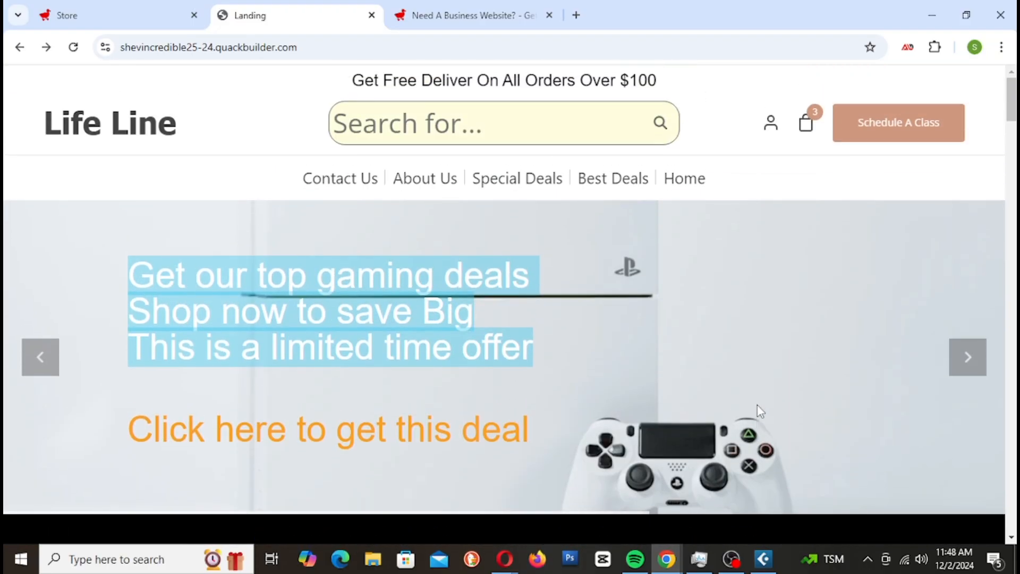
# Inspect the homepage's banner slider and the 15% off email subscription form below it
pyautogui.scroll(-3, 760, 410)
pyautogui.scroll(3, 760, 409)
pyautogui.scroll(-2, 760, 409)
pyautogui.scroll(1, 763, 409)
pyautogui.scroll(1, 763, 408)
pyautogui.scroll(-3, 548, 298)
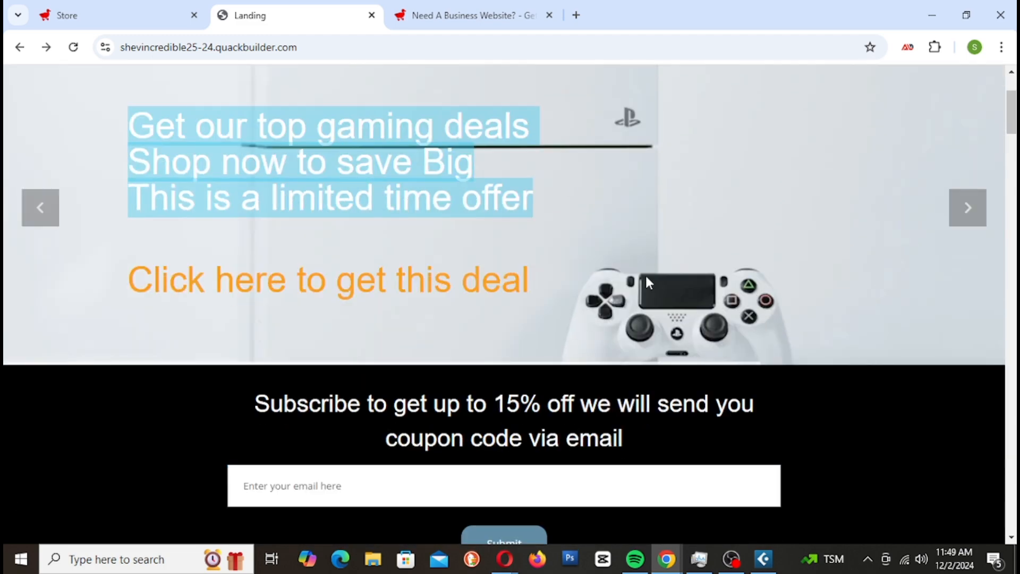
pyautogui.scroll(-1, 653, 284)
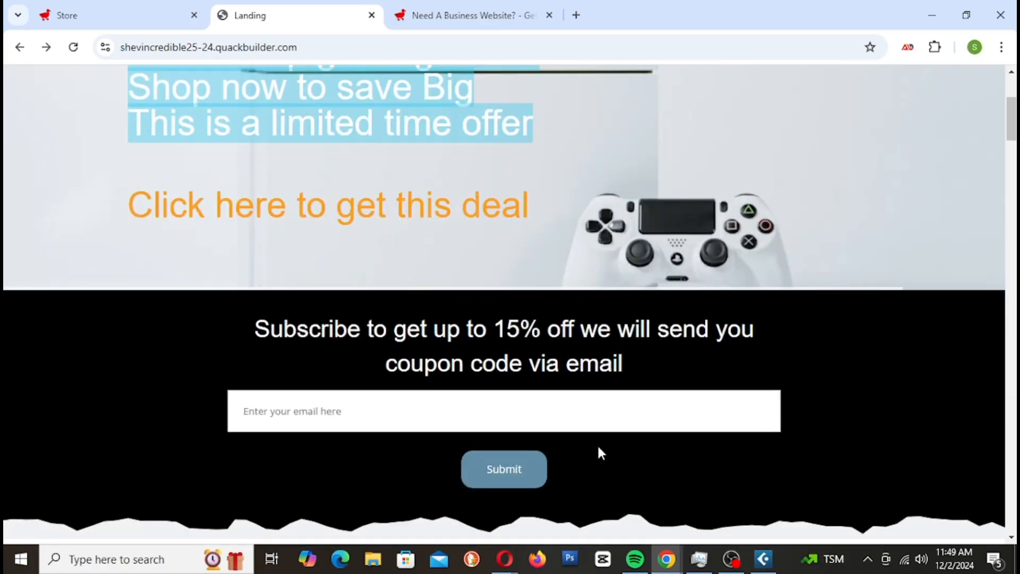
# Return to Quack Builder and open the Life Line homepage in the Builder at the Shop In Categories section
pyautogui.click(133, 22)
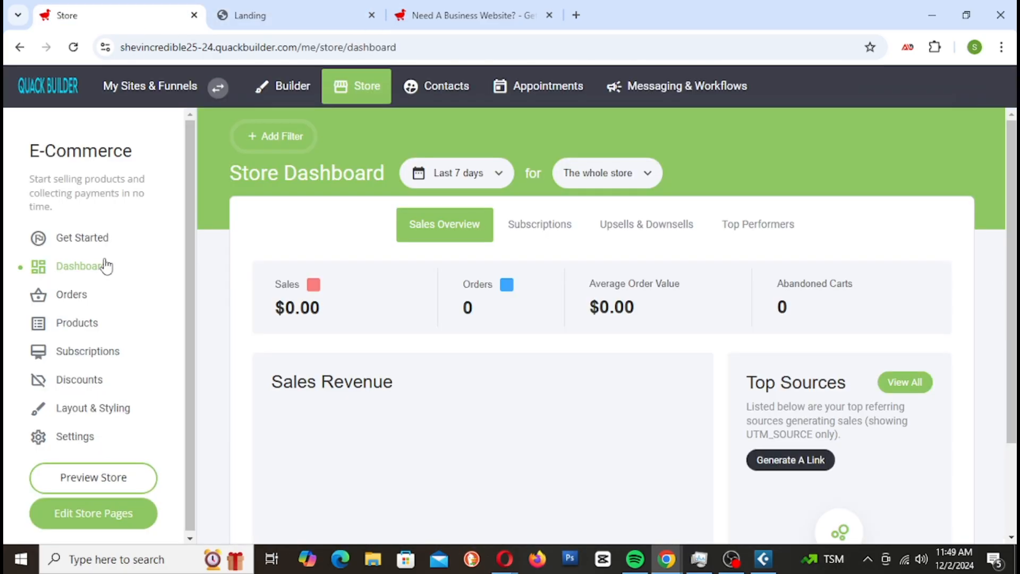
pyautogui.click(304, 89)
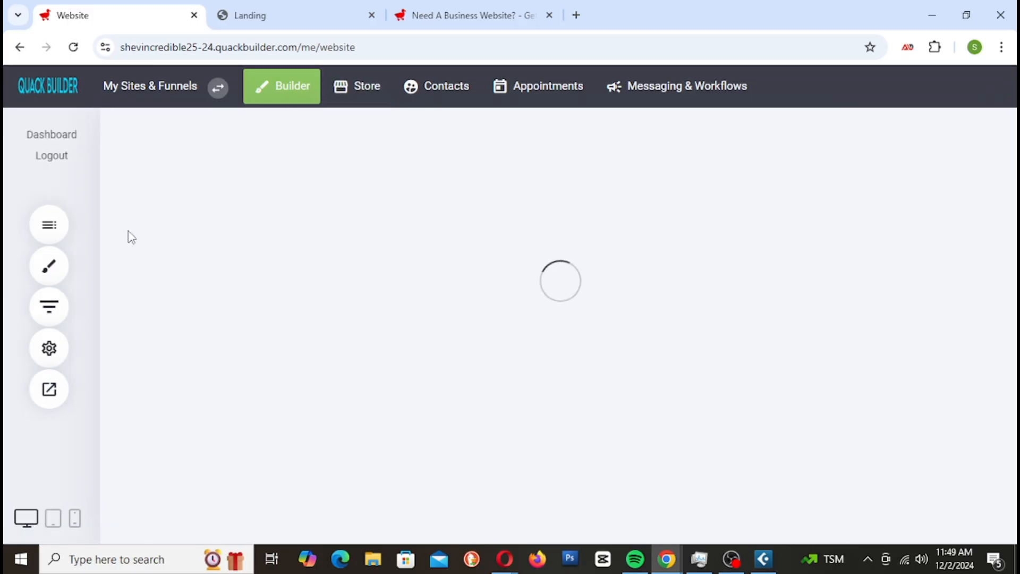
pyautogui.scroll(-10, 647, 246)
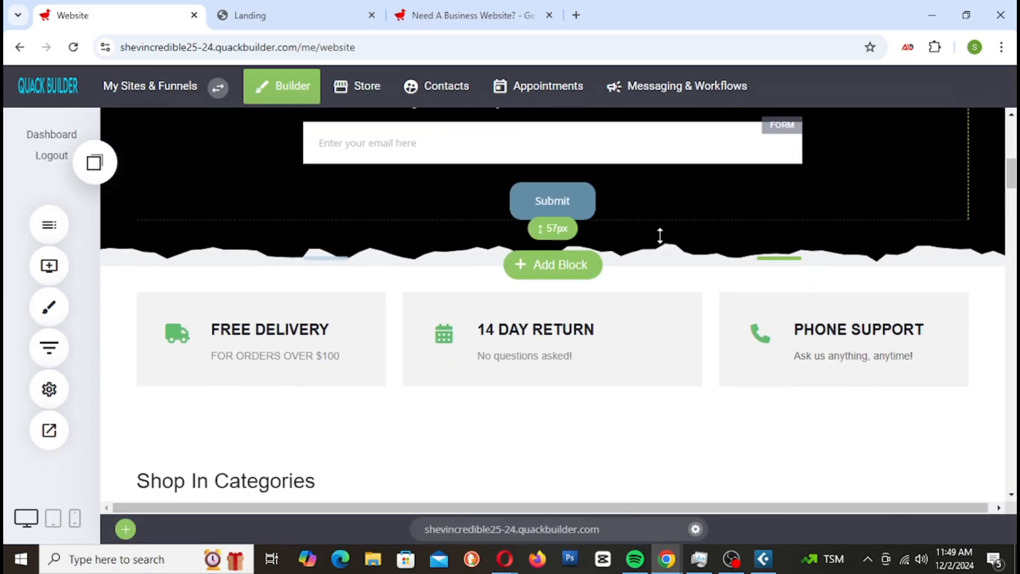
pyautogui.scroll(-3, 636, 367)
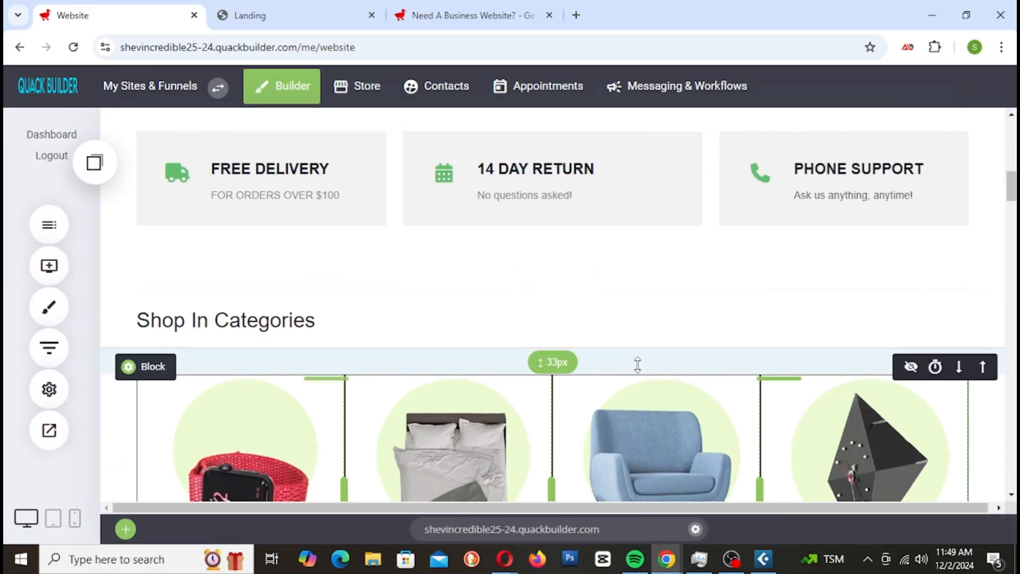
pyautogui.scroll(-2, 534, 309)
pyautogui.scroll(2, 531, 308)
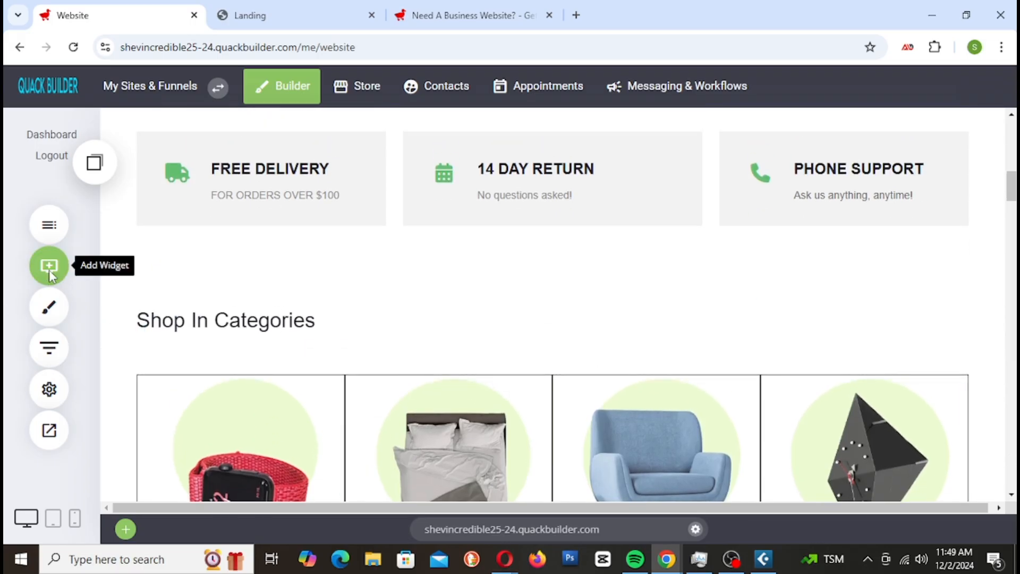
# Try inserting an empty block with a Heading widget above the Shop In Categories section, and discard the changes
pyautogui.click(50, 267)
pyautogui.moveTo(350, 261); pyautogui.dragTo(580, 287)
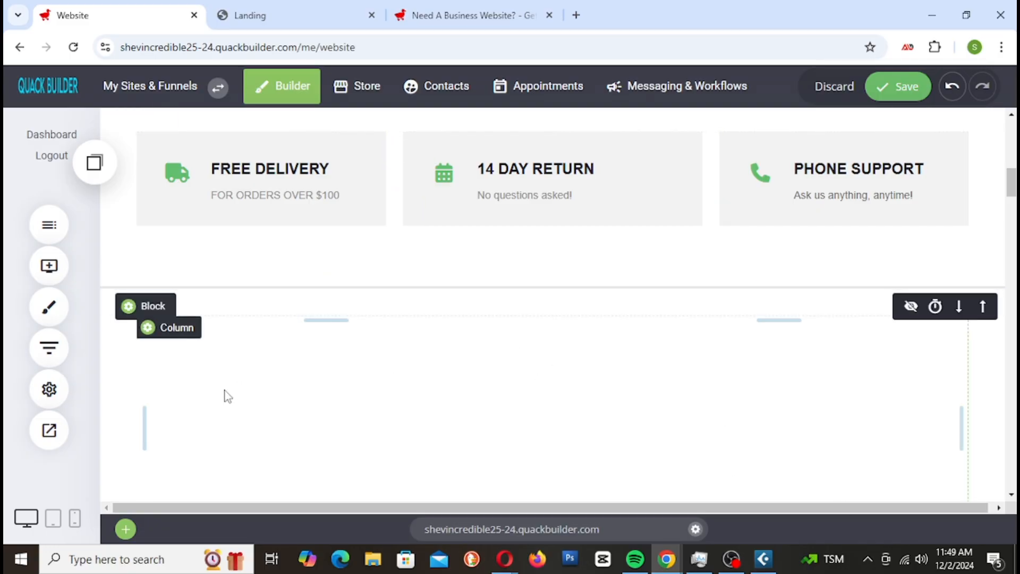
pyautogui.click(49, 266)
pyautogui.moveTo(169, 192); pyautogui.dragTo(699, 332)
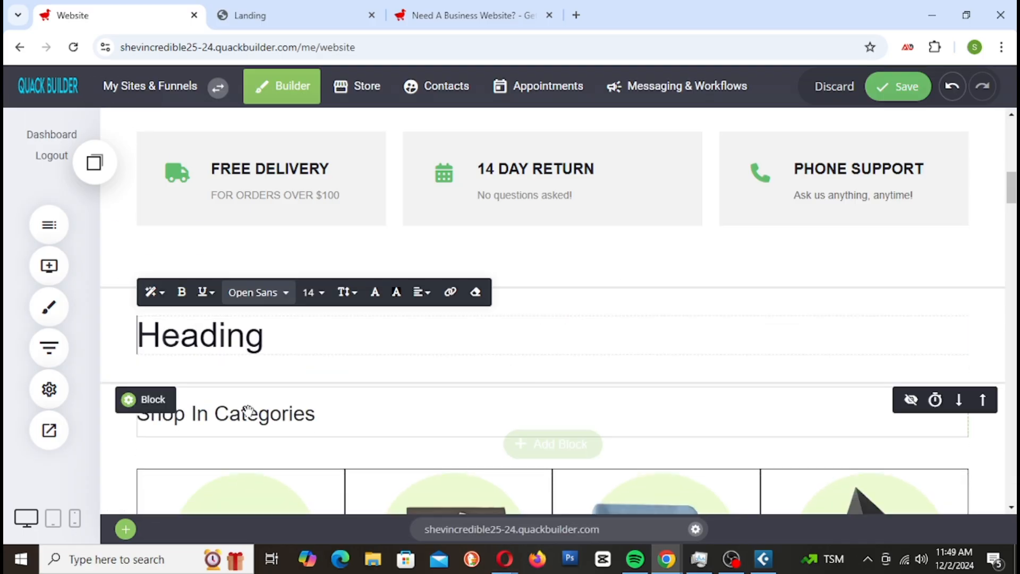
pyautogui.click(836, 87)
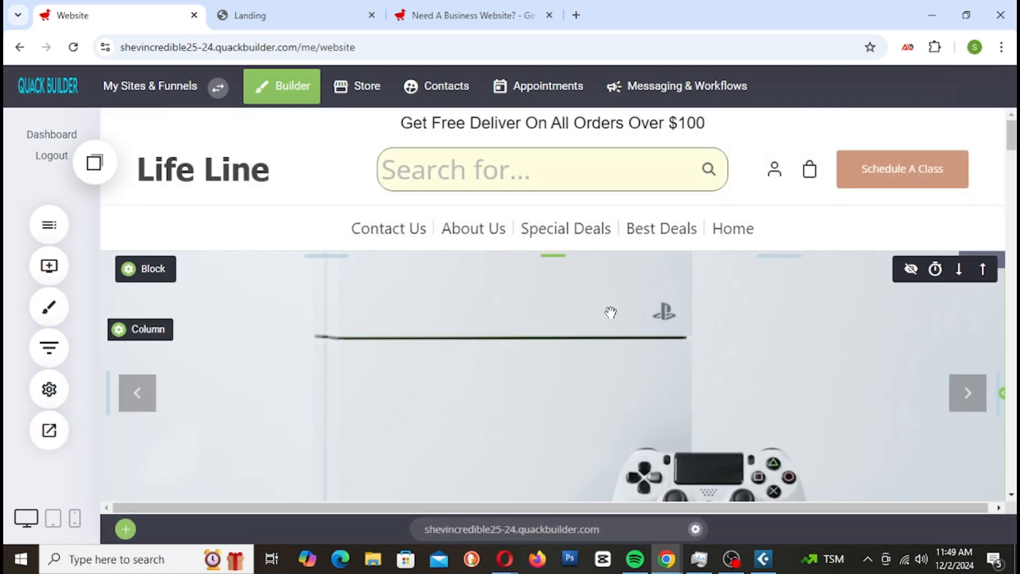
# Inspect the email subscription block in the Builder, and view the banner slider and subscription form on the live Life Line homepage
pyautogui.scroll(-5, 532, 355)
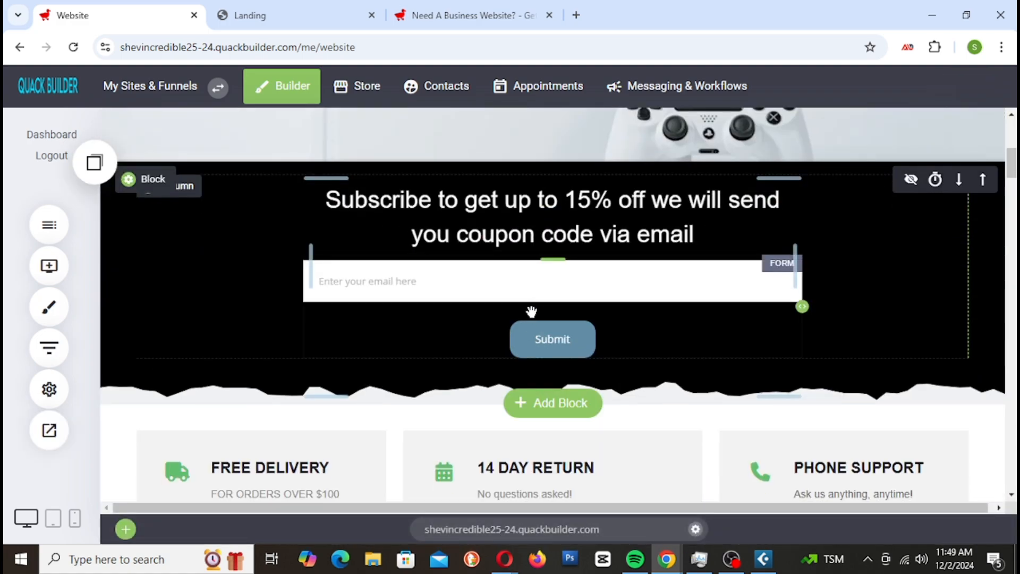
pyautogui.scroll(3, 532, 312)
pyautogui.click(310, 15)
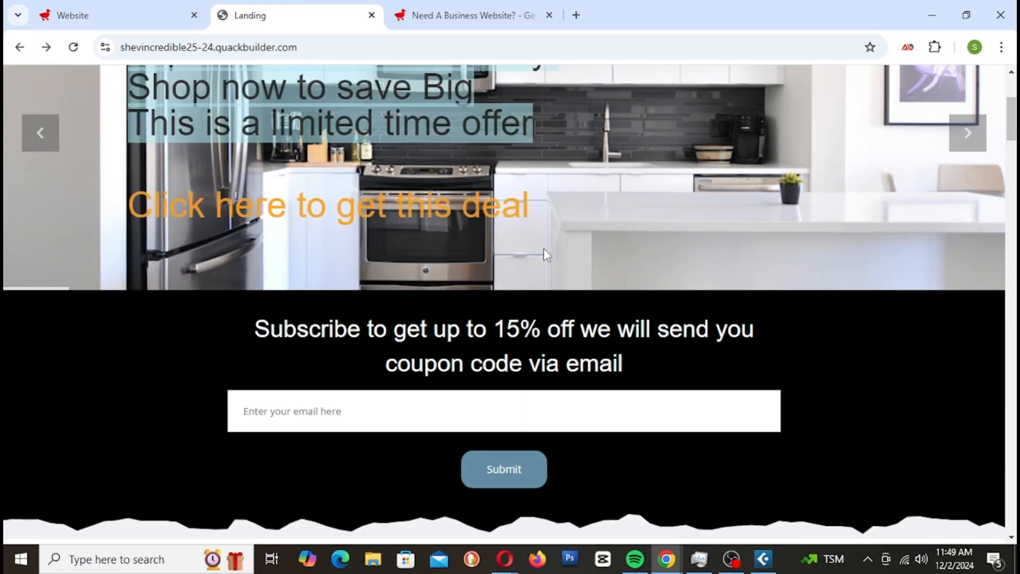
pyautogui.scroll(4, 546, 245)
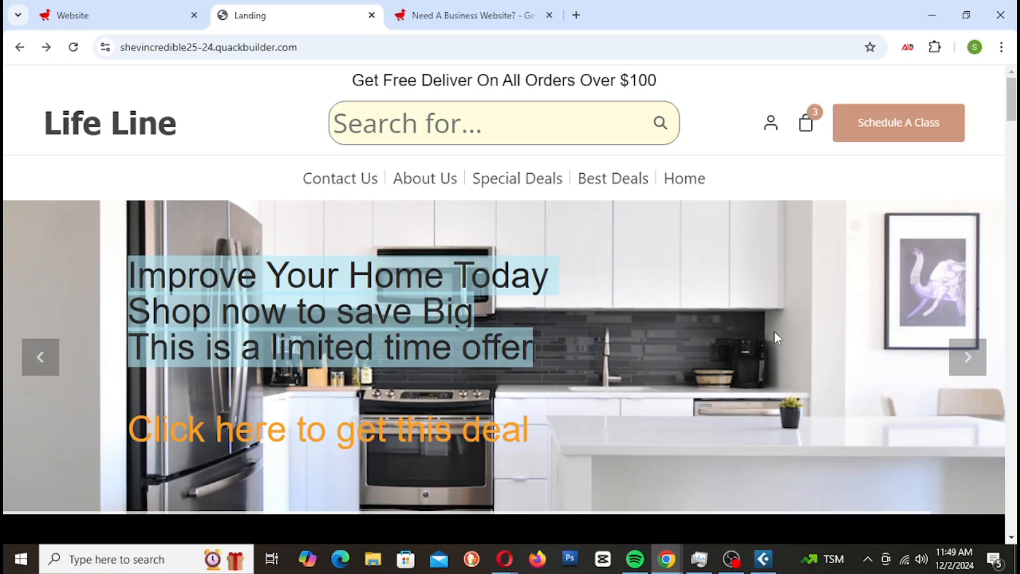
pyautogui.scroll(-2, 773, 330)
pyautogui.scroll(-3, 774, 331)
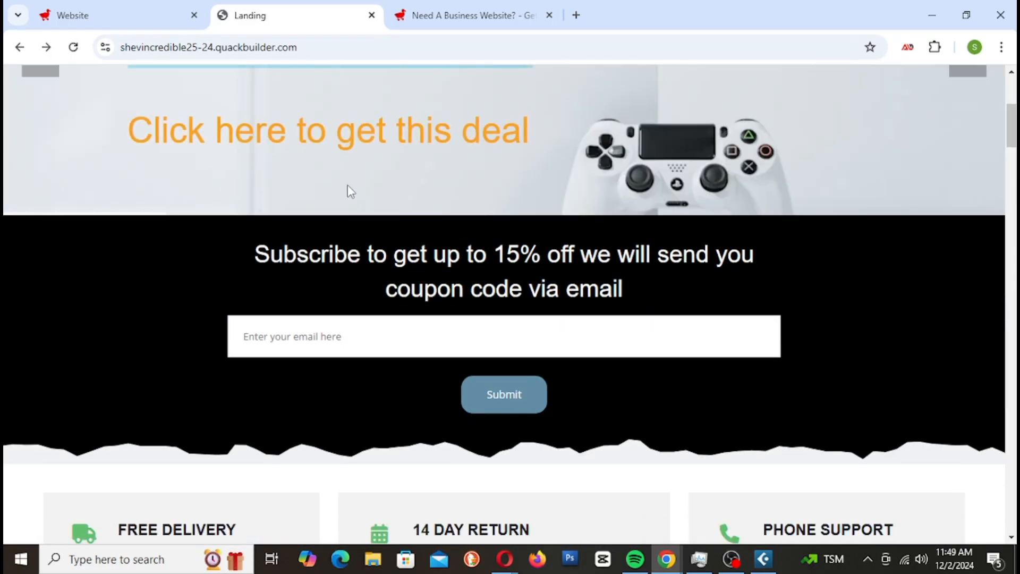
pyautogui.scroll(5, 707, 340)
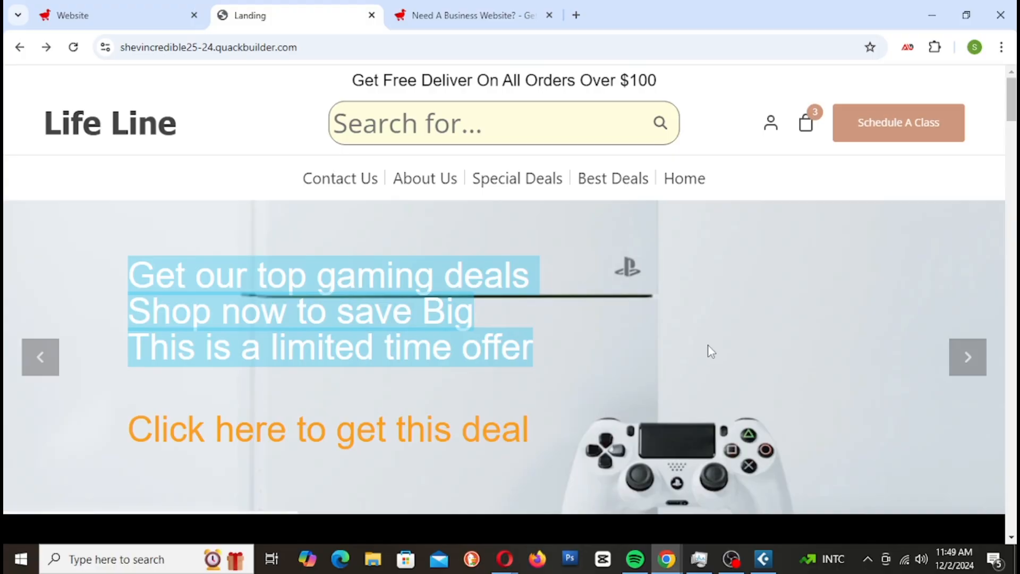
pyautogui.scroll(-15, 408, 310)
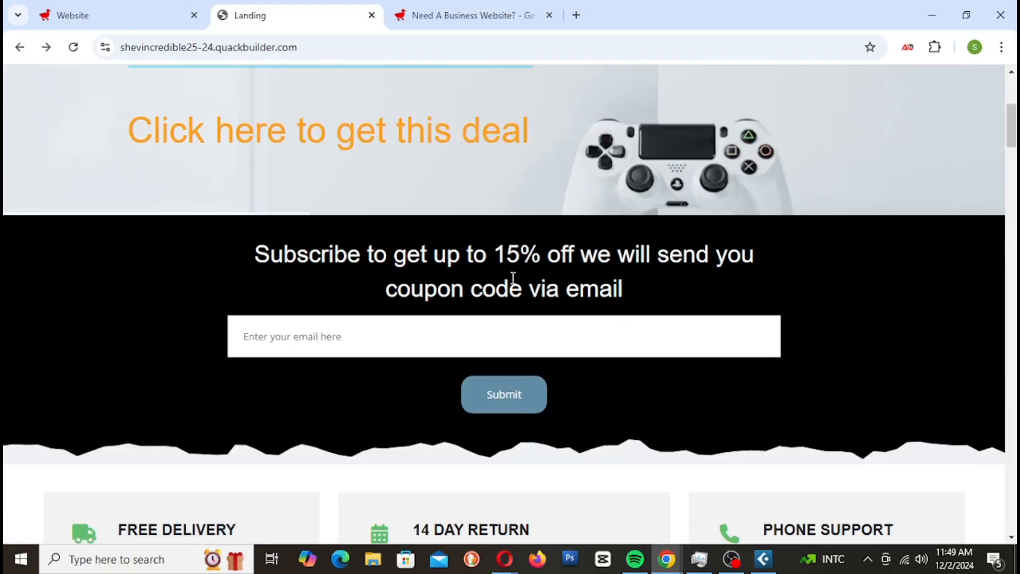
# Browse the live homepage's product categories and deals, and add one Product Four from Best Deals to the cart using its quick view
pyautogui.scroll(-4, 813, 304)
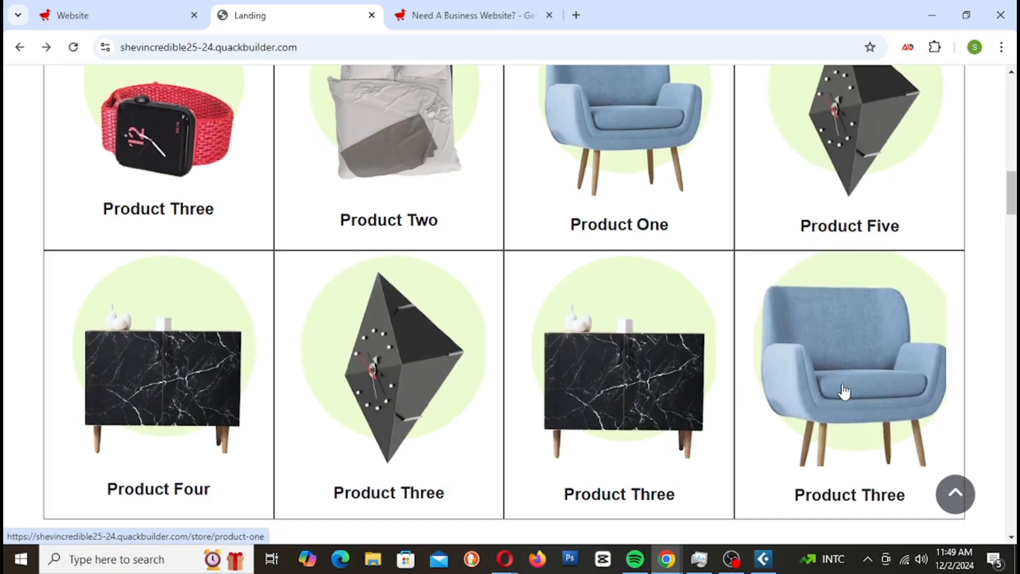
pyautogui.scroll(3, 905, 221)
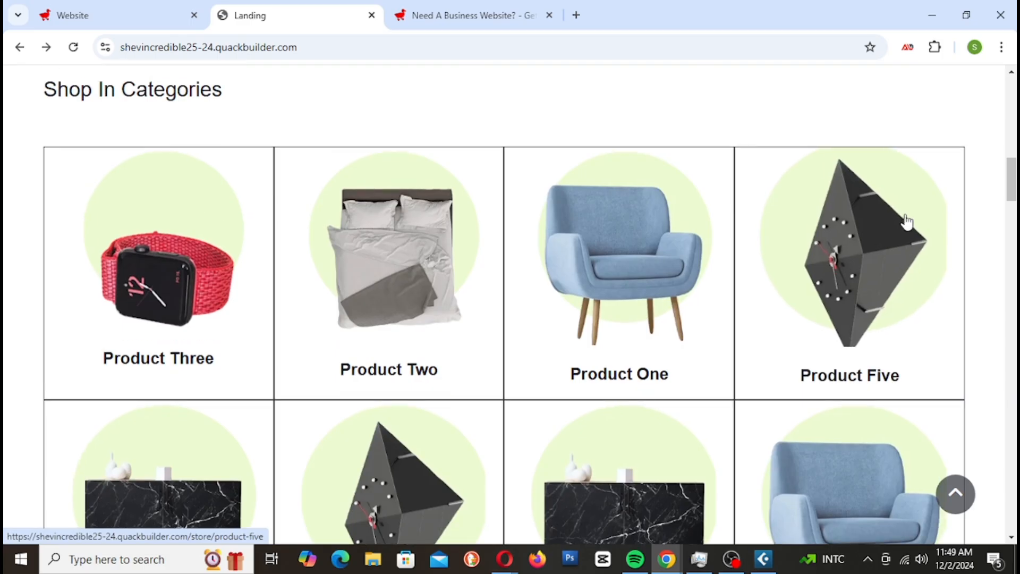
pyautogui.scroll(-10, 843, 321)
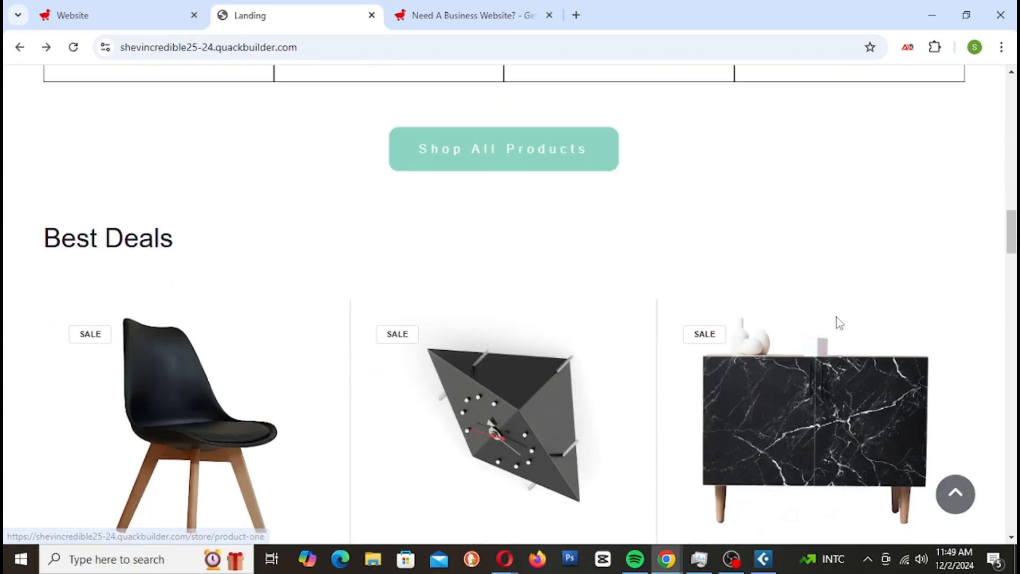
pyautogui.scroll(-7, 838, 324)
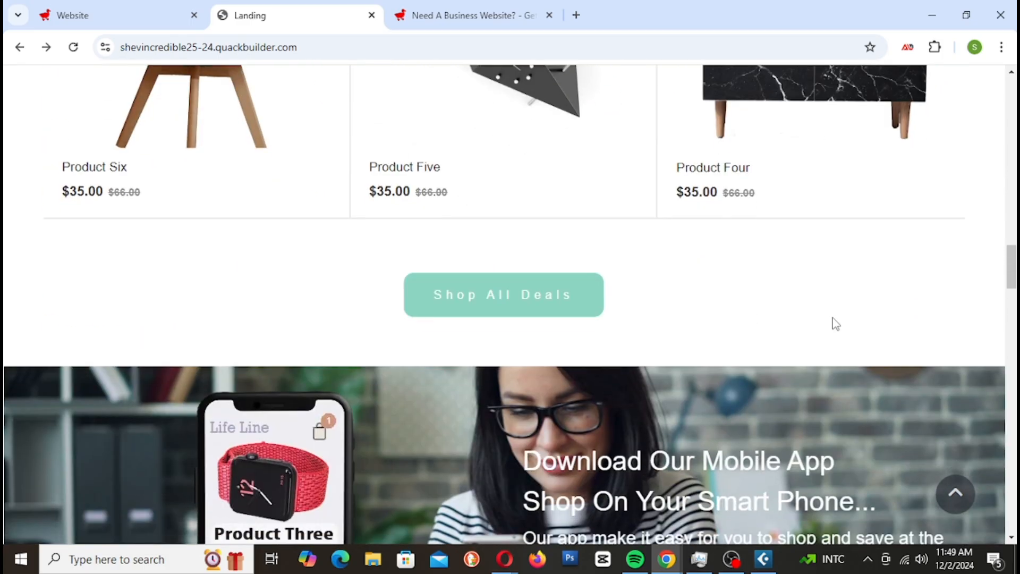
pyautogui.scroll(3, 836, 323)
pyautogui.click(834, 263)
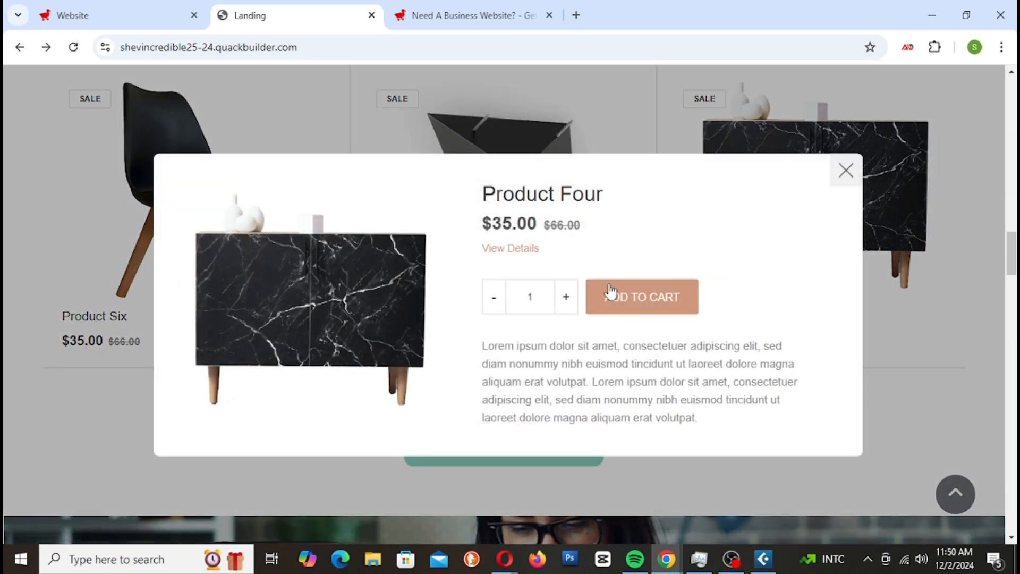
pyautogui.click(642, 299)
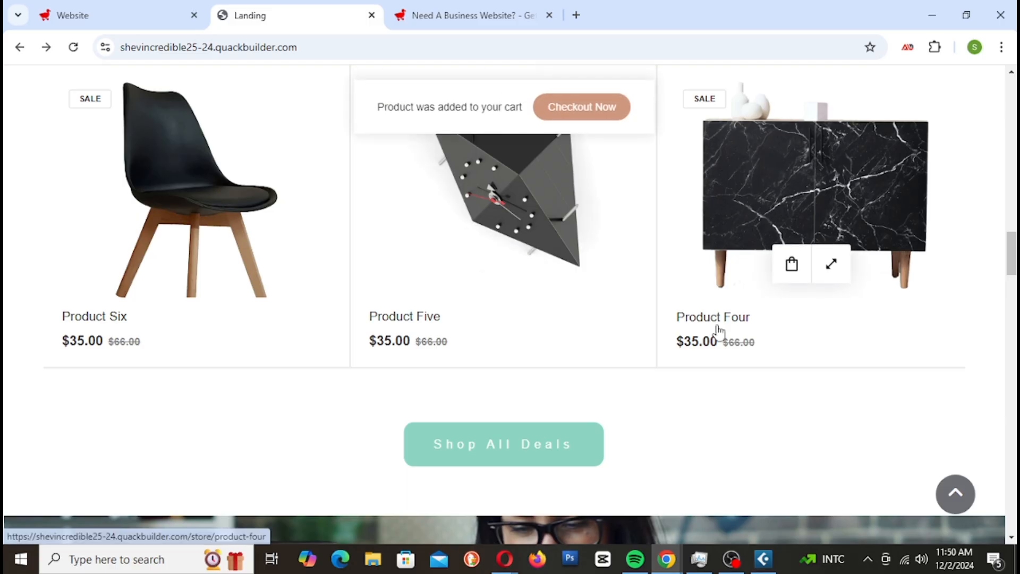
# Review the live homepage below Best Deals, from customer reviews through product specialist, services and consultation to the accepted payment cards
pyautogui.scroll(-8, 726, 287)
pyautogui.scroll(-5, 752, 308)
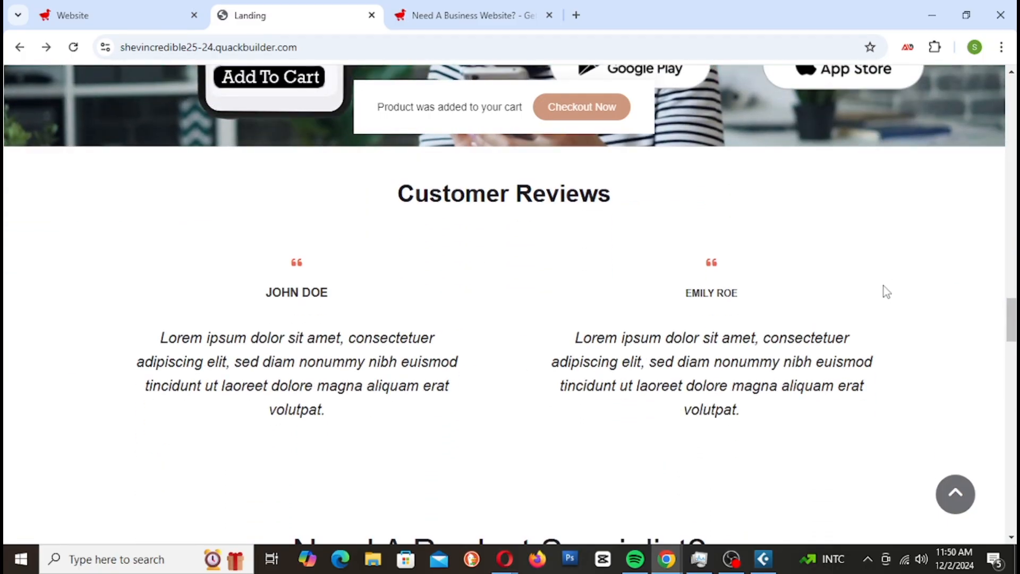
pyautogui.scroll(-3, 886, 291)
pyautogui.scroll(-2, 886, 291)
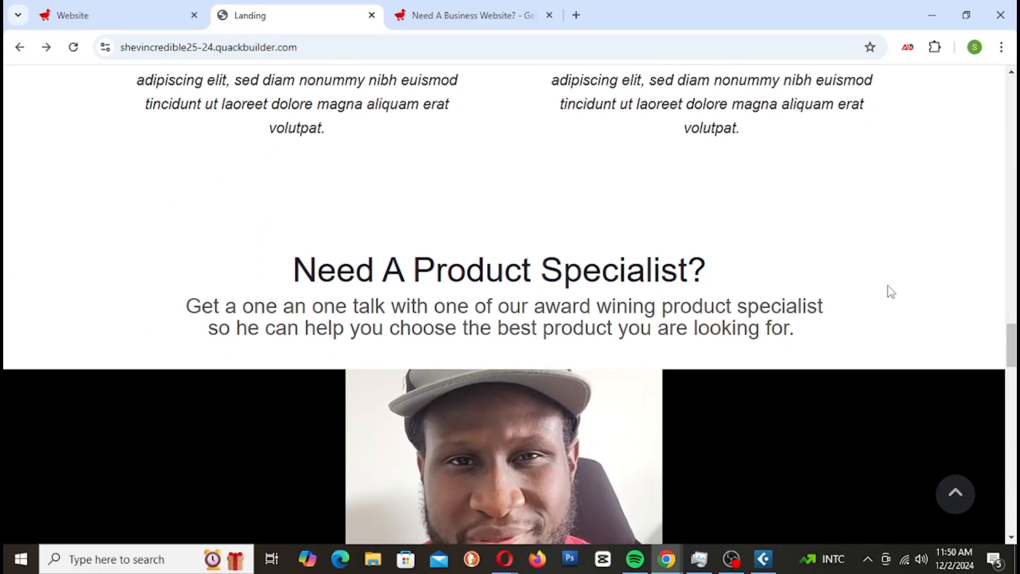
pyautogui.scroll(-10, 890, 291)
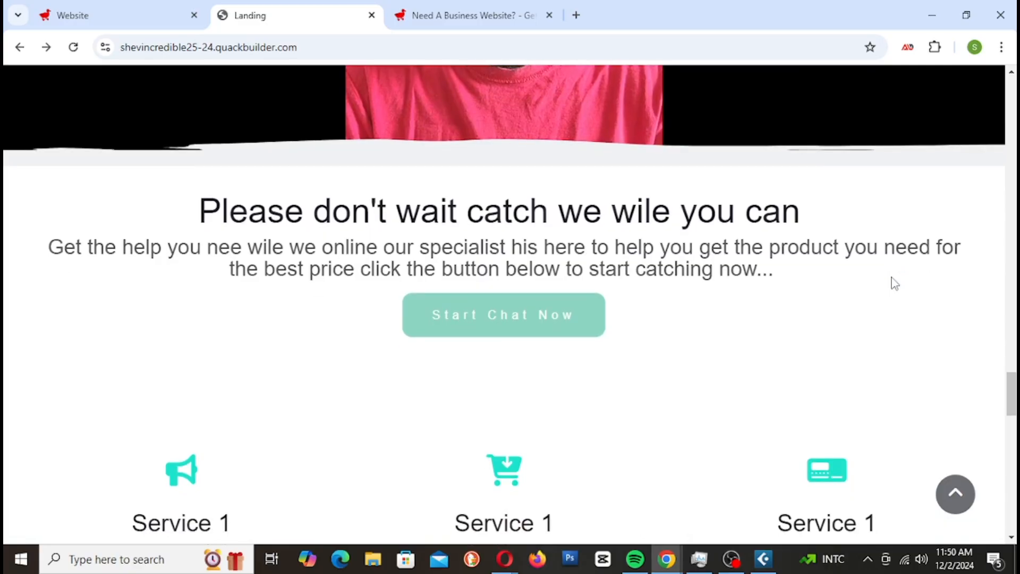
pyautogui.scroll(-3, 895, 283)
pyautogui.scroll(-4, 892, 285)
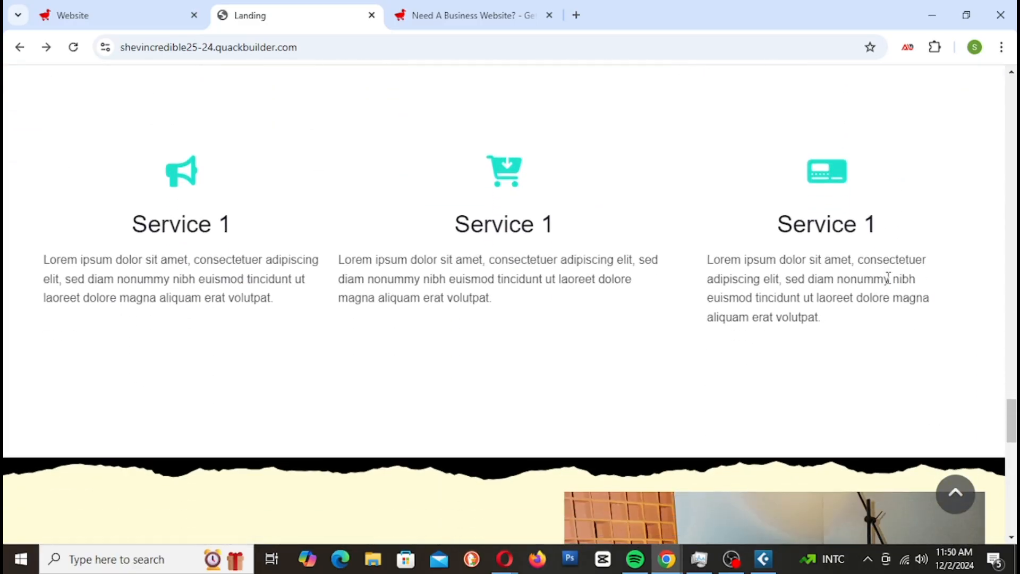
pyautogui.scroll(-8, 866, 243)
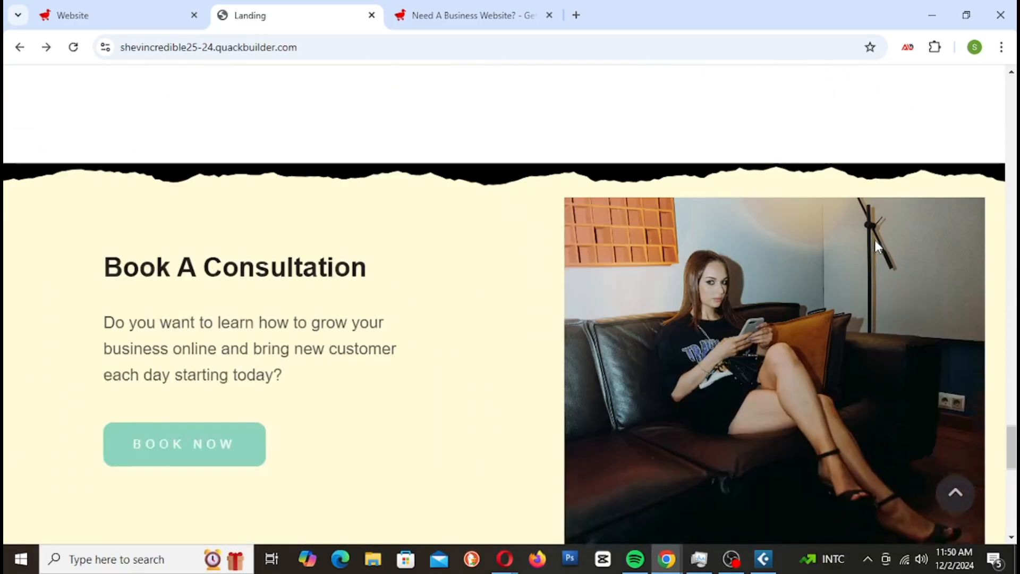
pyautogui.scroll(-10, 878, 243)
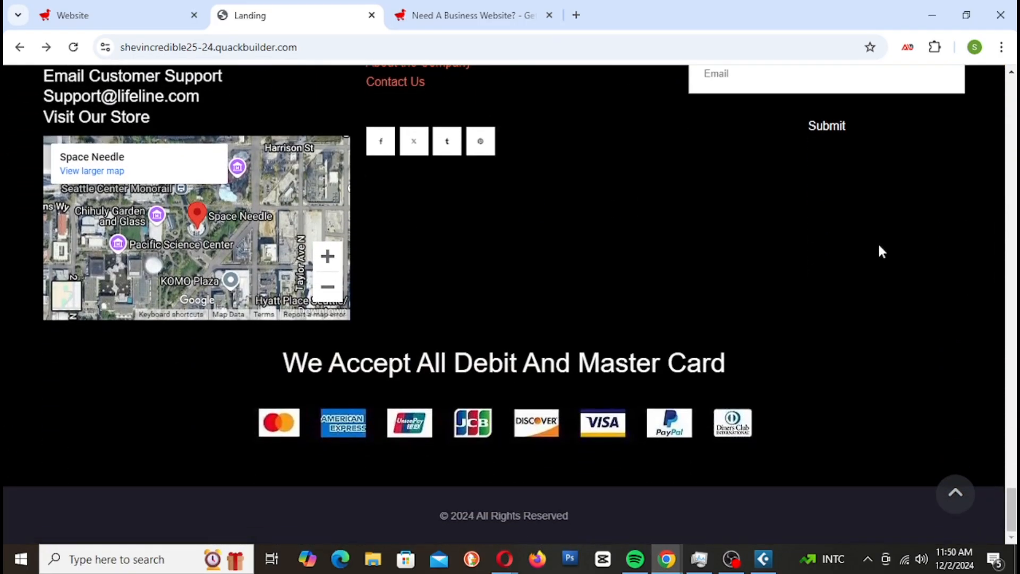
# Look back over the live homepage from the footer's contact and newsletter details to the Life Line header and cart
pyautogui.scroll(7, 881, 261)
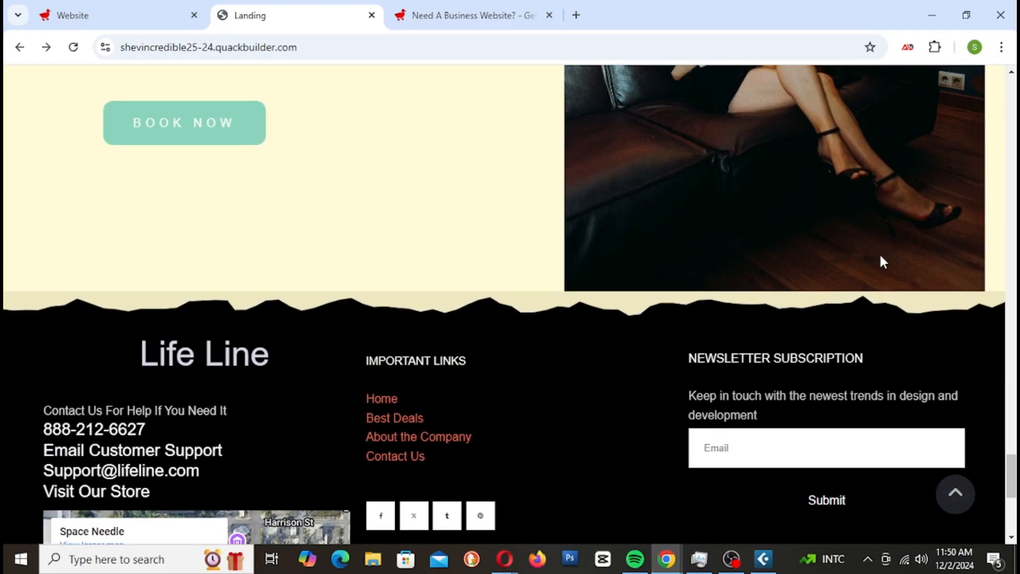
pyautogui.scroll(6, 881, 262)
pyautogui.scroll(6, 882, 263)
pyautogui.scroll(14, 881, 257)
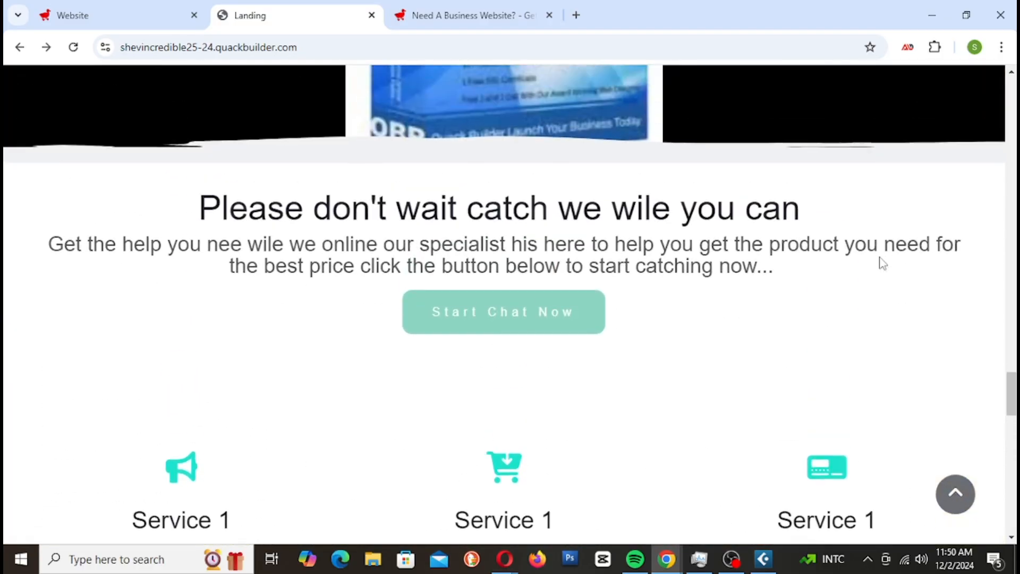
pyautogui.scroll(13, 882, 264)
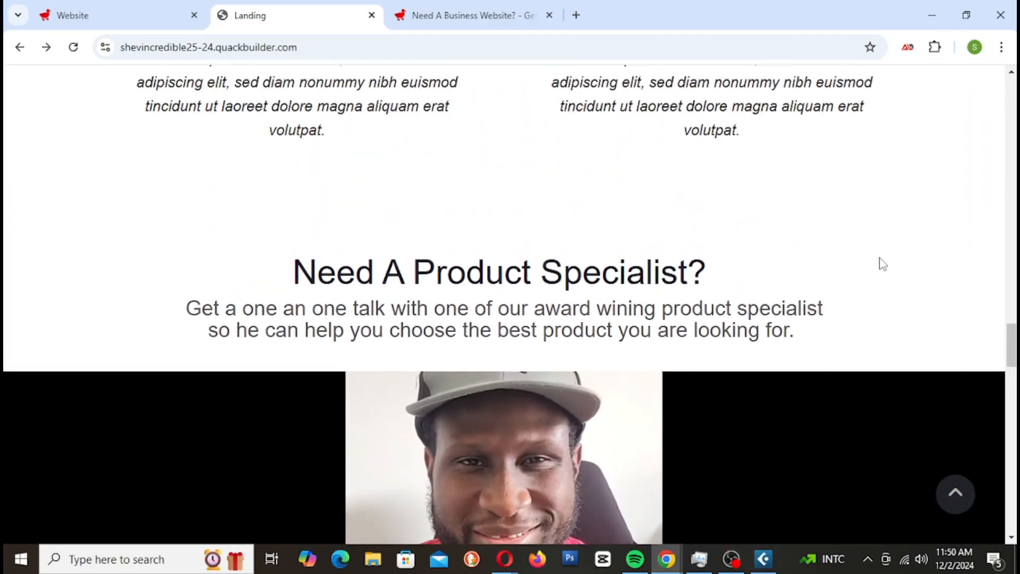
pyautogui.scroll(14, 878, 264)
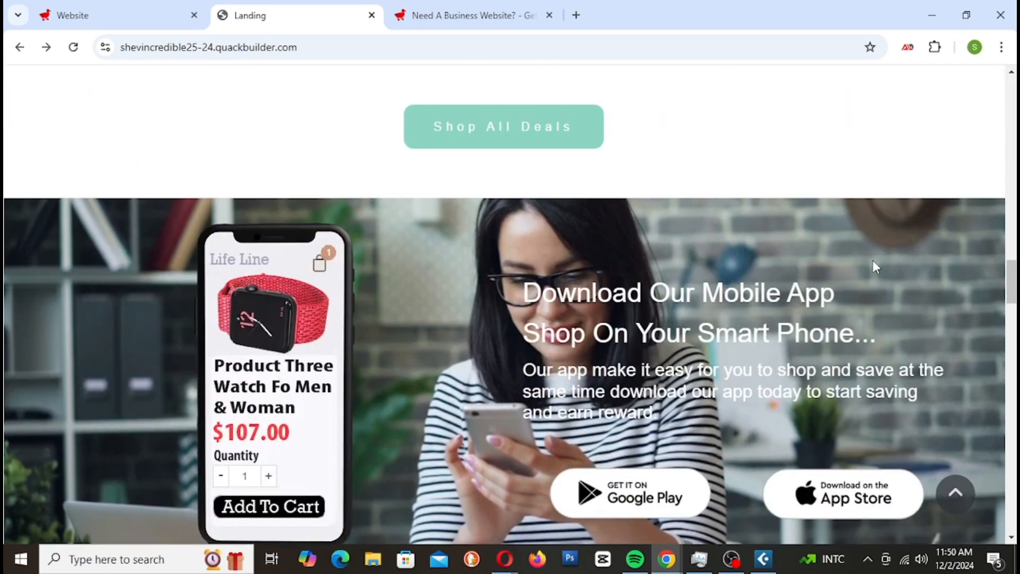
pyautogui.scroll(9, 879, 269)
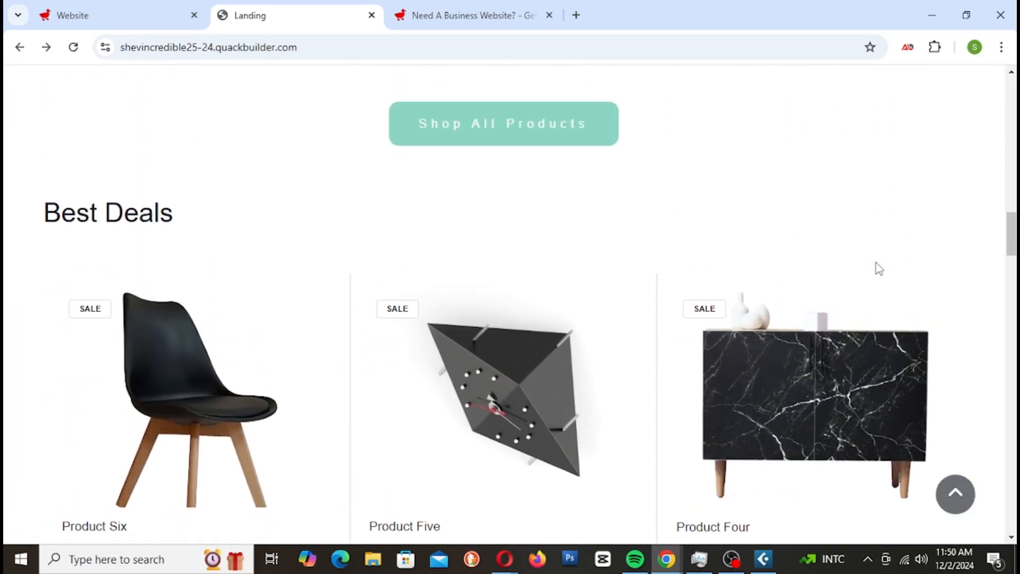
pyautogui.scroll(10, 881, 273)
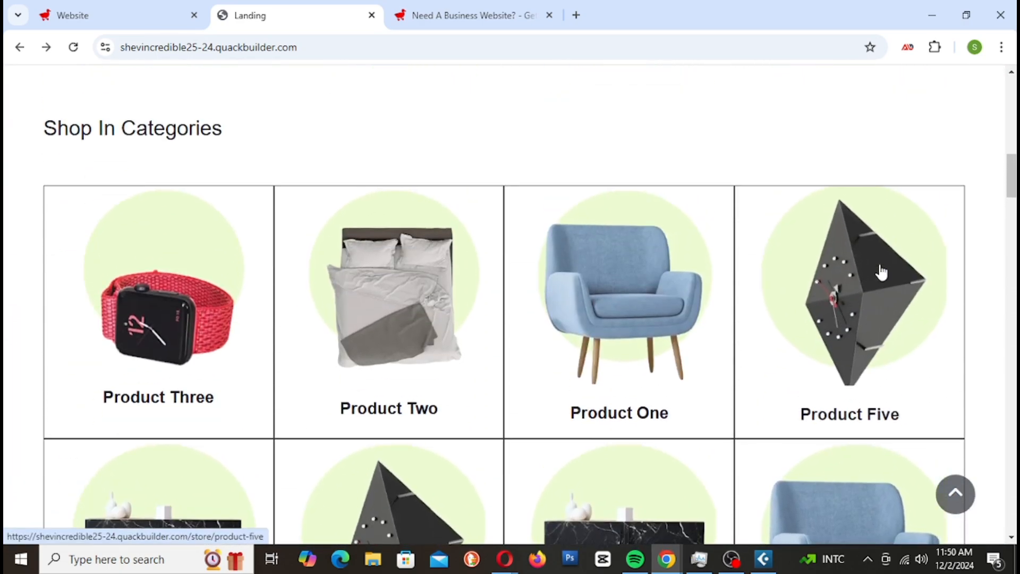
pyautogui.scroll(10, 883, 287)
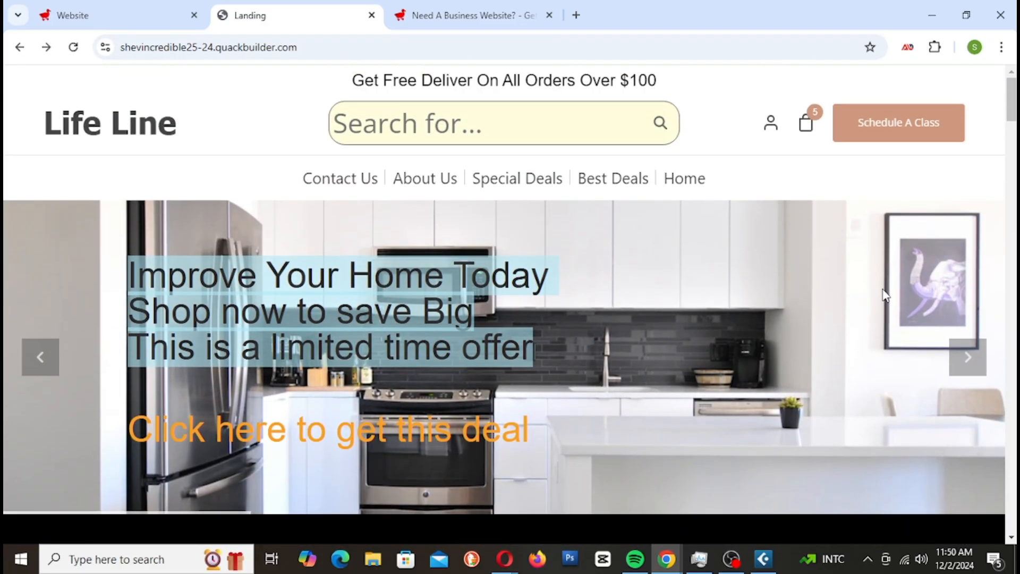
# Switch to the quackbuilder.com site and read through its Quack Builder For Business offer, ordering, company goal and business benefit sections
pyautogui.click(468, 16)
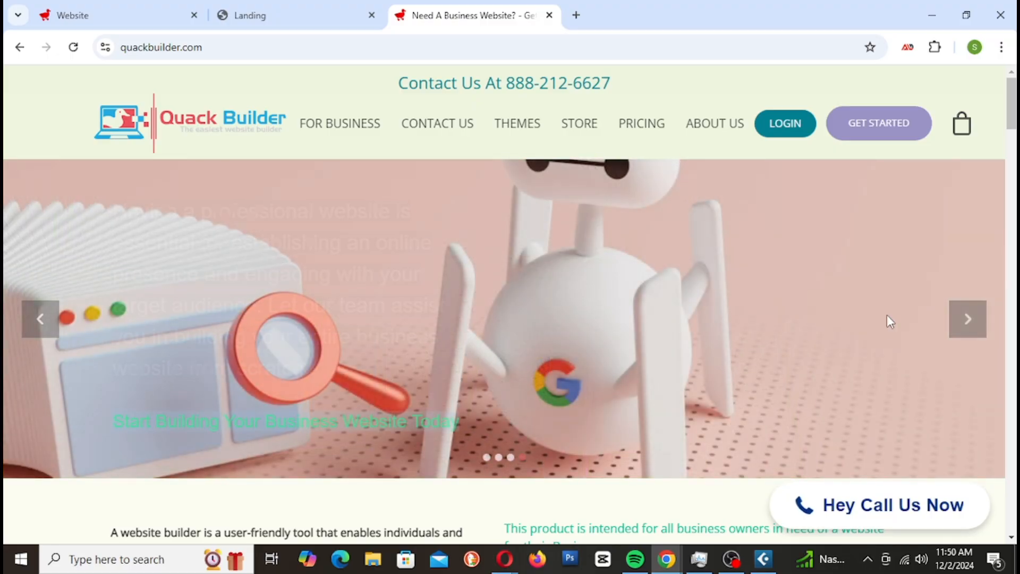
pyautogui.scroll(-7, 891, 322)
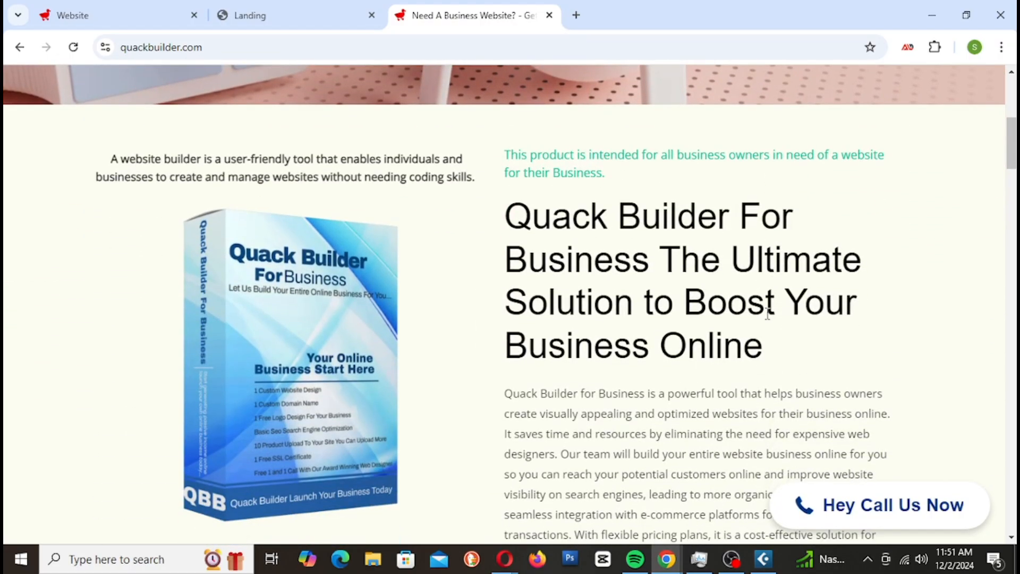
pyautogui.scroll(-10, 767, 314)
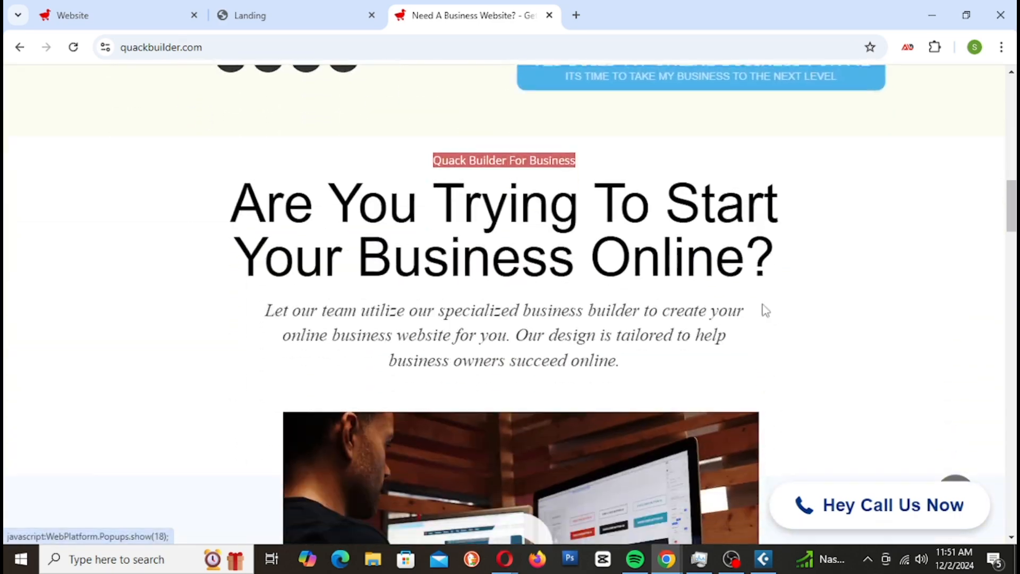
pyautogui.scroll(-7, 765, 311)
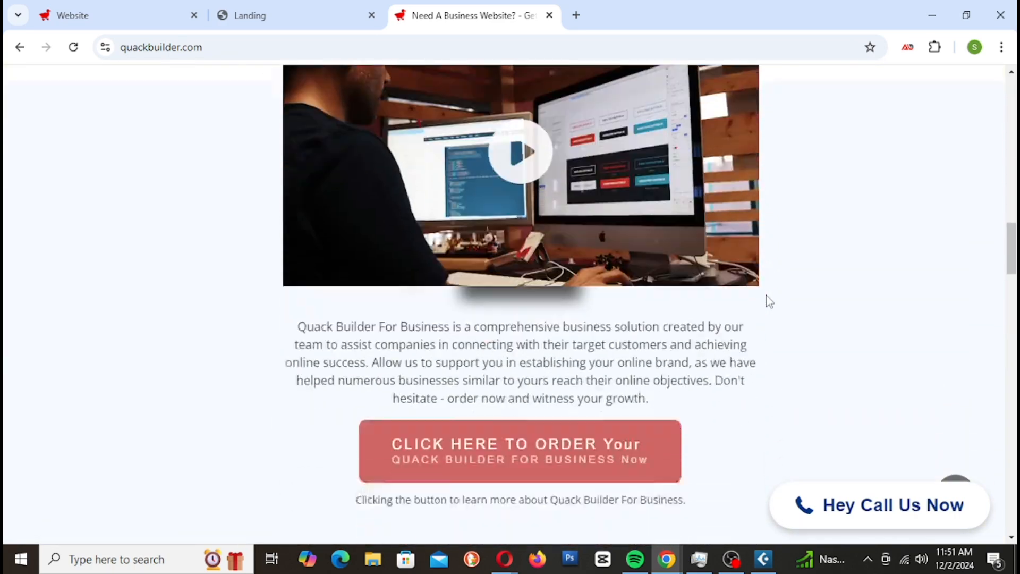
pyautogui.scroll(-11, 769, 300)
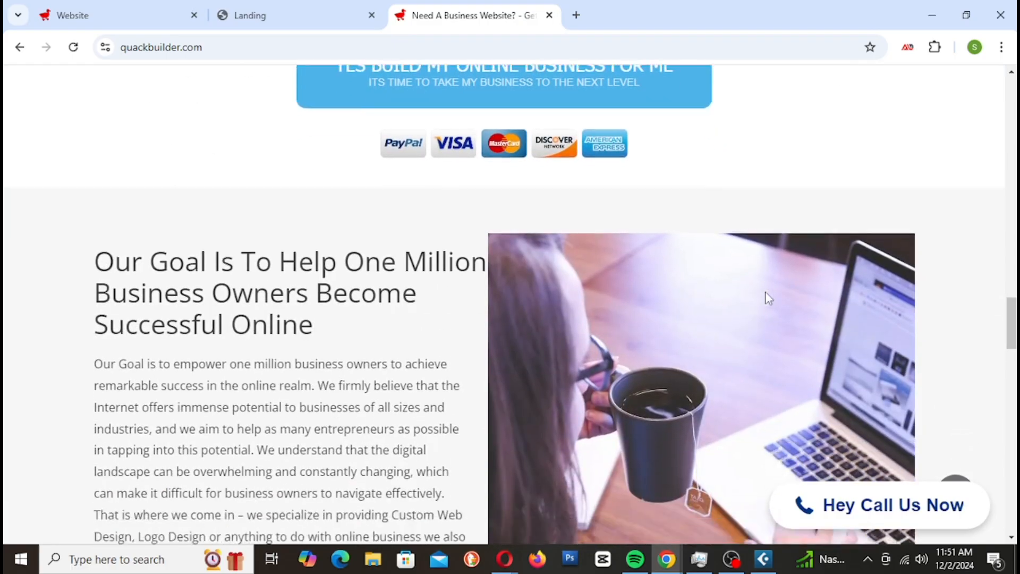
pyautogui.scroll(-10, 767, 288)
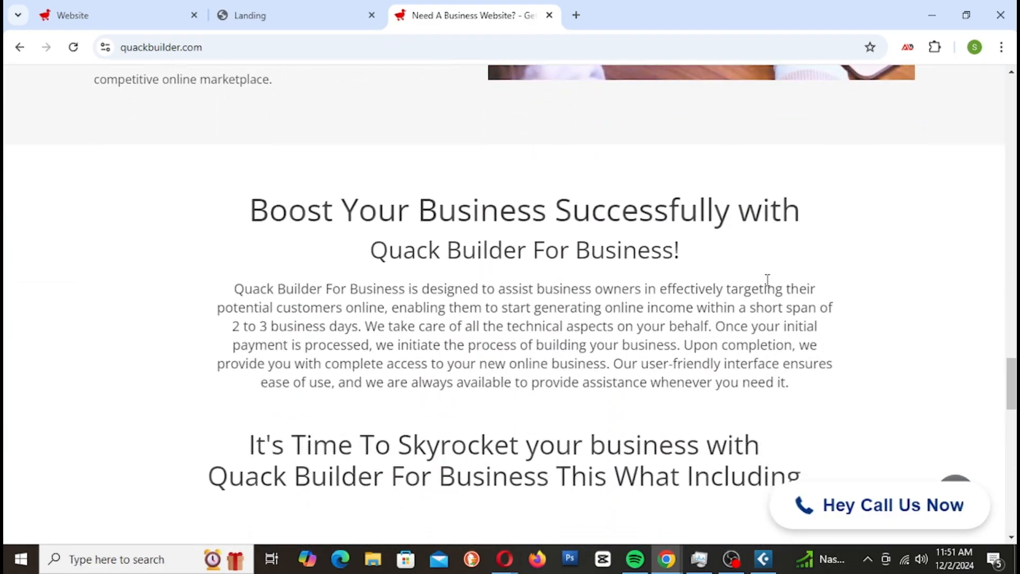
pyautogui.scroll(-5, 768, 280)
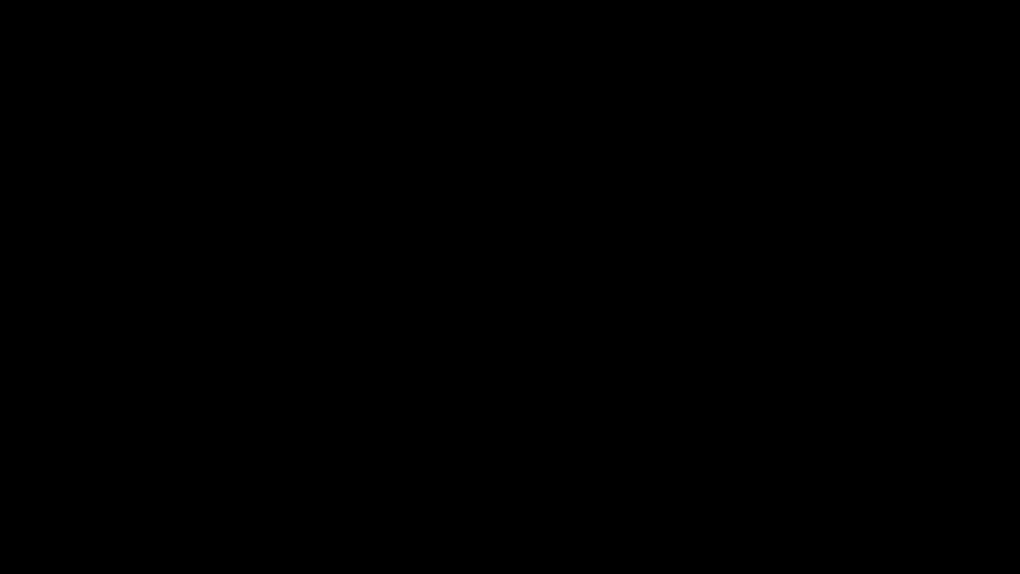